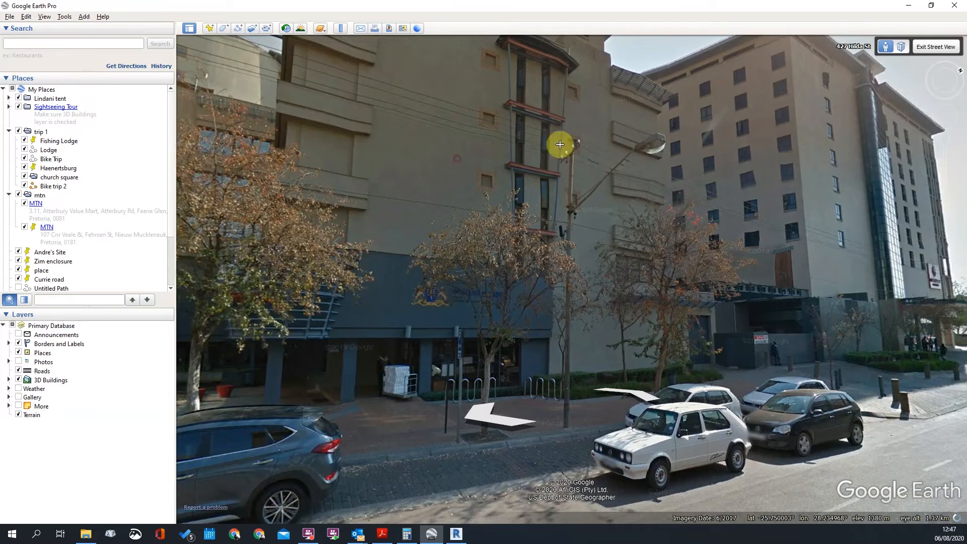
Walk along the street in Street View toward the 427 building and tilt up to its upper floors
left_click(488, 397)
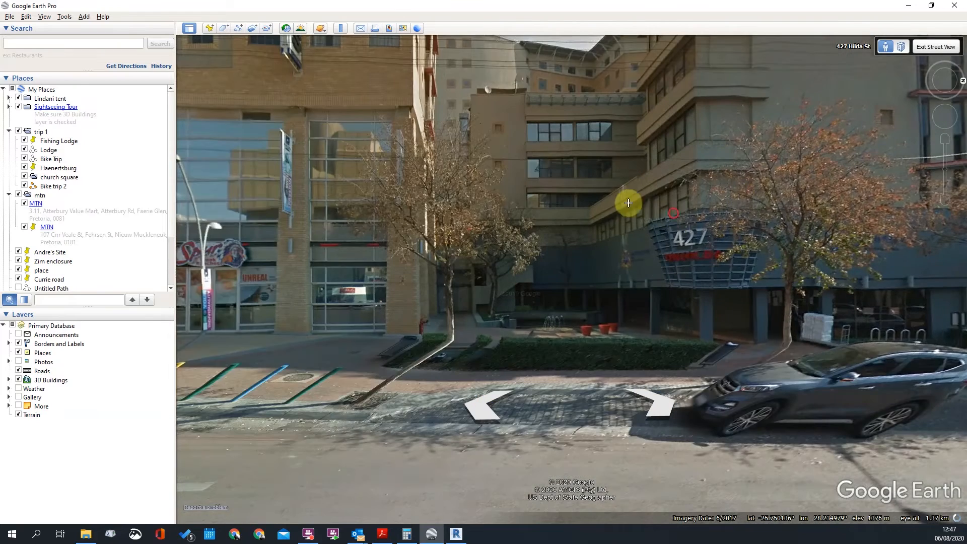
left_click(536, 168)
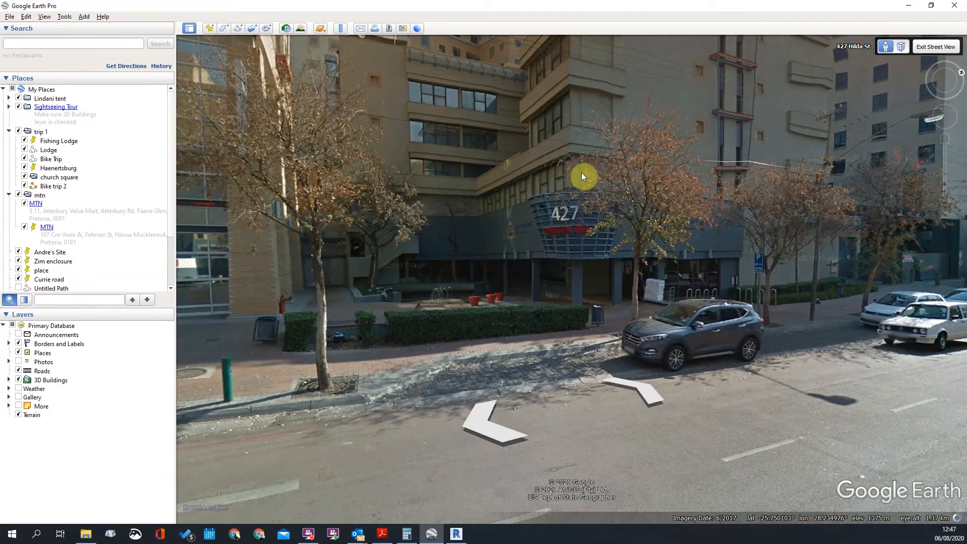
left_click(585, 171)
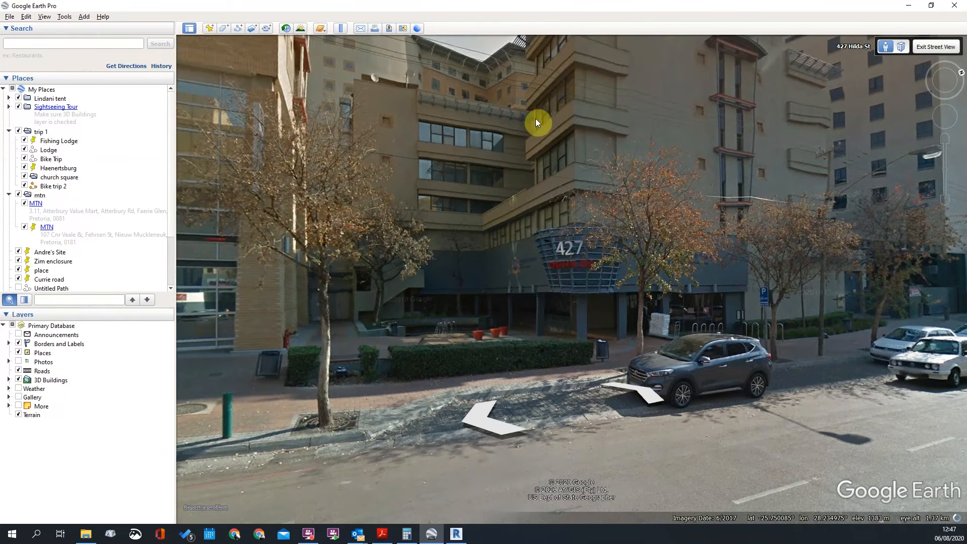
left_click(474, 152)
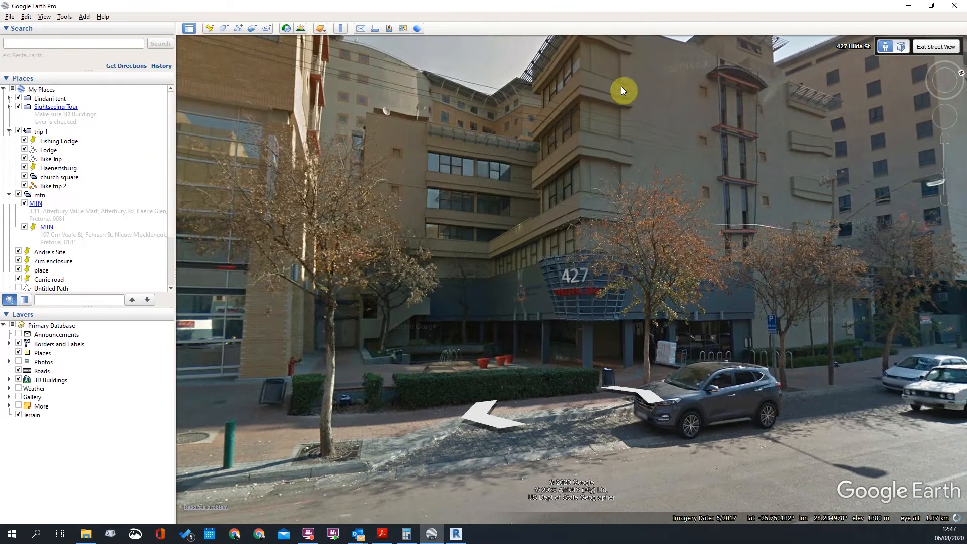
left_click_drag(622, 90, 619, 137)
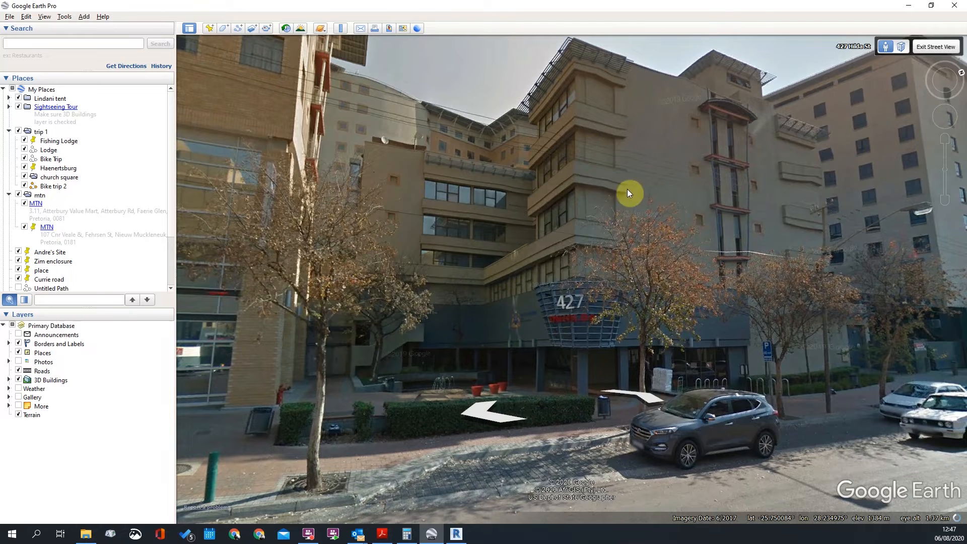
left_click(543, 164)
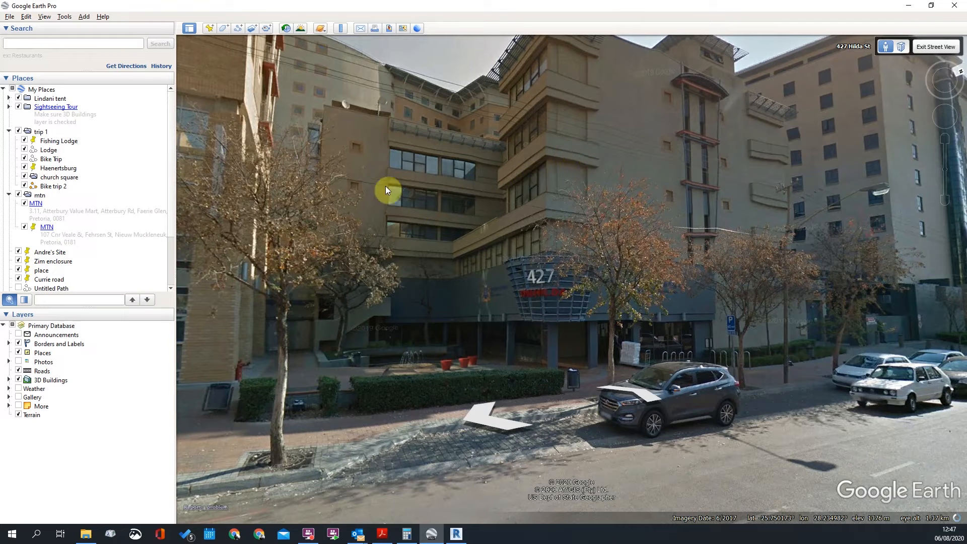
left_click(533, 164)
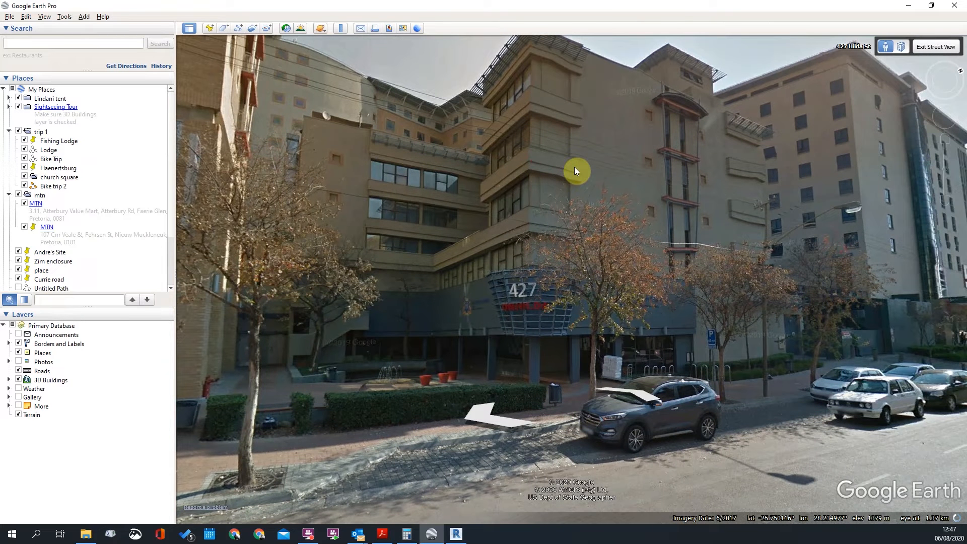
left_click(564, 177)
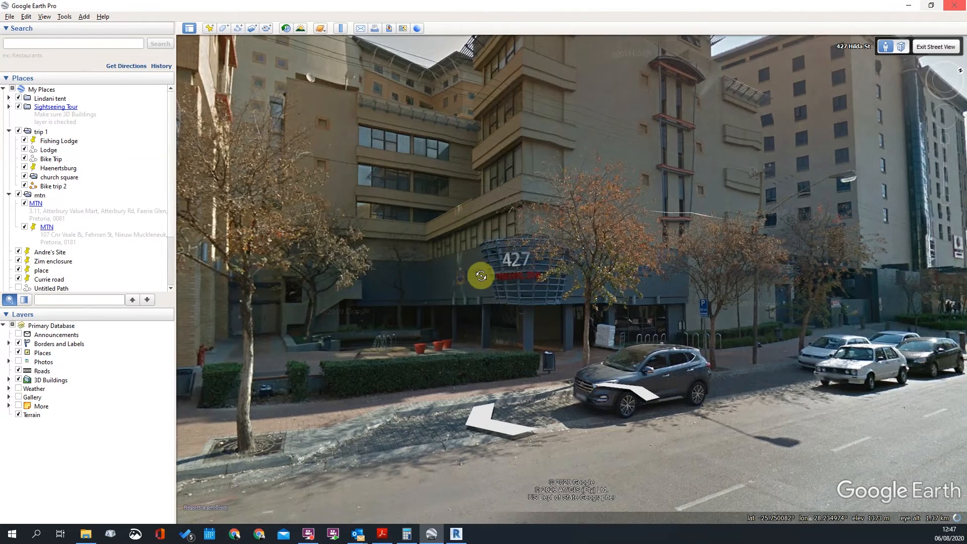
Return to Revit and orbit the 3D model round to face its front
key("alt+Tab")
scroll(496, 262, "down", 3)
middle_click_drag(572, 250, 551, 242, "shift")
scroll(648, 237, "up", 3)
scroll(625, 232, "up", 3)
scroll(552, 242, "down", 3)
mouse_move(745, 266)
middle_mouse_down("shift")
mouse_move(722, 283)
mouse_move(739, 278)
middle_mouse_up("shift")
scroll(406, 230, "up", 3)
scroll(535, 229, "down", 3)
scroll(514, 228, "up", 3)
mouse_move(408, 251)
middle_mouse_down("shift")
mouse_move(512, 248)
mouse_move(421, 274)
mouse_move(411, 263)
middle_mouse_up("shift")
scroll(403, 260, "up", 3)
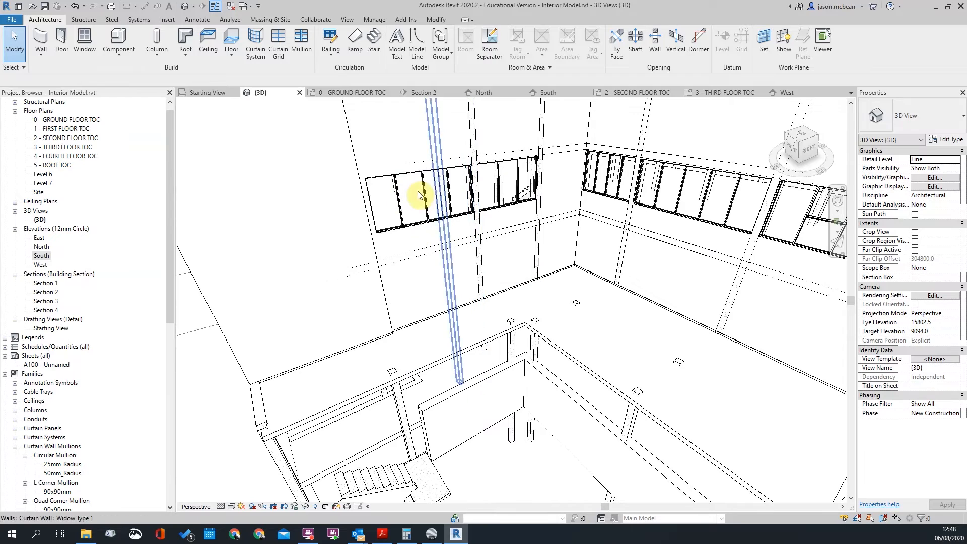
middle_click_drag(447, 268, 636, 258, "shift")
scroll(491, 215, "up", 6)
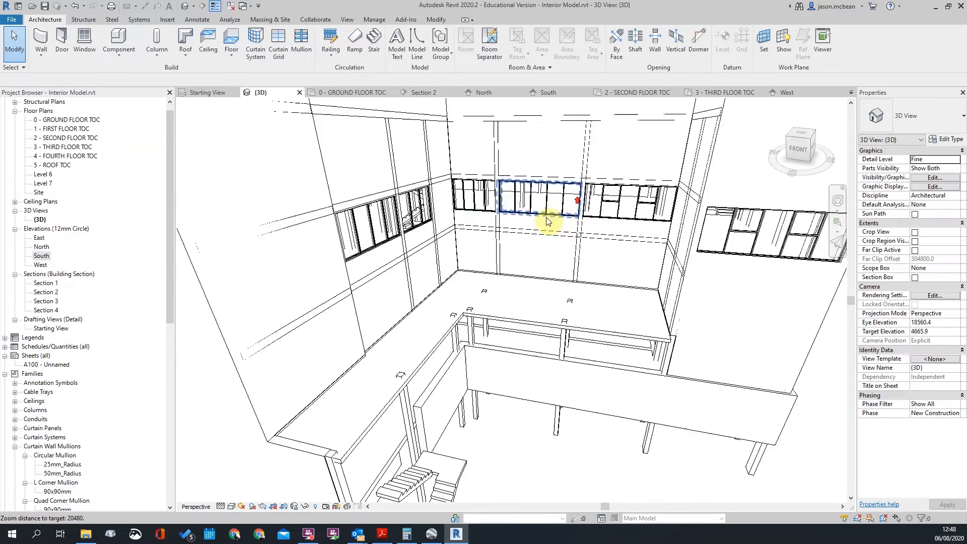
scroll(553, 236, "down", 5)
middle_click_drag(551, 238, 344, 255, "shift")
scroll(359, 247, "up", 3)
scroll(361, 248, "down", 4)
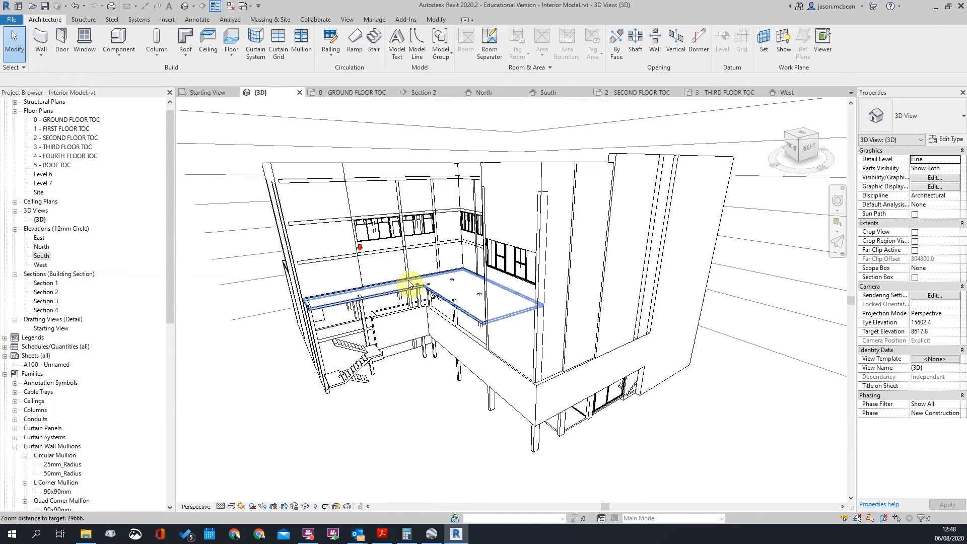
middle_click_drag(403, 258, 423, 269, "shift")
left_click(124, 60)
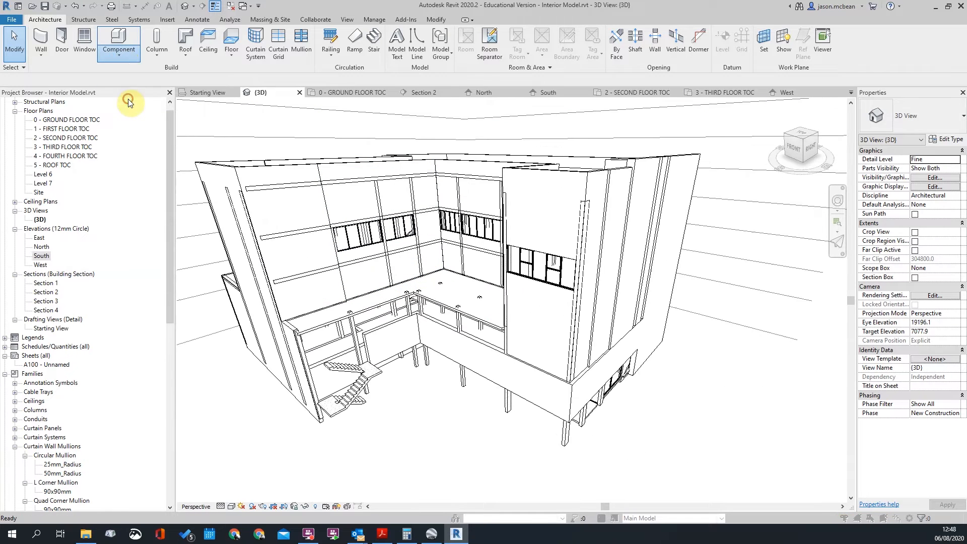
Create a Model In-Place in the Walls category, keeping the default name Walls 1
left_click(126, 96)
left_click(440, 232)
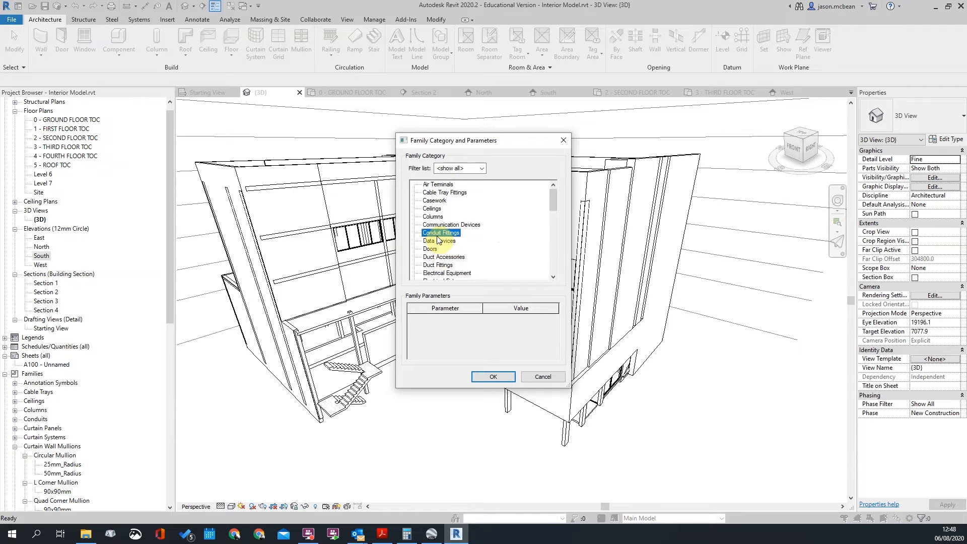
scroll(438, 240, "down", 10)
left_click(432, 265)
left_click(489, 378)
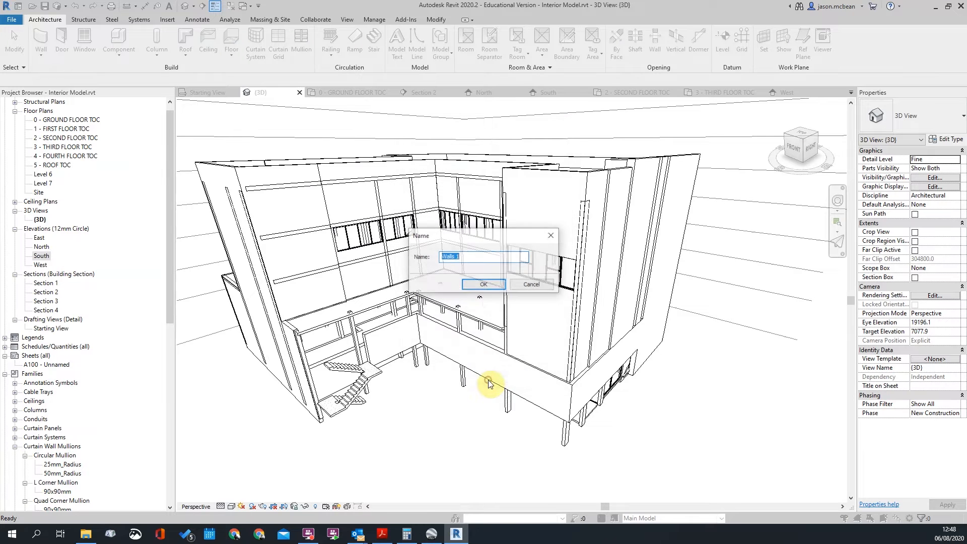
left_click(483, 284)
scroll(628, 282, "down", 3)
middle_click_drag(629, 282, 538, 317, "shift")
mouse_move(486, 303)
middle_mouse_down("shift")
mouse_move(583, 285)
mouse_move(504, 285)
mouse_move(475, 263)
mouse_move(486, 243)
middle_mouse_up("shift")
scroll(439, 287, "up", 5)
Set the work plane to Level 3 - THIRD FLOOR TOC
left_click(598, 45)
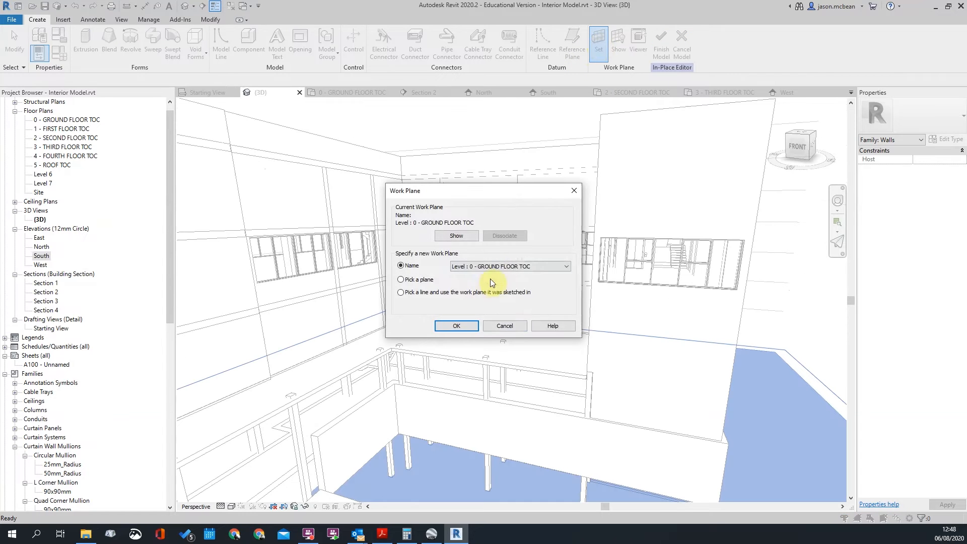
left_click(514, 266)
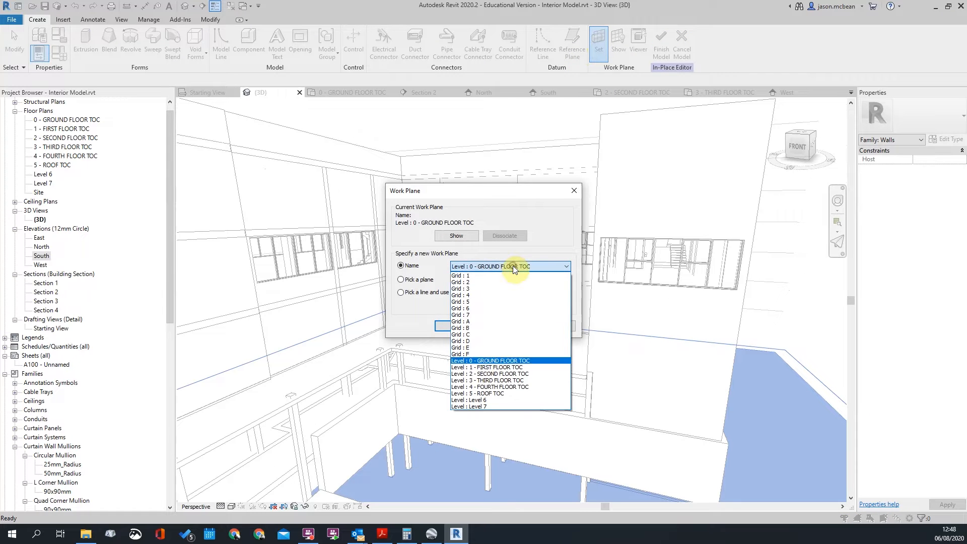
left_click(492, 373)
left_click(467, 267)
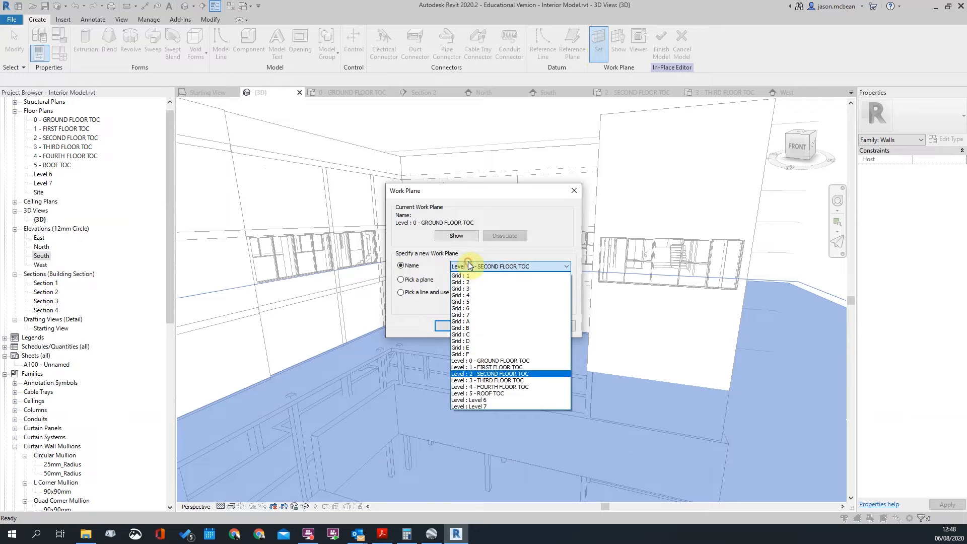
left_click(479, 380)
left_click(498, 267)
left_click(506, 266)
left_click(458, 325)
Show the third-floor work plane, orbit to check it, then bring Google Earth back up
scroll(478, 315, "down", 5)
left_click(619, 43)
scroll(664, 371, "down", 2)
middle_click_drag(663, 371, 594, 363, "shift")
scroll(640, 287, "up", 3)
mouse_move(416, 296)
middle_mouse_down("shift")
mouse_move(522, 285)
mouse_move(427, 307)
middle_mouse_up("shift")
scroll(678, 361, "down", 2)
scroll(639, 387, "up", 3)
scroll(458, 260, "down", 3)
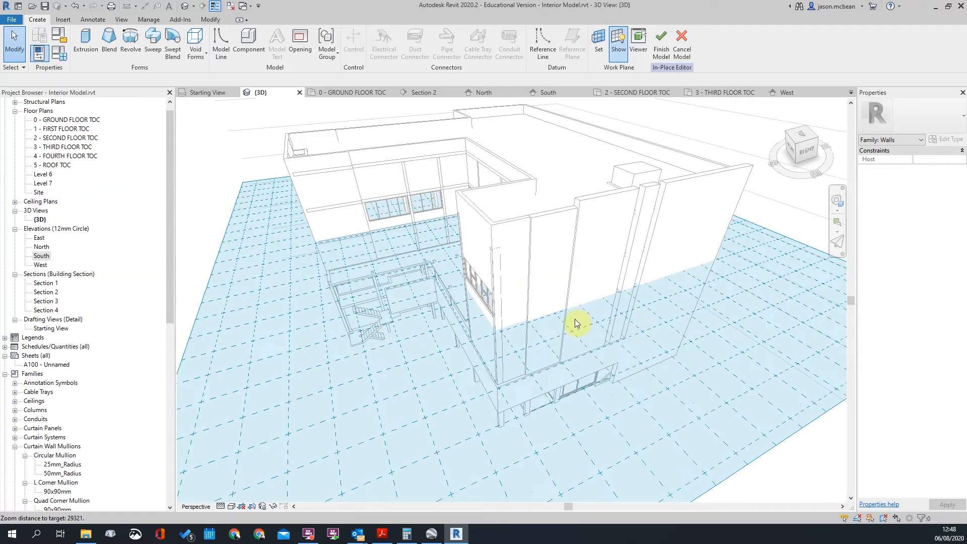
left_click(431, 535)
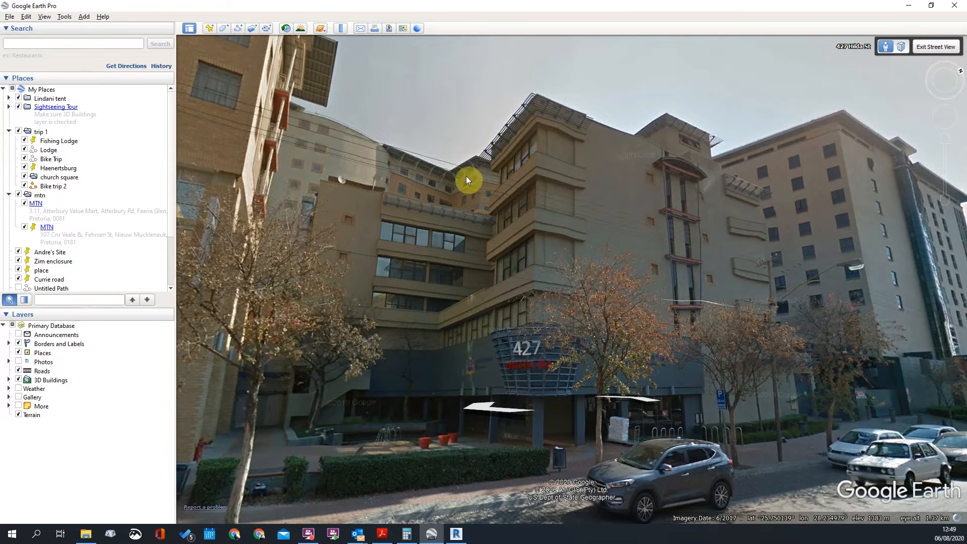
Minimize Google Earth and orbit the Revit model into the courtyard to view the work plane
left_click(911, 7)
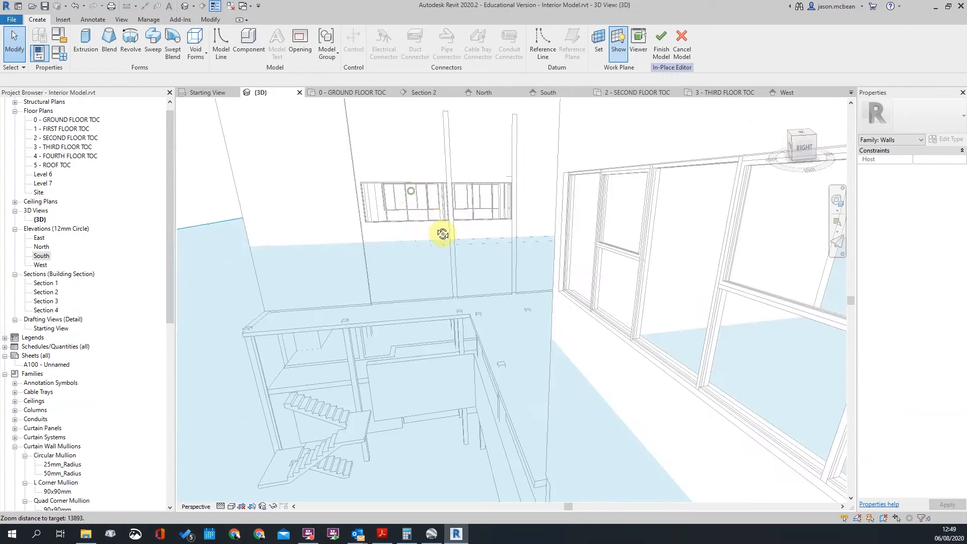
middle_click_drag(440, 232, 497, 274, "shift")
middle_click_drag(450, 225, 441, 221, "shift")
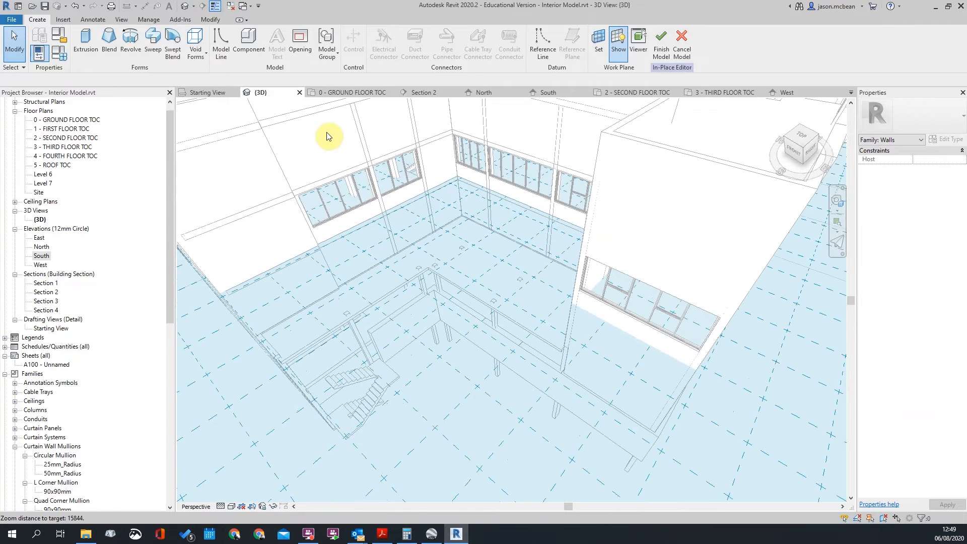
Start a Sketch Path sweep from the balcony floor-edge endpoint, then open the 3 - THIRD FLOOR TOC plan
left_click(162, 53)
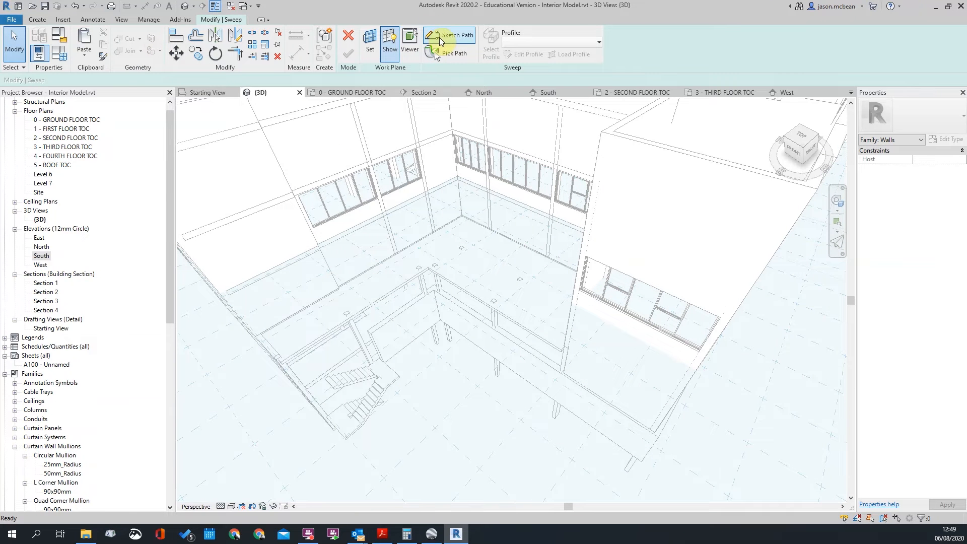
left_click(431, 31)
scroll(337, 254, "up", 3)
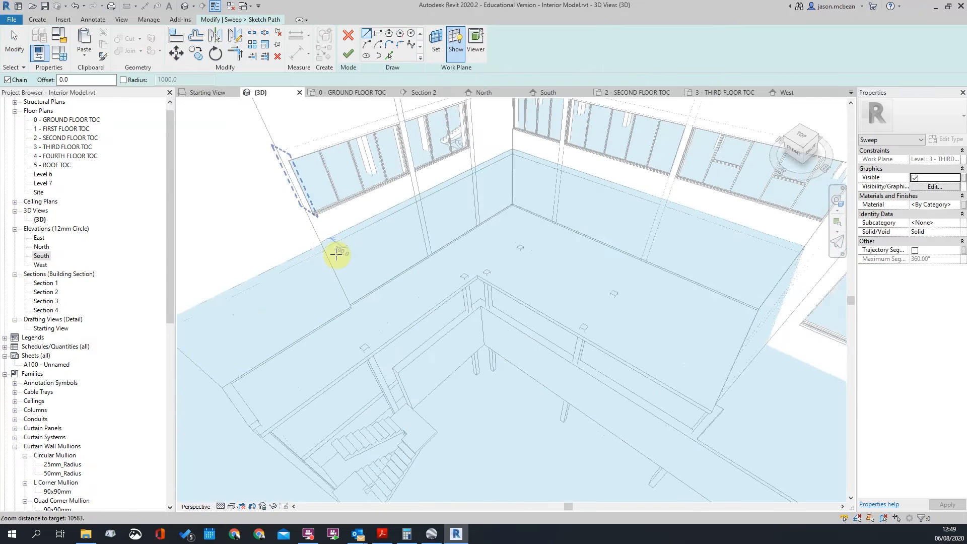
scroll(337, 253, "up", 2)
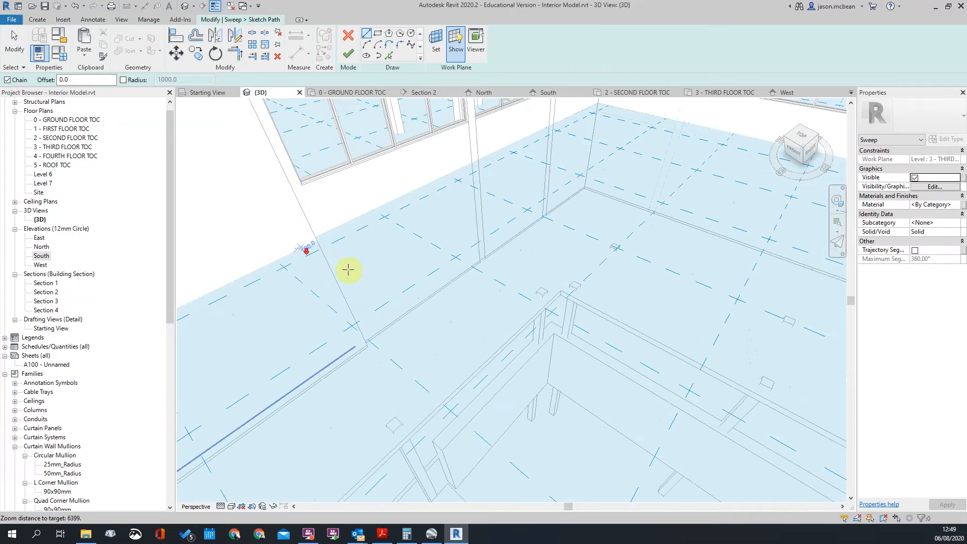
scroll(315, 263, "down", 5)
middle_click_drag(425, 301, 303, 303, "shift")
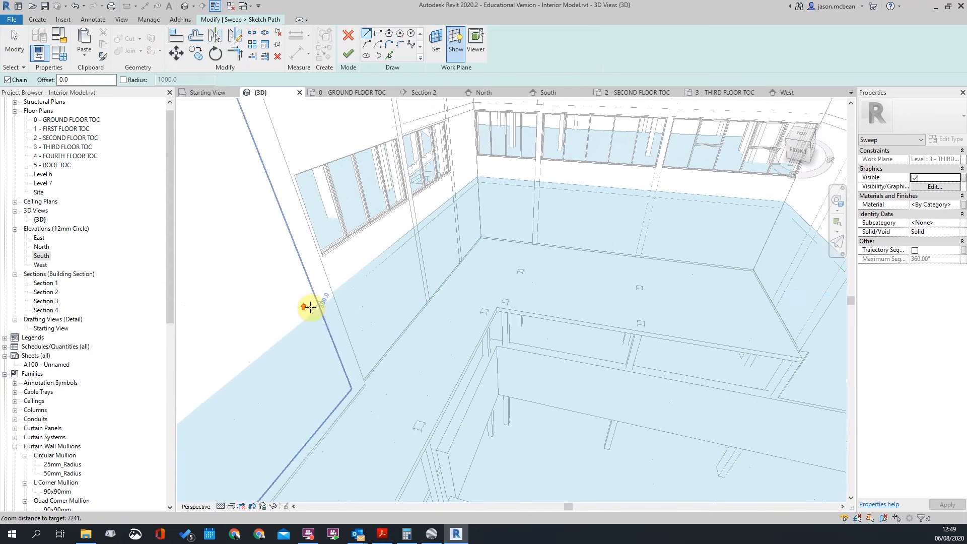
scroll(325, 296, "up", 2)
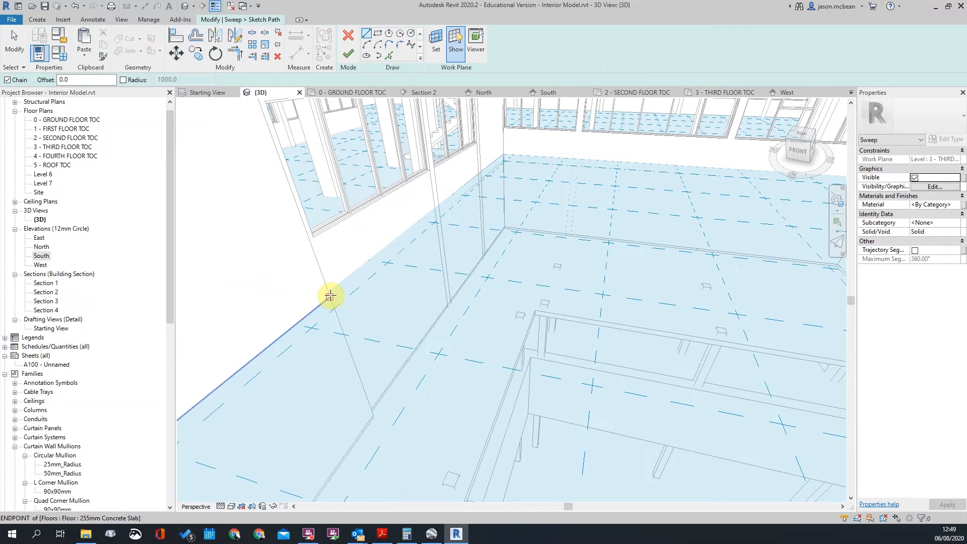
left_click(331, 296)
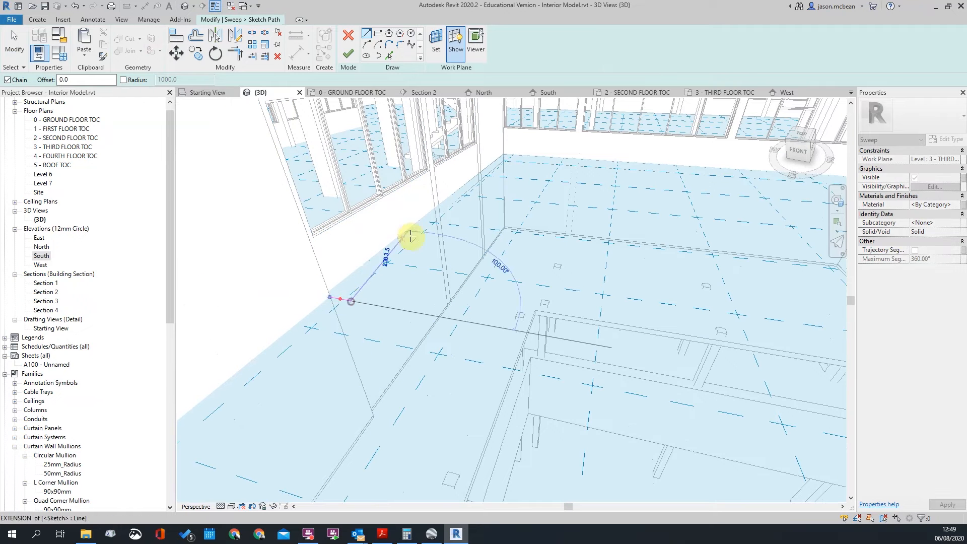
scroll(525, 268, "down", 3)
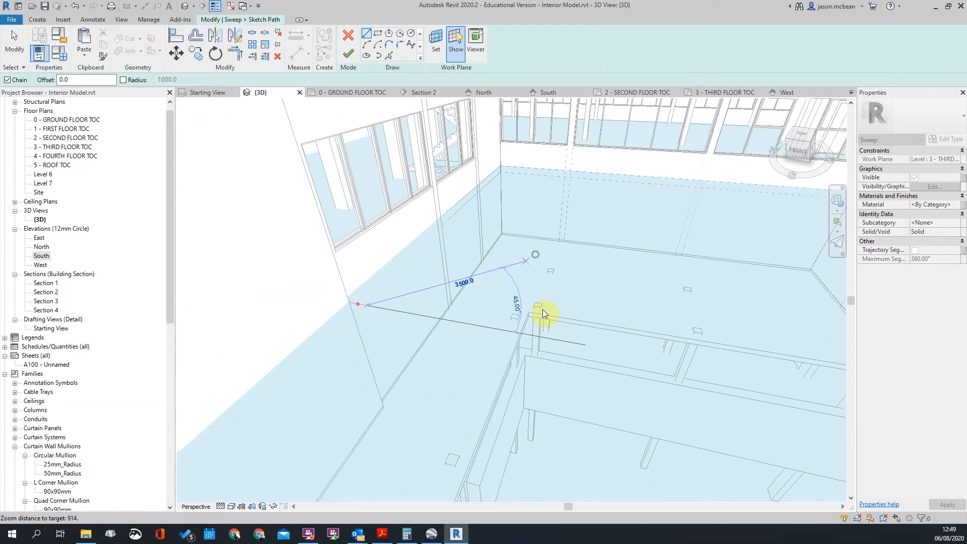
double_click(60, 147)
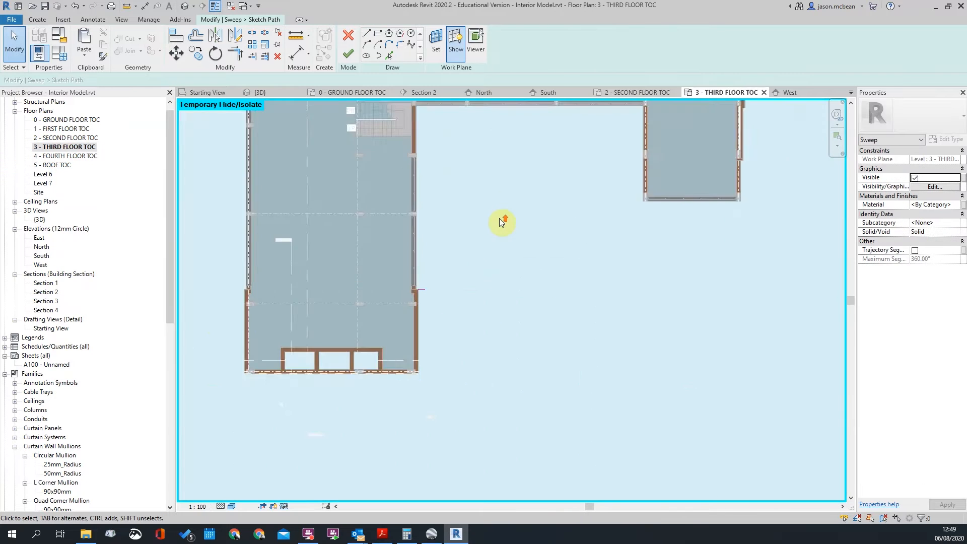
Draw path lines from the wall end to the corner, then a 6000 segment along the balcony edge
scroll(453, 265, "up", 3)
left_click(368, 34)
scroll(372, 329, "up", 2)
left_click(371, 347)
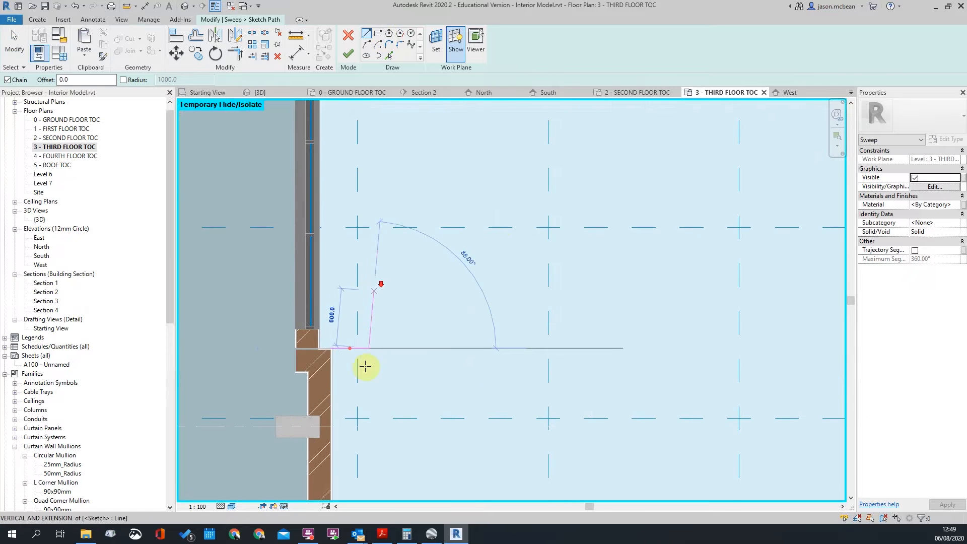
scroll(374, 312, "down", 4)
scroll(370, 384, "down", 5)
scroll(352, 368, "up", 4)
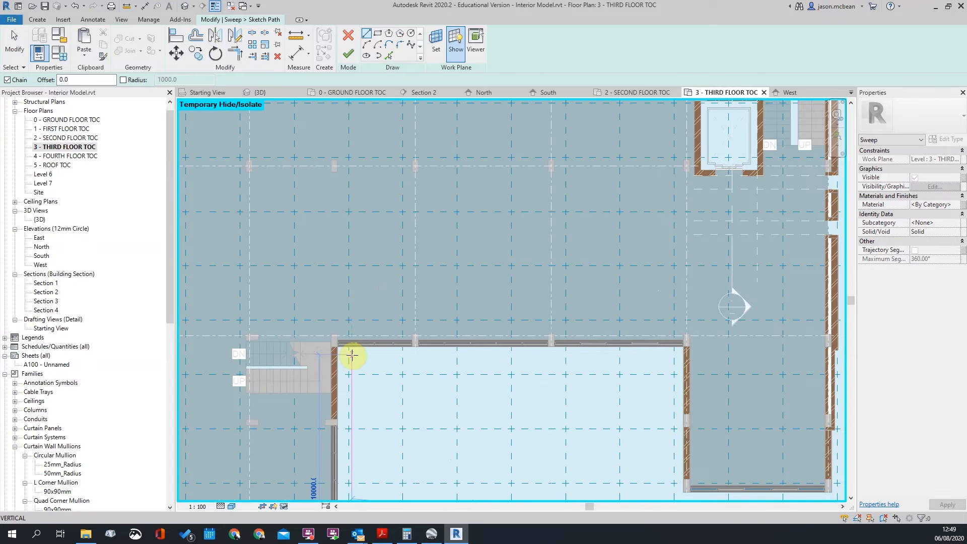
left_click(675, 358)
scroll(538, 286, "down", 4)
scroll(582, 373, "up", 6)
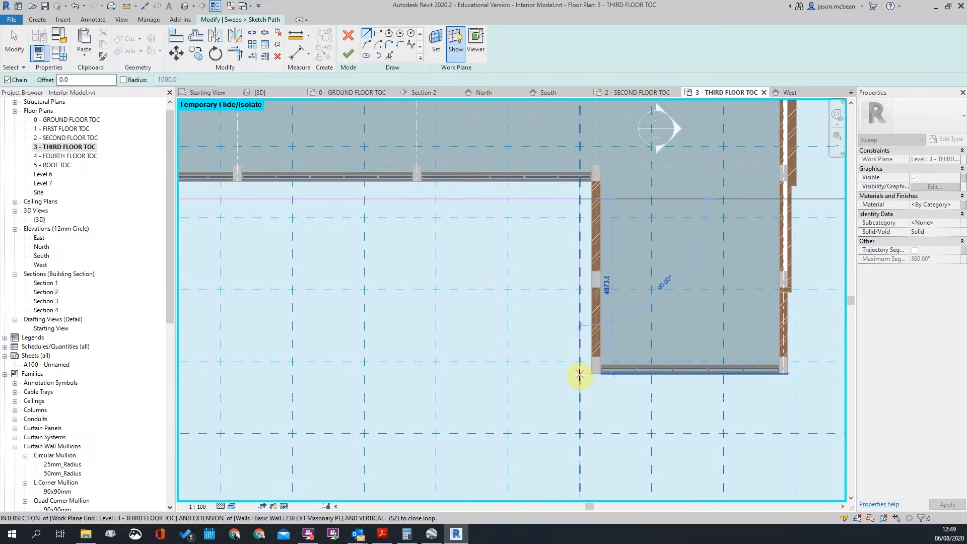
left_click(580, 385)
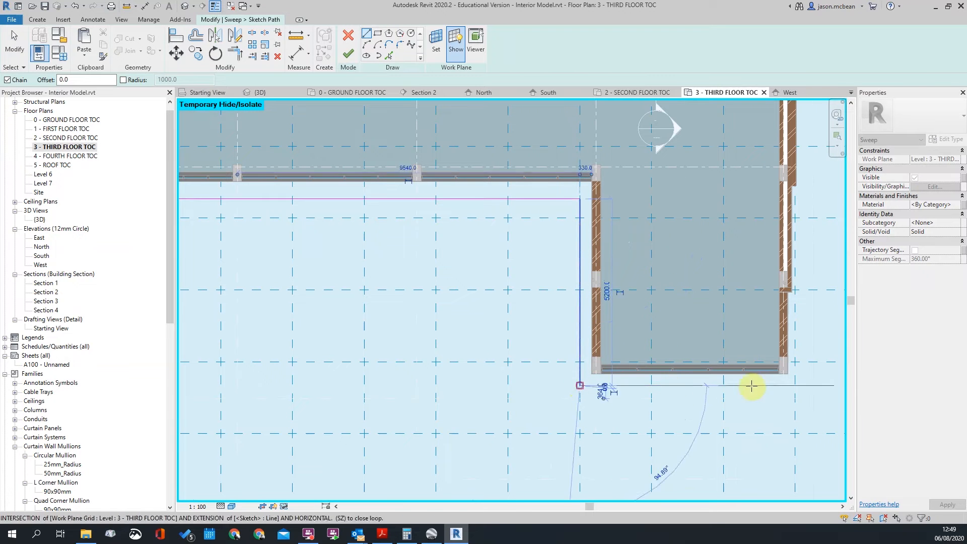
left_click(809, 386)
Complete the path with segments meeting the right-hand wall face and switch to the Default 3D View
middle_click_drag(799, 228, 710, 362)
scroll(729, 324, "up", 1)
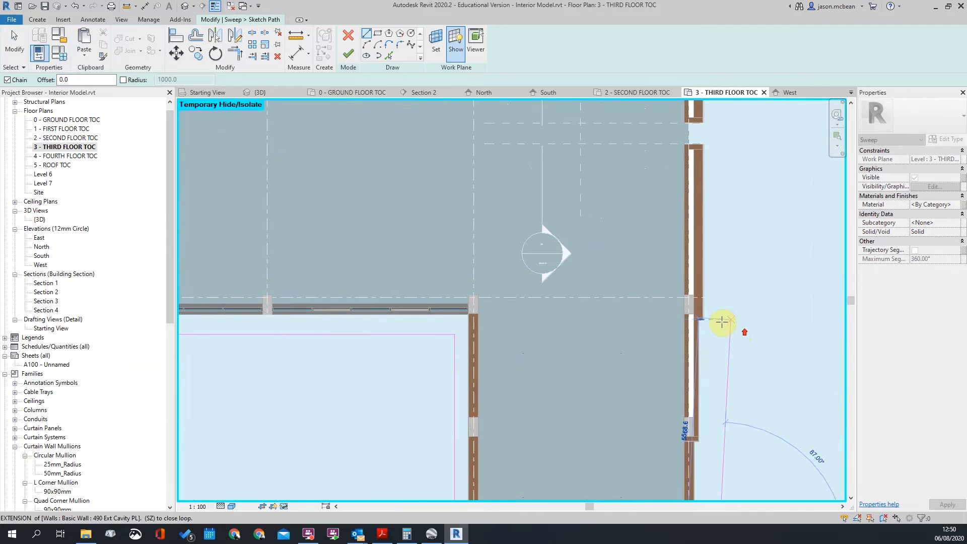
left_click(720, 315)
scroll(701, 313, "up", 2)
left_click(704, 314)
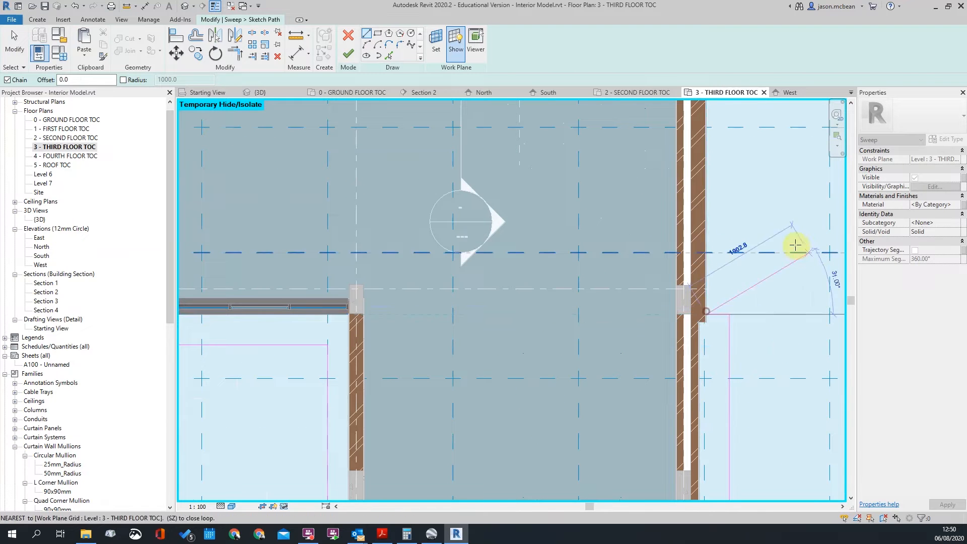
key("Escape")
scroll(800, 247, "down", 4)
scroll(746, 212, "down", 3)
scroll(630, 247, "up", 7)
key("Escape")
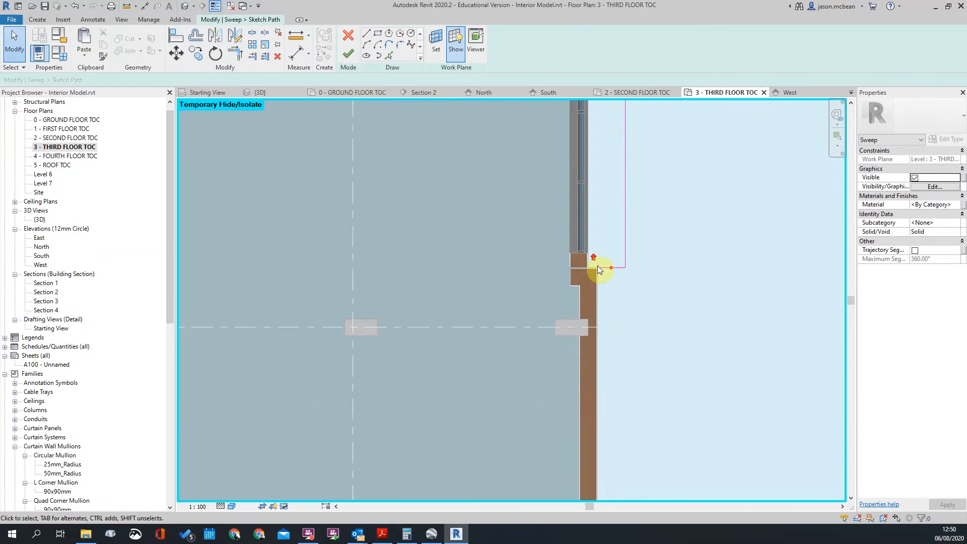
scroll(358, 247, "down", 4)
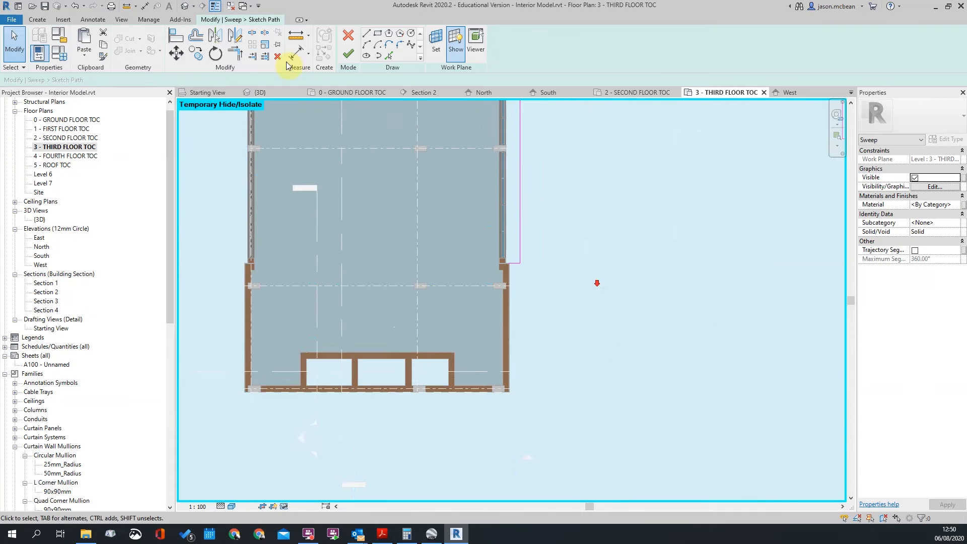
left_click(183, 7)
scroll(363, 302, "up", 5)
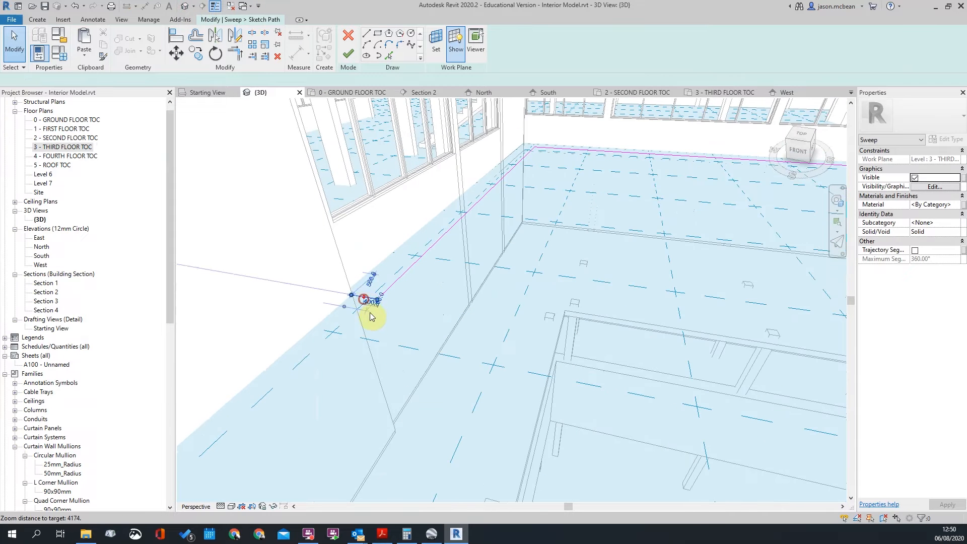
Pan the 3D view to check the sketched path and accept it with Finish Edit Mode
left_click(436, 350)
scroll(437, 351, "down", 5)
mouse_move(543, 402)
middle_mouse_down()
mouse_move(116, 352)
mouse_move(405, 330)
middle_mouse_up()
scroll(335, 300, "up", 2)
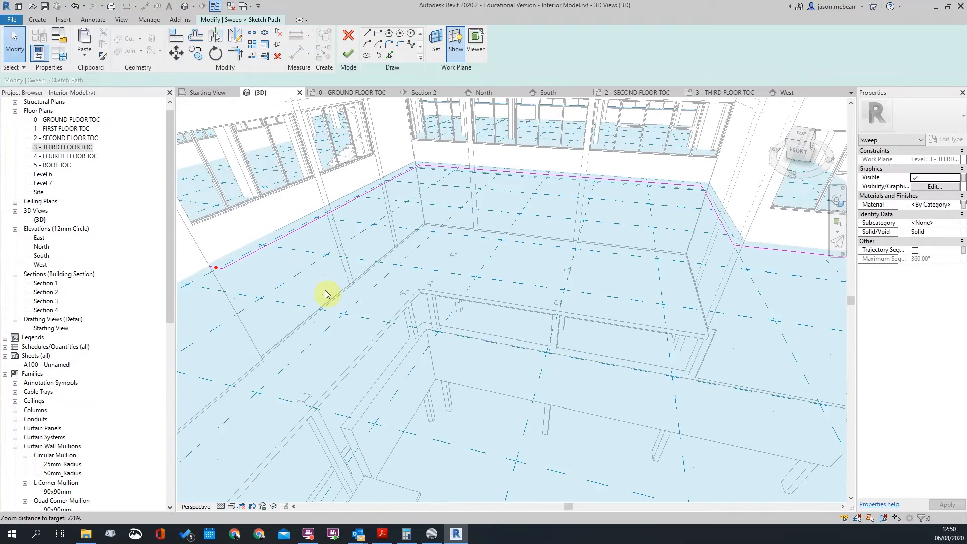
middle_click_drag(335, 301, 359, 325)
left_click(345, 55)
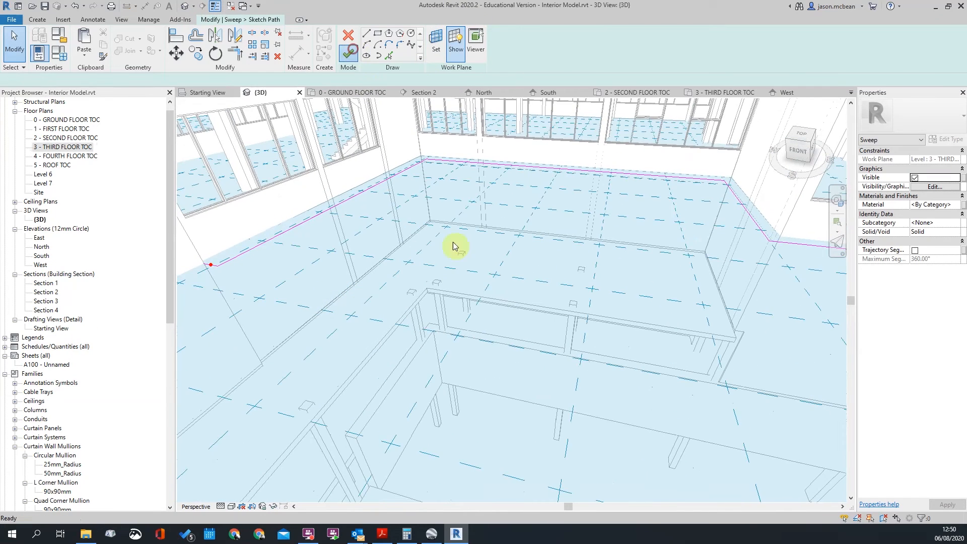
left_click_drag(252, 258, 357, 208)
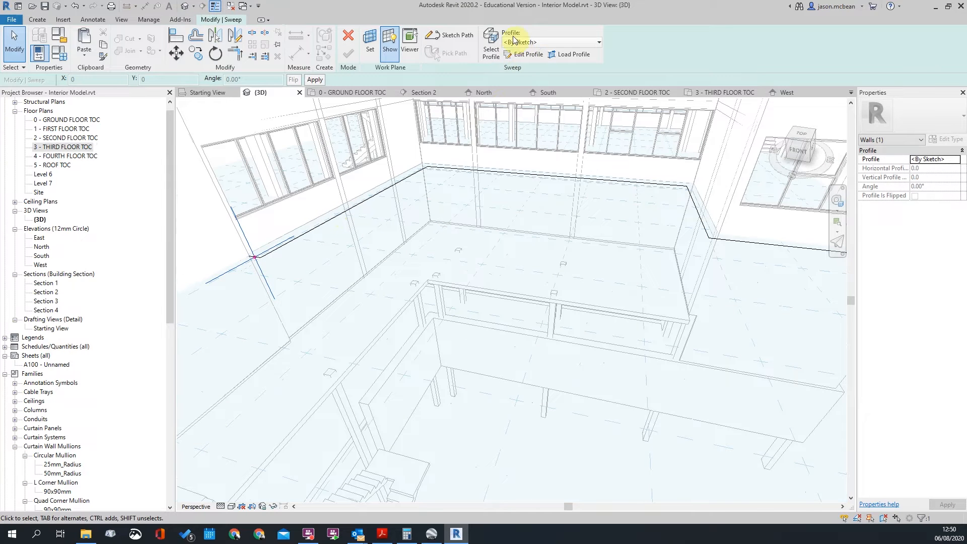
middle_click_drag(418, 172, 504, 158)
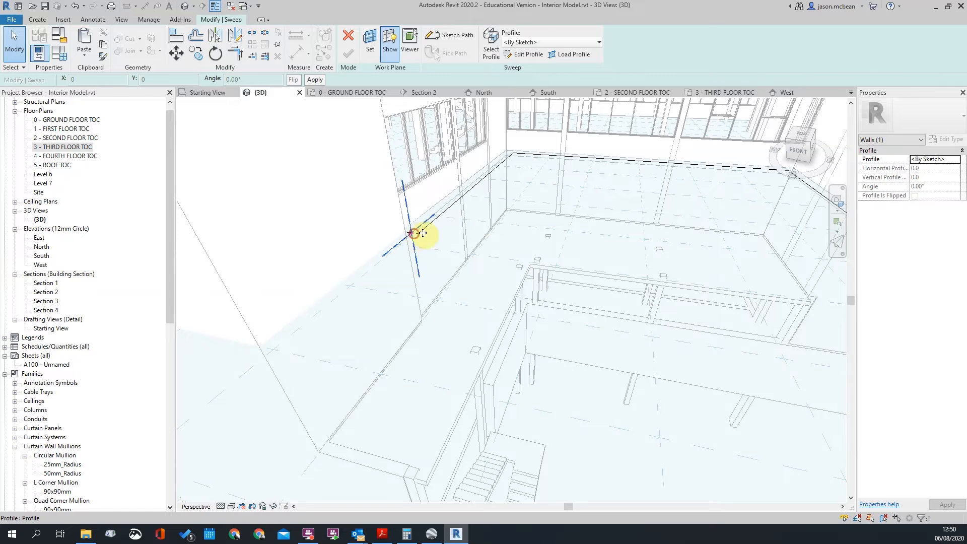
Reopen the sweep path and select the profile plane and the long 9800 path line
left_click(451, 35)
scroll(414, 241, "up", 3)
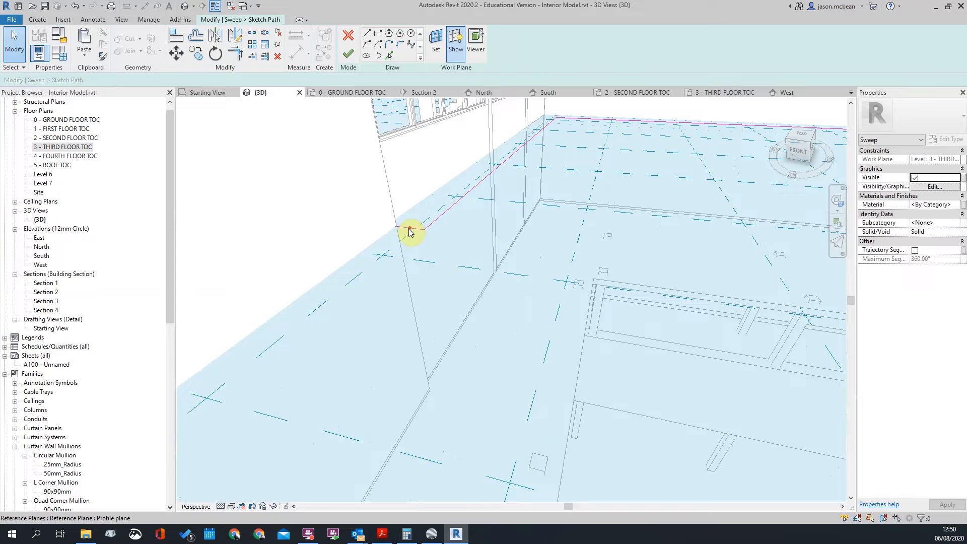
left_click(411, 237)
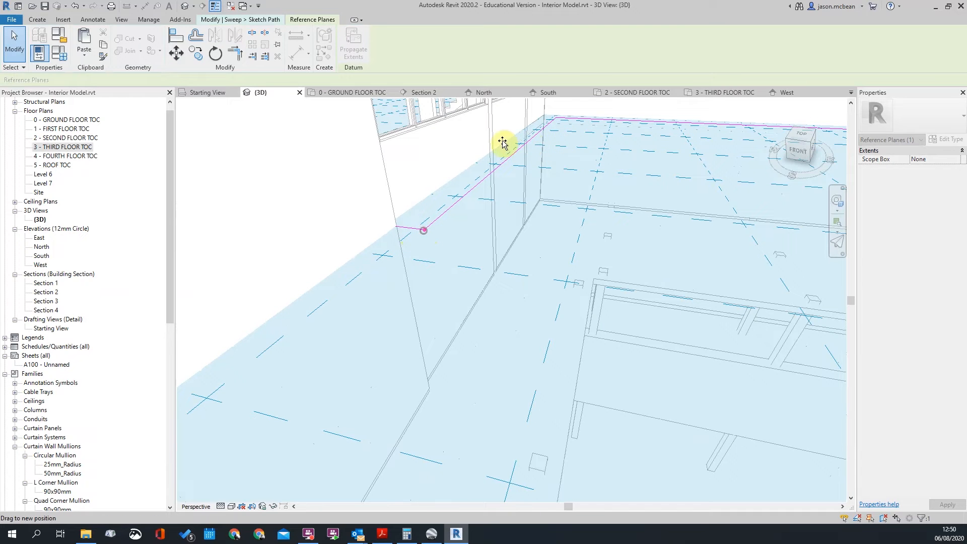
middle_click_drag(542, 150, 425, 222, "shift")
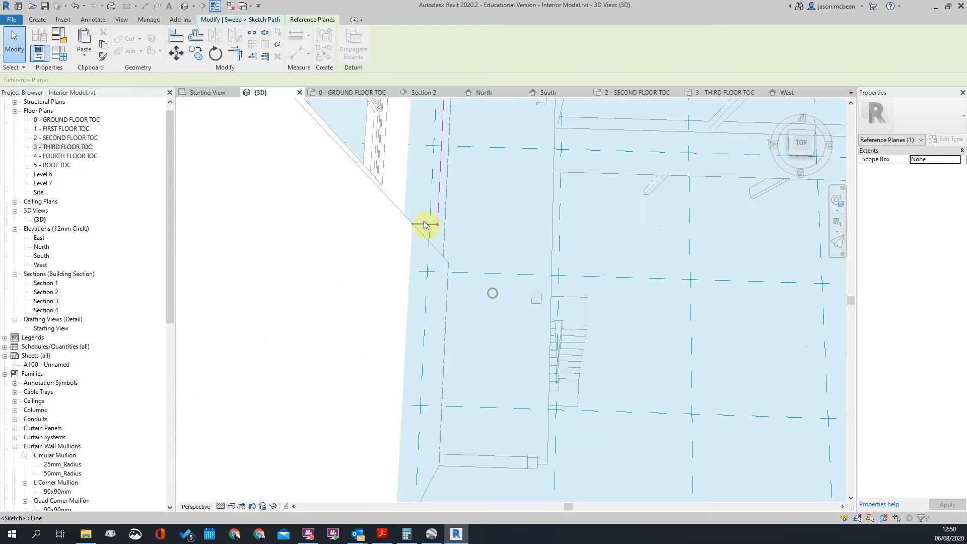
left_click(469, 256)
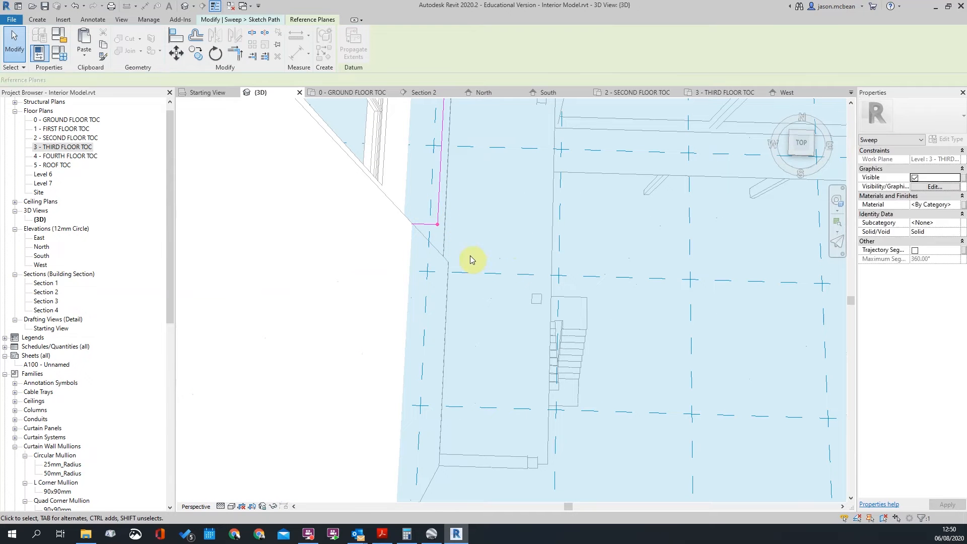
left_click(438, 226)
mouse_move(558, 294)
middle_mouse_down("shift")
mouse_move(454, 264)
mouse_move(399, 186)
middle_mouse_up("shift")
mouse_move(421, 226)
middle_mouse_down("shift")
mouse_move(574, 287)
mouse_move(527, 352)
middle_mouse_up("shift")
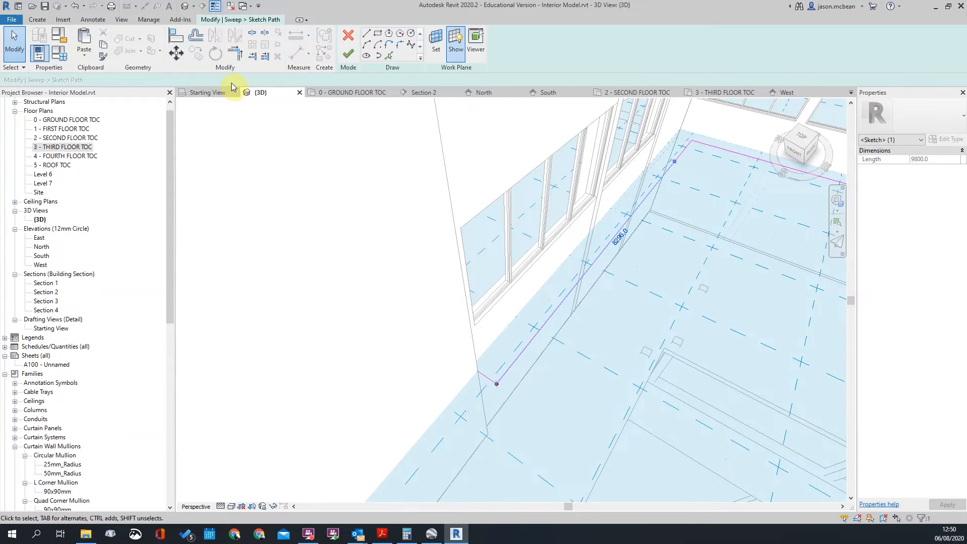
left_click(182, 56)
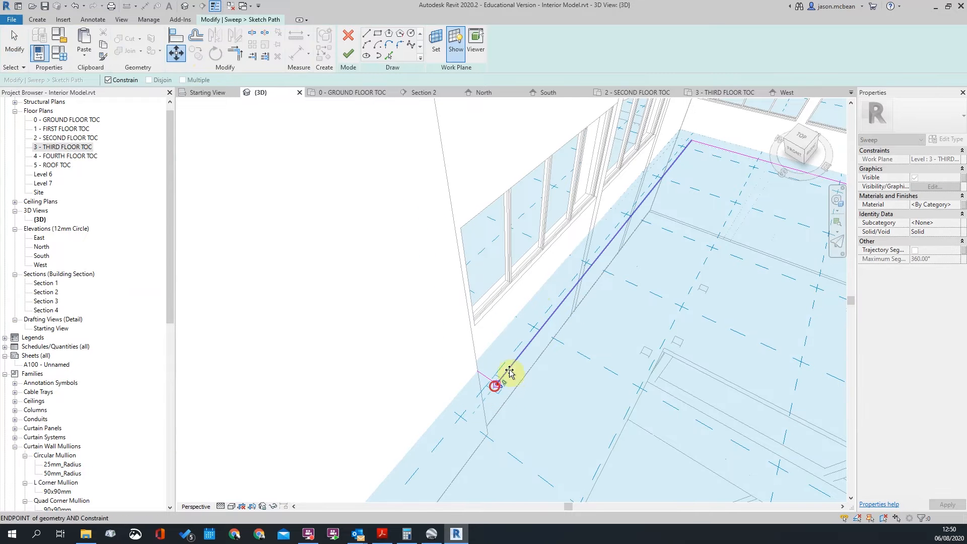
key("Escape")
Drag the profile plane onto the long 9800 path line and finish the path again
mouse_move(681, 317)
middle_mouse_down("shift")
mouse_move(685, 253)
mouse_move(652, 279)
middle_mouse_up("shift")
key("Escape")
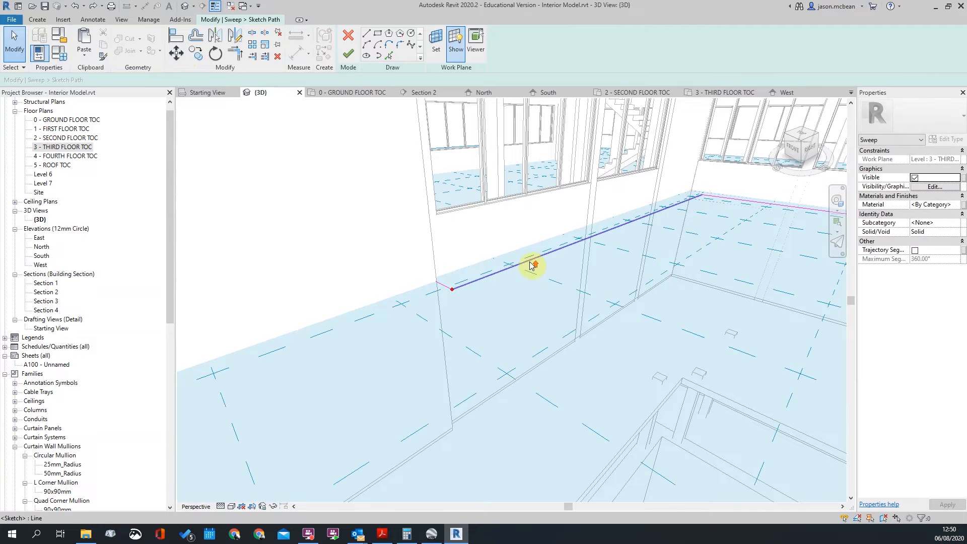
scroll(533, 266, "up", 2)
left_click(404, 310)
key("Escape")
key("Tab")
key("Tab")
left_click(406, 311)
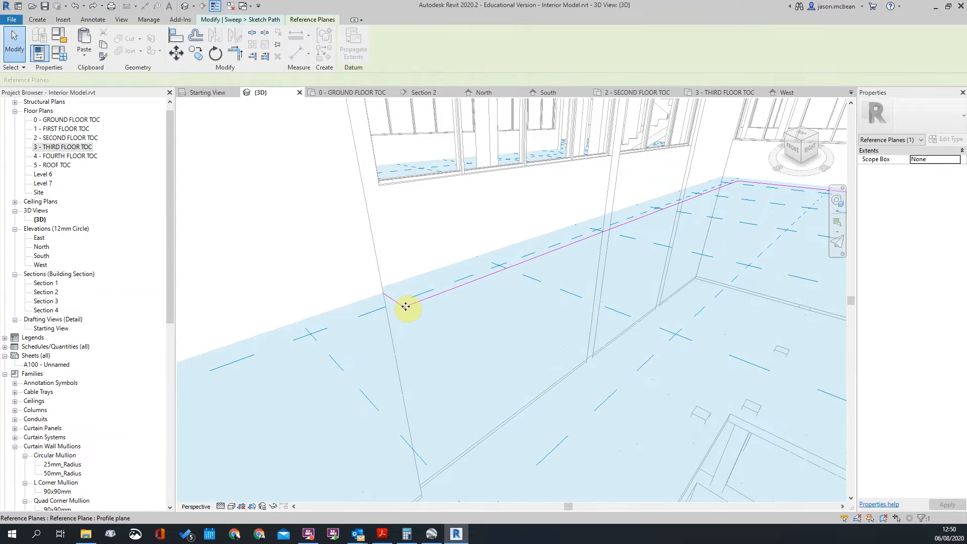
left_click_drag(406, 306, 556, 263)
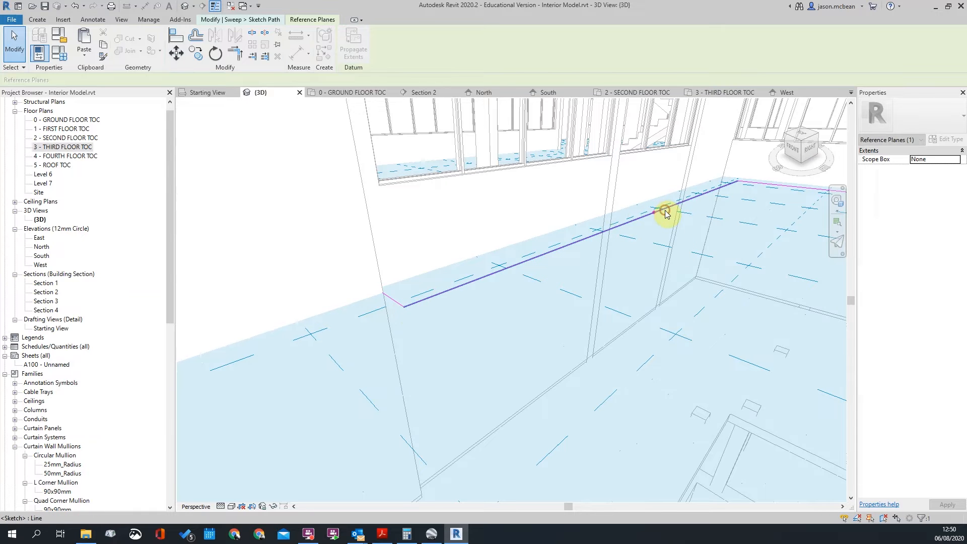
key("Escape")
scroll(648, 214, "up", 2)
left_click(650, 217)
scroll(545, 333, "down", 1)
mouse_move(521, 365)
middle_mouse_down("shift")
mouse_move(579, 352)
mouse_move(516, 301)
mouse_move(454, 226)
middle_mouse_up("shift")
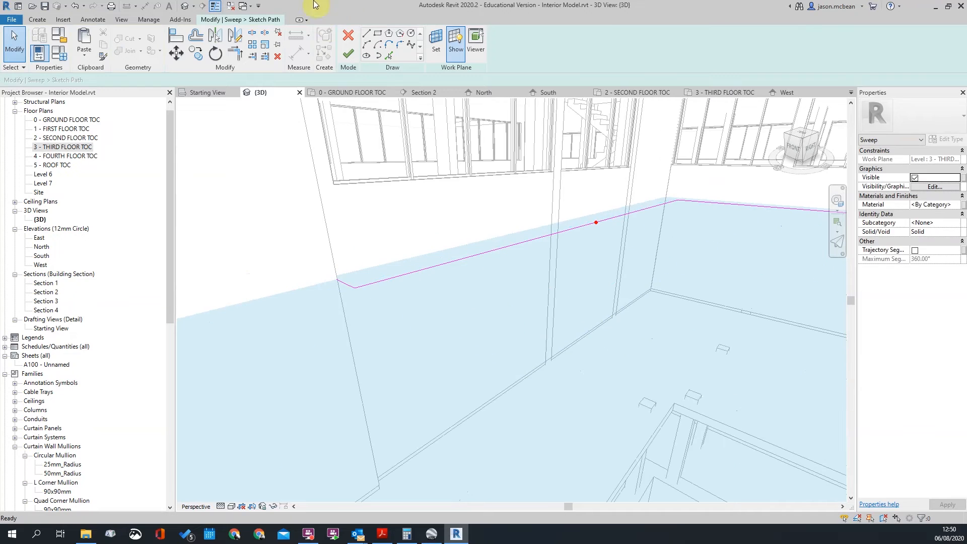
left_click(348, 54)
Select the sweep's profile and start Edit Profile
mouse_move(567, 253)
middle_mouse_down("shift")
mouse_move(659, 250)
mouse_move(562, 240)
mouse_move(622, 244)
mouse_move(562, 254)
mouse_move(585, 268)
mouse_move(587, 216)
mouse_move(552, 229)
mouse_move(582, 256)
mouse_move(589, 233)
mouse_move(577, 255)
mouse_move(557, 173)
mouse_move(529, 141)
middle_mouse_up("shift")
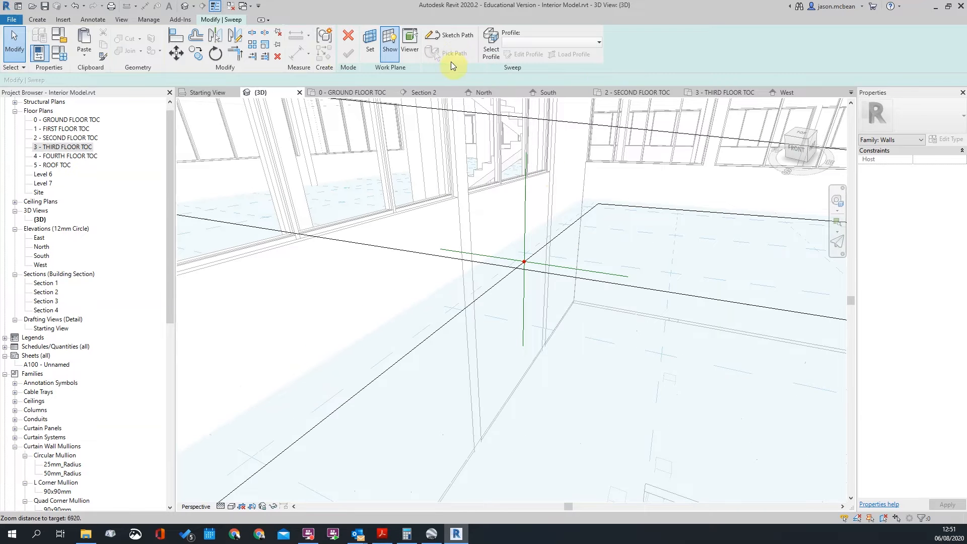
left_click(548, 268)
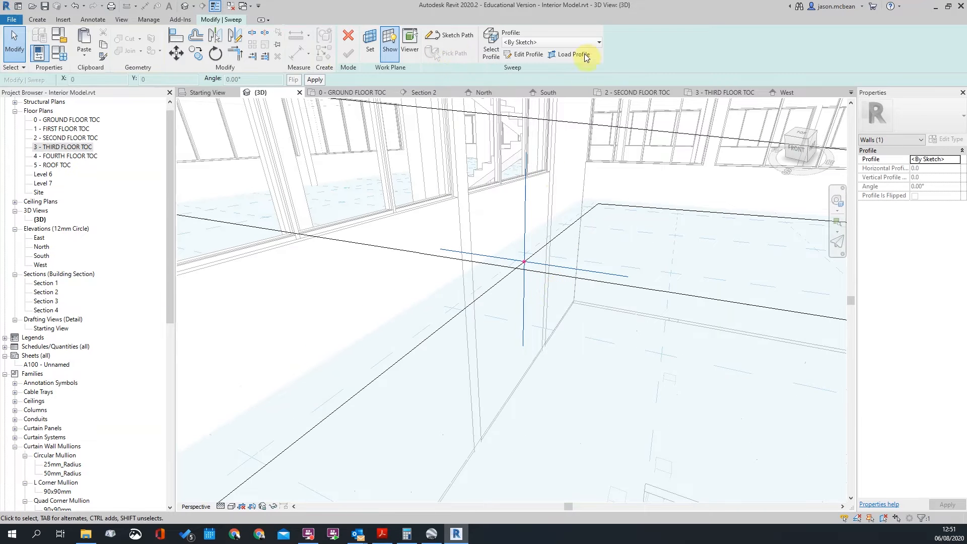
left_click(526, 56)
scroll(523, 254, "up", 5)
scroll(474, 259, "down", 5)
scroll(519, 241, "up", 6)
scroll(616, 270, "down", 5)
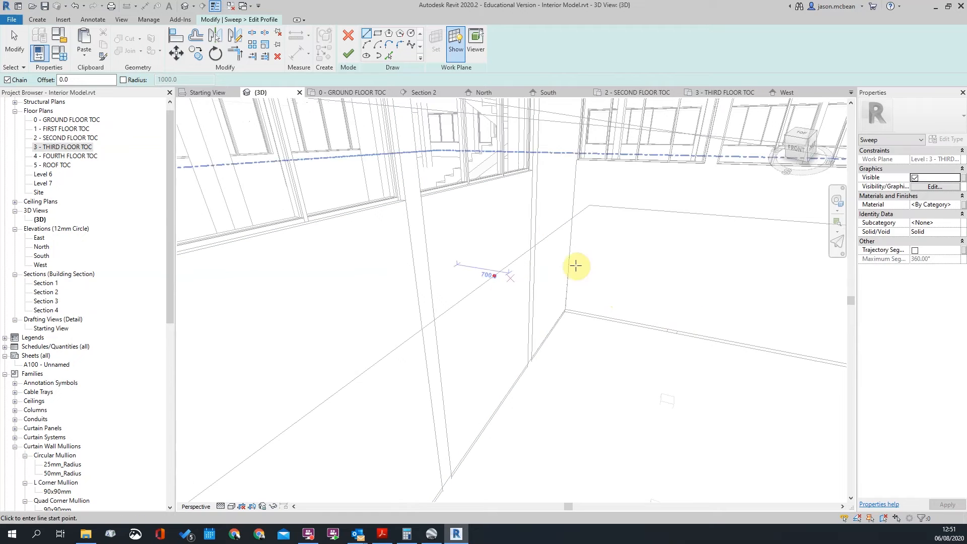
Switch the 3D view to Orthographic and select the profile reference plane
right_click(802, 149)
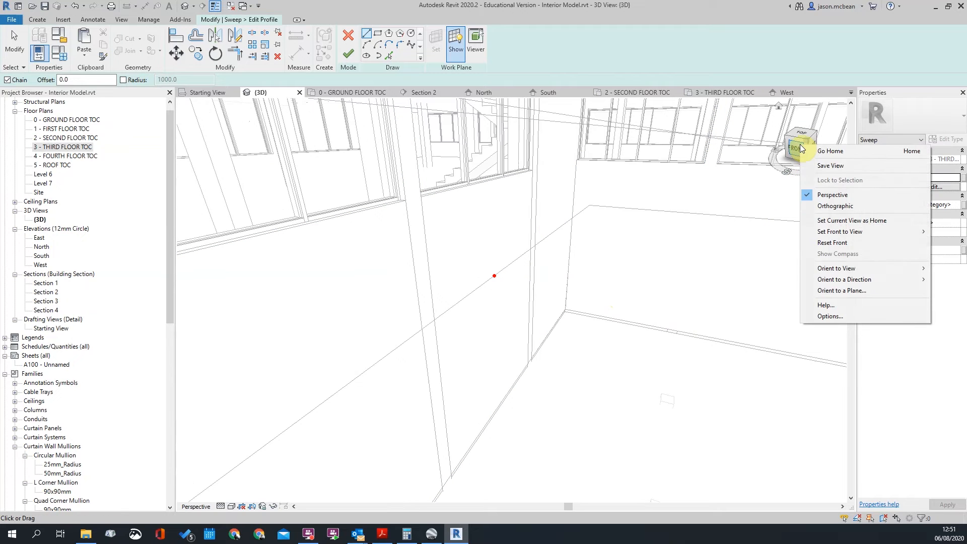
left_click(831, 207)
key("Escape")
scroll(509, 274, "up", 3)
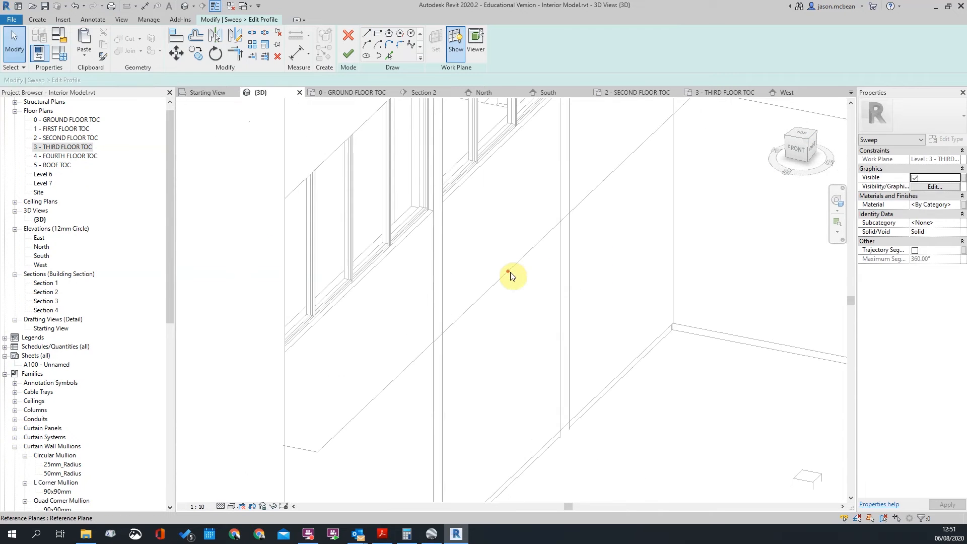
left_click(508, 276)
scroll(524, 295, "up", 2)
left_click_drag(529, 298, 519, 271, "shift")
Show the active work plane, preview it in the Viewer, then close the viewer
left_click(481, 225)
left_click_drag(469, 209, 531, 284)
left_click(488, 249)
left_click(455, 43)
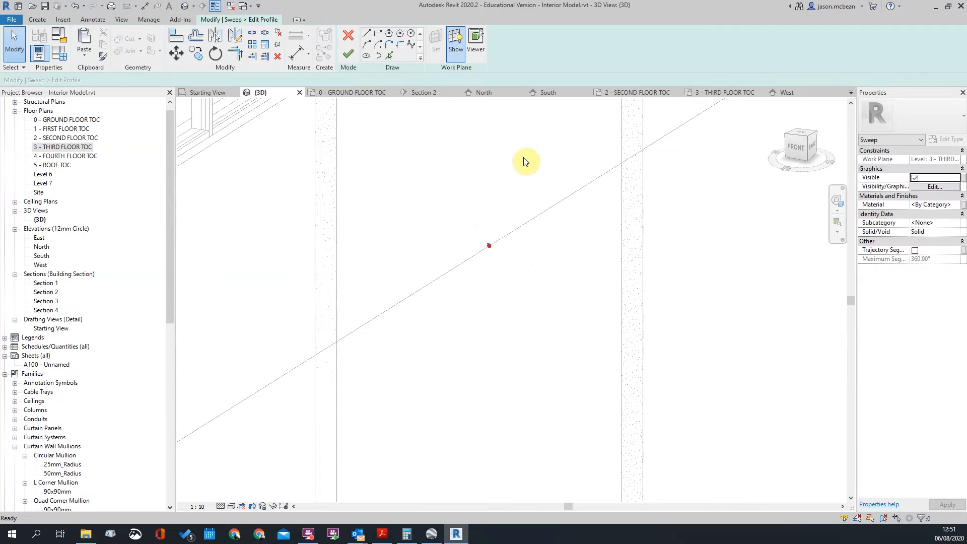
left_click(478, 32)
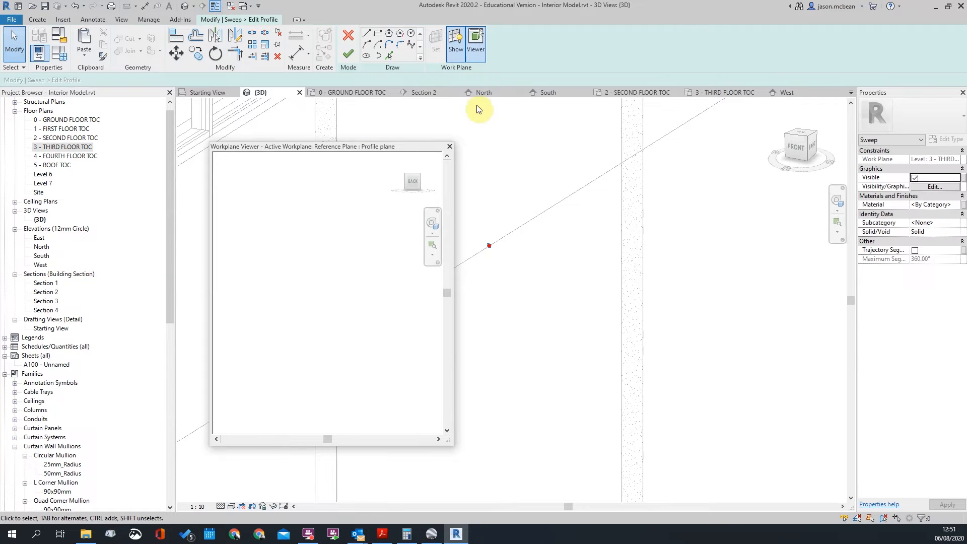
left_click(449, 146)
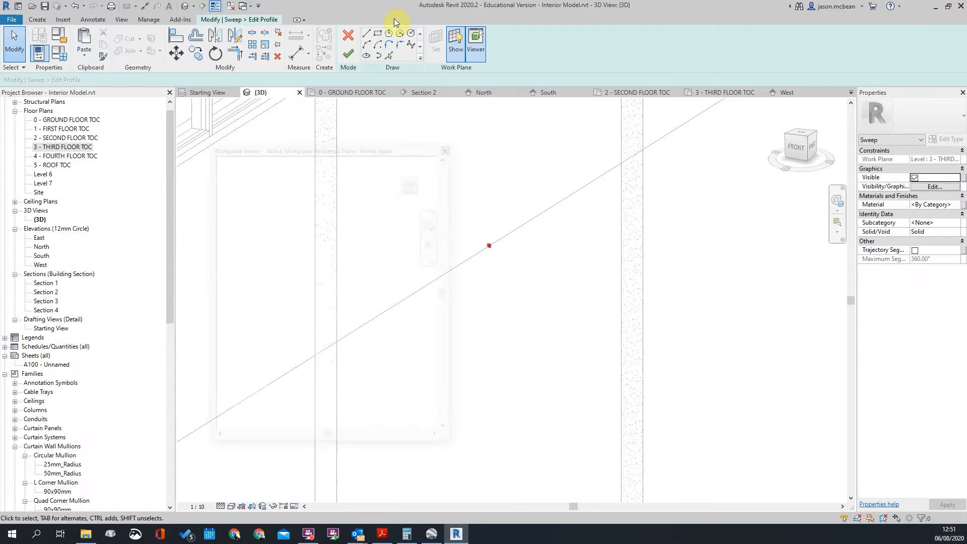
Start the sweep profile outline with a vertical edge and a short leftward top segment
left_click(366, 34)
left_click(489, 245)
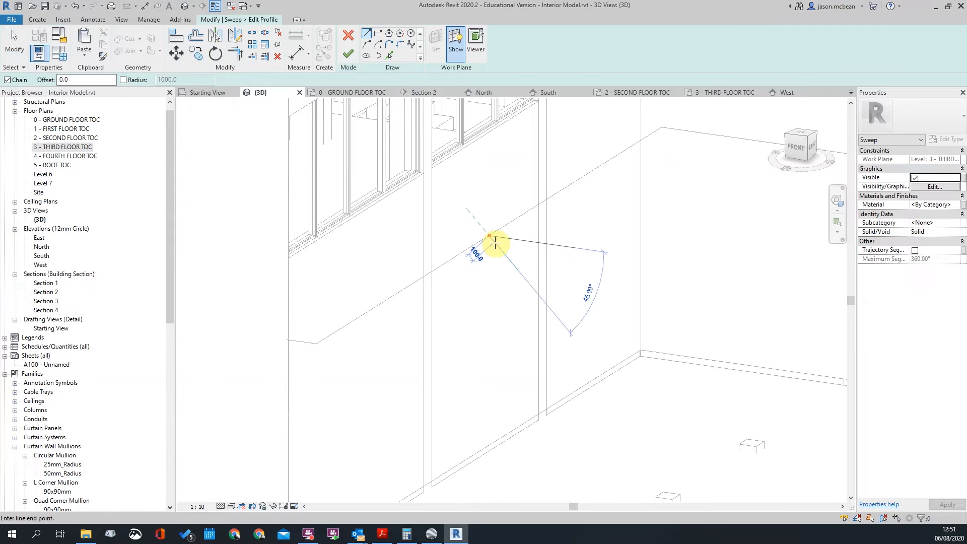
scroll(498, 252, "down", 2)
scroll(509, 249, "up", 3)
scroll(472, 194, "up", 2)
left_click(468, 132)
left_click(454, 131)
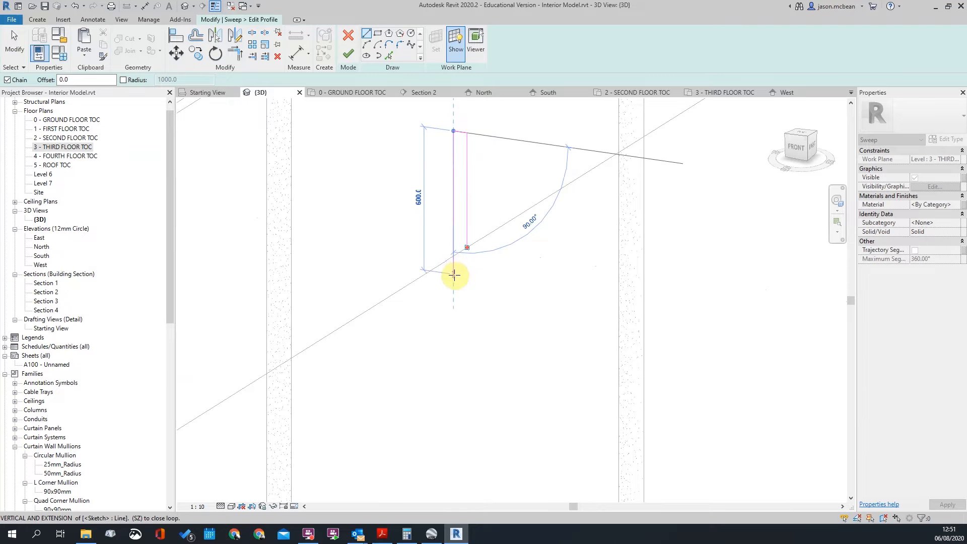
Draw the 600 vertical edge, the 60 bottom segment and the notch lines
left_click(454, 284)
scroll(470, 285, "up", 2)
left_click(464, 286)
scroll(469, 274, "up", 2)
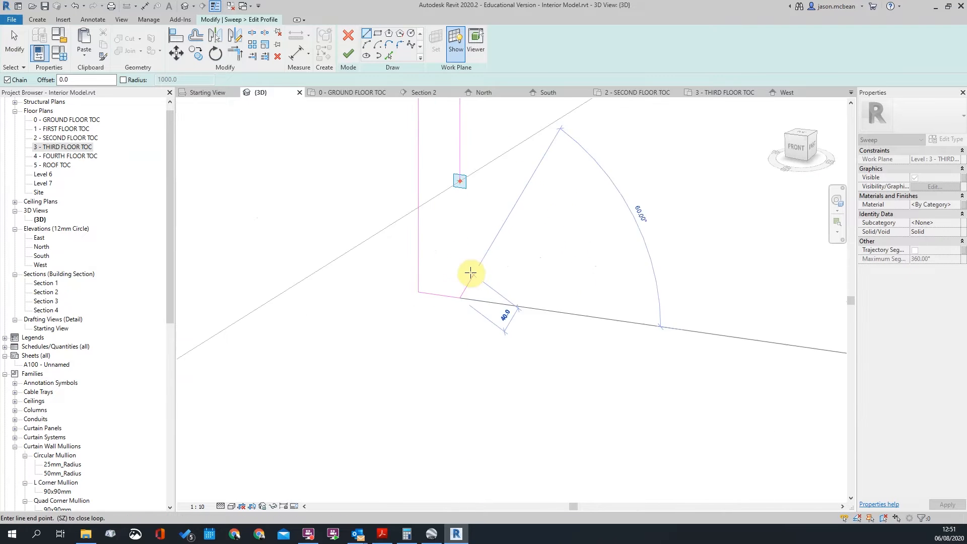
left_click(460, 258)
left_click(453, 258)
left_click(453, 233)
left_click(461, 232)
Use Trim/Extend (TR) to join the notch lines to the profile outline
key("Escape")
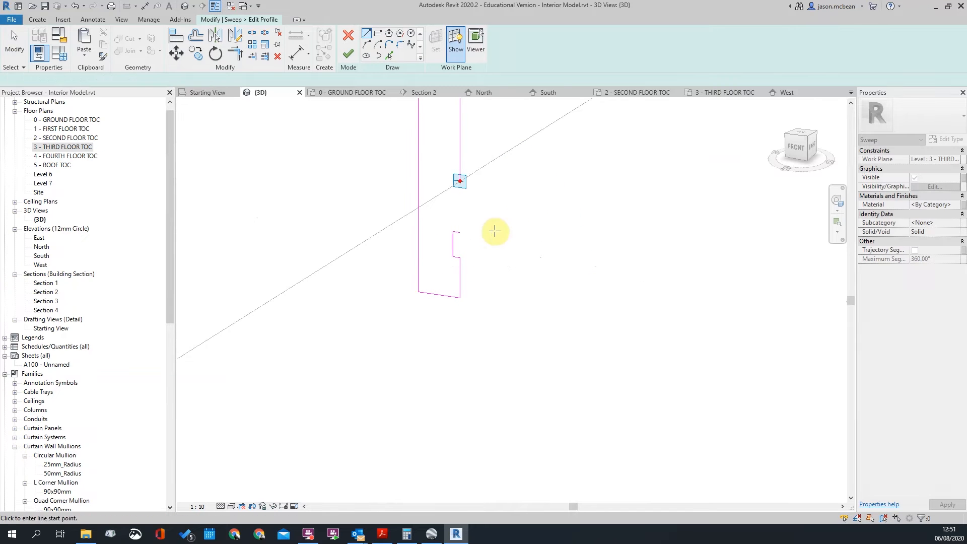
key("Escape")
key("t")
key("r")
left_click(460, 174)
left_click(459, 233)
scroll(511, 305, "down", 5)
scroll(504, 189, "up", 4)
key("Escape")
scroll(497, 215, "down", 3)
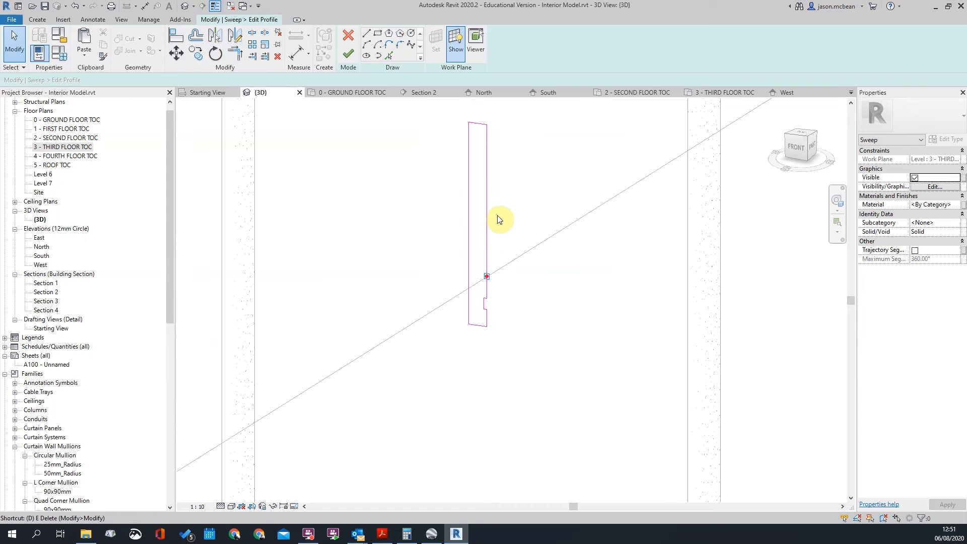
Set the profile width to 220 through the left line's temporary dimension
key("d")
key("i")
left_click(470, 190)
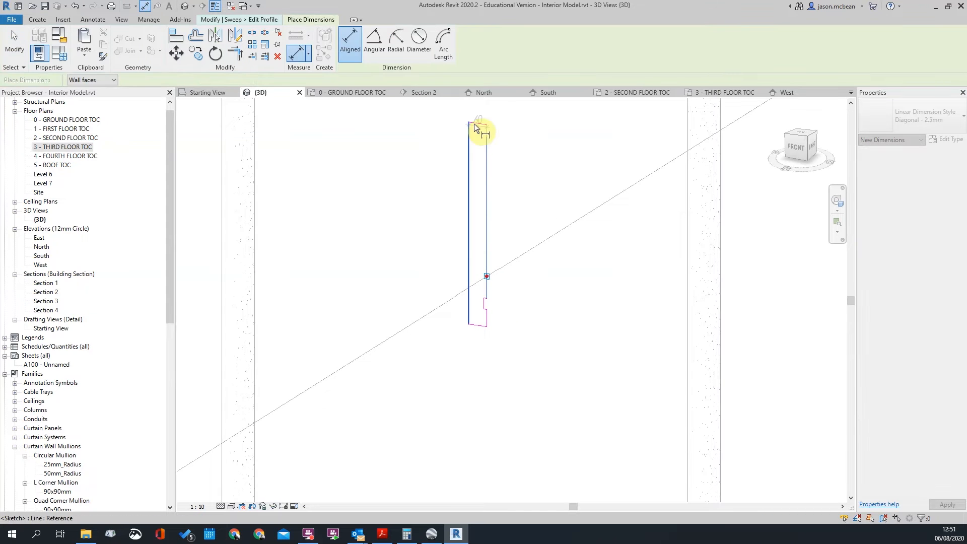
key("Escape")
key("Escape")
left_click(468, 157)
left_click(482, 102)
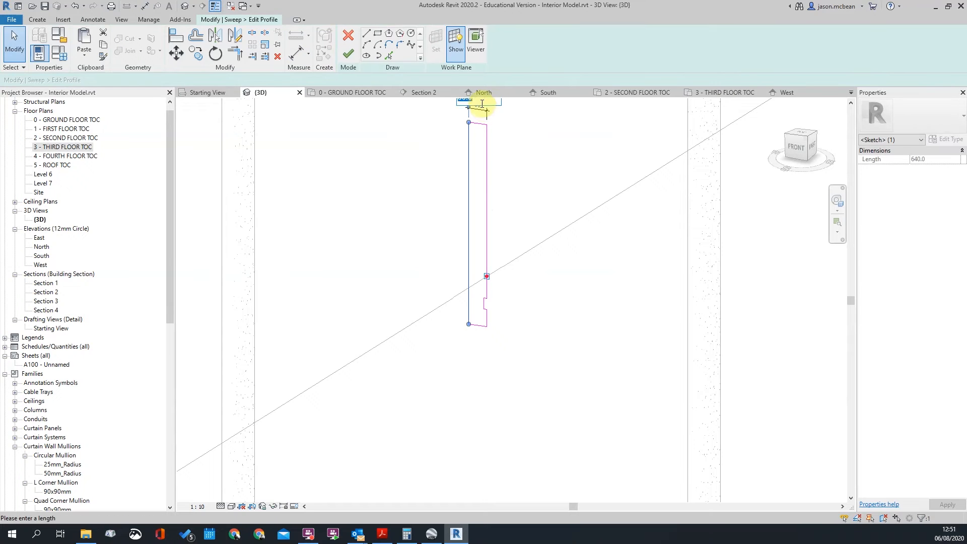
key("Return")
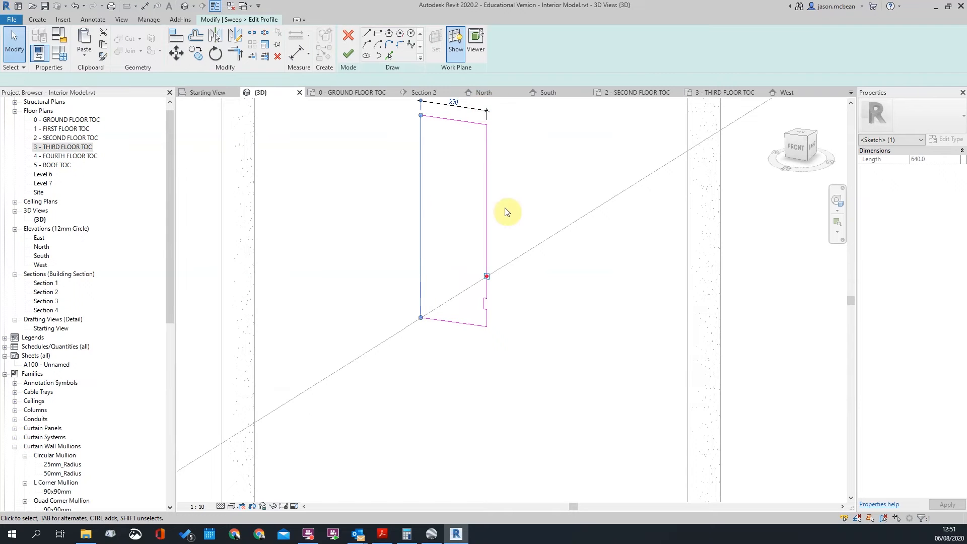
left_click(511, 199)
scroll(570, 384, "down", 6)
middle_click_drag(561, 365, 596, 224, "shift")
scroll(579, 302, "up", 5)
scroll(595, 187, "down", 4)
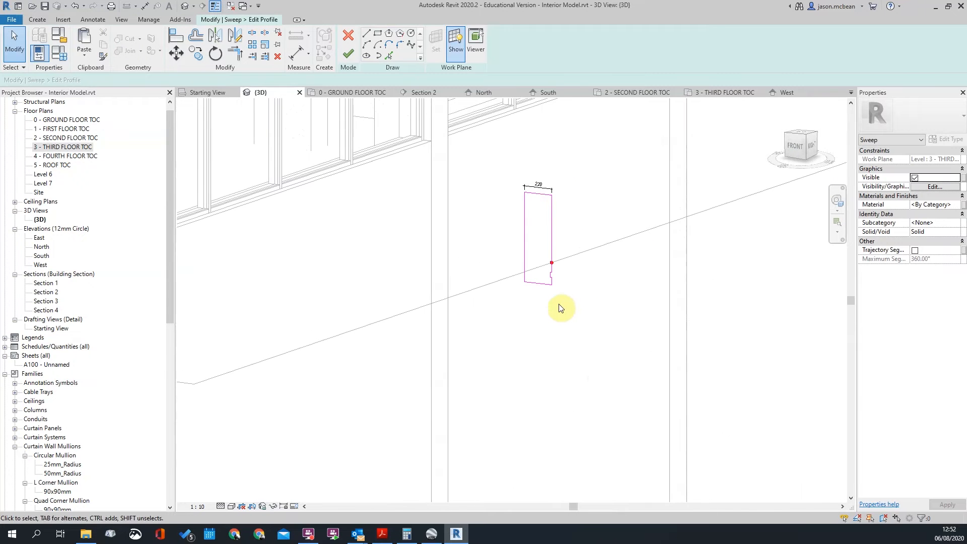
Add an aligned dimension from the reference plane to the profile bottom, reading 480/160
key("d")
key("i")
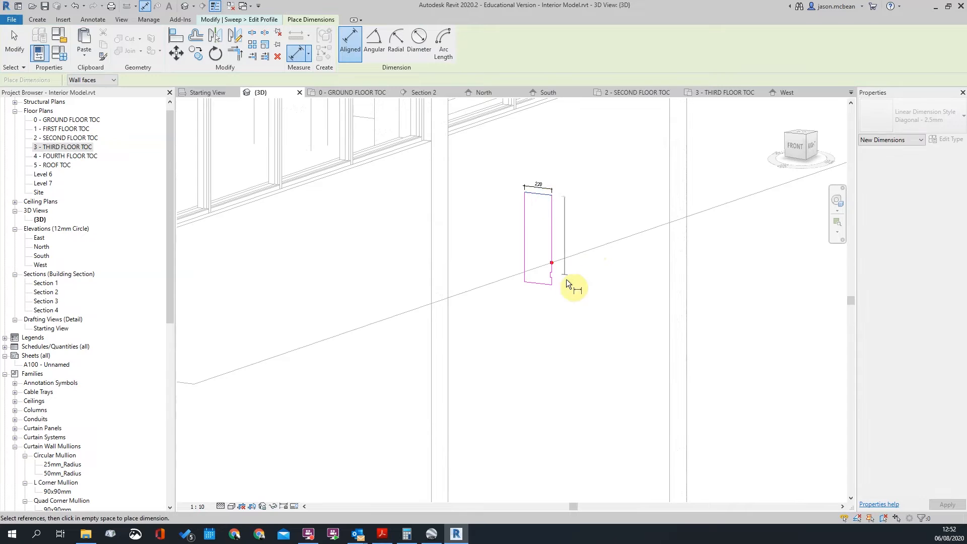
scroll(554, 263, "up", 6)
left_click(527, 315)
scroll(600, 253, "down", 8)
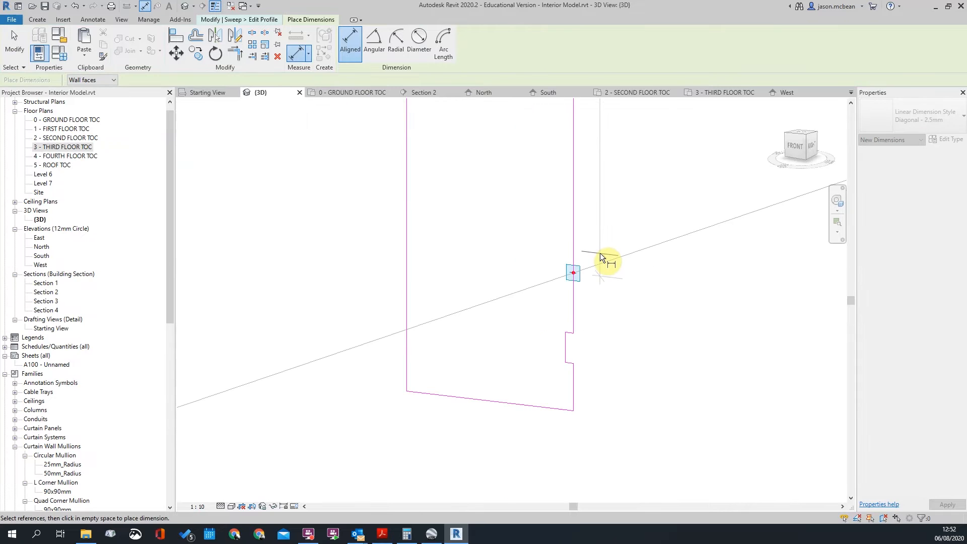
scroll(620, 307, "up", 3)
left_click(573, 309)
left_click(691, 304)
key("Escape")
key("Escape")
Move the notch's three profile lines up the profile edge
scroll(632, 262, "down", 5)
scroll(669, 244, "up", 4)
left_click_drag(548, 256, 597, 310)
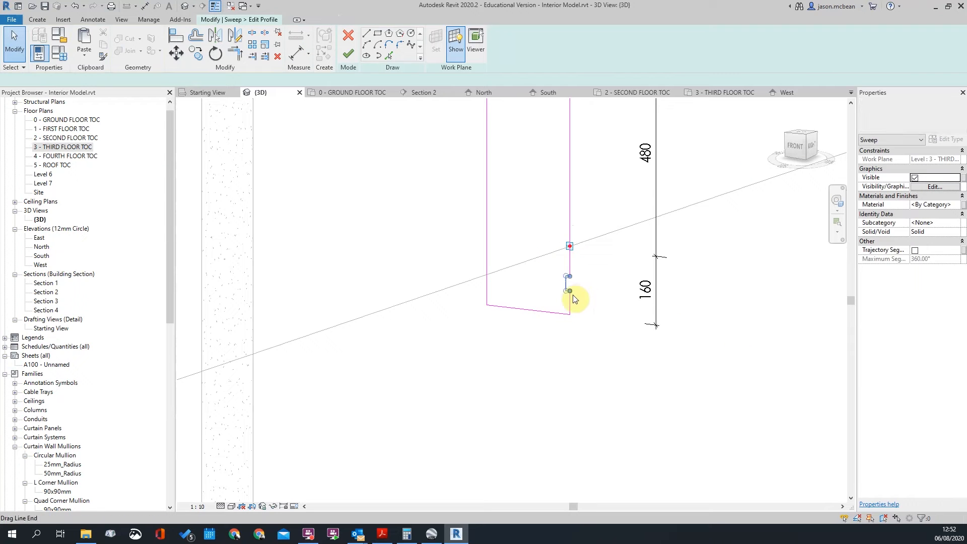
key("m")
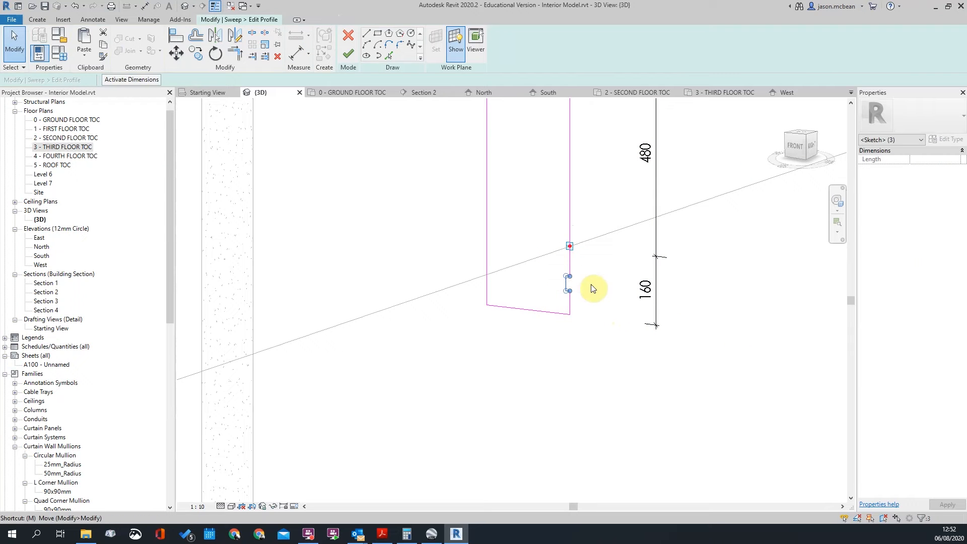
scroll(591, 300, "up", 3)
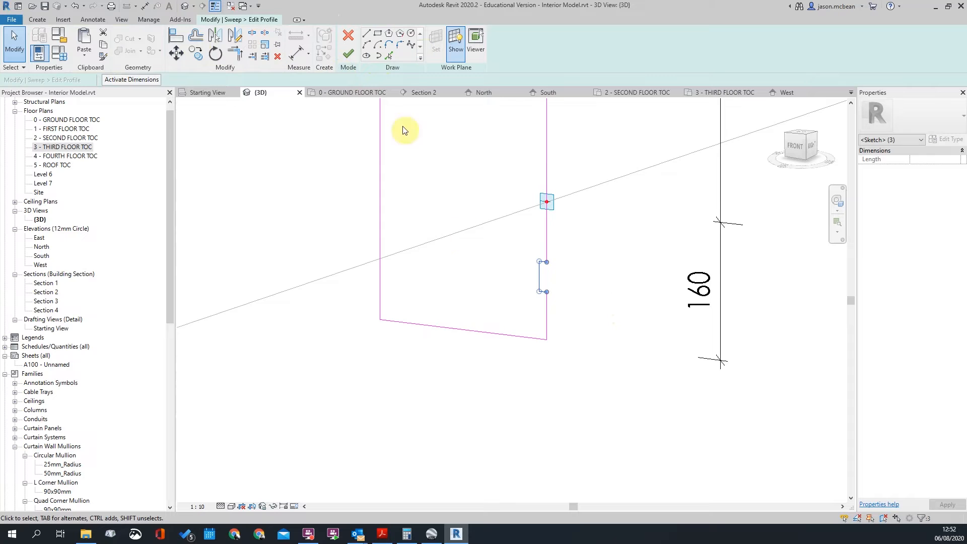
scroll(568, 280, "up", 2)
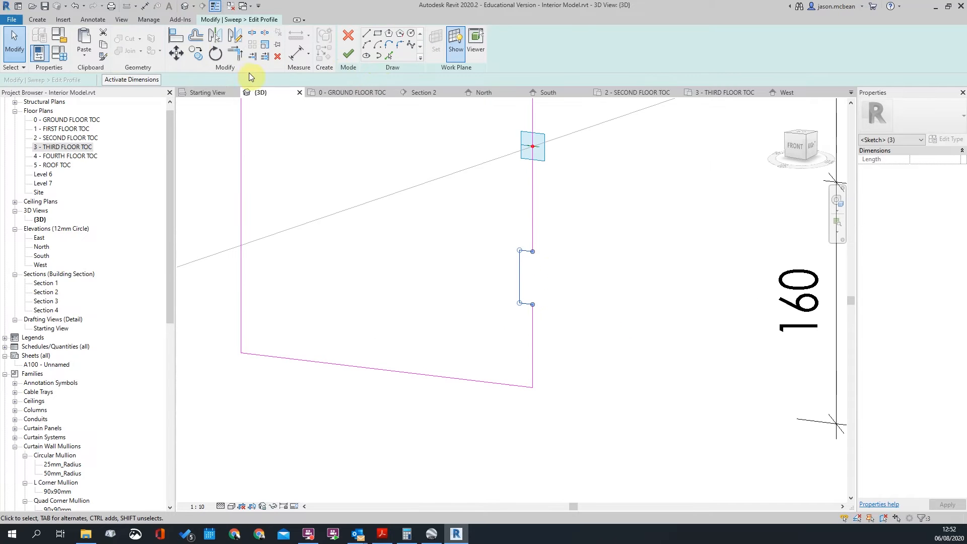
left_click(176, 52)
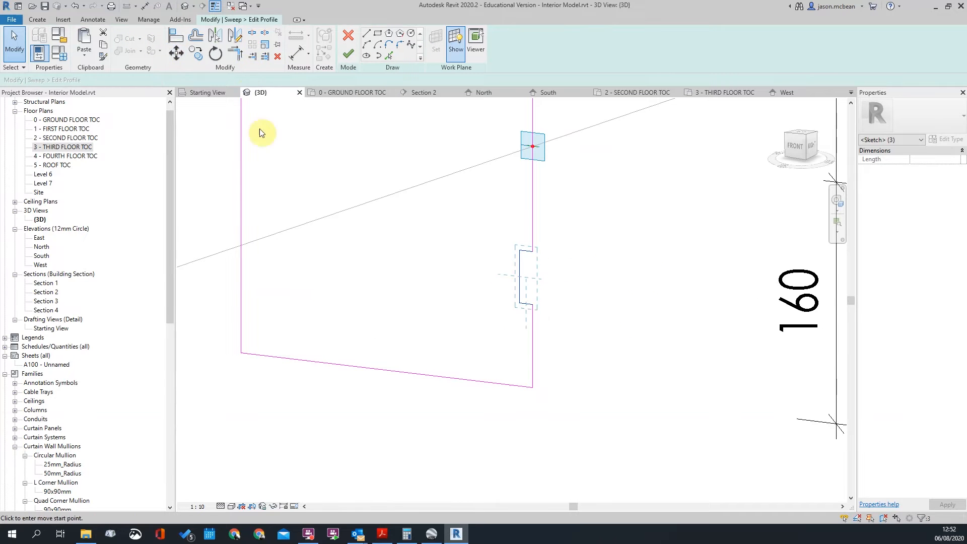
left_click(532, 305)
left_click(533, 114)
left_click(580, 157)
Change the profile's 480 upper height to 1500
scroll(579, 163, "down", 3)
mouse_move(559, 241)
middle_mouse_down()
mouse_move(469, 305)
mouse_move(470, 272)
middle_mouse_up()
scroll(469, 303, "down", 2)
scroll(467, 257, "up", 1)
scroll(460, 248, "down", 3)
scroll(508, 141, "up", 2)
middle_click_drag(498, 215, 479, 310)
left_click(426, 210)
left_click(530, 308)
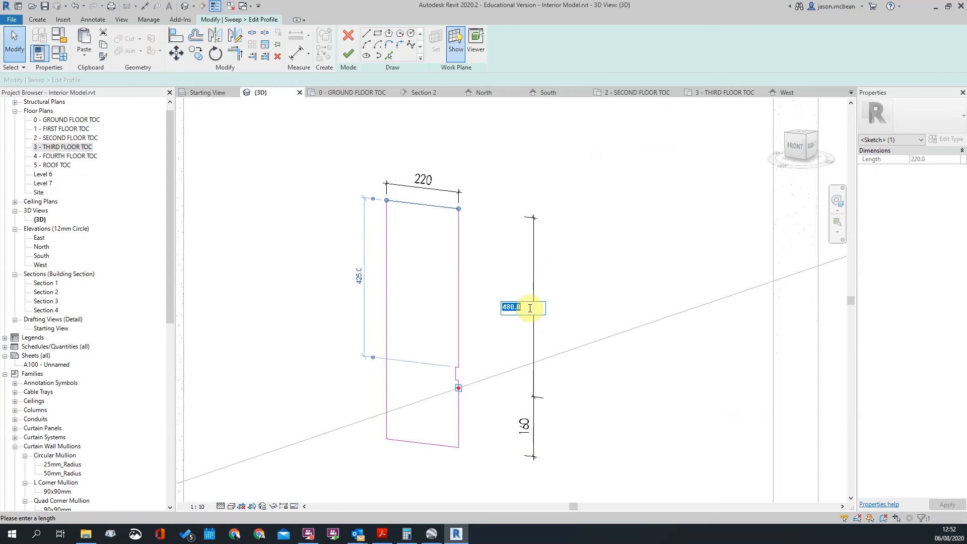
type("1500")
key("Return")
left_click(509, 325)
scroll(508, 321, "down", 3)
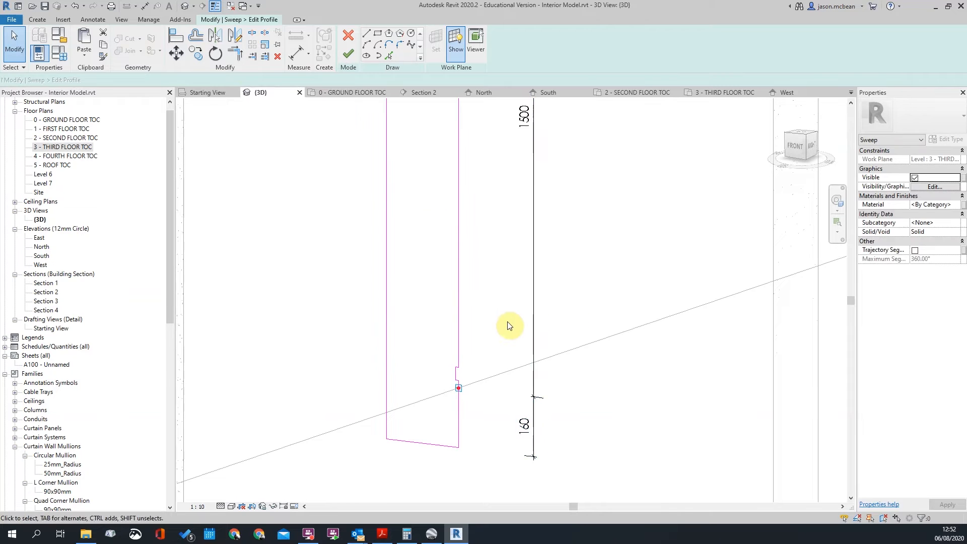
scroll(526, 305, "down", 2)
scroll(527, 304, "up", 5)
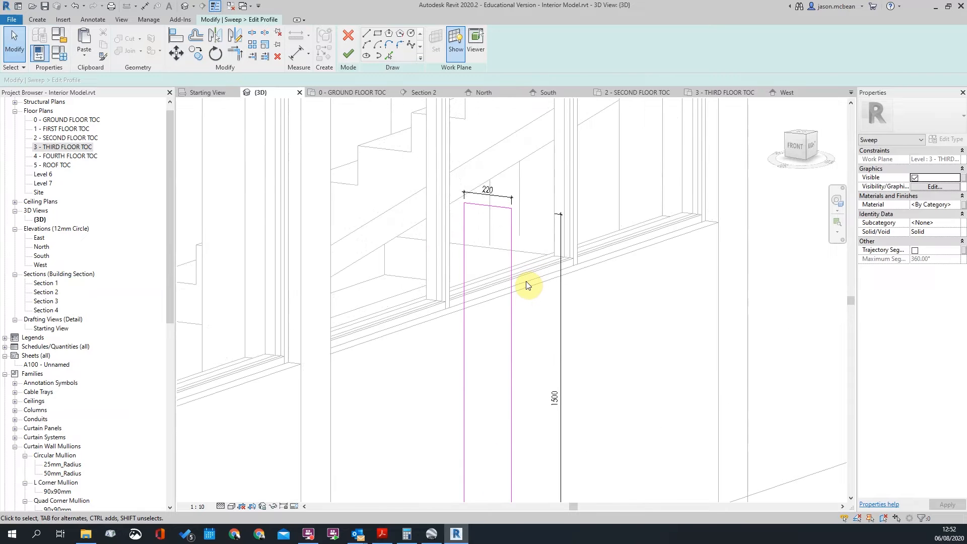
Align (AL) the profile's top line to the slab edge
key("a")
key("l")
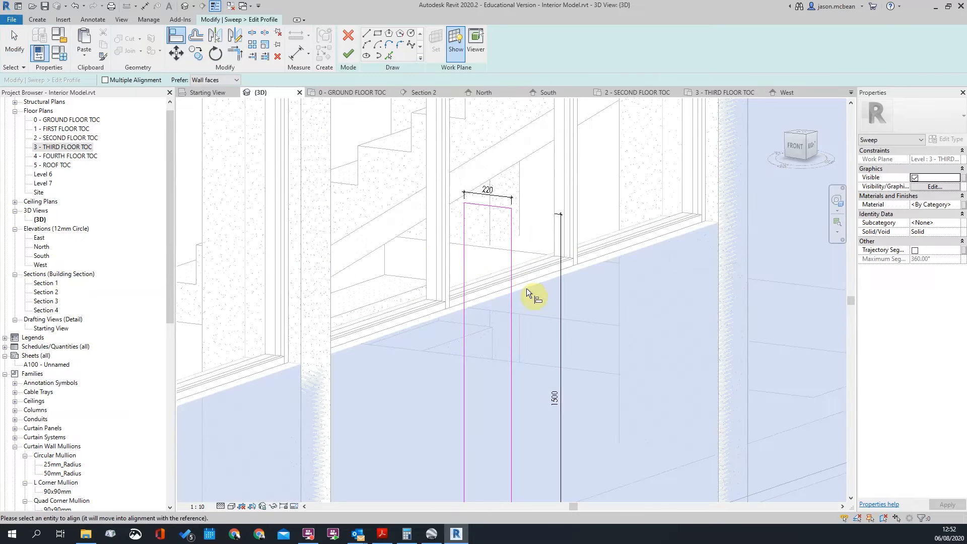
left_click(530, 287)
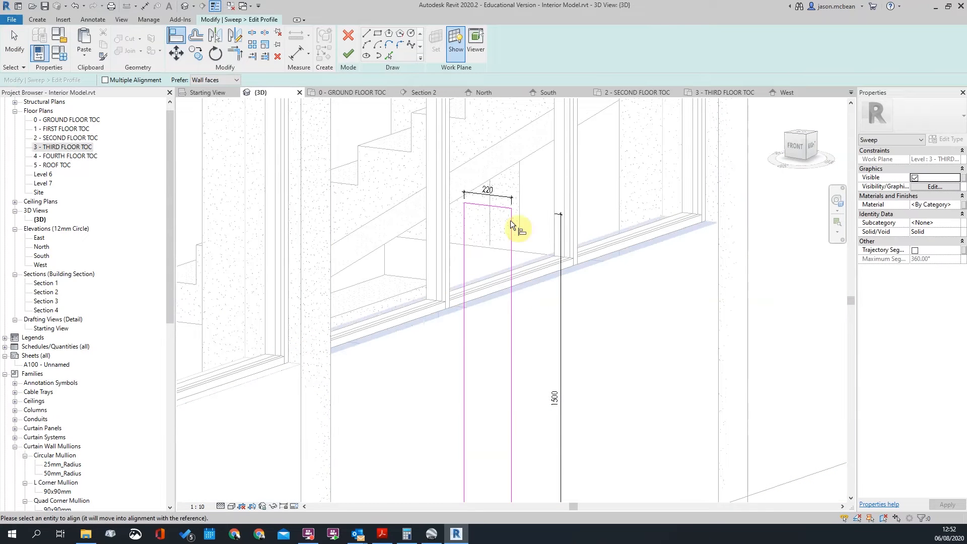
left_click(491, 207)
scroll(542, 211, "down", 3)
scroll(568, 338, "up", 3)
key("Escape")
key("Escape")
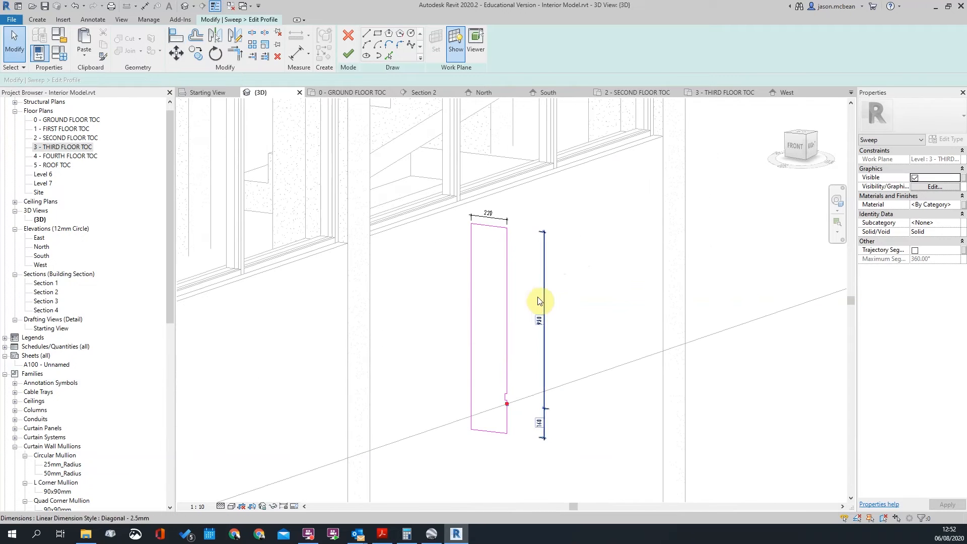
scroll(535, 308, "up", 2)
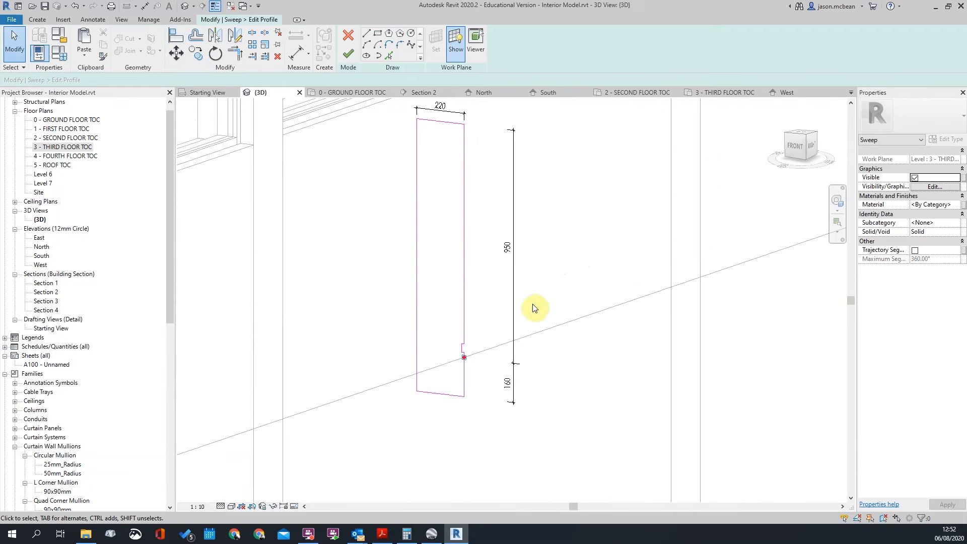
Reduce the profile's upper height from 950 to 850
left_click(513, 250)
left_click(789, 251)
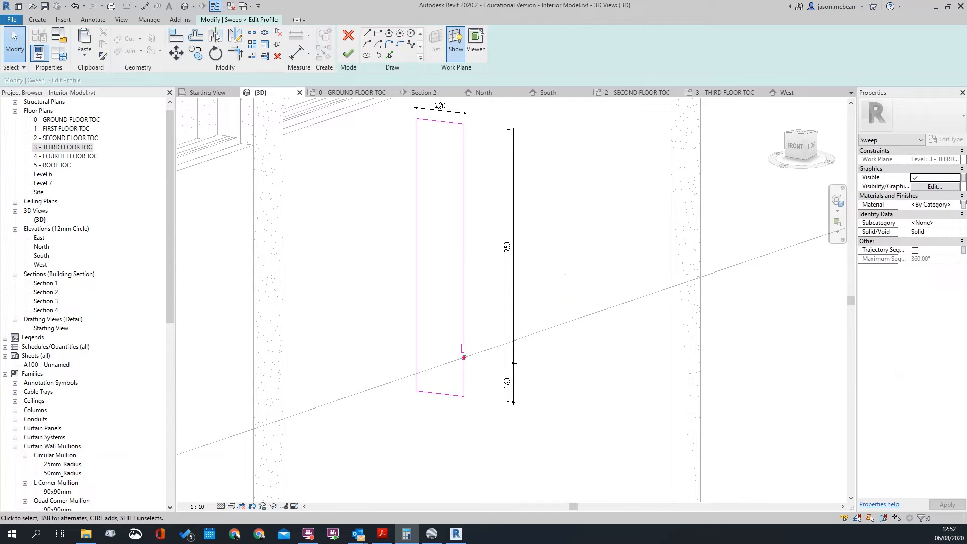
left_click(437, 122)
left_click(507, 244)
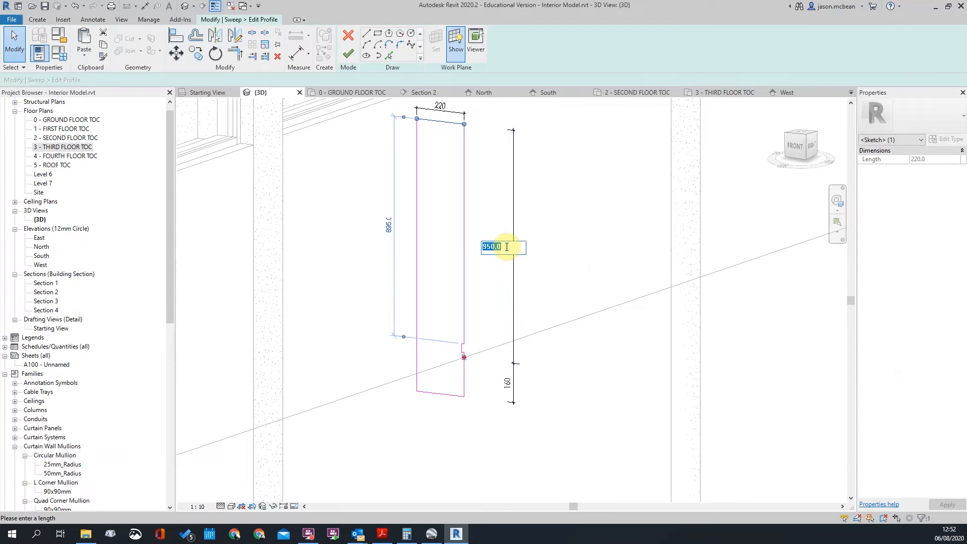
key("Return")
key("Escape")
scroll(509, 282, "down", 3)
scroll(469, 363, "up", 3)
scroll(501, 383, "down", 3)
scroll(445, 371, "up", 3)
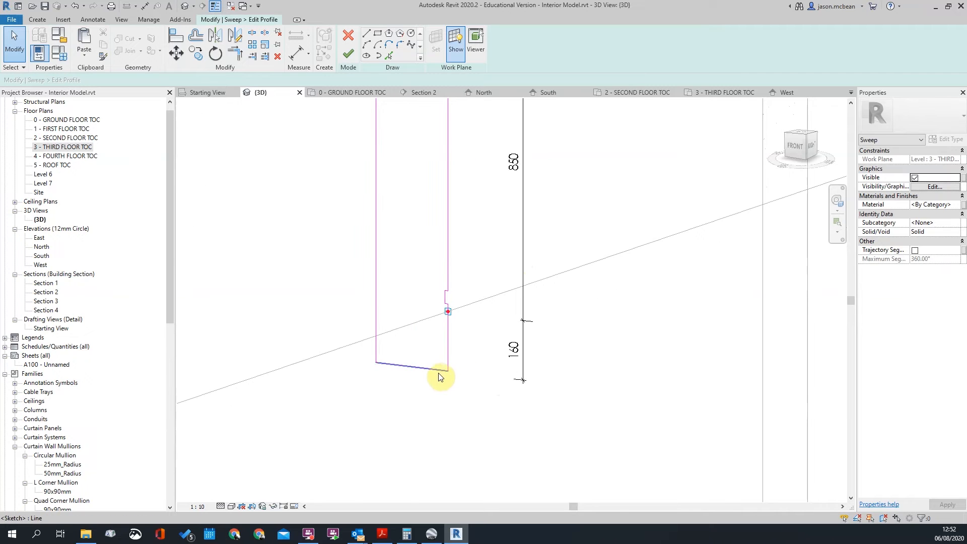
Set the profile's lower height to 255
left_click(431, 371)
scroll(509, 369, "down", 3)
scroll(524, 343, "up", 2)
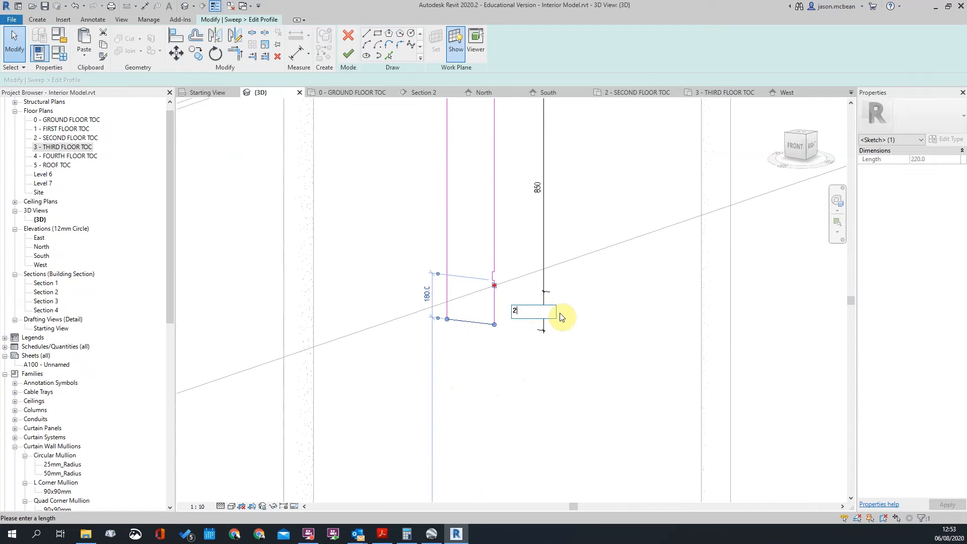
key("Return")
key("Escape")
scroll(558, 323, "down", 3)
scroll(539, 312, "up", 3)
scroll(522, 293, "up", 2)
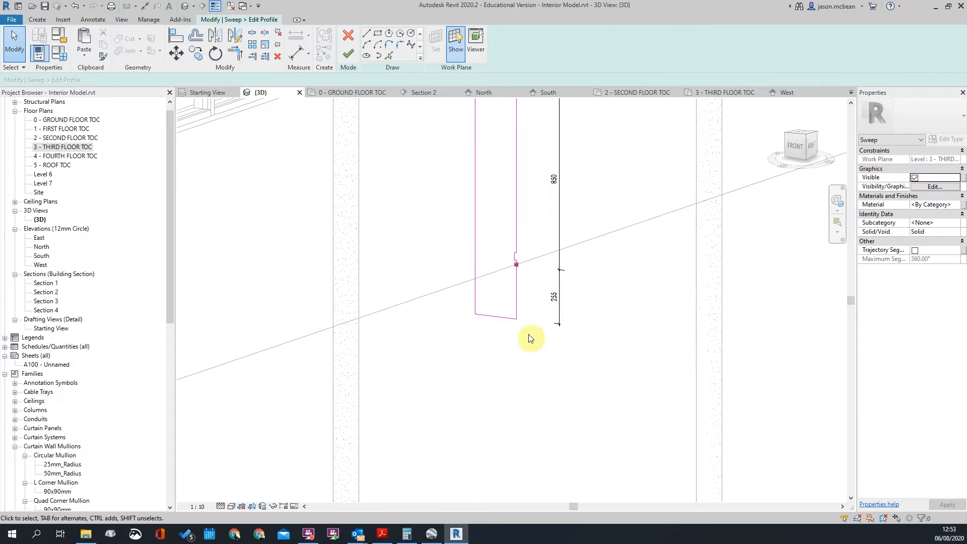
Re-enter the lower profile length as a corrected formula, undoing the overly long first attempt
left_click(501, 317)
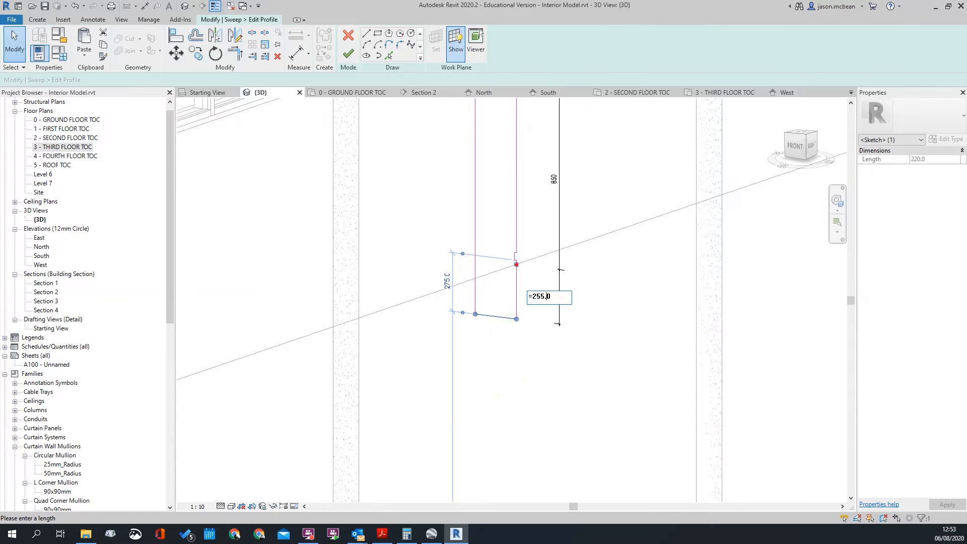
key("Return")
scroll(588, 270, "down", 4)
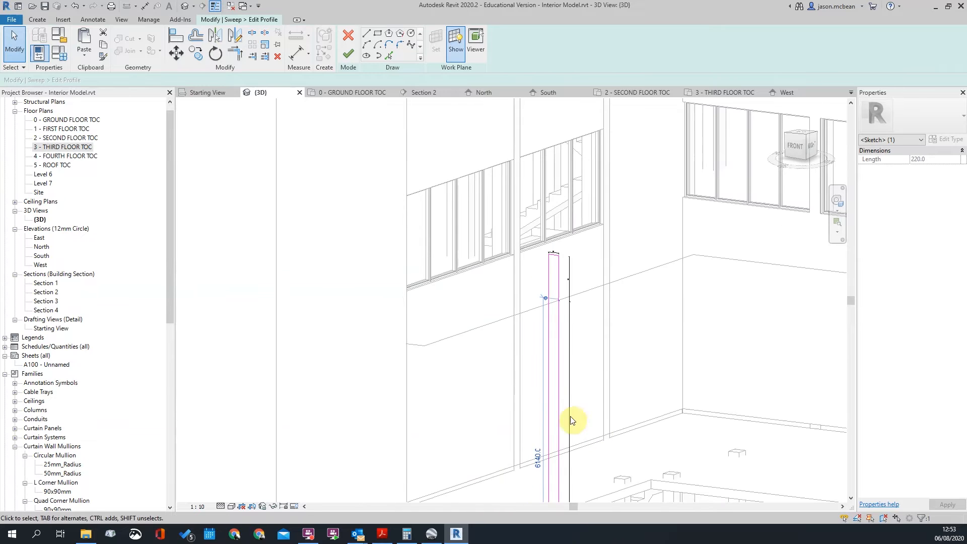
key("ctrl+z")
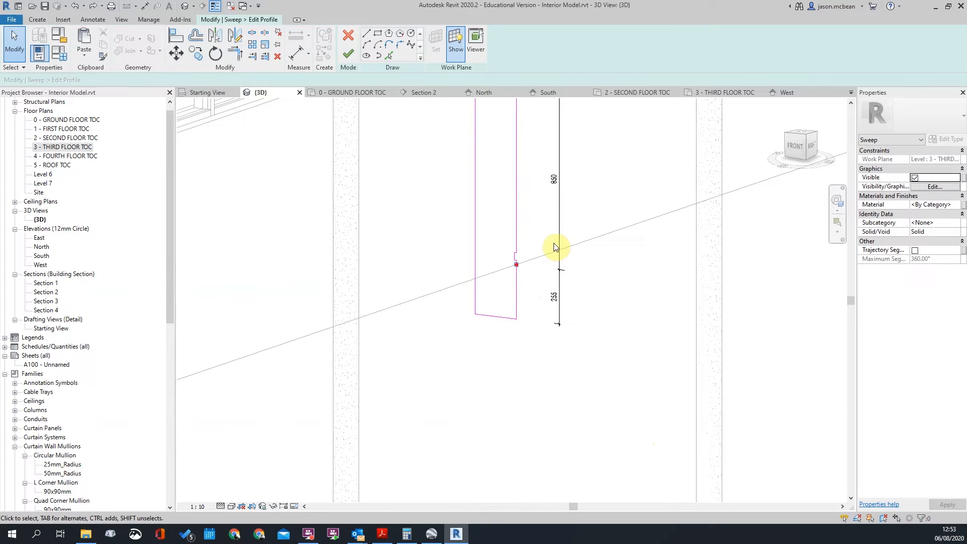
left_click(554, 311)
scroll(549, 302, "up", 3)
left_click(492, 339)
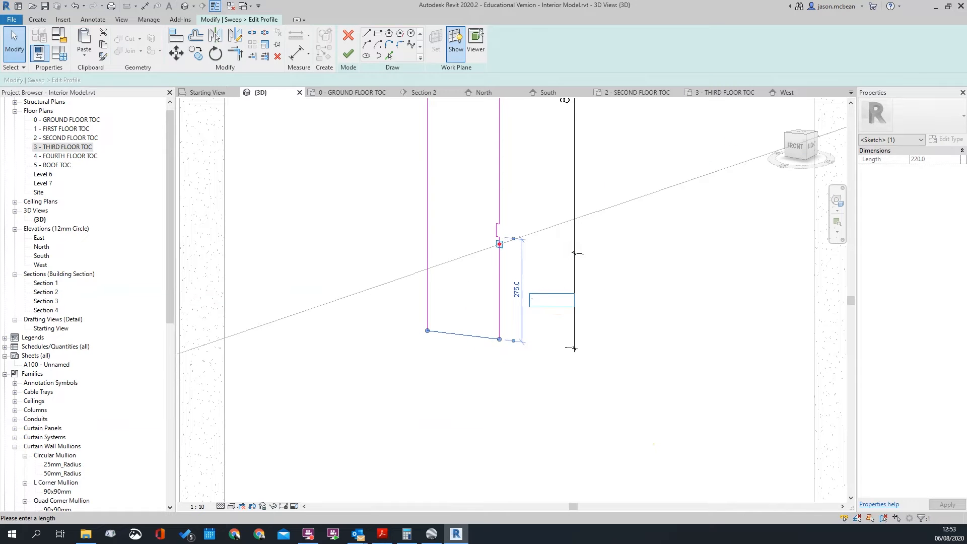
key("Escape")
key("Return")
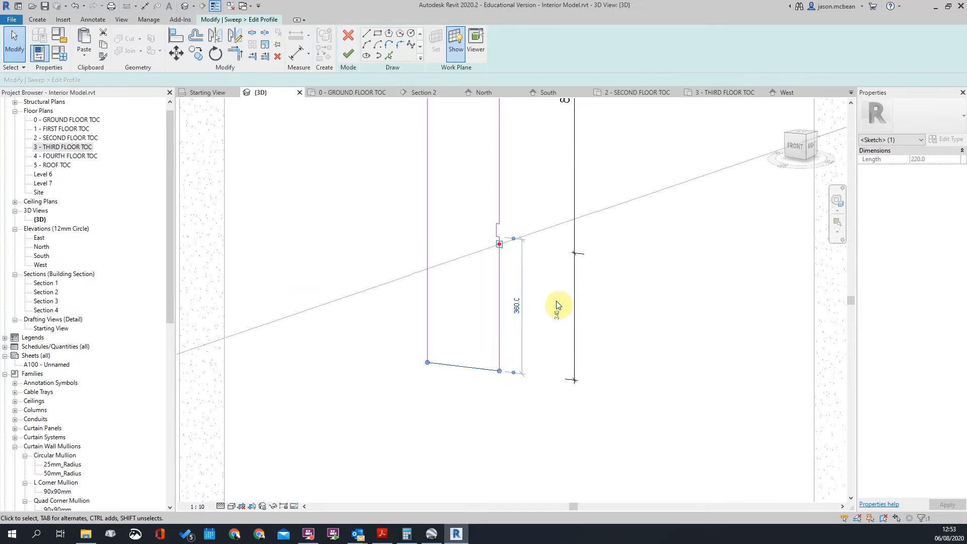
left_click(671, 297)
scroll(570, 313, "down", 5)
scroll(560, 298, "up", 7)
scroll(520, 294, "up", 4)
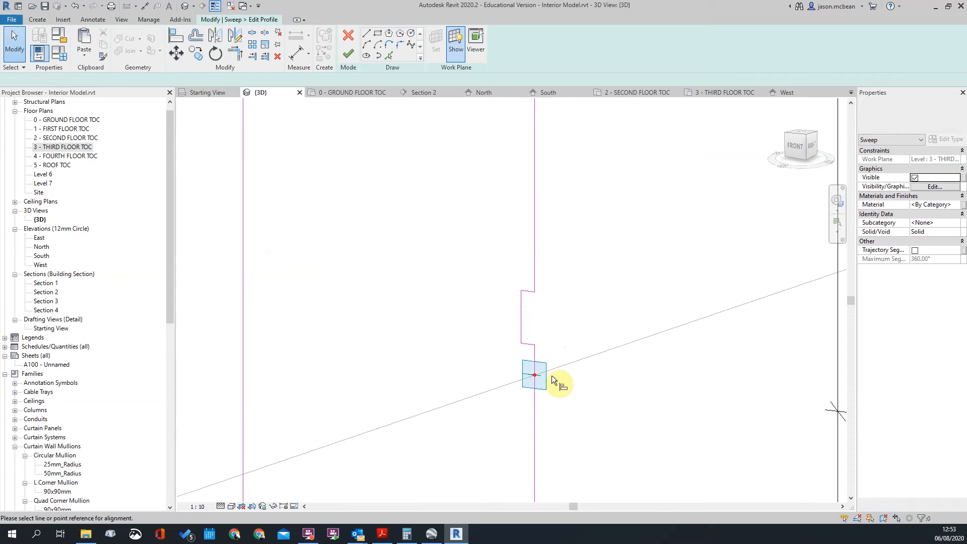
scroll(555, 378, "up", 2)
Align the notch's bottom line to the reference line through the centre point
key("a")
key("l")
left_click(522, 373)
left_click(504, 312)
scroll(612, 308, "down", 4)
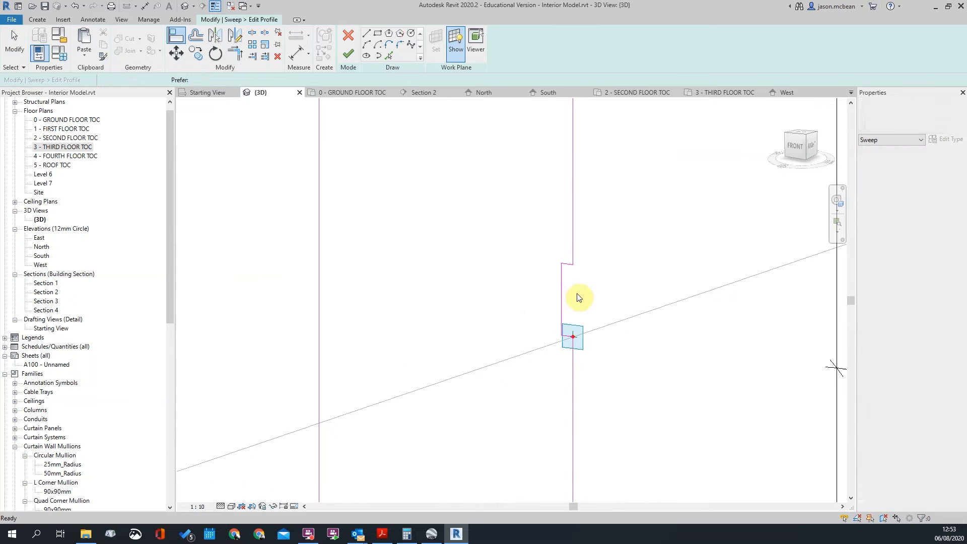
key("Escape")
key("Escape")
Size the short profile lines to =85*2, 85 and 50, then finish the profile sketch
left_click(568, 265)
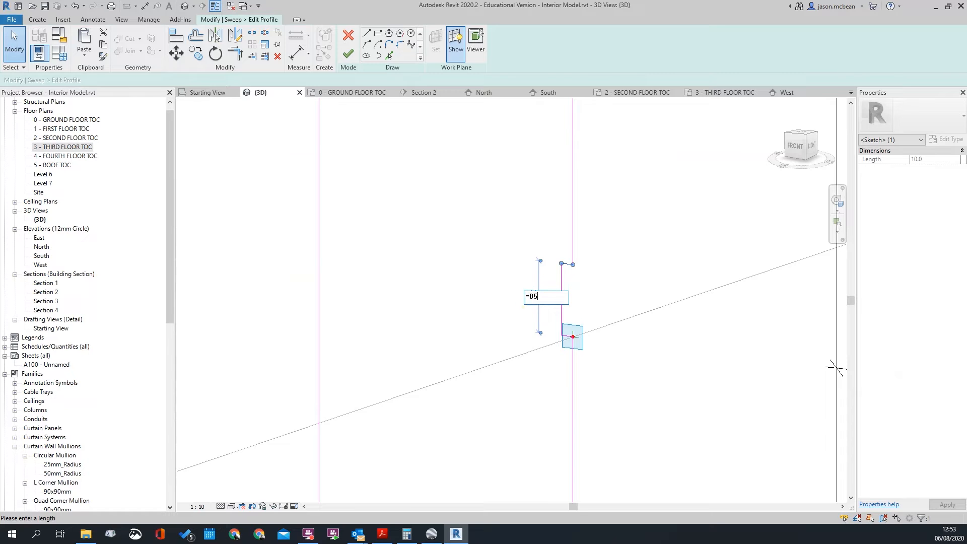
key("Return")
left_click(539, 227)
type("85")
key("Return")
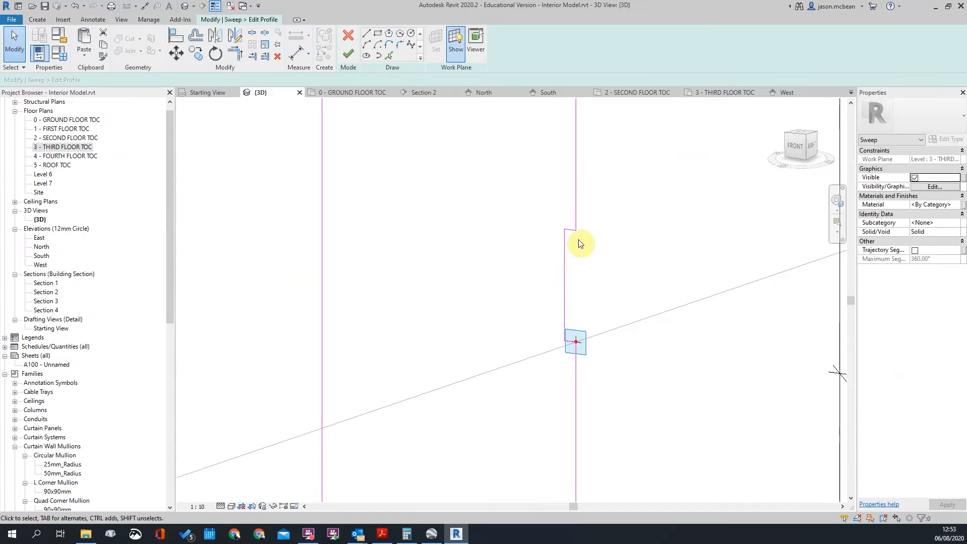
scroll(582, 412, "up", 2)
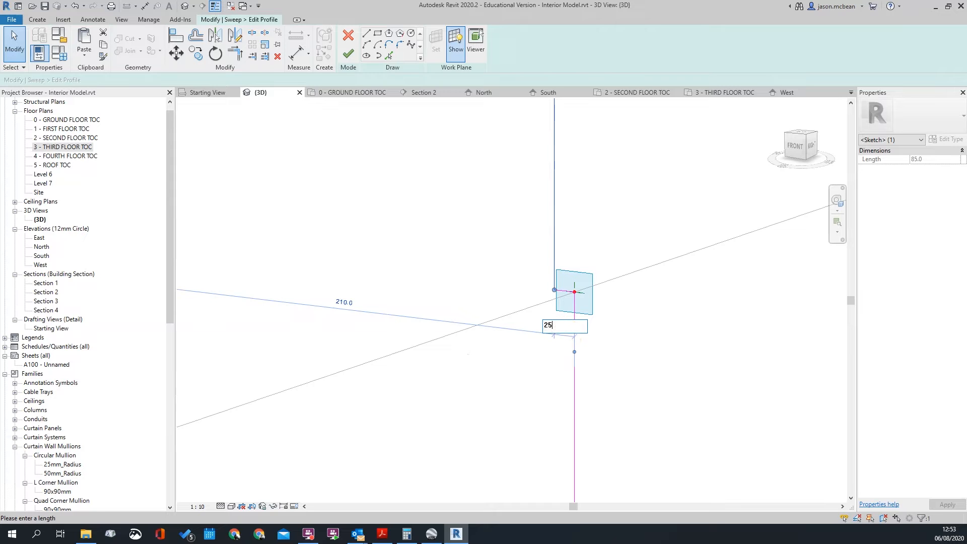
key("Escape")
key("Escape")
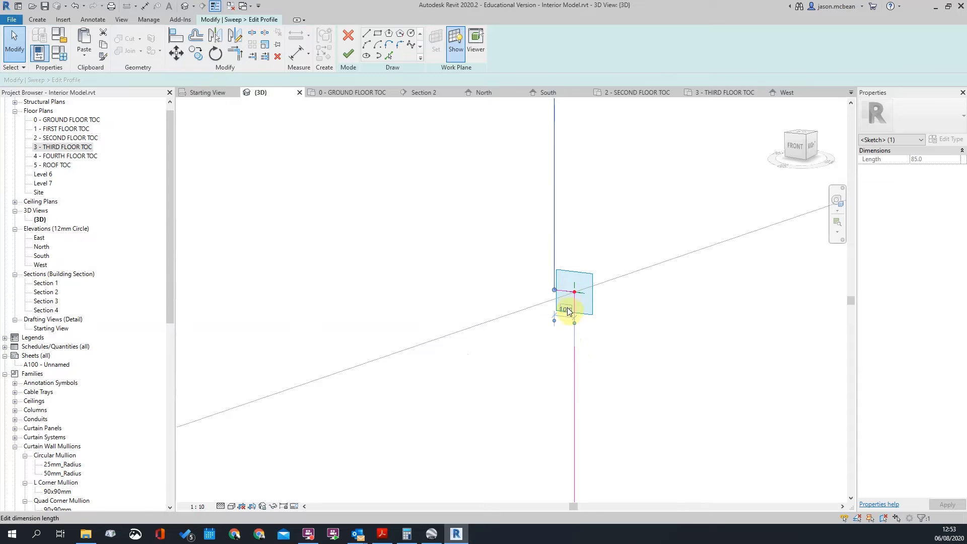
key("Return")
scroll(561, 303, "up", 5)
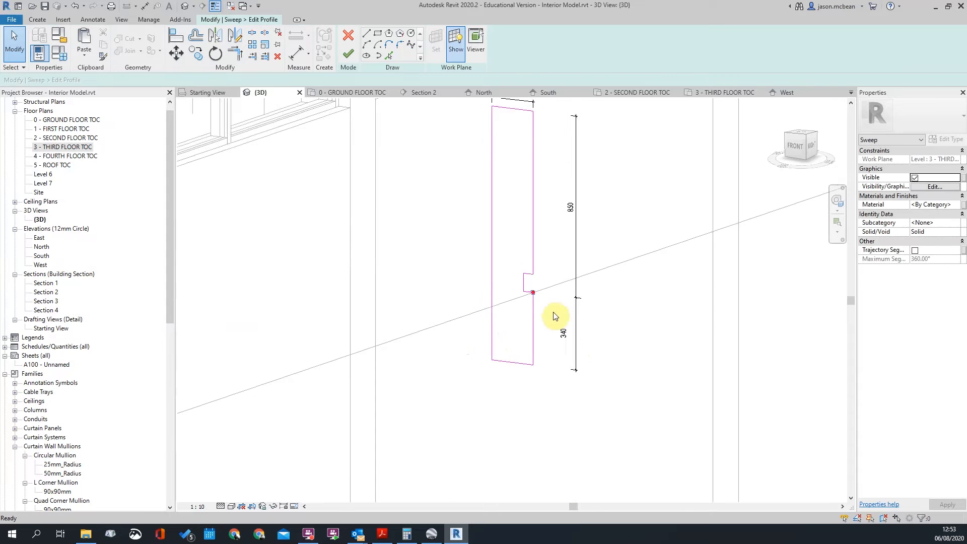
left_click(349, 52)
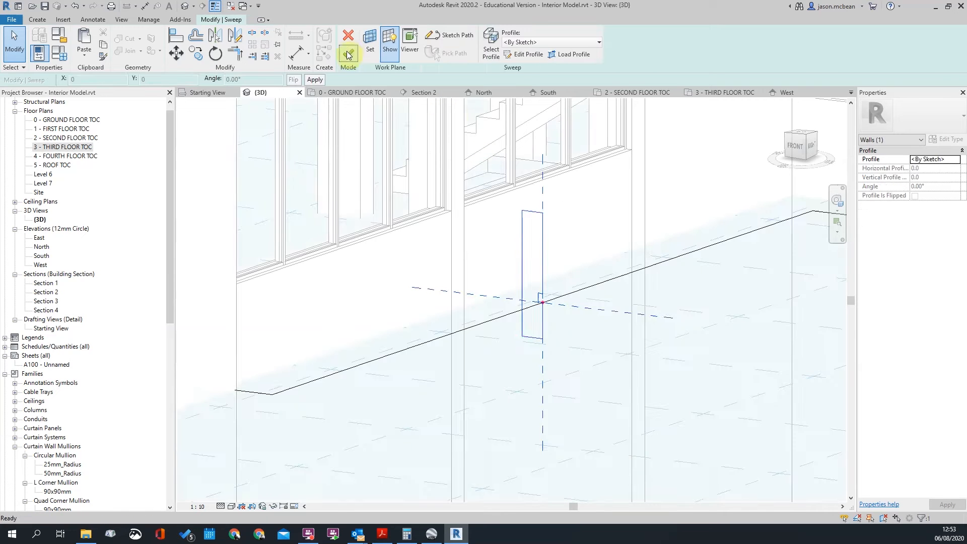
Finish the sweep to build the third-floor balcony band, then select it in a front 3D view
scroll(654, 328, "down", 3)
left_click(349, 54)
middle_click_drag(566, 276, 584, 425, "shift")
scroll(499, 341, "up", 5)
scroll(522, 309, "down", 4)
left_click(556, 295)
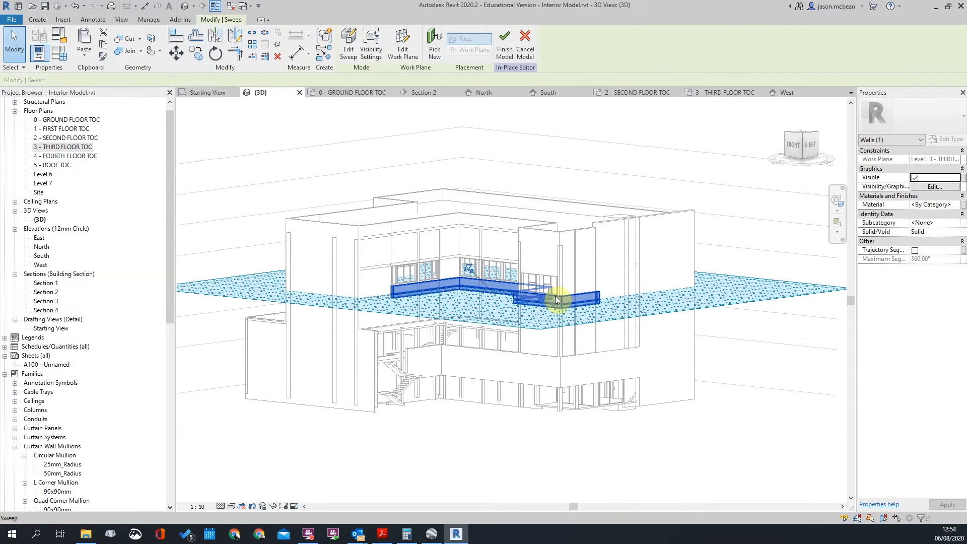
scroll(556, 296, "up", 3)
left_click(542, 275)
Orbit the 3D view to inspect the new band from above and edge-on
scroll(499, 272, "down", 3)
scroll(533, 294, "up", 3)
middle_click_drag(534, 294, 575, 303, "shift")
scroll(575, 303, "down", 4)
middle_click_drag(566, 212, 611, 276, "shift")
left_click(546, 287)
key("Escape")
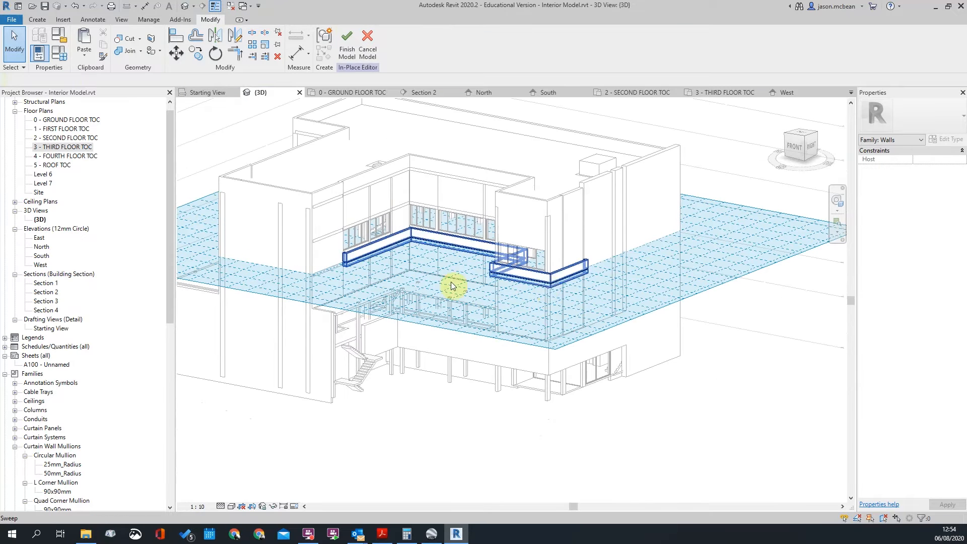
middle_click_drag(579, 359, 607, 270, "shift")
left_click(545, 265)
key("Escape")
middle_click_drag(423, 291, 527, 355, "shift")
Open the 3 - THIRD FLOOR TOC plan and frame the building
scroll(444, 236, "up", 3)
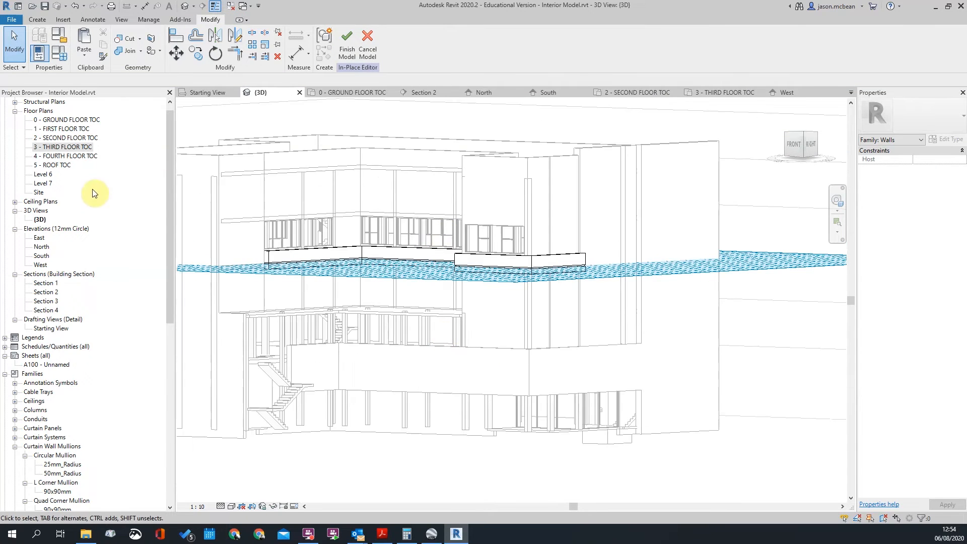
double_click(63, 147)
scroll(555, 285, "down", 2)
middle_click_drag(519, 249, 437, 280)
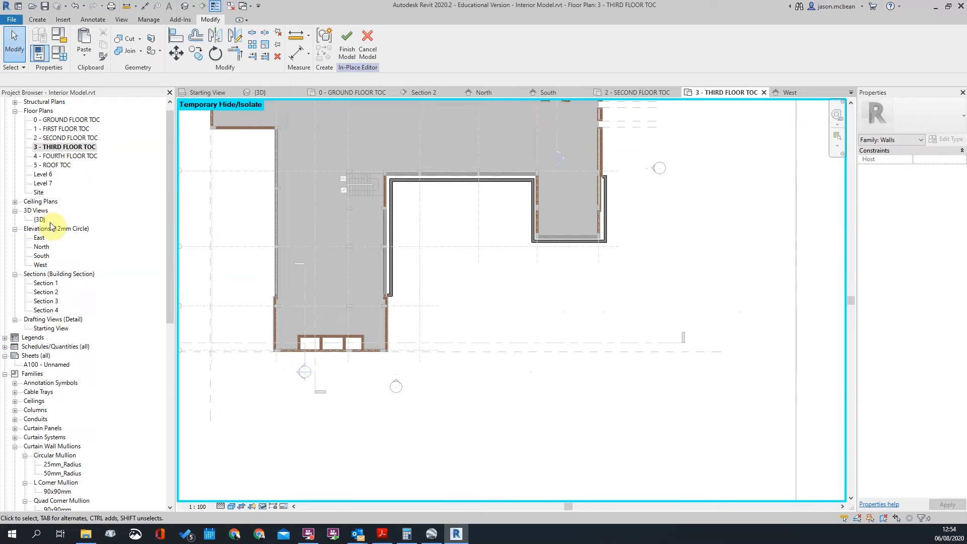
Open the South elevation and reset Temporary Hide/Isolate to show all elements
double_click(42, 256)
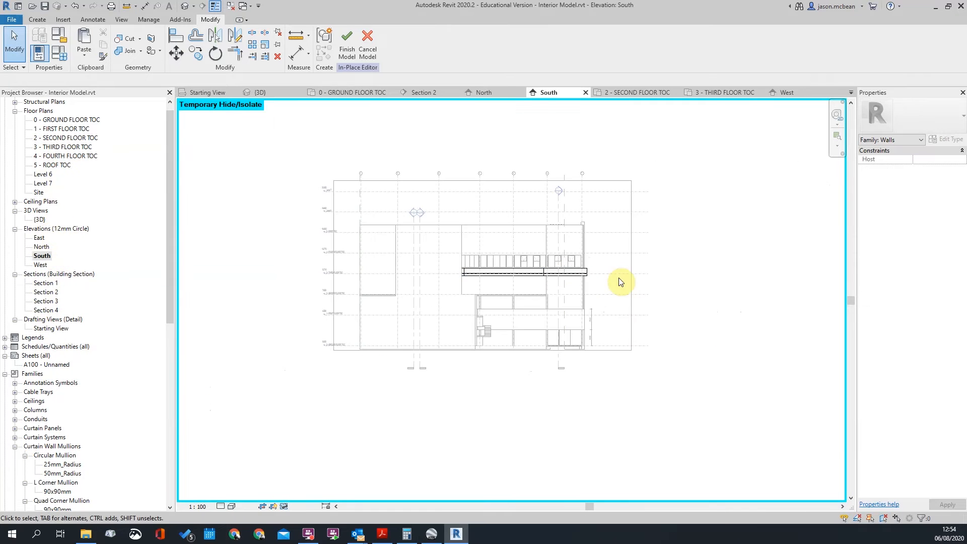
scroll(520, 268, "up", 4)
left_click(283, 507)
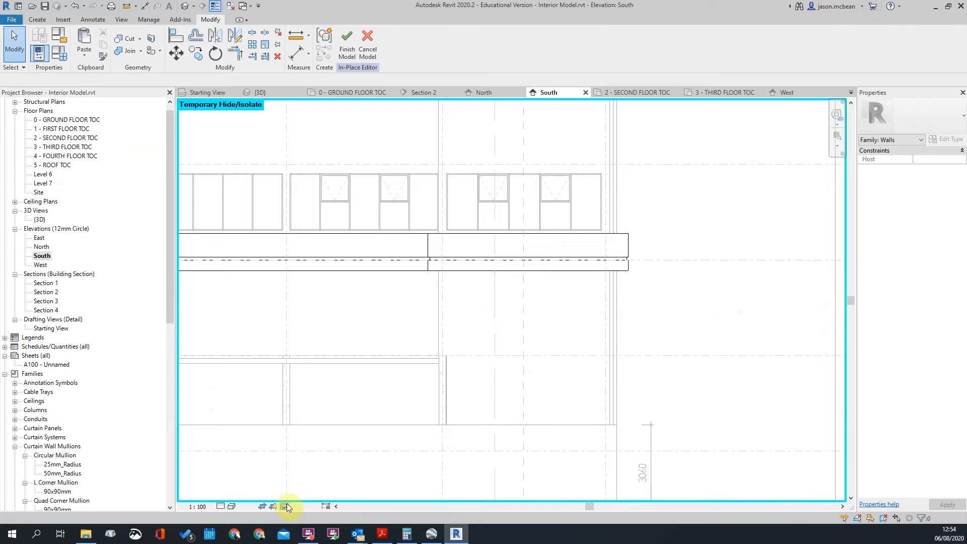
left_click(309, 497)
scroll(666, 244, "down", 3)
scroll(578, 263, "up", 5)
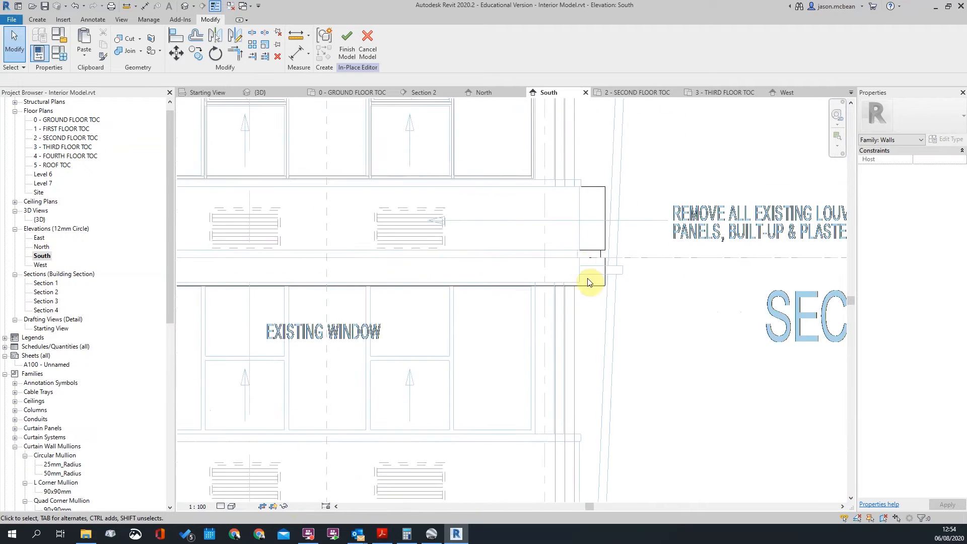
scroll(578, 264, "up", 6)
scroll(658, 322, "down", 7)
scroll(545, 309, "up", 3)
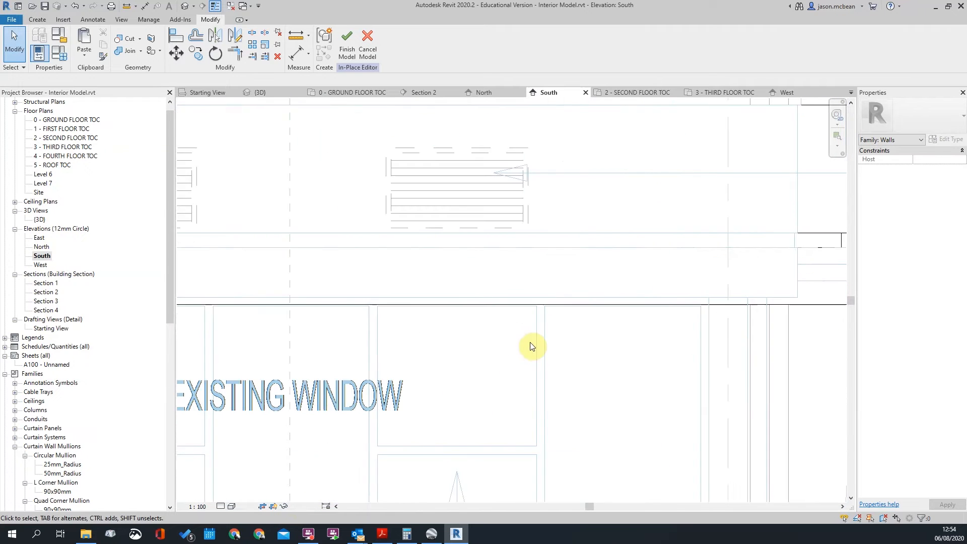
Select the band at the wall end and pan the elevation to frame it
left_click(545, 304)
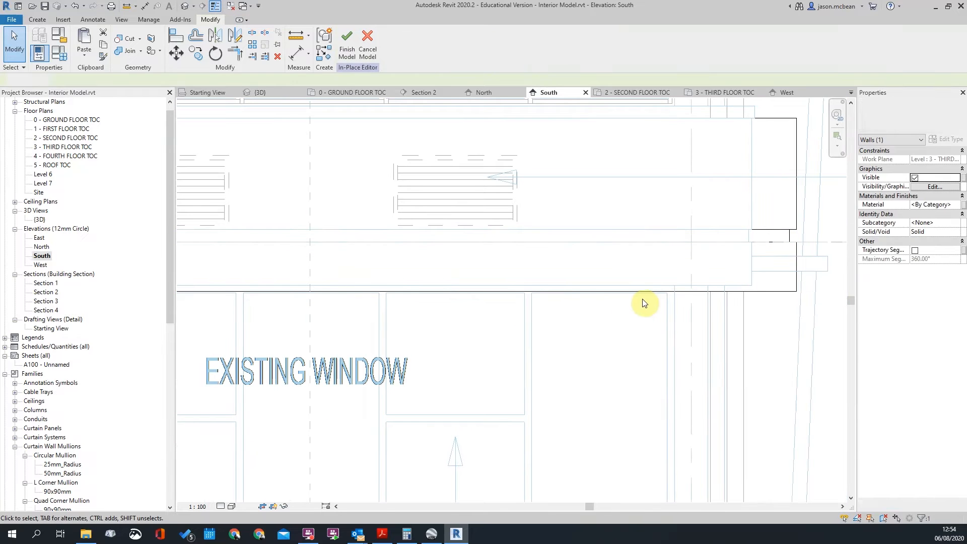
key("Escape")
scroll(750, 270, "down", 3)
middle_click_drag(355, 293, 605, 250)
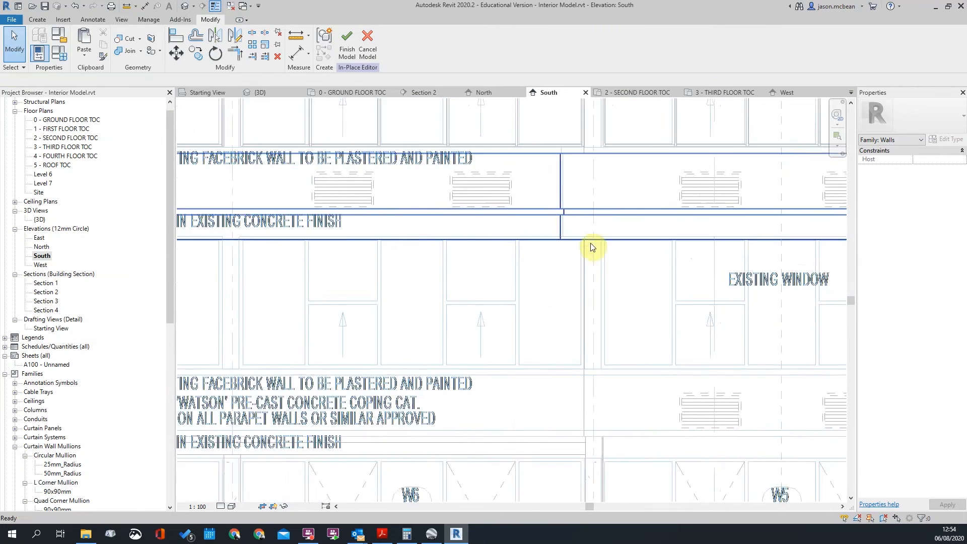
scroll(592, 261, "up", 2)
scroll(815, 226, "down", 4)
middle_click_drag(798, 216, 714, 224)
scroll(714, 225, "up", 2)
scroll(671, 229, "down", 2)
middle_click_drag(644, 192, 612, 270)
scroll(643, 244, "up", 2)
scroll(697, 397, "up", 2)
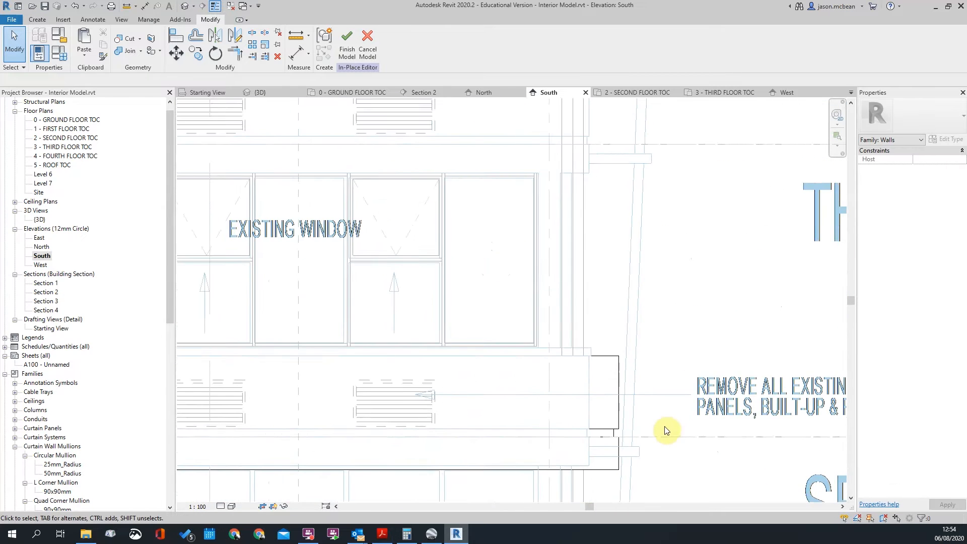
middle_click_drag(665, 427, 661, 389)
Start an Aligned Dimension (DI) from a band line, then cancel it
key("d")
key("i")
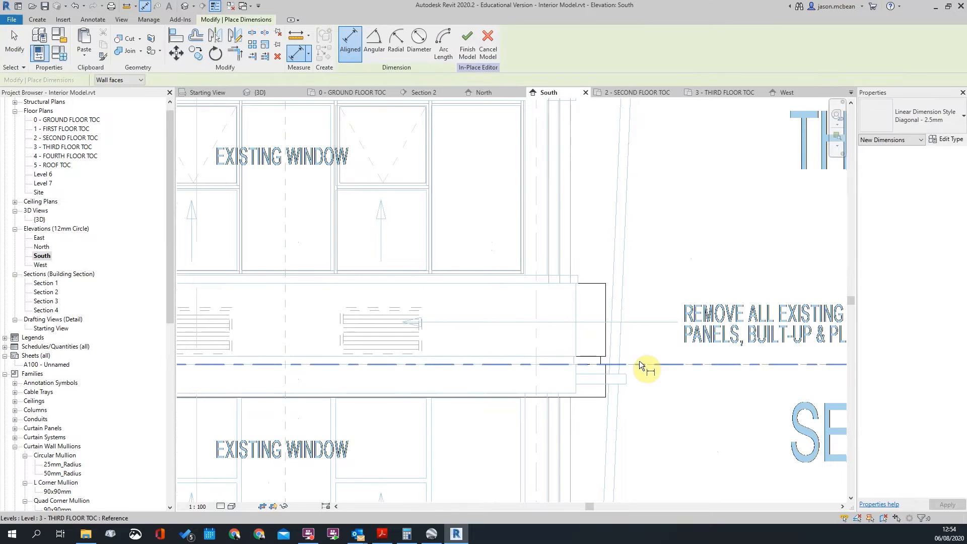
left_click(640, 361)
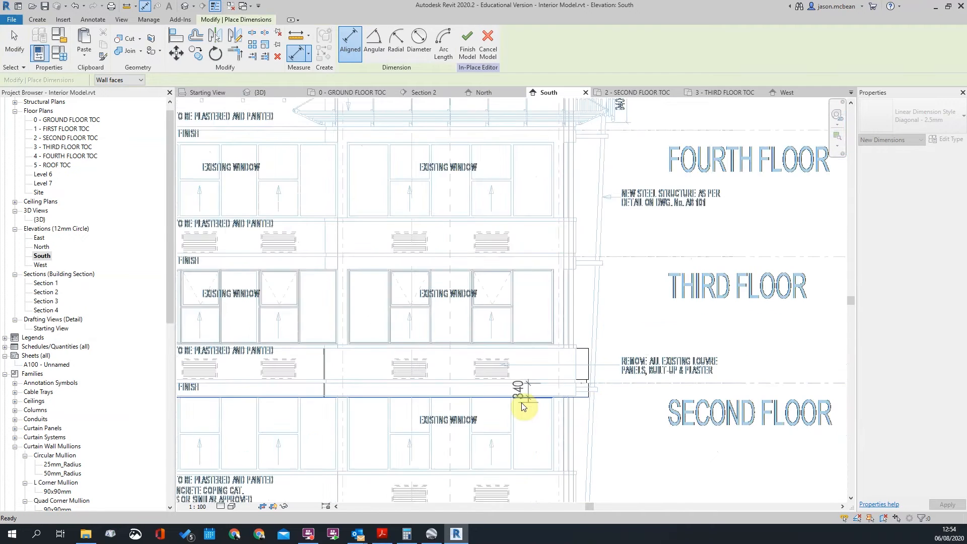
key("Escape")
key("Escape")
scroll(605, 393, "down", 3)
scroll(681, 377, "up", 3)
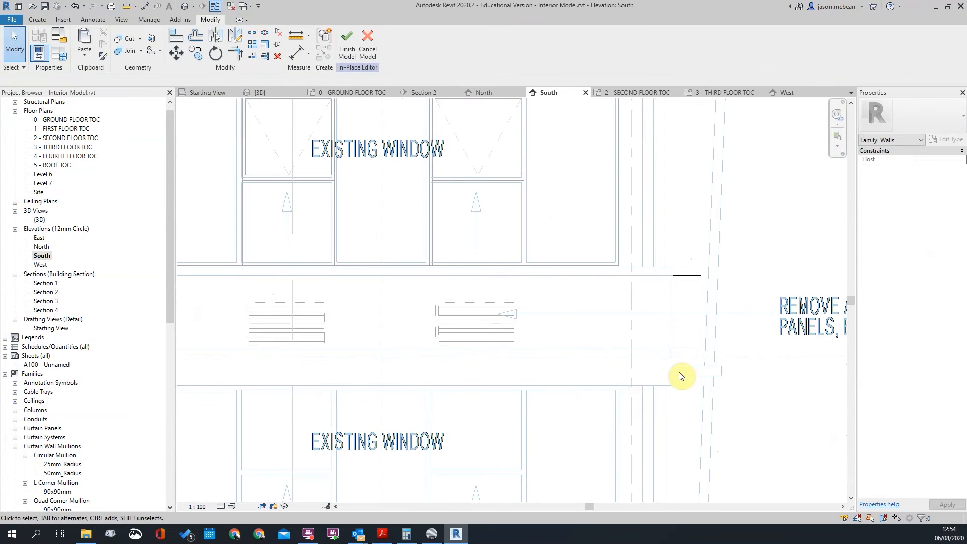
scroll(681, 383, "down", 3)
scroll(654, 391, "up", 3)
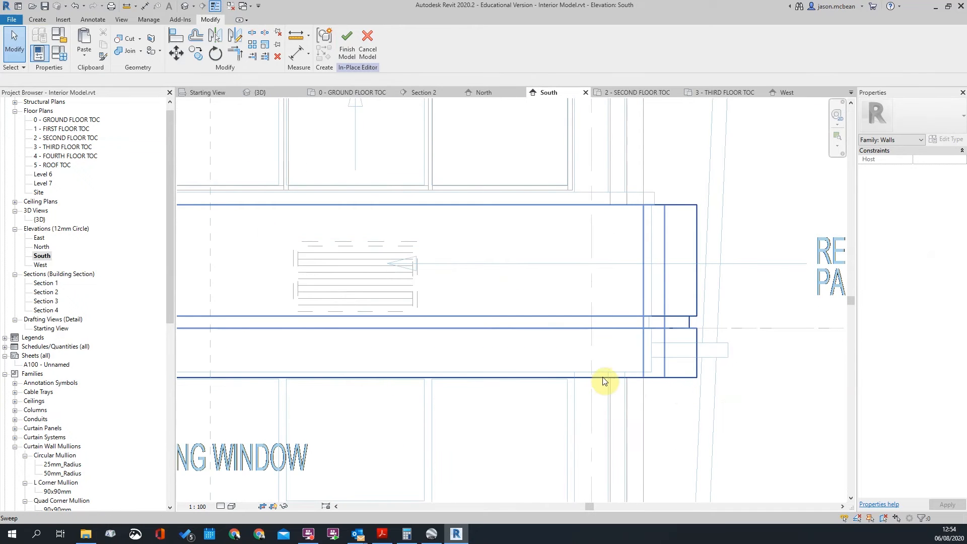
scroll(655, 381, "down", 2)
scroll(627, 391, "up", 3)
scroll(633, 317, "down", 3)
scroll(621, 281, "up", 2)
scroll(674, 369, "up", 2)
scroll(675, 353, "up", 1)
scroll(699, 348, "up", 2)
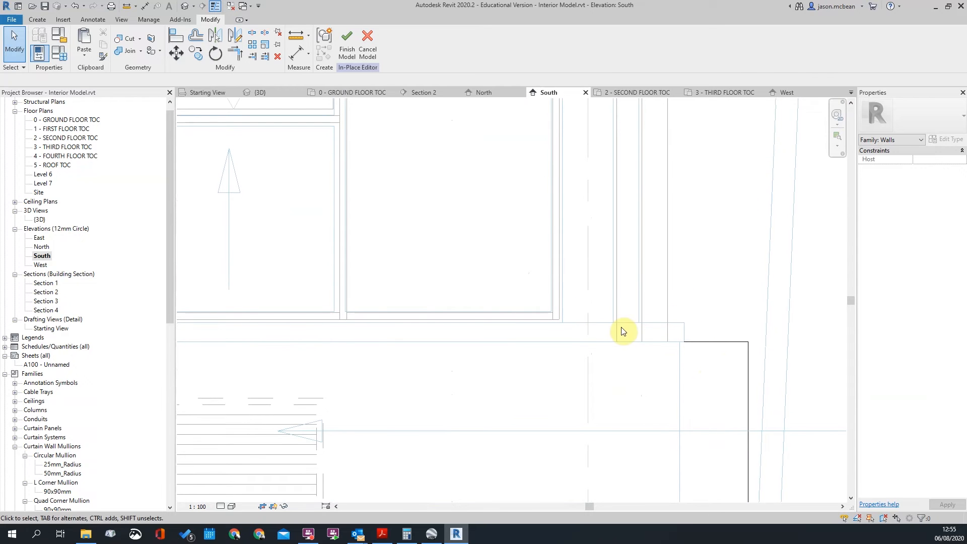
Measure from the window's bottom line to the band, a 100 gap, without placing a dimension
key("d")
key("i")
left_click(551, 319)
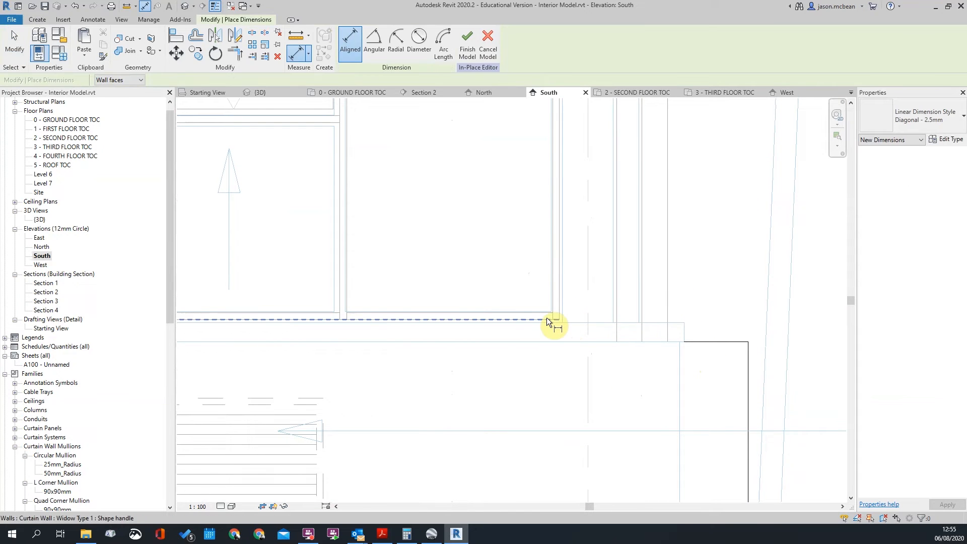
left_click(713, 342)
scroll(708, 341, "down", 2)
scroll(705, 341, "down", 1)
scroll(705, 341, "up", 7)
key("Escape")
key("Escape")
scroll(716, 333, "down", 12)
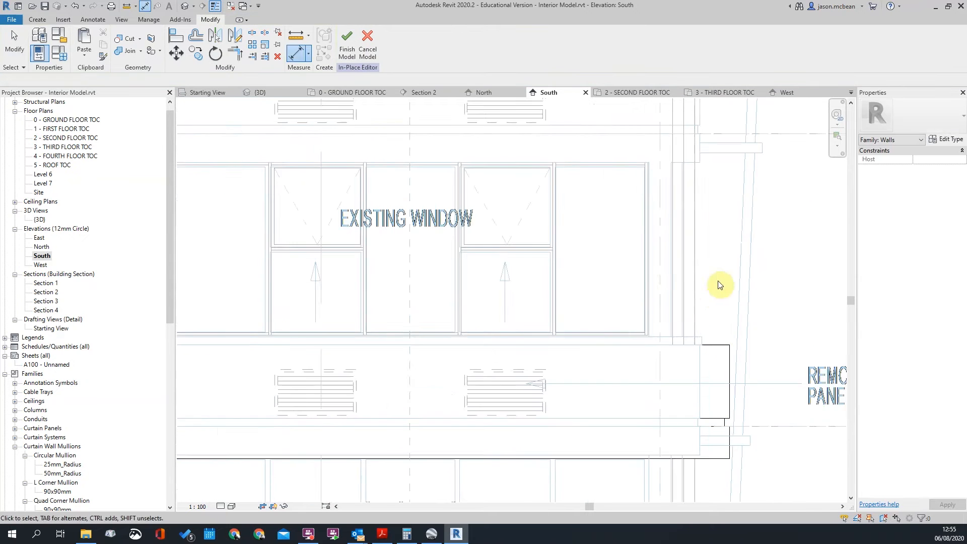
scroll(695, 305, "up", 6)
scroll(758, 386, "down", 7)
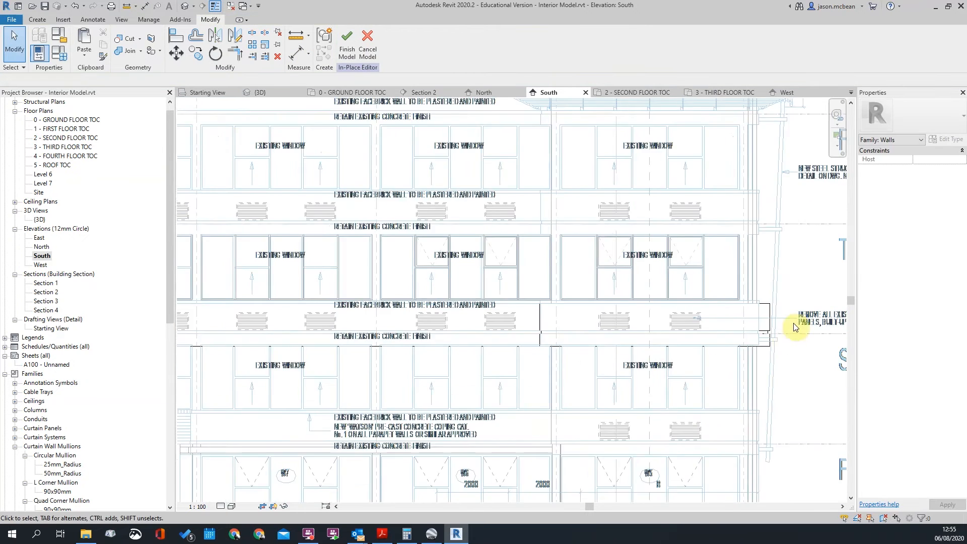
scroll(723, 270, "down", 4)
scroll(785, 292, "up", 2)
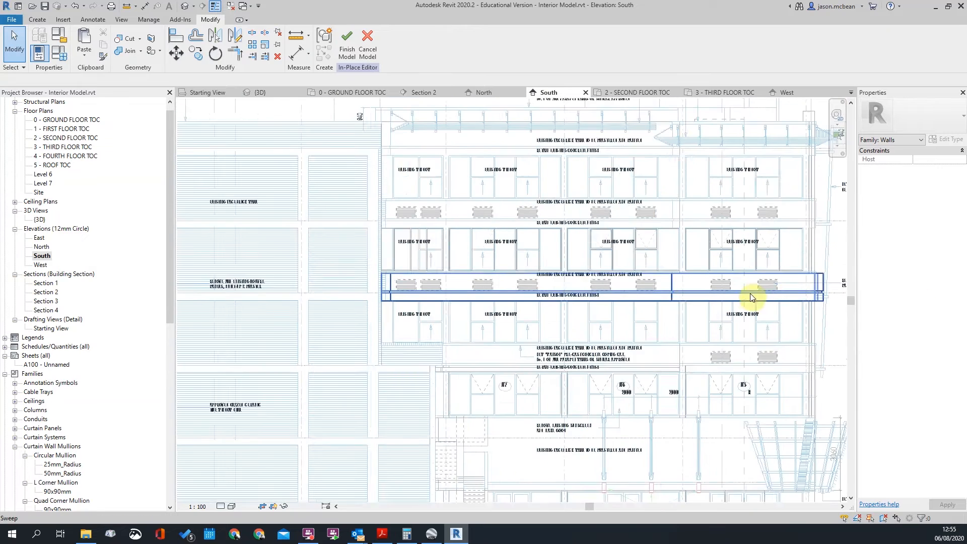
scroll(625, 304, "down", 2)
scroll(663, 365, "up", 2)
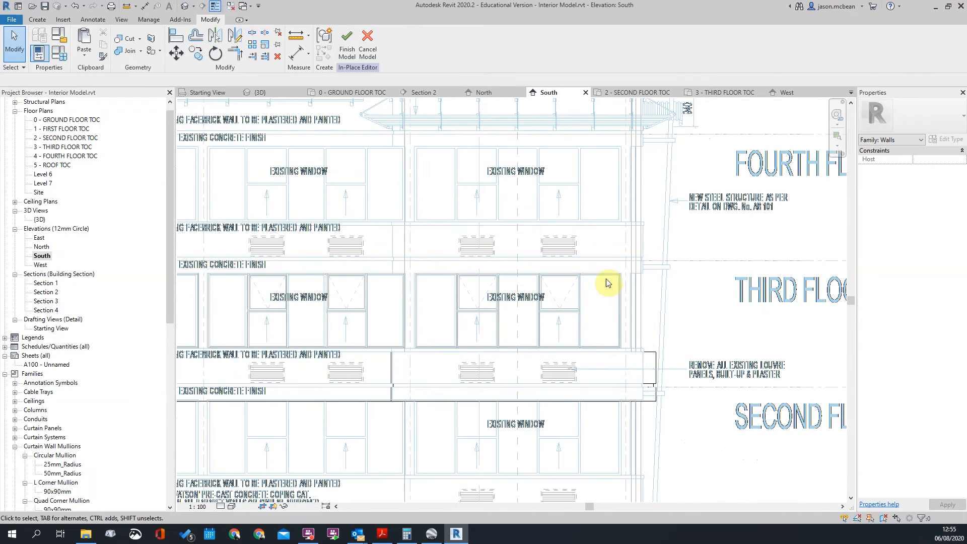
scroll(647, 215, "down", 3)
scroll(647, 216, "up", 3)
scroll(613, 378, "down", 3)
scroll(641, 309, "up", 2)
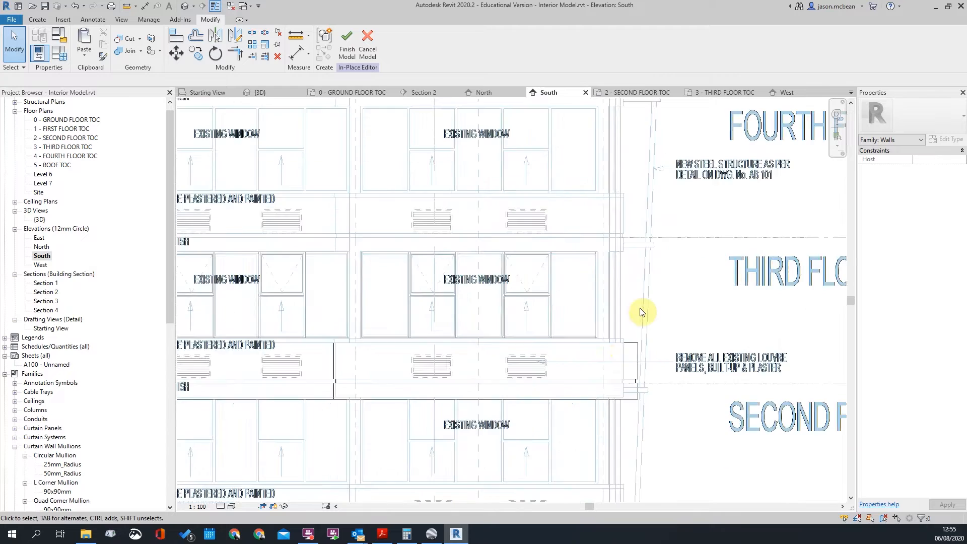
scroll(641, 312, "down", 2)
scroll(482, 315, "up", 3)
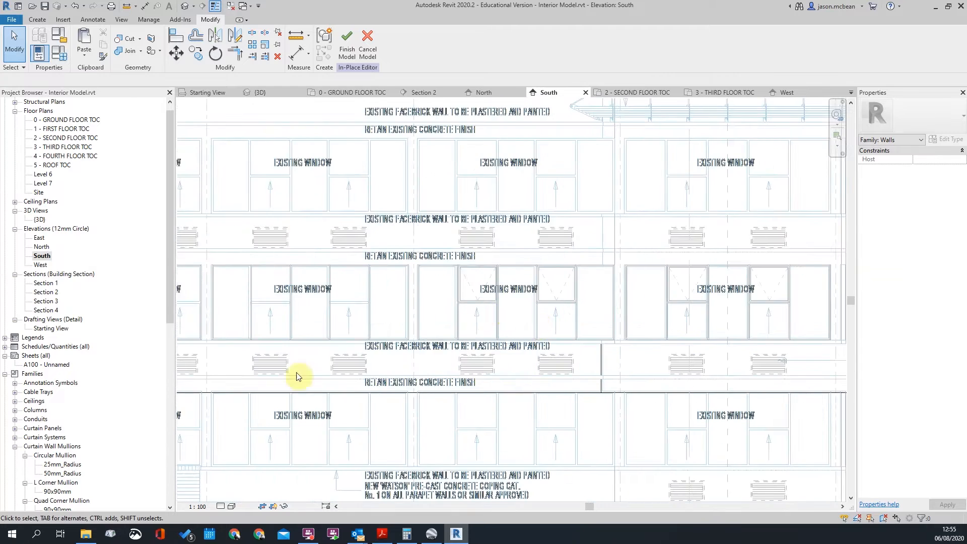
scroll(536, 323, "down", 5)
scroll(237, 361, "up", 5)
scroll(458, 285, "down", 2)
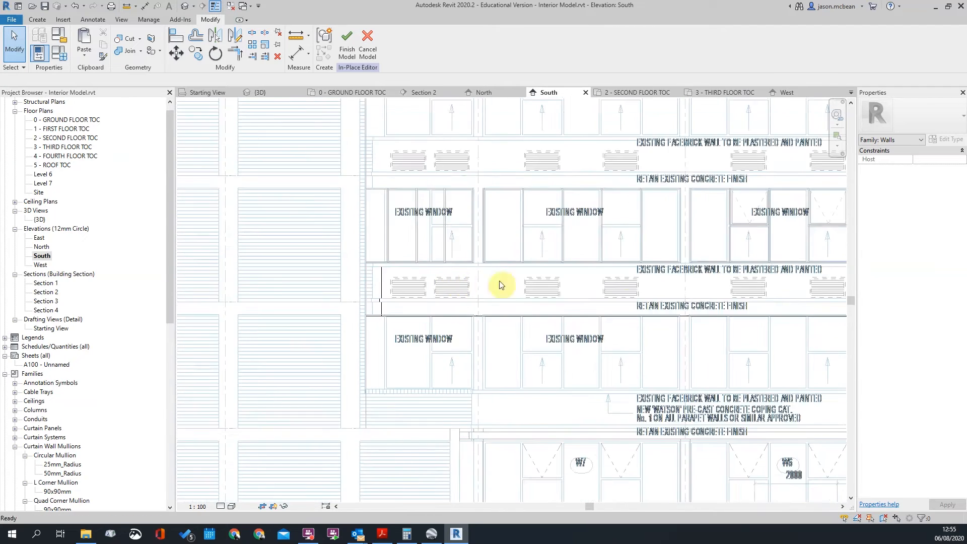
scroll(678, 274, "down", 3)
scroll(741, 292, "up", 7)
scroll(604, 285, "up", 3)
scroll(620, 295, "down", 3)
Check the sweep band, then finish the in-place model
left_click(694, 305)
scroll(732, 294, "down", 3)
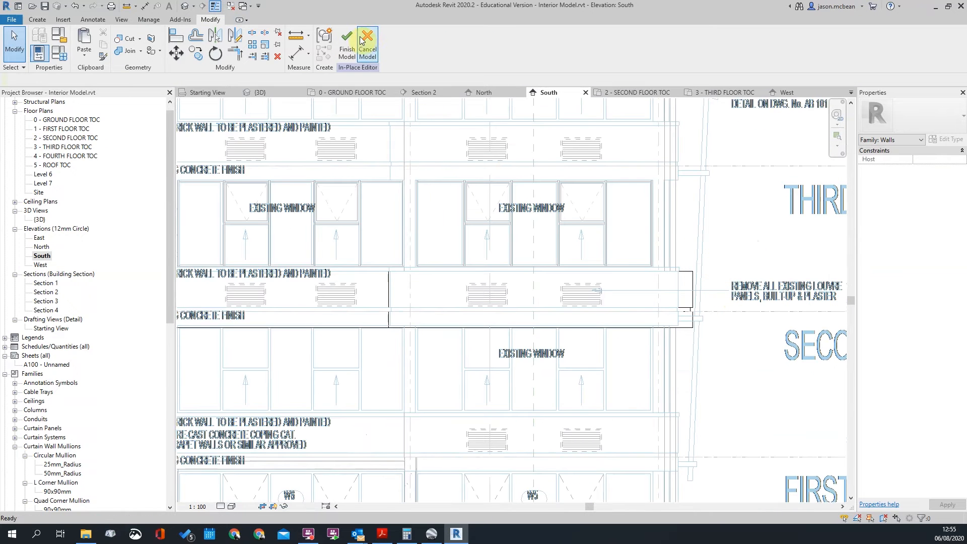
left_click(347, 50)
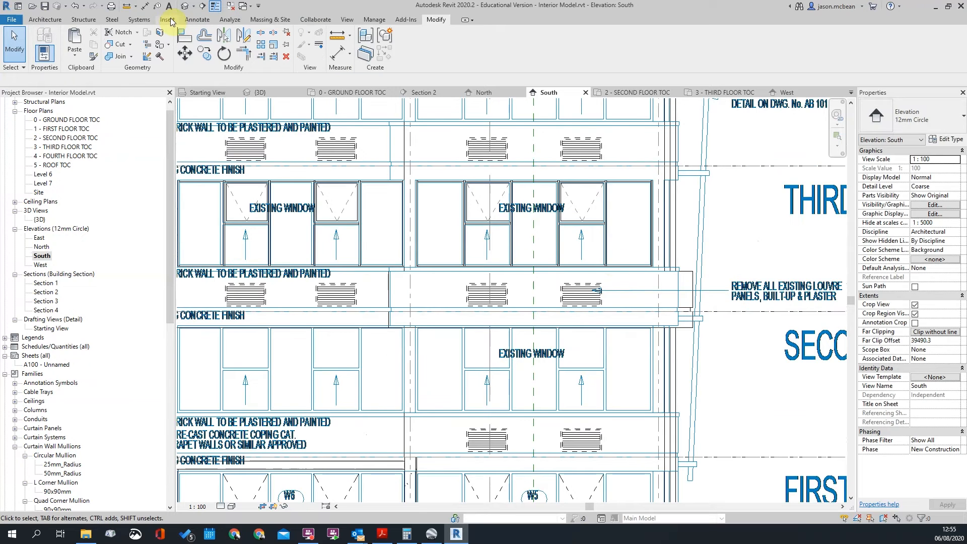
In the default 3D view, edit the in-place balcony family and its sweep band
left_click(185, 6)
scroll(454, 272, "up", 5)
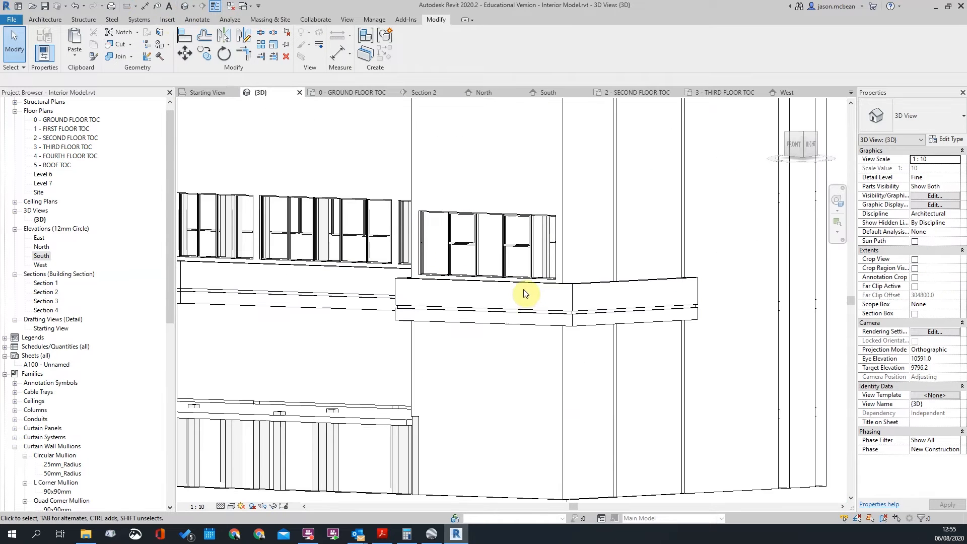
left_click(524, 291)
left_click(411, 53)
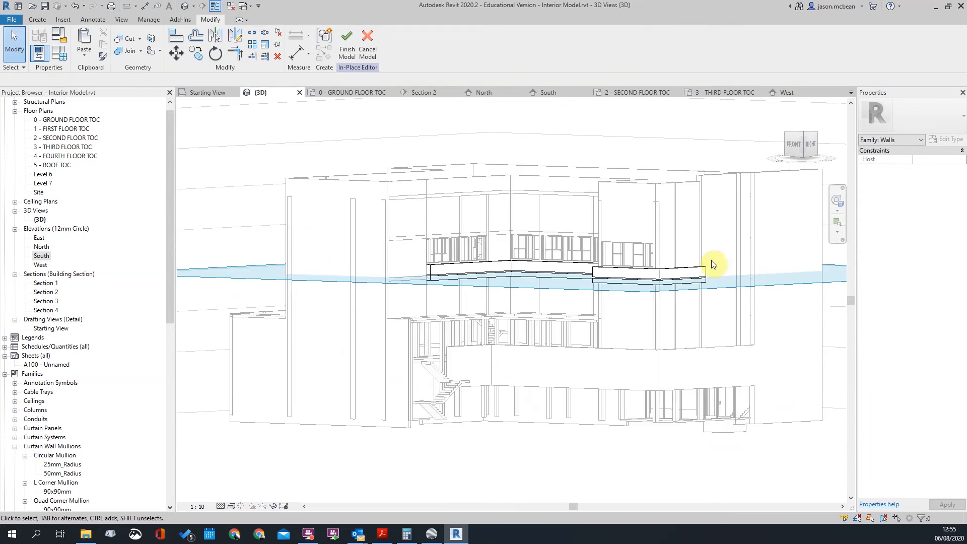
scroll(428, 259, "up", 3)
left_click(504, 274)
scroll(551, 297, "up", 3)
left_click(349, 49)
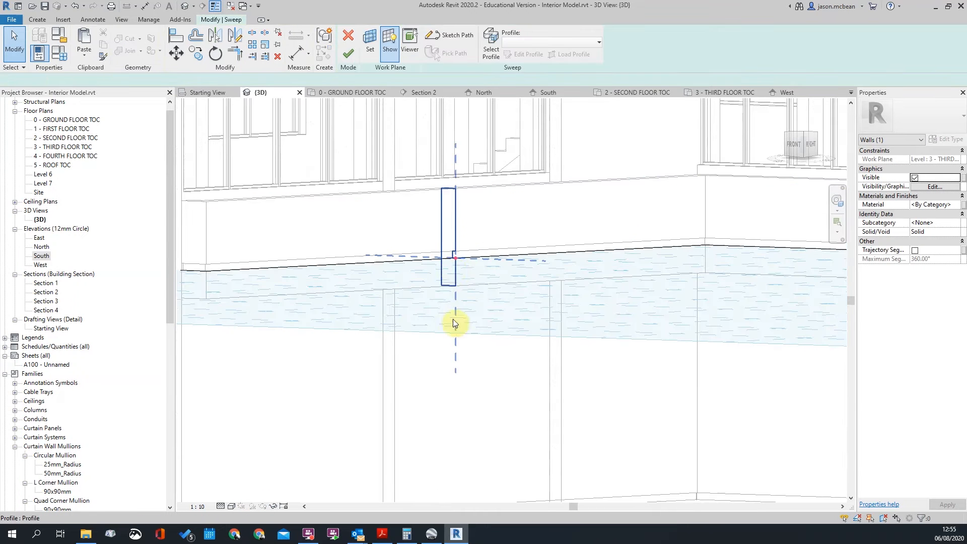
Open the sweep's sketched profile for editing
left_click(452, 265)
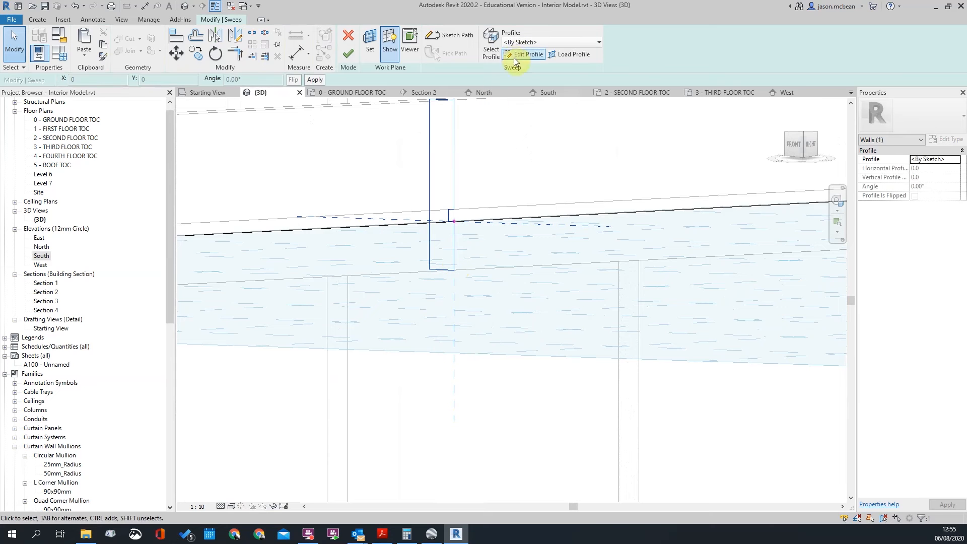
left_click(514, 54)
left_click(443, 266)
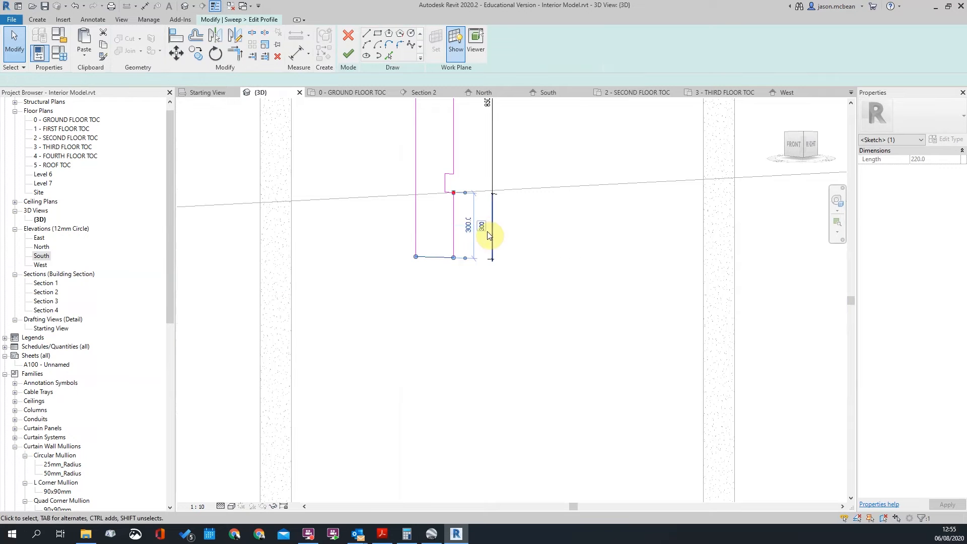
left_click(510, 280)
scroll(510, 280, "down", 3)
scroll(503, 197, "up", 2)
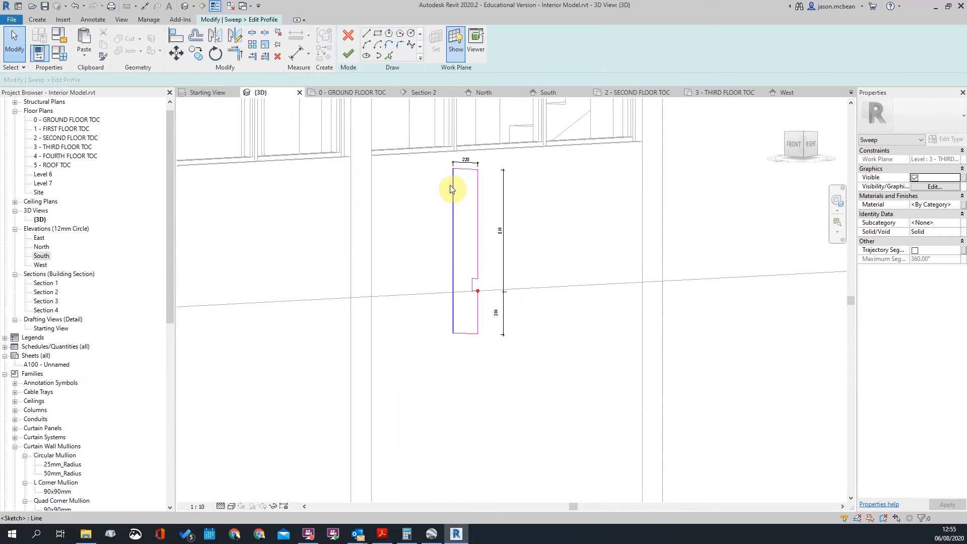
Set the profile's width dimension to 115, then finish the profile and sweep edits
left_click(453, 187)
scroll(457, 181, "up", 2)
type("115")
key("Return")
left_click(478, 242)
scroll(478, 242, "down", 3)
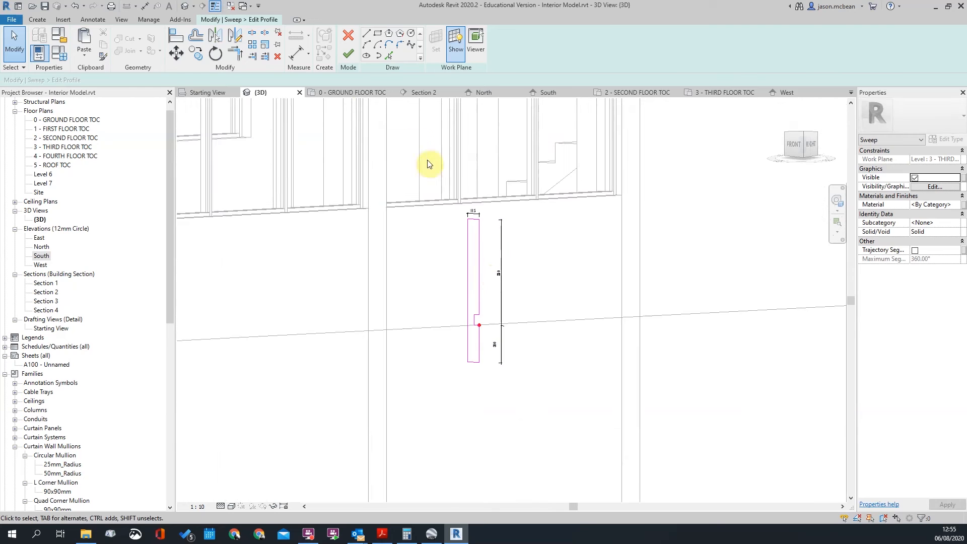
left_click(350, 56)
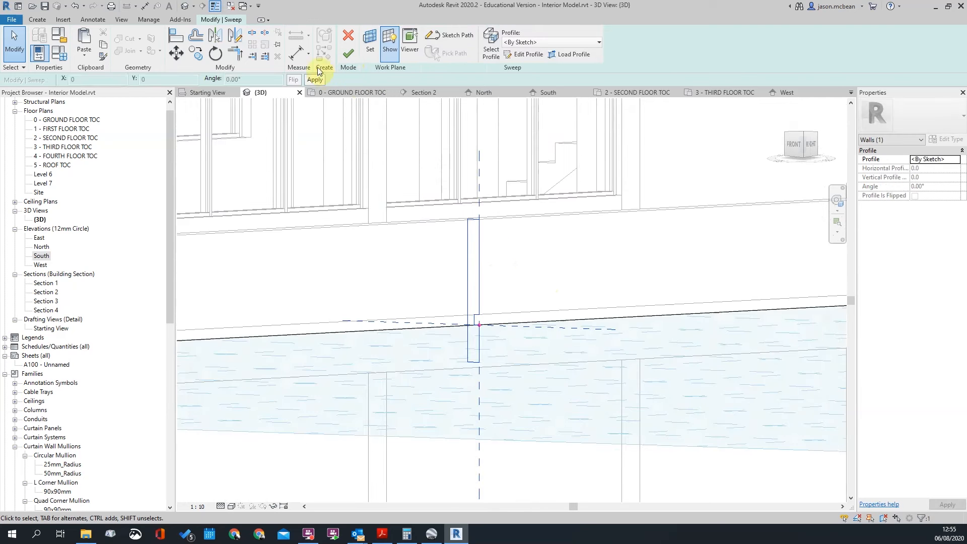
left_click(349, 53)
scroll(507, 256, "down", 2)
scroll(364, 210, "up", 3)
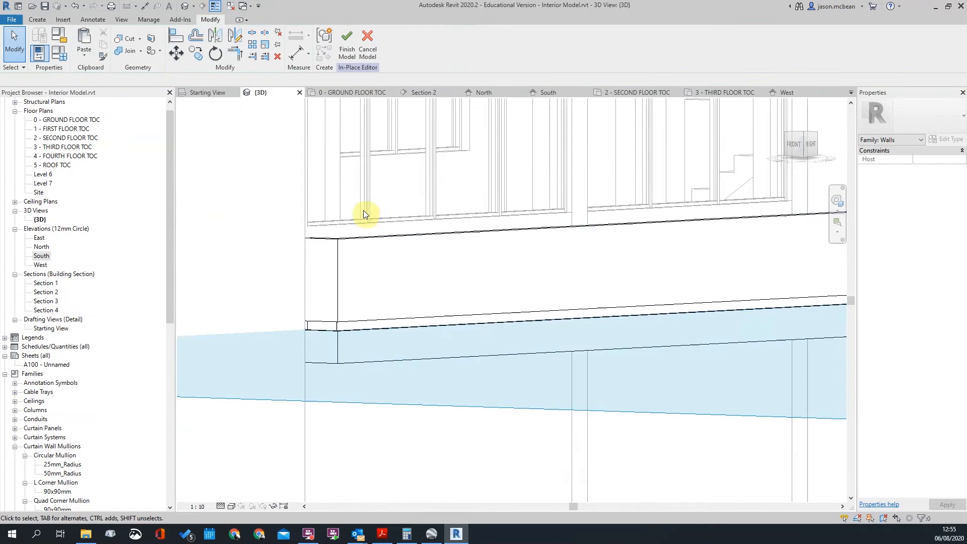
Select the third-floor balcony sweep band, reselecting until the correct element is picked
left_click(338, 243)
scroll(568, 255, "down", 3)
middle_click_drag(568, 255, 569, 292, "shift")
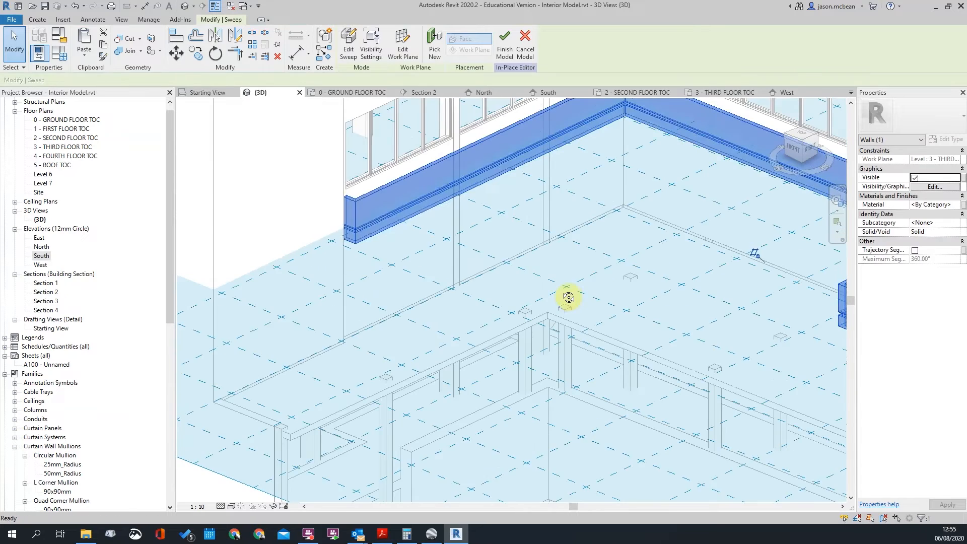
scroll(371, 228, "up", 4)
key("Escape")
scroll(391, 231, "down", 5)
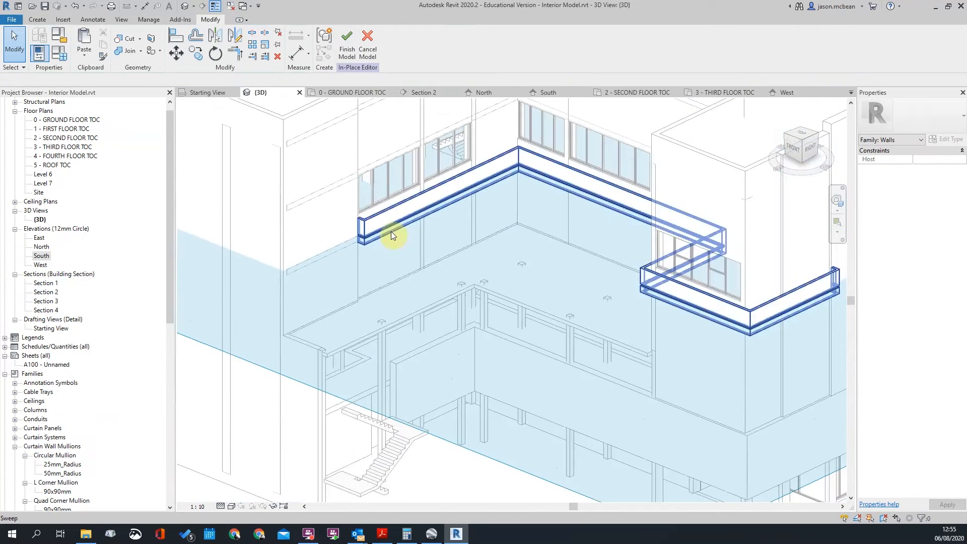
scroll(725, 316, "up", 6)
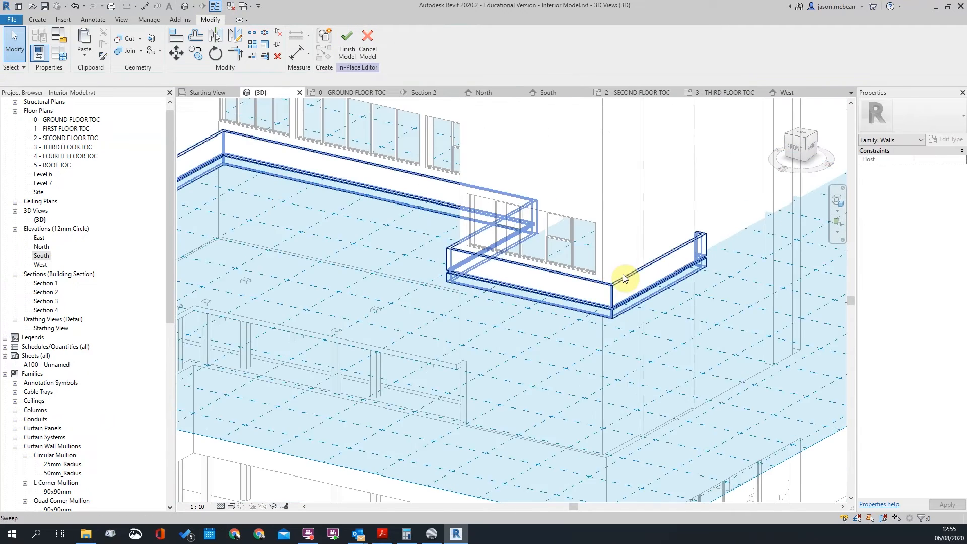
left_click(708, 272)
key("Escape")
scroll(706, 270, "down", 4)
scroll(459, 228, "up", 4)
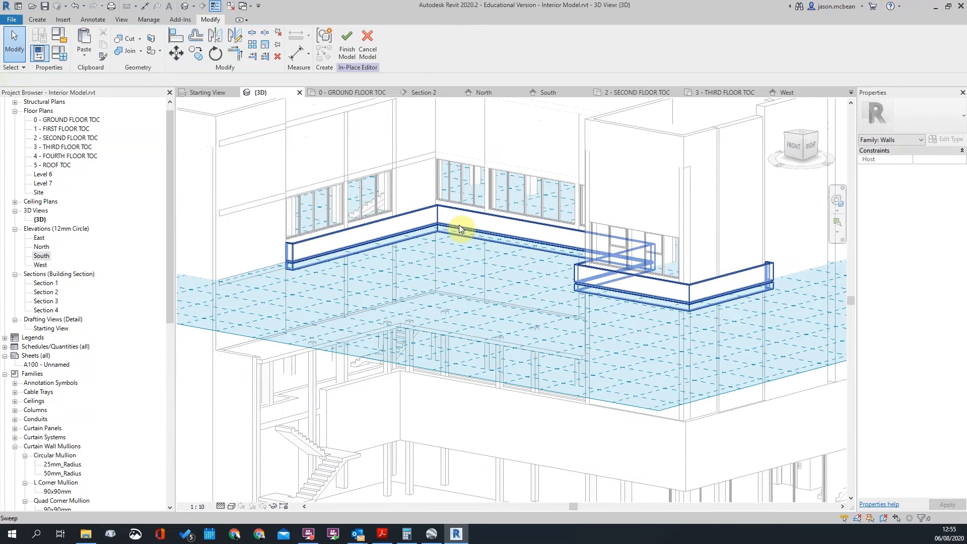
left_click(437, 210)
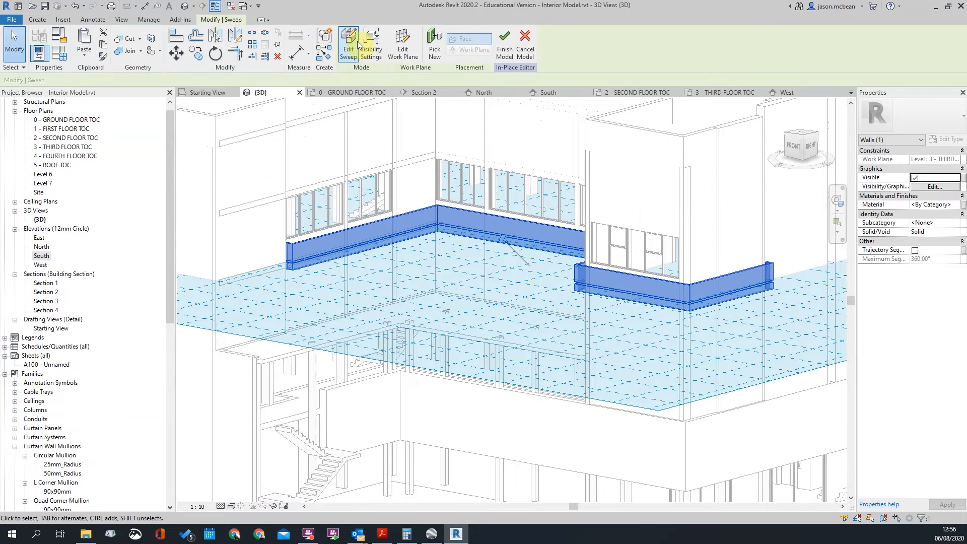
key("Escape")
left_click(413, 214)
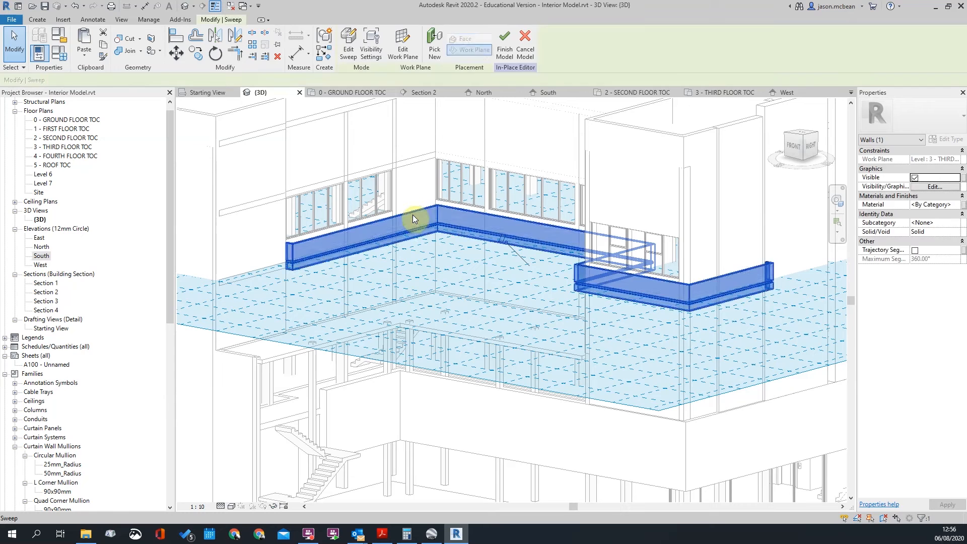
Make the selected sweep band a model group with the default name 'Group 1'
left_click(324, 44)
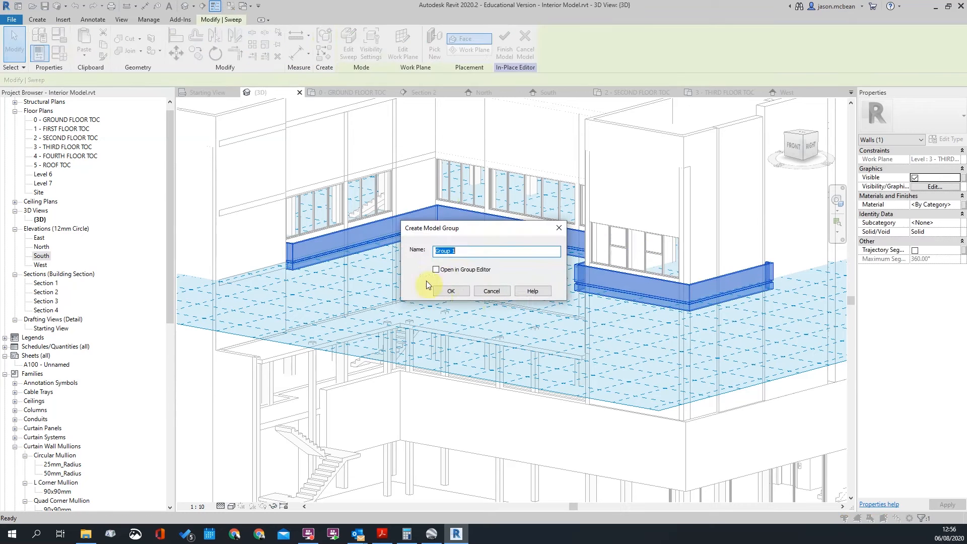
left_click(453, 291)
key("Escape")
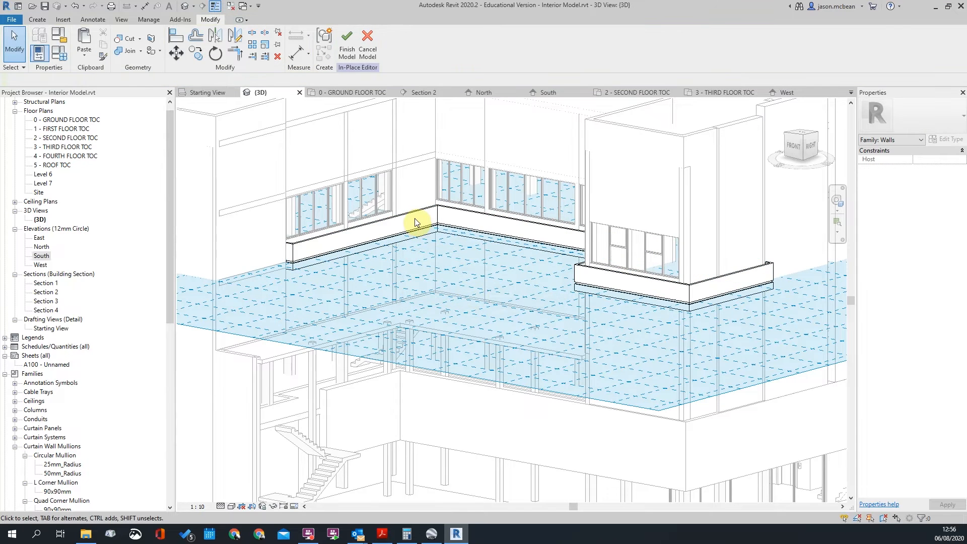
left_click(412, 212)
middle_click_drag(521, 395, 239, 183, "shift")
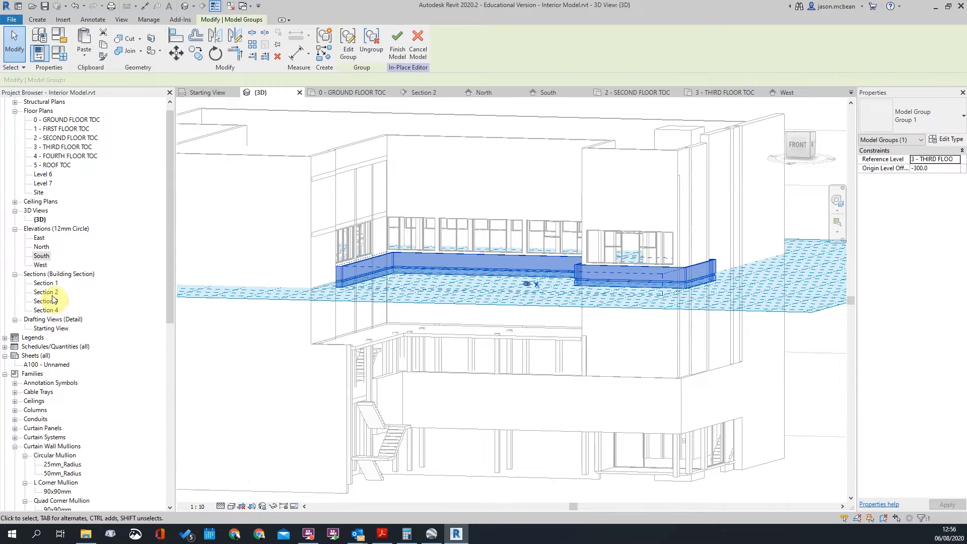
left_click(793, 306)
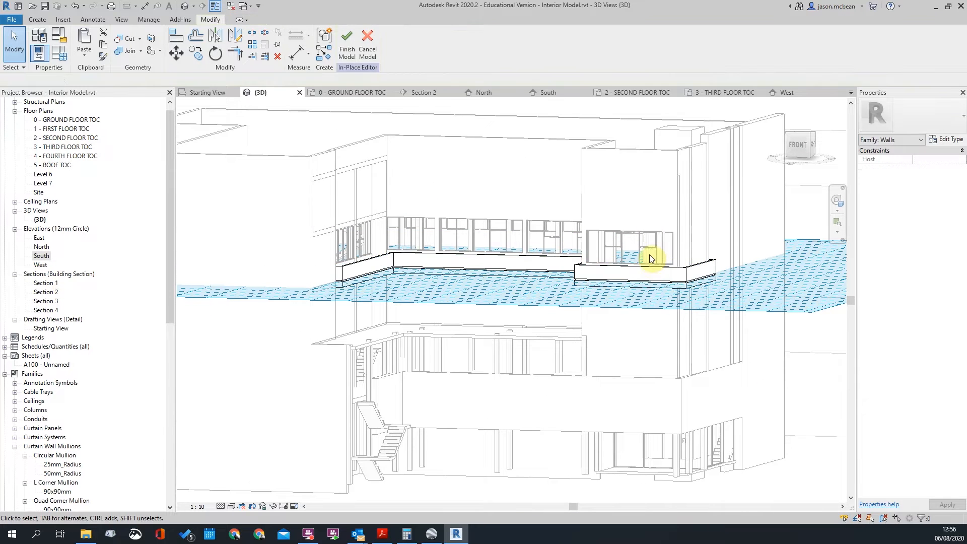
Orbit around the right, back, left and front facades to inspect Group 1
middle_click_drag(758, 297, 476, 297, "shift")
scroll(669, 328, "down", 4)
middle_click_drag(669, 328, 486, 339, "shift")
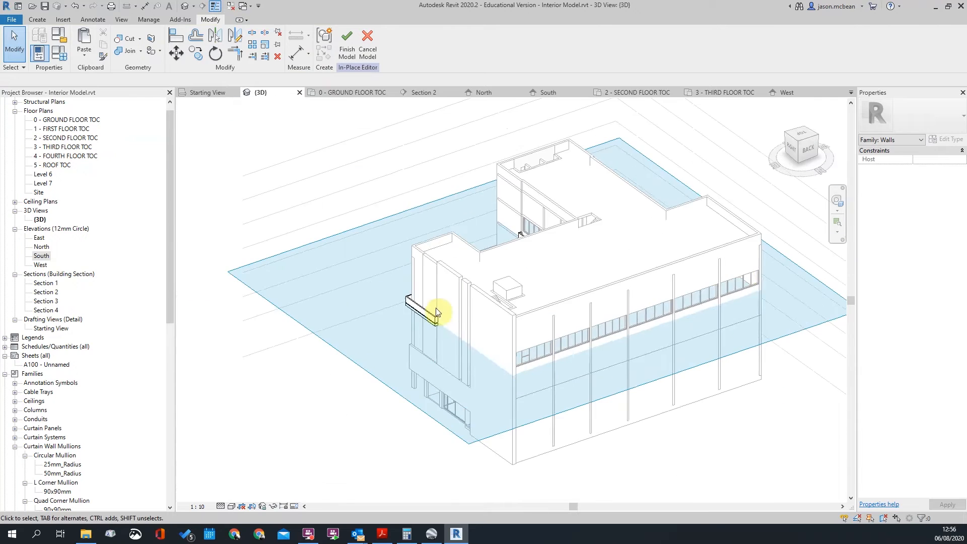
scroll(580, 355, "up", 5)
middle_click_drag(580, 354, 462, 345, "shift")
scroll(496, 343, "down", 2)
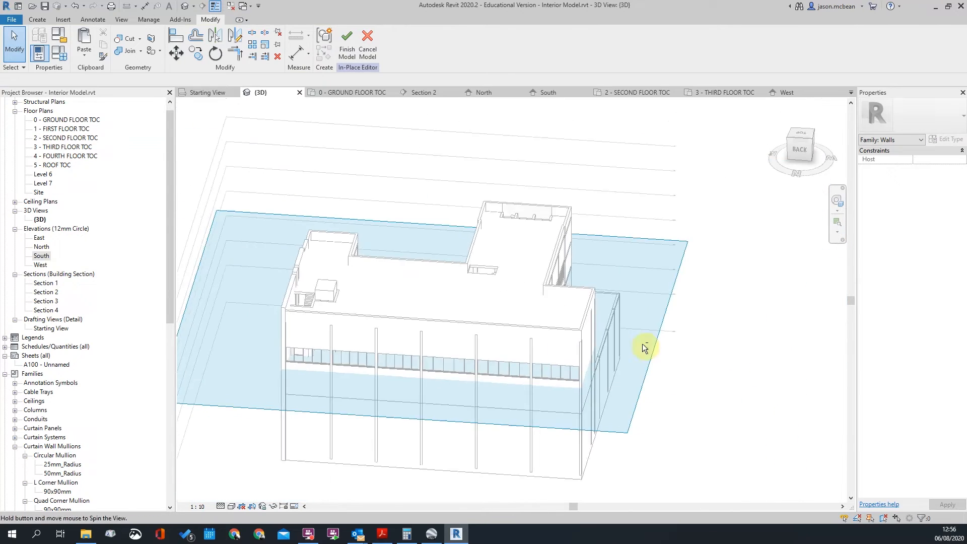
middle_click_drag(664, 344, 469, 340, "shift")
scroll(574, 369, "down", 2)
middle_click_drag(574, 369, 408, 358, "shift")
scroll(484, 335, "up", 4)
middle_click_drag(484, 336, 503, 331, "shift")
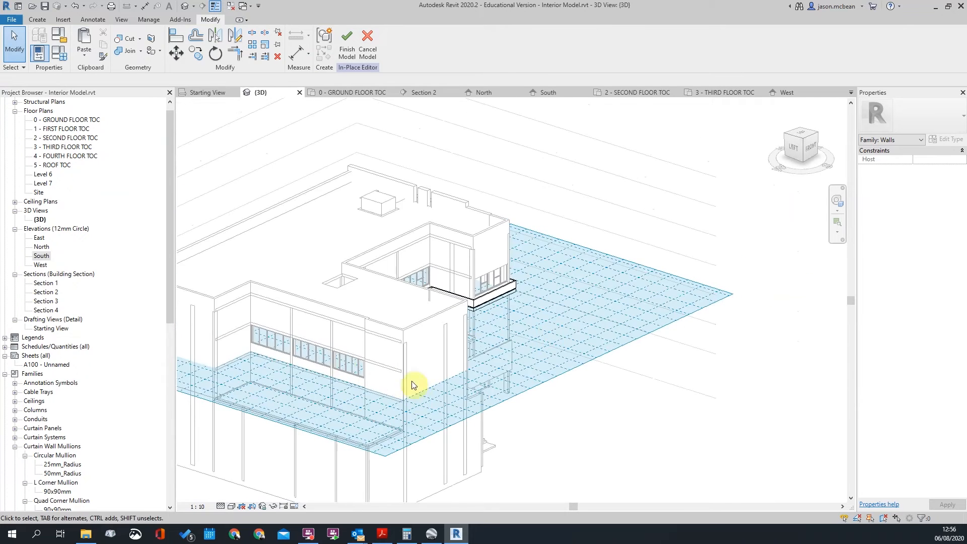
scroll(411, 394, "down", 2)
middle_click_drag(380, 377, 436, 348)
scroll(437, 346, "up", 3)
scroll(316, 356, "down", 2)
mouse_move(367, 335)
middle_mouse_down("shift")
mouse_move(318, 295)
mouse_move(462, 339)
middle_mouse_up("shift")
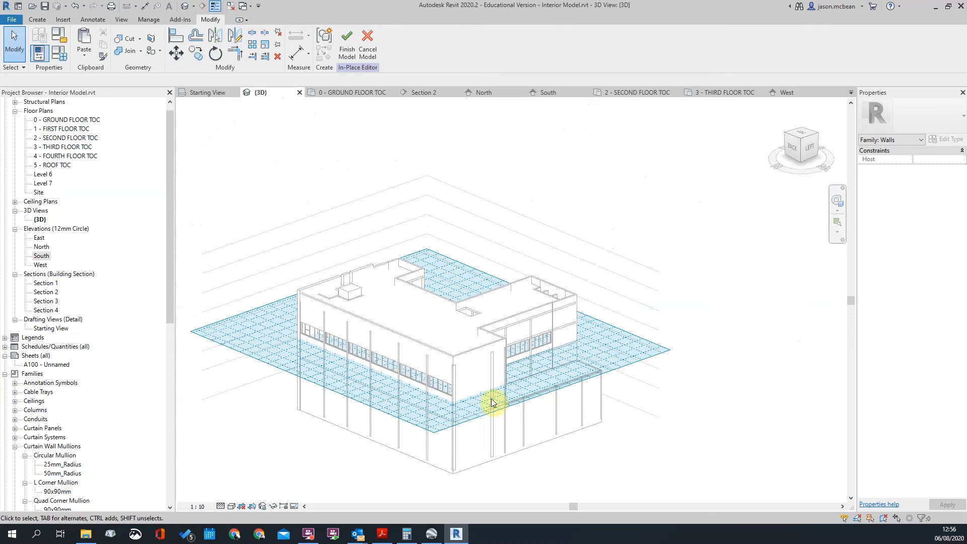
middle_click_drag(579, 369, 297, 356, "shift")
scroll(509, 362, "up", 3)
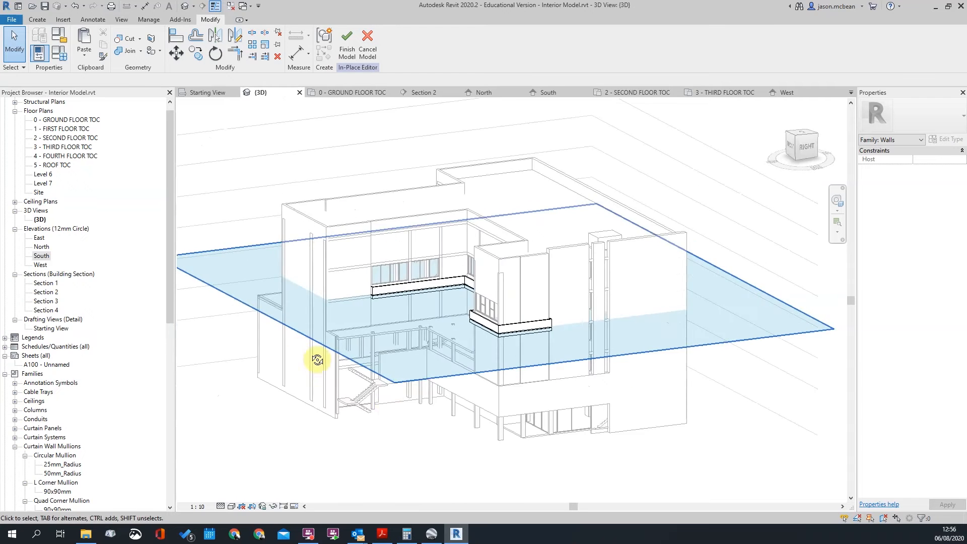
scroll(522, 358, "up", 3)
scroll(509, 300, "down", 3)
middle_click_drag(672, 290, 582, 248, "shift")
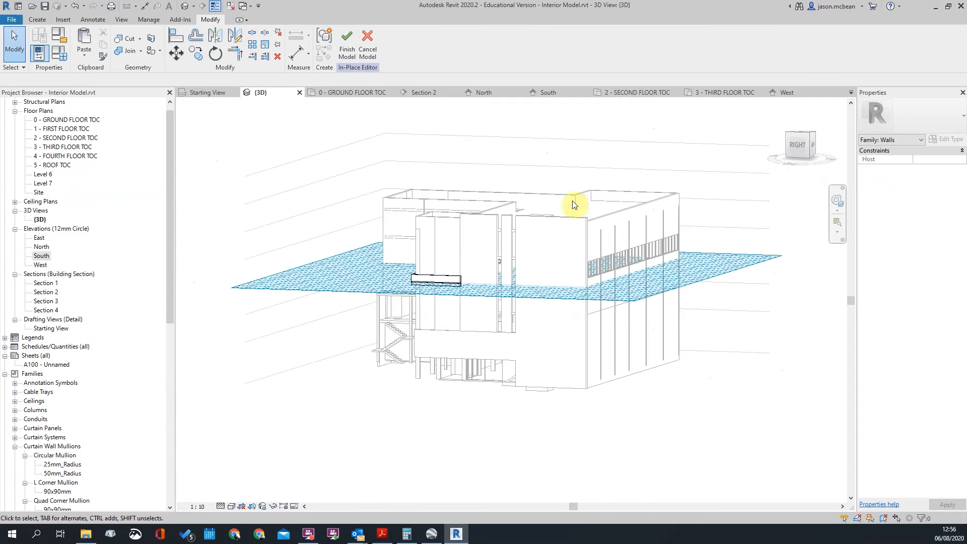
middle_click_drag(511, 279, 551, 326, "shift")
Look down on the balcony band from the front and select Group 1 again
left_click(510, 288)
scroll(510, 289, "down", 2)
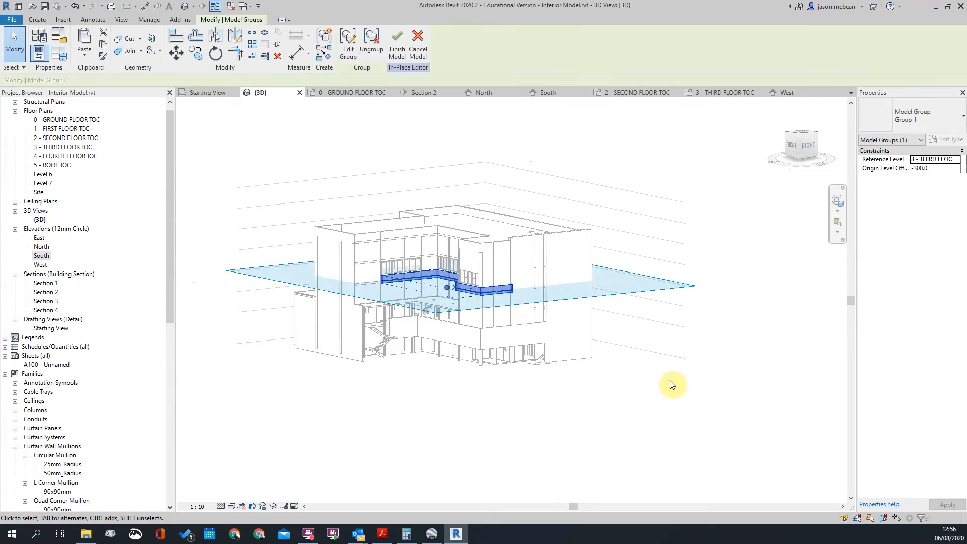
left_click(661, 385)
scroll(473, 273, "up", 6)
scroll(469, 275, "down", 3)
scroll(470, 271, "up", 3)
mouse_move(613, 269)
middle_mouse_down("shift")
mouse_move(668, 363)
mouse_move(613, 274)
middle_mouse_up("shift")
scroll(612, 276, "down", 2)
scroll(276, 295, "up", 3)
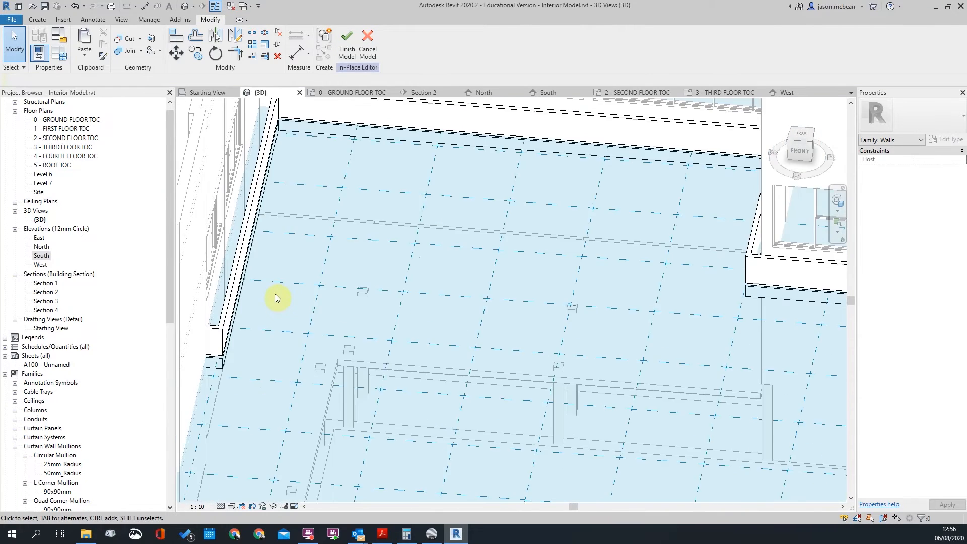
scroll(328, 295, "down", 3)
middle_click_drag(328, 295, 312, 300, "shift")
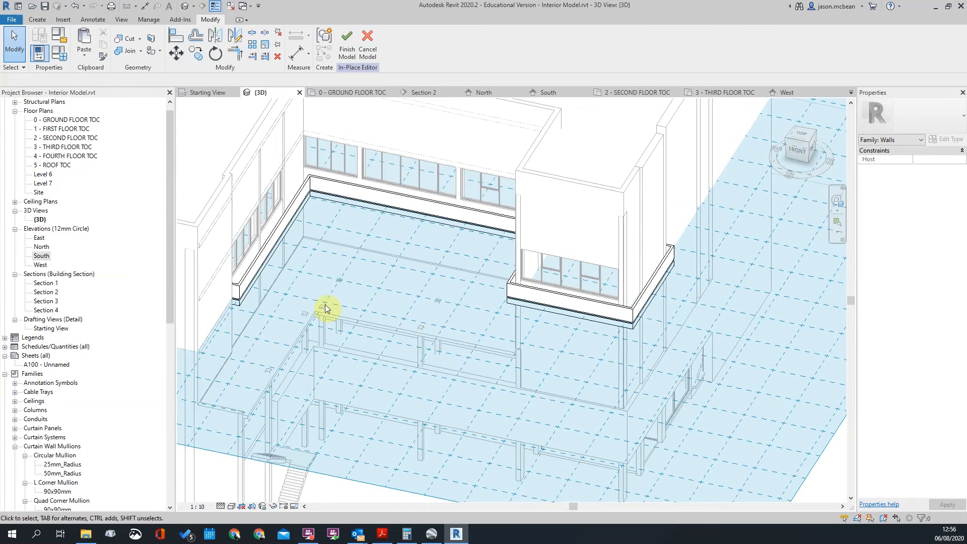
scroll(249, 284, "up", 3)
scroll(350, 298, "down", 3)
scroll(360, 298, "up", 3)
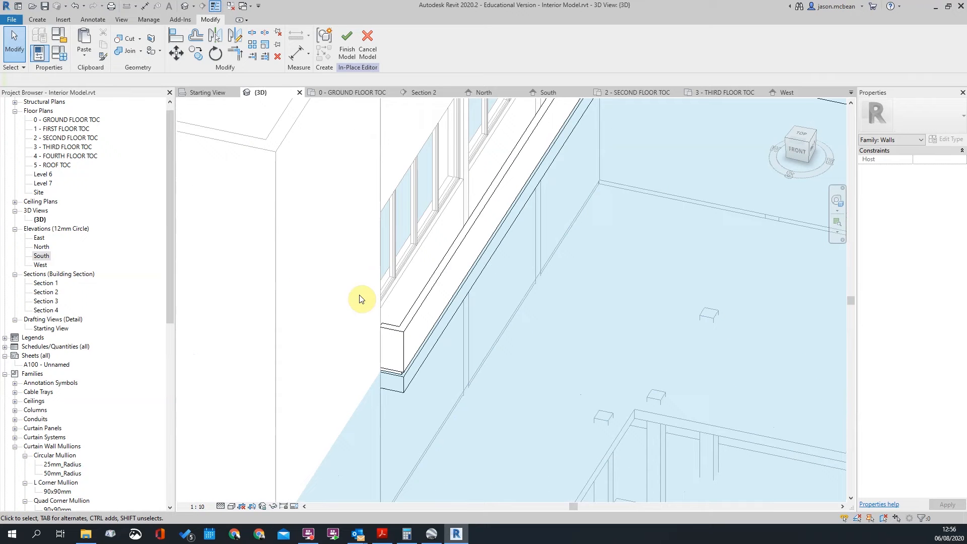
left_click(384, 330)
scroll(392, 216, "down", 3)
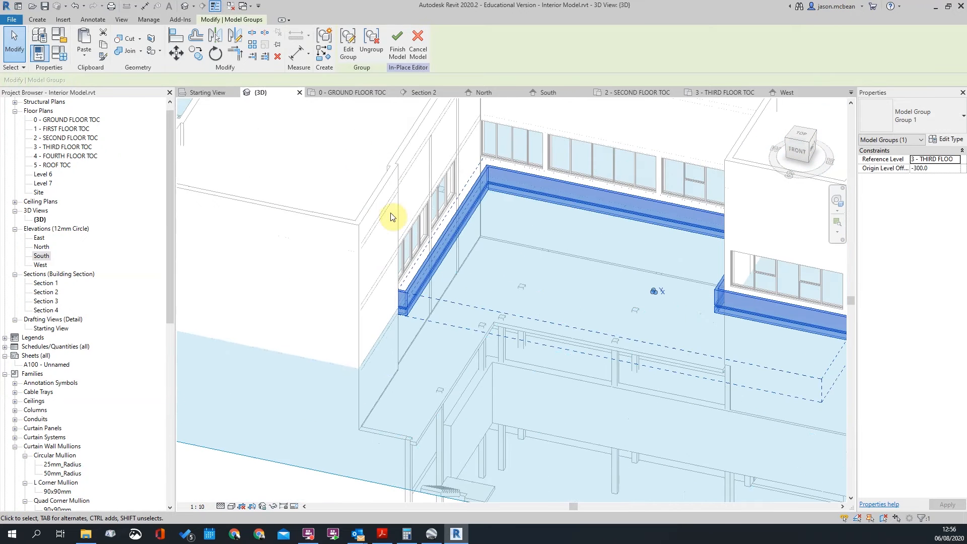
Edit inside Group 1 and open the balcony sweep's path sketch for editing
left_click(355, 57)
scroll(400, 302, "up", 5)
left_click(397, 302)
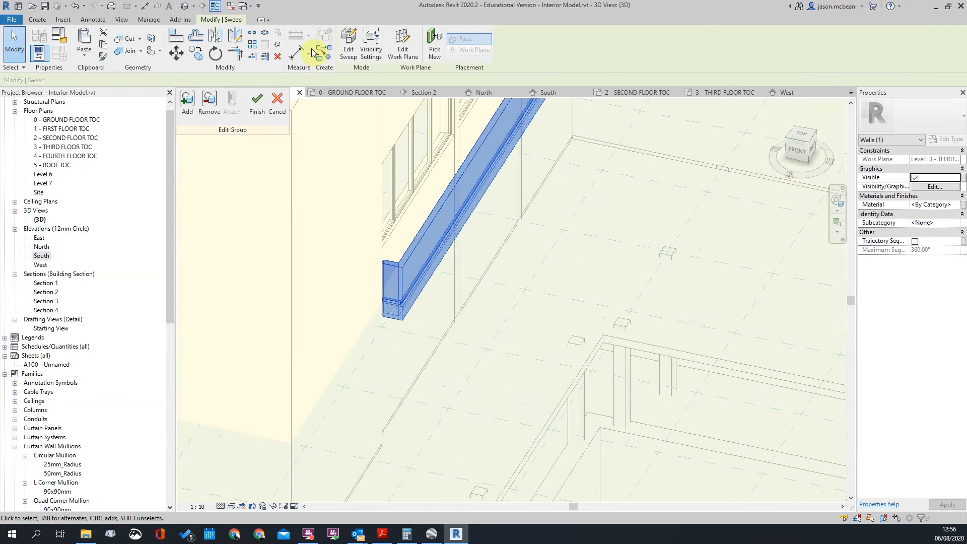
left_click(351, 43)
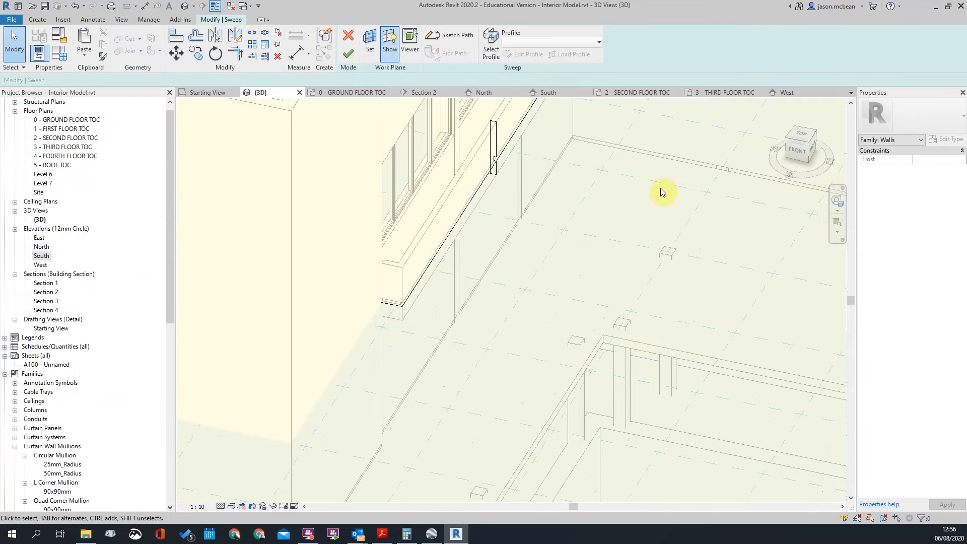
scroll(573, 166, "down", 2)
scroll(599, 210, "up", 2)
left_click(452, 195)
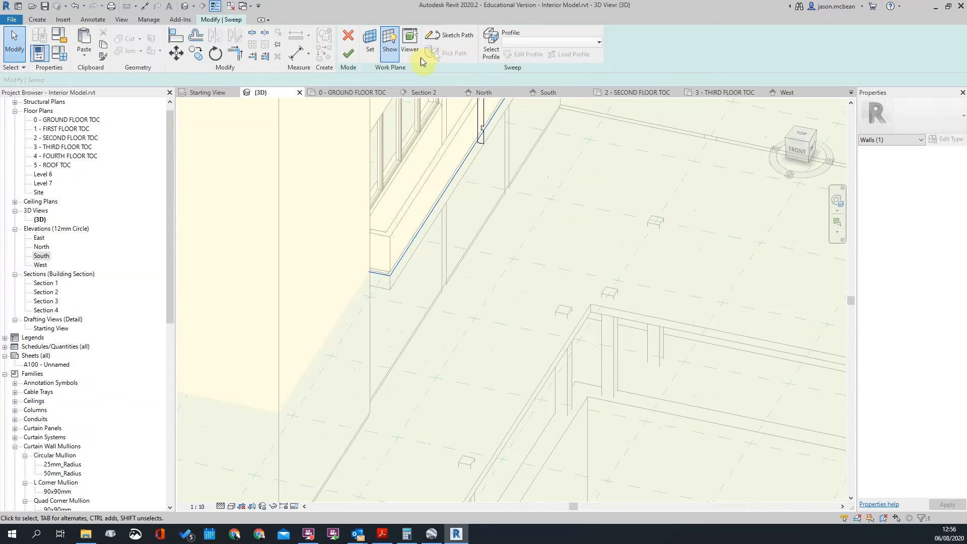
left_click(440, 39)
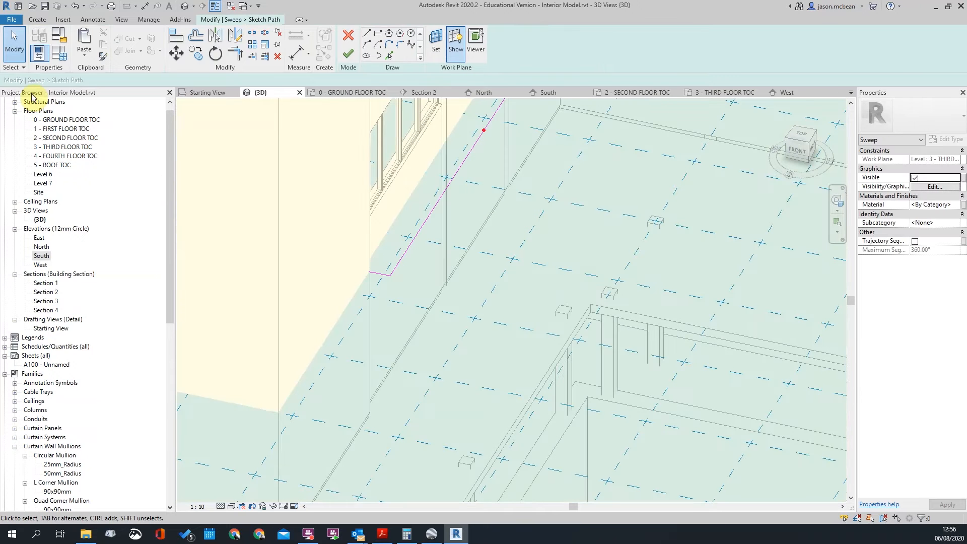
Step through the 0 - GROUND and 2 - SECOND plans to 3 - THIRD FLOOR TOC
double_click(68, 119)
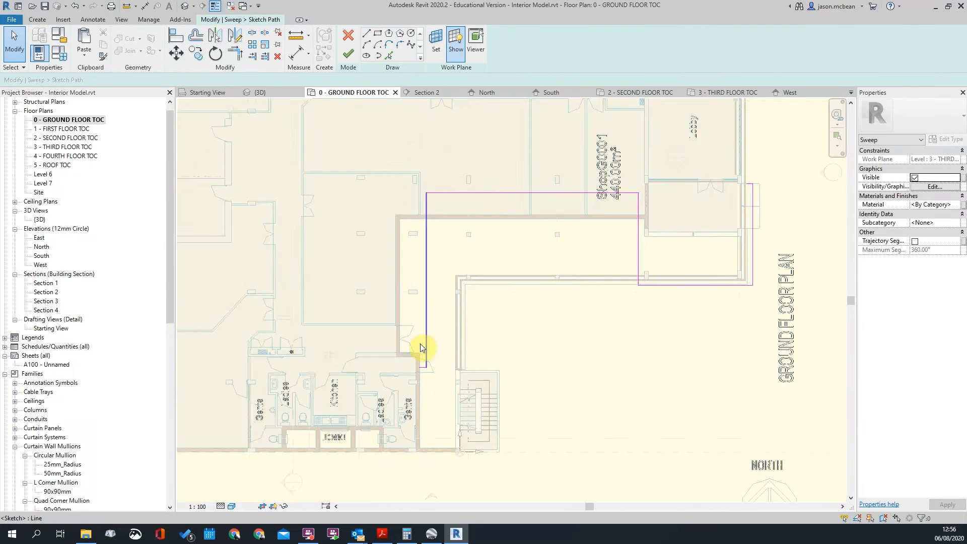
scroll(359, 304, "up", 5)
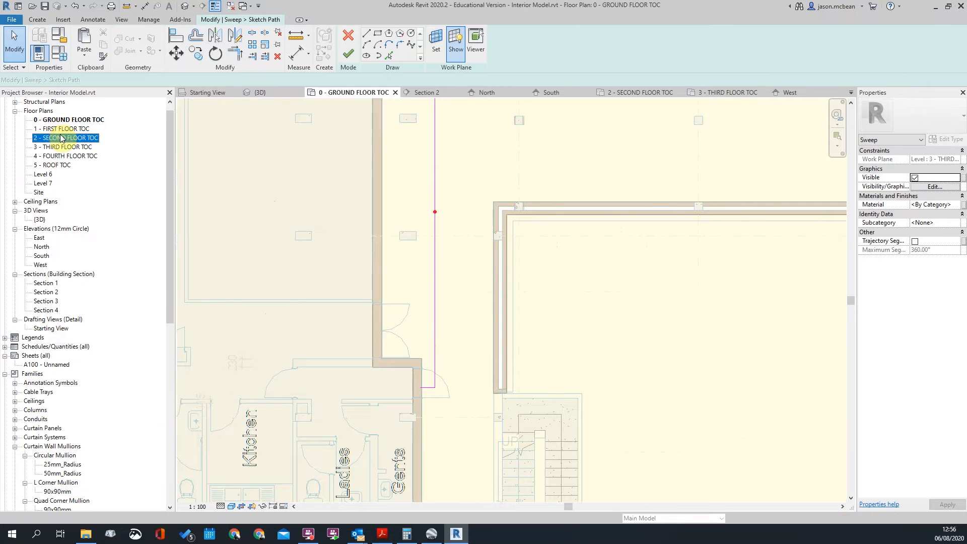
double_click(60, 138)
double_click(70, 146)
scroll(404, 309, "up", 6)
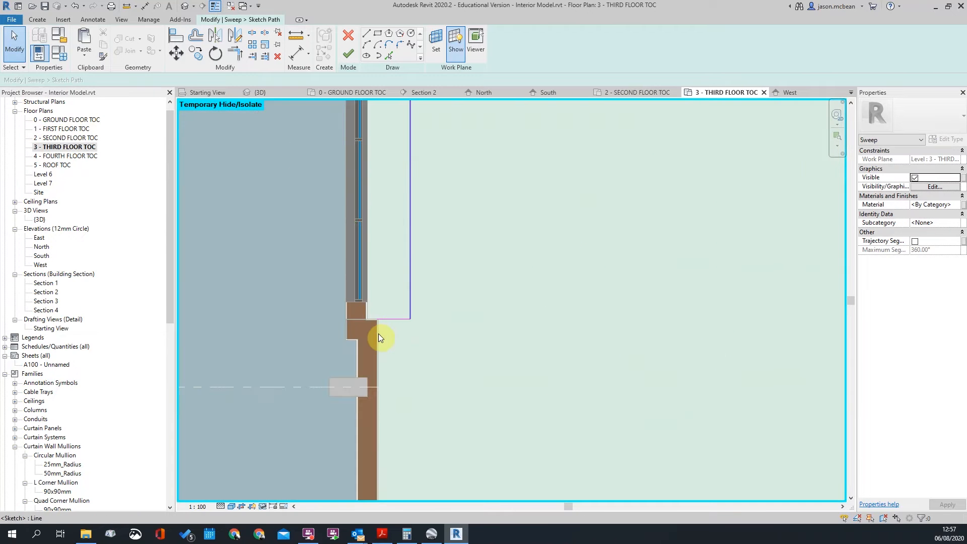
Move a path sketch line below the wall corner with a 110 offset
left_click(400, 319)
scroll(398, 313, "up", 2)
scroll(398, 313, "up", 2)
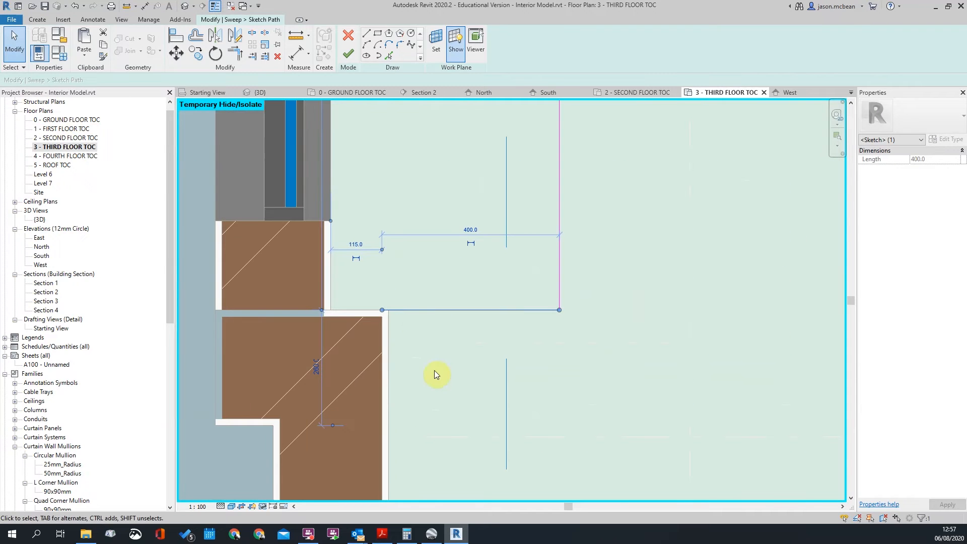
key("m")
key("v")
left_click(390, 381)
scroll(446, 261, "down", 6)
scroll(436, 307, "up", 5)
left_click(436, 307)
left_click(436, 317)
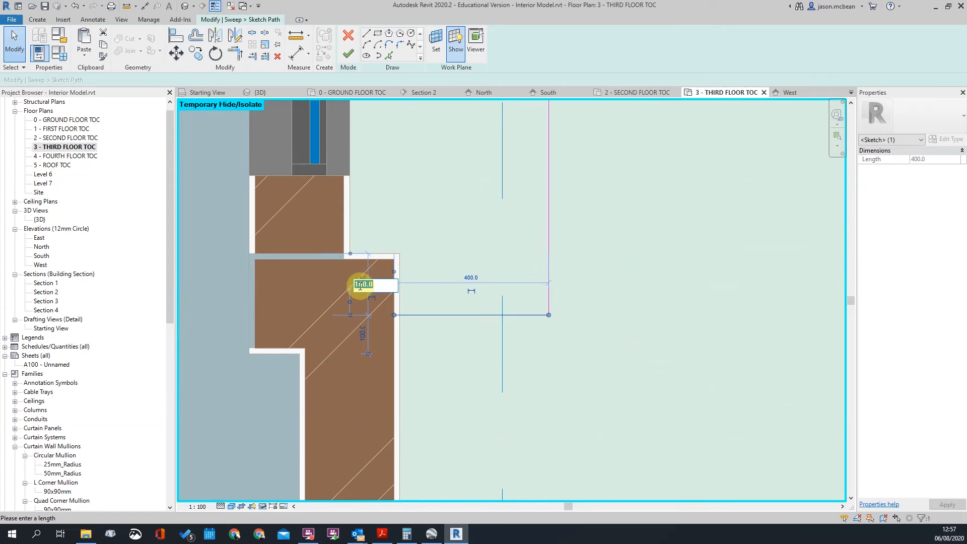
type("110")
key("Return")
key("Escape")
Align a path line to the block's bottom edge at the lower wall corner
scroll(370, 311, "down", 9)
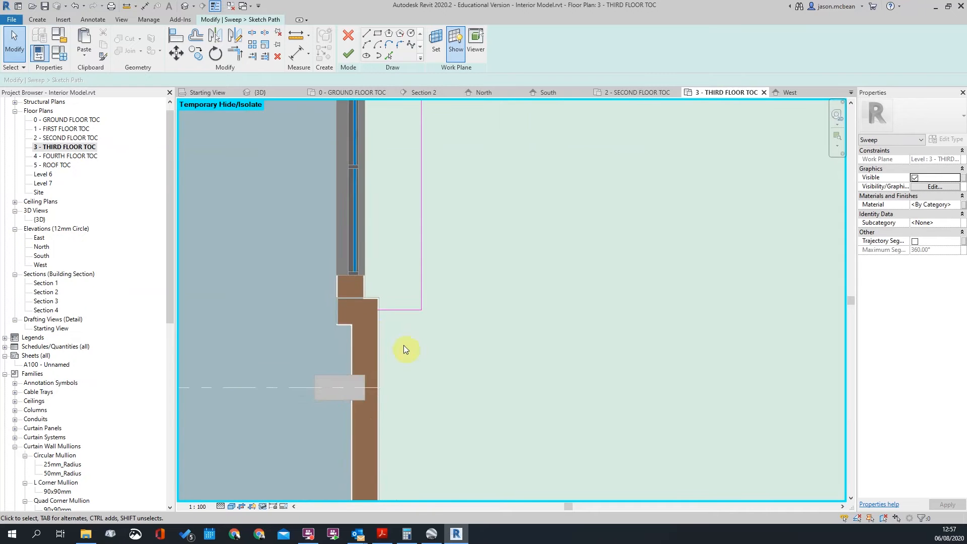
middle_click_drag(451, 272, 453, 271)
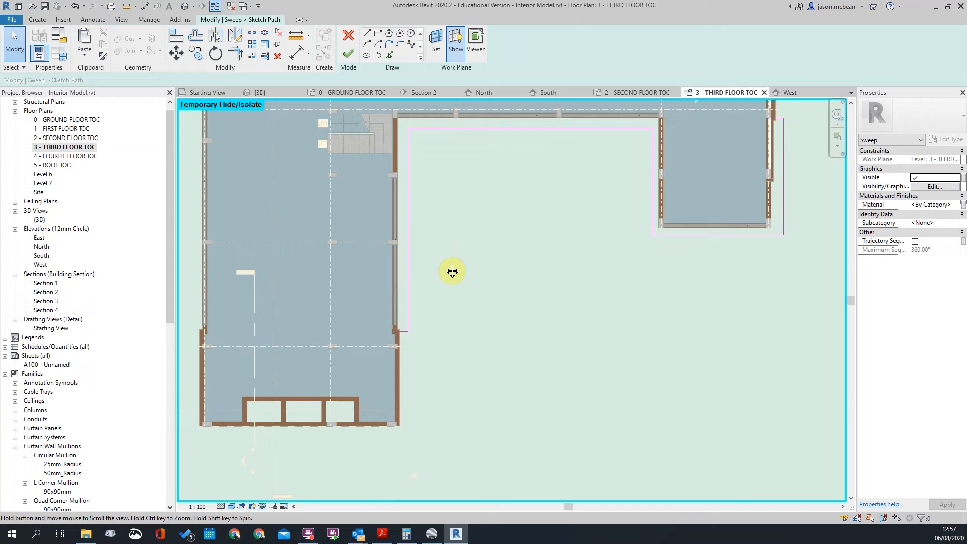
scroll(411, 342, "up", 5)
scroll(335, 364, "down", 2)
middle_click_drag(335, 364, 392, 322)
scroll(392, 281, "down", 2)
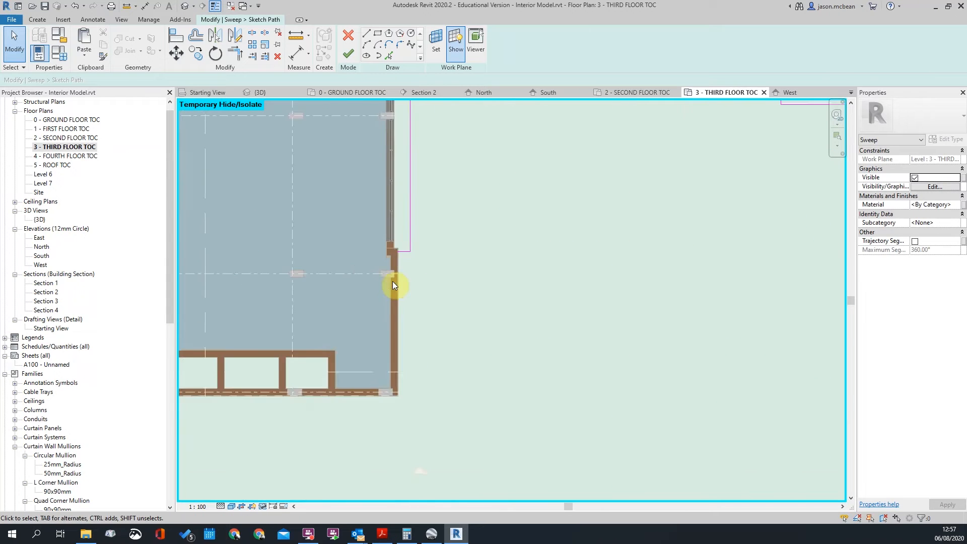
scroll(395, 279, "up", 3)
key("a")
key("l")
left_click(373, 293)
left_click(436, 216)
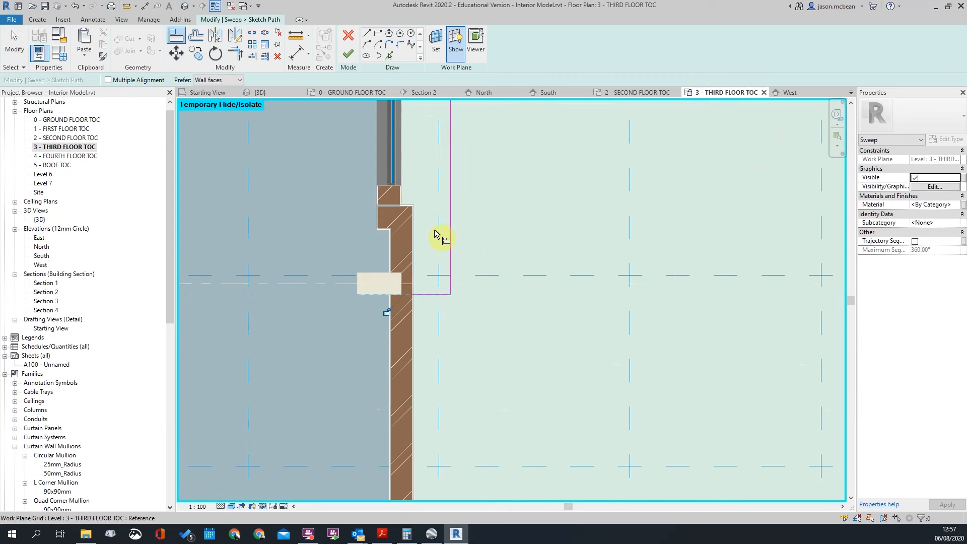
key("Escape")
Move the aligned path line a distance of 100
left_click(430, 295)
key("m")
key("v")
scroll(461, 320, "up", 1)
left_click(472, 312)
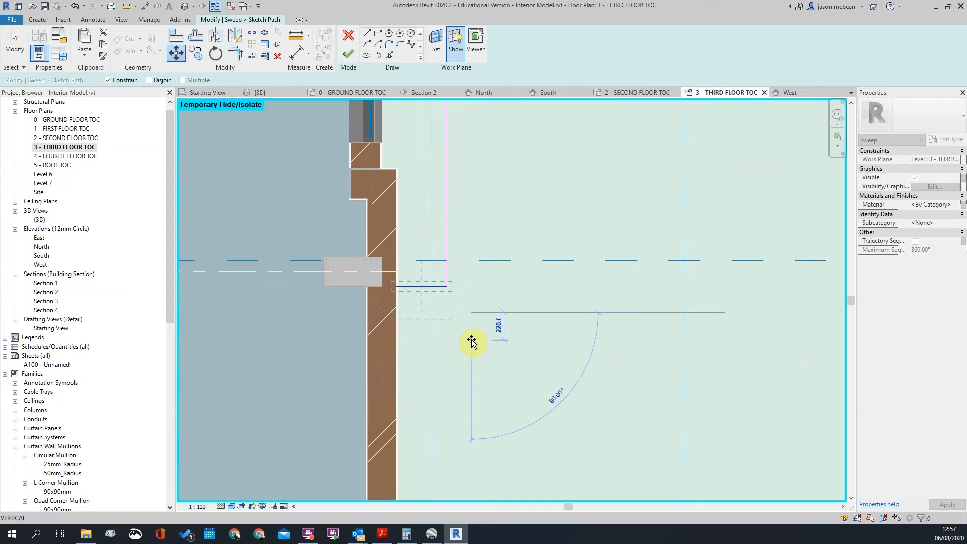
type("100")
key("Return")
scroll(467, 306, "down", 4)
key("Escape")
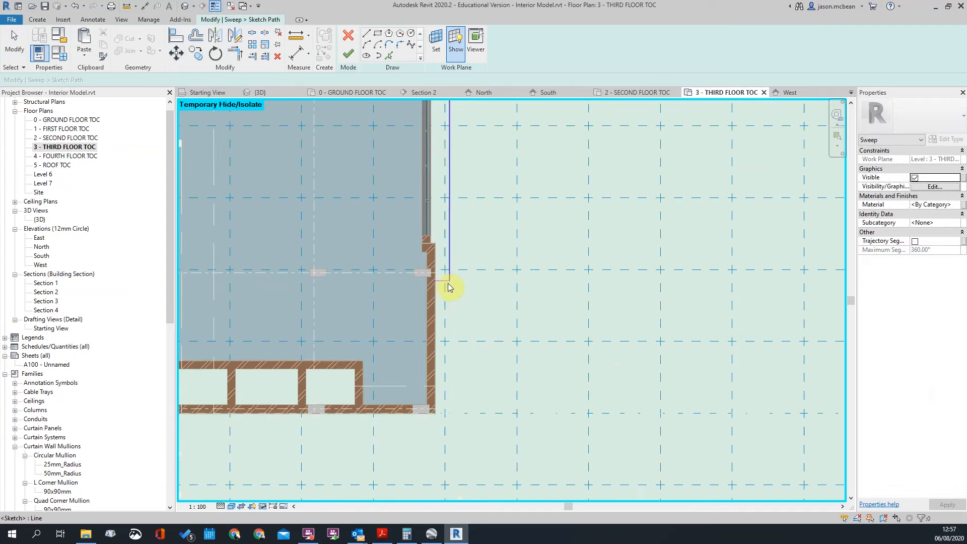
Drag the short horizontal path line near the right wall upward
scroll(428, 275, "down", 2)
scroll(419, 273, "up", 2)
scroll(417, 273, "down", 3)
middle_click_drag(497, 210, 417, 223)
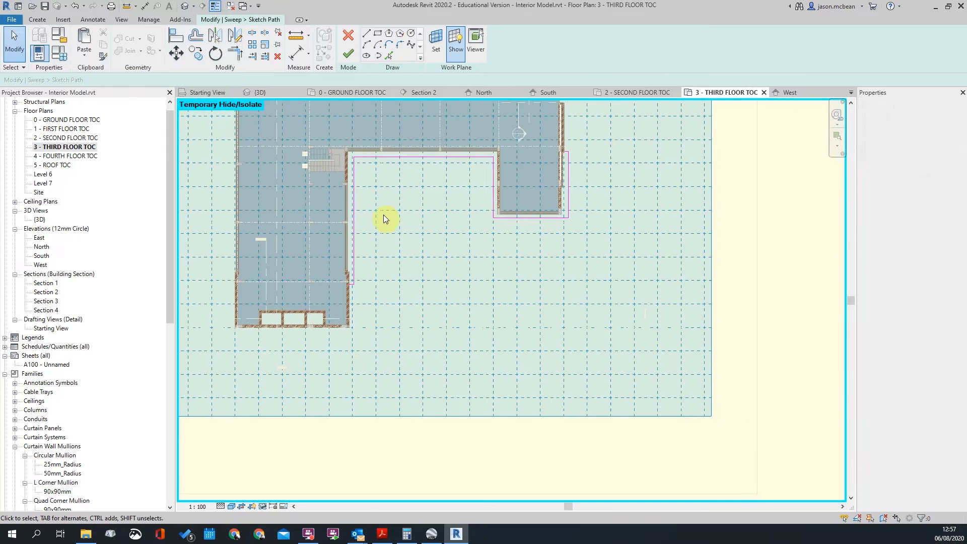
scroll(361, 304, "up", 3)
scroll(361, 305, "down", 3)
scroll(599, 237, "up", 6)
left_click(585, 231)
scroll(568, 189, "up", 2)
key("Escape")
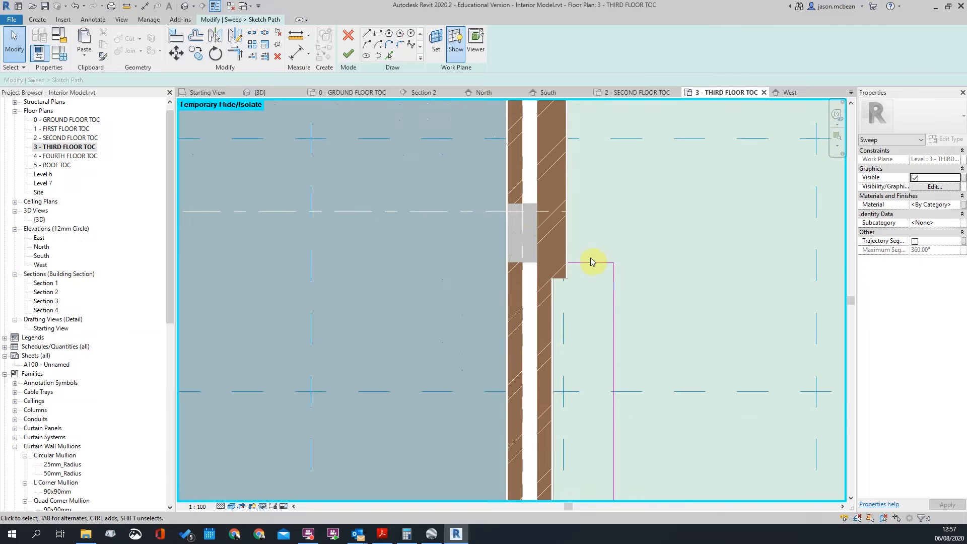
left_click_drag(593, 268, 588, 183)
key("Escape")
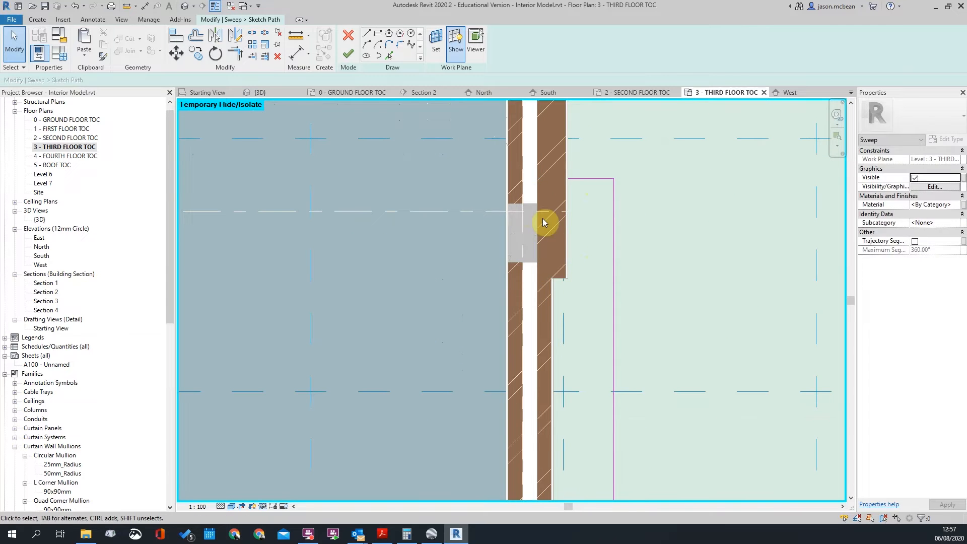
Align the horizontal path line to the grey block's top edge, offsetting it 115
key("l")
left_click(533, 204)
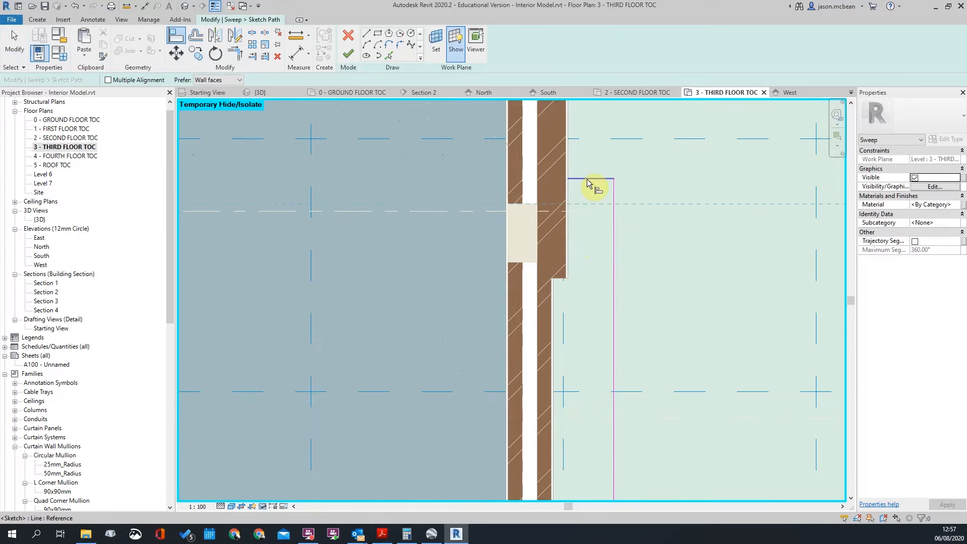
left_click(587, 179)
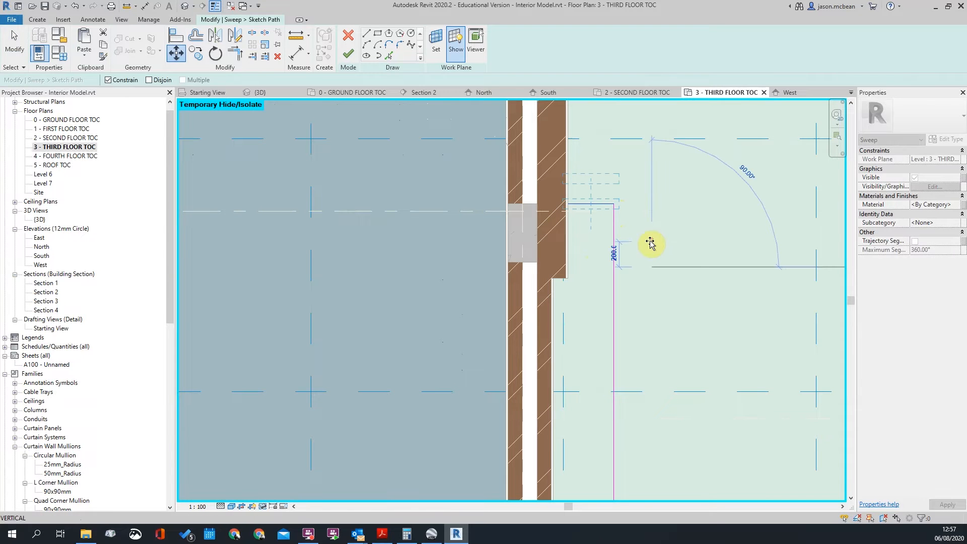
type("115")
key("Return")
key("Escape")
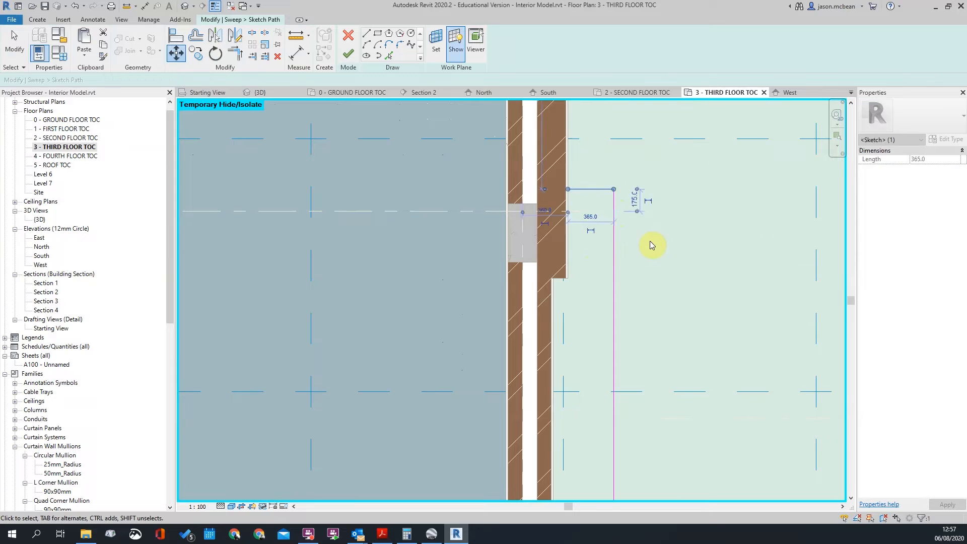
Inspect the long and right vertical path lines of the sweep sketch
scroll(625, 241, "down", 1)
scroll(625, 241, "down", 3)
middle_click_drag(612, 267, 608, 255)
left_click(607, 250)
scroll(608, 237, "up", 3)
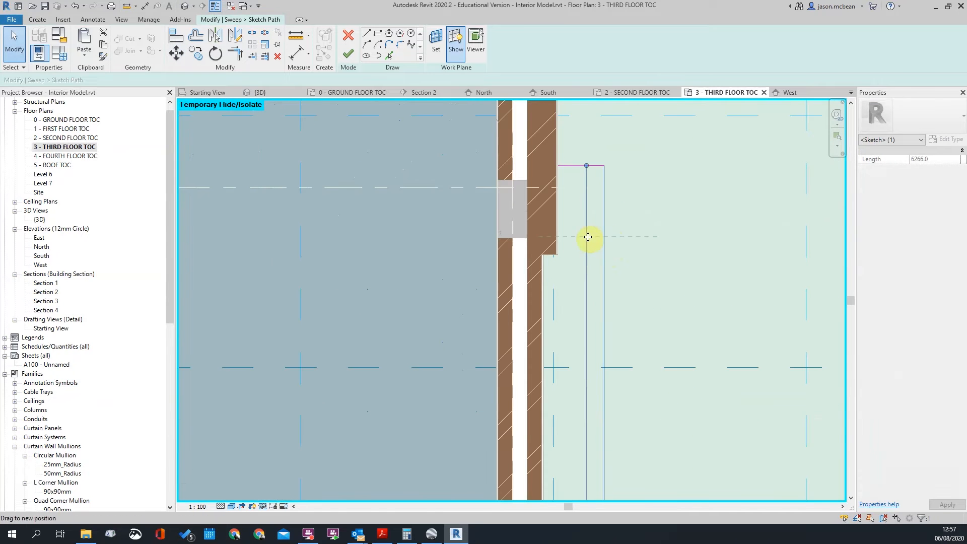
scroll(673, 292, "down", 4)
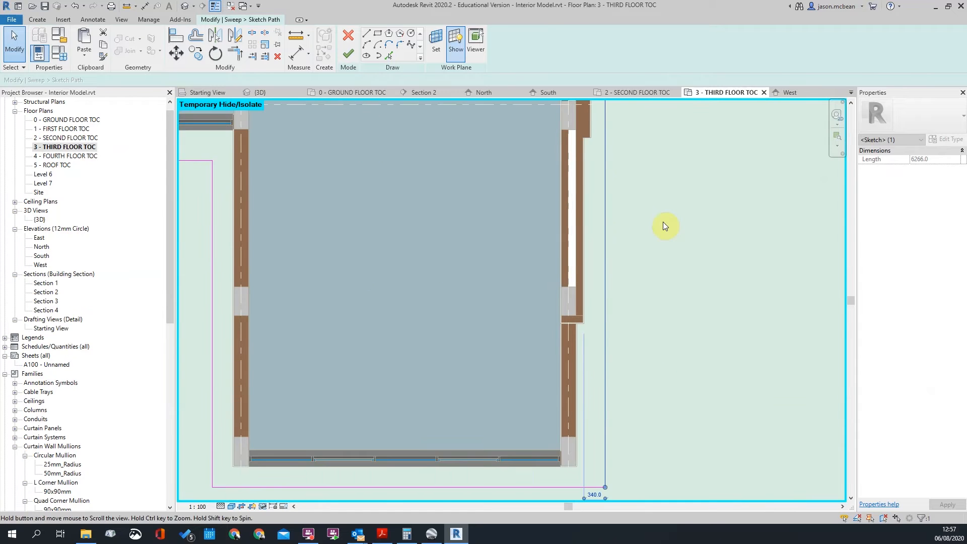
left_click(663, 222)
scroll(650, 242, "down", 4)
scroll(607, 308, "up", 1)
scroll(606, 306, "down", 3)
scroll(597, 214, "up", 4)
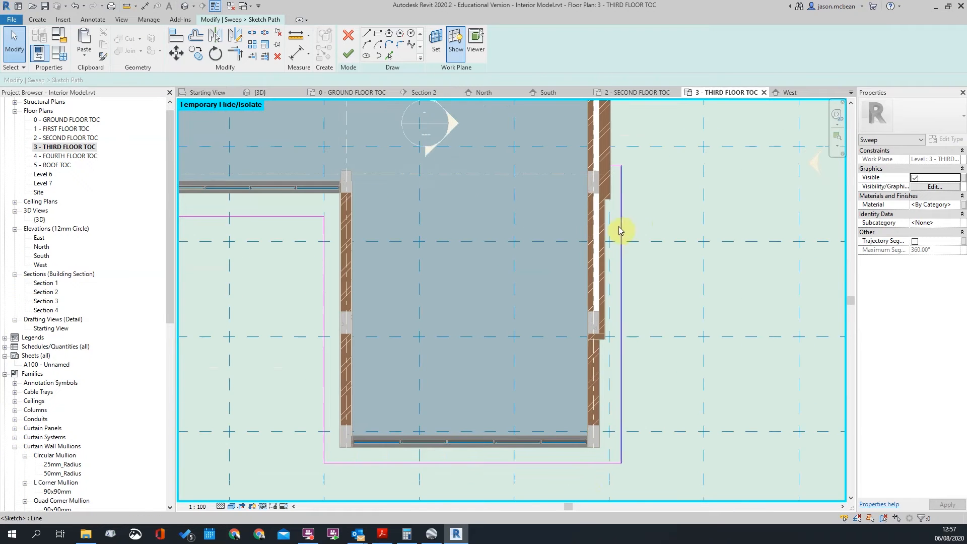
scroll(615, 257, "down", 4)
scroll(666, 222, "up", 5)
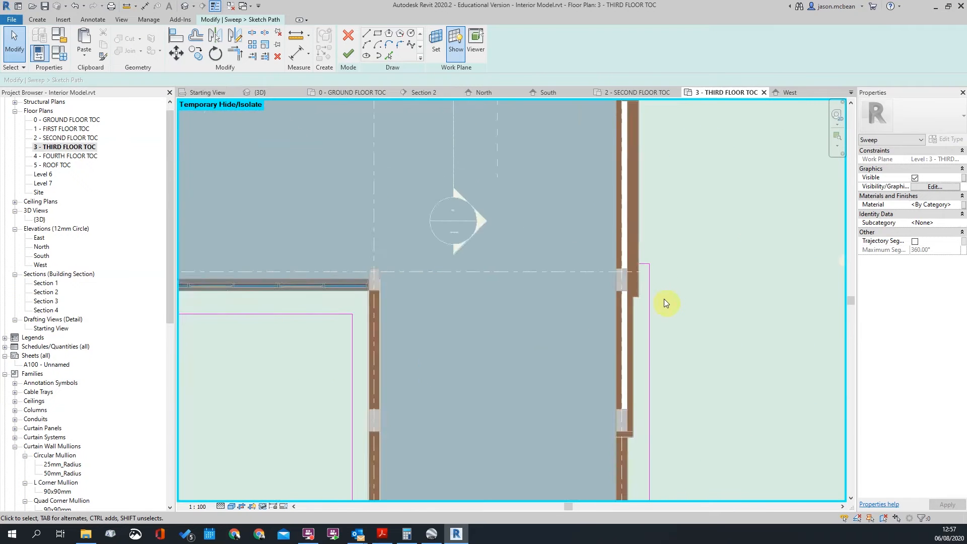
left_click(636, 287)
scroll(633, 232, "up", 3)
left_click(656, 229)
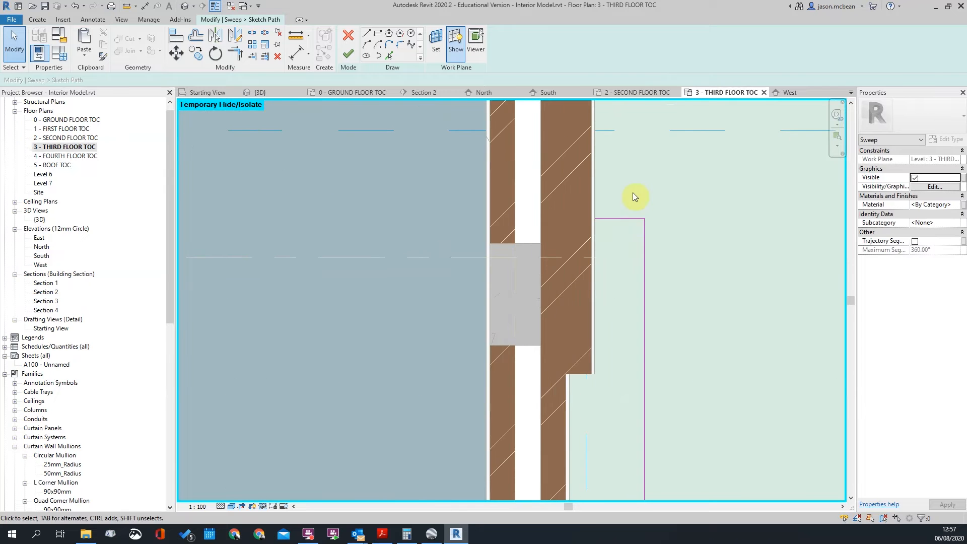
scroll(640, 224, "down", 2)
scroll(624, 212, "down", 3)
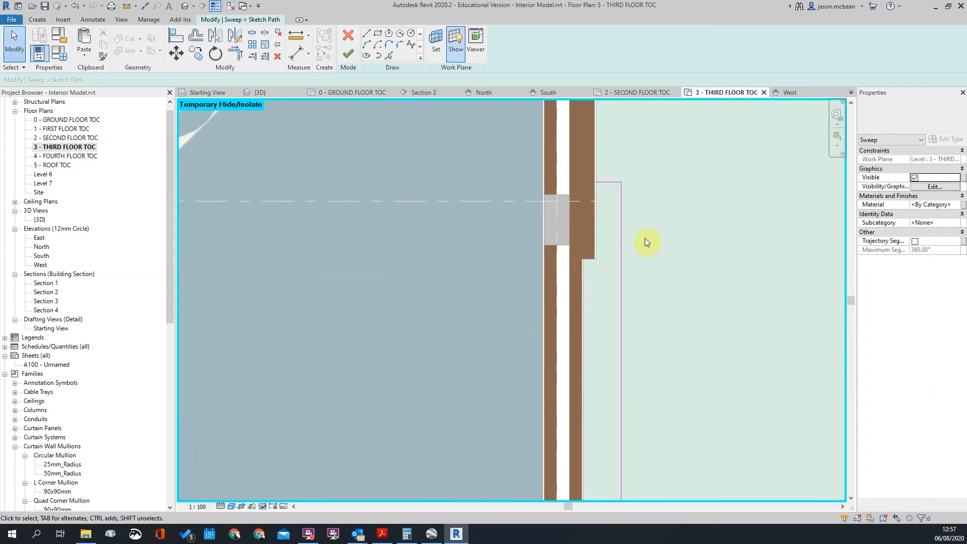
Start an aligned dimension, cancel it, and switch to Google Earth for comparison
key("d")
key("i")
scroll(579, 222, "up", 1)
key("Escape")
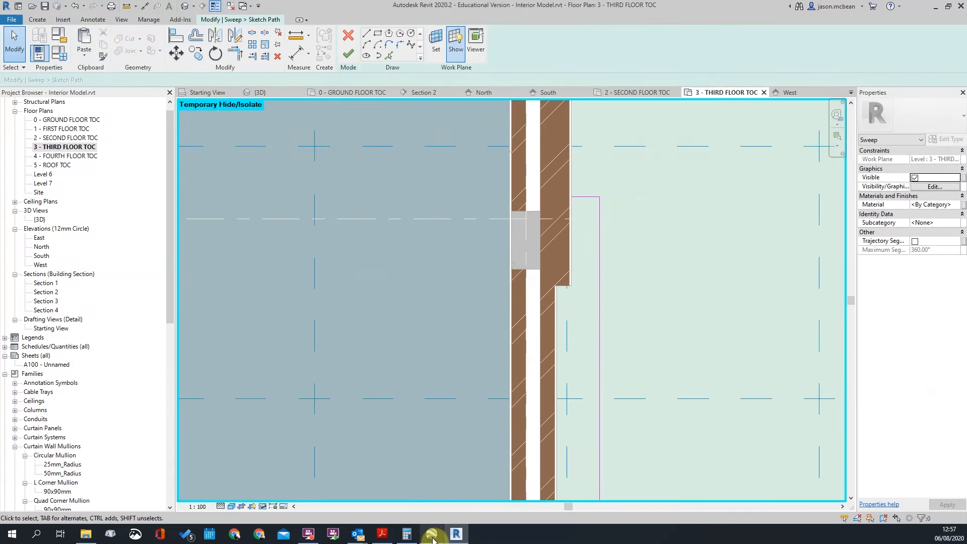
left_click(432, 536)
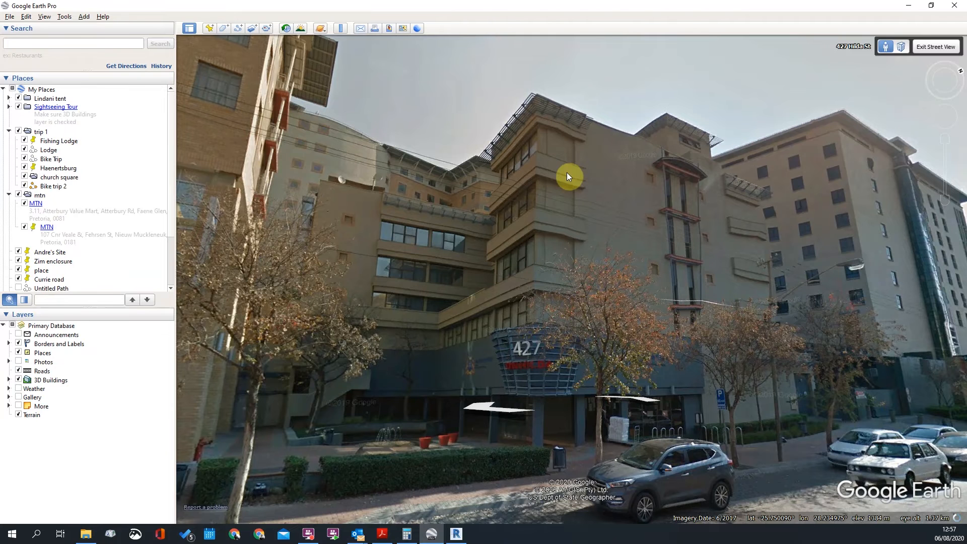
Orbit around the 427 building in 3D, then step forward in Street View toward its balconied front
scroll(567, 173, "down", 1)
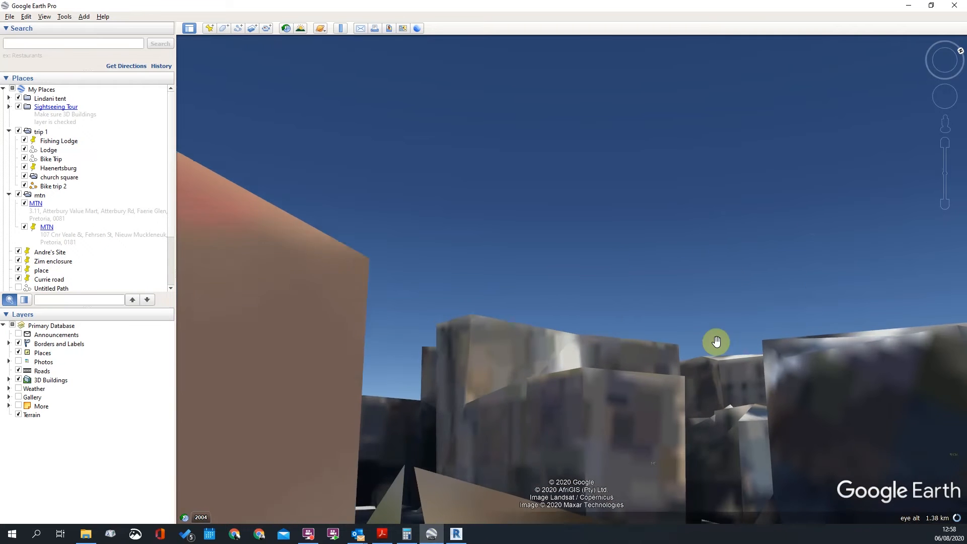
right_click_drag(683, 304, 750, 284)
left_click_drag(753, 286, 662, 224)
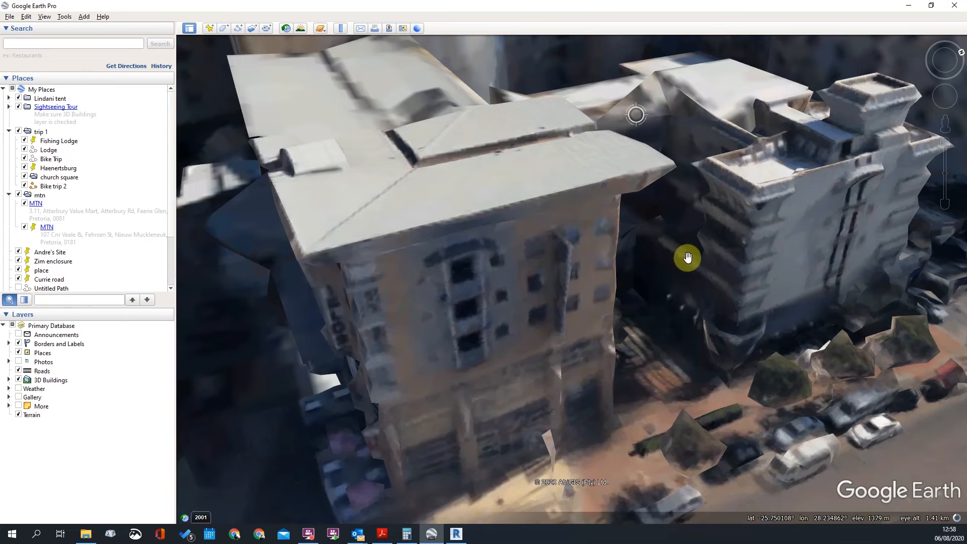
middle_click_drag(643, 345, 711, 324)
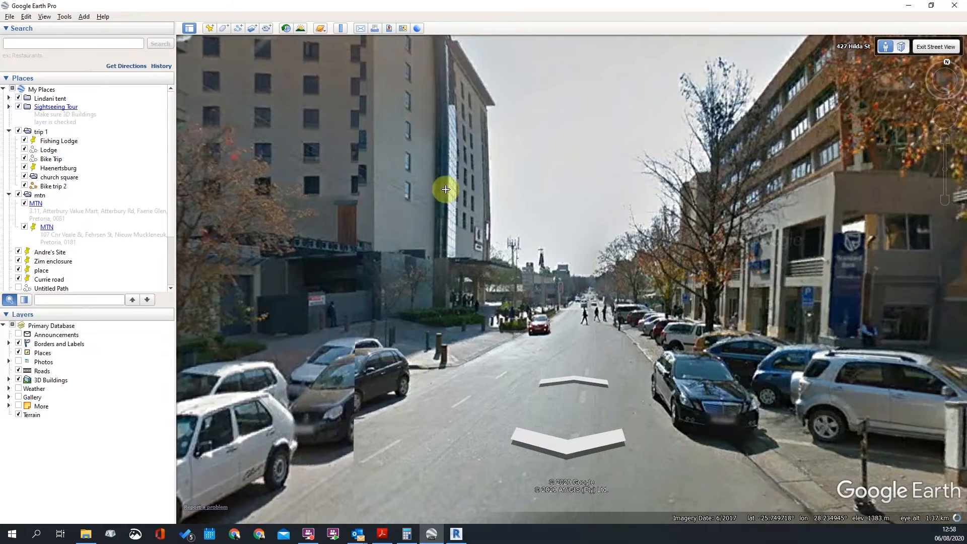
left_click_drag(443, 187, 623, 204)
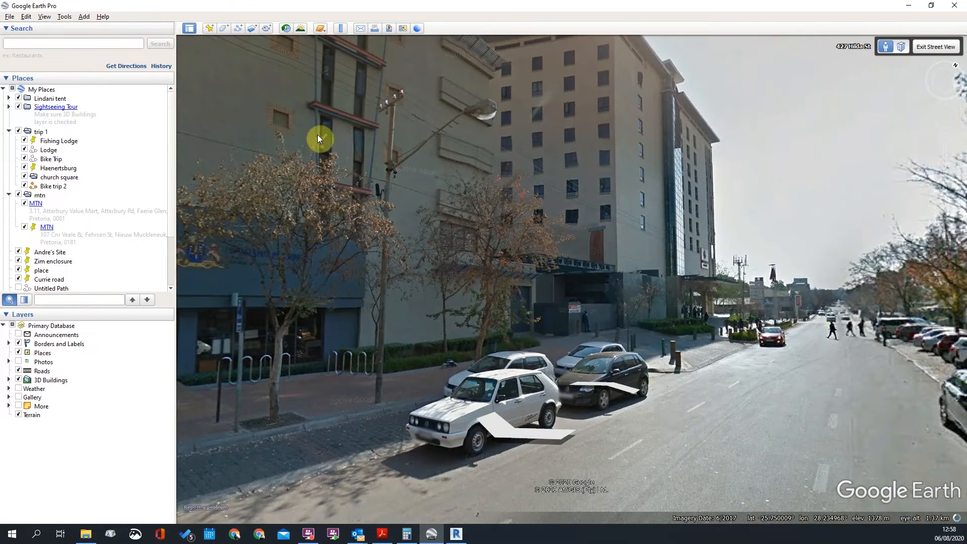
left_click(313, 168)
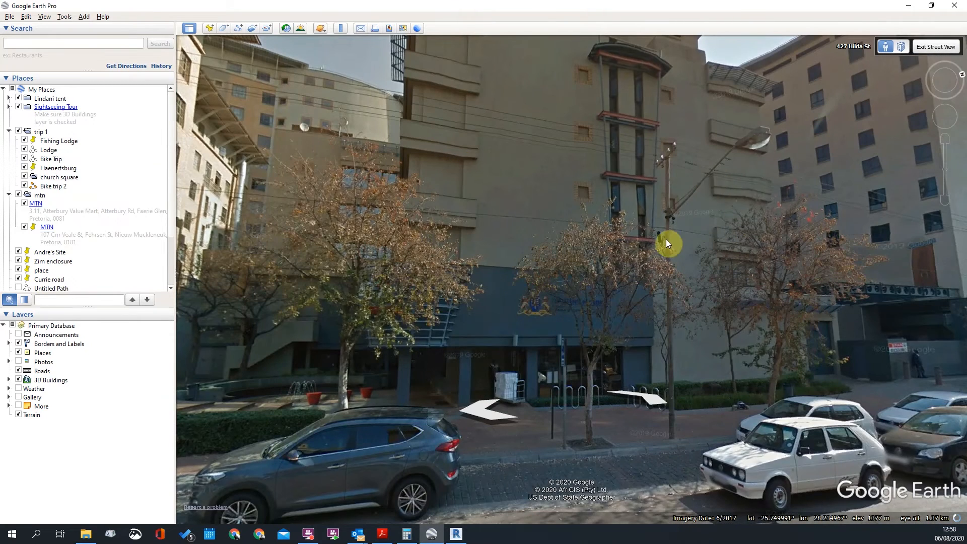
Back in Revit, dimension from the wall face to the sweep path line (240)
left_click(910, 8)
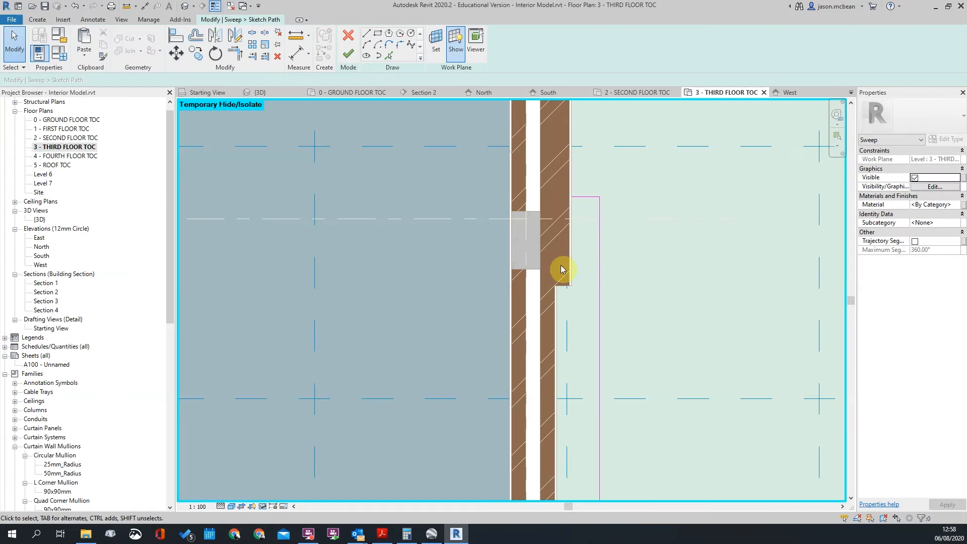
left_click(600, 191)
scroll(599, 219, "up", 3)
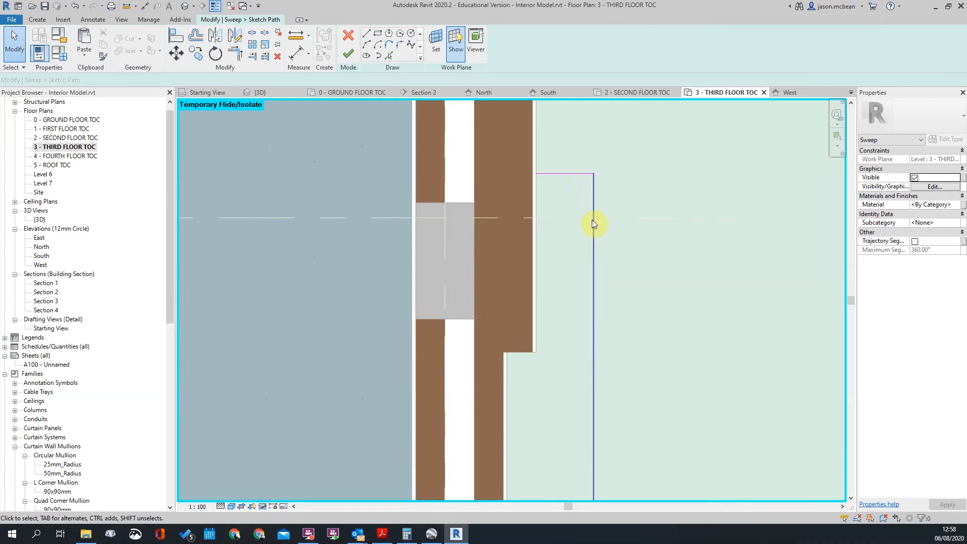
scroll(595, 232, "down", 5)
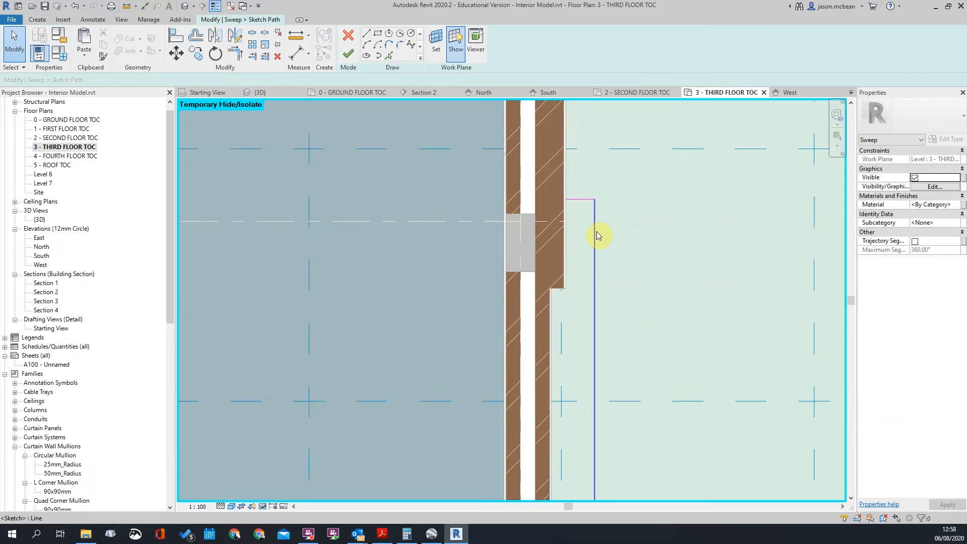
scroll(614, 202, "up", 4)
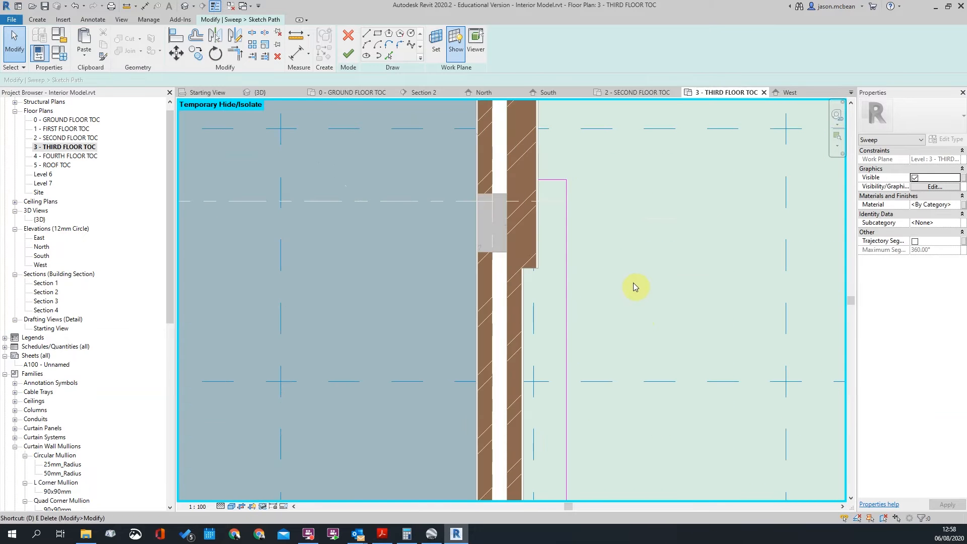
key("d")
key("i")
scroll(564, 217, "up", 3)
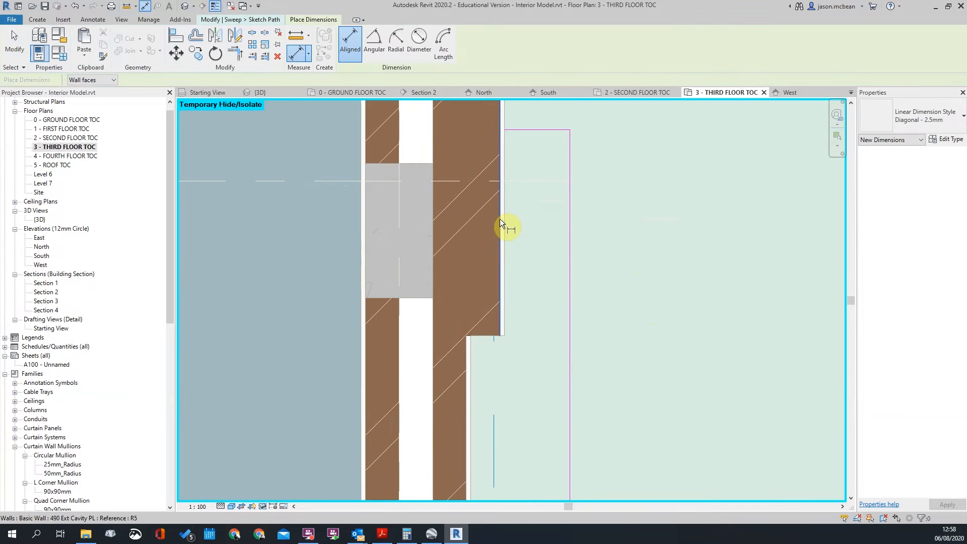
left_click(500, 218)
scroll(585, 264, "down", 3)
left_click(600, 158)
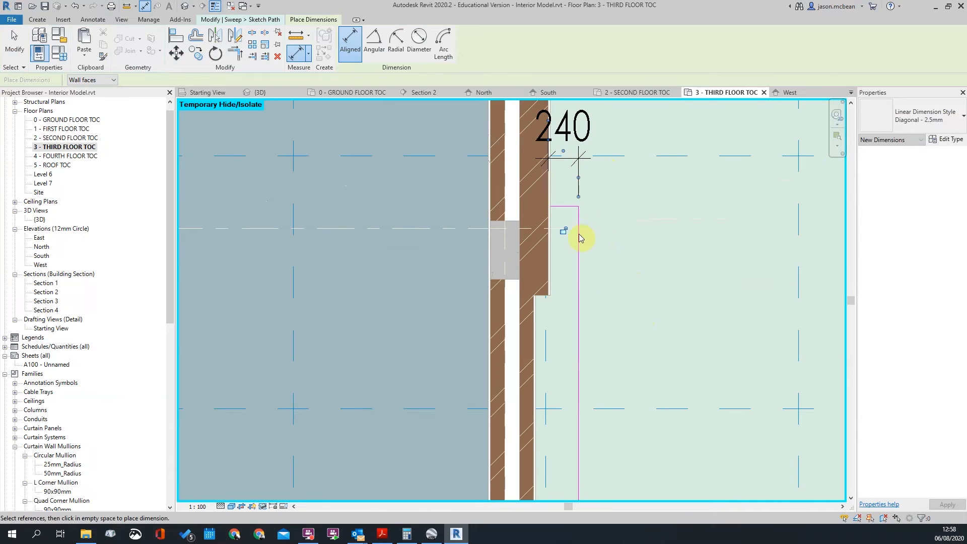
key("Escape")
Change the path line's distance to 150, then delete that dimension
left_click(579, 237)
type("150")
key("Return")
key("Escape")
left_click(570, 188)
key("Delete")
scroll(643, 214, "down", 5)
scroll(636, 272, "up", 6)
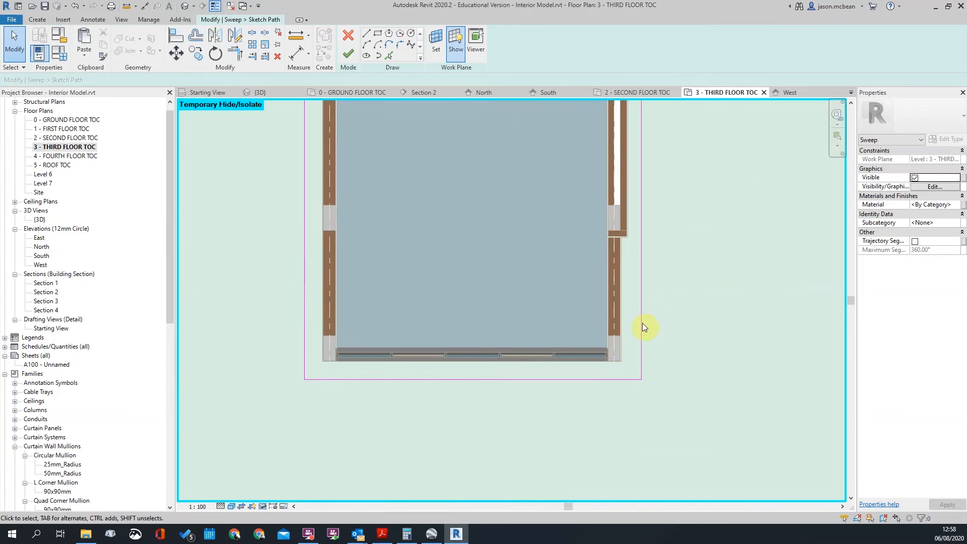
Dimension from the column face to the right path edge, confirming 380
key("i")
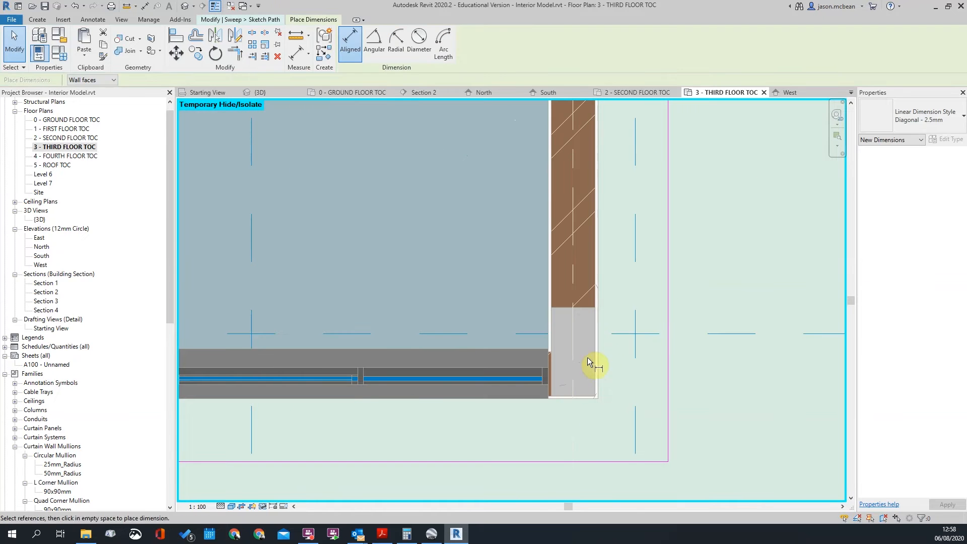
left_click(669, 349)
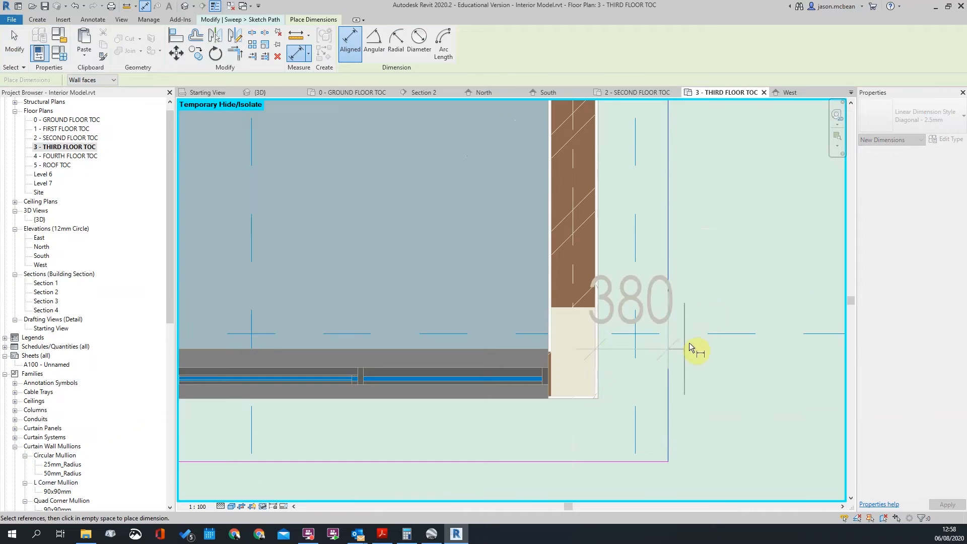
scroll(713, 286, "down", 2)
left_click(711, 288)
scroll(731, 275, "down", 2)
key("Escape")
key("Escape")
scroll(655, 322, "up", 2)
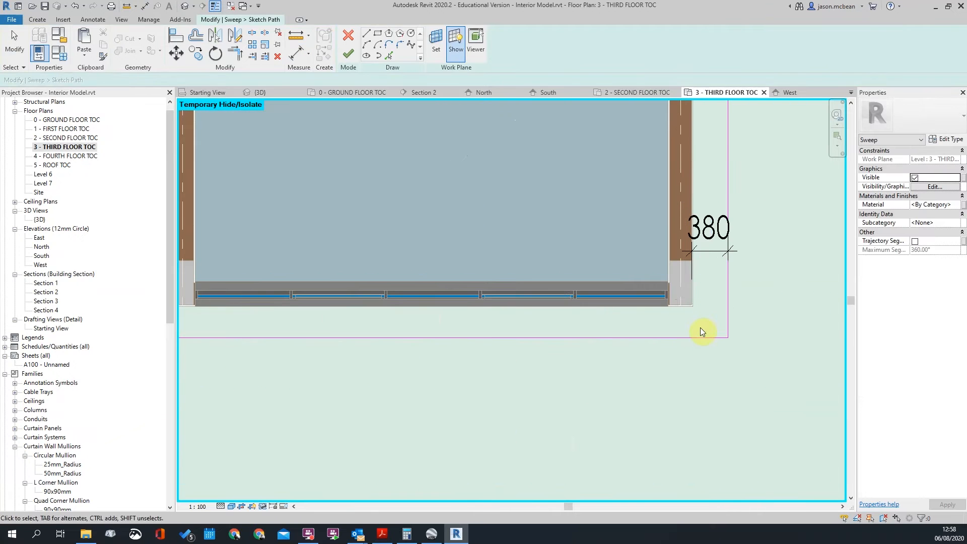
scroll(697, 318, "up", 2)
key("d")
key("i")
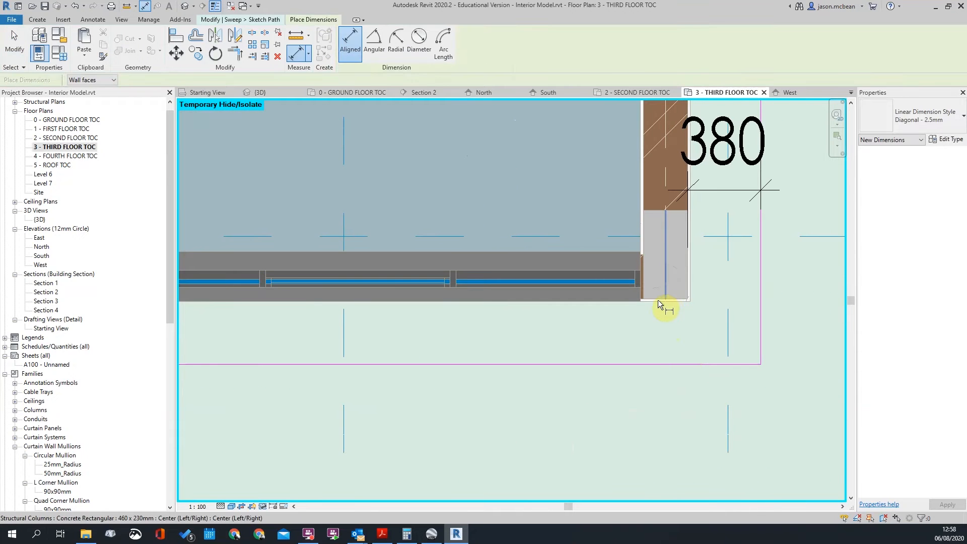
key("Escape")
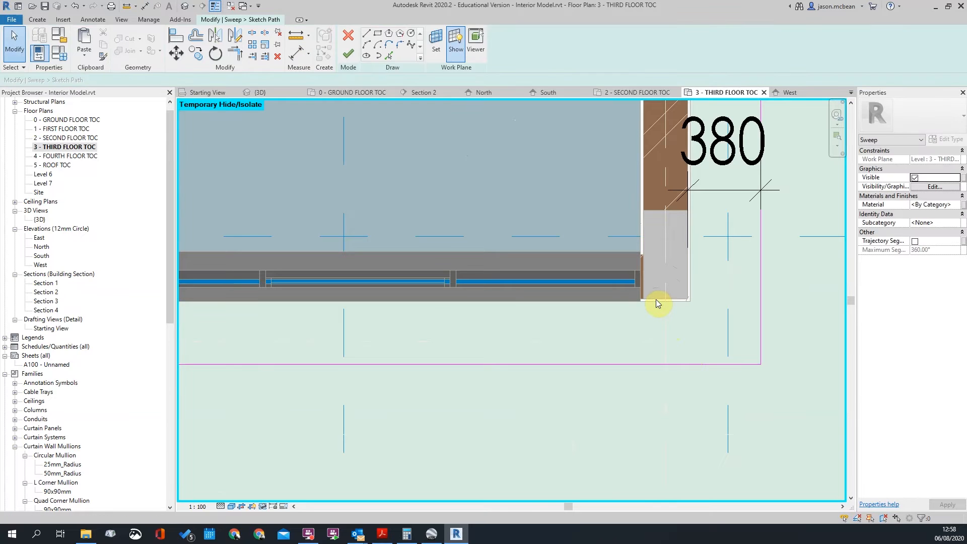
Dimension the bottom path edge from the column (342) and change it to 380
key("d")
key("i")
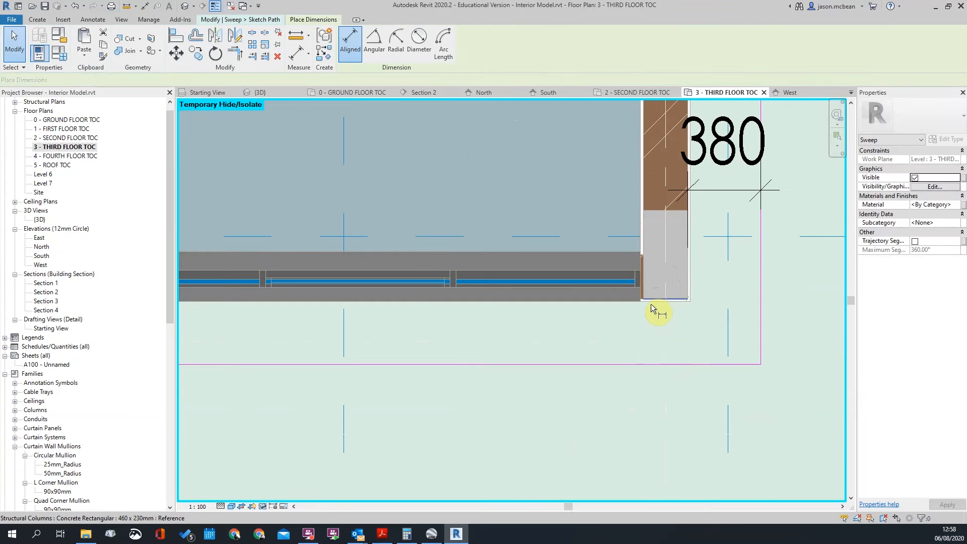
left_click(652, 364)
left_click(652, 425)
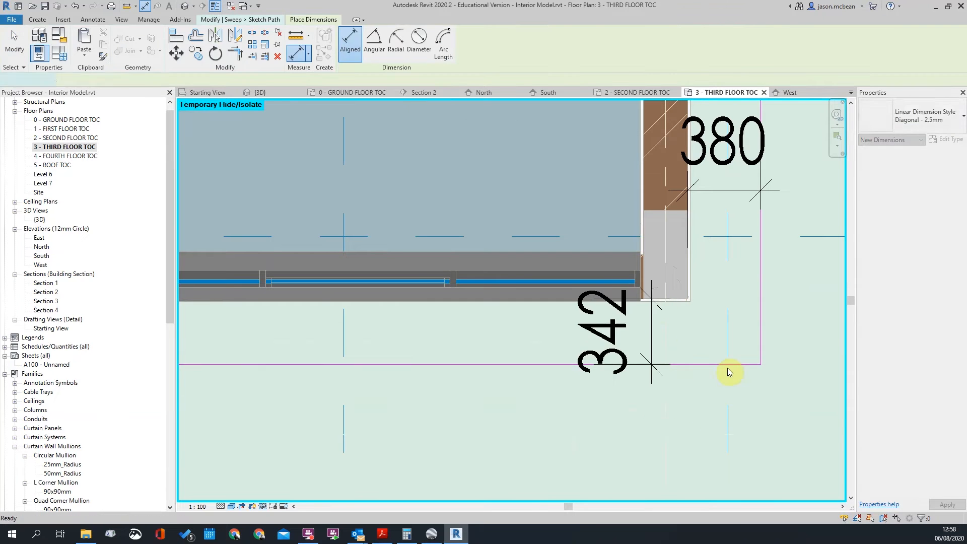
key("Escape")
left_click(728, 366)
left_click(637, 330)
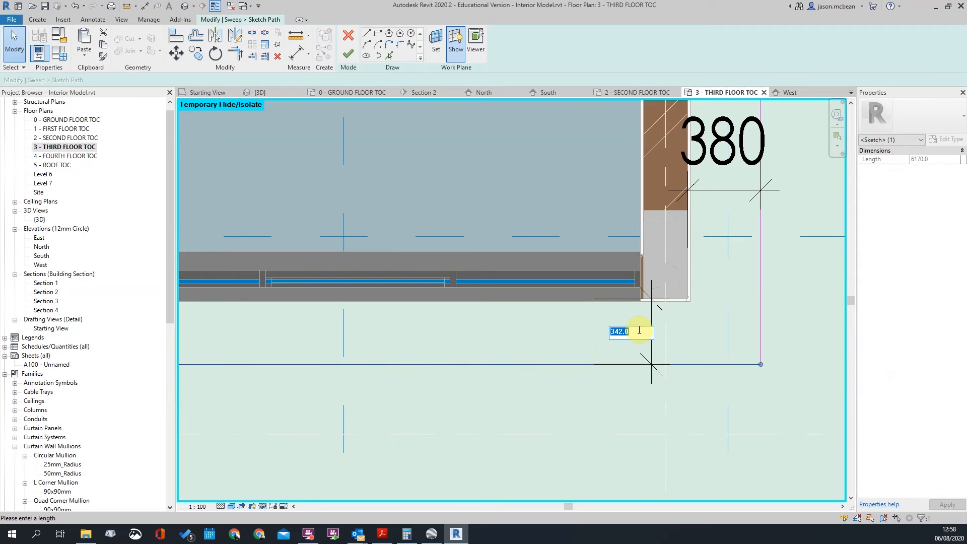
key("Return")
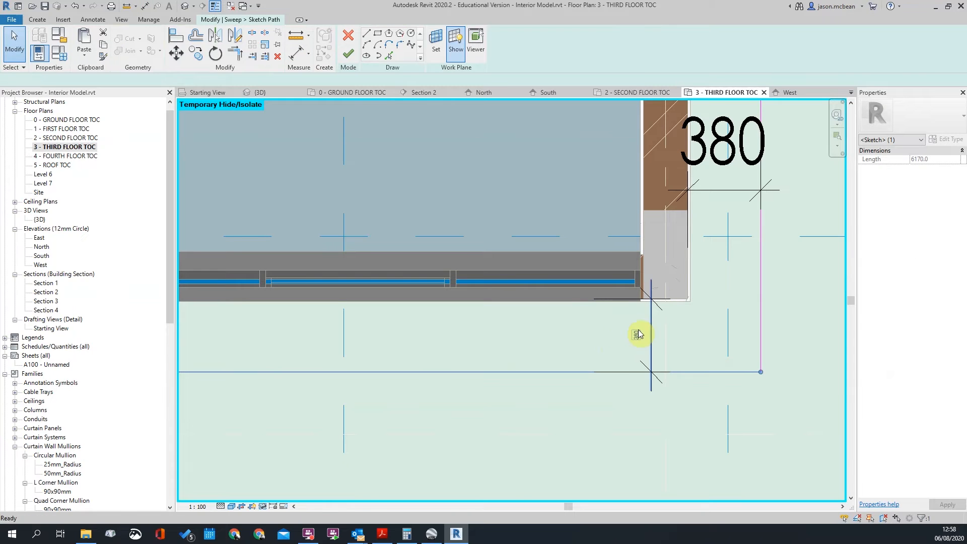
scroll(758, 353, "down", 5)
scroll(612, 320, "up", 3)
left_click(559, 316)
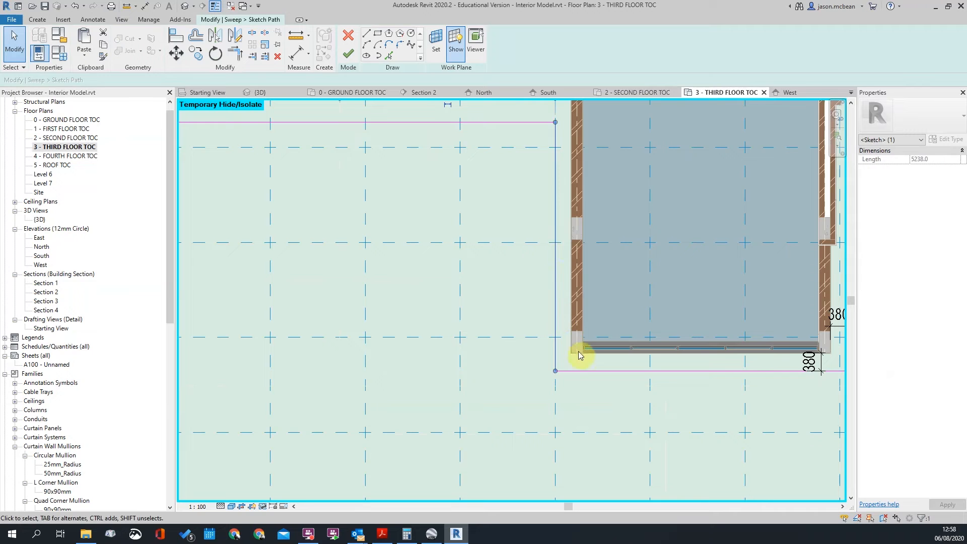
scroll(568, 264, "up", 2)
Dimension the left path line from the column face and set its offset to 380
key("i")
scroll(579, 199, "up", 5)
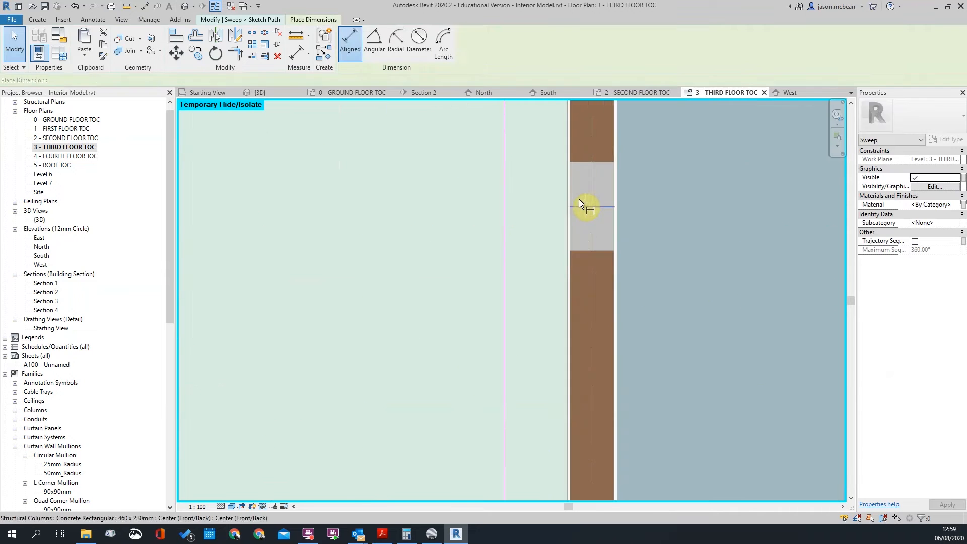
left_click(570, 195)
left_click(504, 202)
left_click(549, 218)
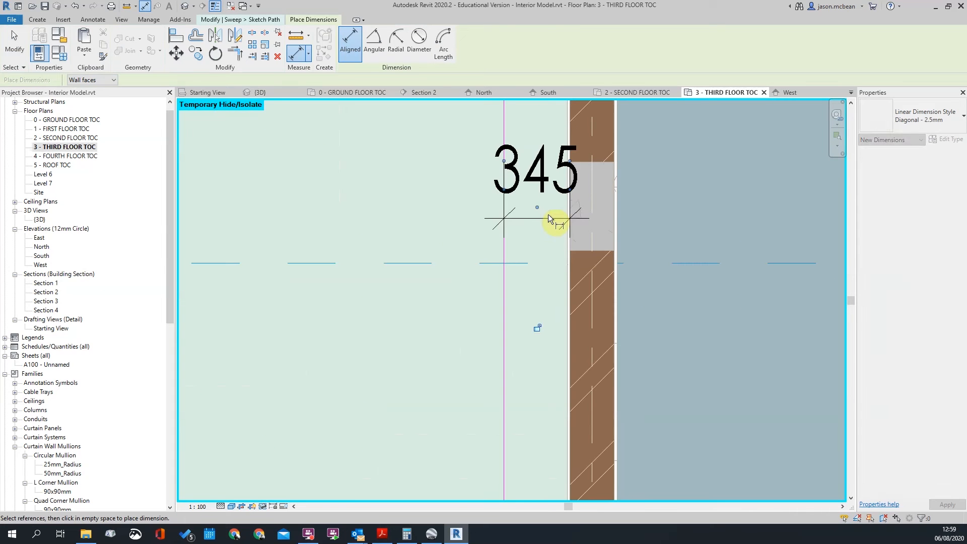
key("Escape")
key("Escape")
scroll(547, 218, "down", 3)
type("380")
key("Return")
Delete the left, right and bottom 380 helper dimensions
key("Escape")
scroll(559, 250, "down", 3)
left_click(553, 235)
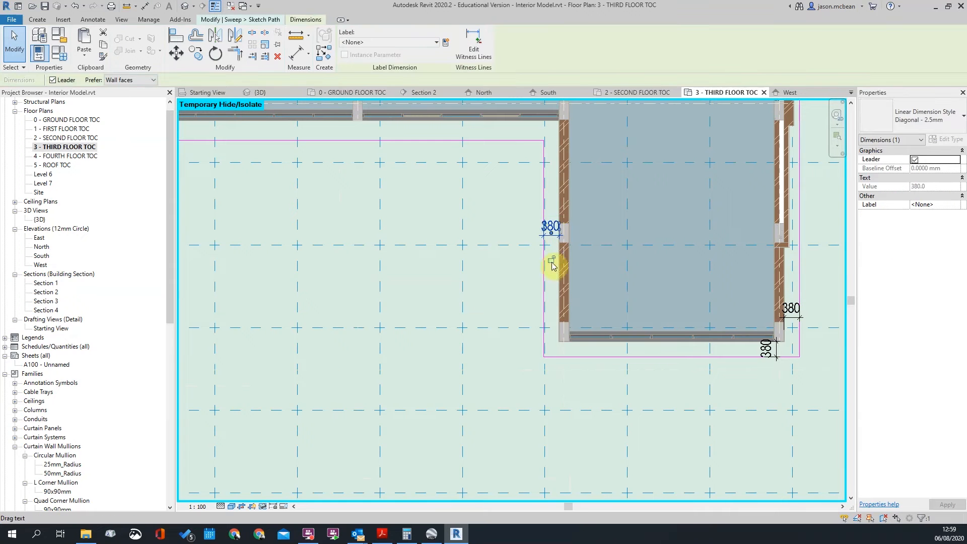
key("Delete")
left_click(797, 314)
key("Delete")
left_click(777, 350)
key("Delete")
Set the top path line's offset from the wall to 380
scroll(752, 364, "down", 3)
scroll(675, 237, "up", 3)
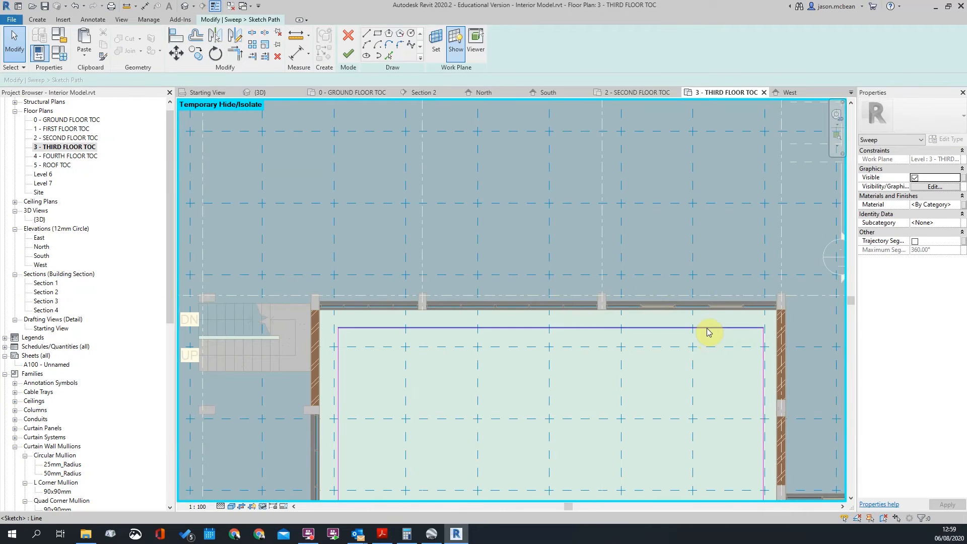
left_click(696, 329)
scroll(339, 328, "up", 3)
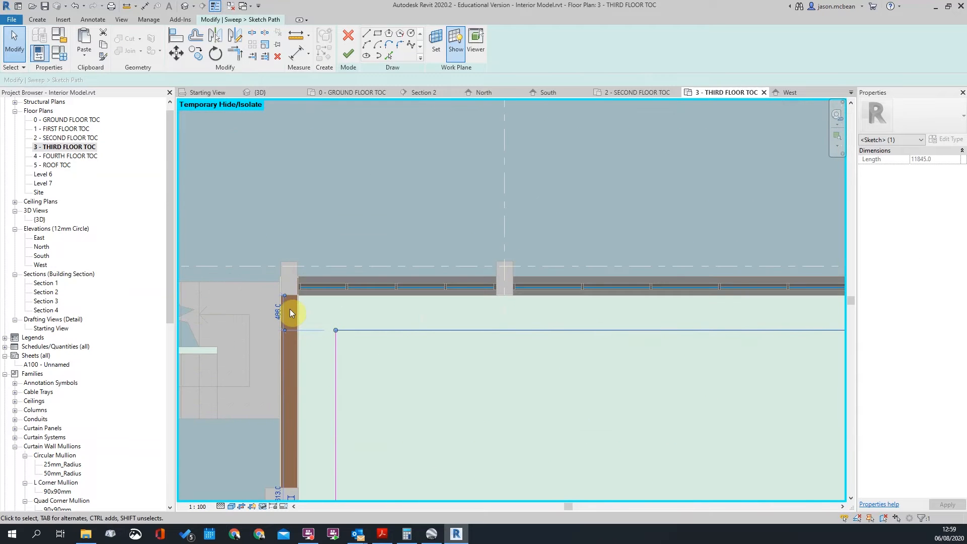
scroll(291, 302, "up", 3)
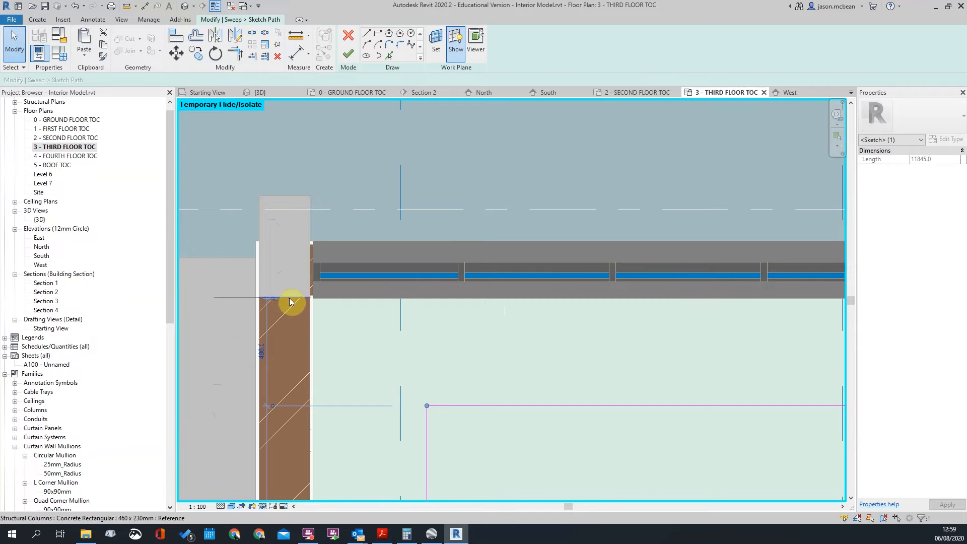
type("80")
key("Return")
Change the left vertical path line's 515 distance to a 380 offset
scroll(437, 336, "down", 4)
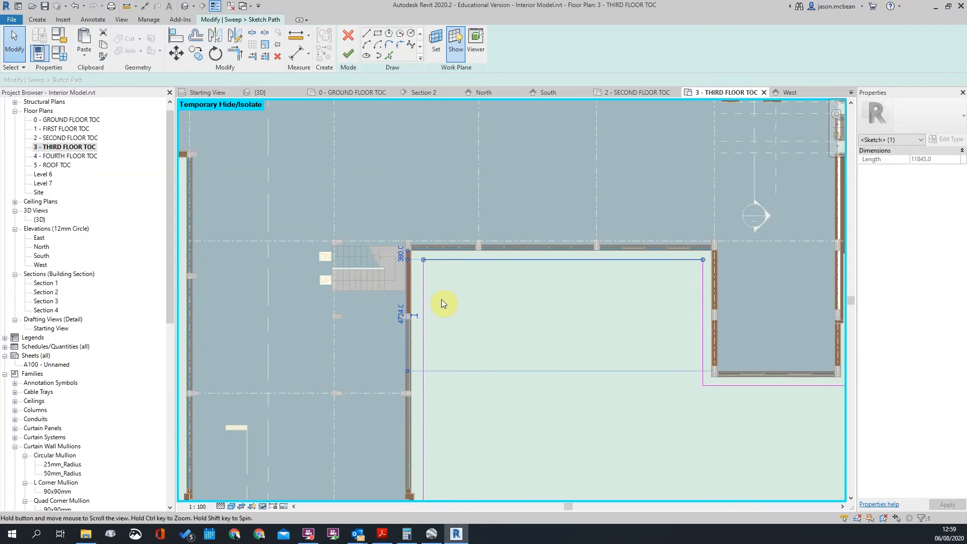
middle_click_drag(442, 299, 444, 263)
scroll(444, 263, "down", 1)
key("Escape")
middle_click_drag(436, 363, 431, 289)
scroll(431, 290, "down", 1)
scroll(431, 289, "up", 4)
left_click(420, 343)
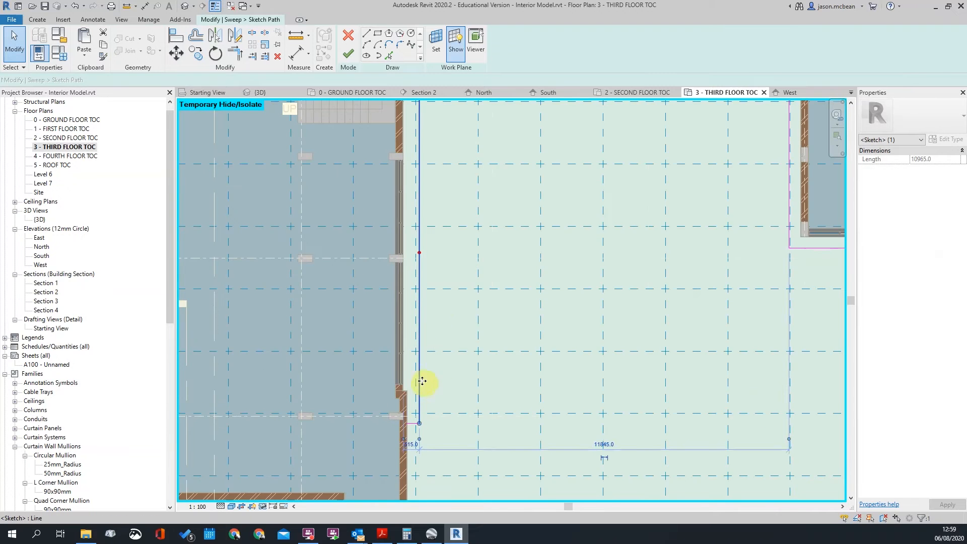
scroll(417, 421, "up", 2)
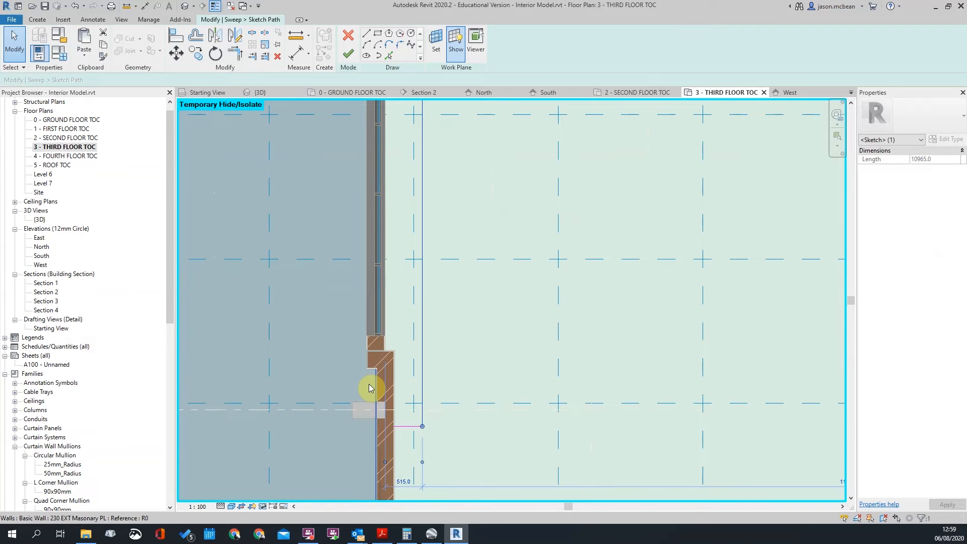
scroll(396, 402, "up", 2)
middle_click_drag(461, 437, 489, 222)
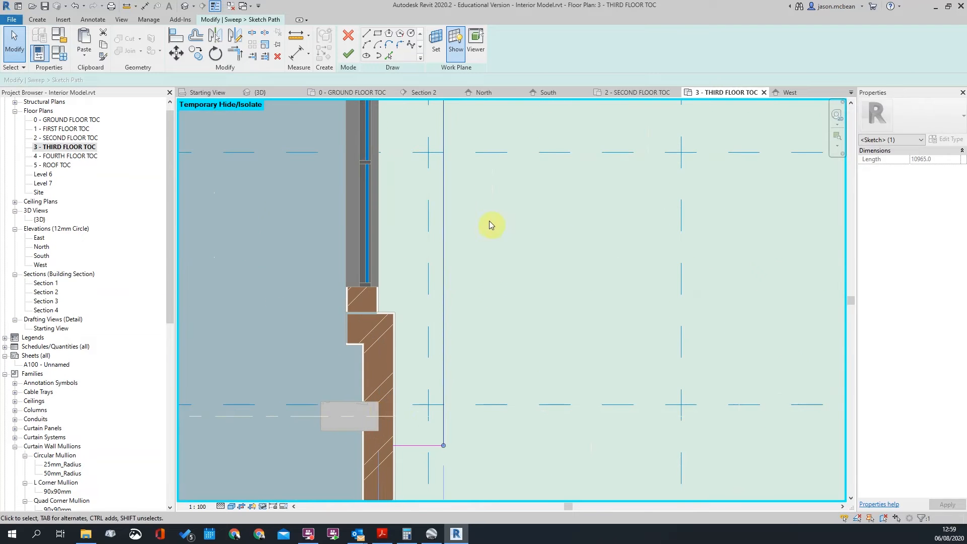
scroll(478, 333, "down", 1)
scroll(445, 340, "up", 2)
left_click(444, 336)
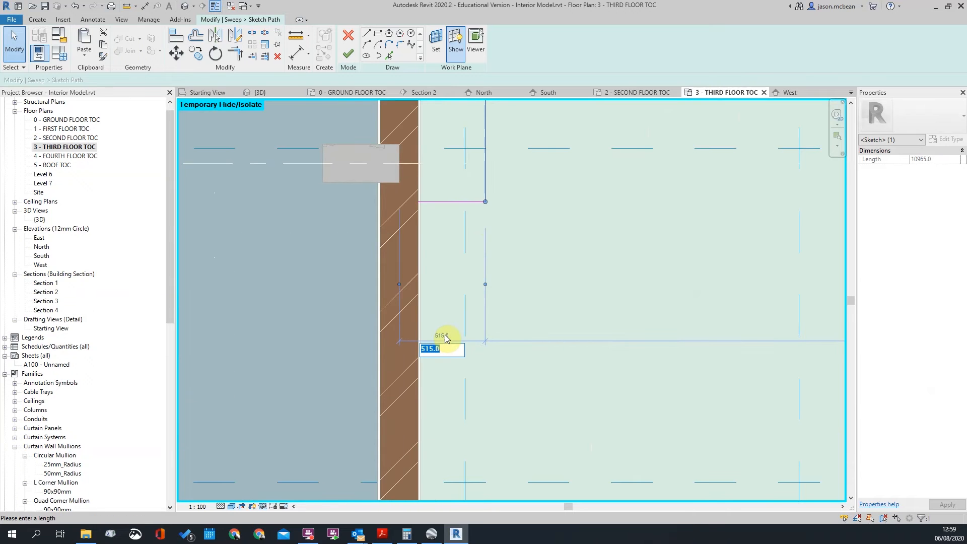
key("Return")
left_click(445, 334)
scroll(448, 332, "down", 6)
scroll(451, 294, "up", 3)
scroll(452, 353, "down", 2)
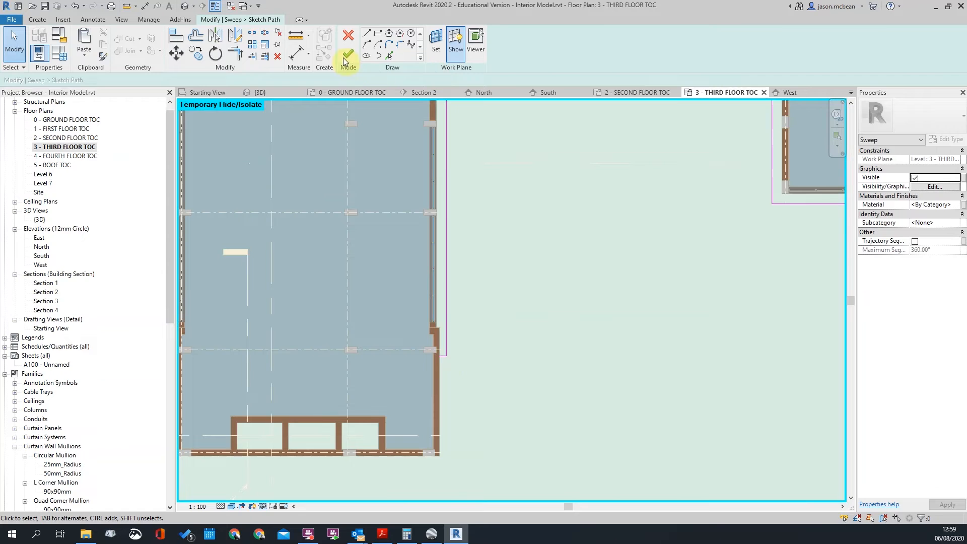
scroll(536, 222, "down", 5)
Inspect the bands in the default 3D view from right, isometric and perspective angles
scroll(530, 275, "up", 3)
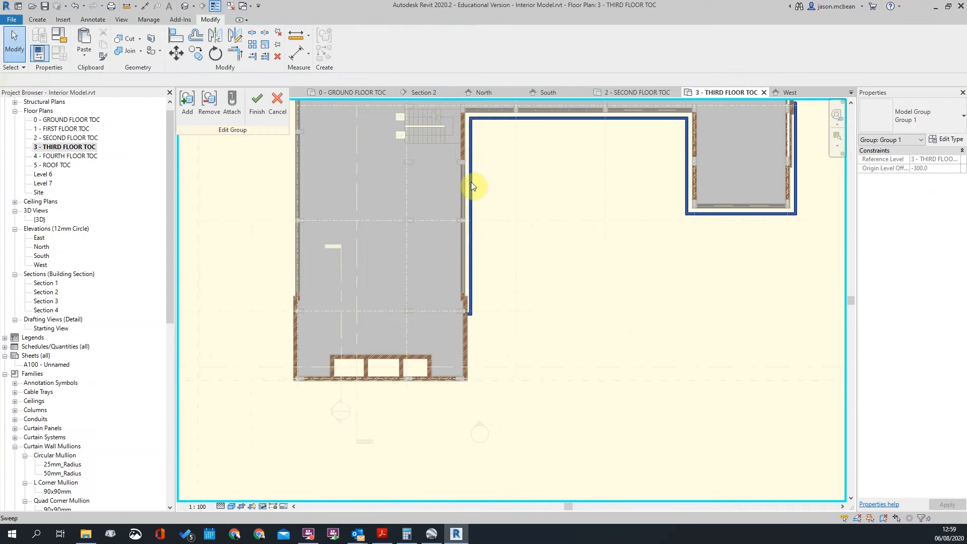
left_click(184, 6)
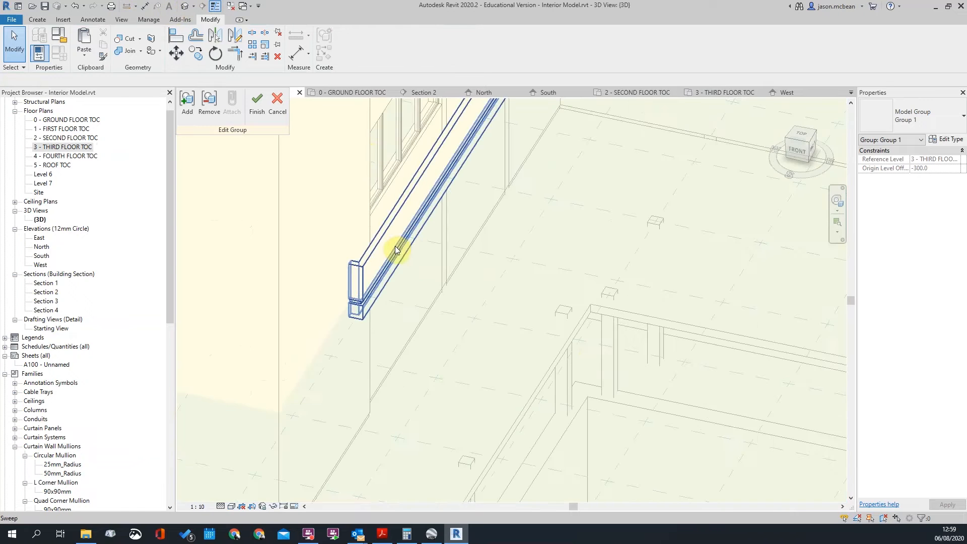
scroll(496, 283, "down", 4)
middle_click_drag(698, 372, 555, 278, "shift")
scroll(589, 248, "up", 5)
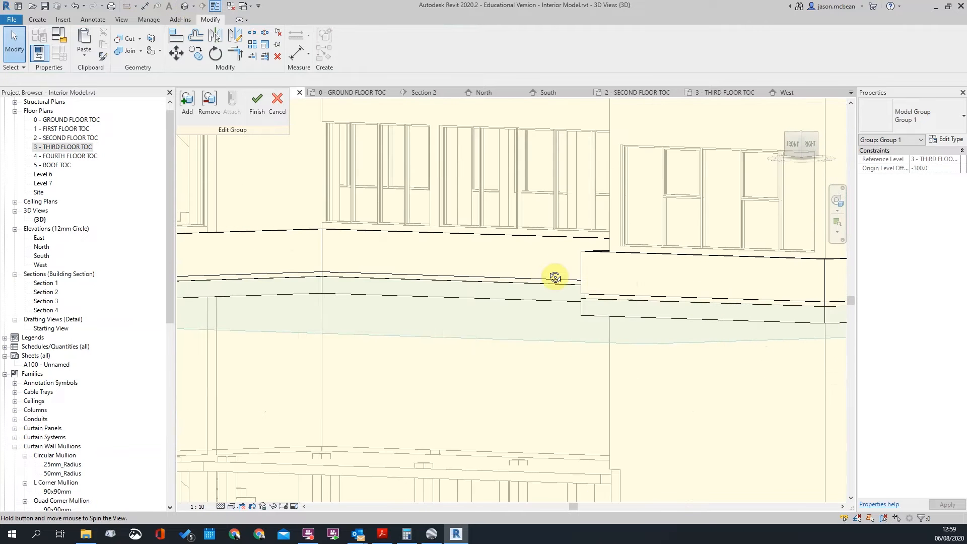
scroll(535, 261, "down", 5)
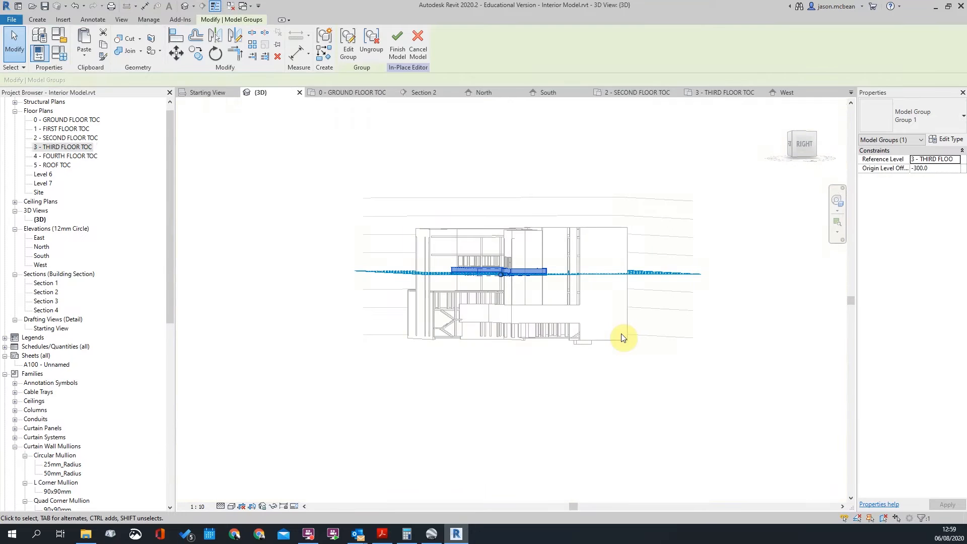
scroll(479, 227, "up", 3)
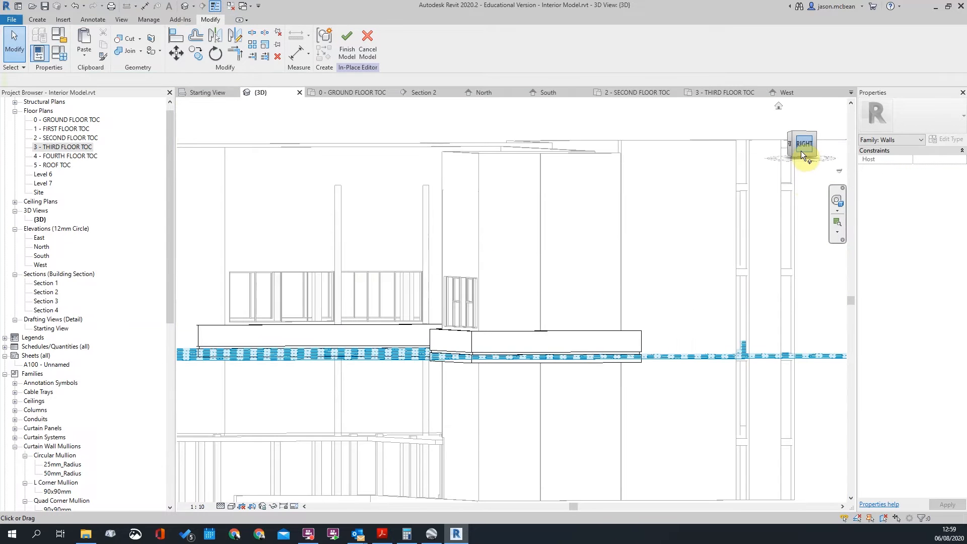
left_click(801, 150)
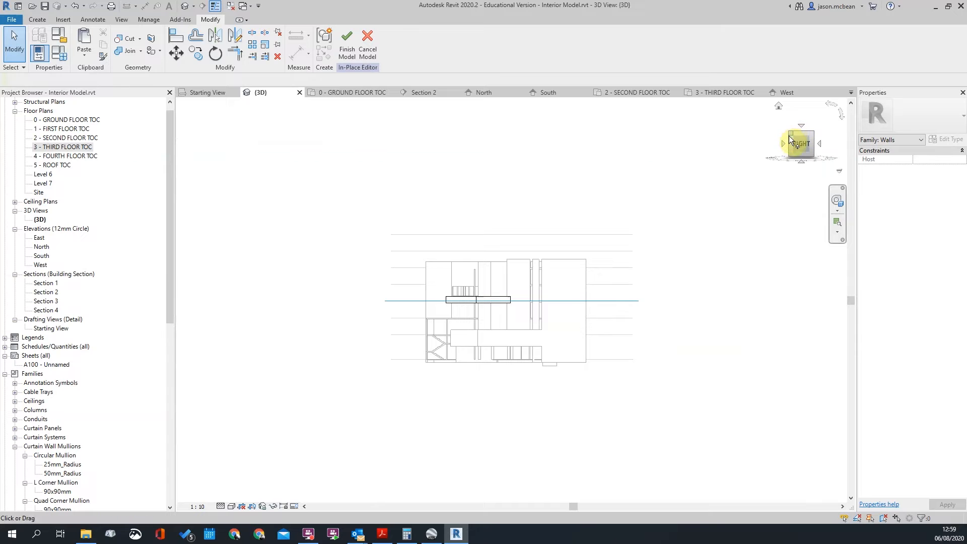
left_click(791, 133)
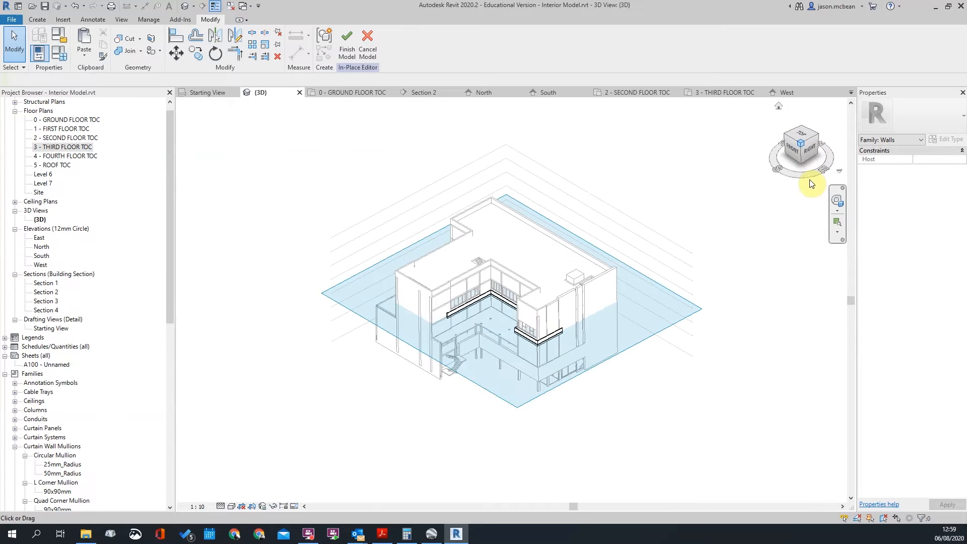
right_click(804, 157)
left_click(835, 206)
scroll(557, 363, "up", 6)
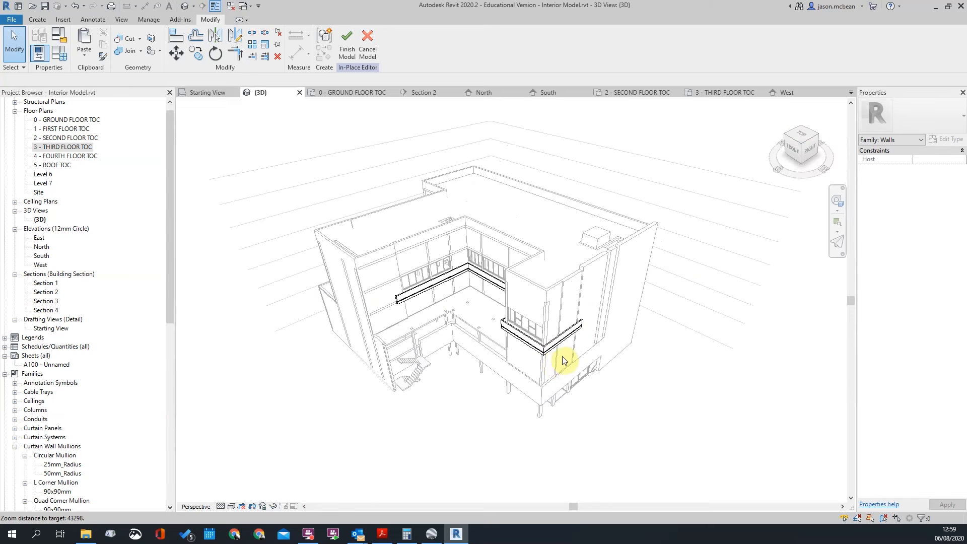
middle_click_drag(633, 436, 614, 331, "shift")
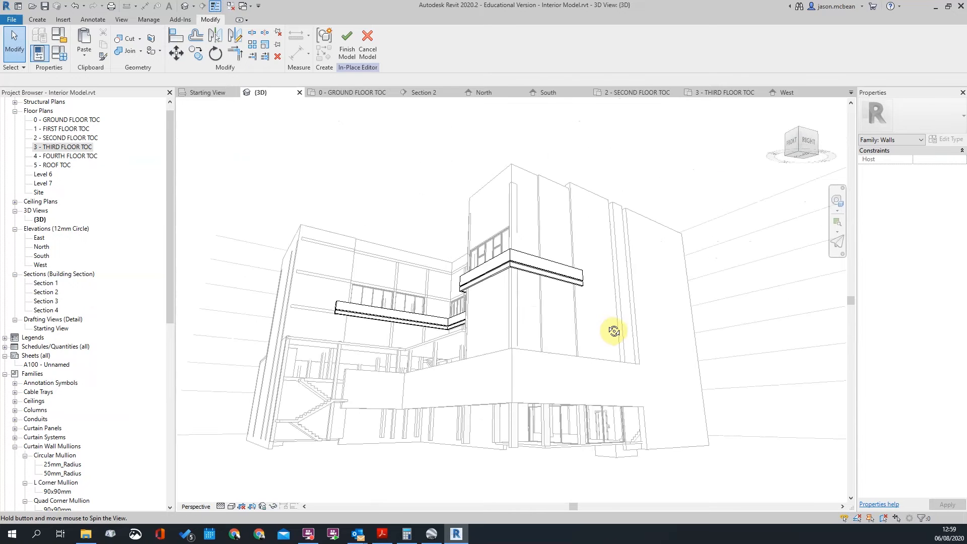
middle_click_drag(632, 370, 700, 432, "shift")
scroll(566, 328, "up", 5)
scroll(620, 189, "up", 3)
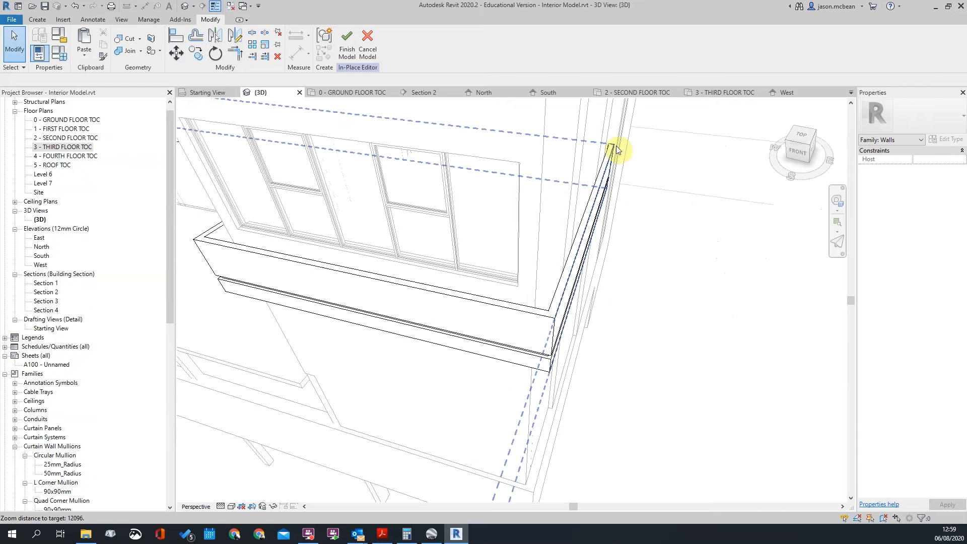
scroll(604, 136, "down", 3)
middle_click_drag(482, 233, 309, 197, "shift")
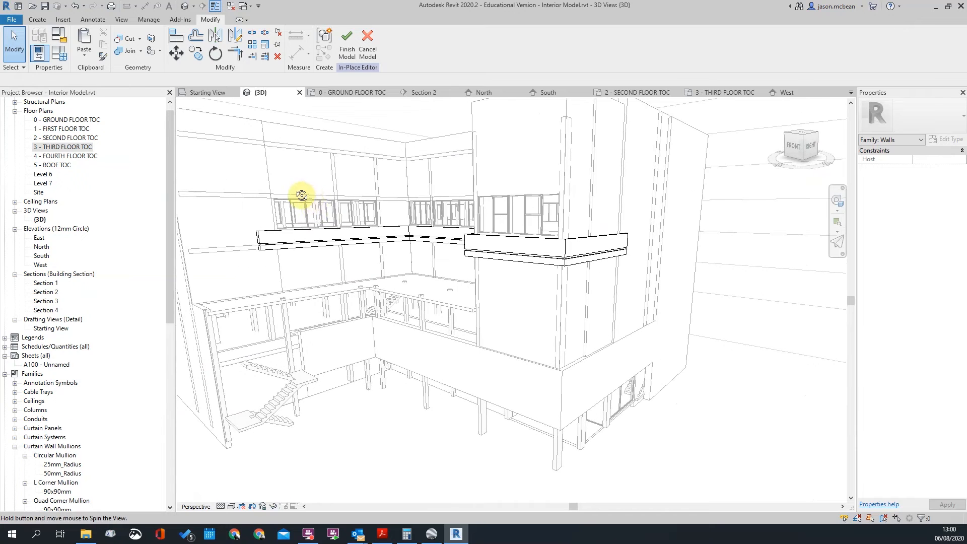
scroll(312, 208, "down", 5)
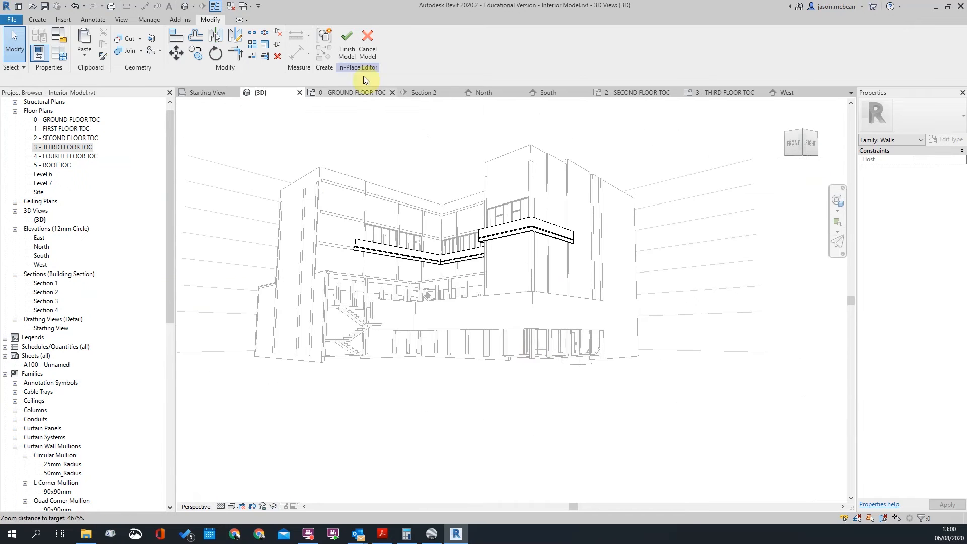
Finish the in-place balcony model and compare it with the real building in Google Earth
left_click(354, 46)
middle_click_drag(626, 309, 643, 323, "shift")
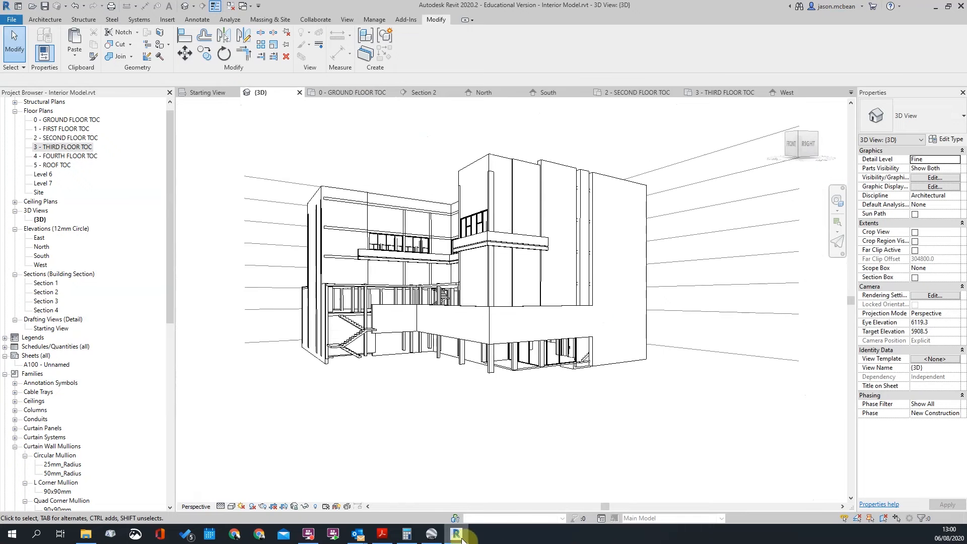
left_click(432, 535)
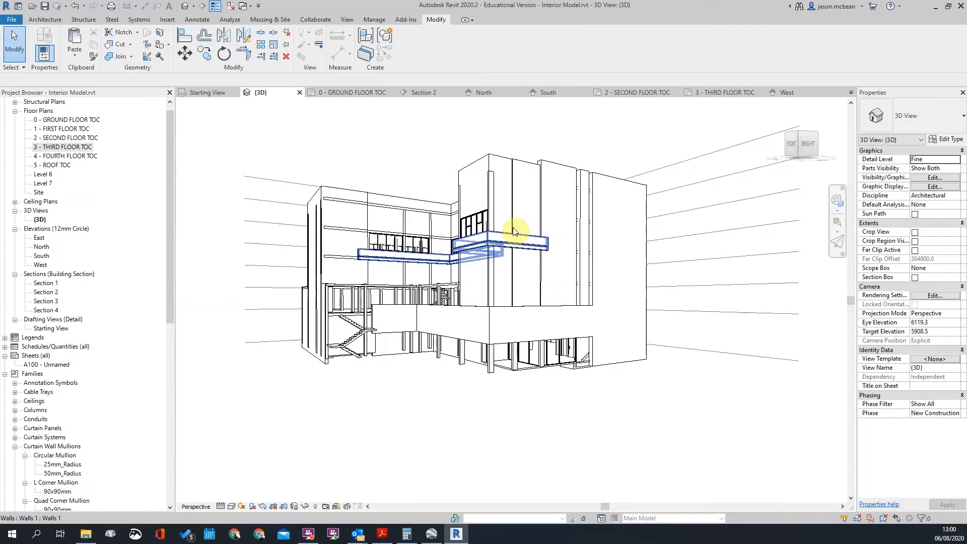
scroll(614, 232, "up", 5)
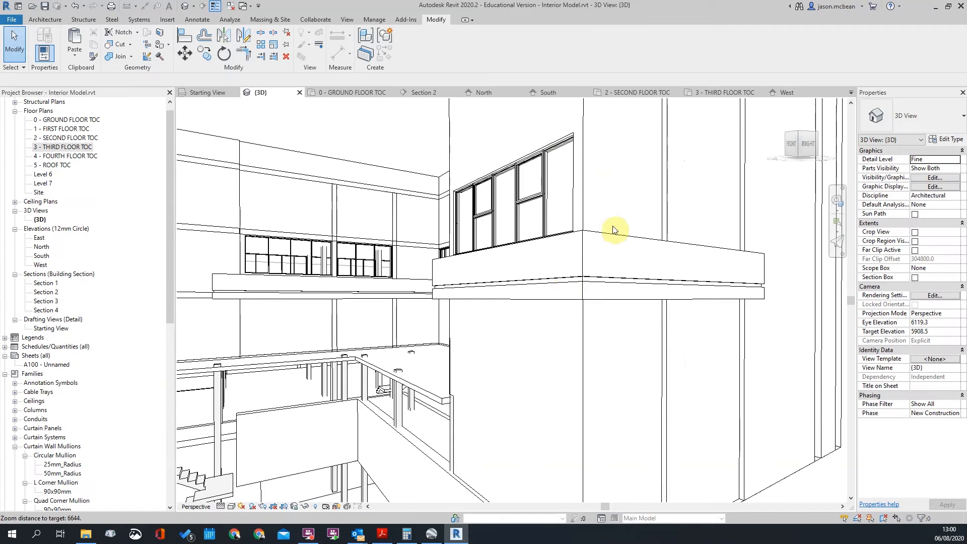
Select the third-floor band, reopen it with Edit In-Place, edit Group 1, and select the sweep
scroll(613, 232, "up", 2)
left_click(552, 277)
scroll(551, 278, "down", 3)
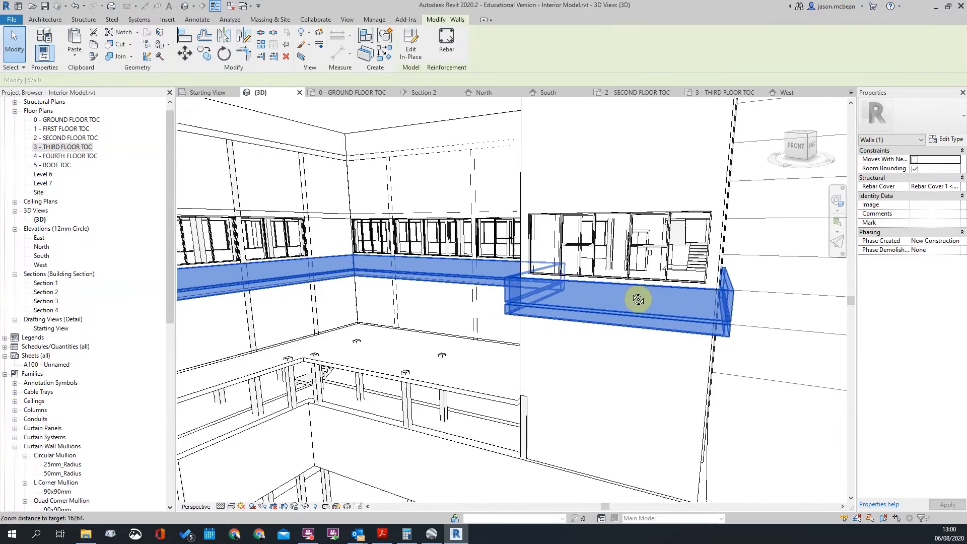
scroll(528, 337, "up", 2)
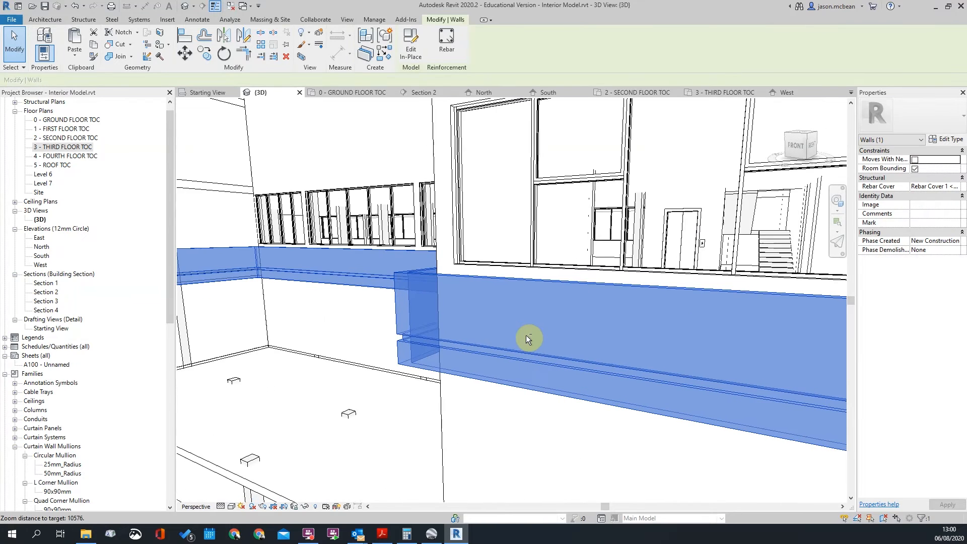
middle_click_drag(526, 335, 550, 302, "shift")
scroll(551, 302, "down", 4)
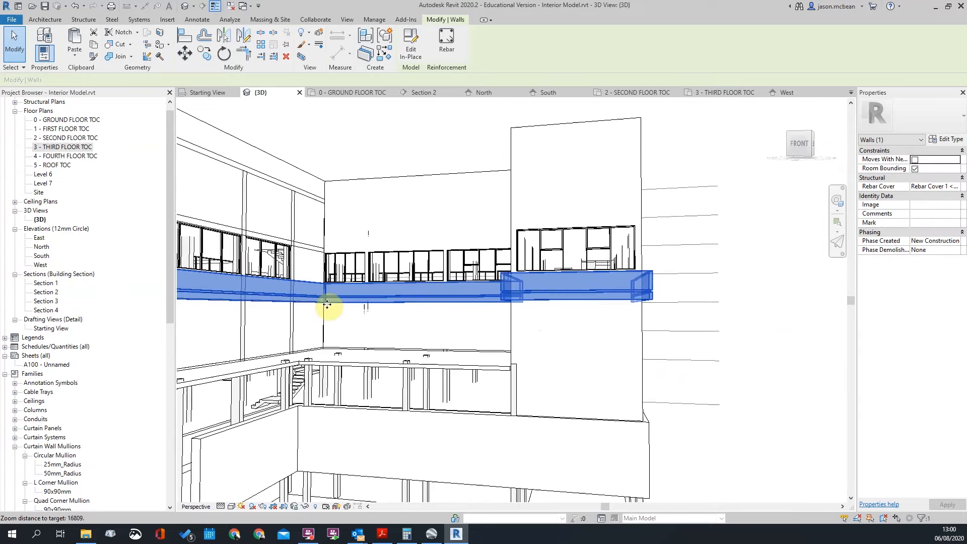
scroll(551, 302, "up", 2)
left_click(405, 45)
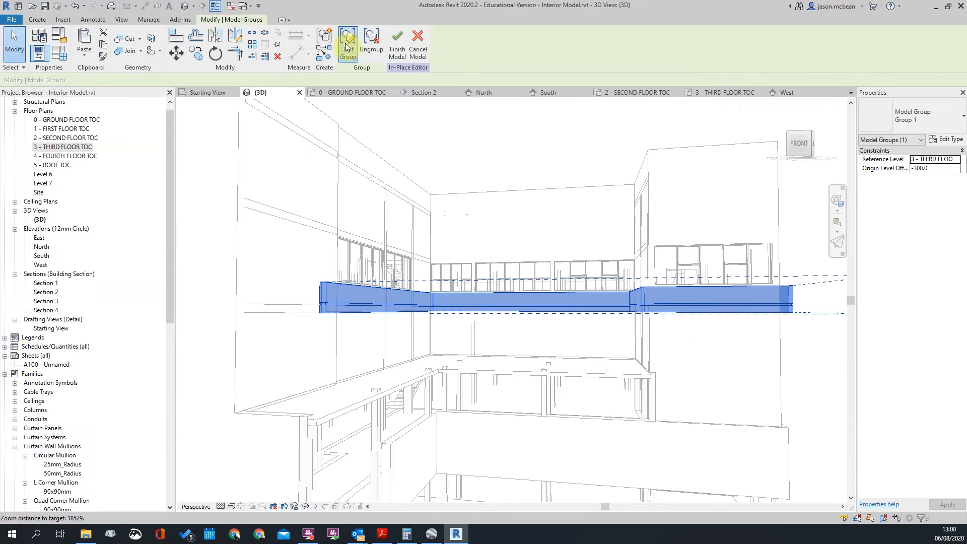
left_click(347, 47)
scroll(334, 289, "up", 3)
left_click(342, 278)
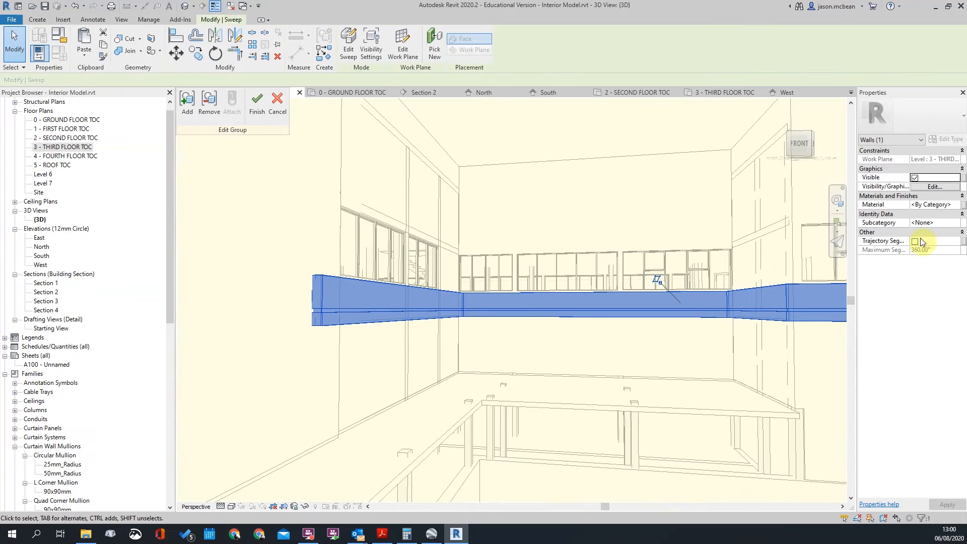
Raise the sweep profile's height from 850 to 935 and finish the profile and sweep edits
left_click(345, 34)
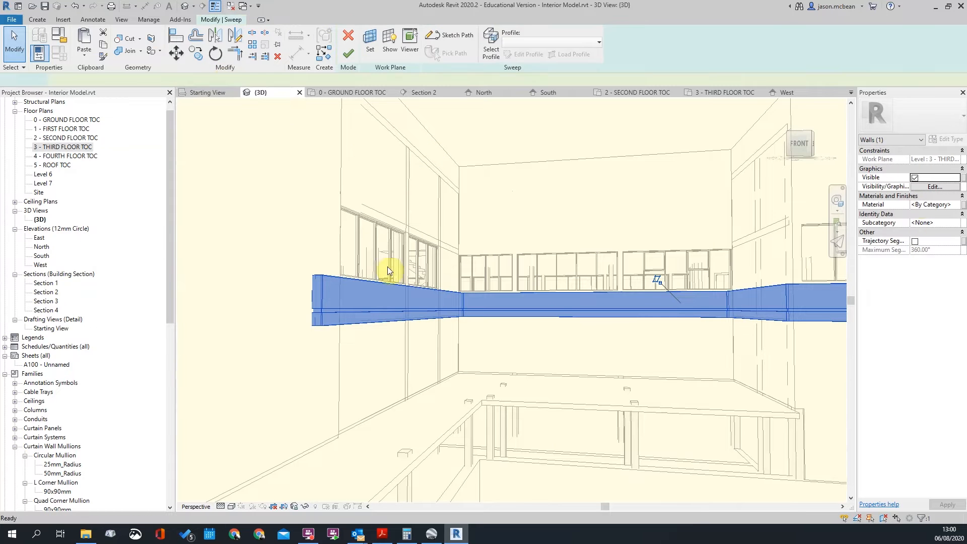
left_click(528, 54)
scroll(428, 292, "up", 3)
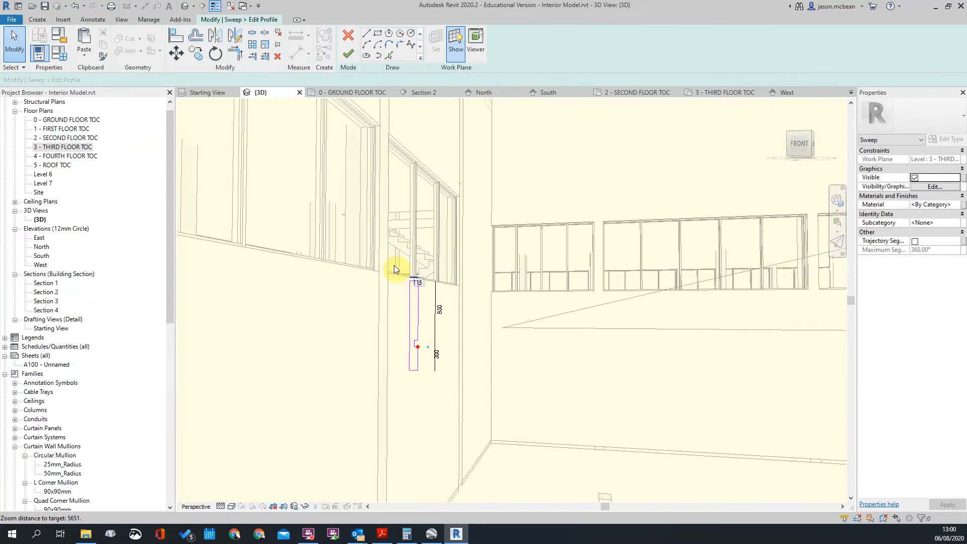
scroll(400, 270, "up", 3)
left_click(452, 343)
left_click(452, 341)
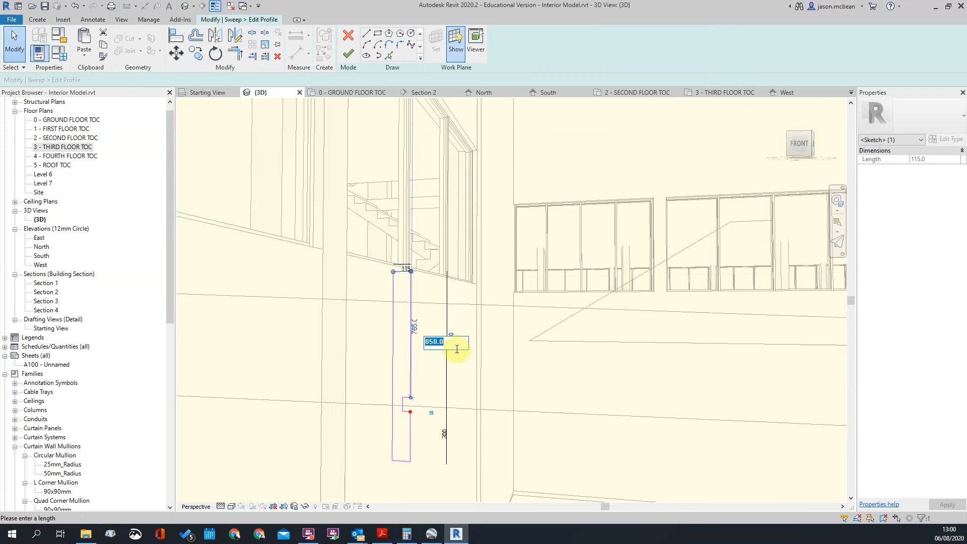
type("=")
left_click(459, 342)
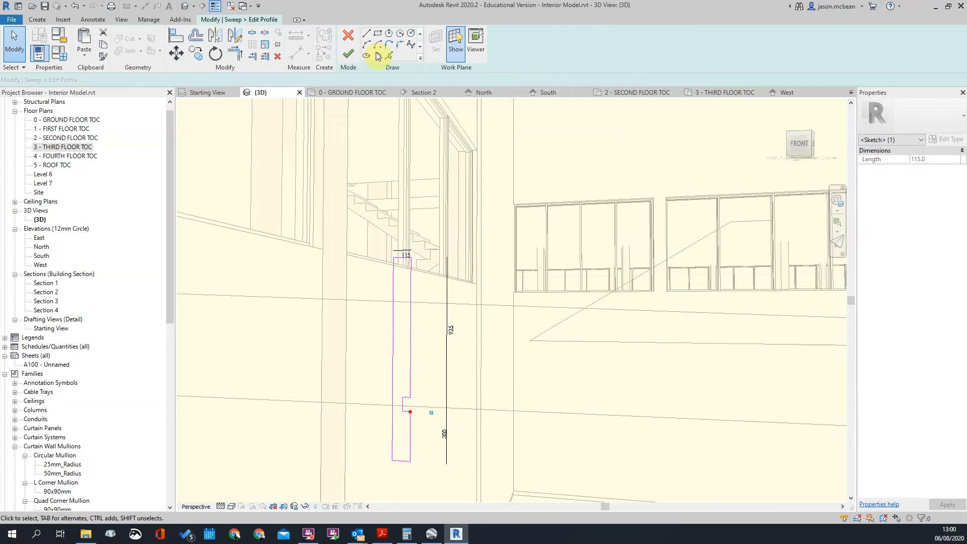
left_click(348, 53)
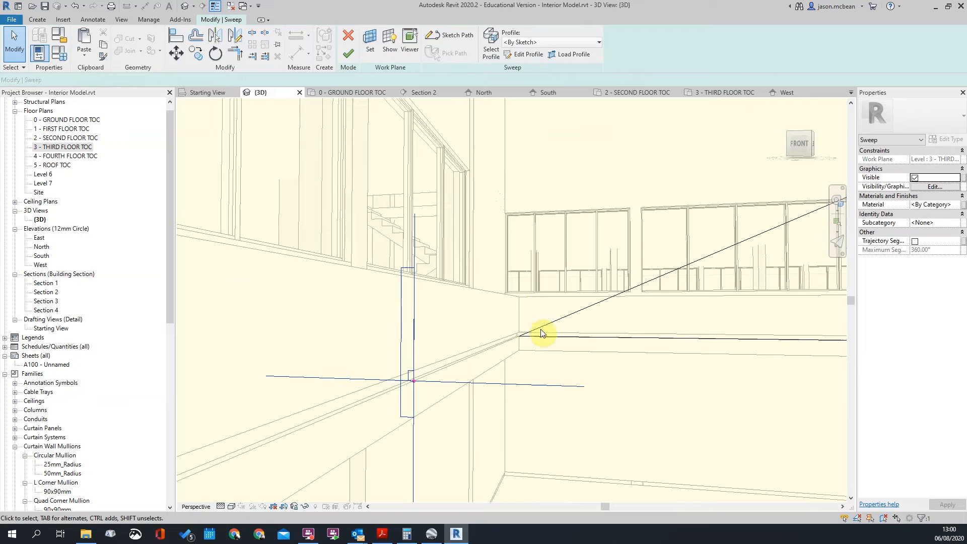
left_click(349, 53)
scroll(579, 356, "down", 2)
Orbit around the third floor to check the taller balcony band sweep
middle_click_drag(530, 317, 367, 320, "shift")
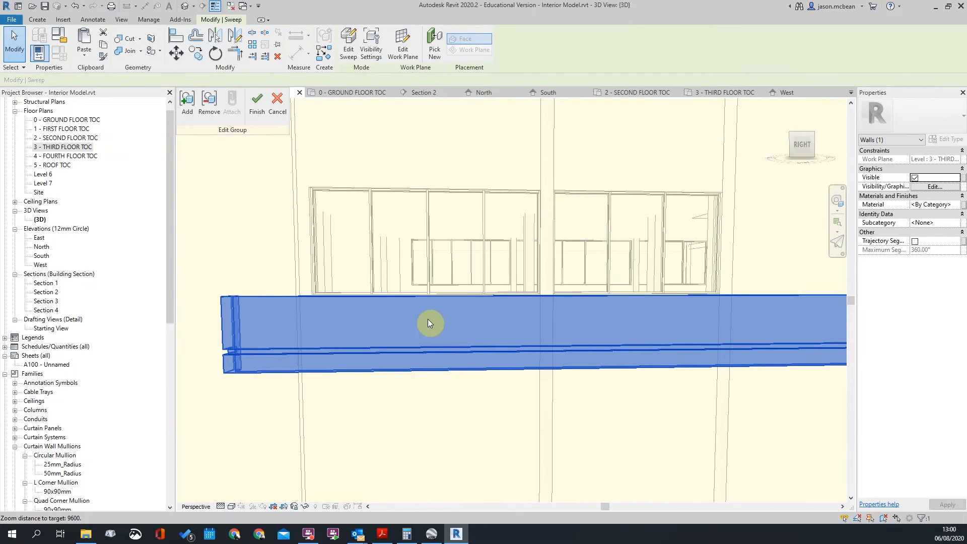
scroll(428, 319, "down", 2)
middle_click_drag(429, 323, 745, 407, "shift")
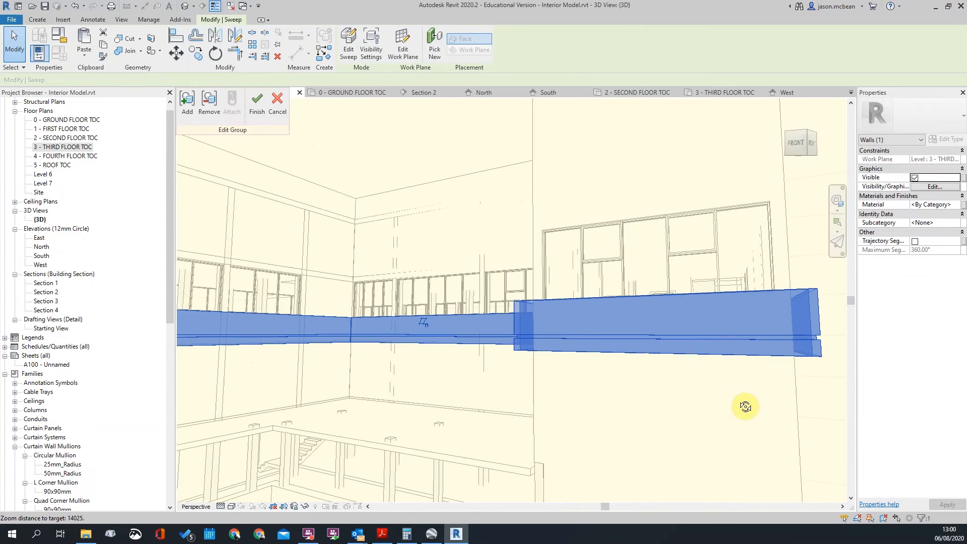
left_click(551, 328)
scroll(550, 327, "down", 2)
middle_click_drag(676, 327, 798, 373, "shift")
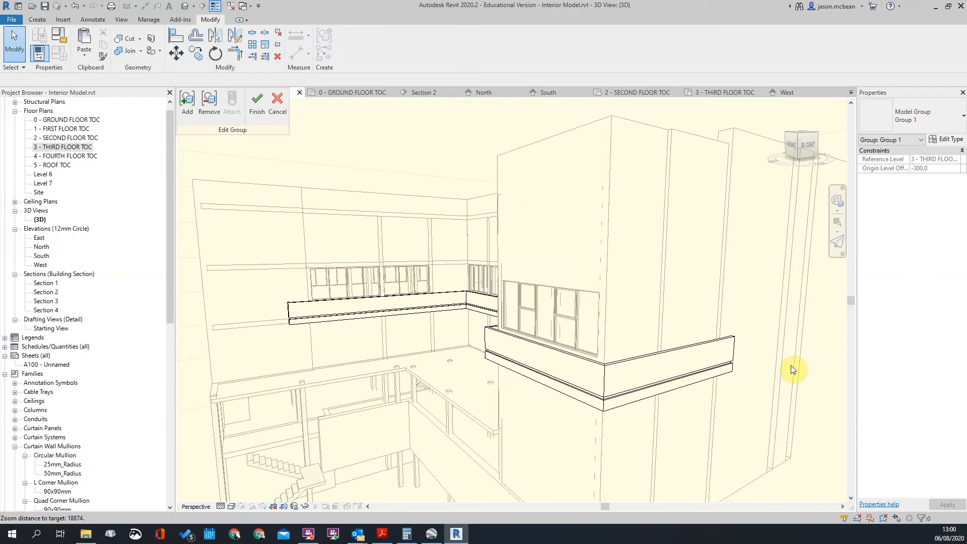
scroll(716, 325, "up", 5)
scroll(716, 352, "down", 4)
middle_click_drag(614, 373, 615, 390, "shift")
scroll(412, 376, "down", 8)
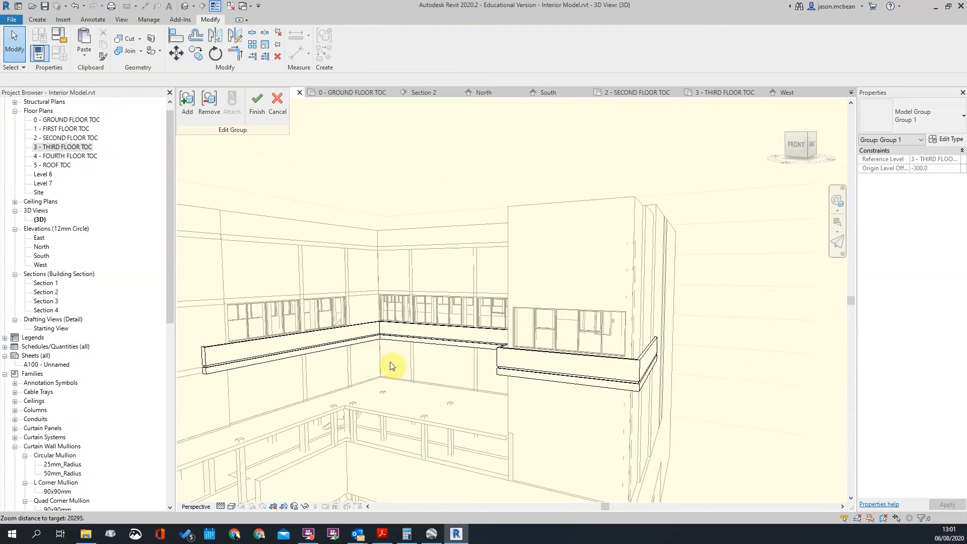
left_click(308, 357)
left_click(780, 408)
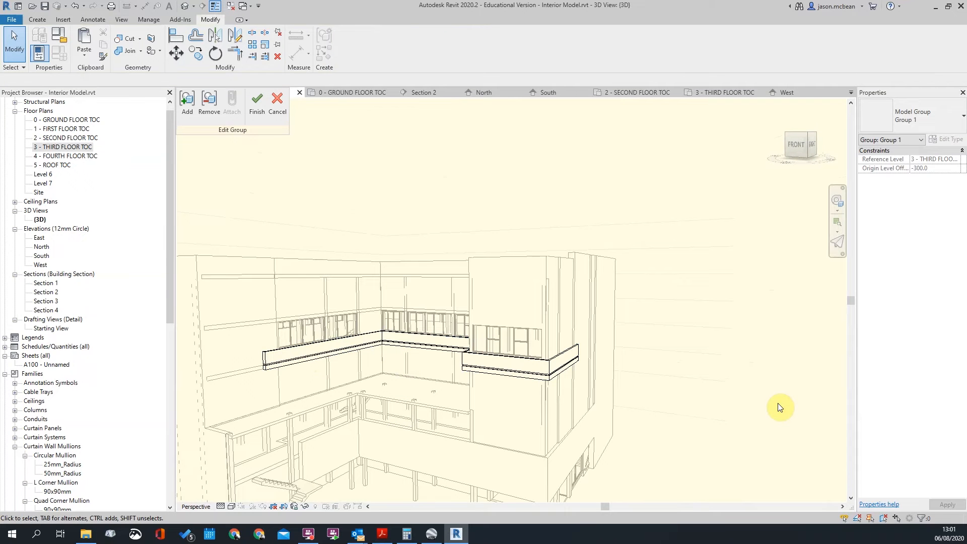
Finish editing Group 1 and select the balcony band group
left_click(257, 103)
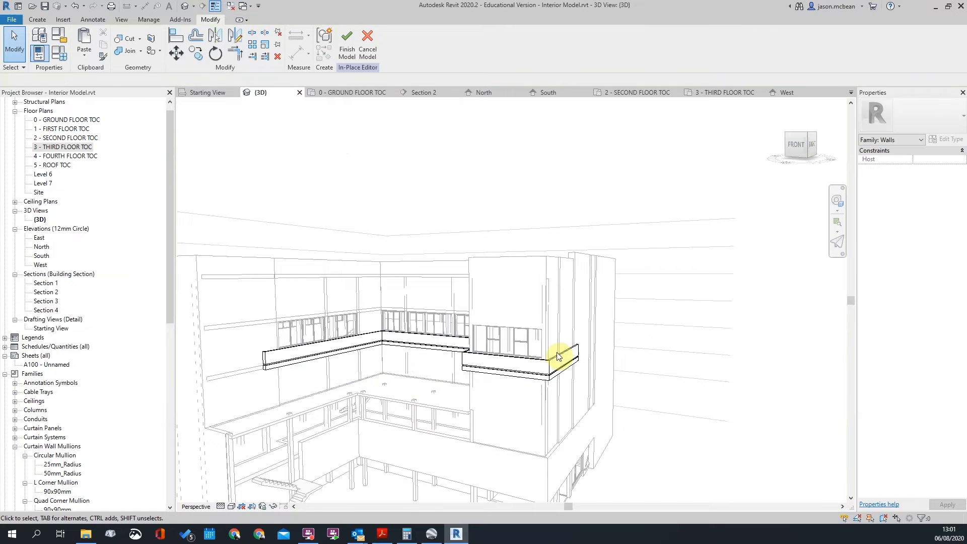
scroll(453, 345, "up", 2)
left_click(450, 343)
middle_click_drag(730, 330, 233, 297, "shift")
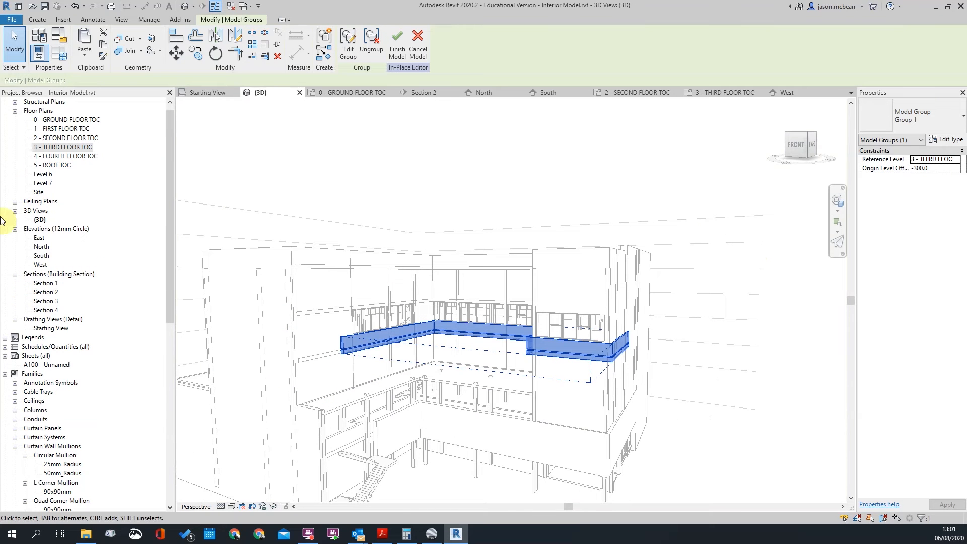
In the South elevation, move the band group from the third floor up to Fourth Floor
double_click(44, 257)
scroll(673, 291, "down", 2)
middle_click_drag(736, 354, 483, 351)
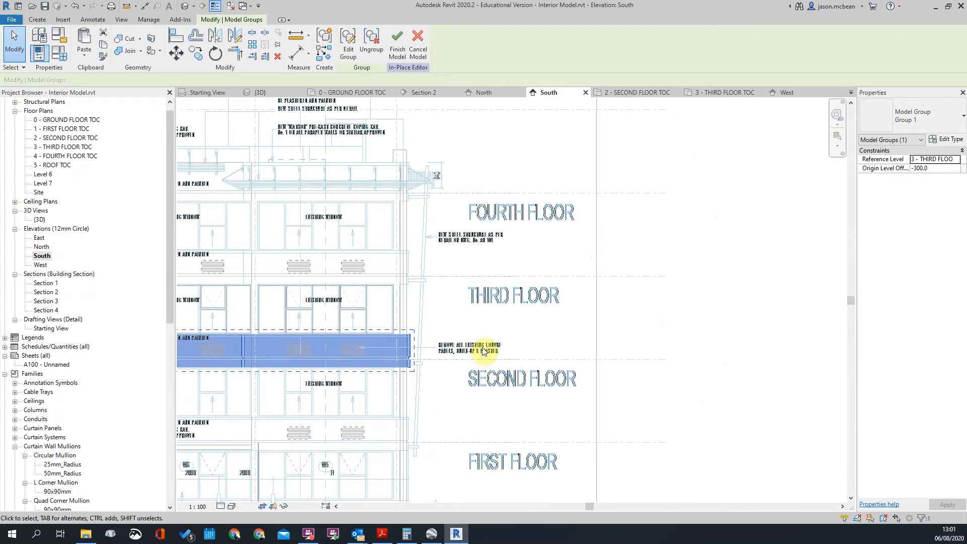
left_click(196, 53)
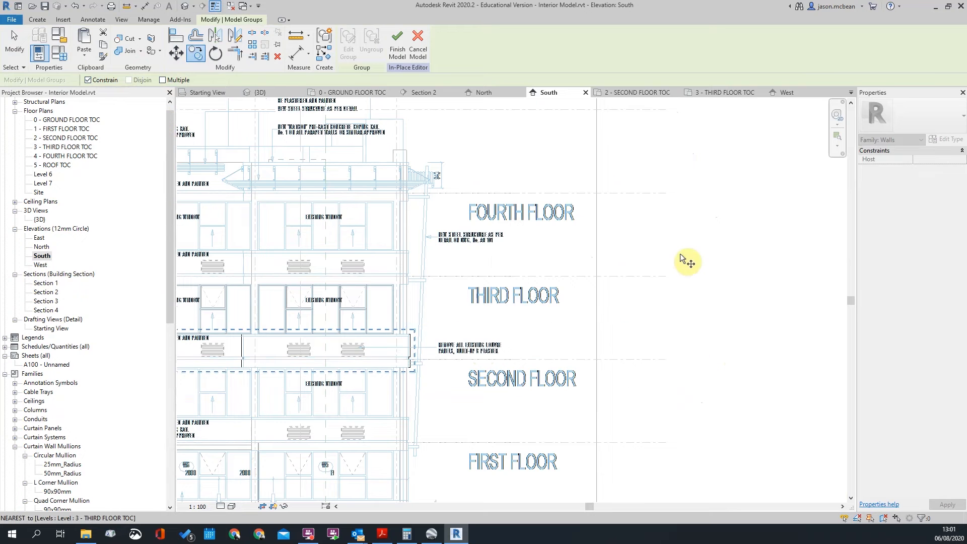
scroll(652, 324, "down", 6)
scroll(378, 281, "up", 2)
scroll(796, 284, "up", 5)
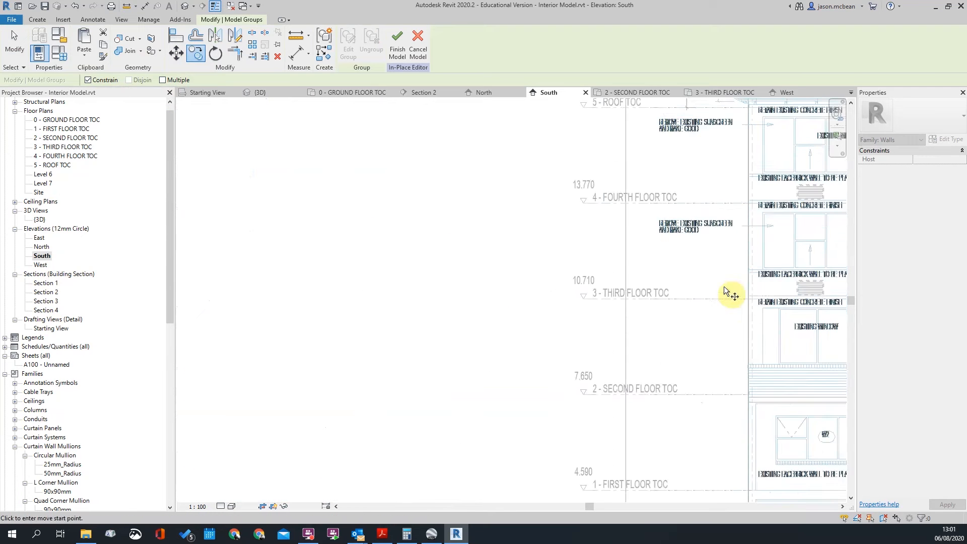
middle_click_drag(690, 354, 372, 283)
scroll(373, 285, "down", 4)
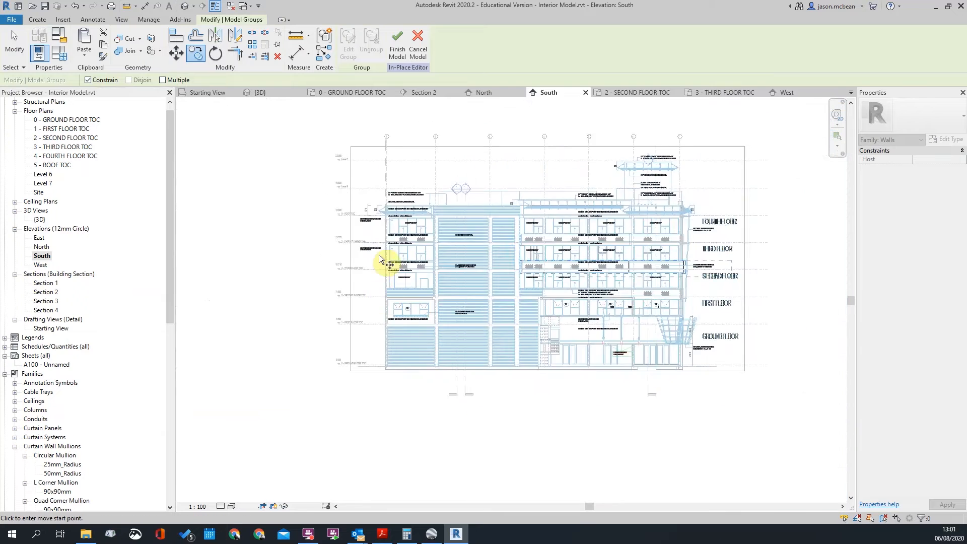
scroll(378, 259, "up", 2)
left_click(369, 285)
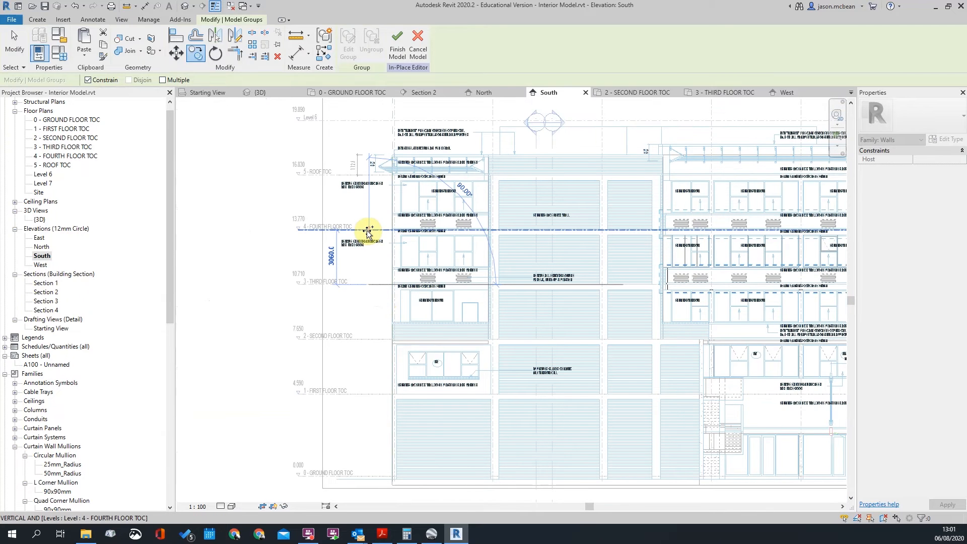
left_click(368, 234)
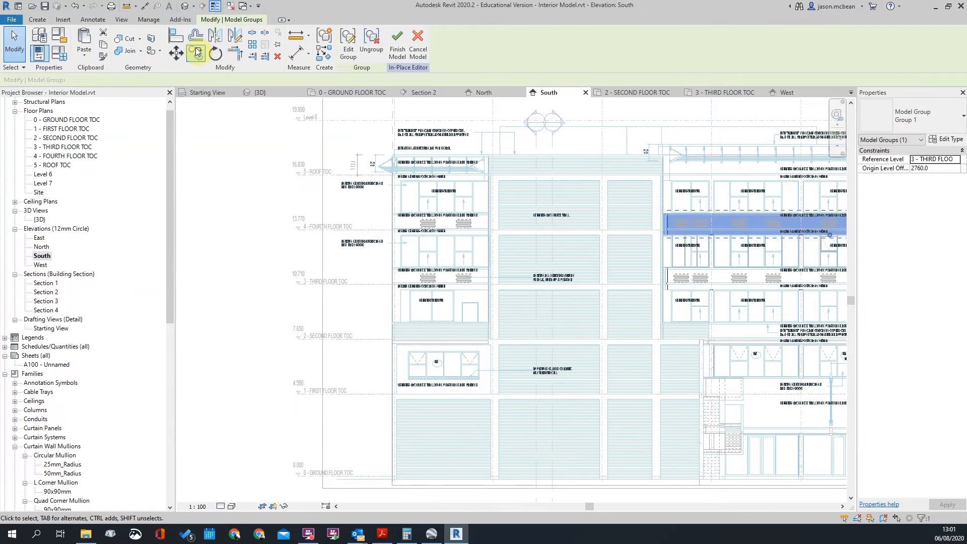
Copy the band group from the fourth floor up to the Roof level
left_click(198, 52)
left_click(368, 230)
scroll(366, 166, "up", 3)
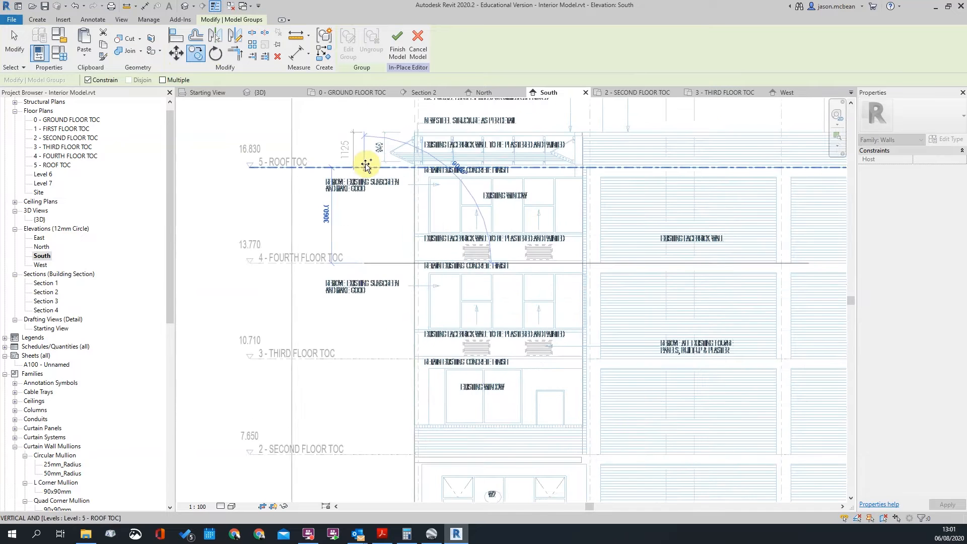
left_click(367, 166)
scroll(340, 256, "down", 5)
key("Escape")
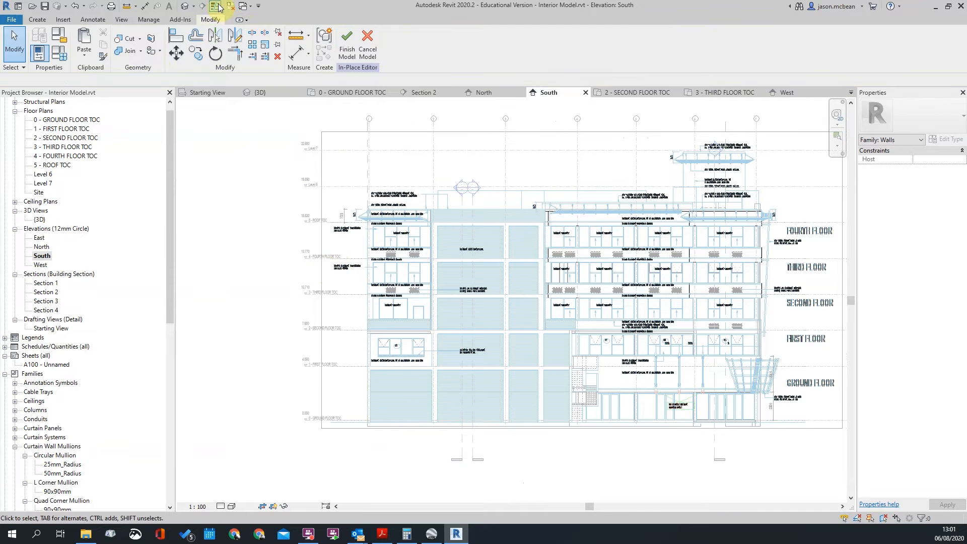
Inspect the stacked band groups in the 3D view and finish the in-place model
left_click(185, 11)
middle_click_drag(794, 378, 663, 388, "shift")
scroll(514, 312, "down", 3)
middle_click_drag(514, 312, 727, 339, "shift")
scroll(331, 309, "up", 3)
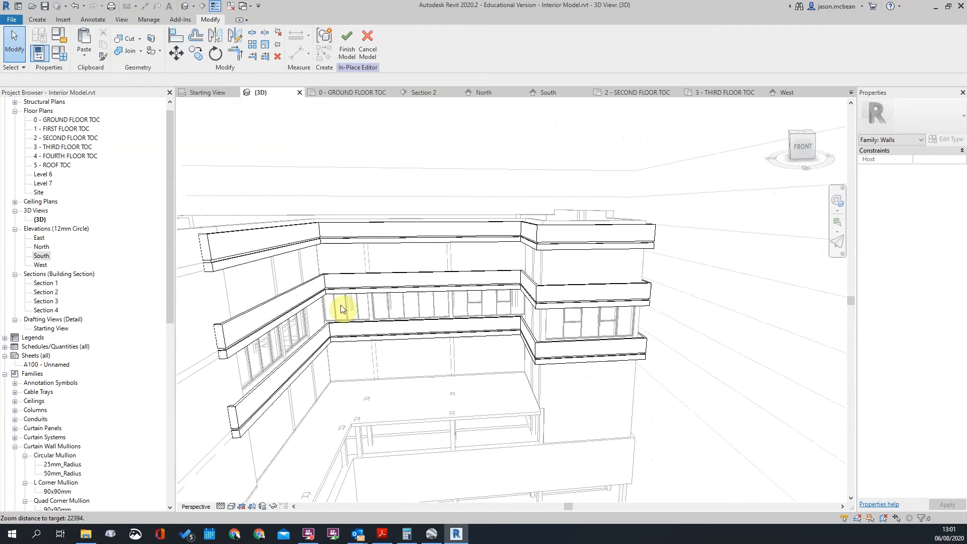
scroll(463, 300, "down", 3)
middle_click_drag(463, 301, 509, 375, "shift")
middle_click_drag(434, 370, 440, 326, "shift")
scroll(460, 263, "up", 2)
left_click(438, 259)
scroll(427, 272, "up", 3)
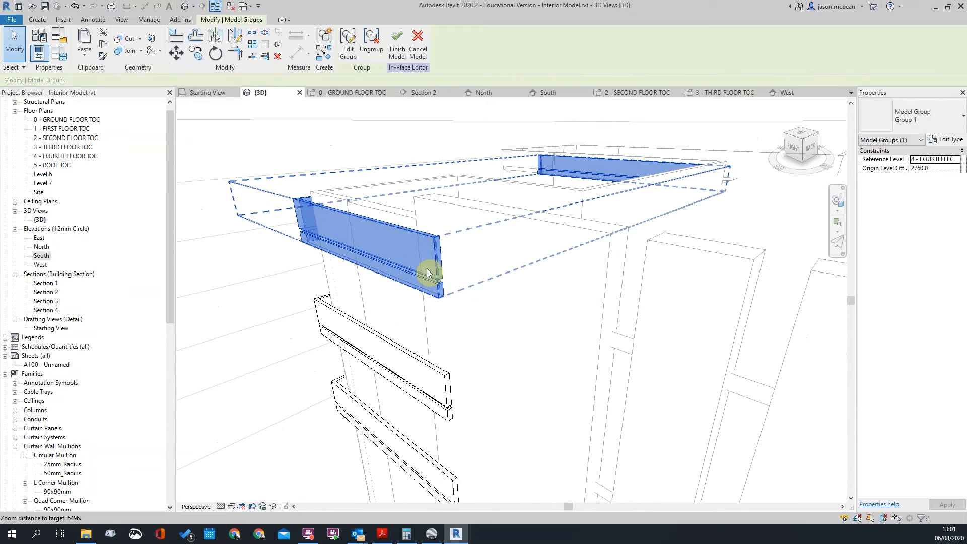
scroll(427, 273, "down", 5)
middle_click_drag(428, 273, 532, 304, "shift")
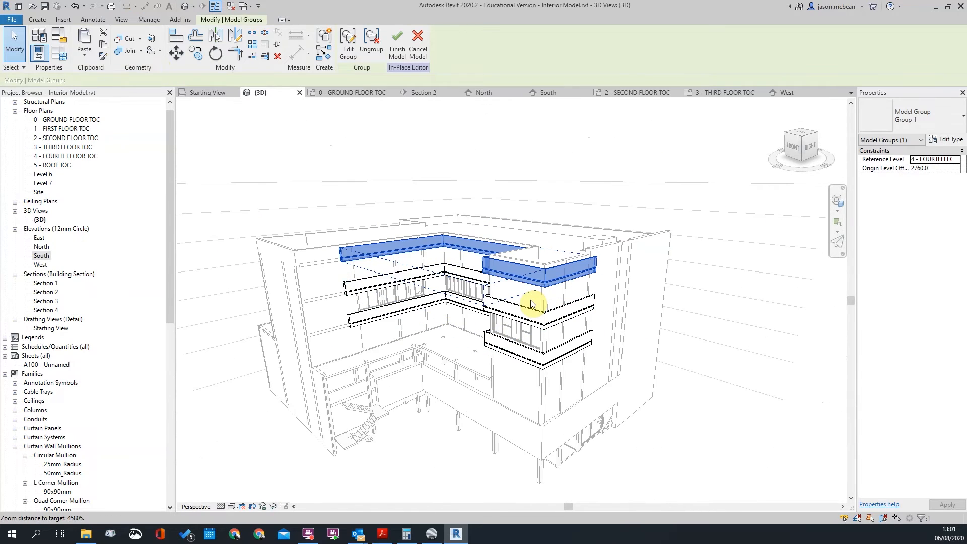
left_click(557, 352)
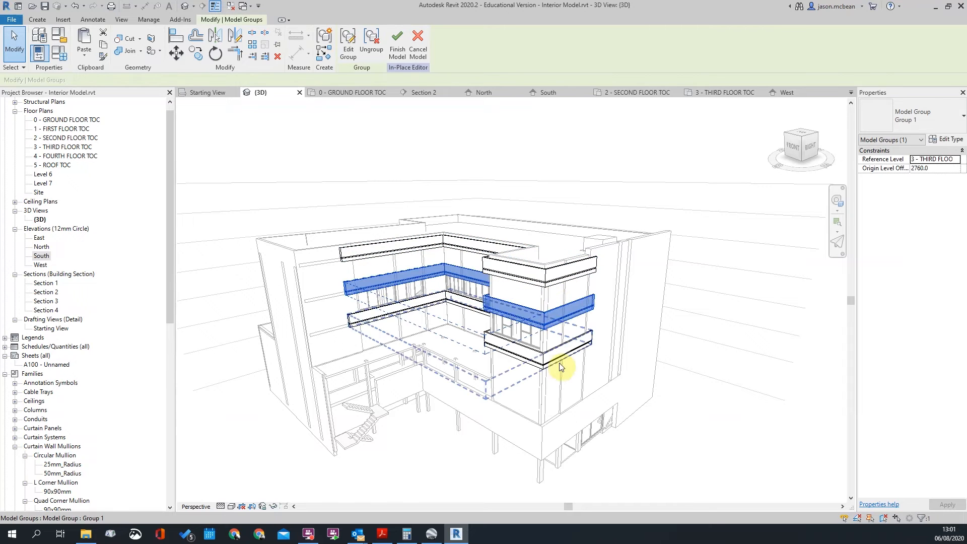
left_click(789, 240)
middle_click_drag(660, 125, 497, 255, "shift")
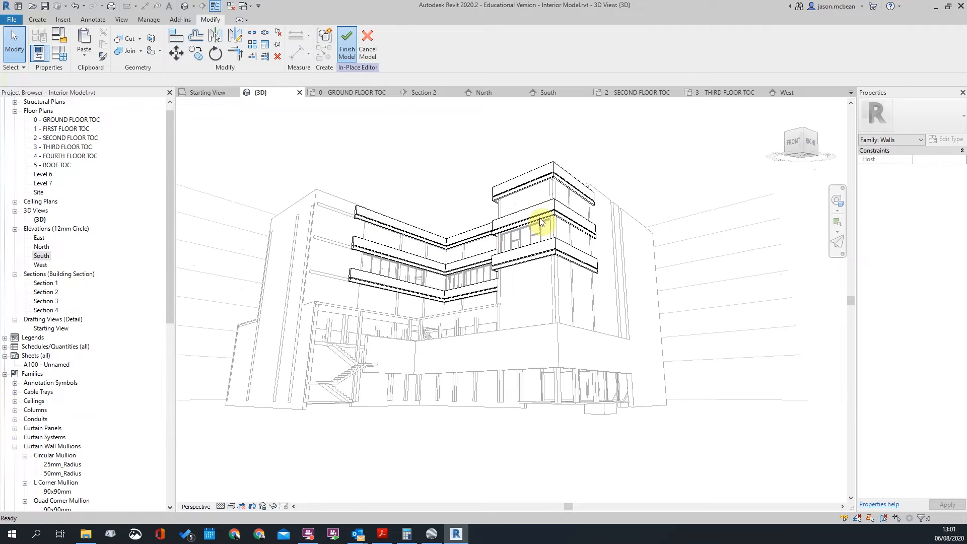
left_click(573, 179)
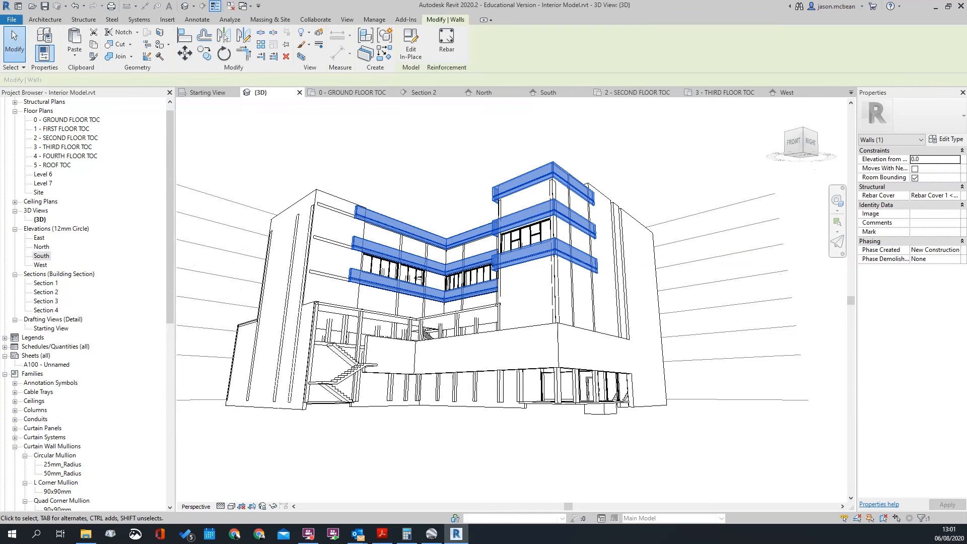
Check the band wall's type properties, then select the balcony band wall
left_click(942, 141)
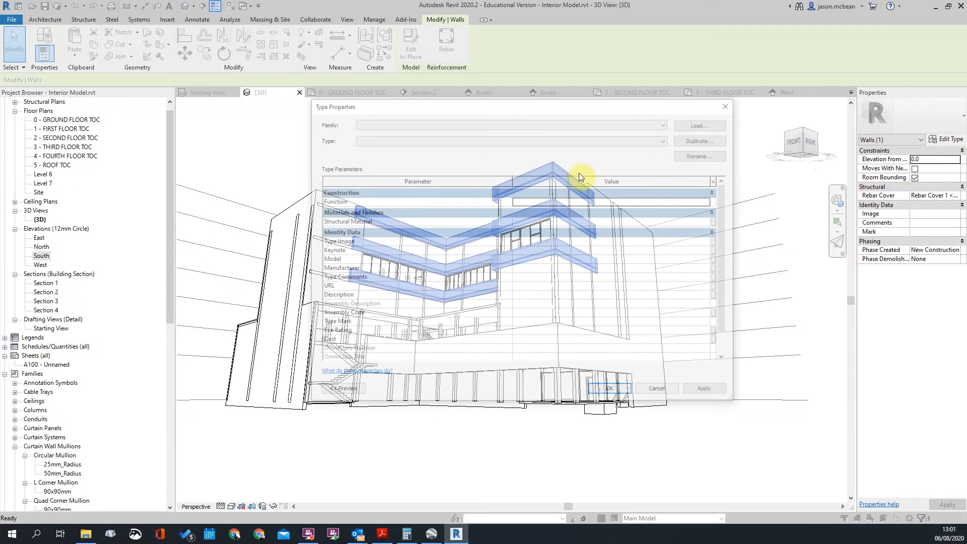
left_click(346, 165)
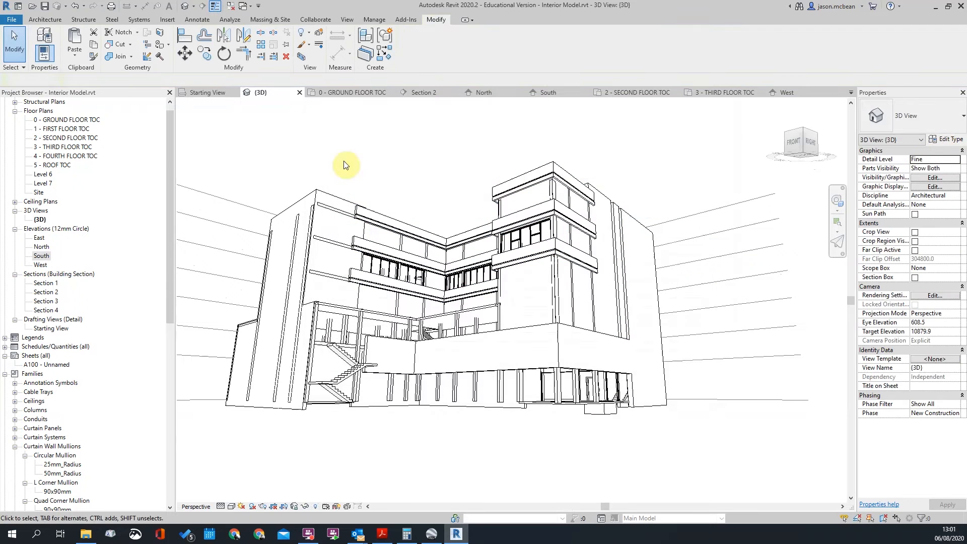
left_click(510, 185)
scroll(65, 476, "down", 12)
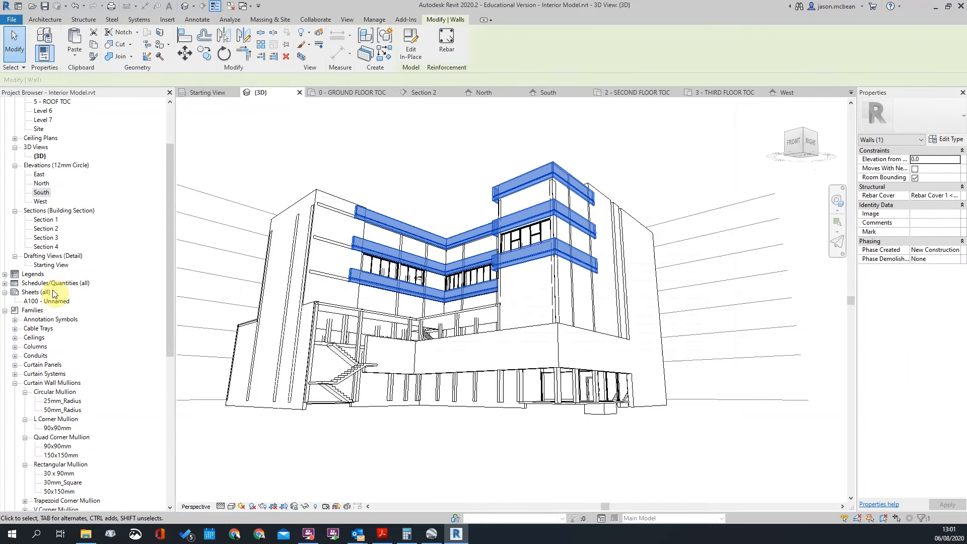
scroll(65, 456, "down", 1)
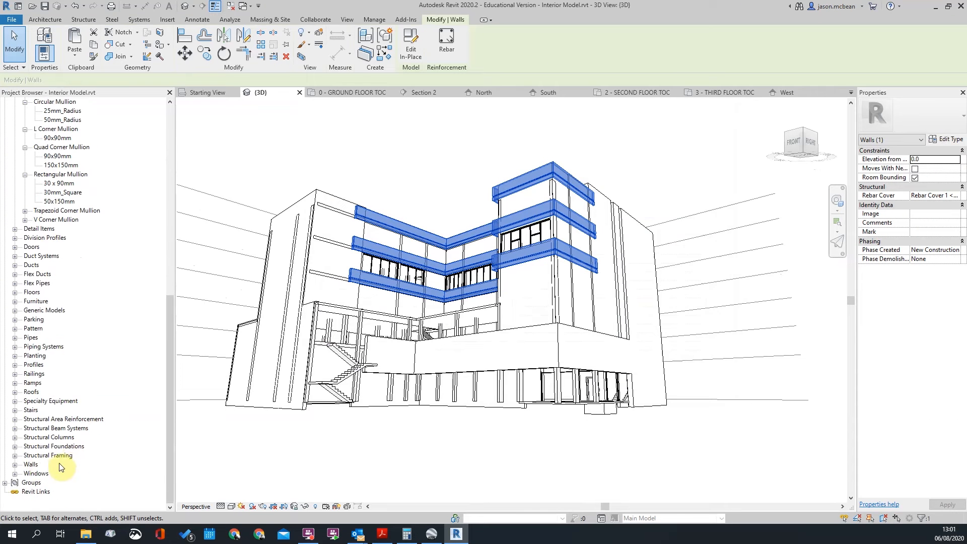
Rename the Walls 1 wall family to Feature Balcony and reselect its bands
left_click(30, 464)
left_click(15, 464)
scroll(82, 457, "down", 1)
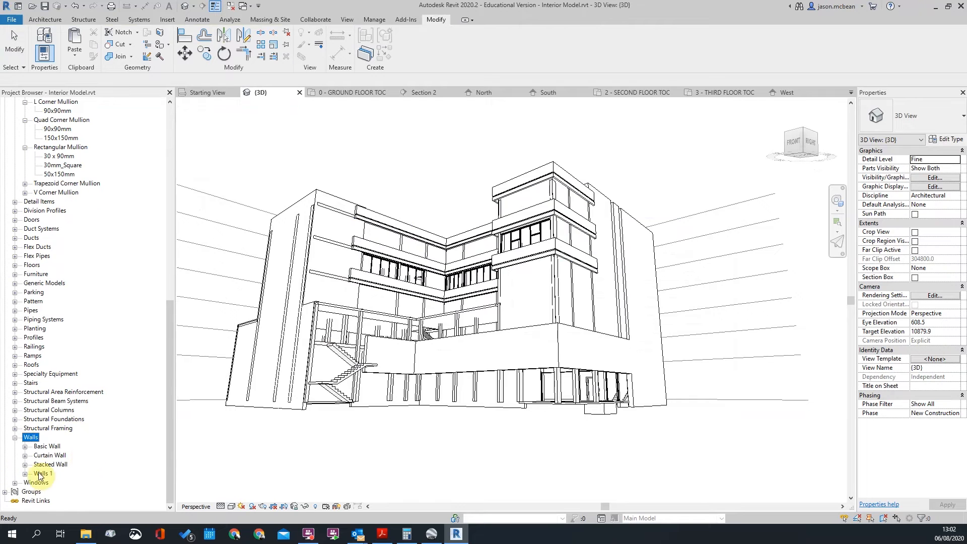
right_click(49, 478)
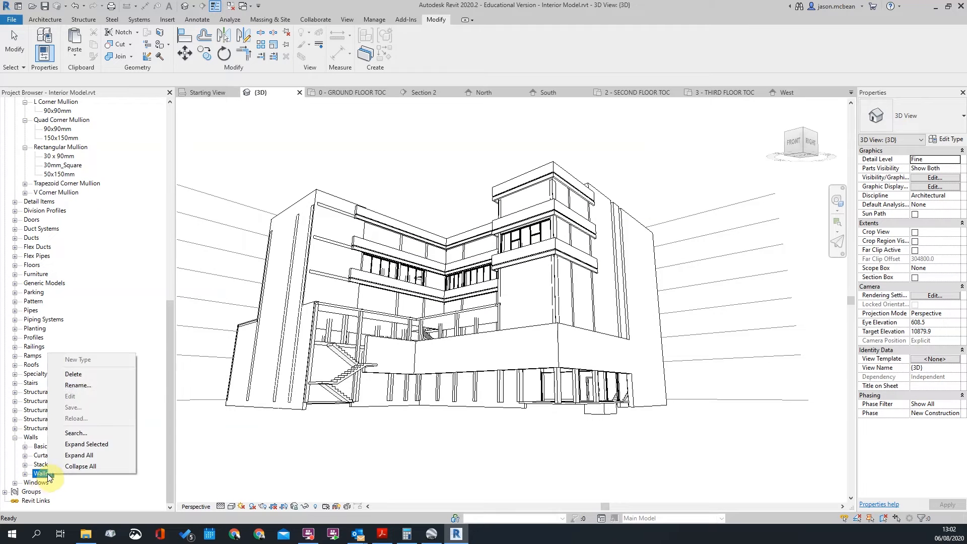
left_click(83, 392)
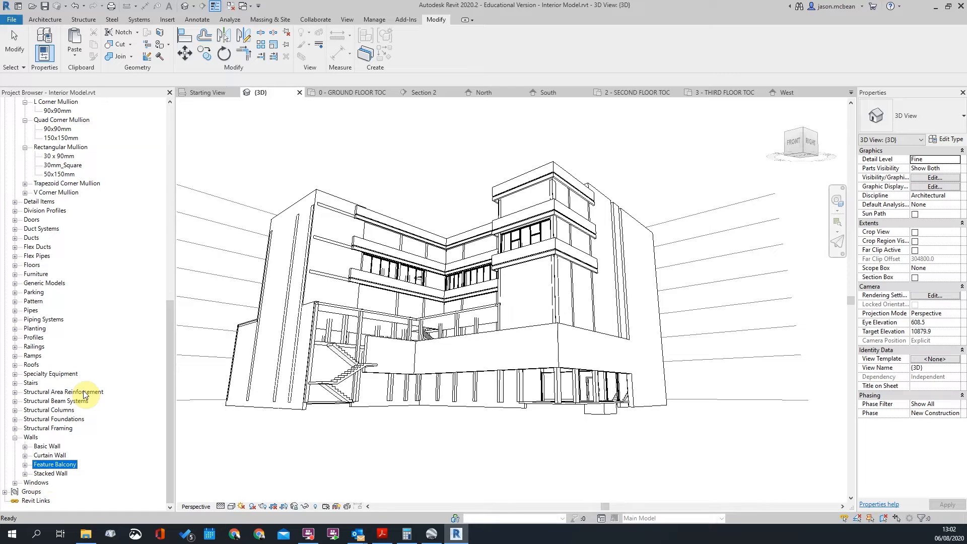
scroll(569, 260, "up", 3)
left_click(560, 267)
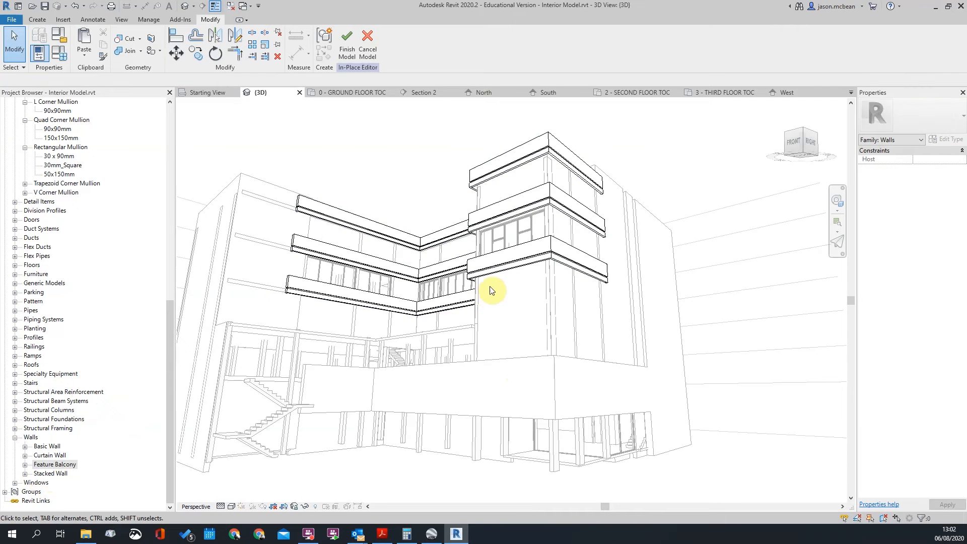
Reopen the balcony bands for in-place editing in the South elevation
left_click(492, 263)
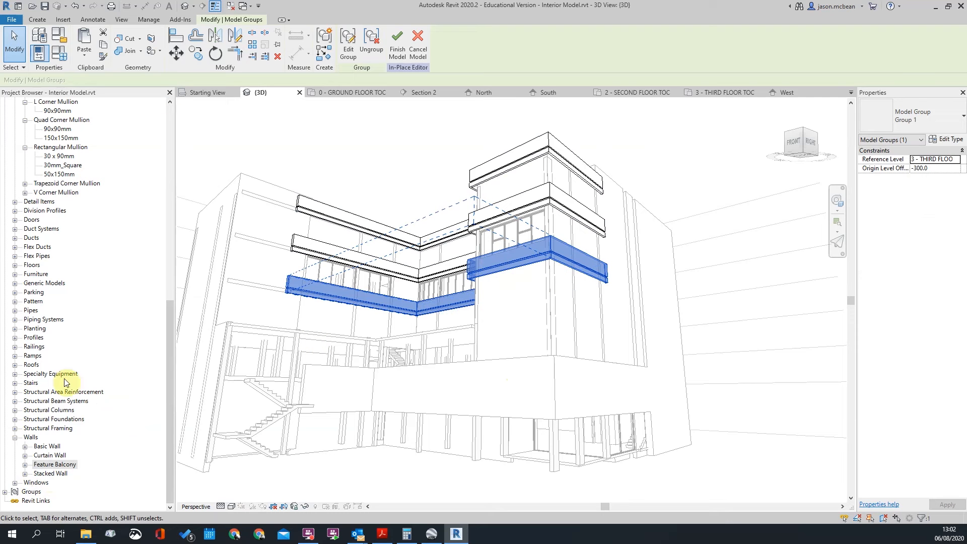
scroll(56, 191, "up", 8)
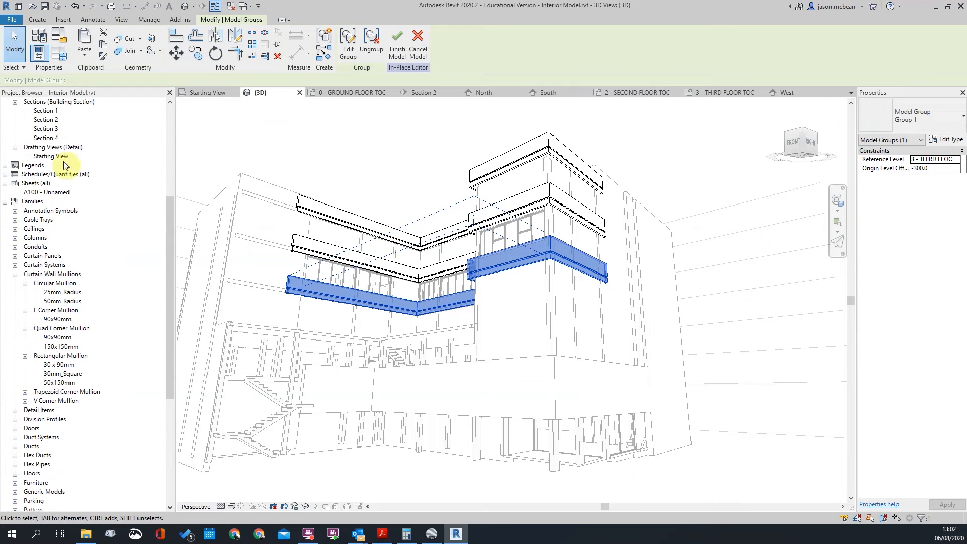
scroll(56, 185, "up", 6)
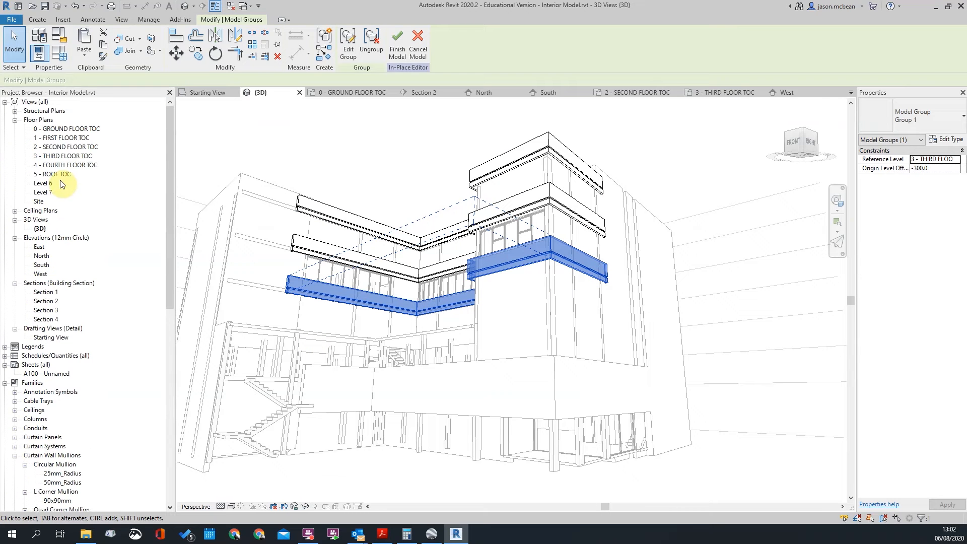
double_click(41, 265)
scroll(735, 318, "down", 2)
scroll(587, 294, "up", 5)
scroll(726, 306, "down", 5)
scroll(356, 281, "up", 3)
Copy the band group with CO from the Third Floor line to the Second Floor line
key("c")
key("o")
left_click(241, 277)
left_click(245, 328)
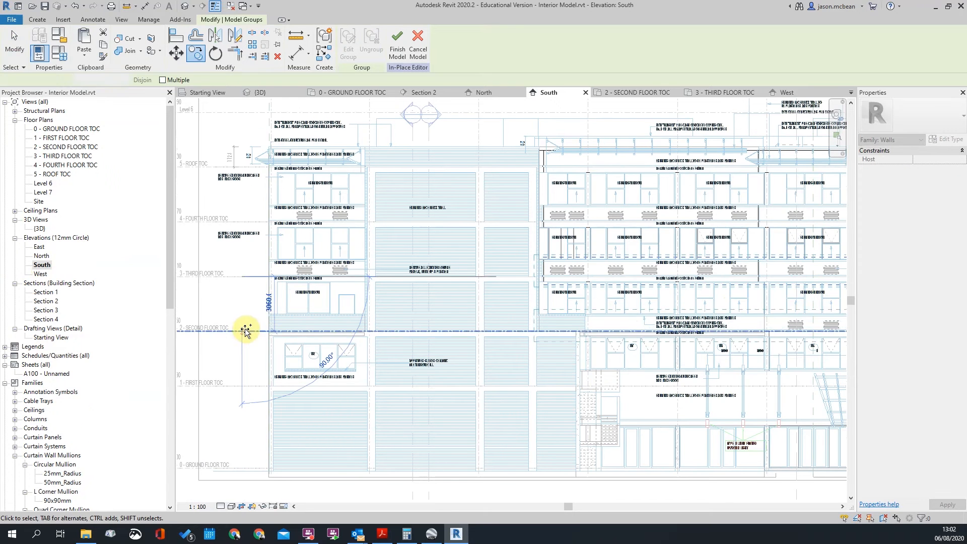
scroll(248, 330, "down", 2)
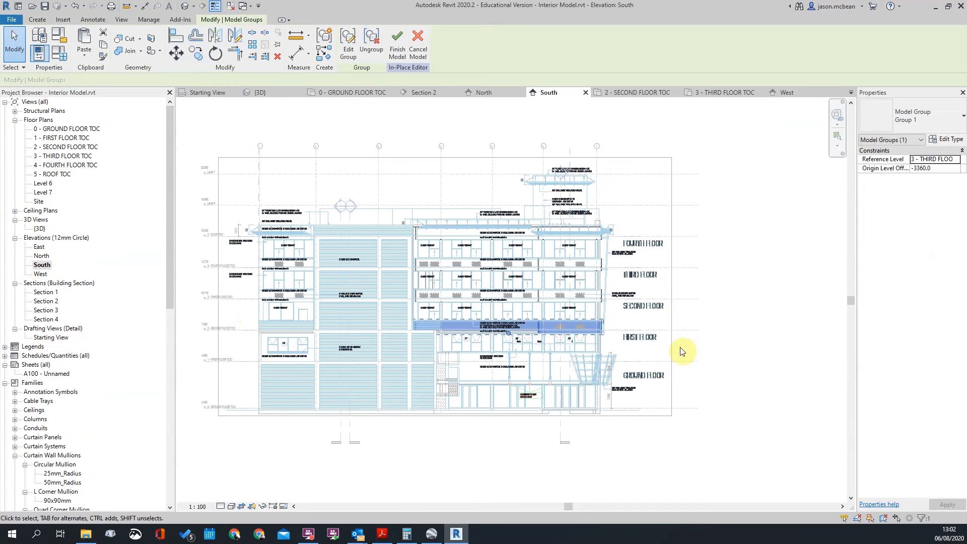
key("Escape")
scroll(600, 356, "up", 5)
Finish the in-place model and view the building from below in the default 3D view
left_click(345, 44)
scroll(625, 252, "down", 4)
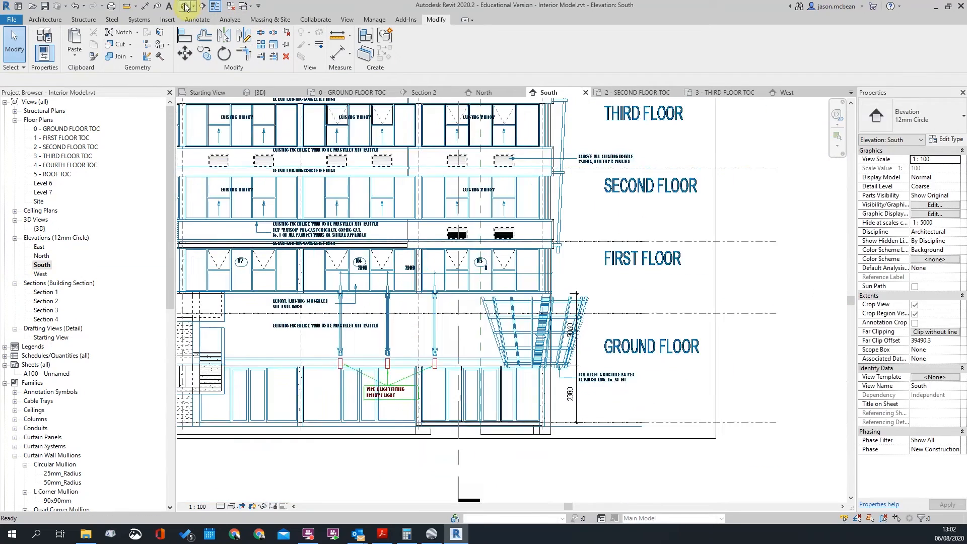
left_click(186, 6)
scroll(546, 256, "down", 2)
middle_click_drag(739, 352, 627, 278, "shift")
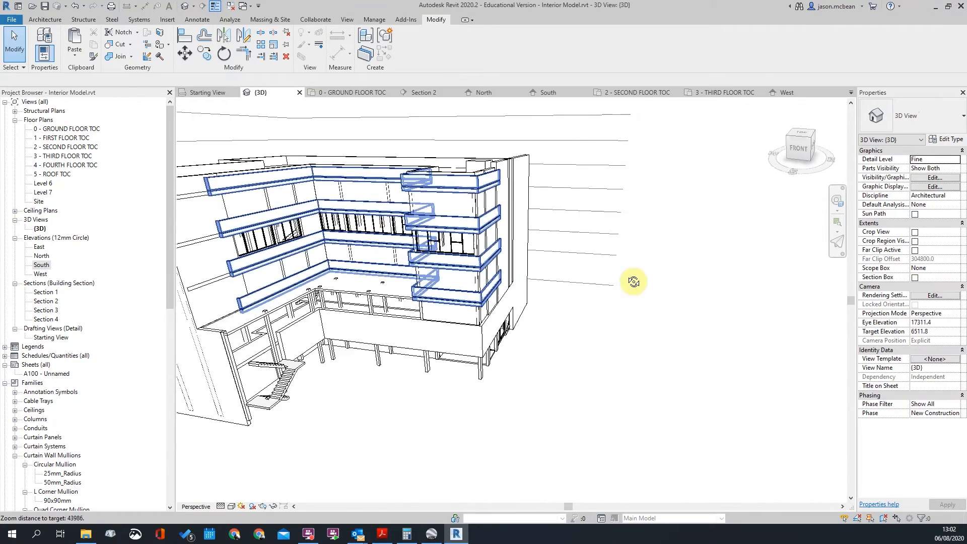
Orbit the 3D view from above, from the side, and toward the front-right corner to inspect the bands
middle_click_drag(255, 179, 505, 402, "shift")
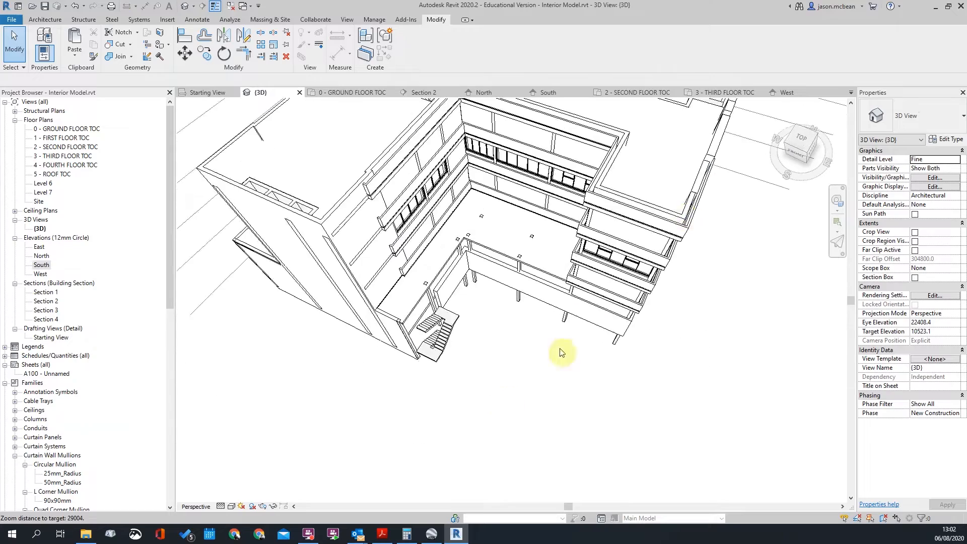
scroll(658, 243, "up", 3)
left_click(655, 252)
middle_click_drag(558, 210, 691, 229, "shift")
key("Escape")
scroll(714, 195, "up", 2)
scroll(714, 195, "down", 3)
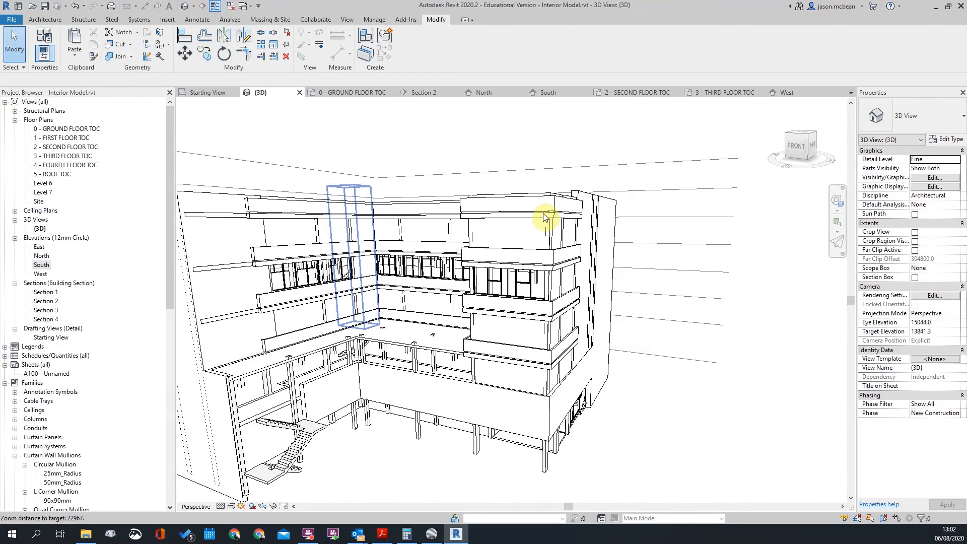
middle_click_drag(544, 218, 244, 207, "shift")
scroll(428, 282, "down", 4)
middle_click_drag(512, 421, 391, 421, "shift")
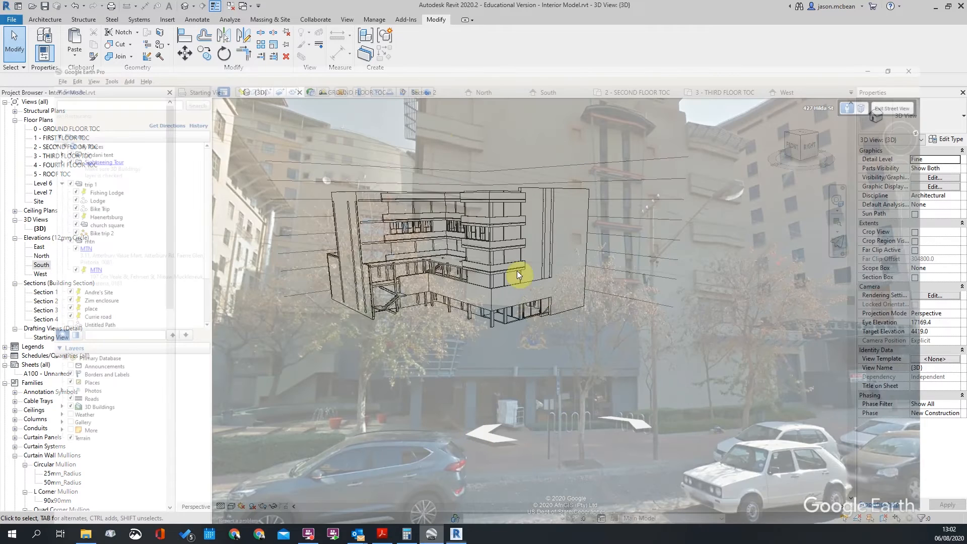
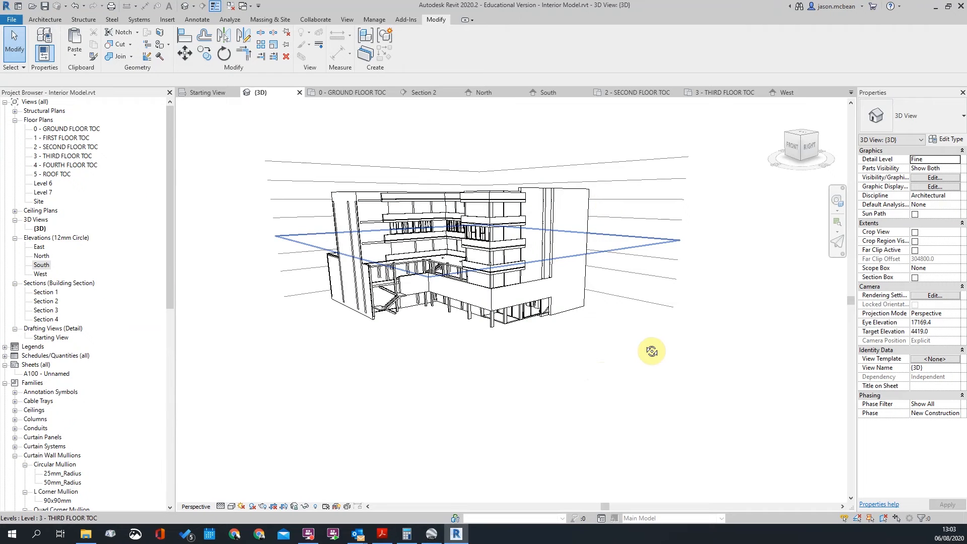
Orbit around the building to inspect the balcony walls, then compare with the Street View photo
middle_click_drag(652, 352, 595, 372, "shift")
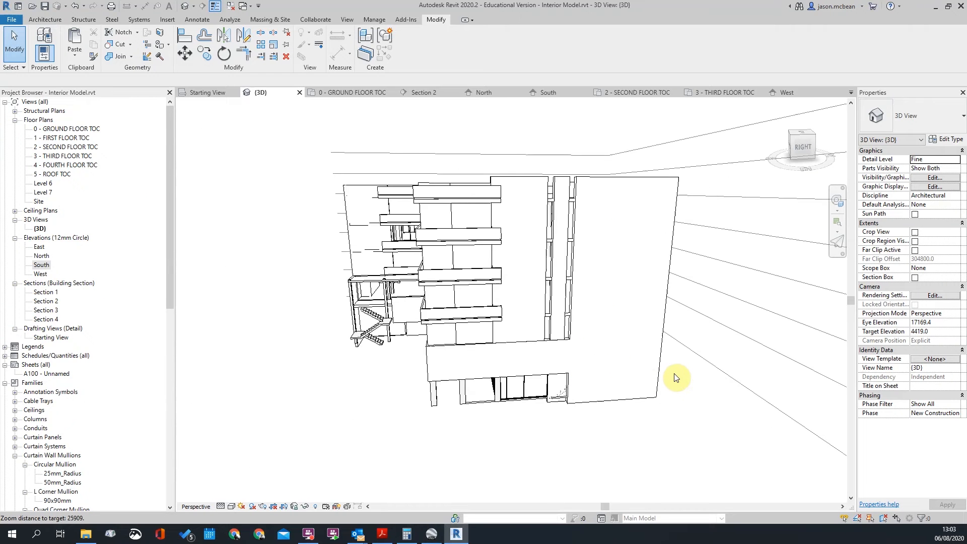
middle_click_drag(677, 378, 273, 275, "shift")
middle_click_drag(525, 280, 560, 211, "shift")
scroll(558, 213, "down", 1)
middle_click_drag(422, 317, 378, 281, "shift")
left_click(588, 225)
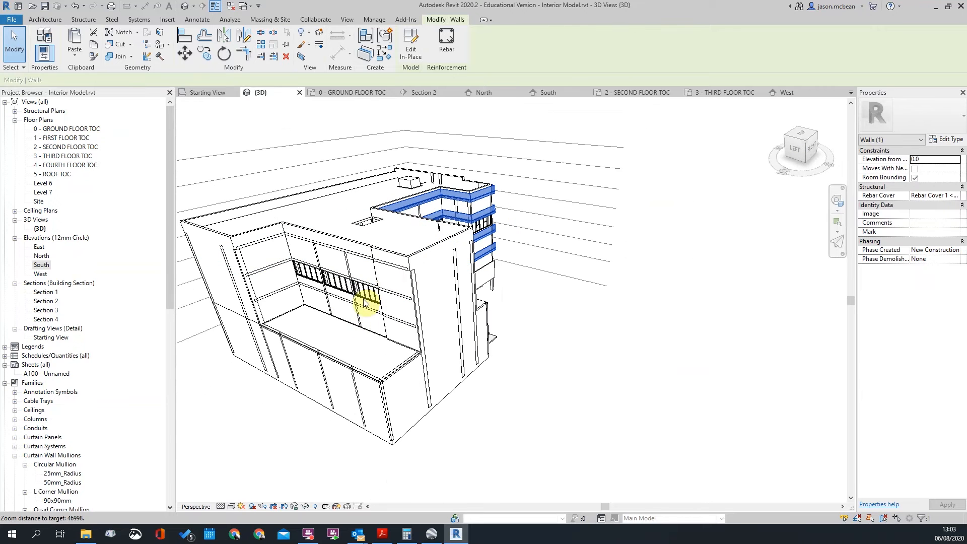
scroll(386, 288, "down", 2)
scroll(297, 295, "up", 3)
scroll(320, 277, "down", 2)
scroll(637, 337, "down", 3)
middle_click_drag(637, 338, 598, 338, "shift")
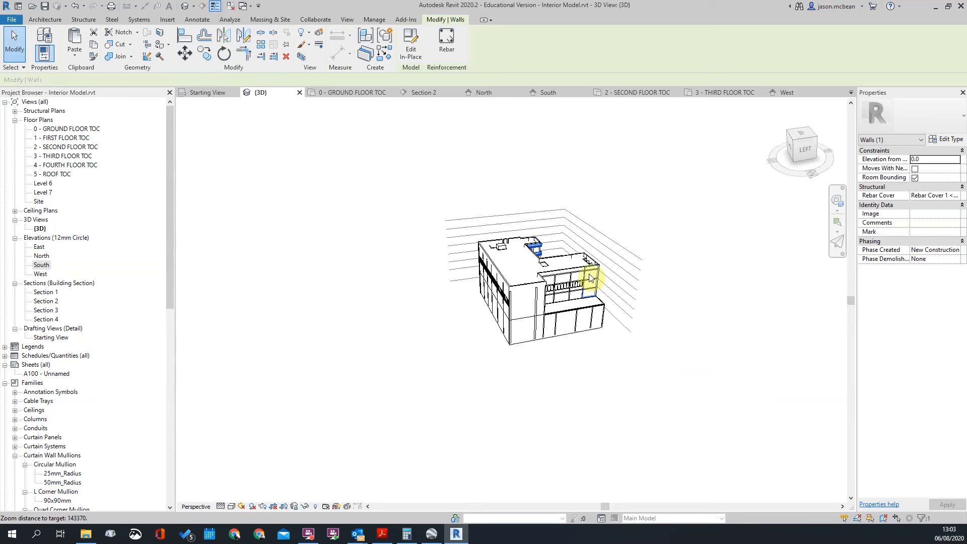
middle_click_drag(465, 280, 741, 292, "shift")
scroll(514, 311, "up", 4)
middle_click_drag(538, 321, 618, 305, "shift")
middle_click_drag(624, 257, 579, 179, "shift")
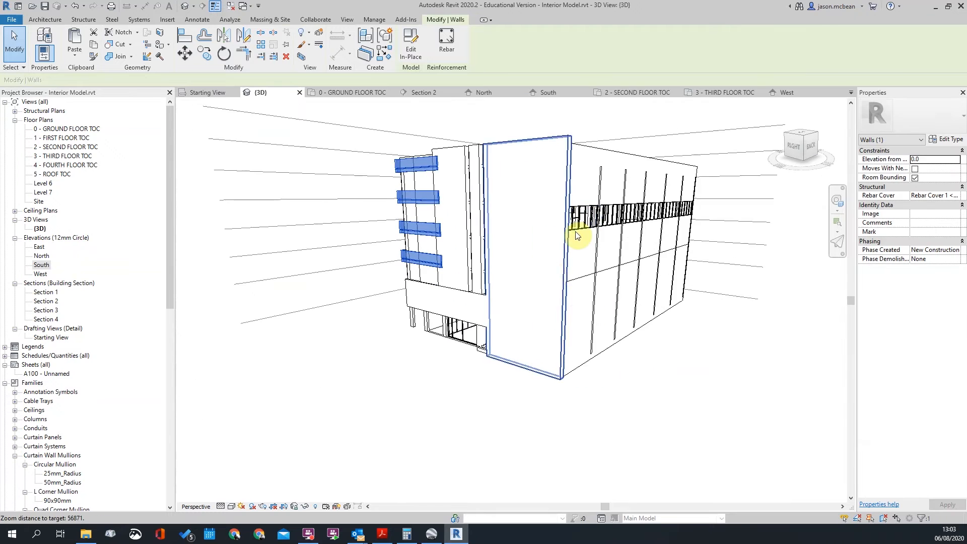
left_click(427, 532)
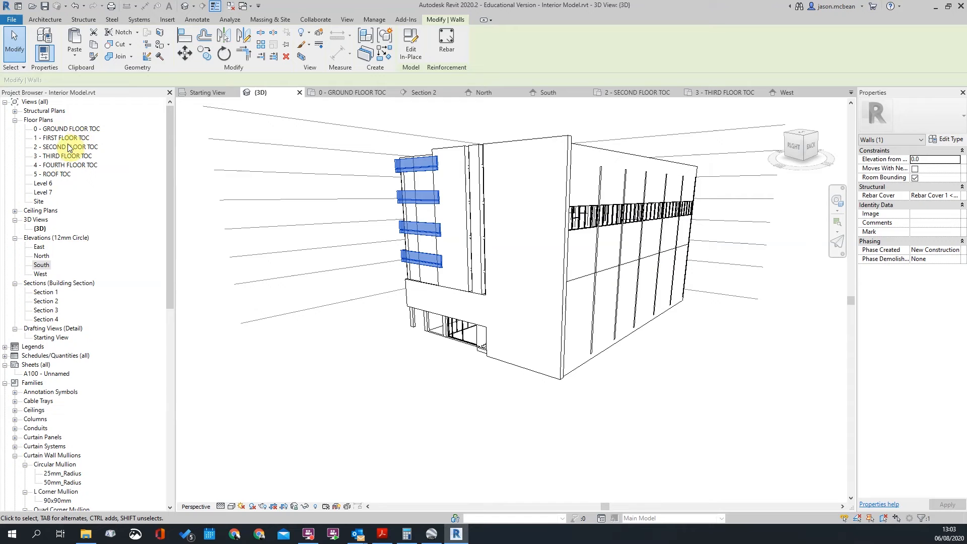
Check the balcony walls on the 1 - FIRST FLOOR TOC plan
double_click(67, 139)
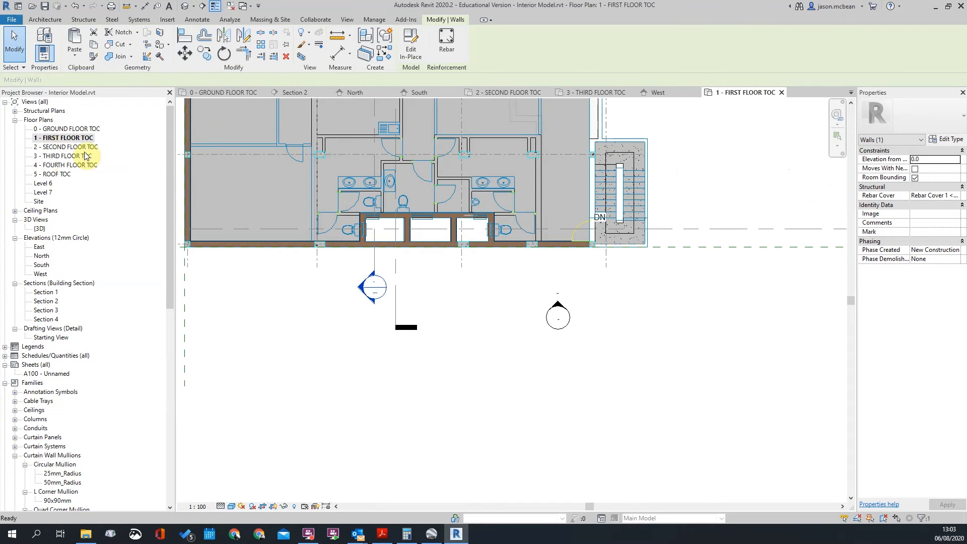
scroll(612, 139, "up", 6)
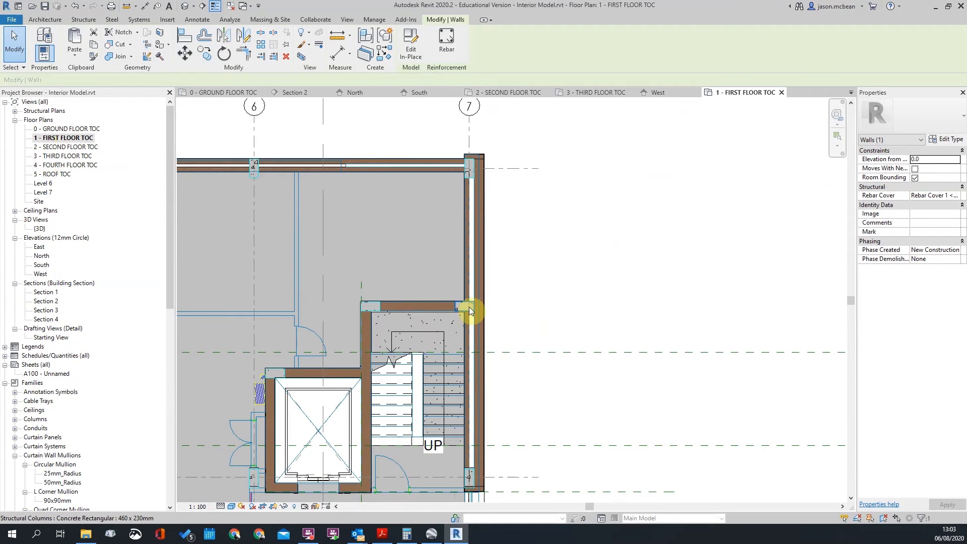
scroll(470, 311, "down", 3)
scroll(469, 311, "up", 4)
scroll(498, 228, "down", 6)
scroll(508, 436, "up", 5)
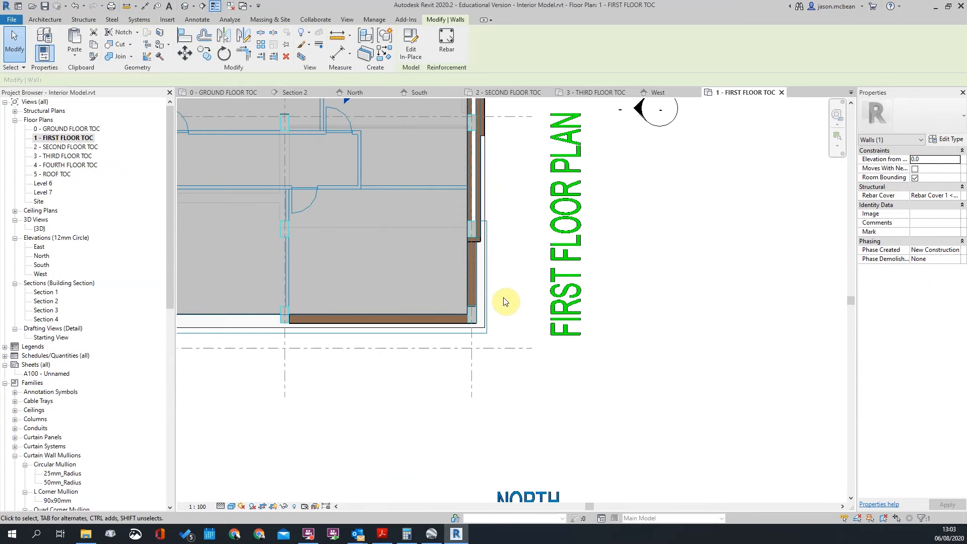
scroll(486, 302, "down", 3)
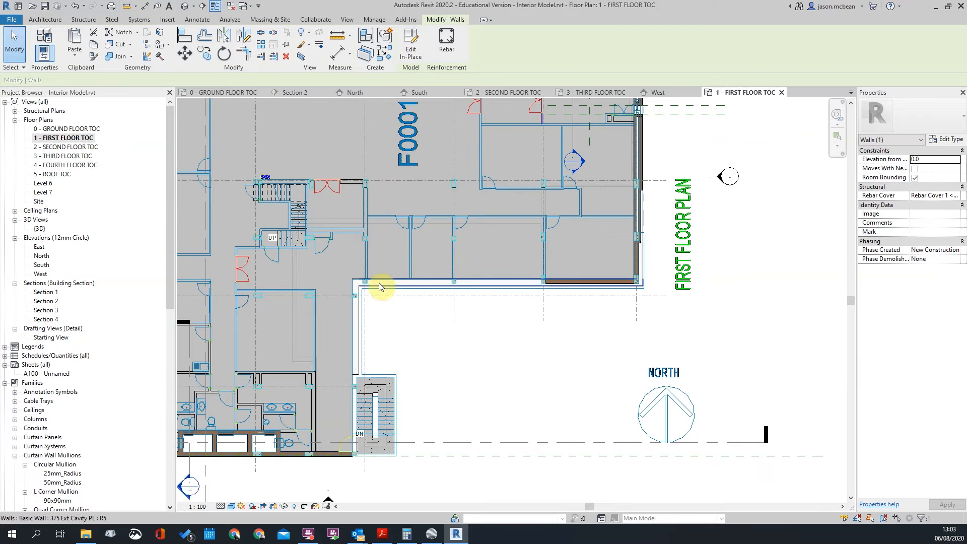
scroll(380, 287, "down", 4)
Check the balcony walls on the 2 - SECOND FLOOR TOC plan
double_click(55, 147)
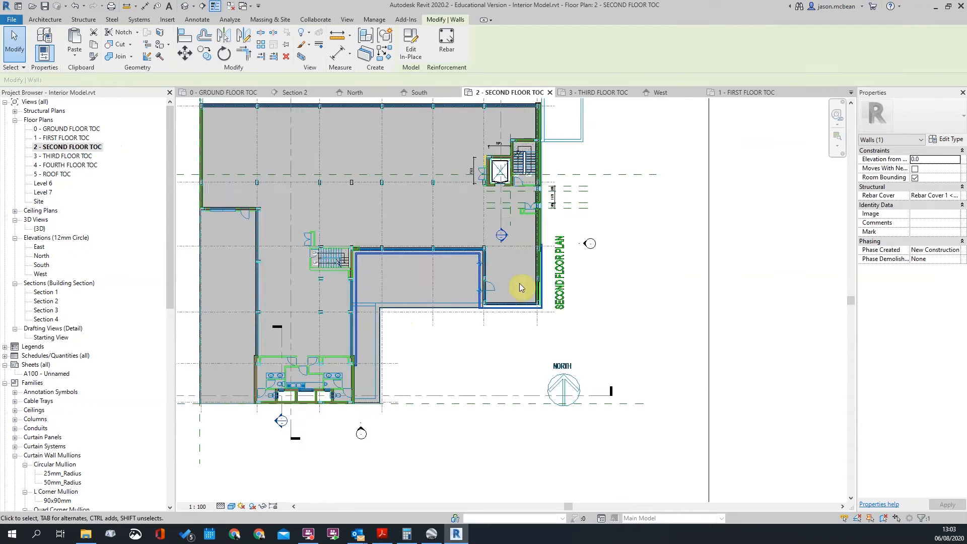
scroll(520, 286, "up", 5)
scroll(610, 234, "down", 4)
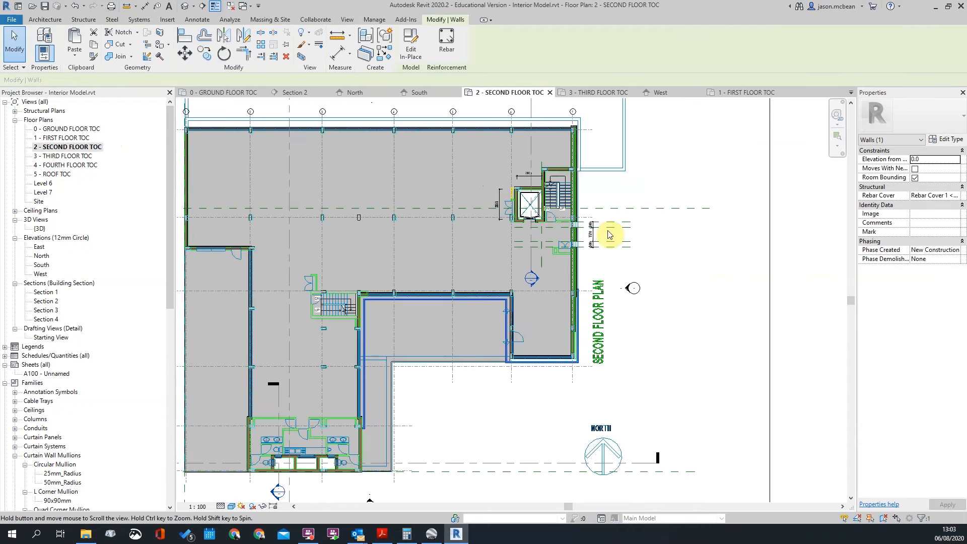
scroll(423, 379, "up", 3)
scroll(401, 323, "down", 4)
scroll(533, 318, "up", 3)
scroll(588, 445, "down", 1)
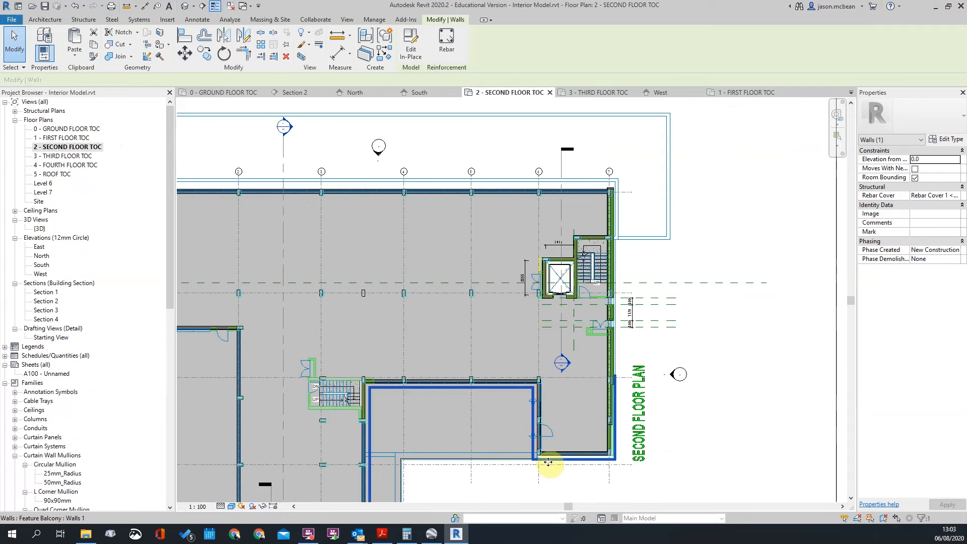
scroll(549, 461, "up", 2)
scroll(745, 136, "up", 1)
Inspect the second floor plan around the stair and lift core
middle_click_drag(746, 136, 718, 457)
scroll(645, 109, "up", 4)
scroll(674, 171, "down", 5)
scroll(690, 212, "down", 3)
scroll(626, 217, "up", 2)
scroll(676, 262, "down", 4)
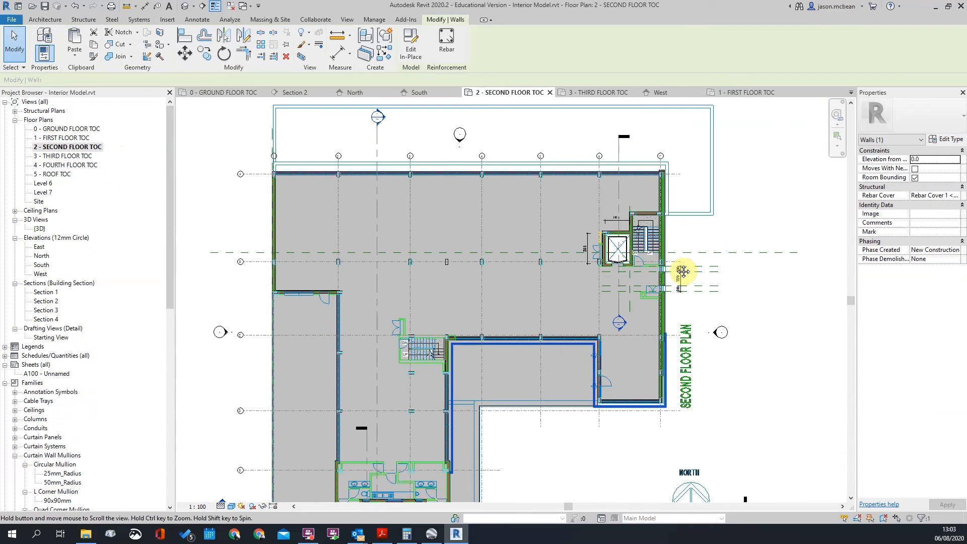
scroll(529, 197, "up", 5)
scroll(527, 255, "up", 3)
scroll(510, 224, "down", 5)
scroll(638, 236, "up", 1)
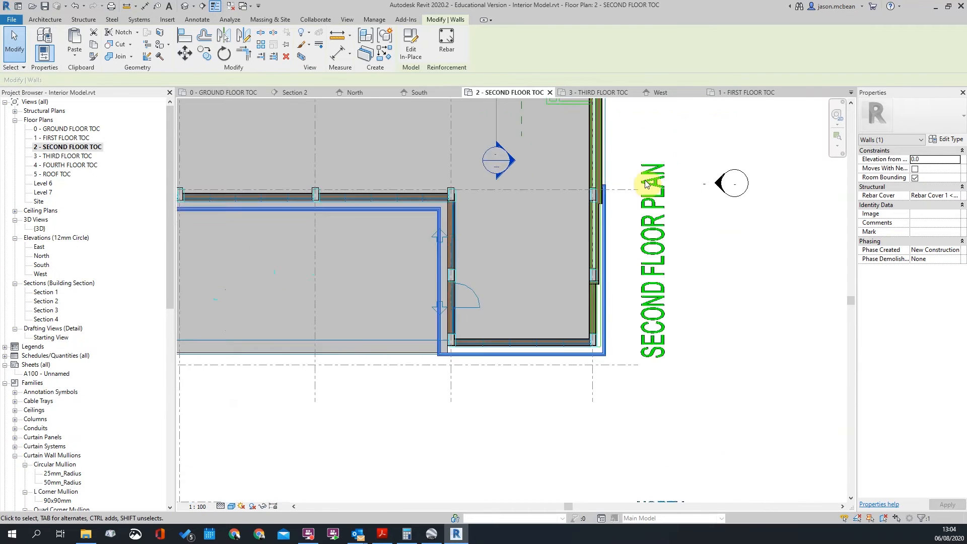
scroll(605, 235, "up", 4)
scroll(551, 162, "down", 2)
scroll(535, 245, "up", 2)
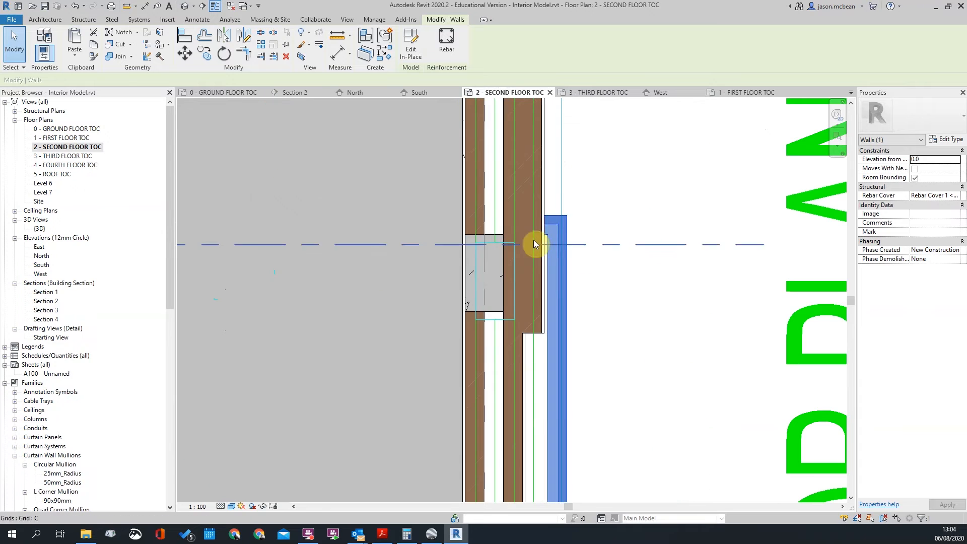
scroll(552, 317, "down", 2)
scroll(578, 186, "up", 2)
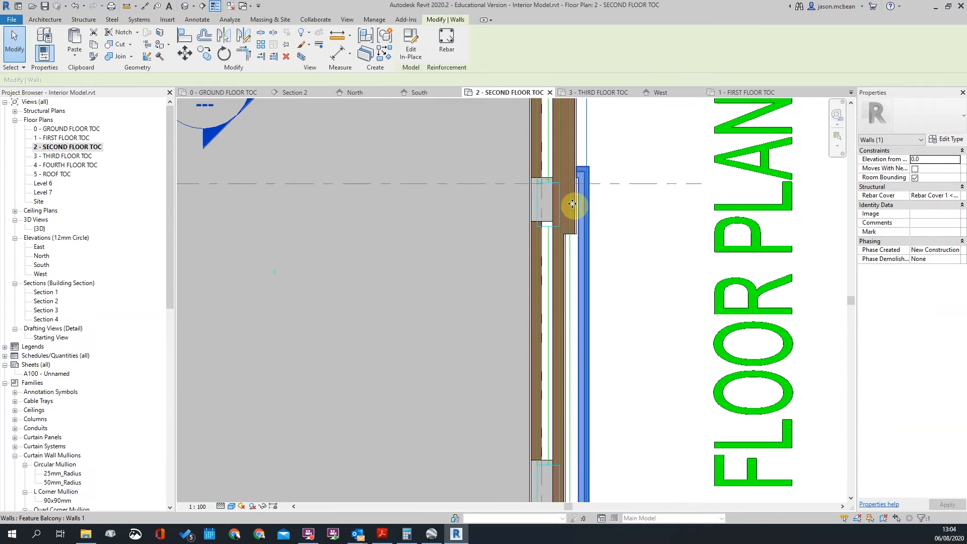
scroll(625, 183, "down", 4)
scroll(379, 215, "down", 3)
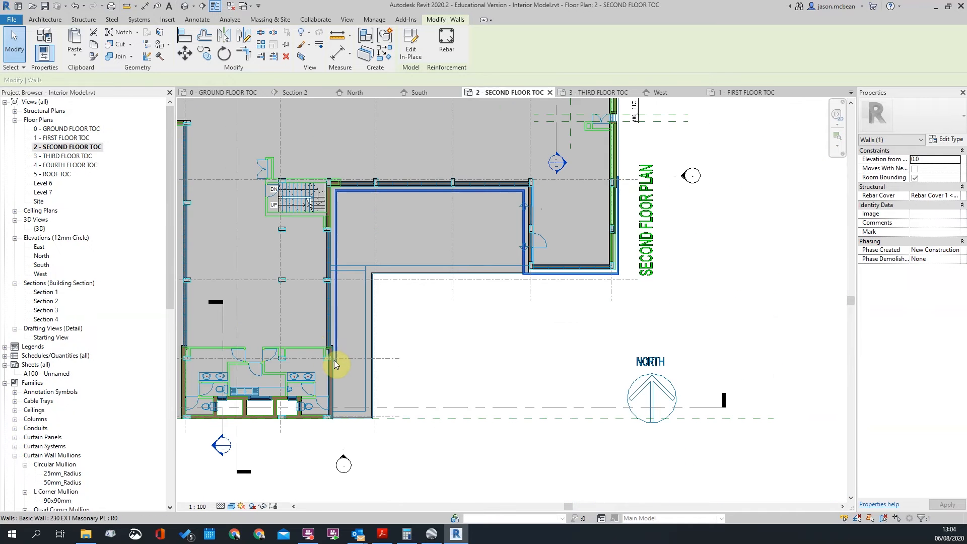
scroll(328, 374, "up", 3)
scroll(361, 334, "down", 2)
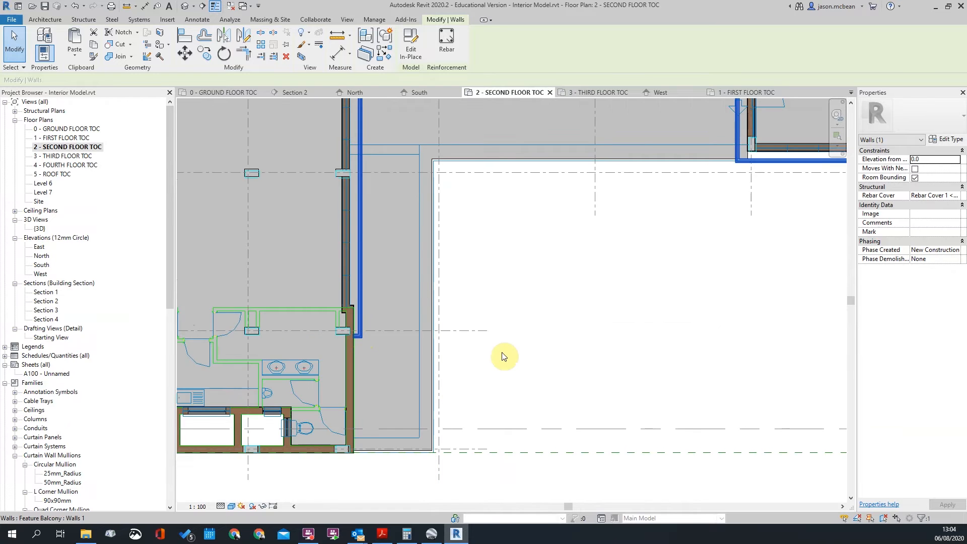
scroll(503, 352, "down", 2)
Clear the wall selection and return to the default 3D view
key("Escape")
left_click(449, 252)
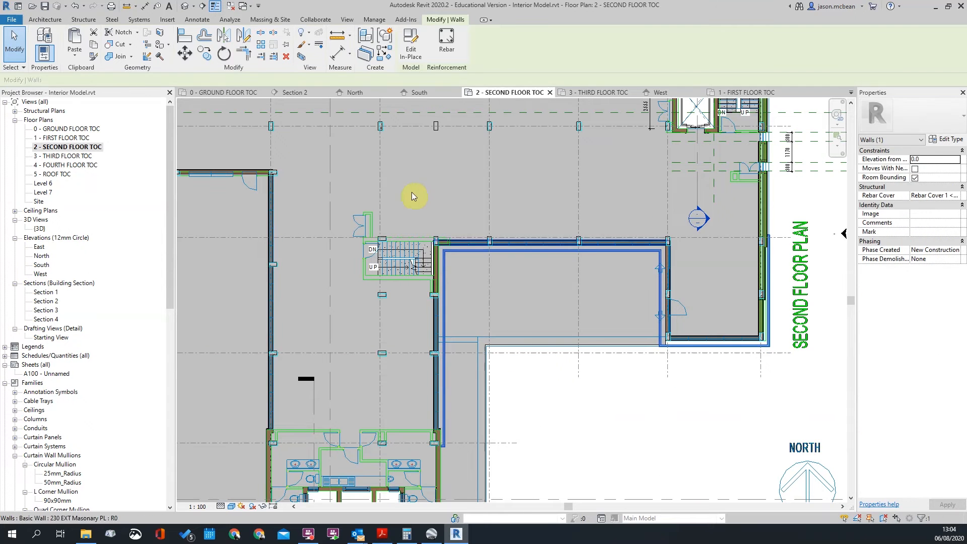
scroll(397, 180, "down", 1)
key("Escape")
left_click(185, 6)
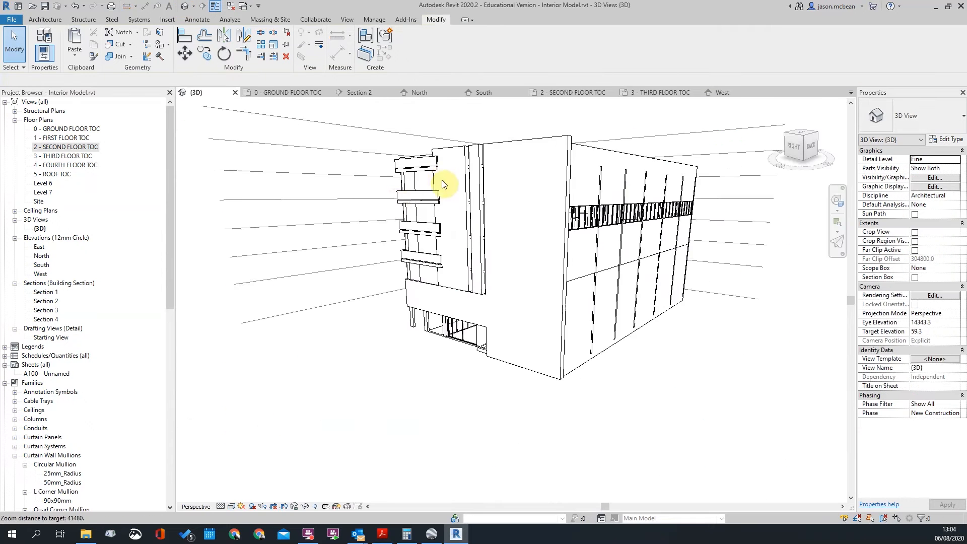
Edit the balcony in place, open Model Group 1 and select its lowest sweep
middle_click_drag(369, 290, 607, 287, "shift")
left_click(432, 258)
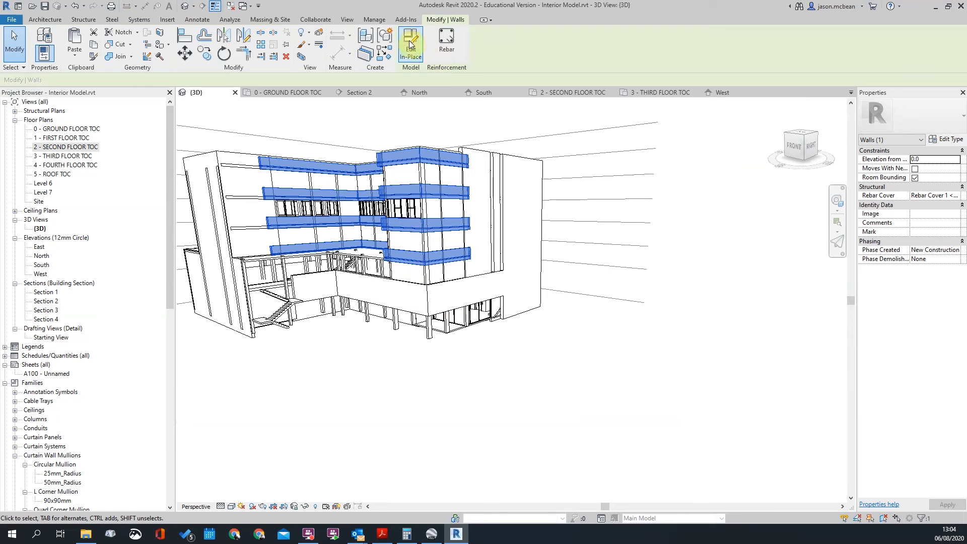
double_click(426, 249)
left_click(429, 253)
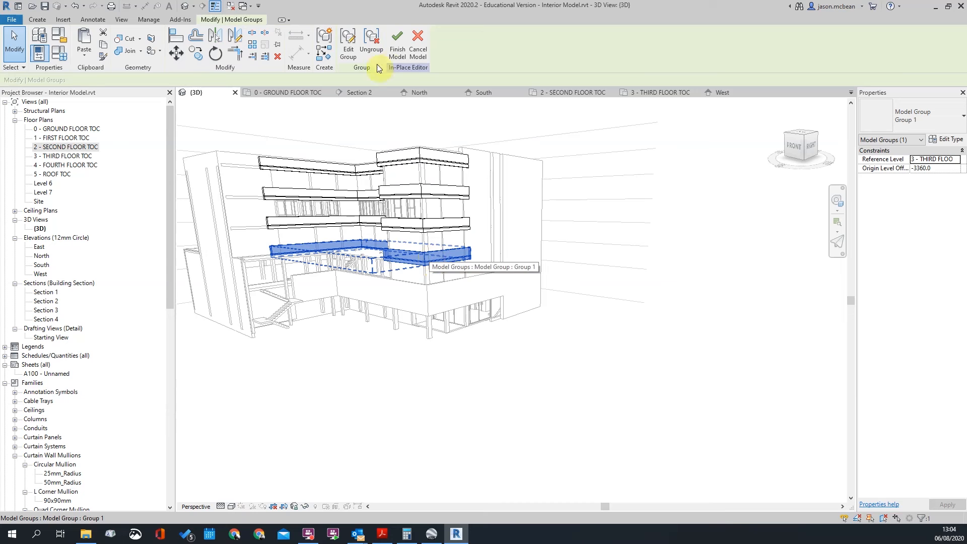
double_click(428, 258)
left_click(434, 260)
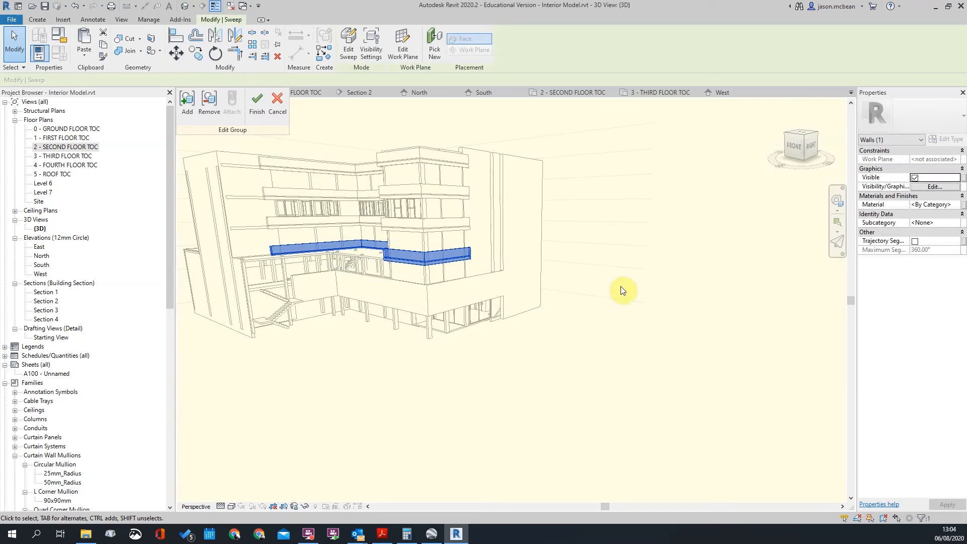
middle_click_drag(609, 307, 499, 319, "shift")
Copy the sweep with CO to below the building and edit that sweep
key("c")
key("o")
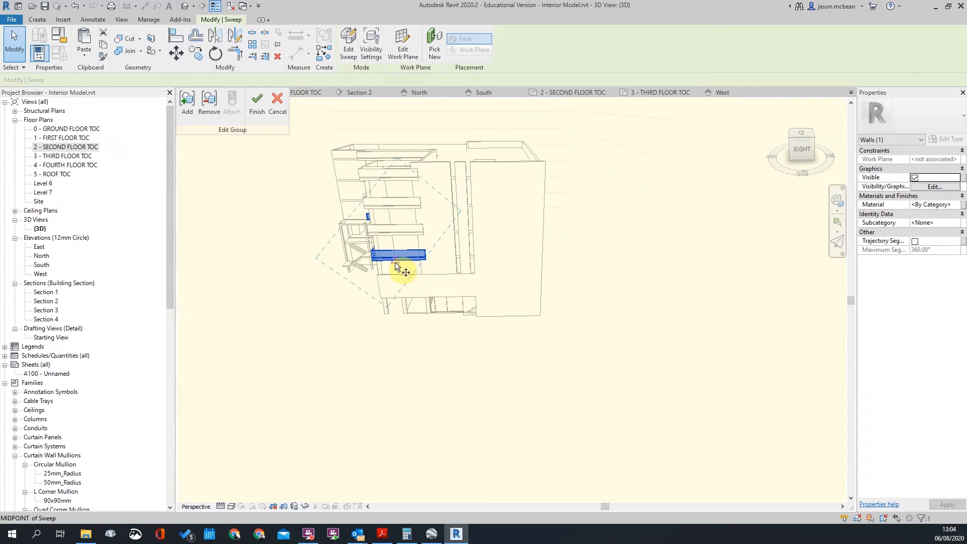
left_click(400, 268)
left_click(528, 262)
scroll(640, 286, "down", 1)
middle_click_drag(492, 410, 574, 368, "shift")
scroll(524, 302, "up", 5)
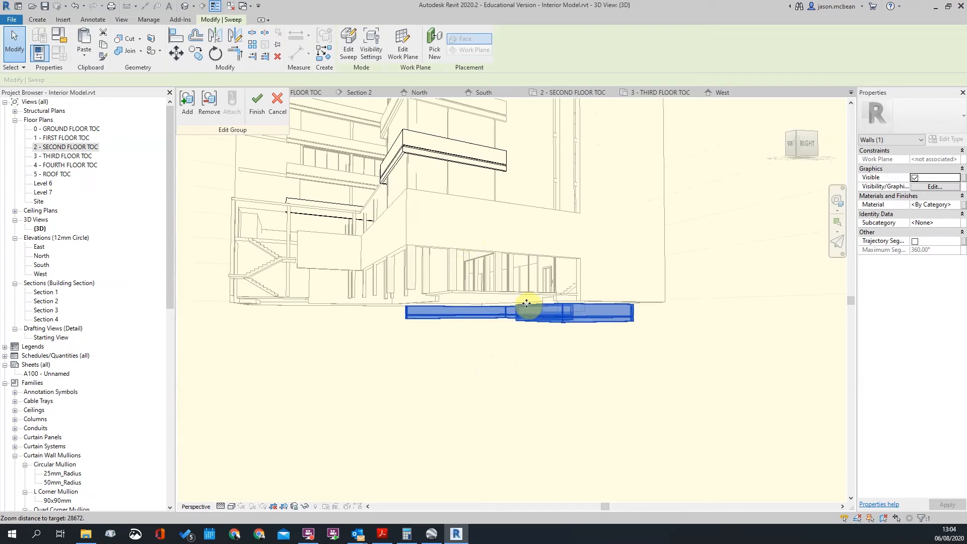
left_click(347, 47)
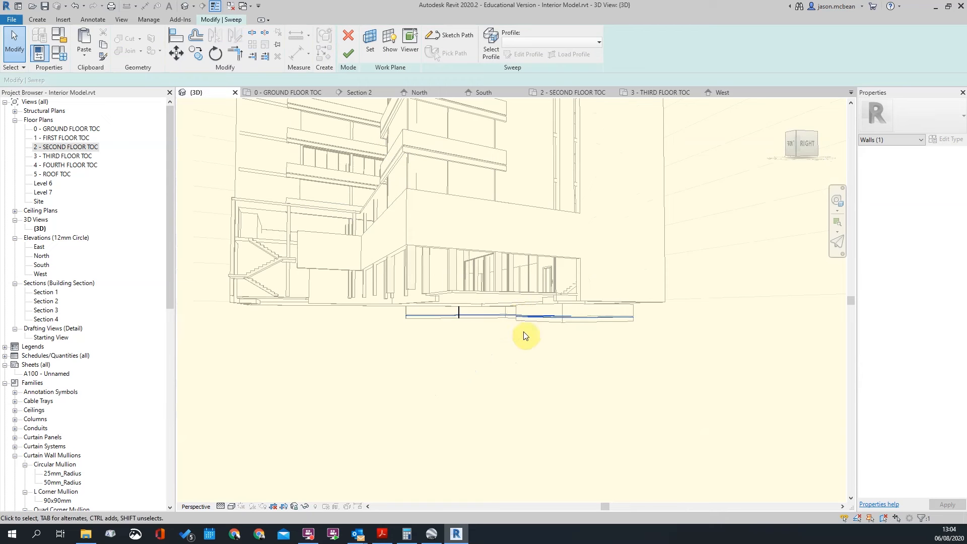
Confirm a work plane for the sweep and enter Sketch Path mode
left_click(375, 52)
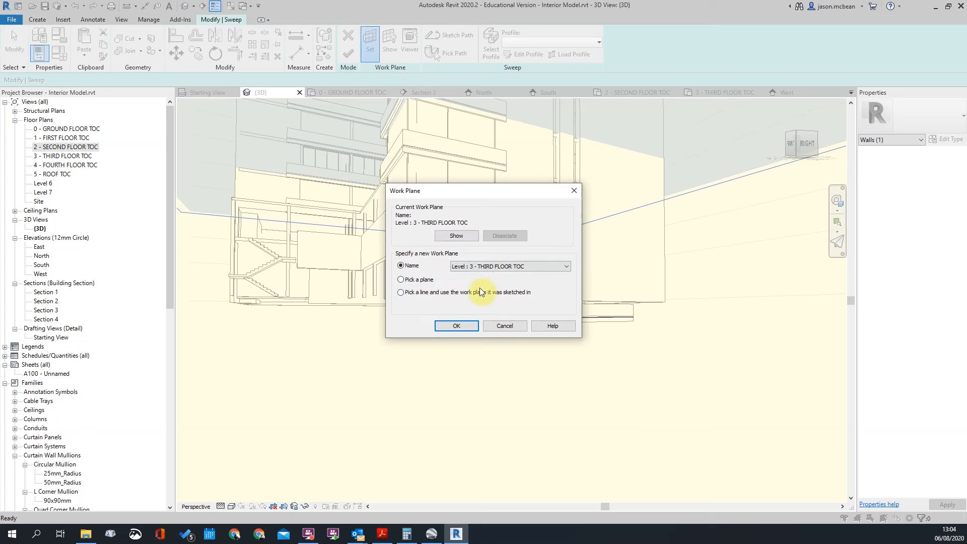
left_click(474, 322)
middle_click_drag(503, 330, 538, 331, "shift")
key("Escape")
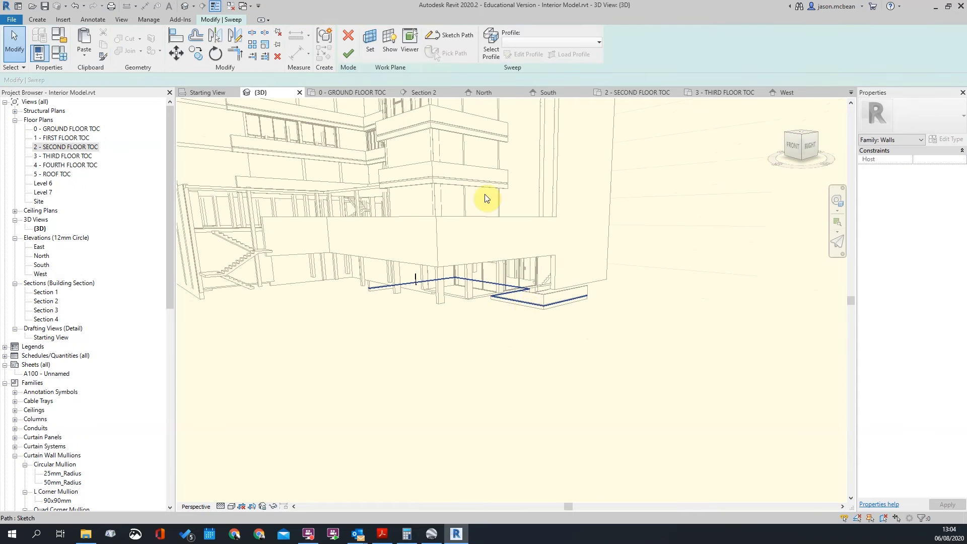
left_click(529, 309)
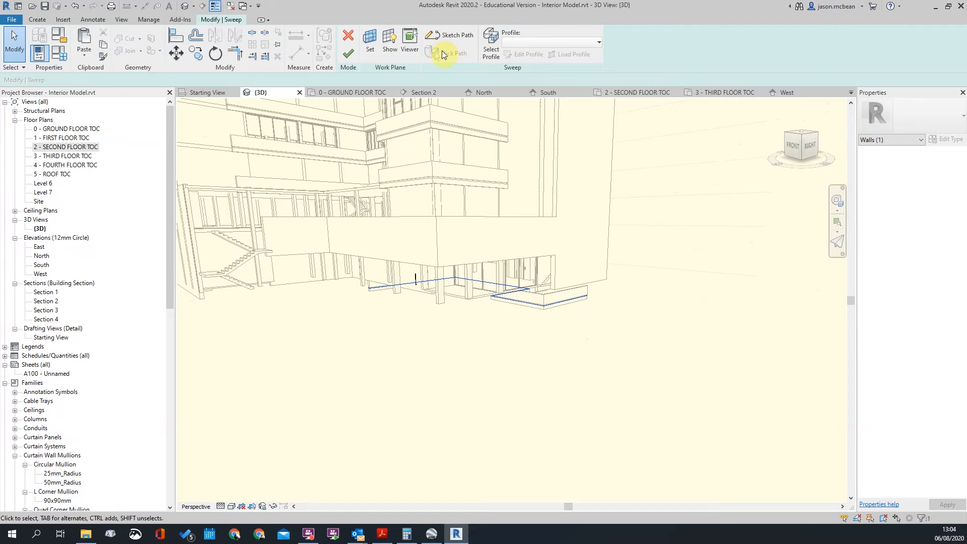
left_click(442, 45)
left_click_drag(347, 238, 681, 373)
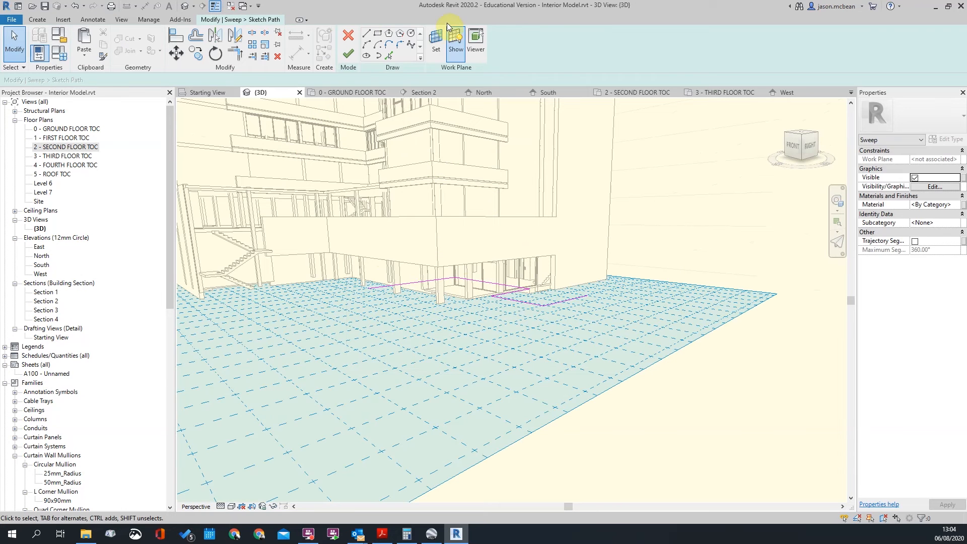
Set the path's work plane to Level : 3 - THIRD FLOOR TOC and orbit to check it
left_click(435, 43)
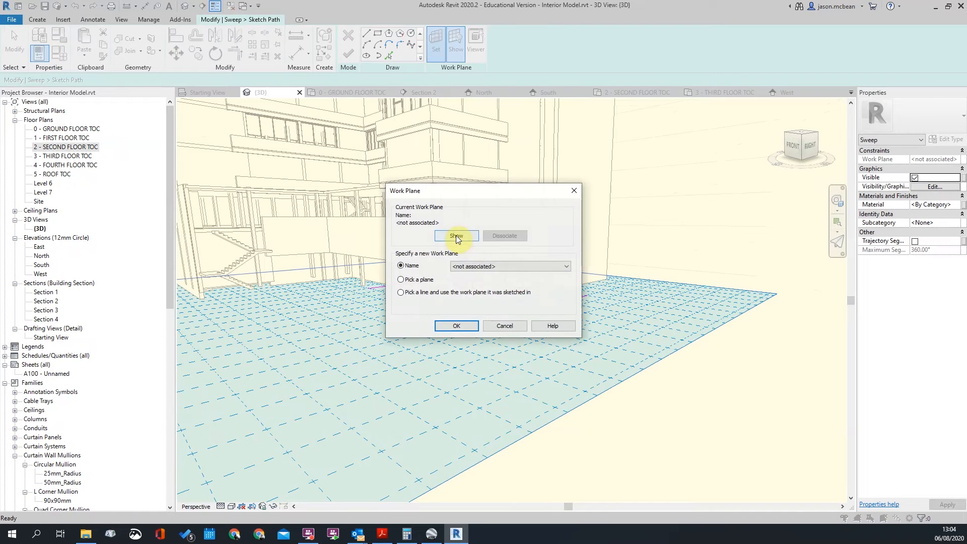
left_click(510, 266)
left_click(491, 303)
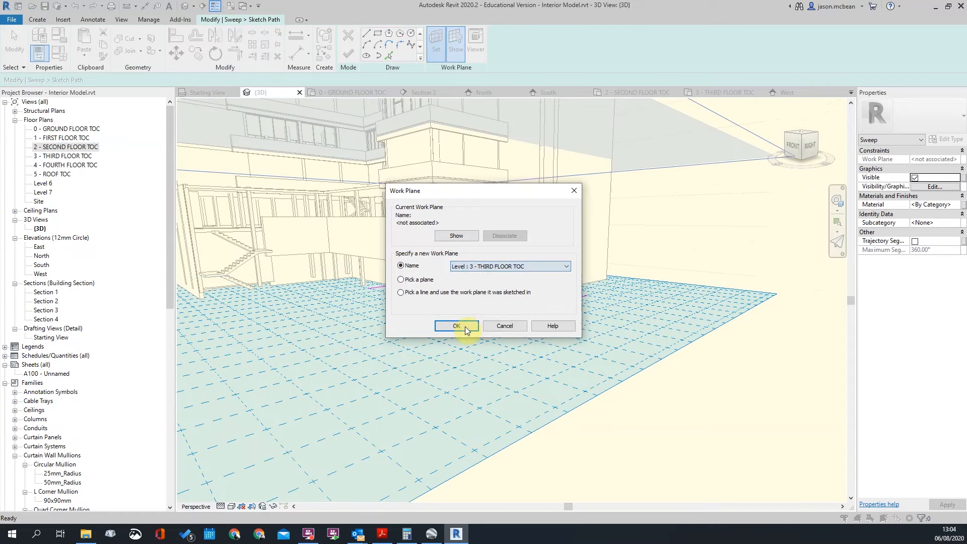
left_click(456, 326)
middle_click_drag(527, 314, 729, 208, "shift")
key("Escape")
key("Escape")
scroll(502, 177, "down", 3)
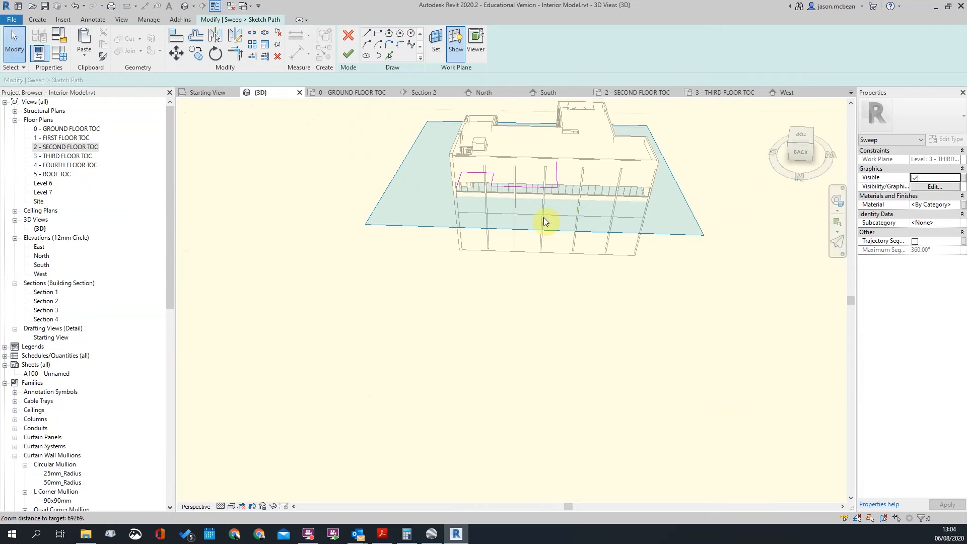
middle_click_drag(579, 216, 612, 222, "shift")
scroll(591, 211, "up", 4)
middle_click_drag(495, 207, 464, 250, "shift")
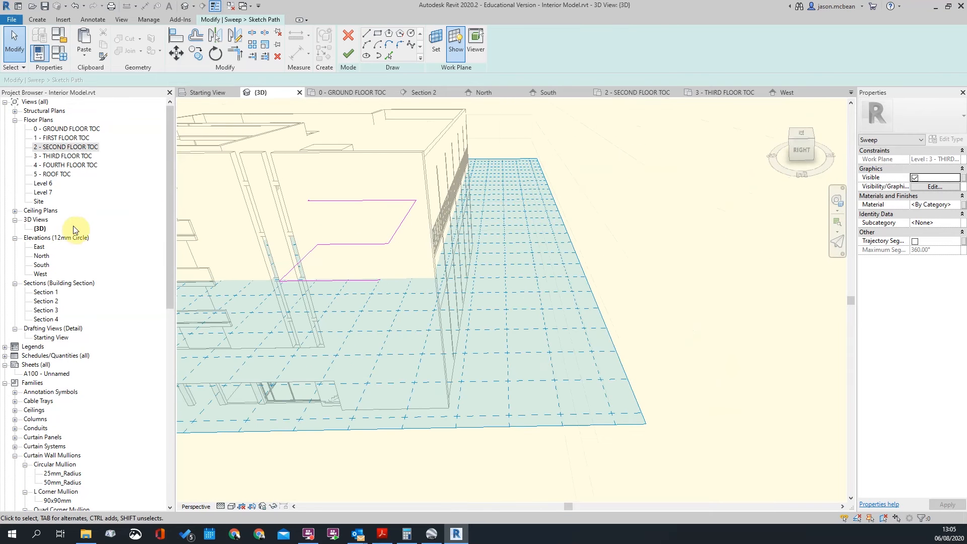
Open the 3 - THIRD FLOOR TOC floor plan for the sweep path sketch
double_click(63, 157)
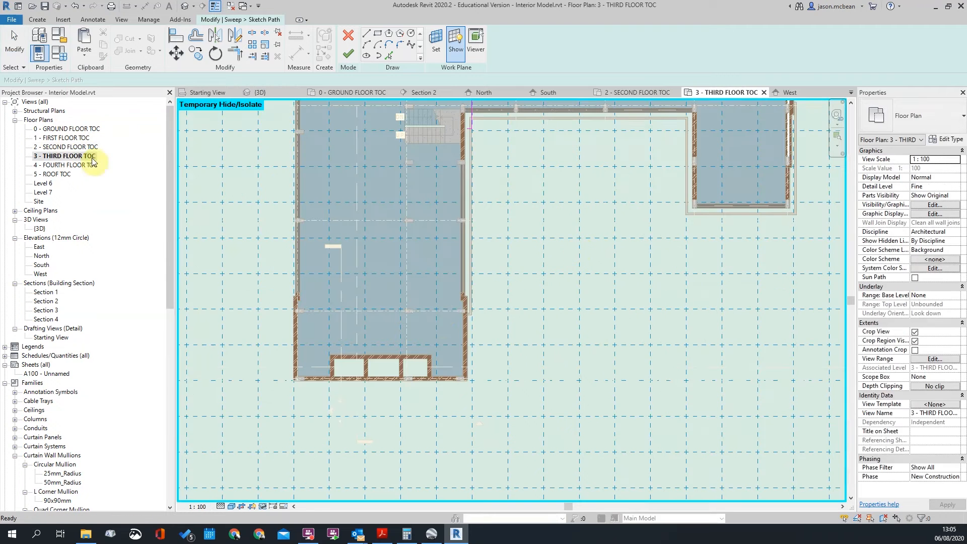
scroll(458, 297, "down", 3)
scroll(553, 214, "up", 4)
scroll(554, 217, "up", 2)
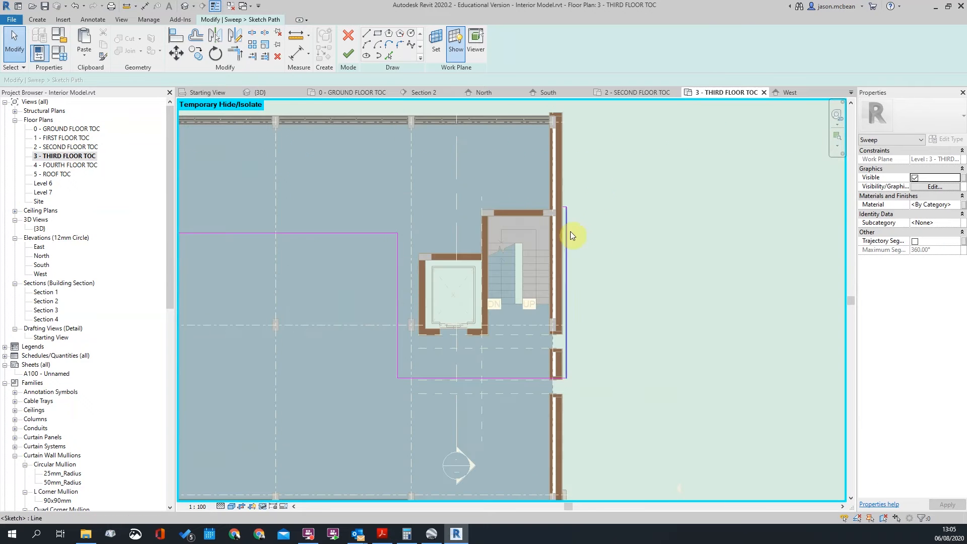
scroll(520, 335, "down", 2)
Drag the bottom, top and vertical path lines outward beyond the floor's top and left edges
left_click(535, 309)
left_click_drag(535, 309, 538, 143)
left_click(473, 236)
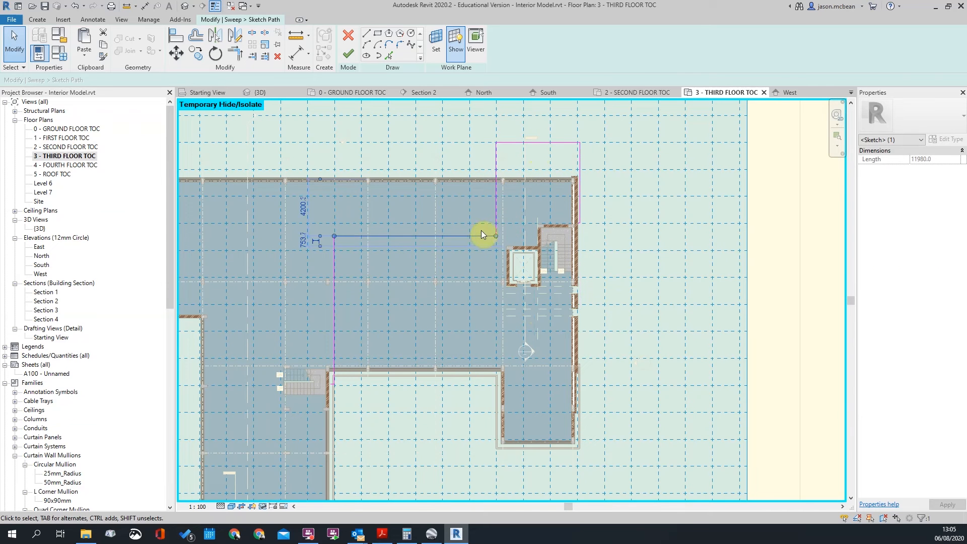
mouse_move(464, 238)
left_mouse_down()
mouse_move(423, 93)
mouse_move(413, 164)
left_mouse_up()
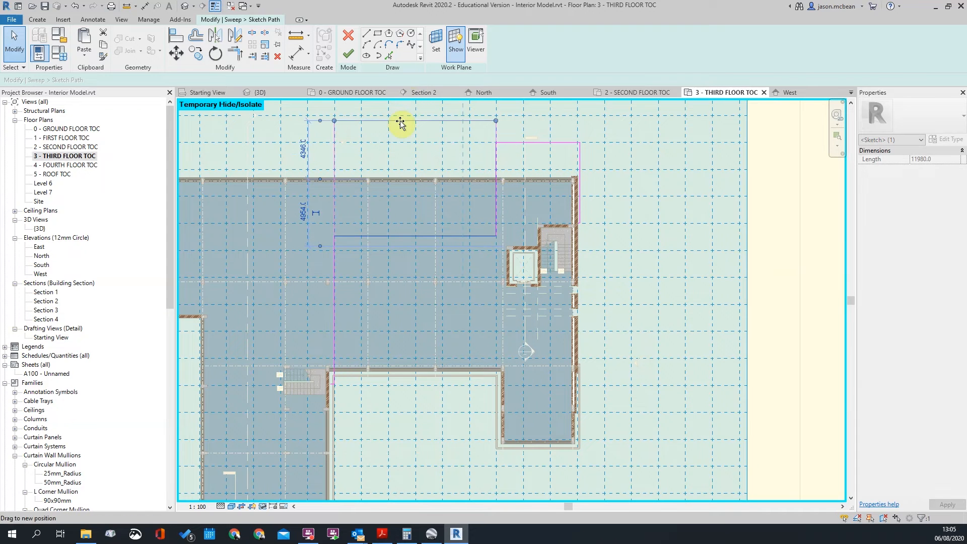
left_click_drag(400, 120, 400, 120)
scroll(579, 191, "down", 2)
scroll(516, 292, "up", 1)
left_click(486, 255)
left_click_drag(489, 255, 341, 274)
scroll(637, 142, "up", 2)
scroll(600, 148, "down", 2)
scroll(587, 146, "up", 1)
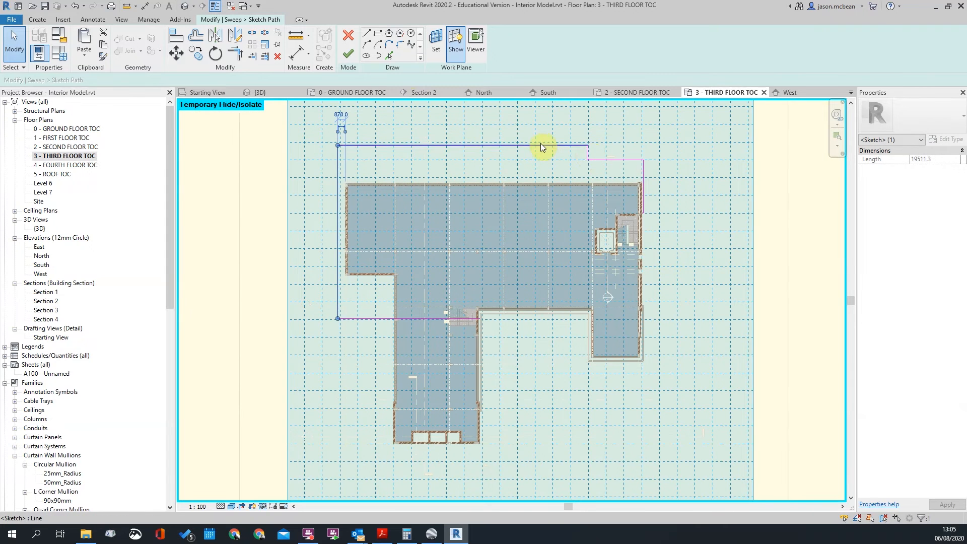
Try Trim/Extend to Corner (TR) on the top path segment, then exit the tool
left_click(593, 156)
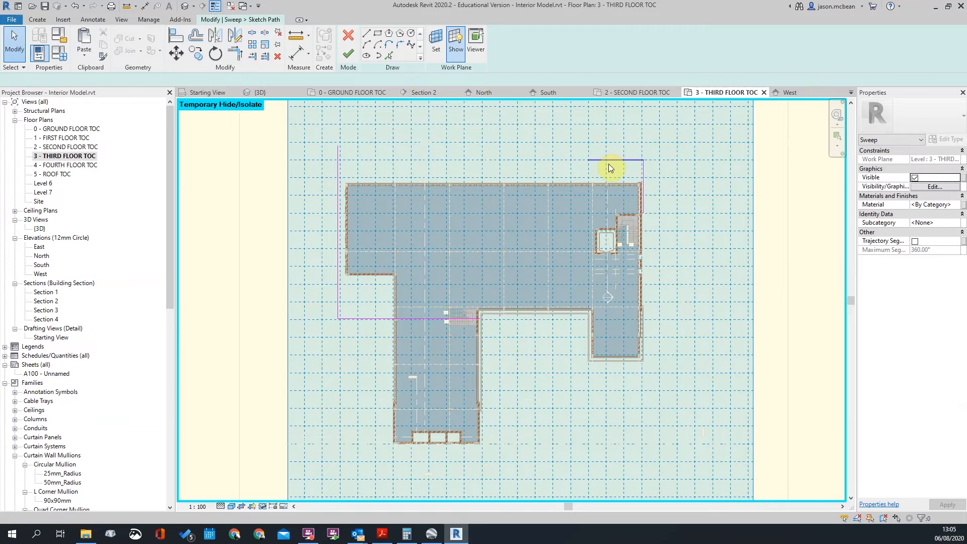
key("t")
key("r")
left_click(610, 162)
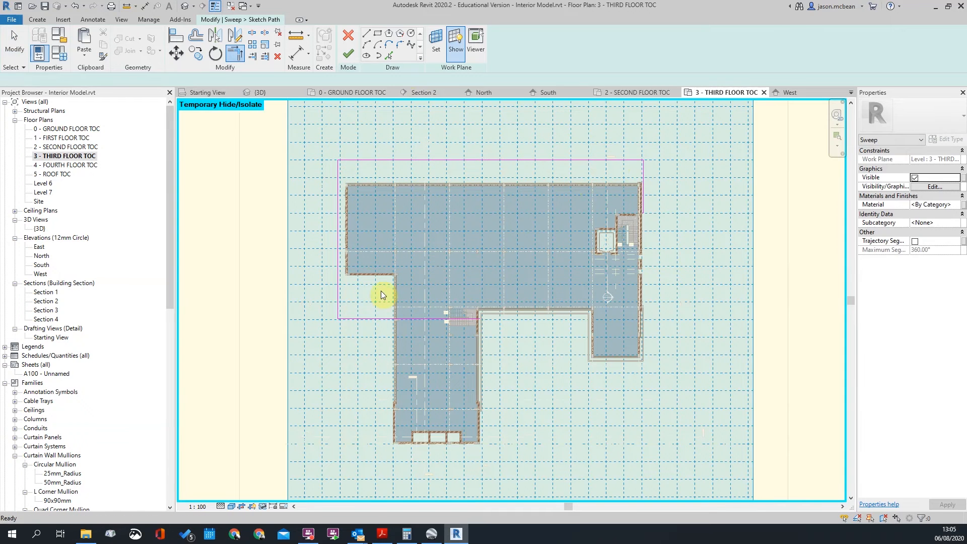
key("Escape")
scroll(384, 297, "up", 2)
scroll(390, 295, "down", 1)
scroll(377, 314, "up", 4)
scroll(572, 317, "down", 3)
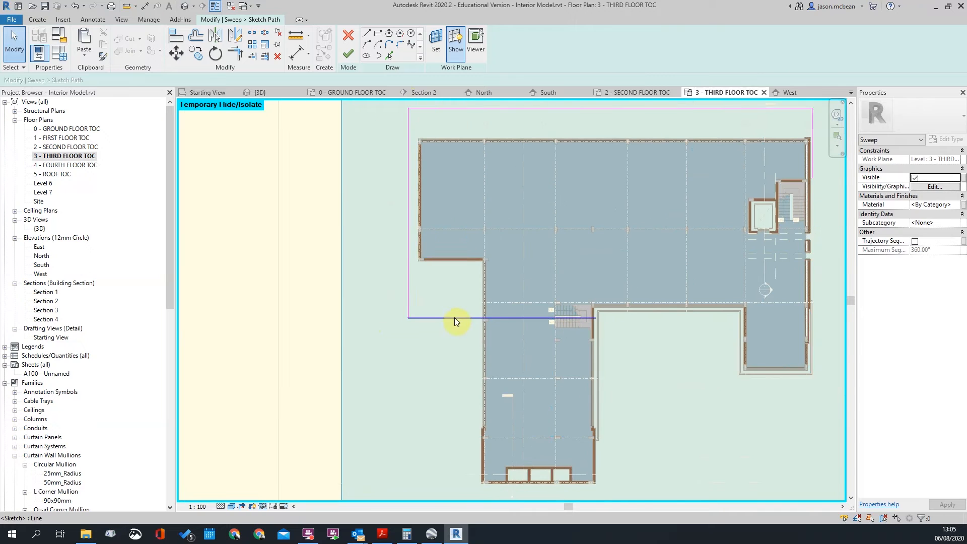
Select the bottom path line, then start and cancel a new path line beside the wall
left_click(459, 318)
scroll(461, 277, "up", 3)
left_click(467, 291)
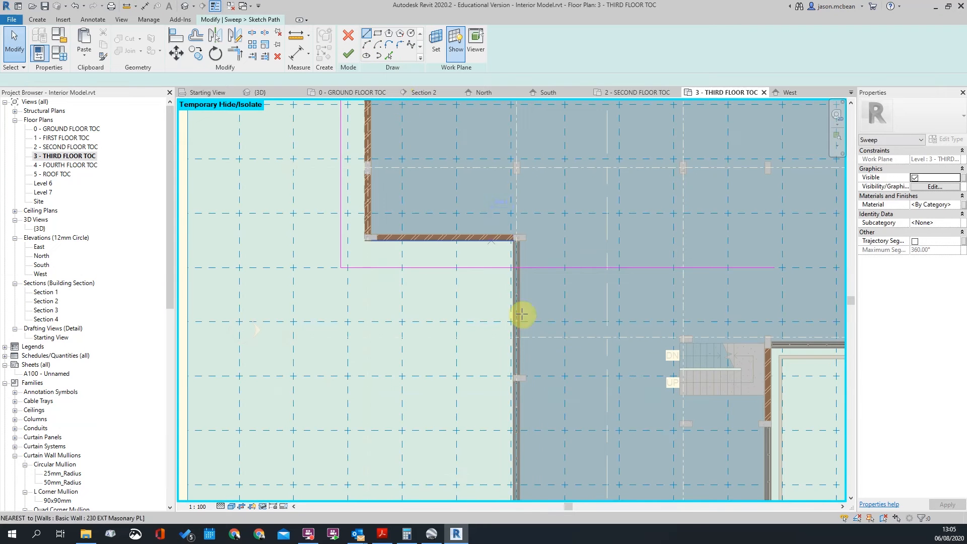
left_click(504, 250)
middle_click_drag(522, 454, 461, 185)
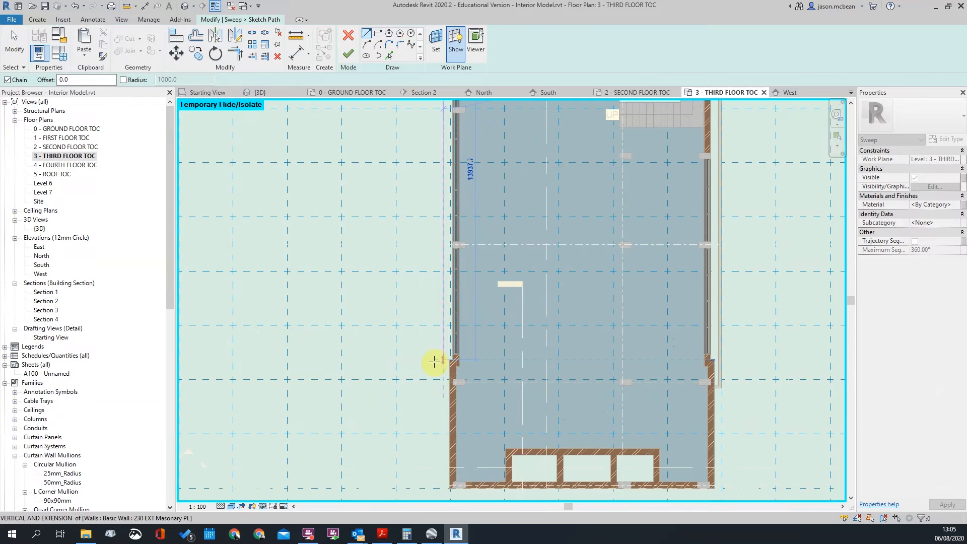
scroll(433, 376, "up", 2)
key("Escape")
key("Escape")
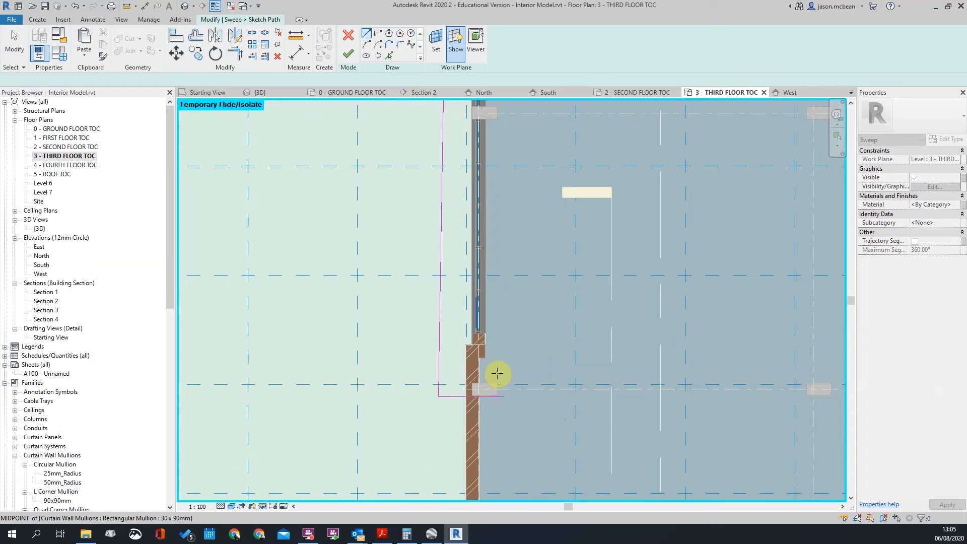
scroll(485, 249, "down", 3)
scroll(478, 167, "up", 4)
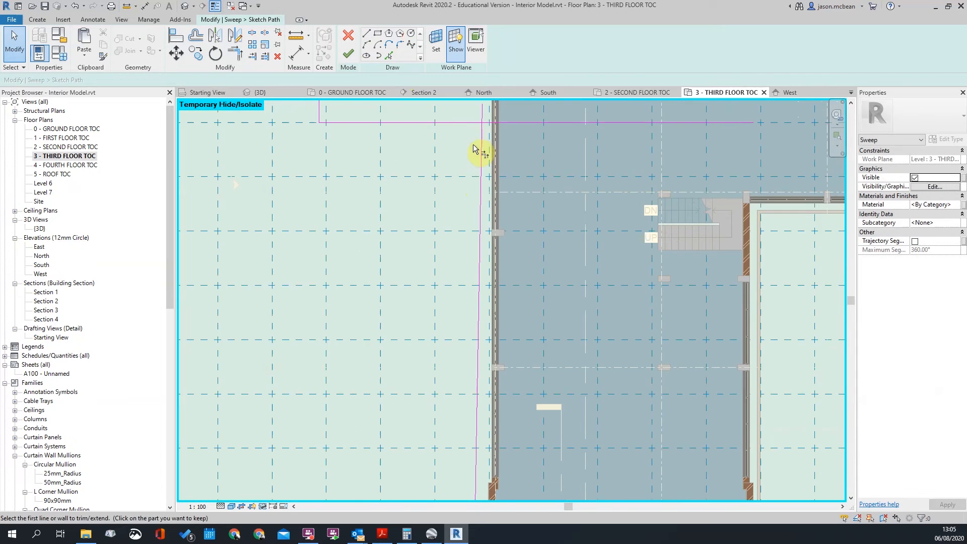
Join the horizontal and vertical path lines into a corner and shift it outward left
left_click(474, 124)
left_click(482, 132)
key("Escape")
mouse_move(484, 126)
left_mouse_down()
mouse_move(461, 120)
mouse_move(473, 122)
left_mouse_up()
scroll(560, 225, "down", 5)
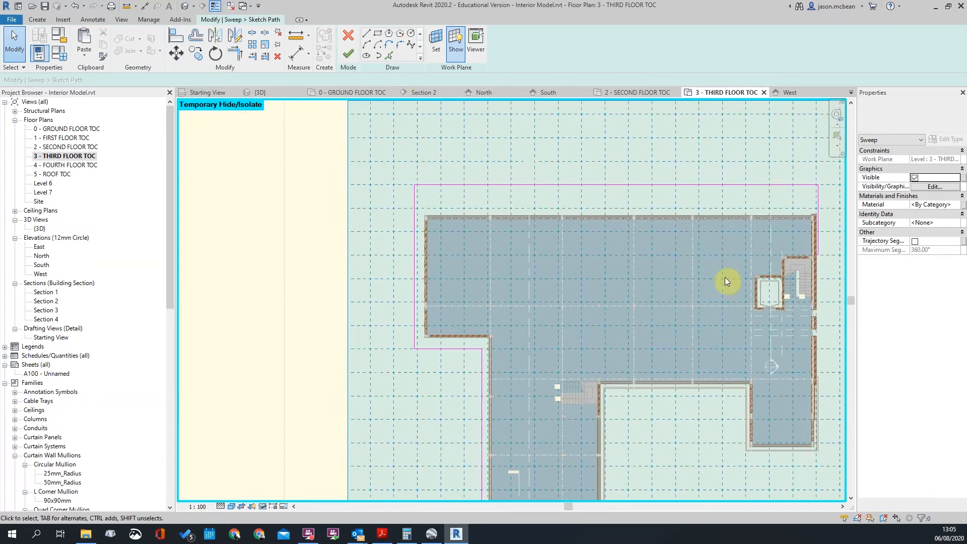
scroll(734, 214, "up", 5)
Pan to the plan's upper-right corner and select the 34440.0-long top path line
middle_click_drag(735, 213, 630, 183)
scroll(631, 182, "down", 3)
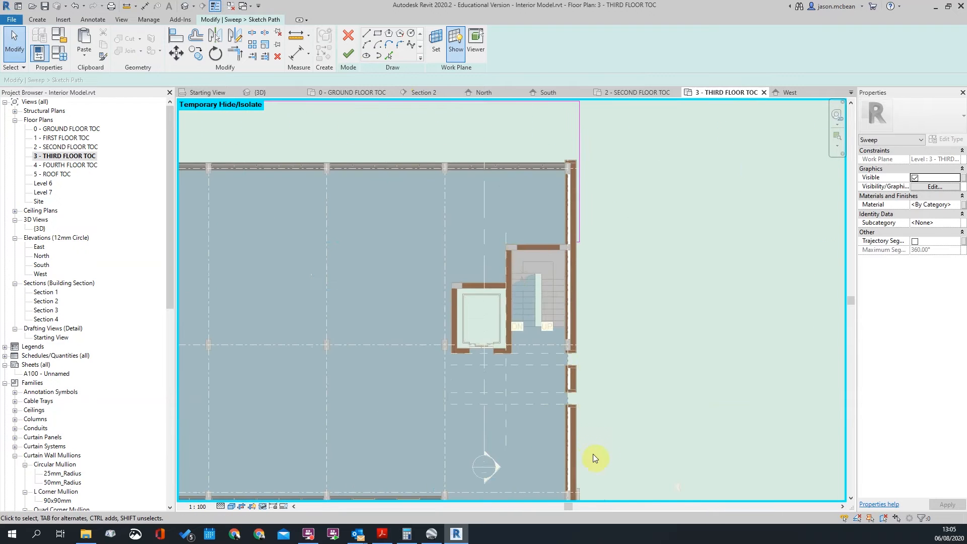
middle_click_drag(591, 213, 598, 266)
left_click(470, 199)
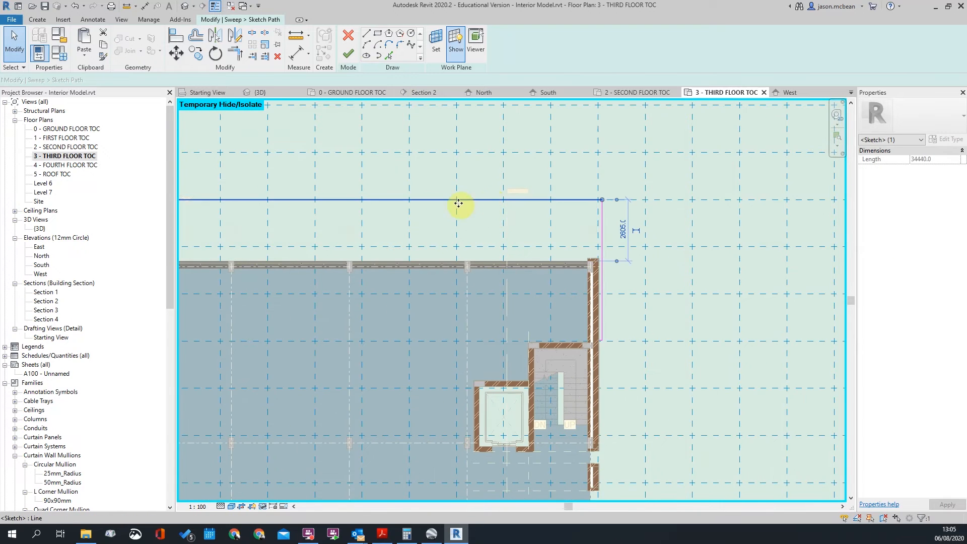
scroll(471, 199, "up", 2)
left_click(494, 203)
left_click(684, 197)
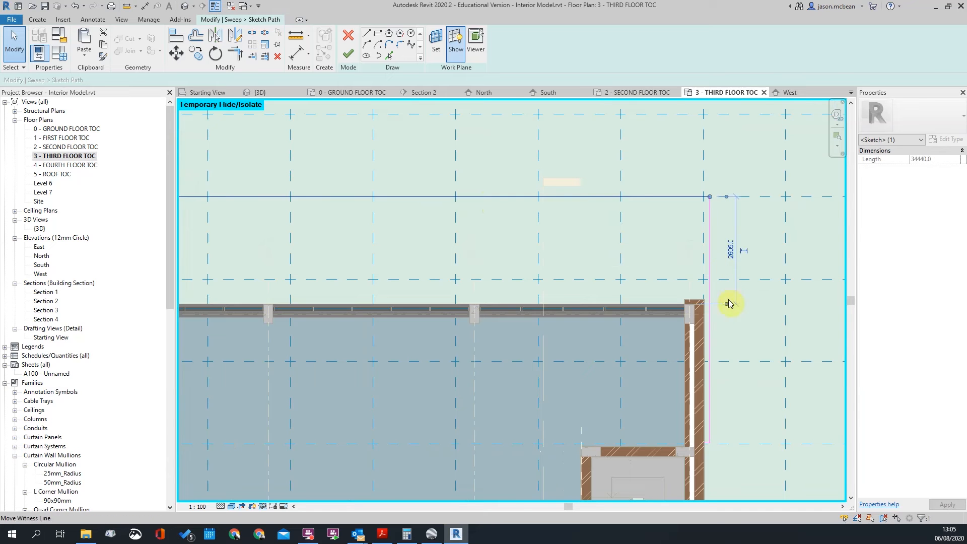
scroll(476, 316, "up", 5)
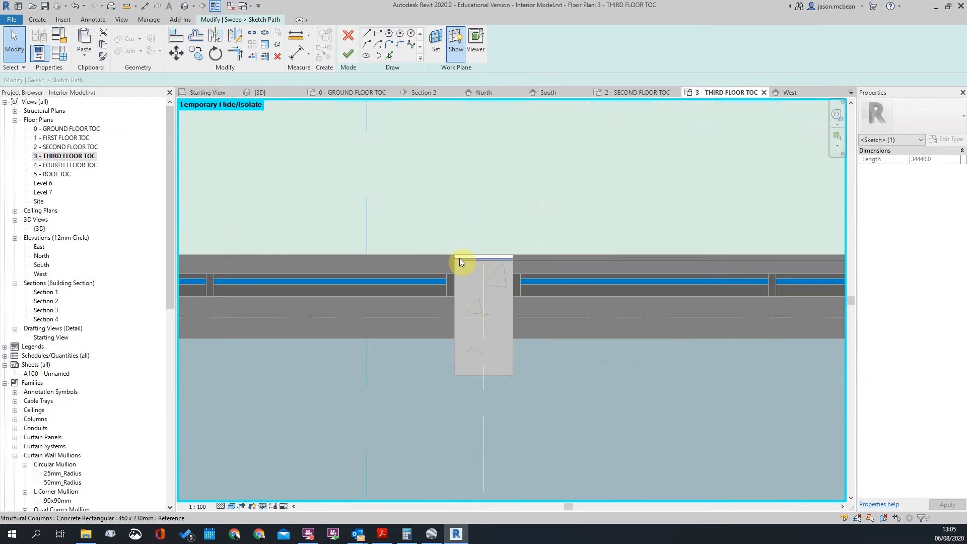
scroll(483, 334, "down", 3)
scroll(562, 316, "down", 6)
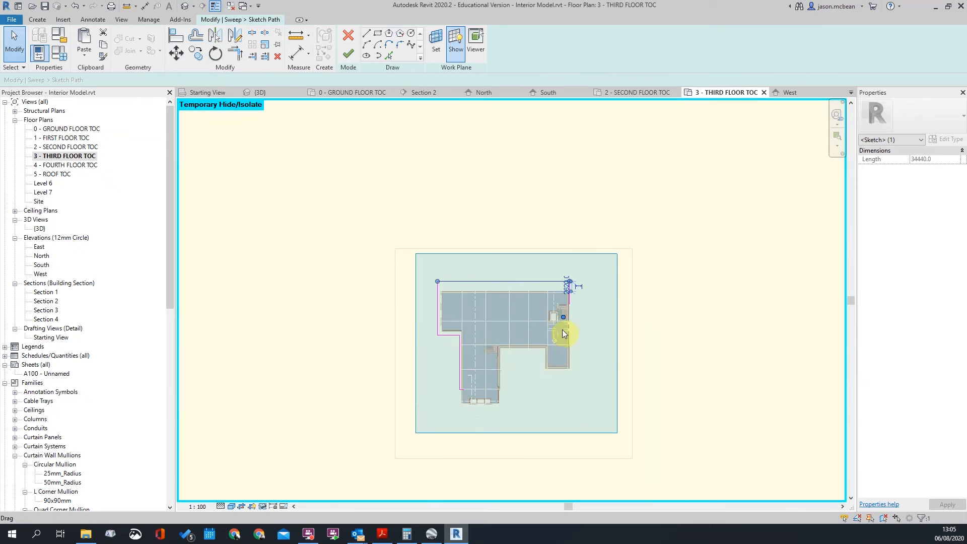
scroll(563, 289, "up", 7)
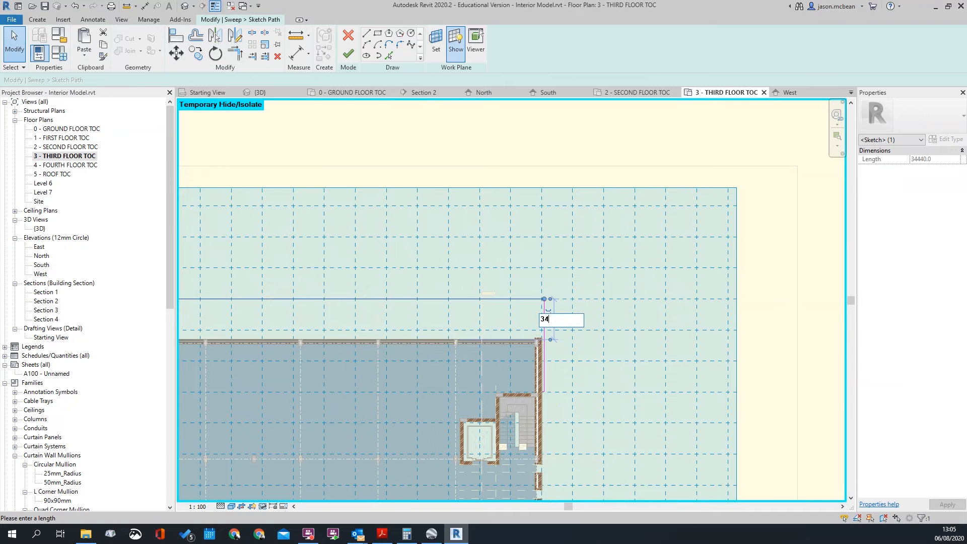
key("Escape")
key("Escape")
scroll(585, 365, "down", 4)
scroll(564, 395, "up", 6)
scroll(443, 305, "up", 2)
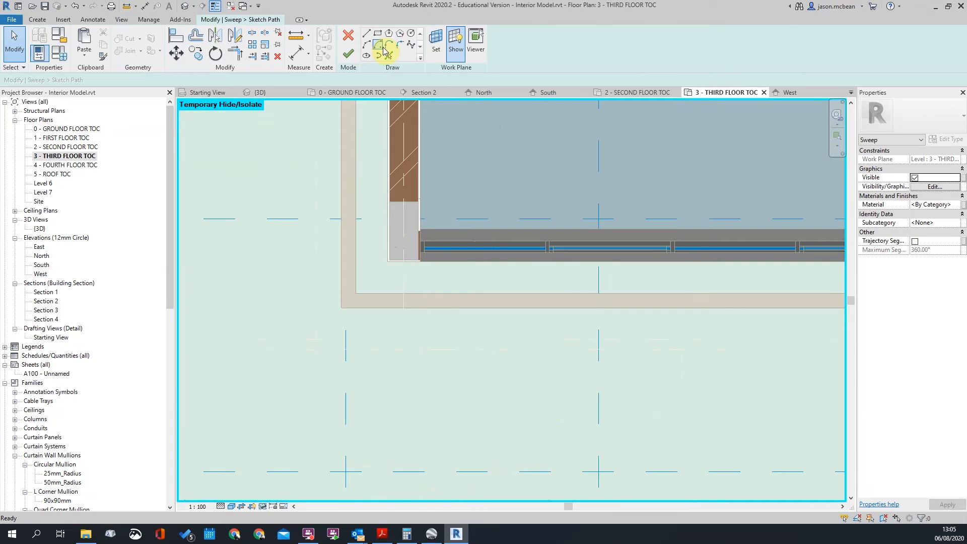
Start measuring from the wall corner, then cancel the measurement
left_click(295, 37)
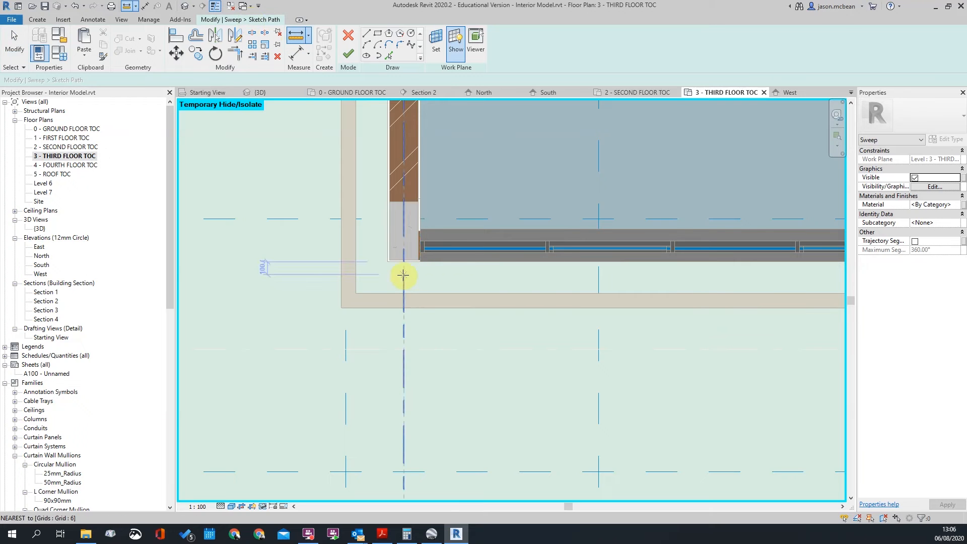
scroll(385, 255, "up", 2)
left_click(414, 254)
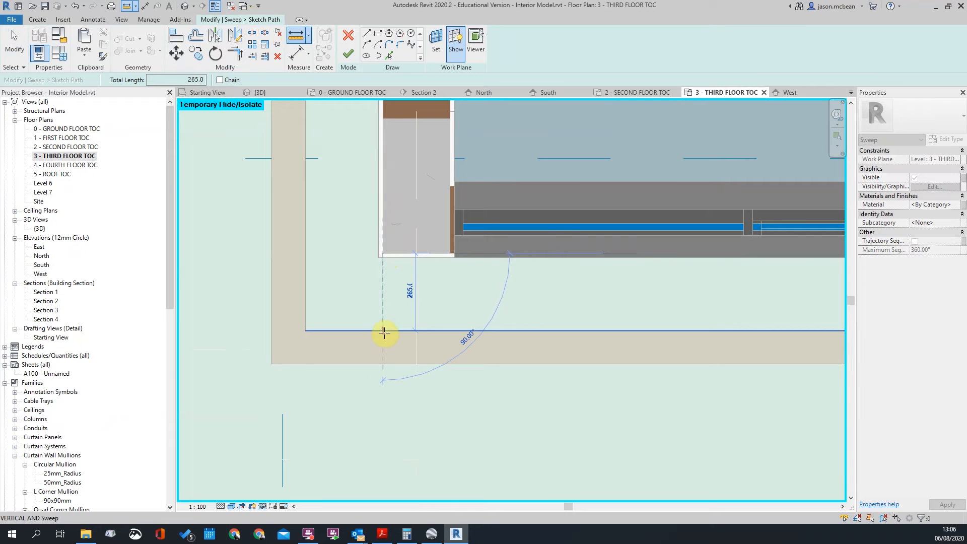
scroll(429, 398, "down", 8)
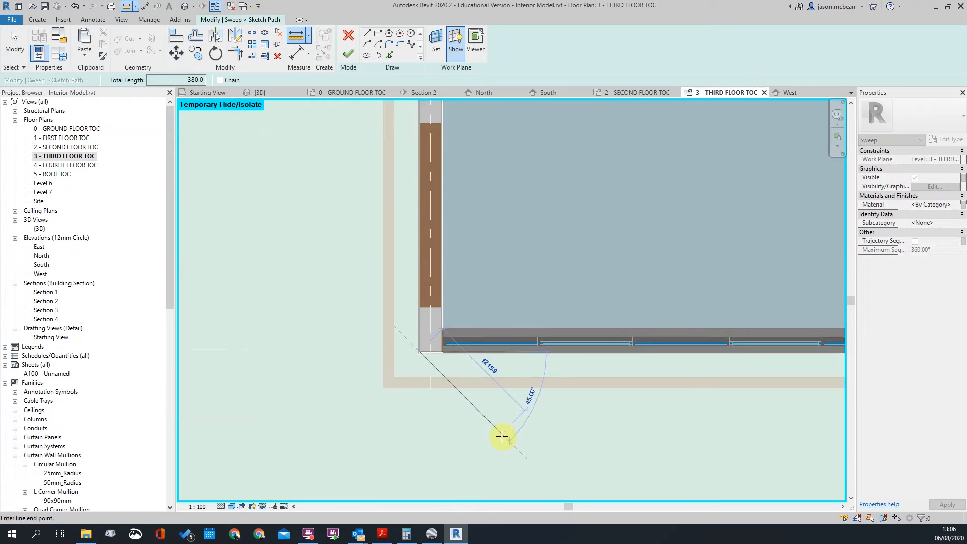
key("Escape")
key("Escape")
scroll(652, 164, "up", 1)
Set the top path line 380 from the wall at the building's corner
mouse_move(649, 113)
middle_mouse_down()
mouse_move(694, 350)
mouse_move(721, 392)
middle_mouse_up()
scroll(619, 297, "up", 2)
left_click(621, 245)
scroll(673, 254, "up", 5)
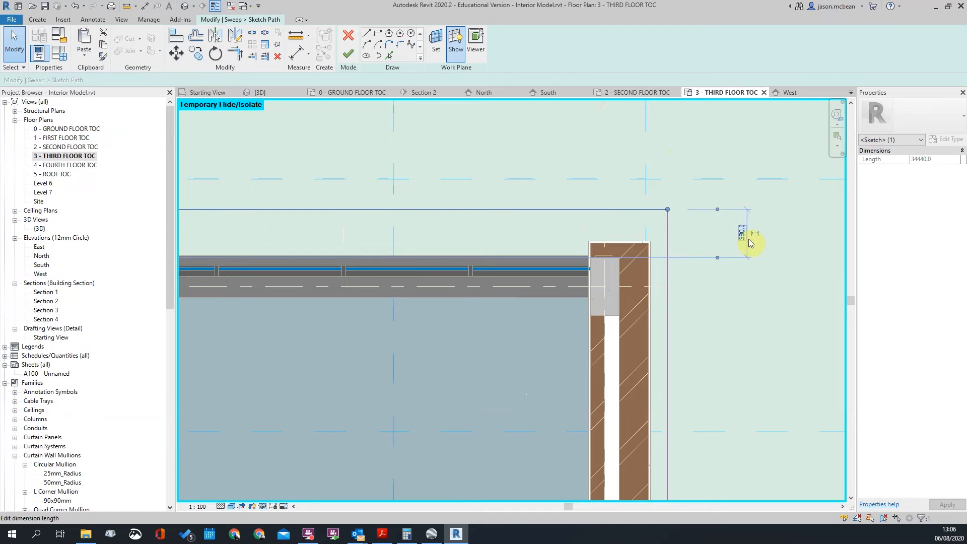
key("Return")
key("Escape")
scroll(749, 239, "down", 6)
scroll(194, 244, "up", 2)
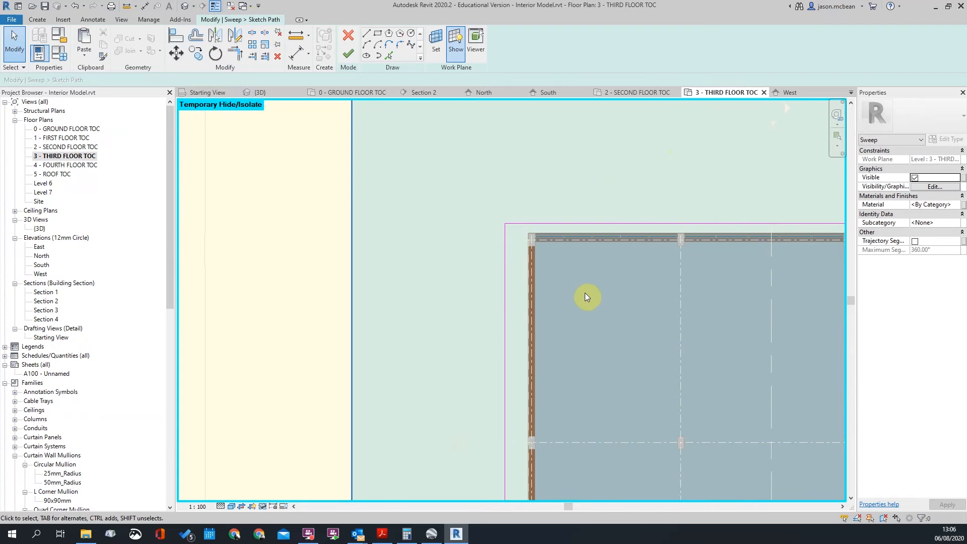
scroll(509, 264, "up", 3)
Move the left path edge to 375 from the column's face
left_click(521, 272)
scroll(574, 201, "up", 3)
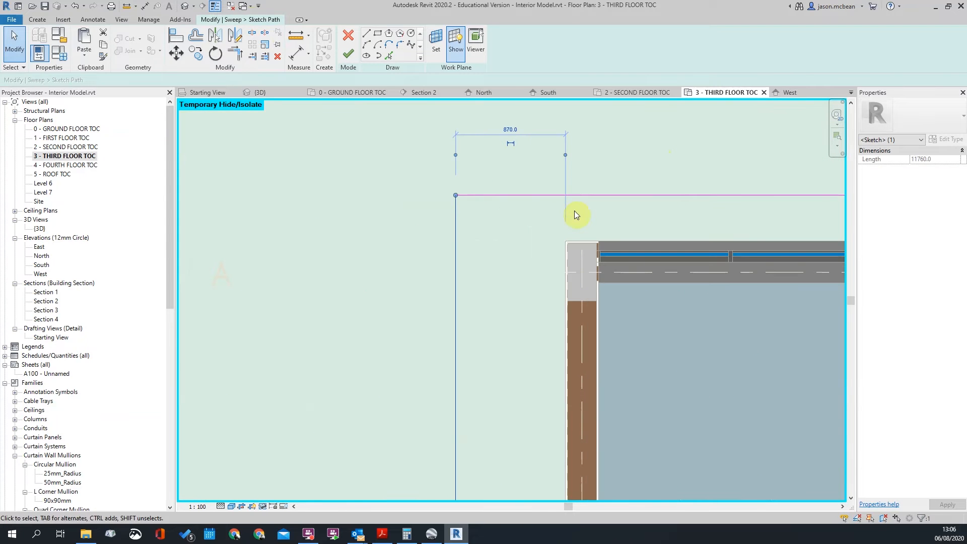
left_click_drag(569, 274, 568, 274)
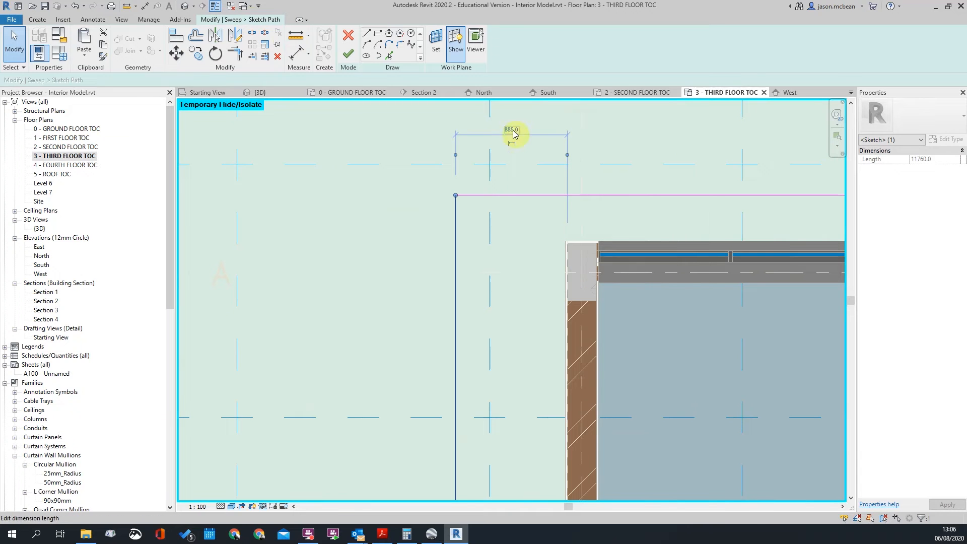
type("375")
key("Return")
left_click(512, 124)
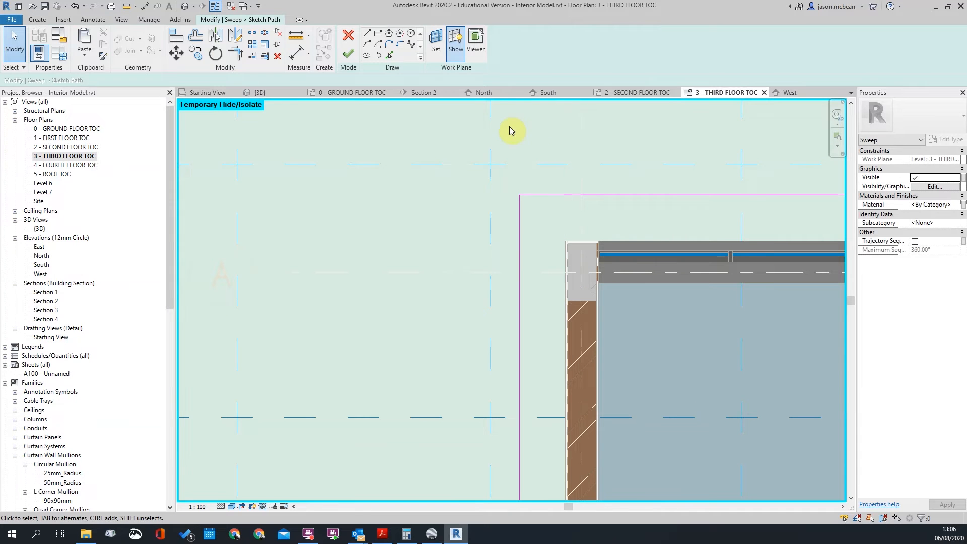
scroll(513, 125, "down", 6)
scroll(598, 372, "up", 2)
scroll(597, 373, "up", 2)
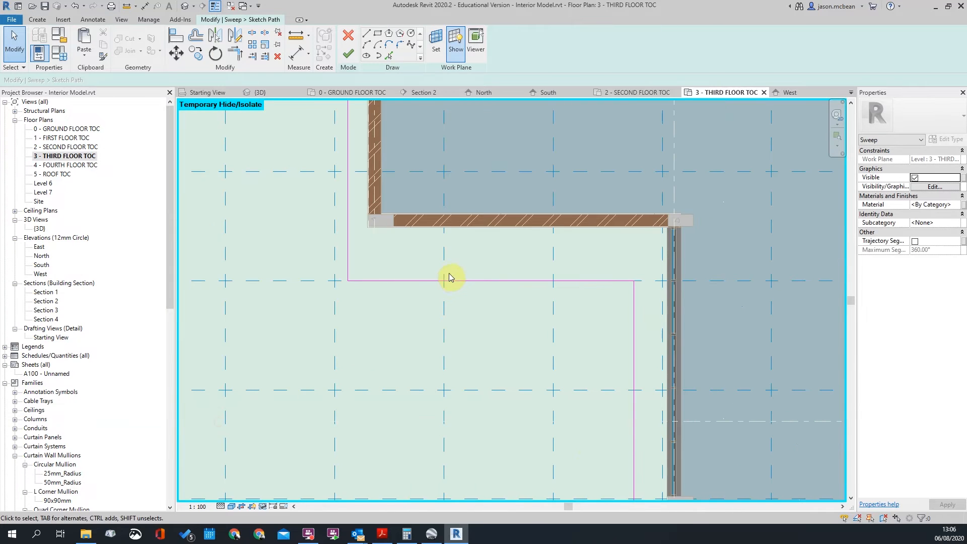
Set the lower-corner horizontal path line 380 from the column face
left_click(468, 281)
scroll(700, 252, "up", 2)
scroll(689, 233, "up", 2)
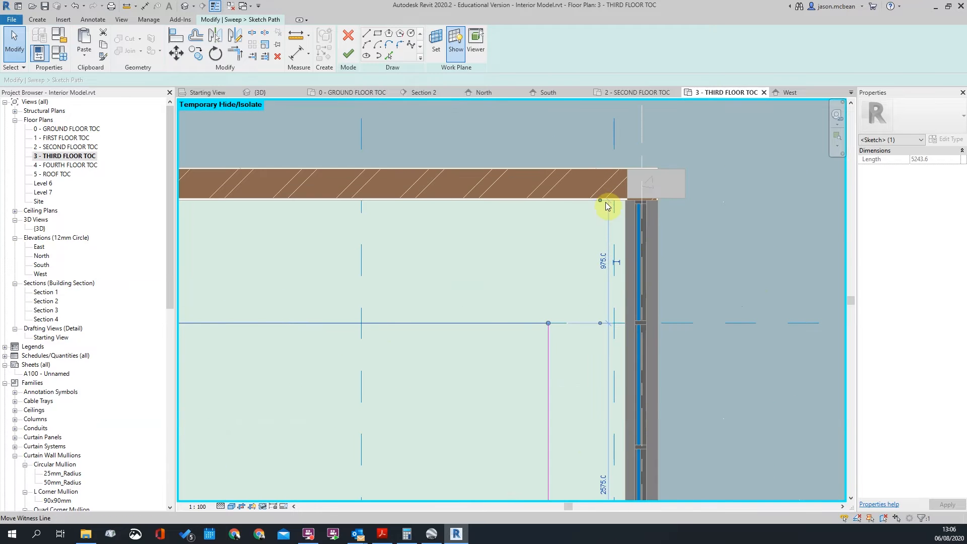
left_click_drag(656, 197, 669, 196)
key("Tab")
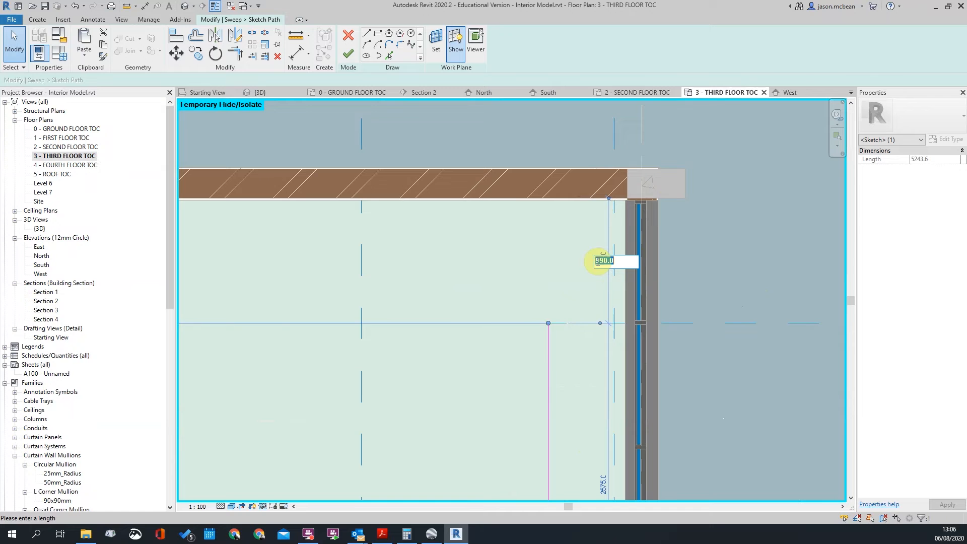
key("Return")
left_click(597, 261)
scroll(597, 259, "down", 4)
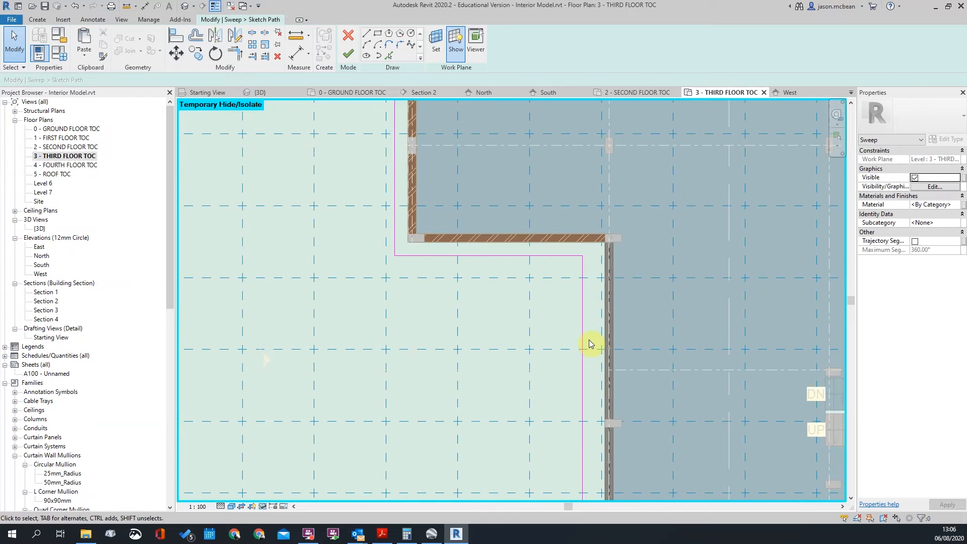
scroll(563, 335, "down", 1)
Set the vertical corner path line 380 from the column edge and join it at the corner
left_click(568, 331)
scroll(503, 123, "up", 3)
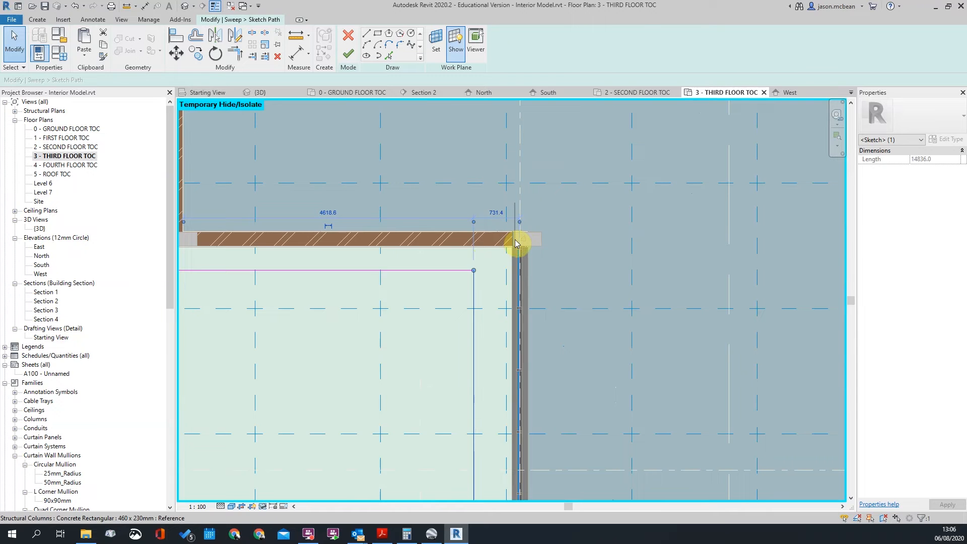
left_click_drag(515, 240, 514, 240)
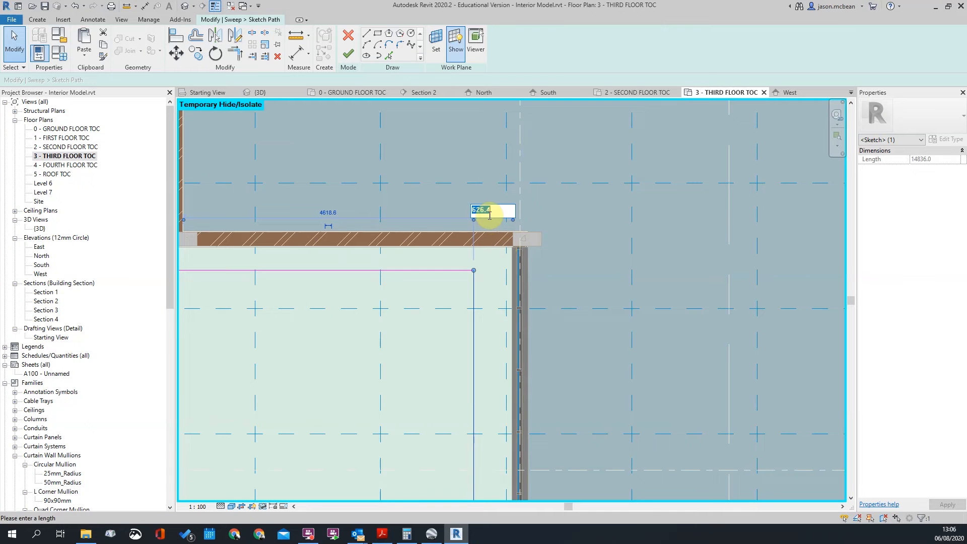
key("Return")
scroll(466, 250, "down", 3)
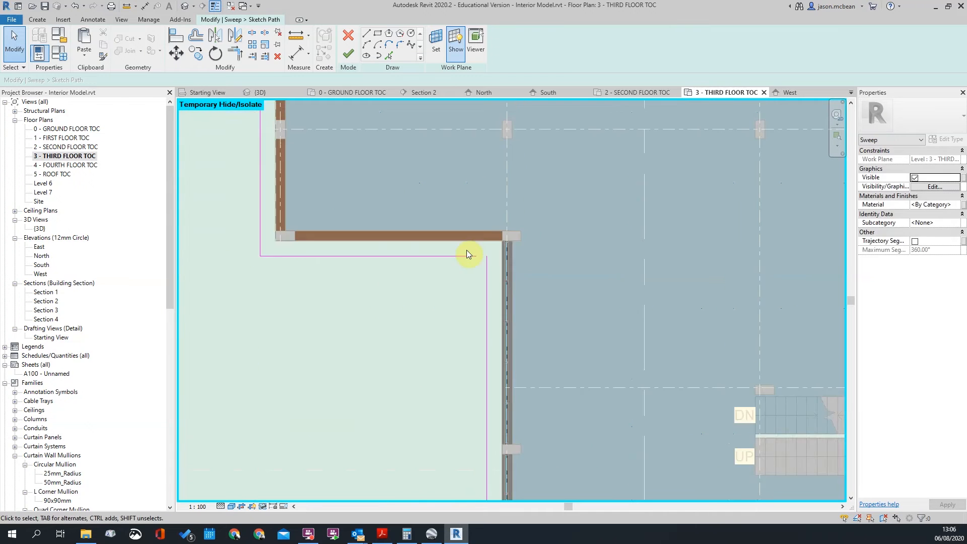
left_click(455, 254)
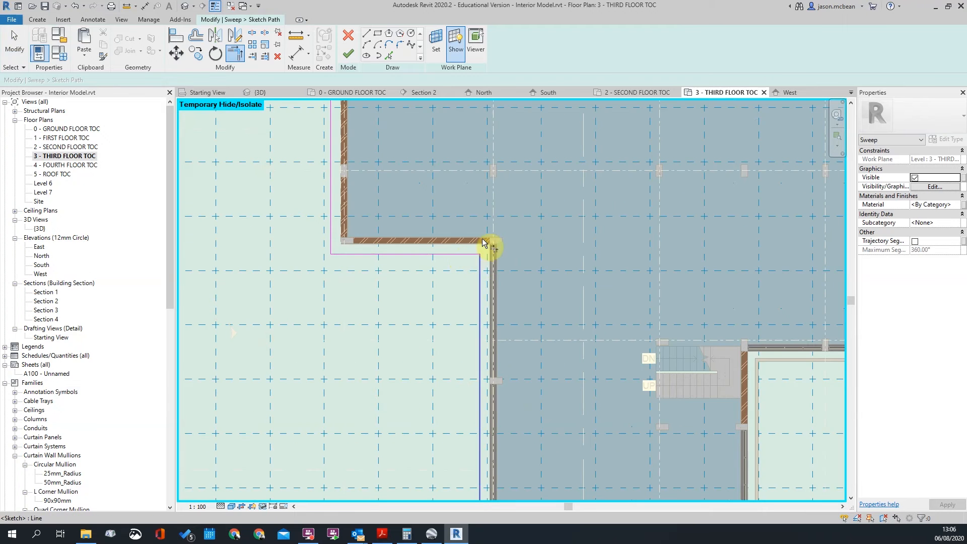
scroll(479, 262, "down", 3)
scroll(485, 392, "up", 1)
key("Escape")
scroll(491, 403, "up", 6)
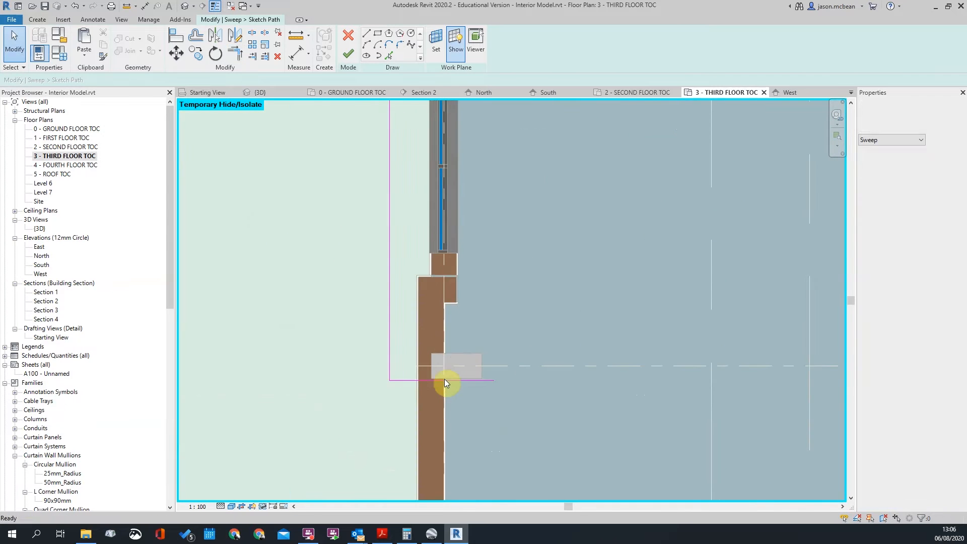
scroll(441, 398, "up", 2)
scroll(445, 379, "down", 6)
scroll(594, 363, "up", 5)
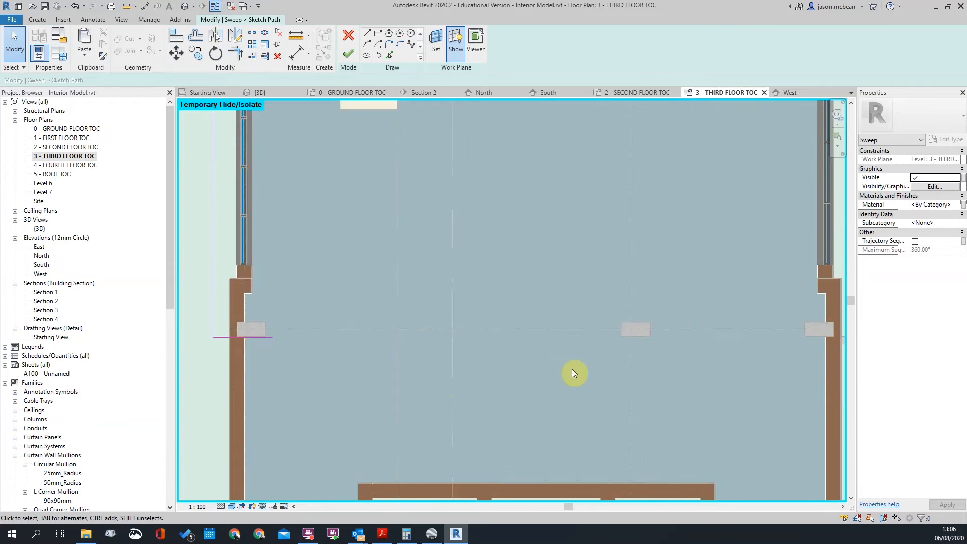
Align the short lower-left path line to the wall face (AL) and pull its end back to it
key("a")
key("l")
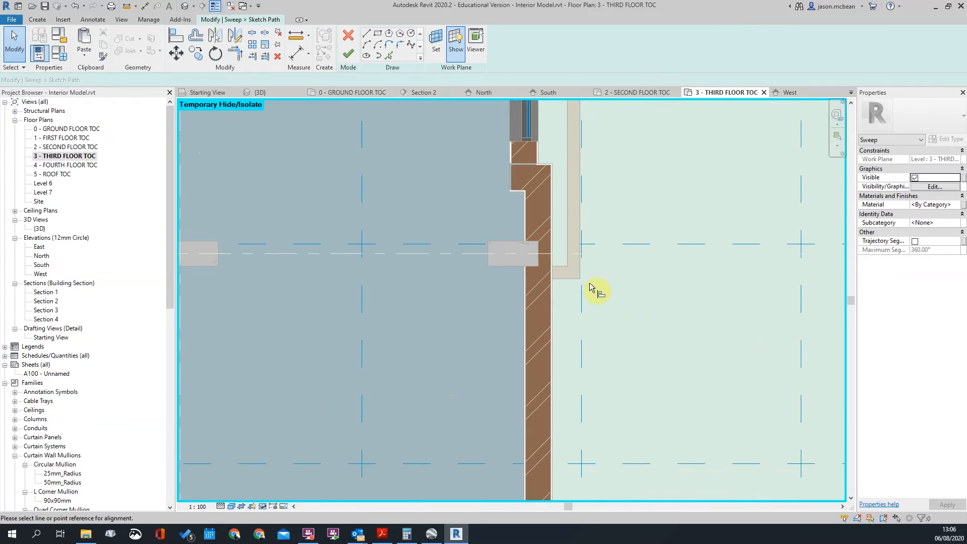
left_click(565, 277)
scroll(655, 310, "down", 3)
scroll(504, 317, "up", 4)
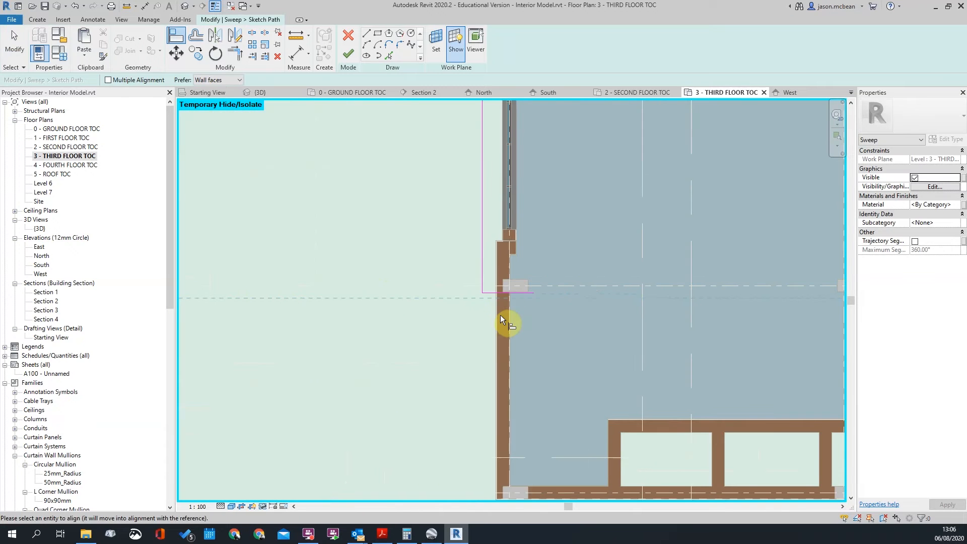
left_click(494, 293)
scroll(522, 288, "up", 2)
key("Escape")
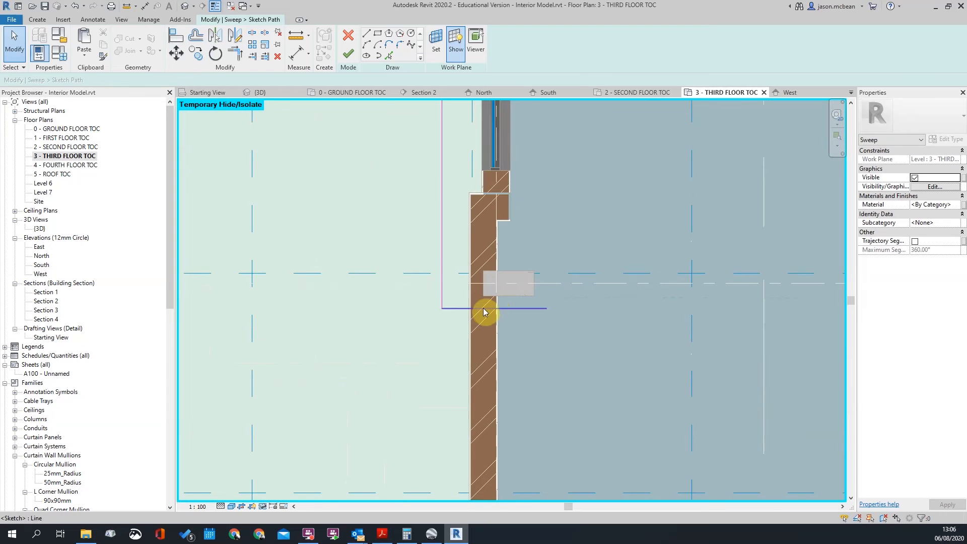
left_click_drag(543, 313, 471, 310)
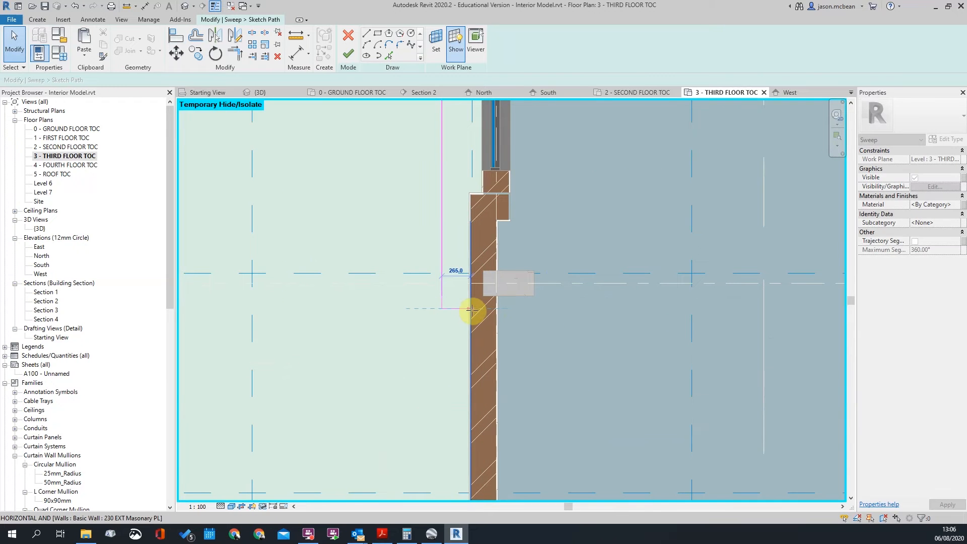
scroll(512, 377, "down", 5)
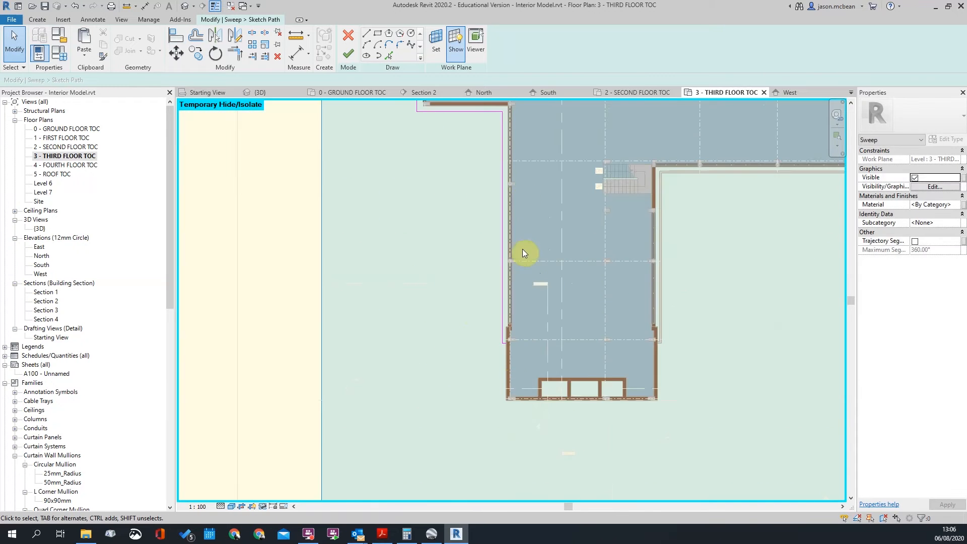
scroll(437, 329, "down", 3)
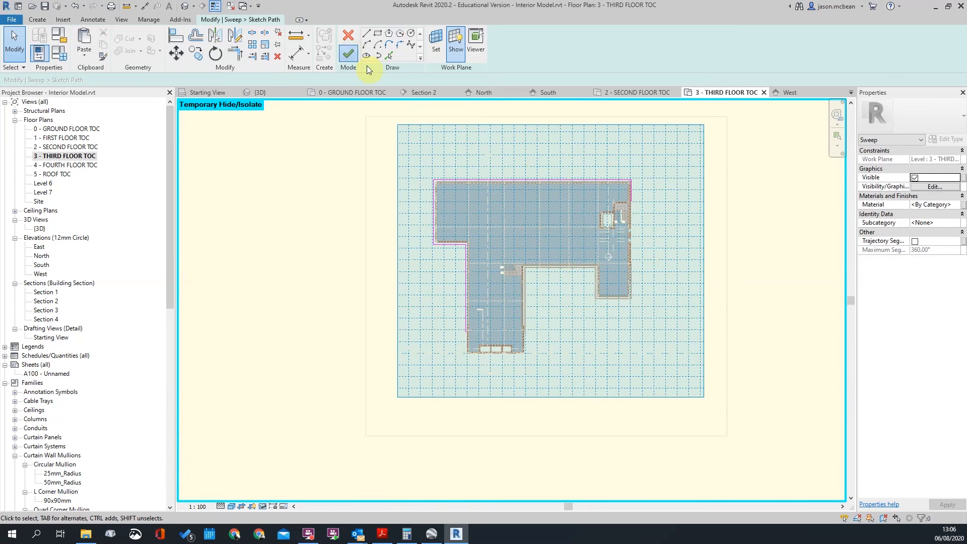
Finish the sweep path and orbit the default 3D view to the balcony corner
left_click(349, 53)
scroll(280, 134, "up", 3)
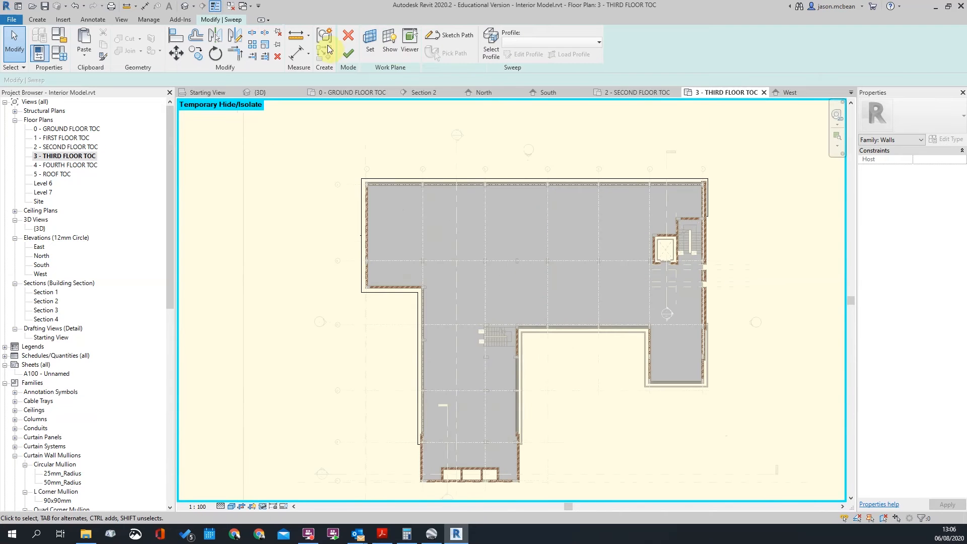
left_click(187, 7)
middle_click_drag(503, 209, 611, 297, "shift")
scroll(648, 216, "down", 3)
scroll(720, 277, "up", 6)
scroll(595, 253, "up", 3)
scroll(583, 282, "up", 2)
Select the sweep's profile and open it for editing
left_click(543, 261)
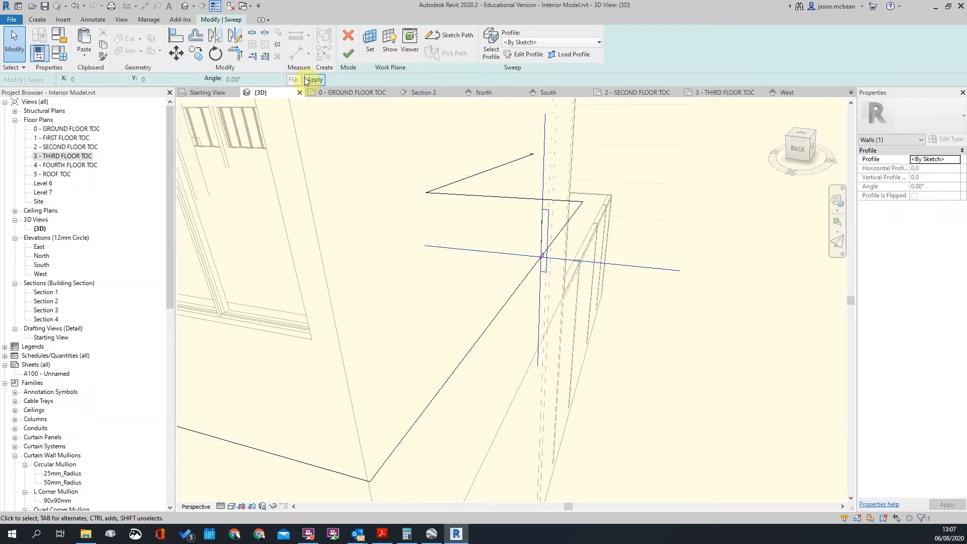
scroll(557, 244, "up", 2)
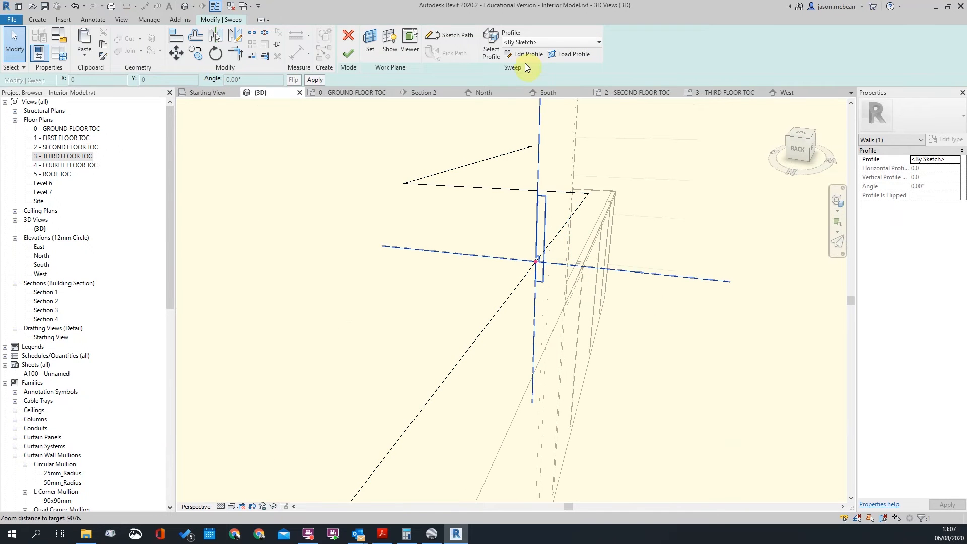
double_click(543, 260)
Check the existing profile lines, leave without changes, and reselect the balcony sweep's profile
left_click_drag(476, 186, 636, 373)
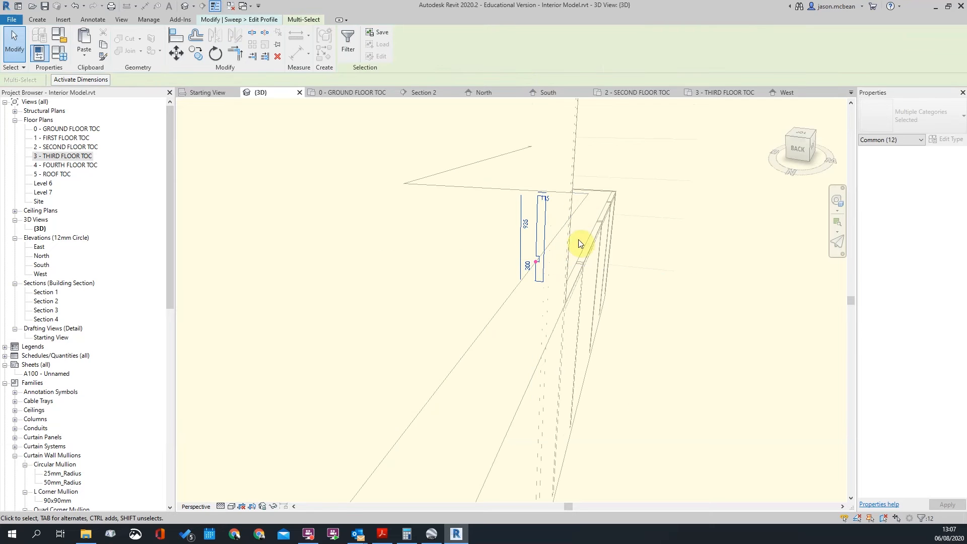
left_click(627, 214)
left_click(544, 234)
key("Escape")
left_click(552, 198)
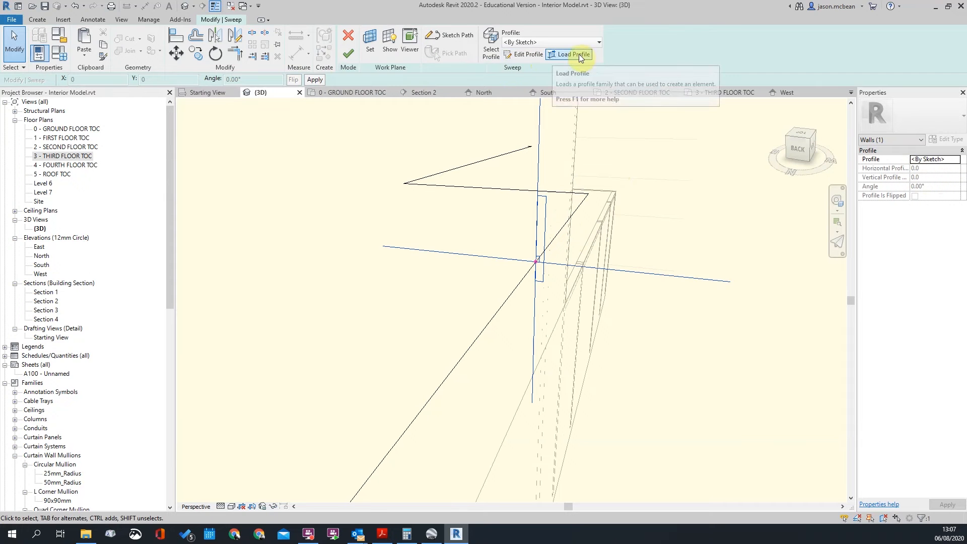
Reopen the sweep profile for editing and select its full chain of lines
left_click(522, 56)
left_click_drag(470, 134, 590, 335)
scroll(525, 215, "up", 3)
scroll(583, 275, "up", 2)
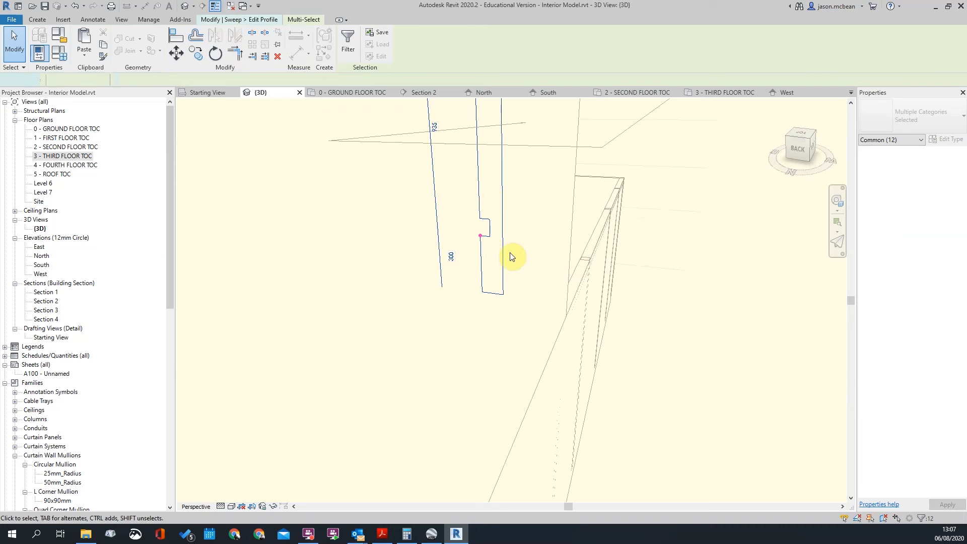
left_click(510, 257)
left_click(507, 260)
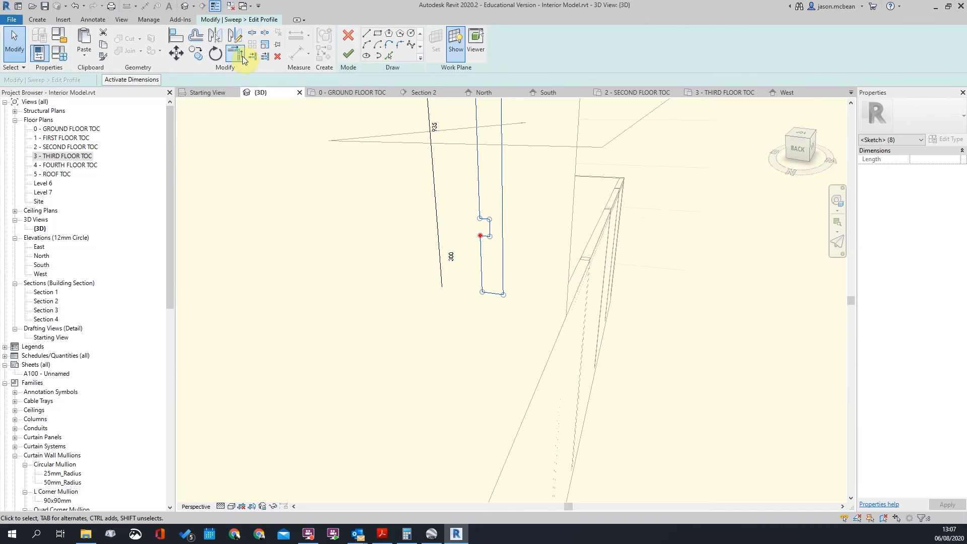
Mirror the profile lines about their edge, producing a mirrored copy
left_click(221, 41)
scroll(537, 235, "up", 5)
scroll(447, 235, "down", 2)
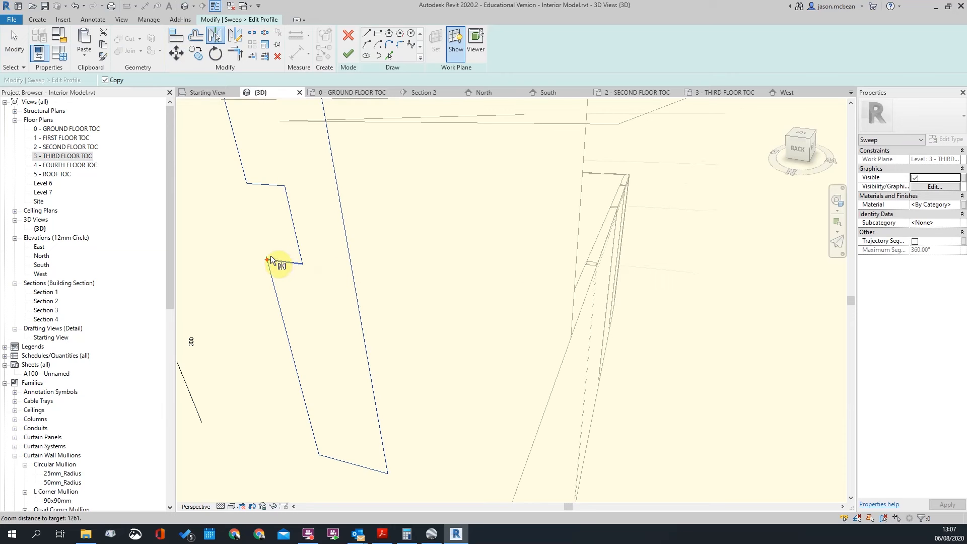
scroll(264, 257, "up", 5)
scroll(433, 269, "down", 4)
scroll(471, 263, "up", 4)
scroll(479, 267, "down", 4)
scroll(498, 257, "up", 2)
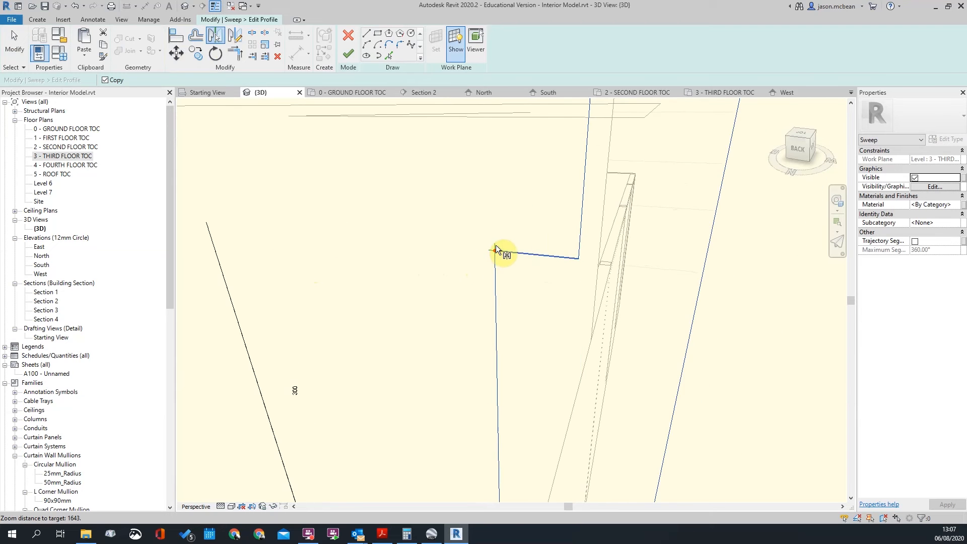
left_click(494, 249)
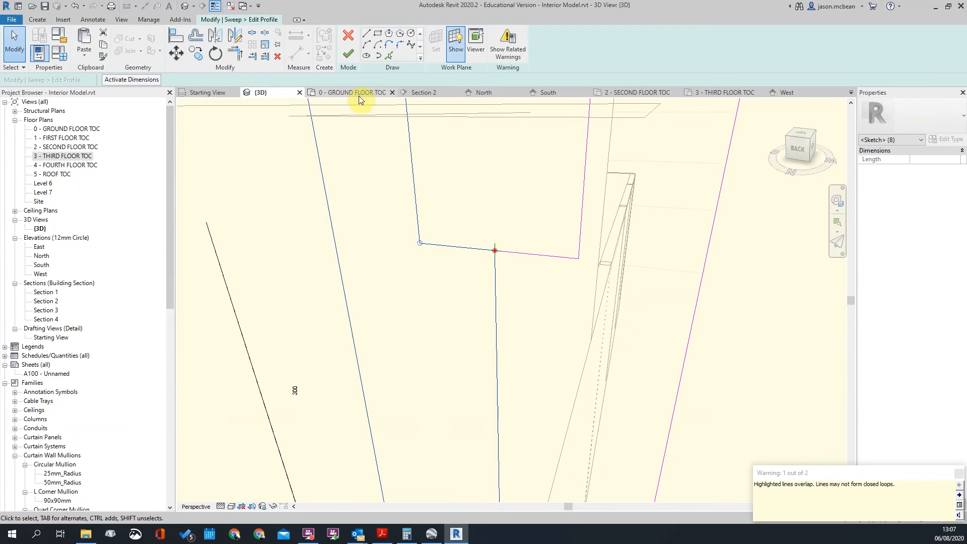
Undo the copy, flip the profile across its corner line without copying, and finish the profile
key("ctrl+z")
scroll(527, 250, "down", 3)
key("Tab")
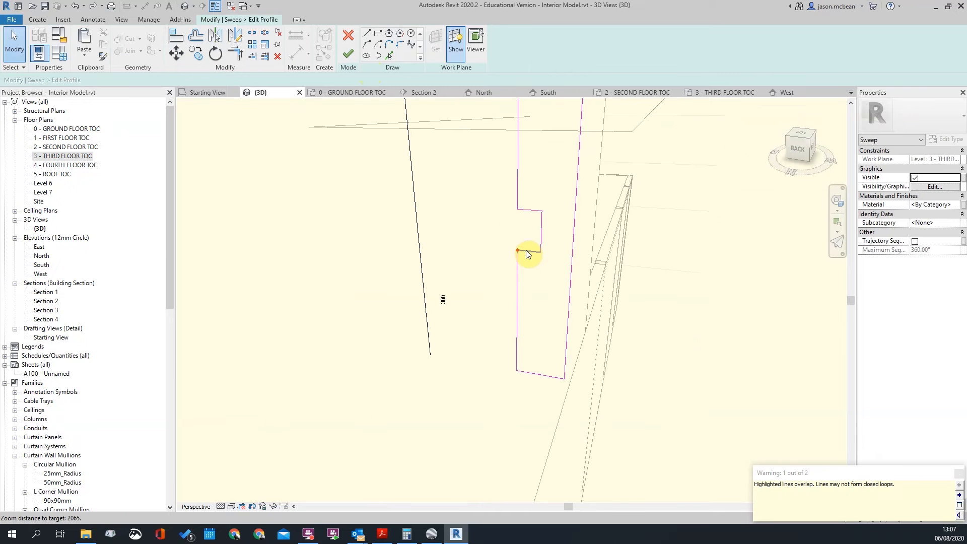
left_click(525, 250)
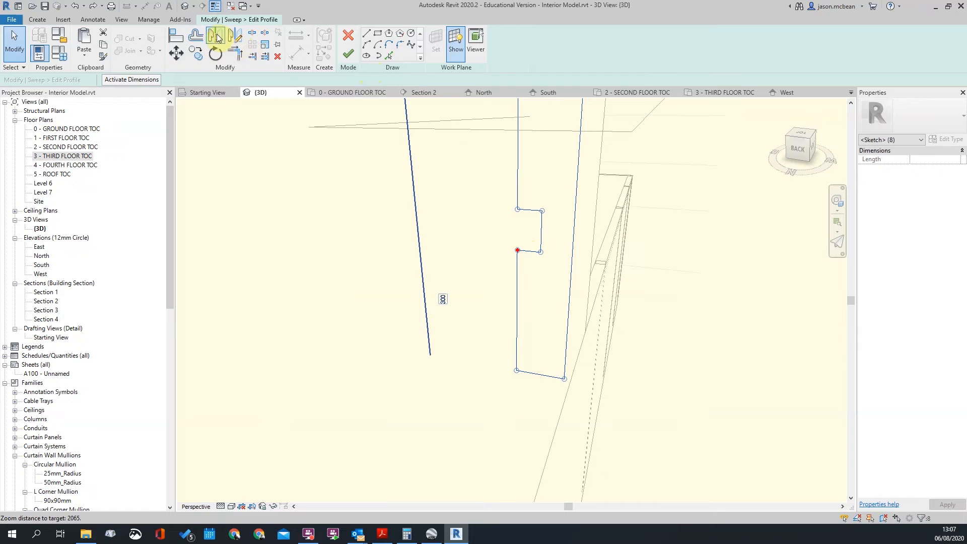
left_click(218, 37)
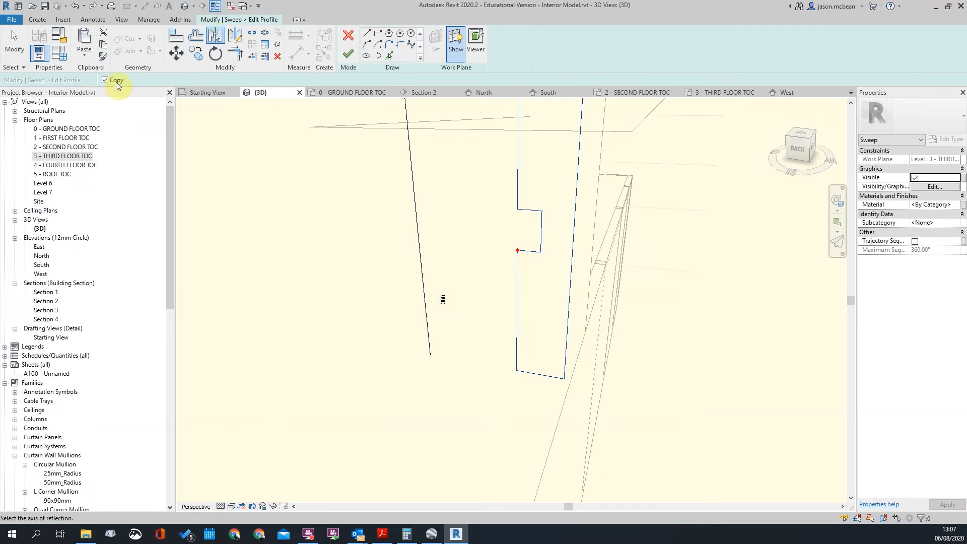
scroll(533, 216, "up", 5)
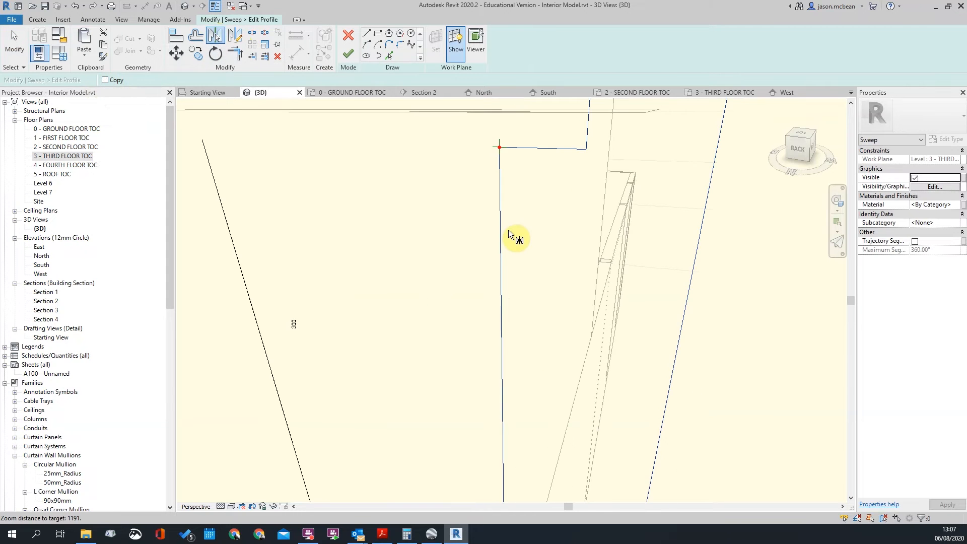
left_click(500, 141)
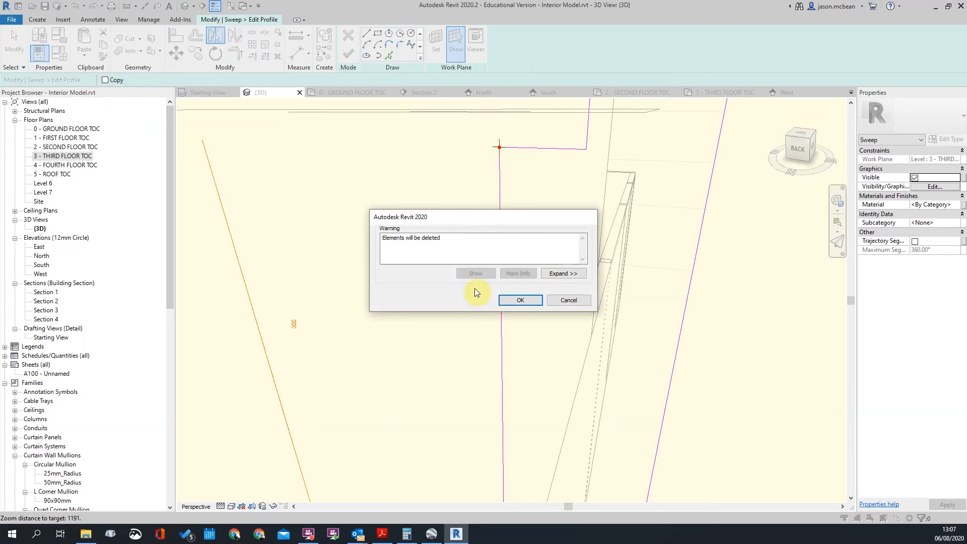
left_click(521, 300)
scroll(534, 298, "down", 6)
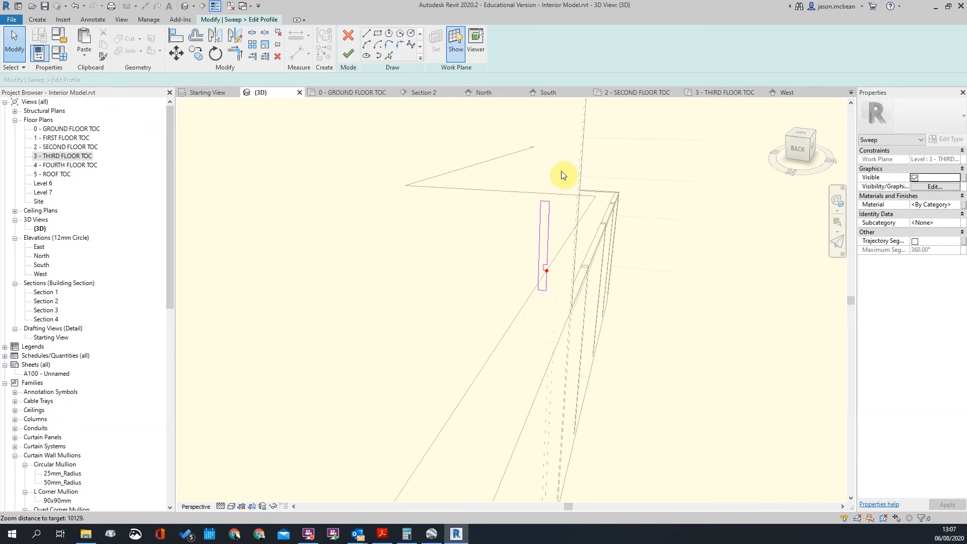
left_click(348, 53)
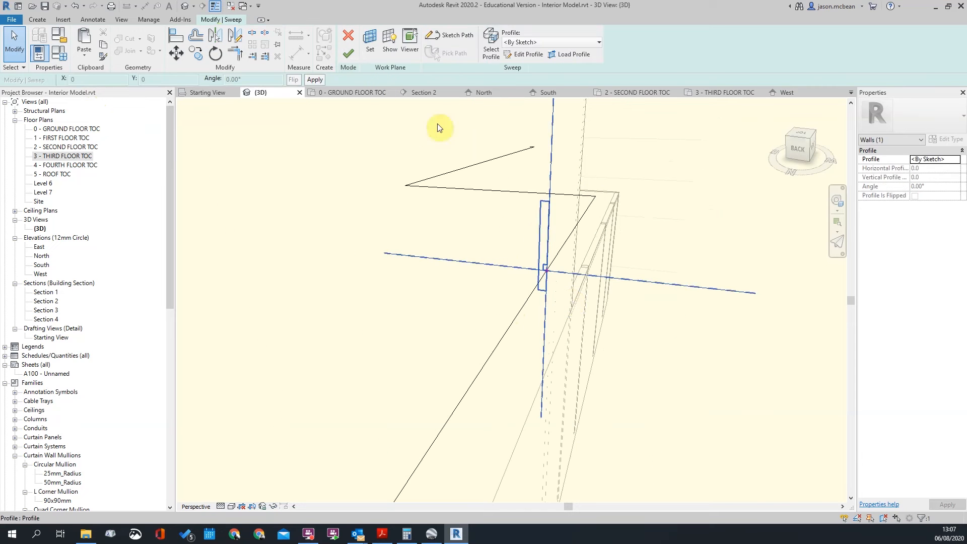
Finish the balcony sweep and orbit the model to view the side facade
left_click(346, 56)
scroll(609, 201, "down", 3)
left_click(614, 267)
scroll(613, 275, "down", 5)
middle_click_drag(534, 321, 705, 282, "shift")
scroll(500, 283, "up", 1)
scroll(500, 282, "up", 2)
middle_click_drag(503, 281, 518, 288, "shift")
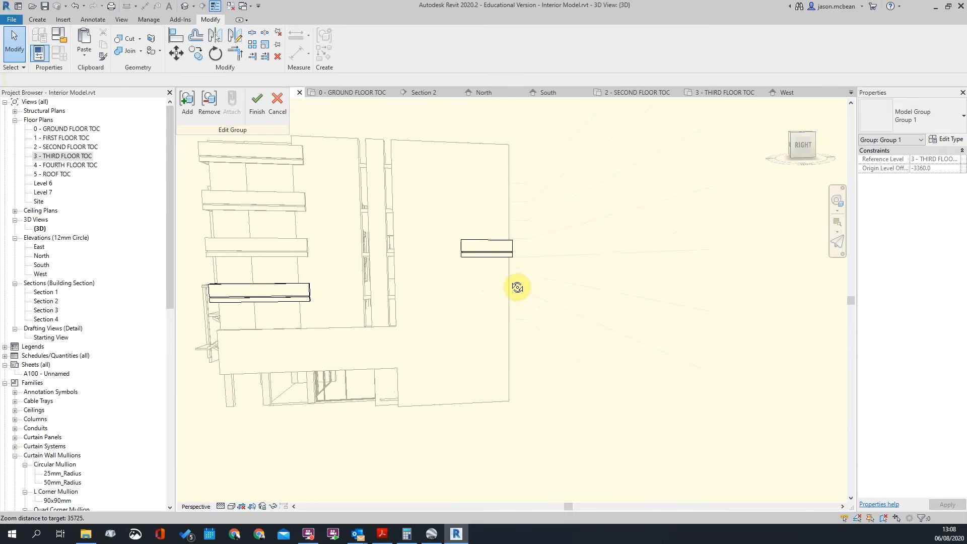
middle_click_drag(585, 330, 478, 253, "shift")
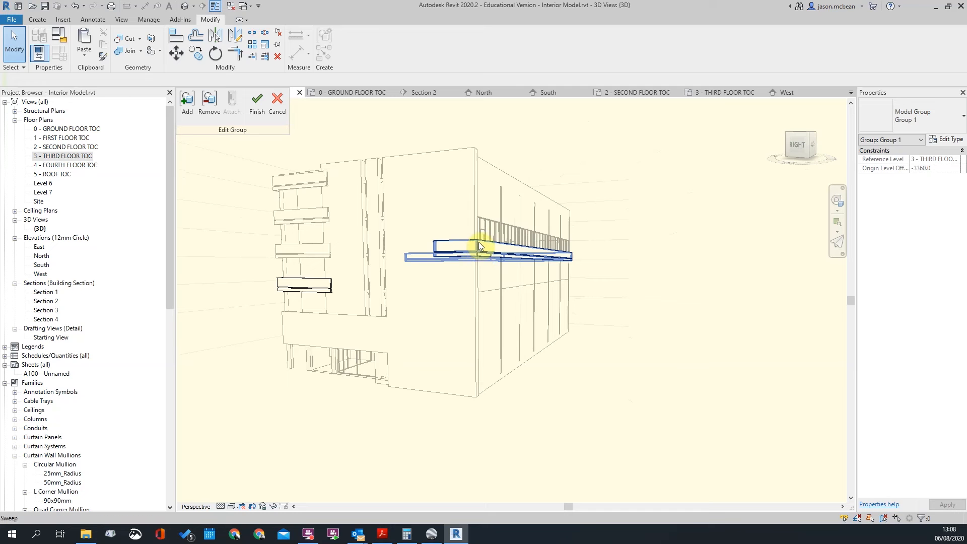
Open the side facade's ledge sweep for editing and select its path lines
left_click(486, 250)
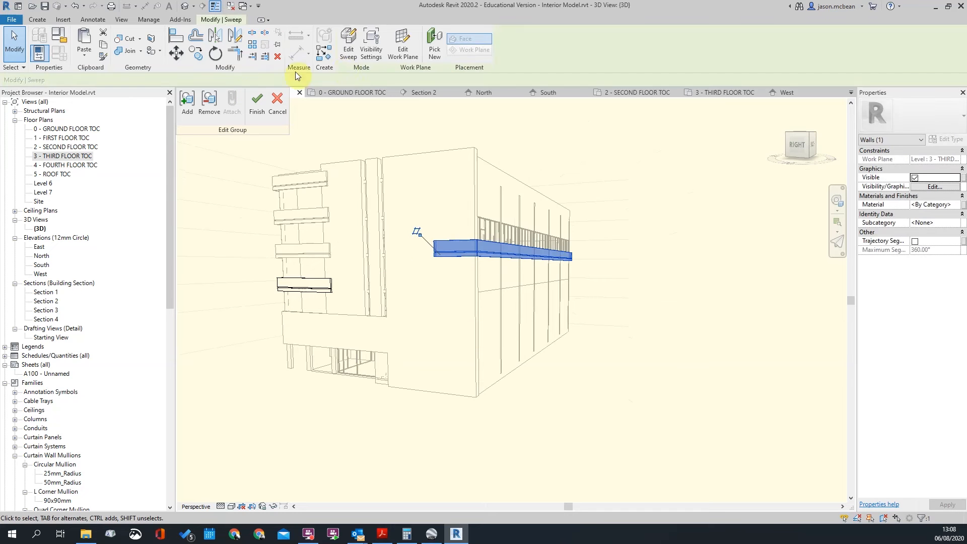
left_click(349, 53)
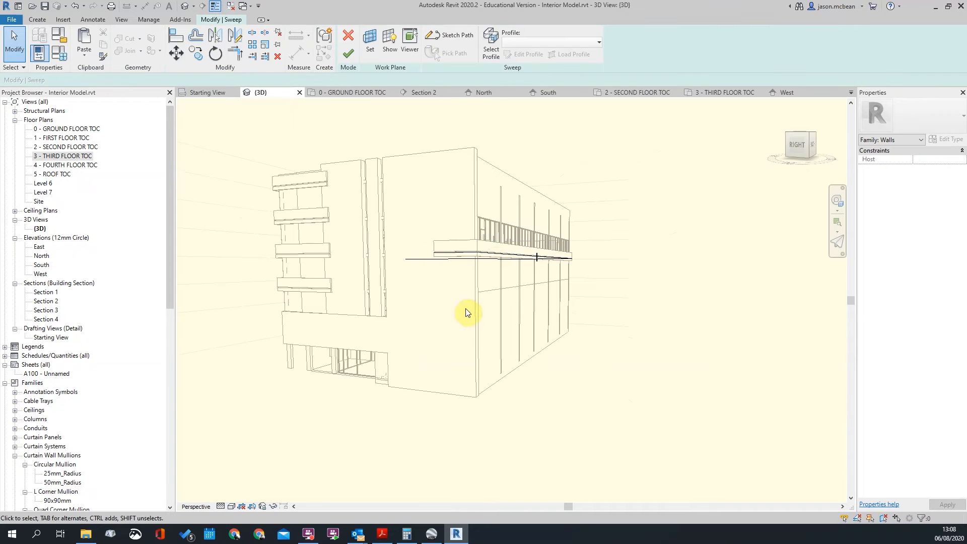
left_click(495, 259)
mouse_move(375, 187)
left_mouse_down()
mouse_move(516, 283)
mouse_move(640, 333)
left_mouse_up()
left_click(722, 330)
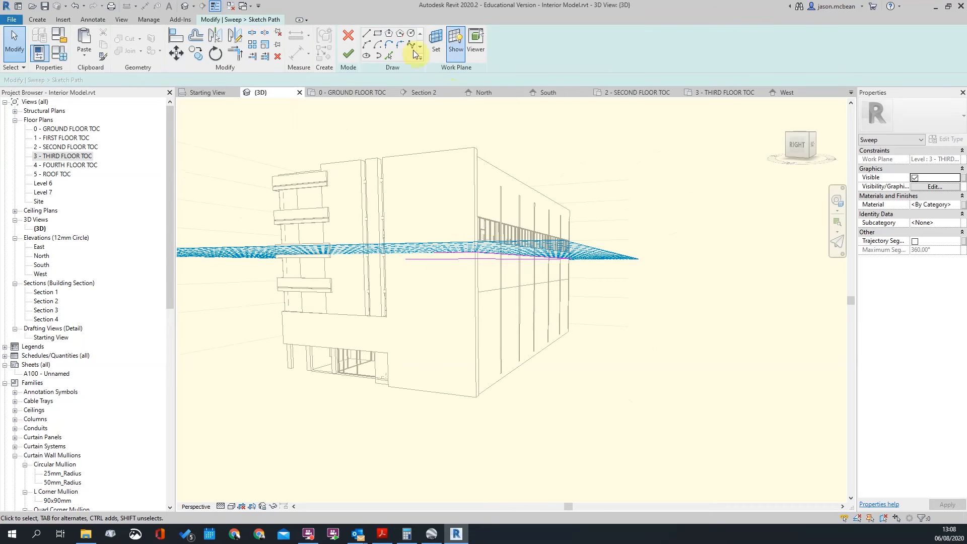
Set the sweep path's work plane to the 2 - SECOND FLOOR TOC level
left_click(439, 49)
left_click(470, 267)
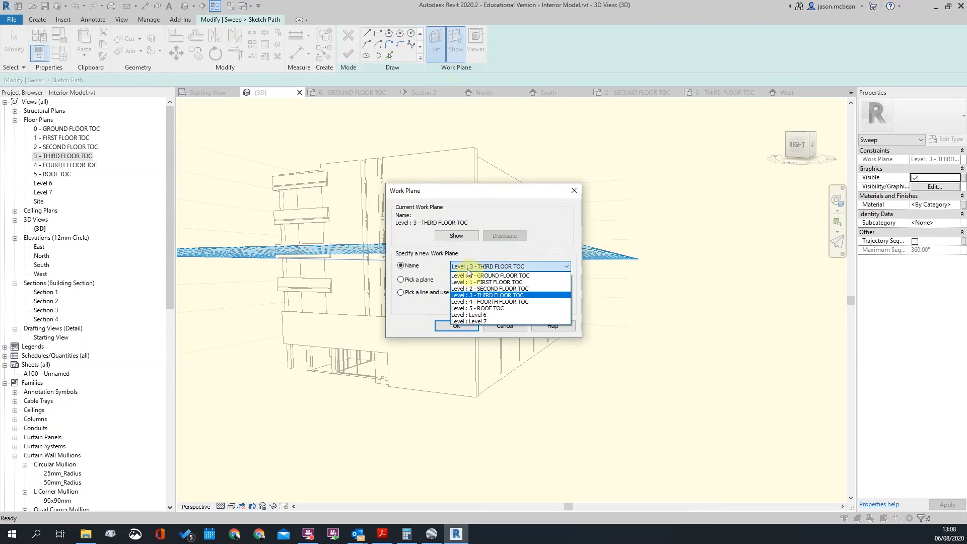
left_click(474, 289)
left_click(457, 327)
Finish the path, the ledge sweep, and the balcony group edit
left_click(348, 54)
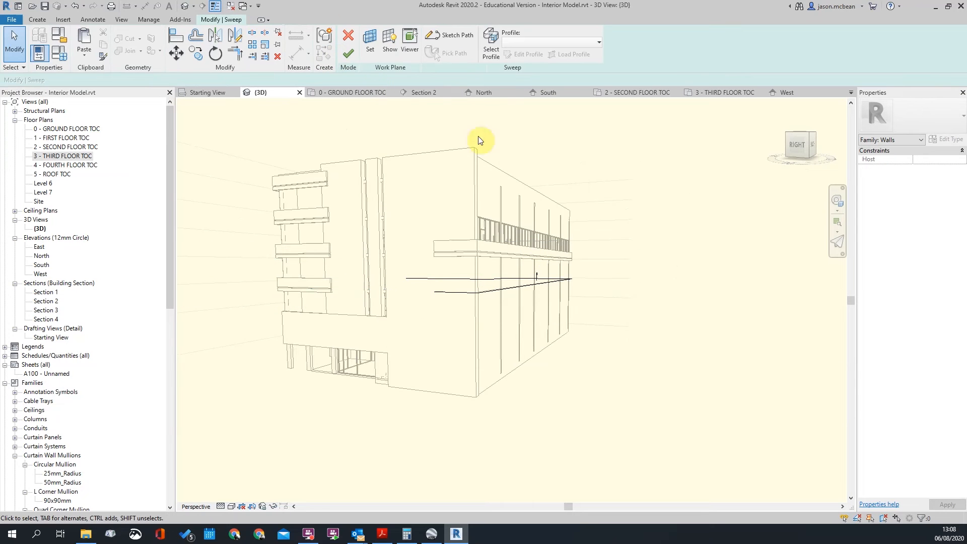
left_click(349, 54)
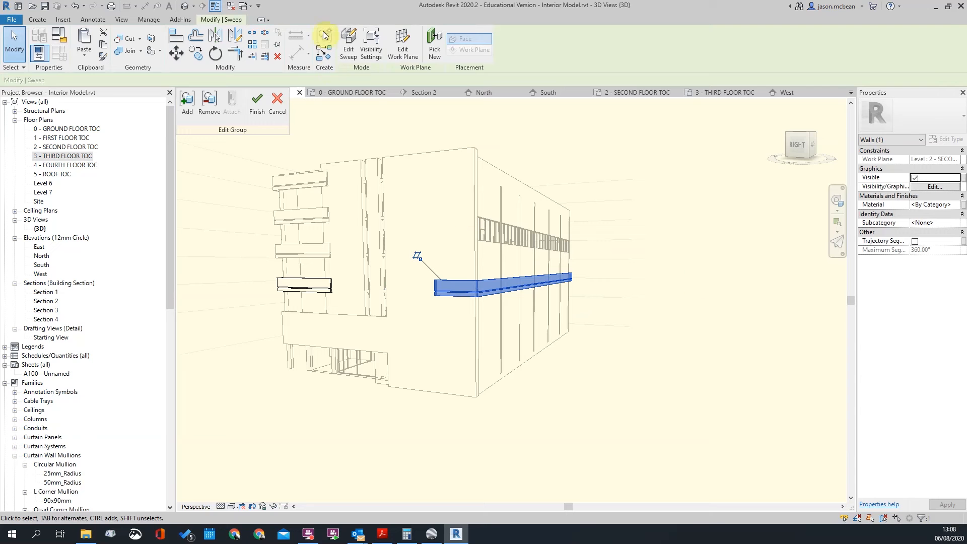
left_click(256, 105)
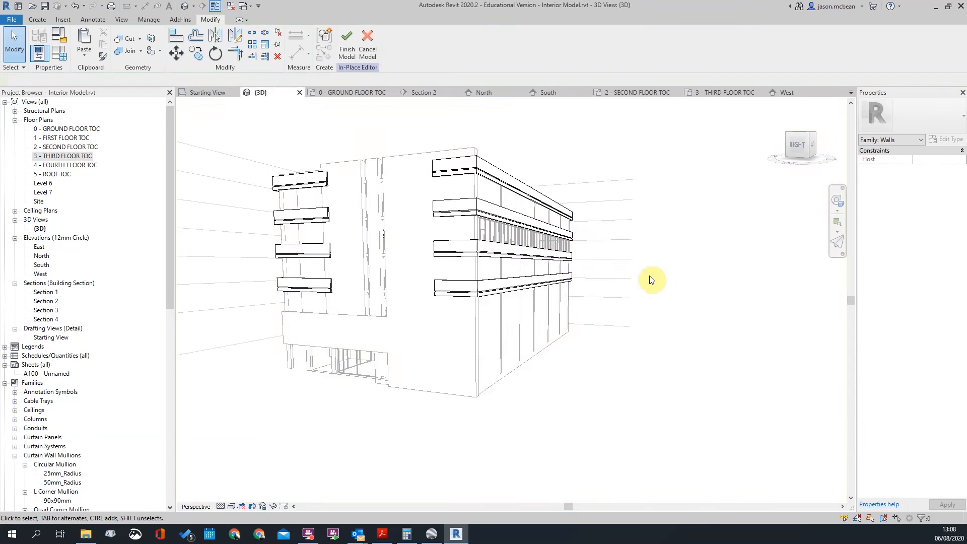
Orbit around both sides of the building to inspect the ledges, briefly selecting the balcony group
scroll(554, 312, "down", 3)
middle_click_drag(525, 334, 661, 309, "shift")
scroll(660, 309, "up", 8)
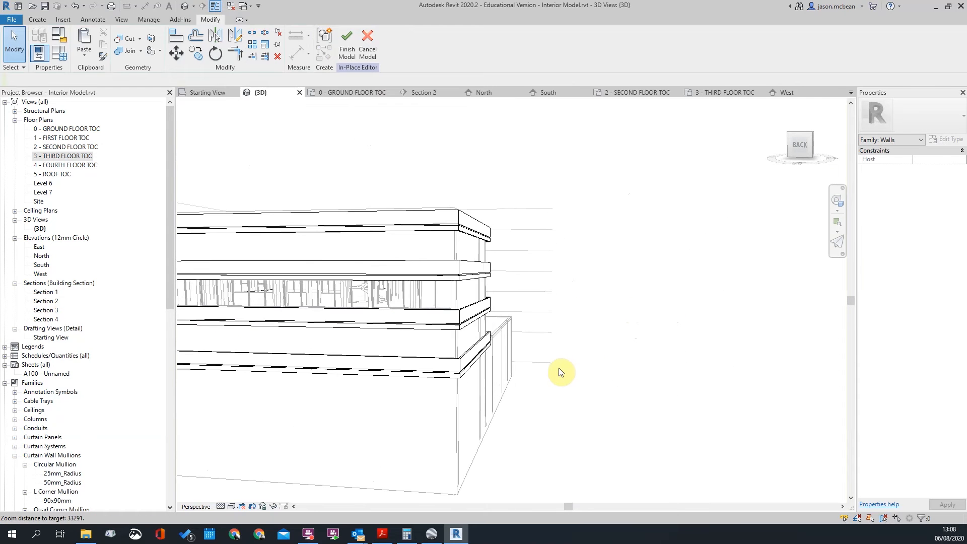
middle_click_drag(557, 369, 612, 313, "shift")
scroll(602, 279, "up", 5)
scroll(448, 351, "down", 5)
scroll(458, 355, "down", 3)
scroll(460, 354, "up", 3)
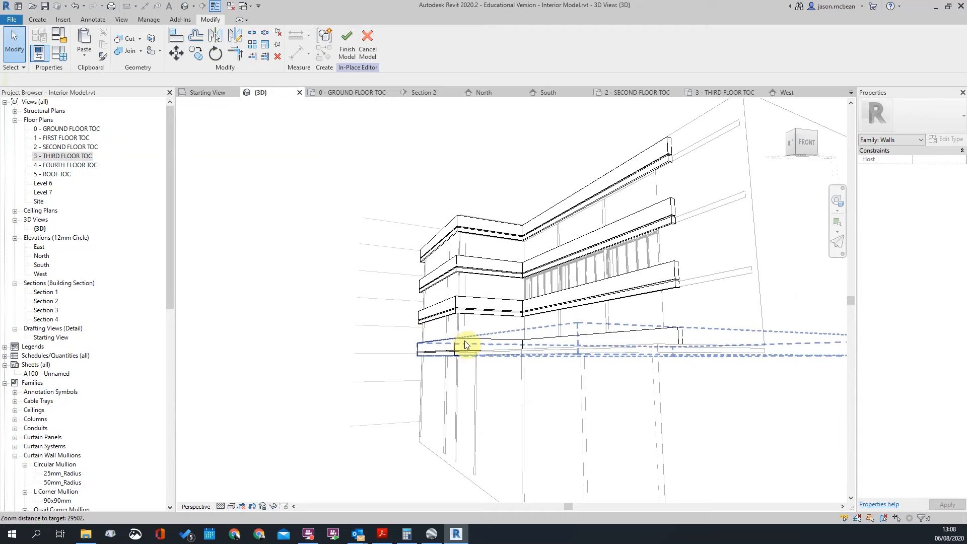
left_click(466, 346)
scroll(424, 334, "down", 3)
middle_click_drag(469, 328, 421, 391, "shift")
scroll(437, 306, "up", 3)
key("Escape")
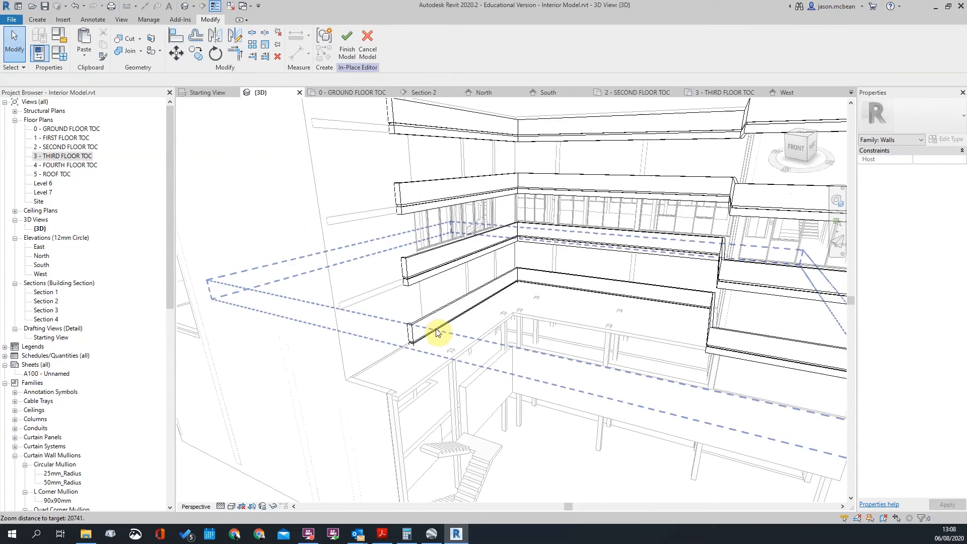
Orbit to frontal, low front and front-left views to confirm ledges on every floor
scroll(446, 329, "down", 4)
scroll(695, 356, "up", 4)
scroll(570, 337, "down", 3)
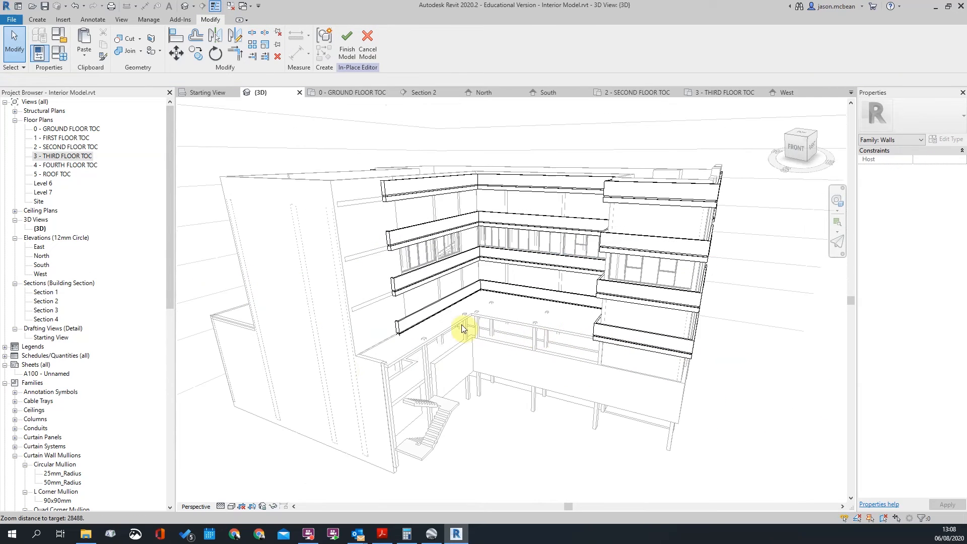
middle_click_drag(330, 354, 578, 363, "shift")
middle_click_drag(479, 359, 529, 360, "shift")
scroll(551, 361, "up", 4)
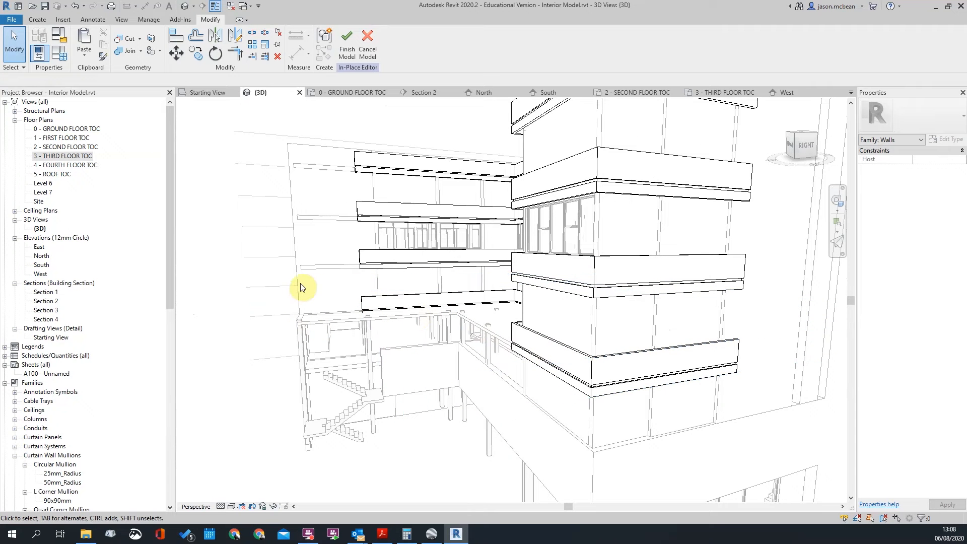
scroll(307, 328, "down", 4)
middle_click_drag(307, 329, 551, 349, "shift")
scroll(424, 348, "up", 1)
scroll(503, 380, "down", 3)
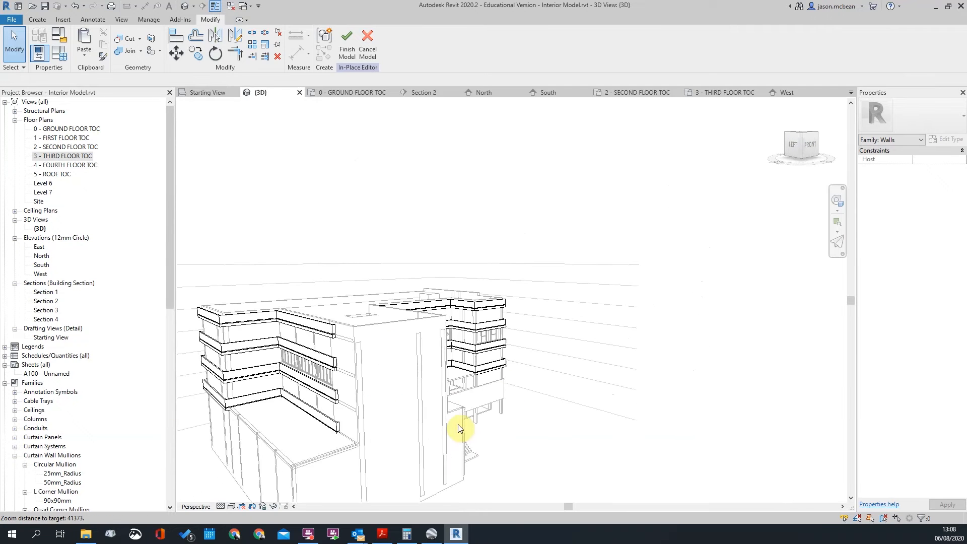
middle_click_drag(460, 430, 252, 524, "shift")
scroll(476, 432, "up", 2)
middle_click_drag(596, 380, 526, 315, "shift")
scroll(579, 388, "up", 2)
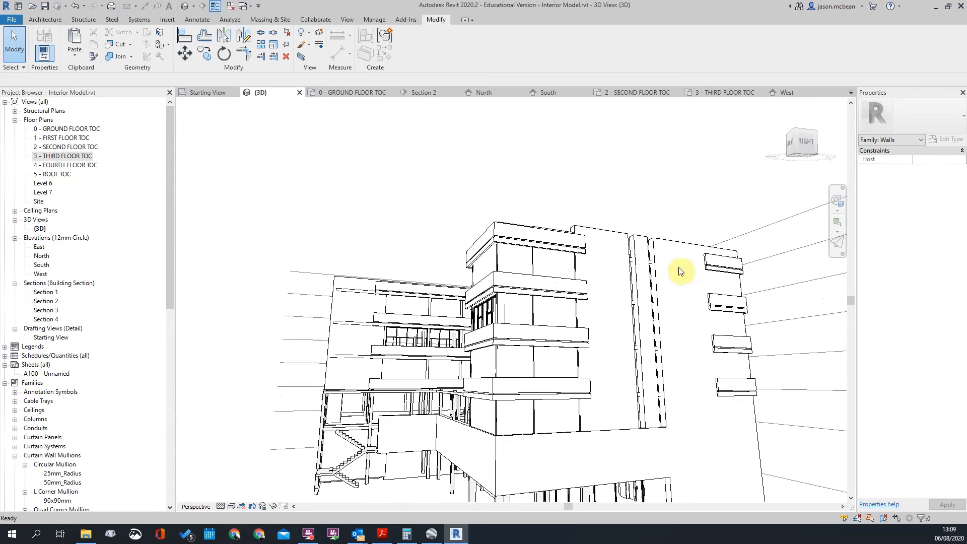
middle_click_drag(415, 181, 489, 352, "shift")
scroll(401, 216, "up", 3)
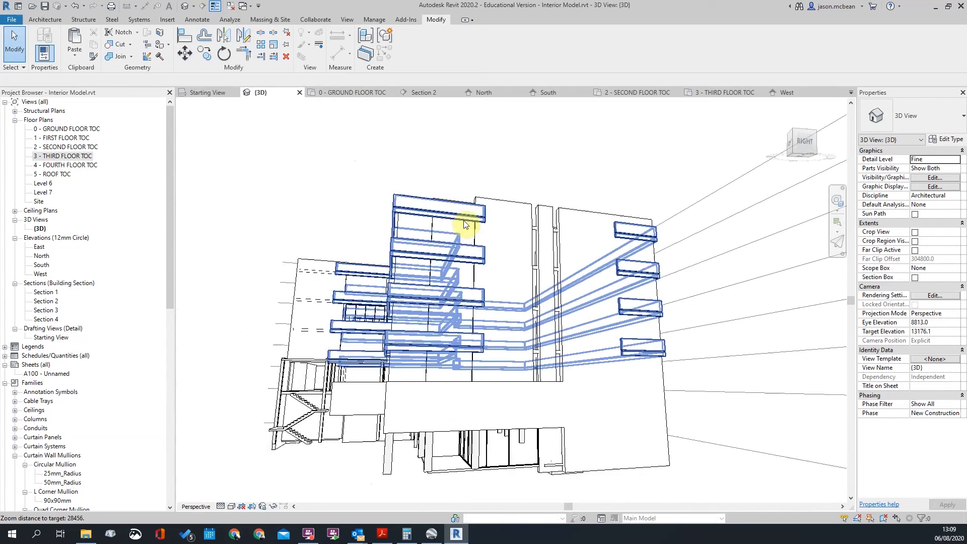
middle_click_drag(753, 347, 700, 346, "shift")
left_click(597, 260)
left_click(564, 322)
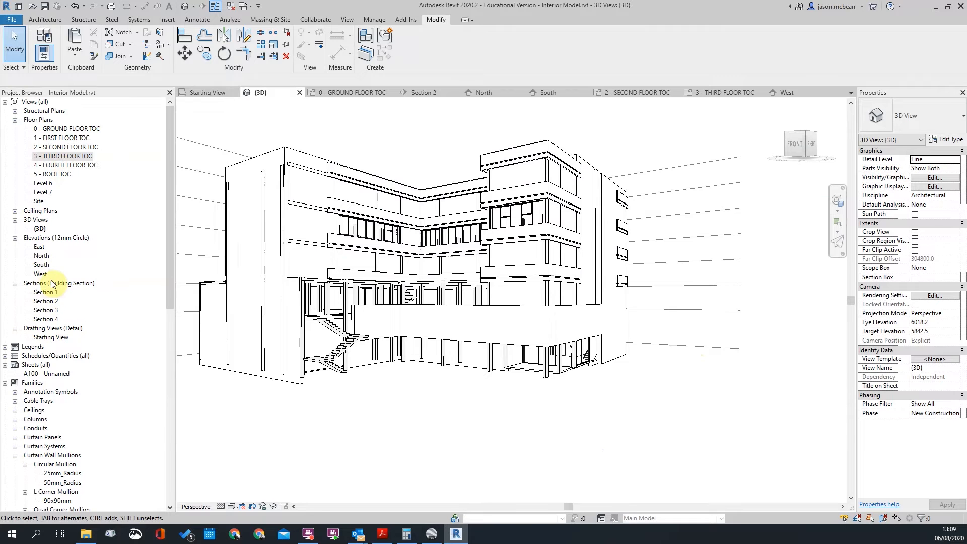
double_click(41, 264)
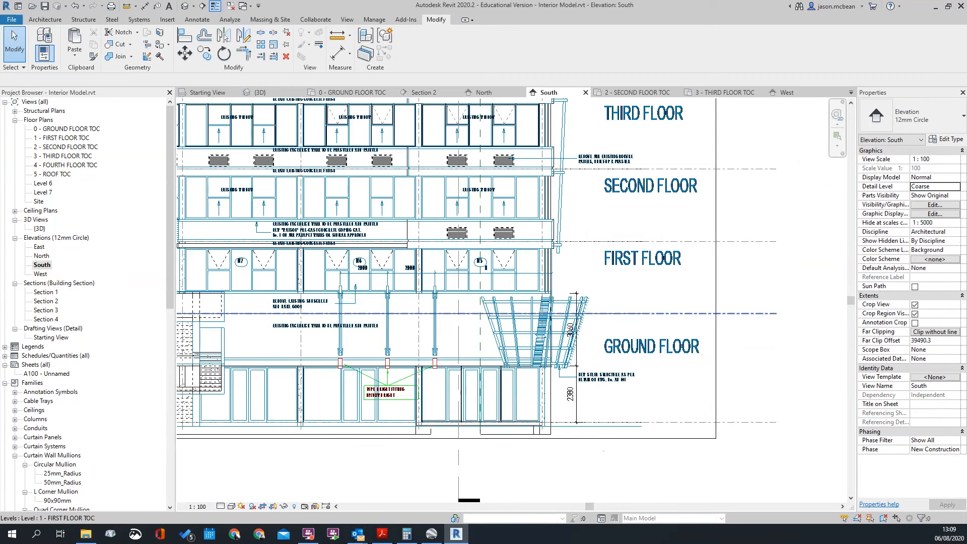
scroll(713, 318, "down", 3)
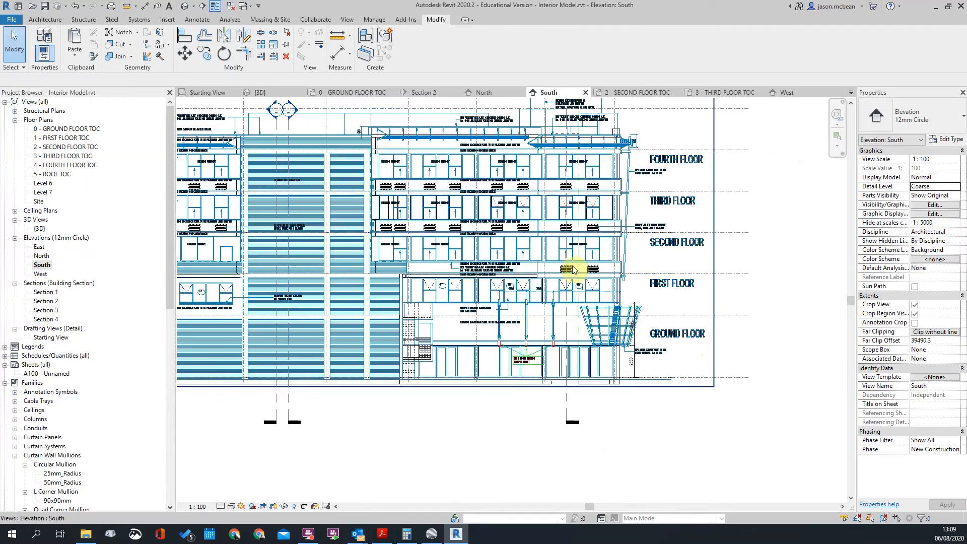
scroll(294, 267, "up", 3)
scroll(443, 274, "down", 3)
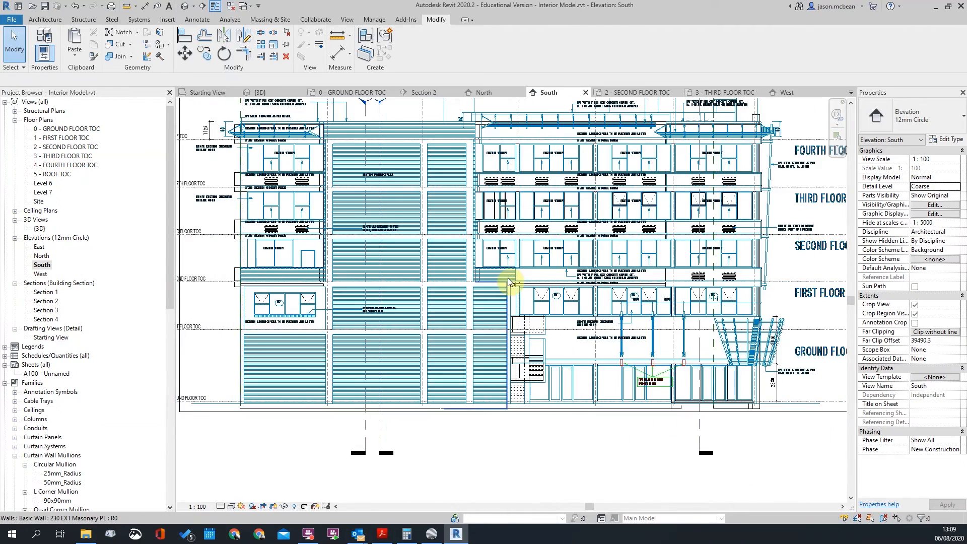
scroll(346, 274, "up", 3)
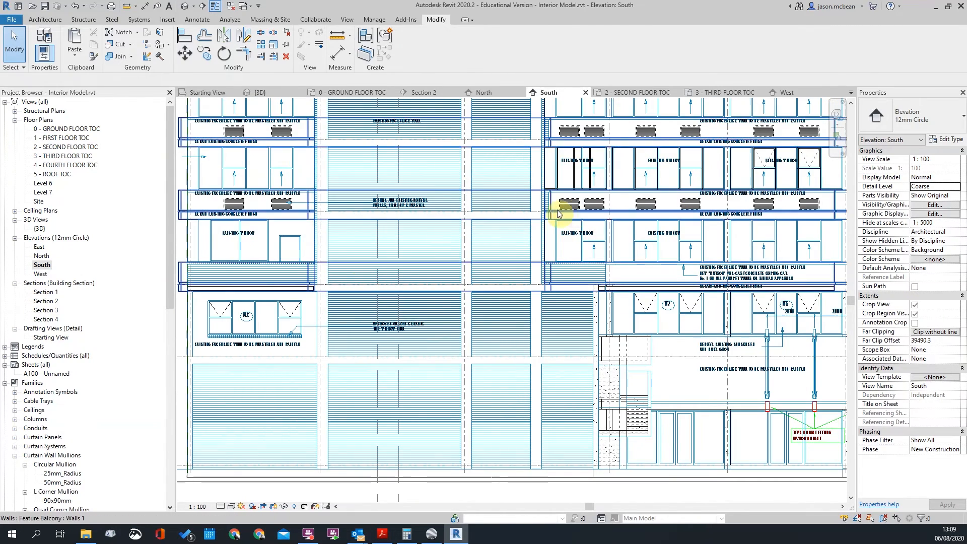
scroll(444, 212, "down", 3)
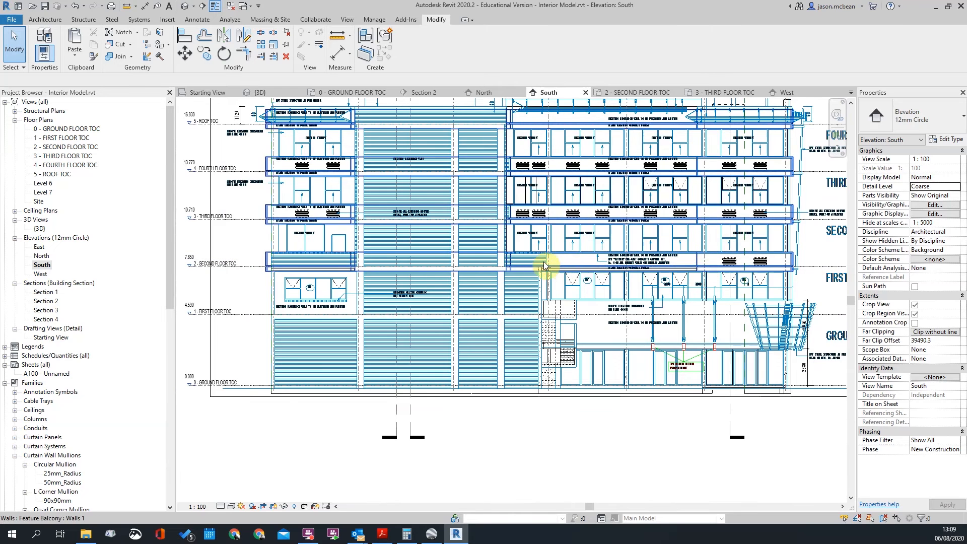
scroll(610, 270, "up", 3)
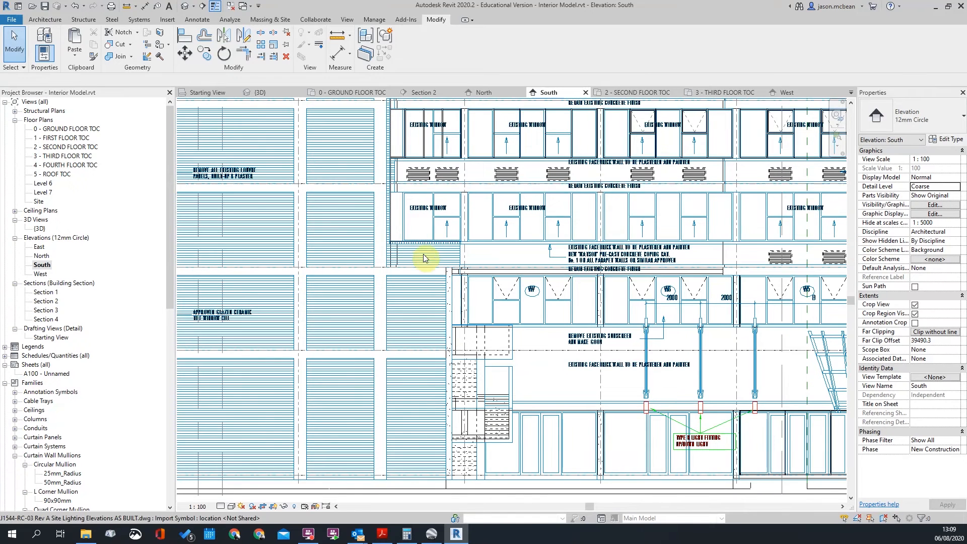
scroll(392, 258, "down", 1)
scroll(393, 257, "down", 3)
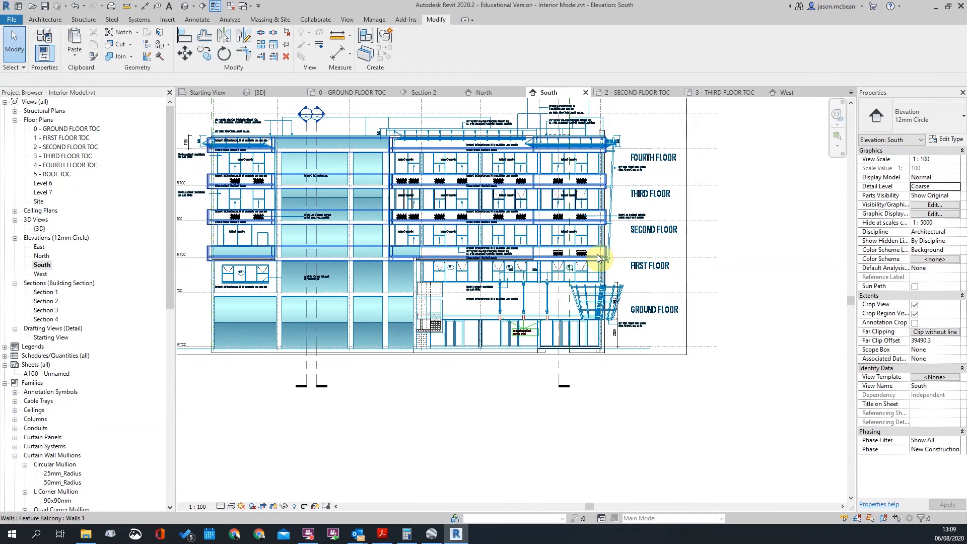
scroll(411, 267, "up", 2)
middle_click_drag(216, 251, 308, 258)
scroll(187, 257, "up", 5)
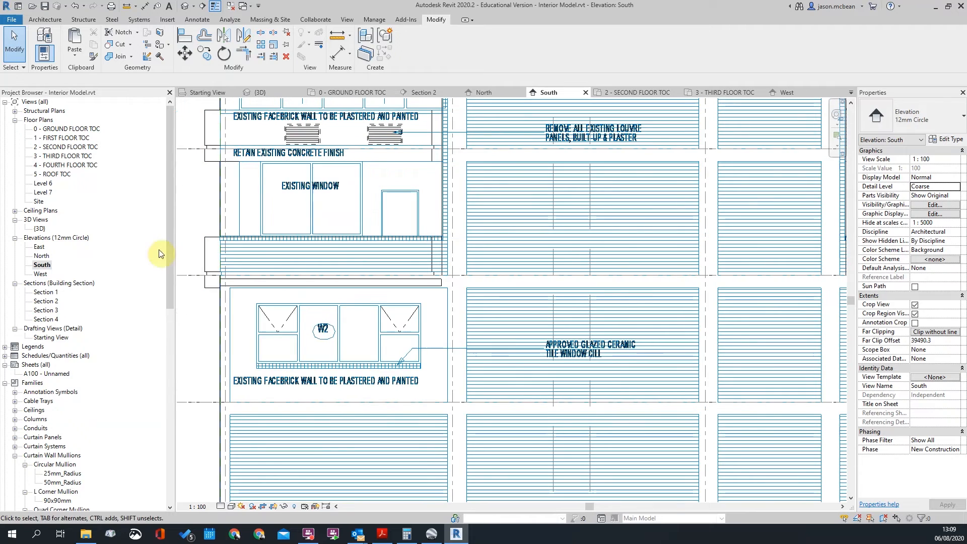
scroll(449, 270, "up", 1)
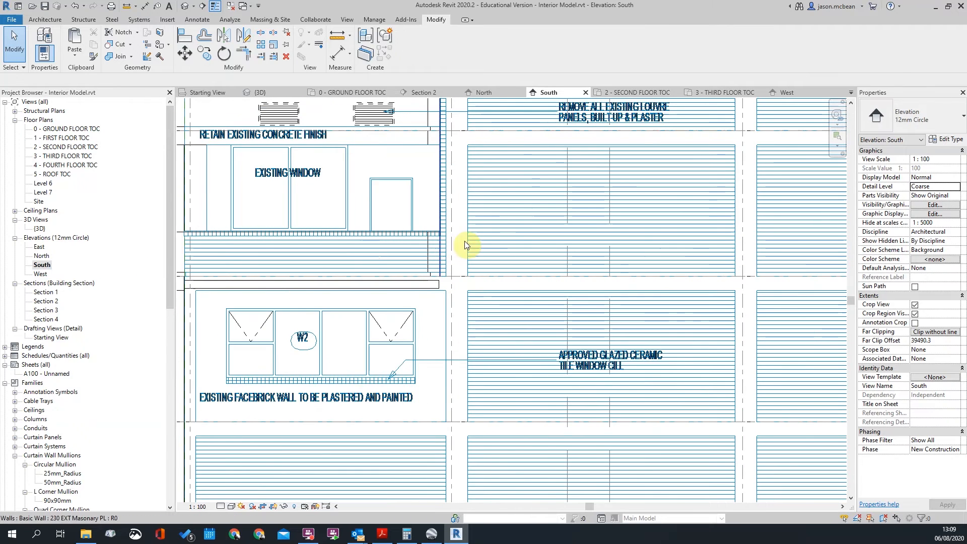
scroll(522, 242, "down", 3)
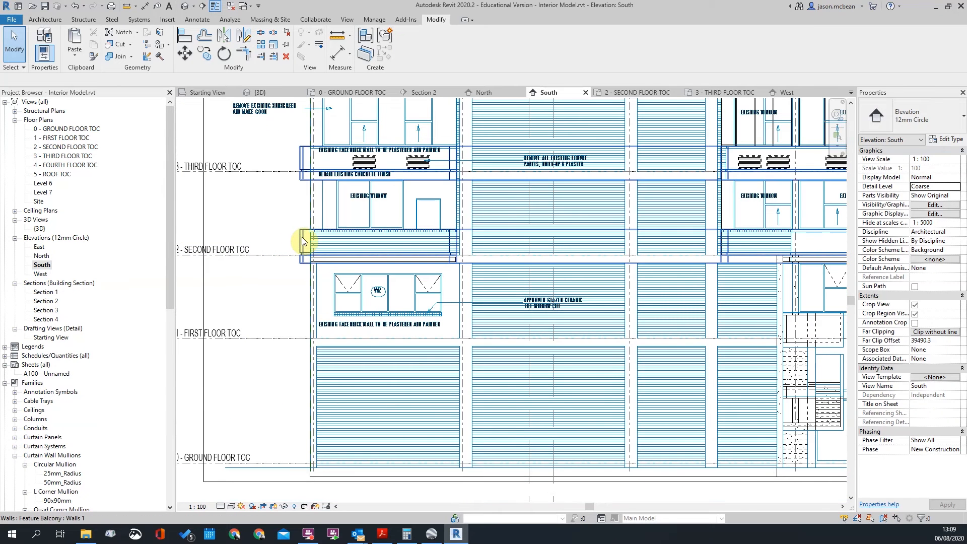
scroll(367, 147, "down", 3)
scroll(393, 131, "up", 7)
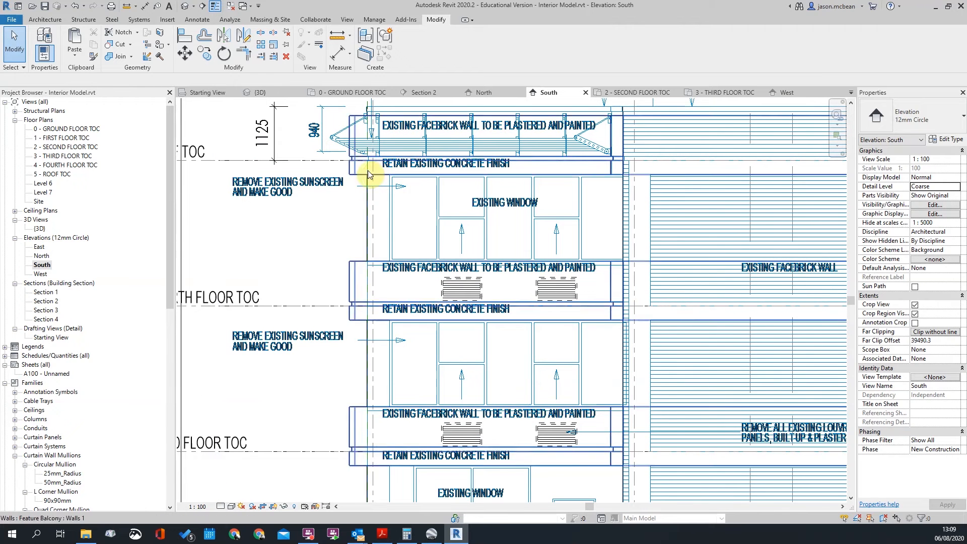
scroll(376, 124, "up", 2)
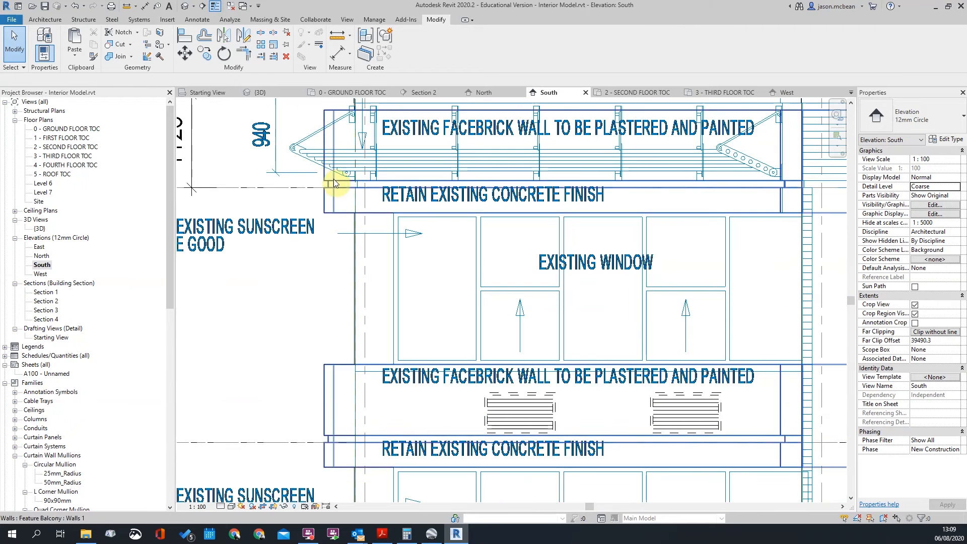
left_click(297, 153)
scroll(297, 153, "down", 3)
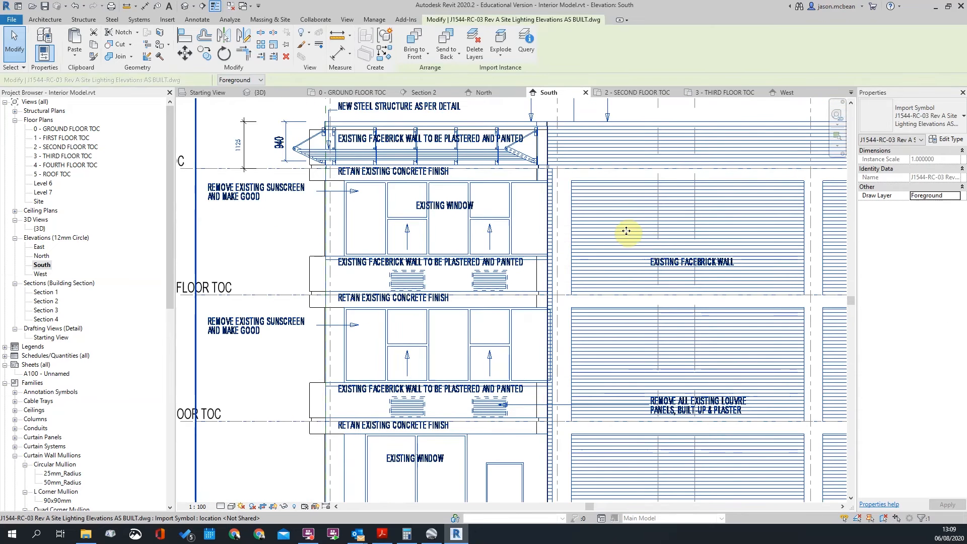
scroll(368, 146, "up", 2)
scroll(380, 177, "up", 1)
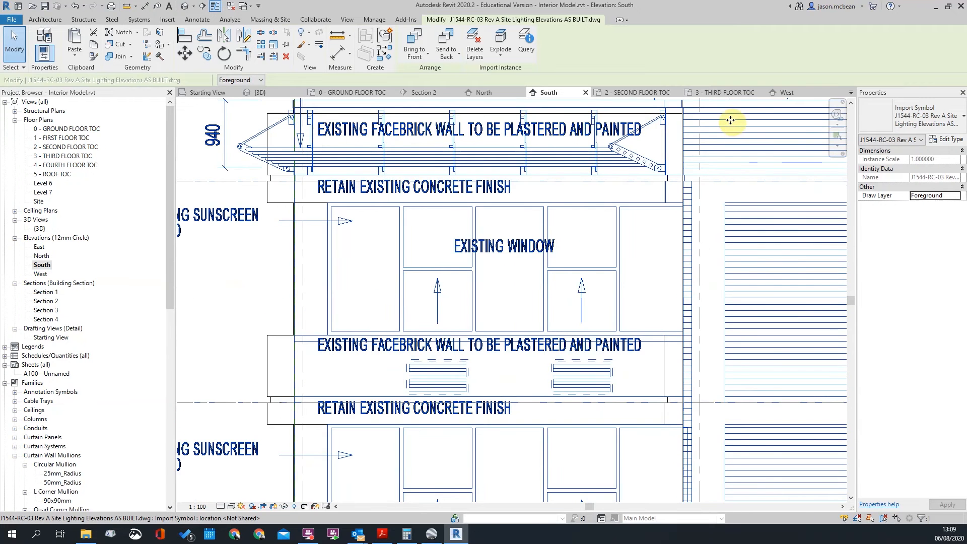
scroll(430, 206, "down", 2)
scroll(380, 174, "up", 1)
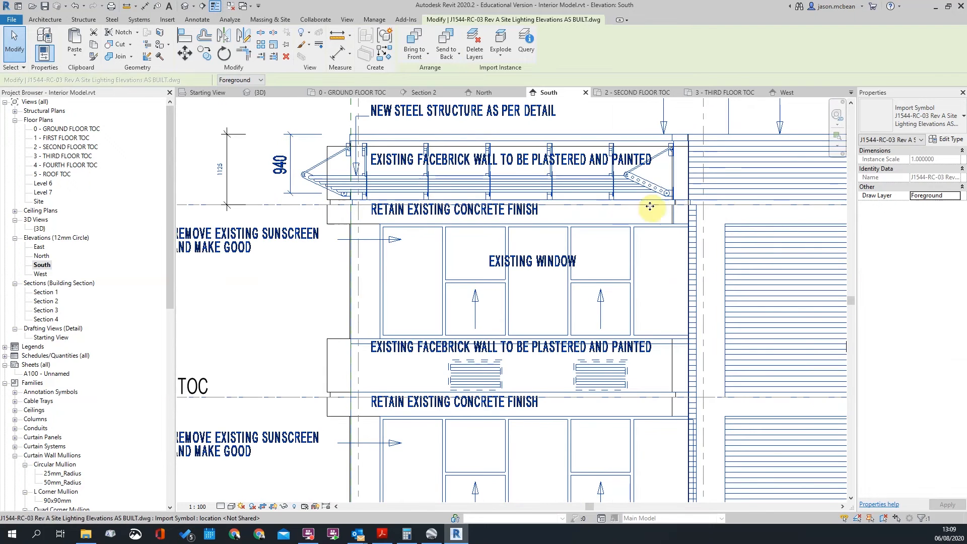
scroll(383, 323, "down", 2)
scroll(369, 323, "down", 3)
scroll(381, 371, "up", 2)
scroll(382, 347, "down", 1)
key("Escape")
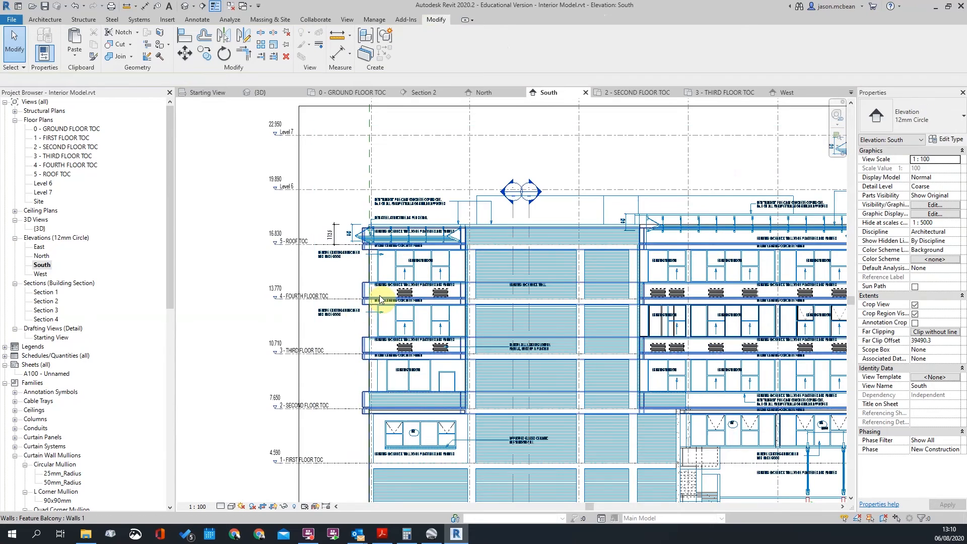
scroll(381, 299, "down", 2)
scroll(370, 290, "up", 5)
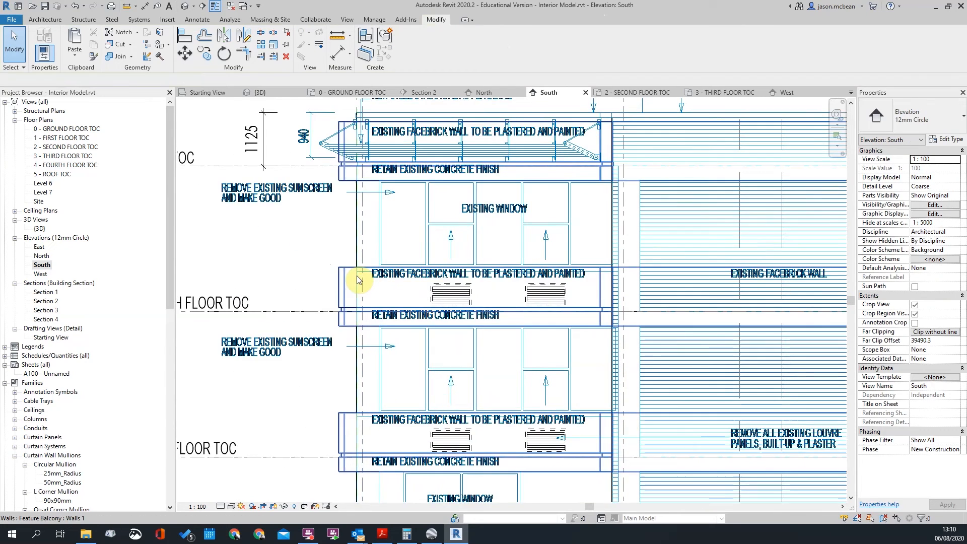
scroll(360, 277, "up", 3)
scroll(368, 267, "down", 5)
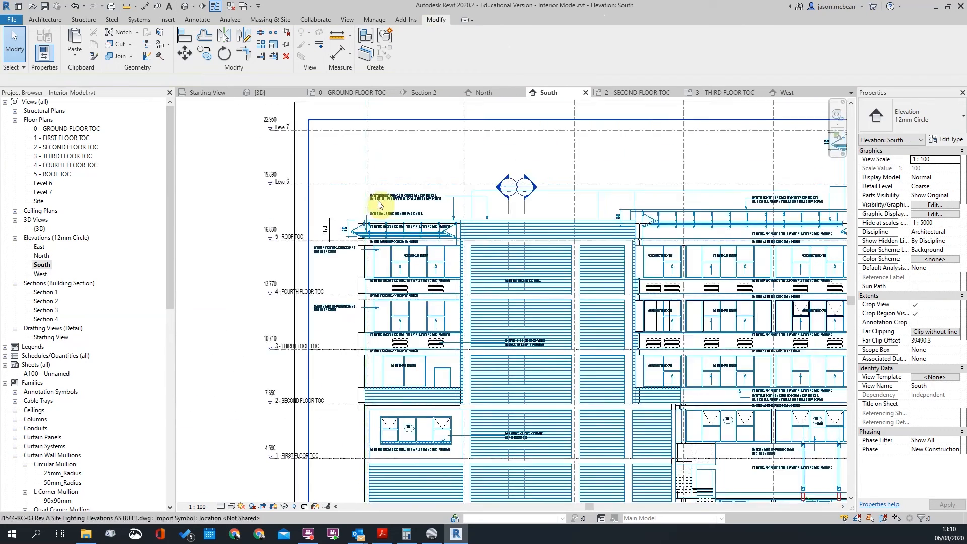
scroll(372, 247, "up", 3)
scroll(360, 237, "down", 3)
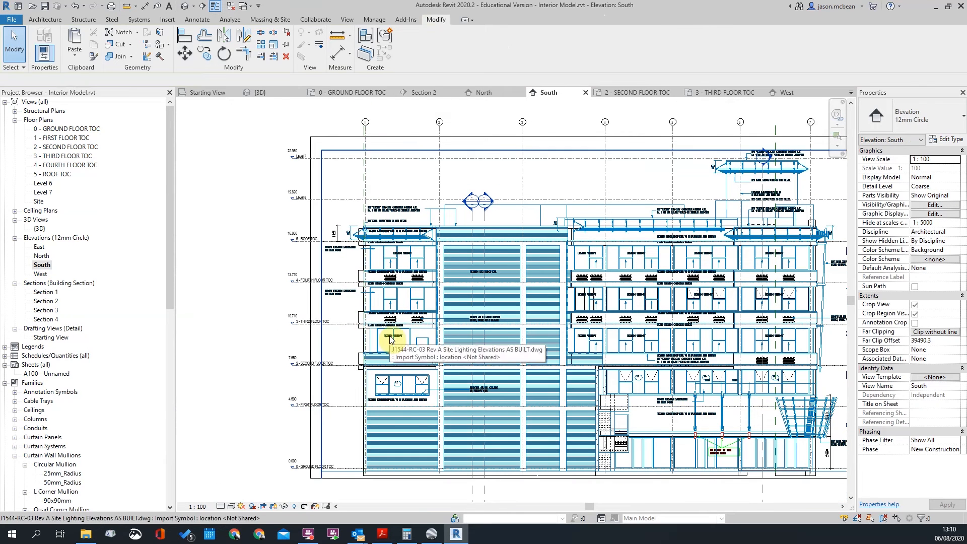
scroll(411, 266, "up", 1)
scroll(410, 265, "up", 1)
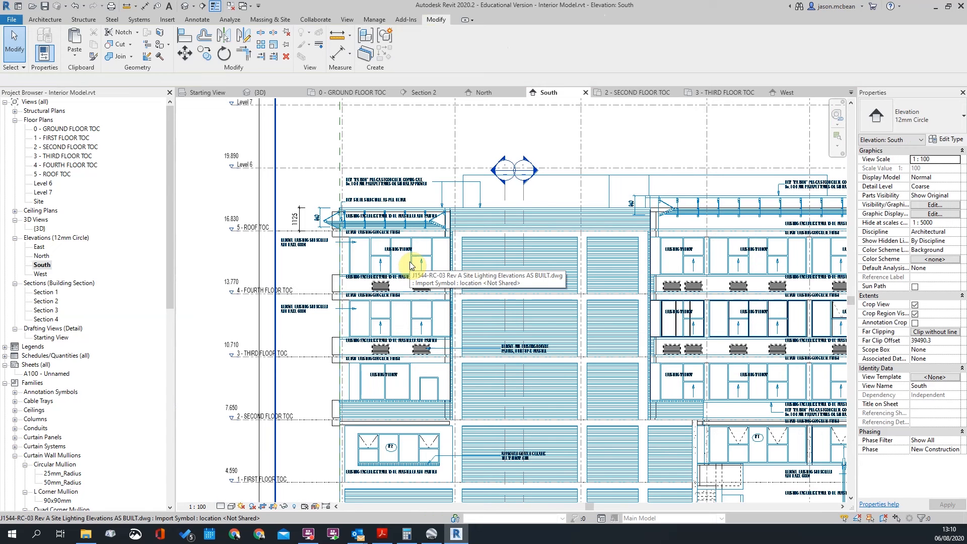
scroll(302, 257, "down", 2)
scroll(357, 252, "down", 2)
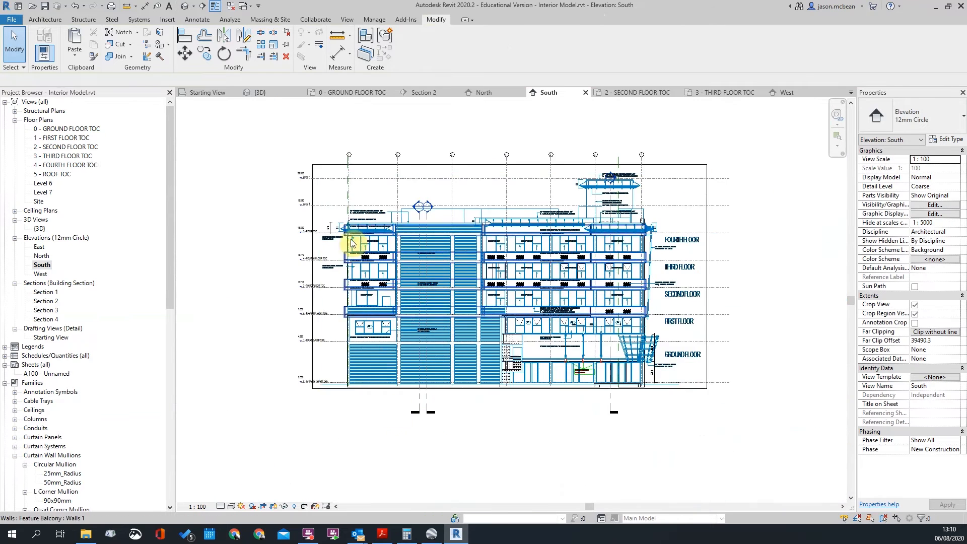
scroll(375, 240, "up", 2)
scroll(497, 276, "down", 4)
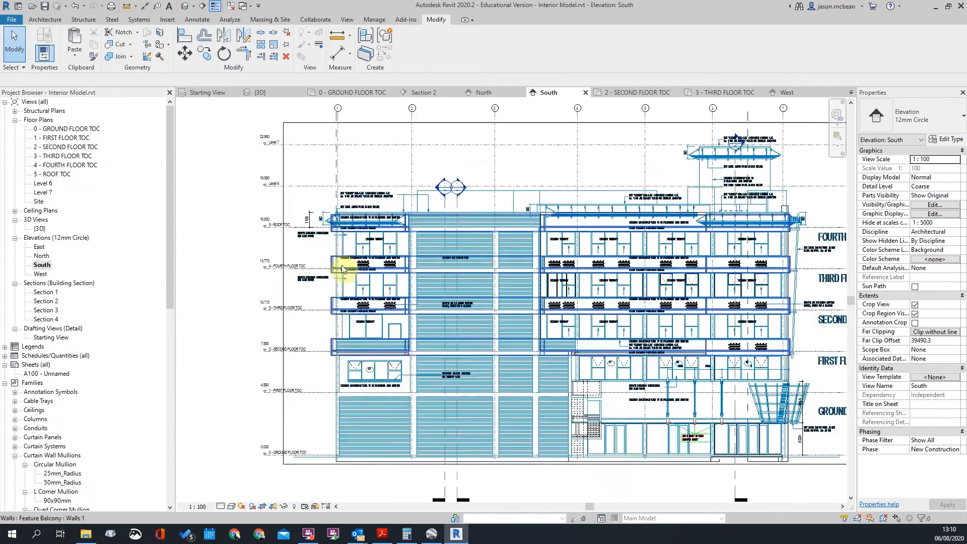
scroll(497, 276, "up", 2)
Walk along the street in Street View and frame the real building's upper-floor balconies
left_click(433, 536)
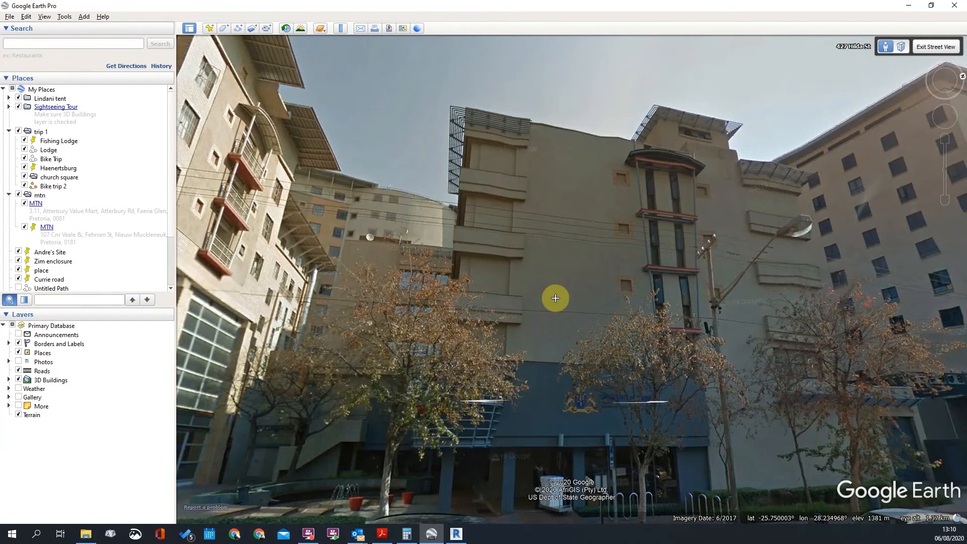
left_click_drag(556, 298, 518, 173)
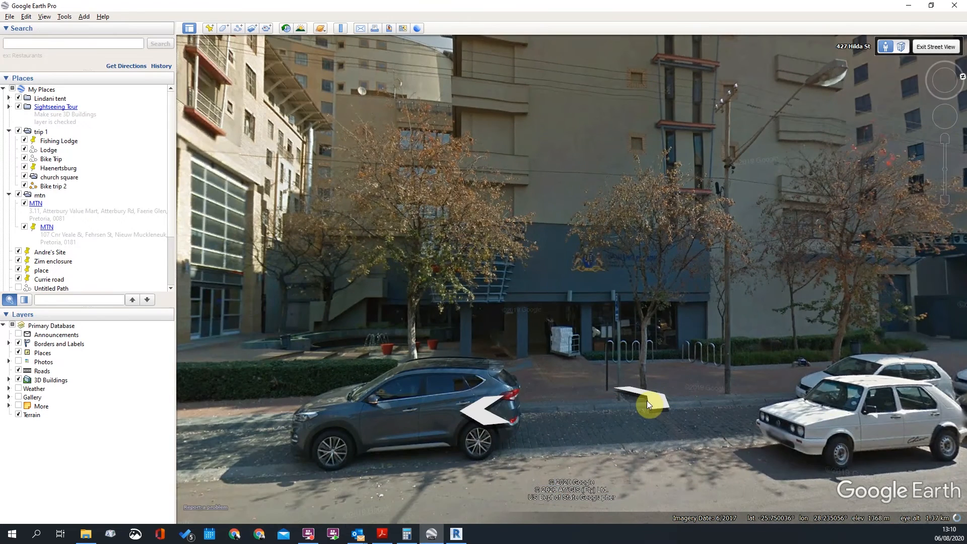
left_click(656, 400)
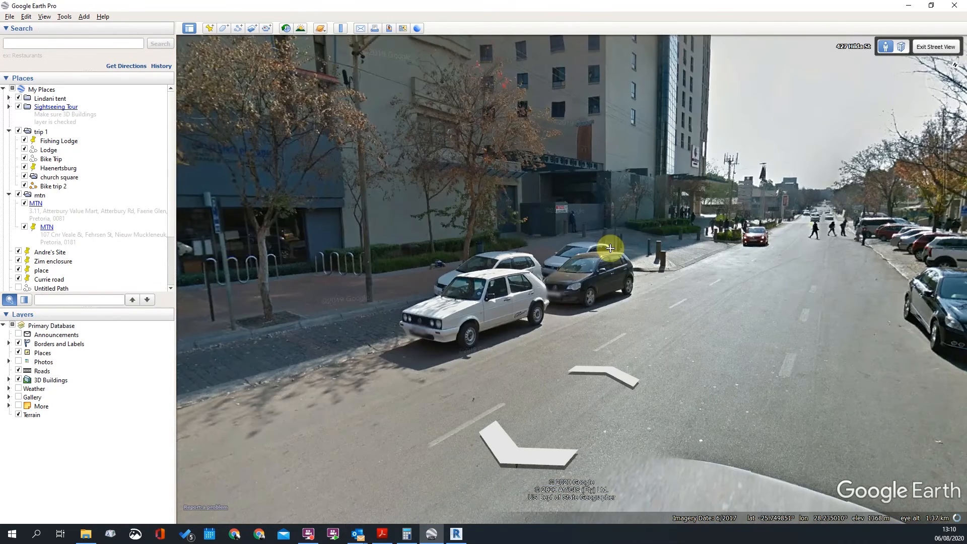
left_click_drag(391, 247, 701, 375)
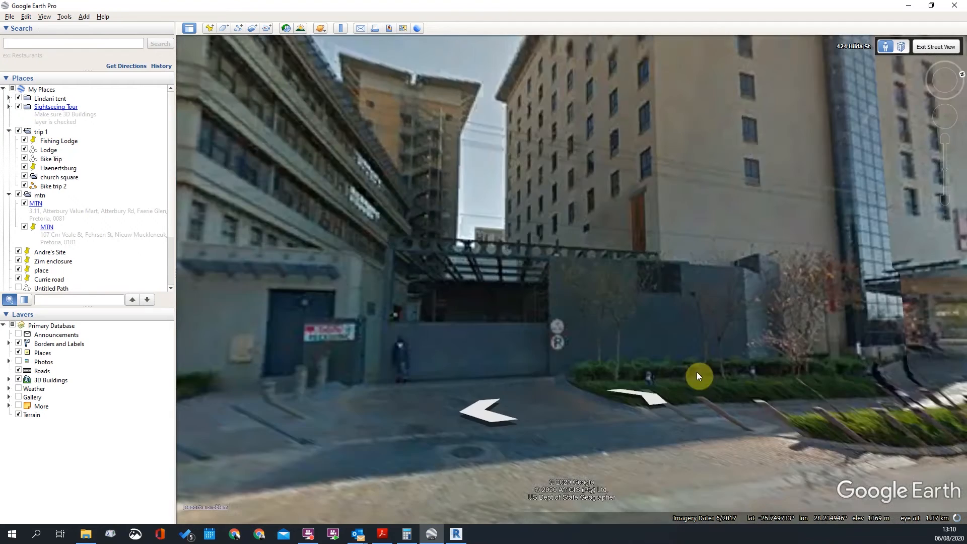
left_click(371, 300)
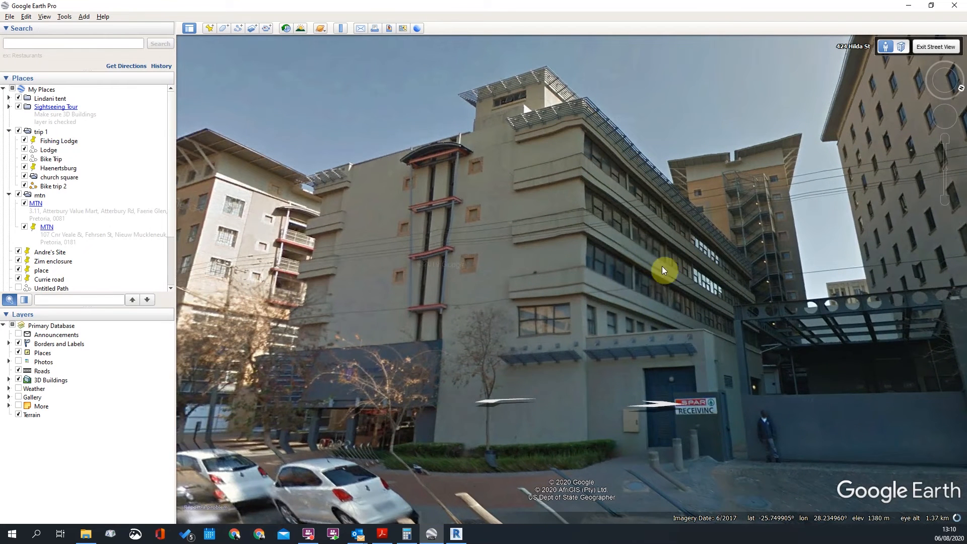
left_click(667, 414)
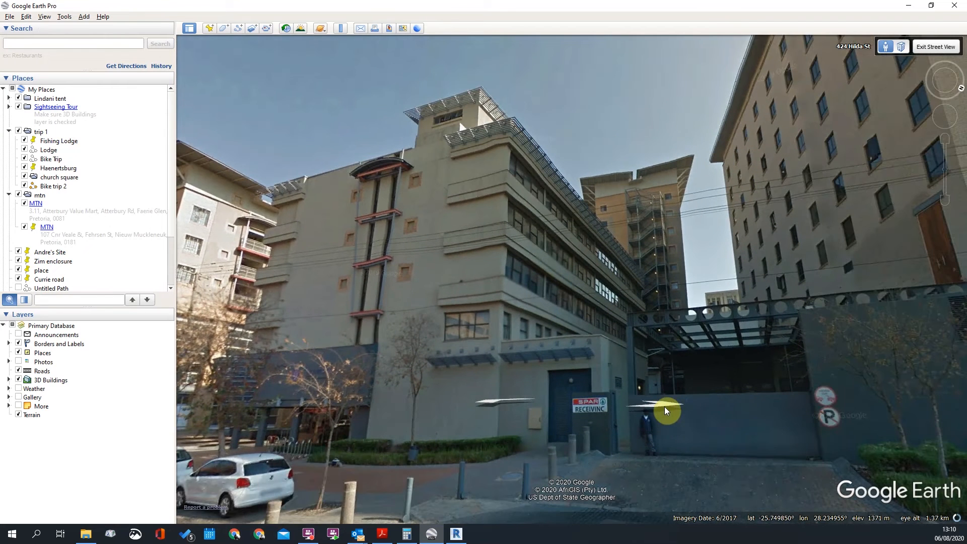
left_click(728, 421)
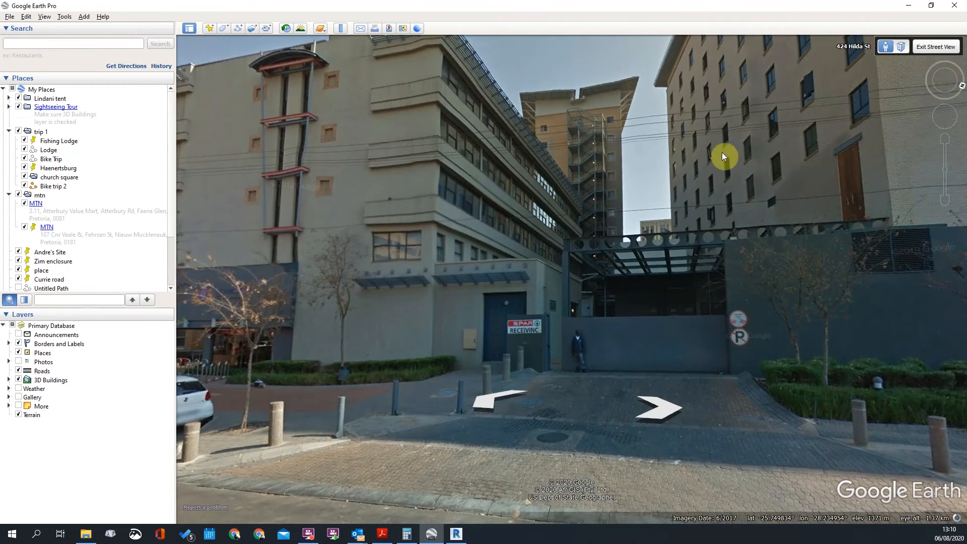
left_click_drag(311, 171, 313, 182)
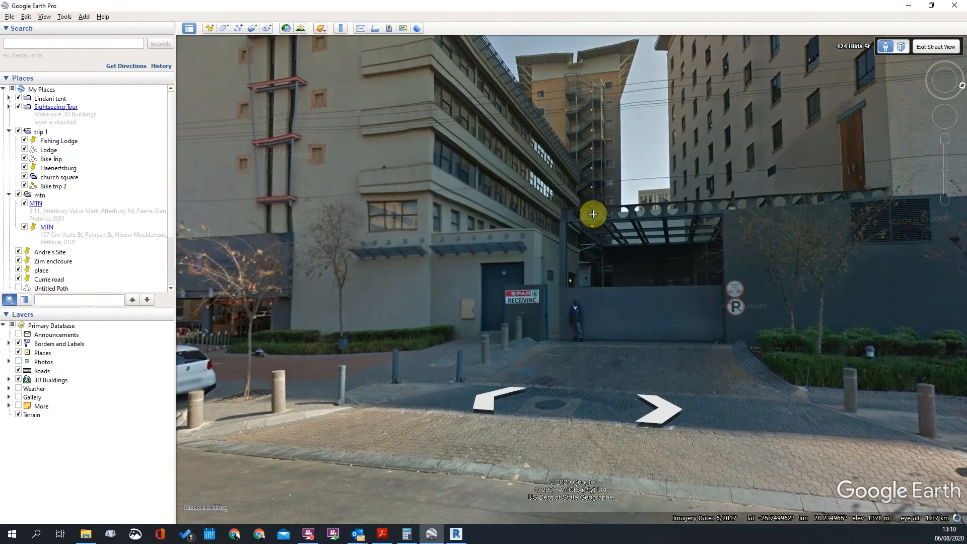
left_click_drag(562, 220, 527, 206)
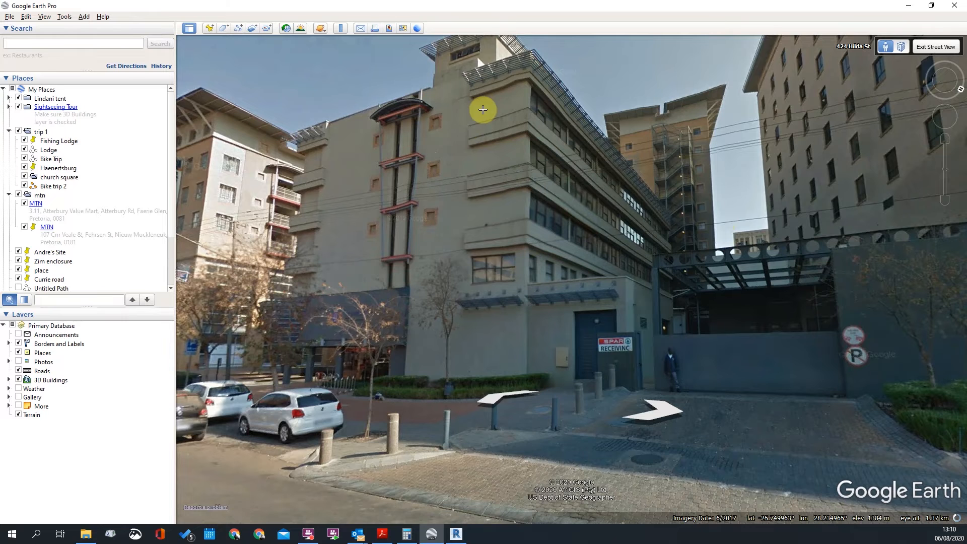
left_click_drag(483, 110, 463, 95)
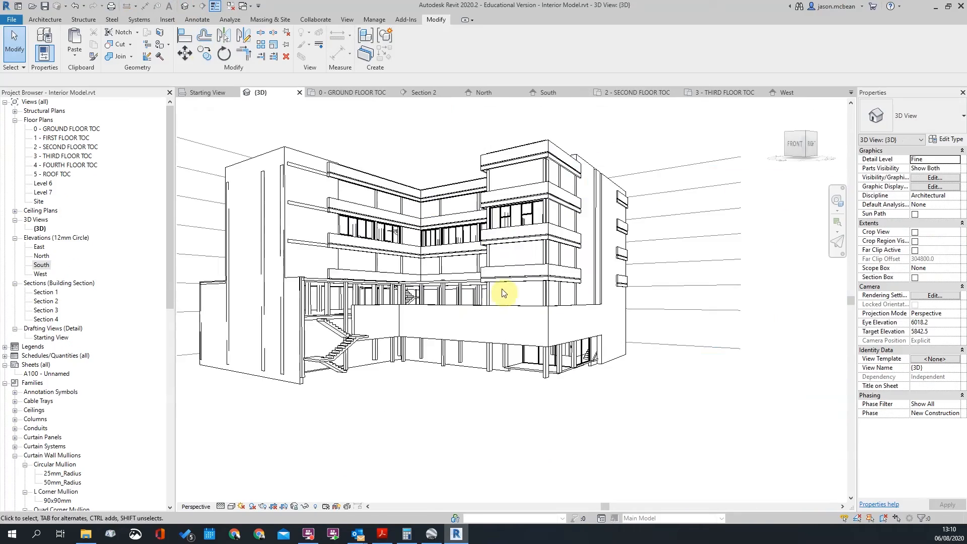
Back in Revit's {3D} view, orbit the model to look at the balcony bands
middle_click_drag(546, 287, 414, 215, "shift")
scroll(541, 399, "up", 5)
middle_click_drag(501, 285, 615, 370, "shift")
Orbit around the building to locate the lowest balcony band
left_click(615, 379)
scroll(270, 396, "up", 5)
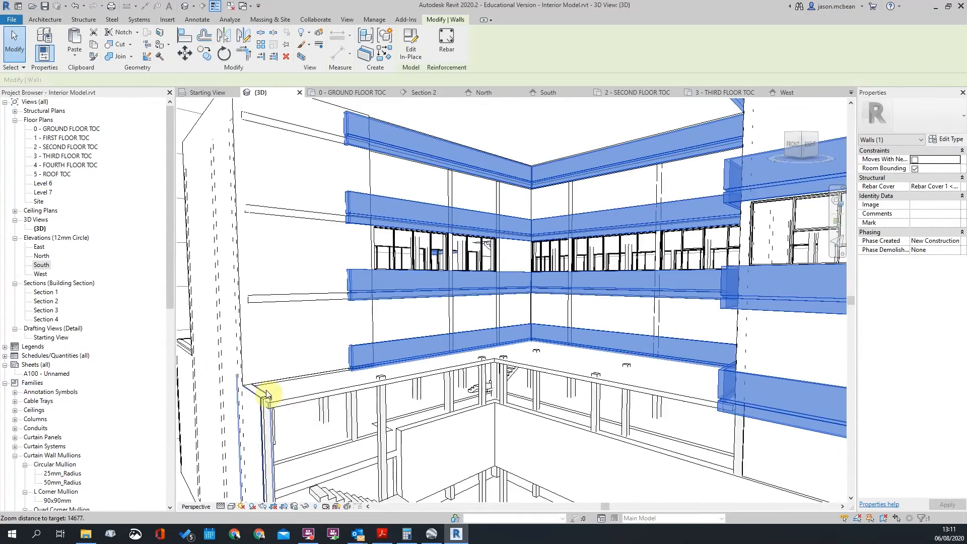
middle_click_drag(386, 408, 499, 386, "shift")
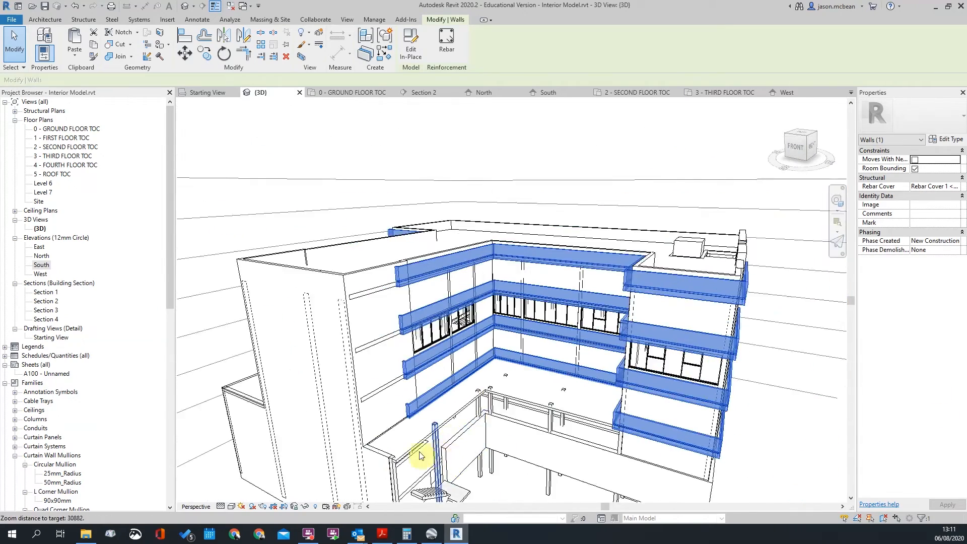
scroll(428, 456, "up", 3)
scroll(325, 438, "up", 2)
scroll(443, 395, "down", 4)
middle_click_drag(443, 395, 460, 416, "shift")
middle_click_drag(325, 342, 485, 372, "shift")
scroll(484, 373, "down", 3)
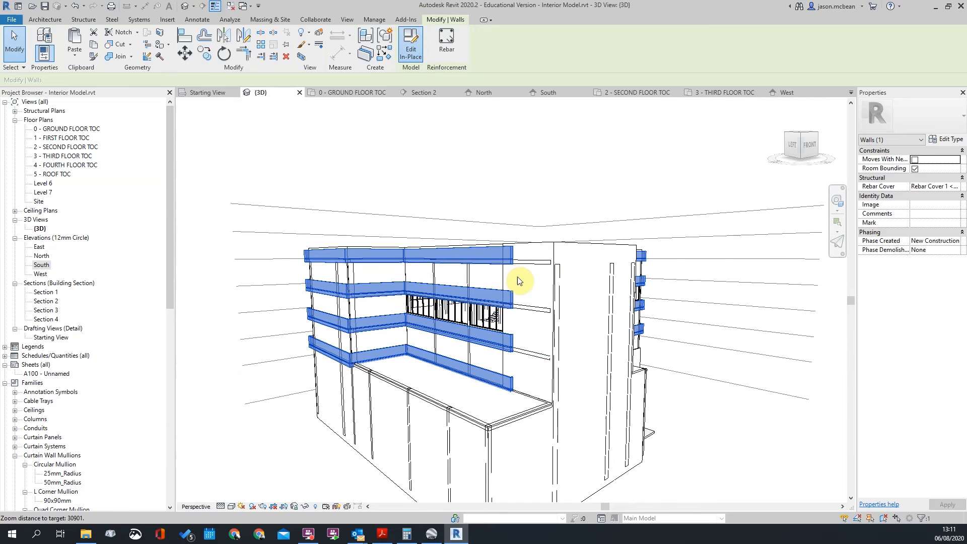
Duplicate the lowest band's group type as Group 2 and apply it to the band
left_click(406, 354)
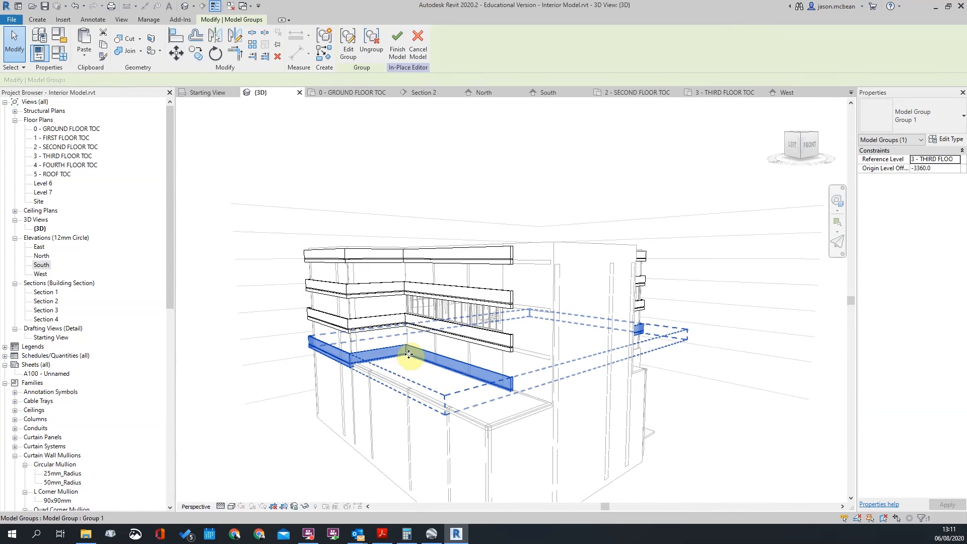
left_click(947, 139)
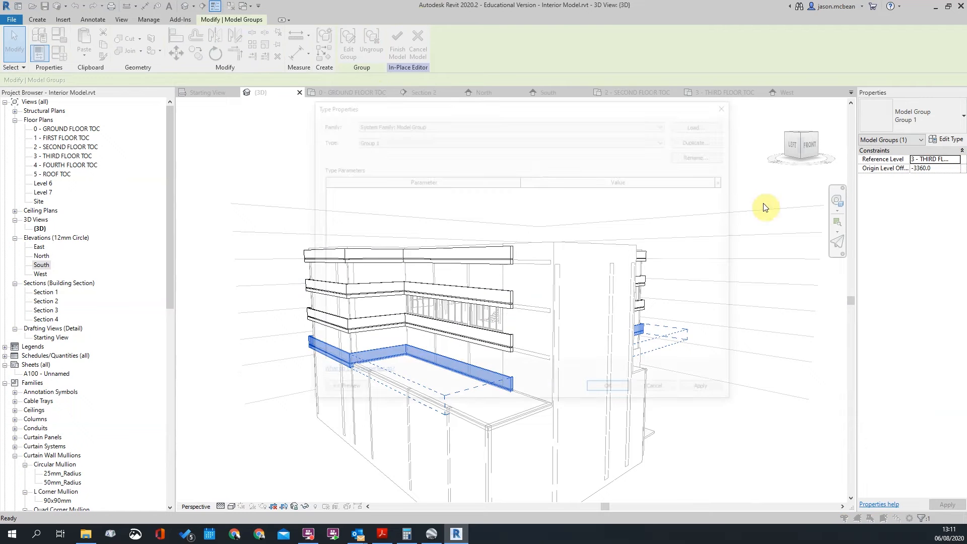
left_click(704, 139)
left_click(520, 274)
left_click(607, 391)
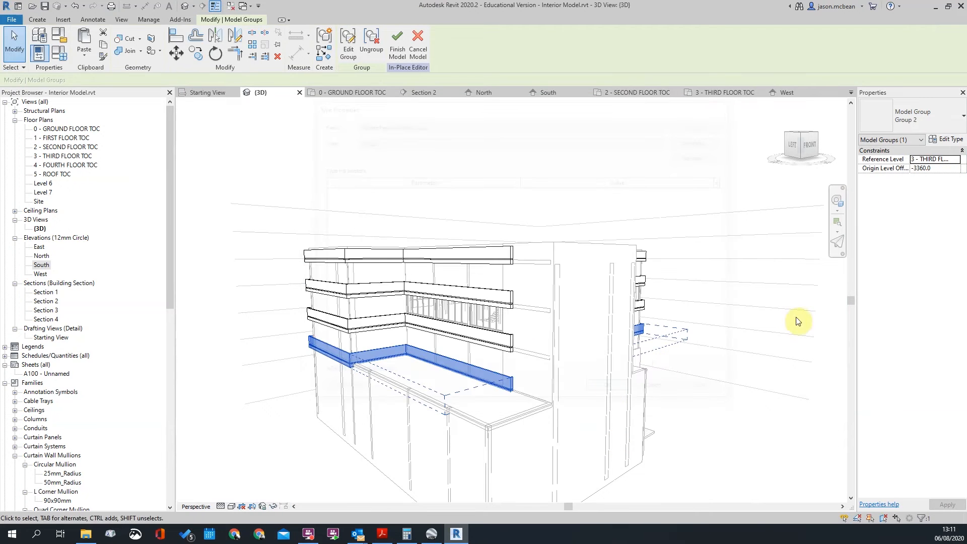
left_click(742, 432)
Select the Group 2 balcony band and enter group editing
scroll(436, 345, "up", 3)
left_click(607, 347)
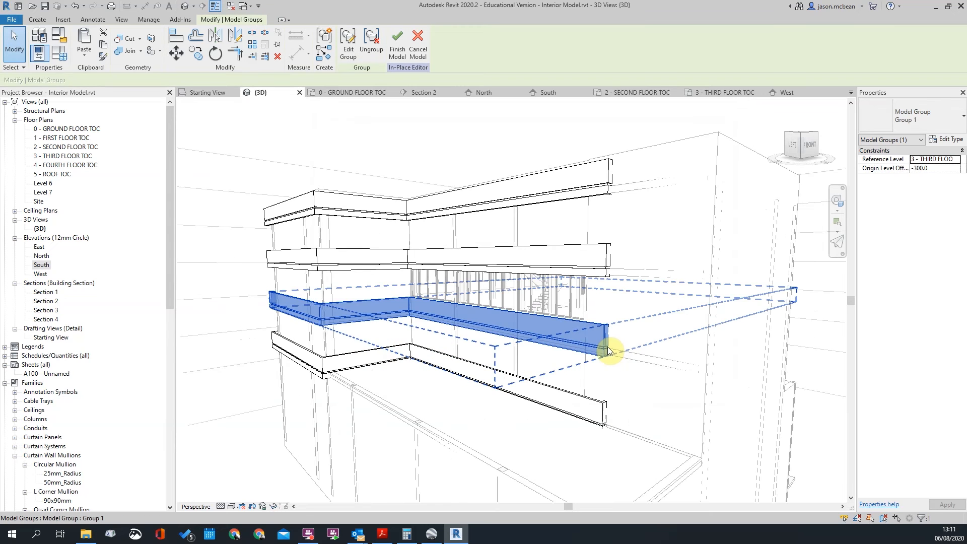
scroll(580, 290, "down", 2)
key("Escape")
left_click(595, 372)
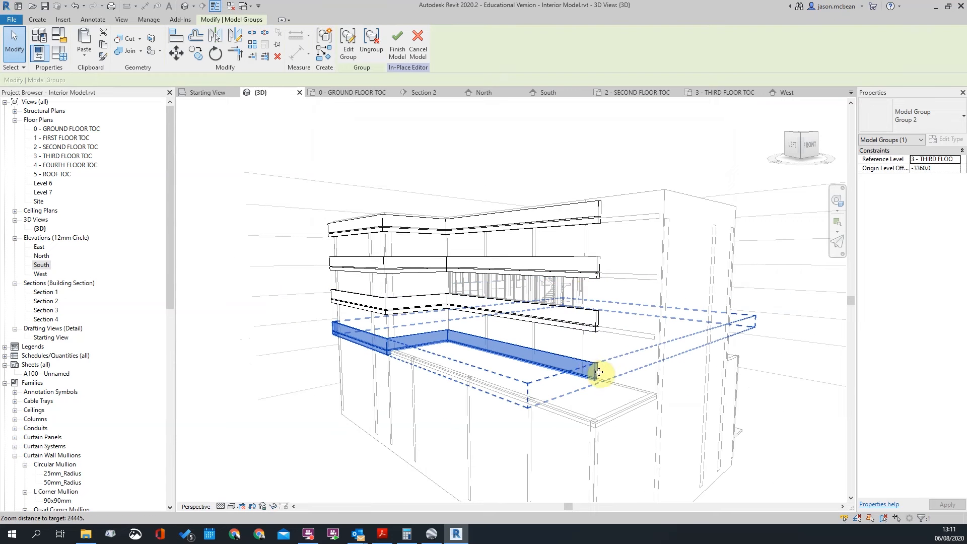
left_click(349, 44)
Open the band's sweep for editing and switch to the 1 - FIRST FLOOR TOC plan
middle_click_drag(403, 359, 486, 330, "shift")
left_click(415, 313)
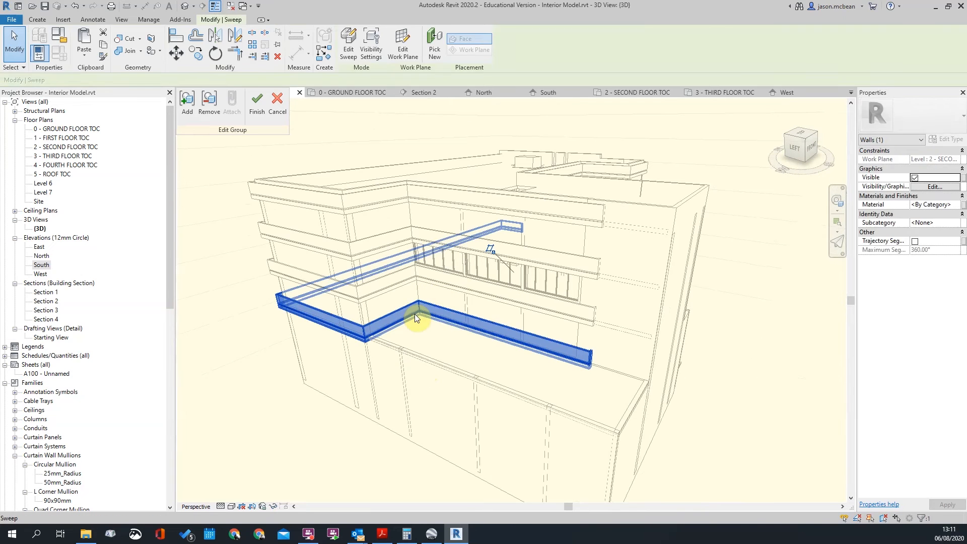
left_click(352, 44)
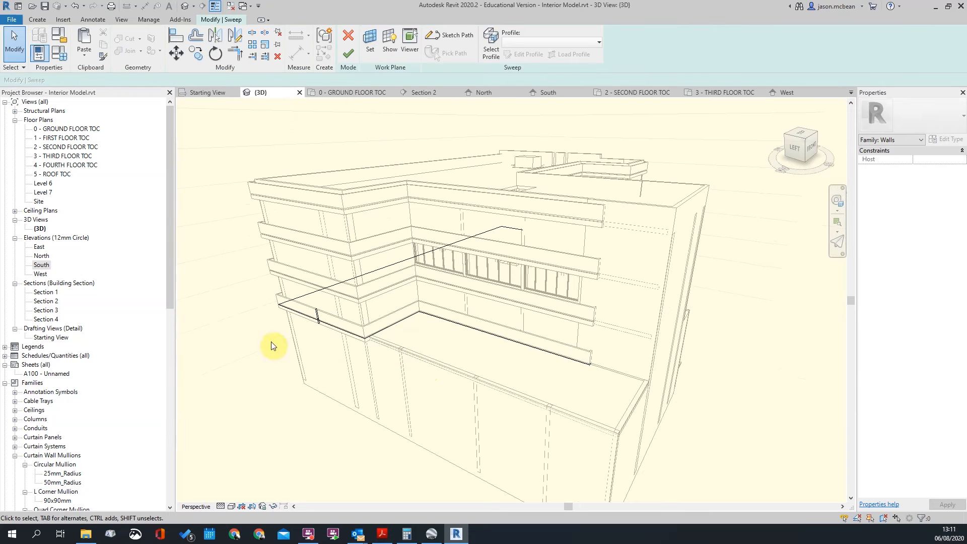
double_click(59, 139)
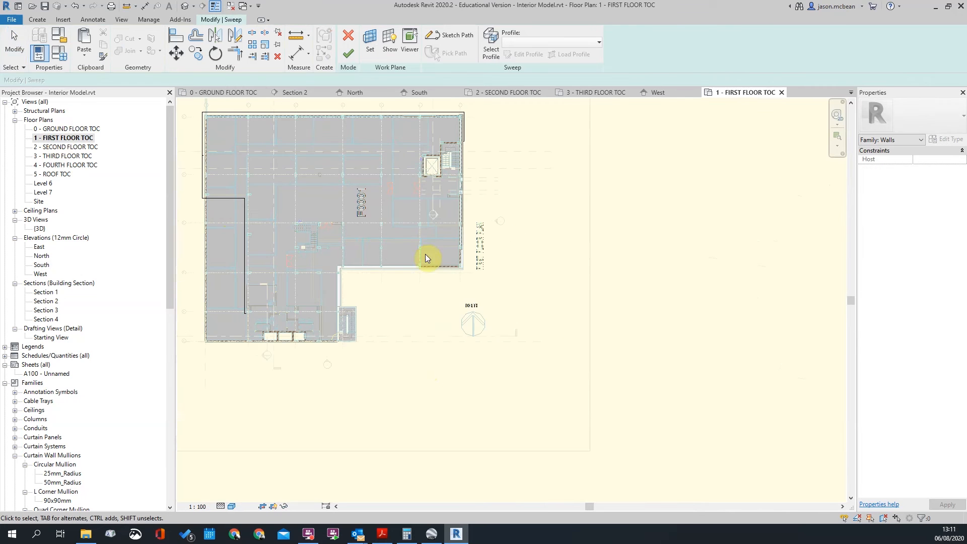
Select the balcony sweep's path and open its sketch, with the plan's bottom wall in view
scroll(374, 240, "up", 5)
left_click(396, 153)
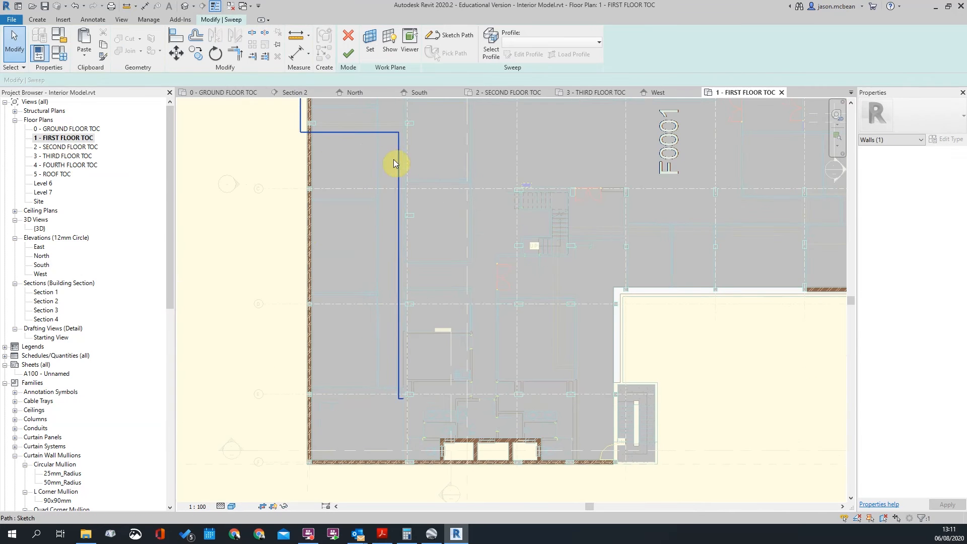
left_click(441, 39)
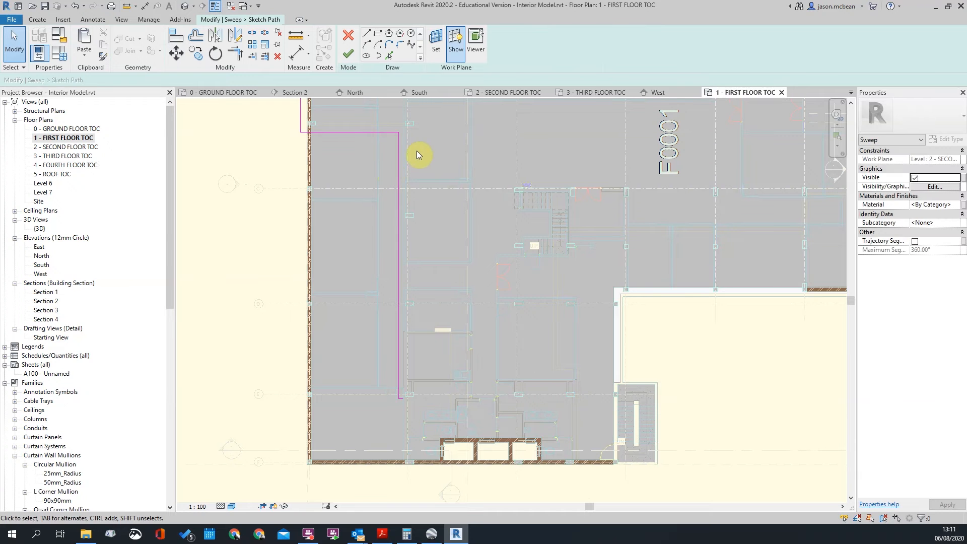
scroll(405, 202, "down", 4)
scroll(412, 350, "up", 3)
middle_click_drag(466, 306, 566, 313)
scroll(524, 304, "up", 2)
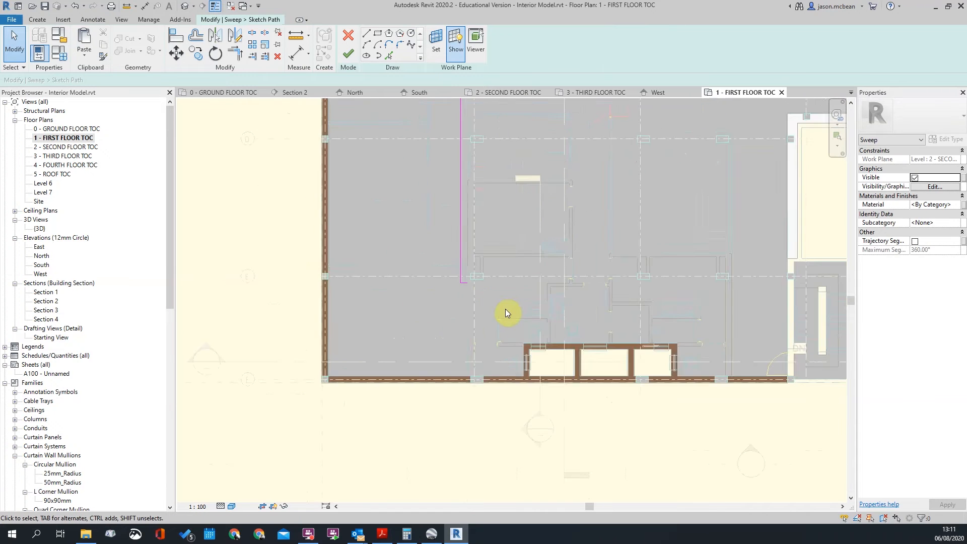
scroll(504, 307, "down", 3)
Move the horizontal path line down onto the plan's bottom wall
left_click(452, 124)
scroll(489, 275, "up", 3)
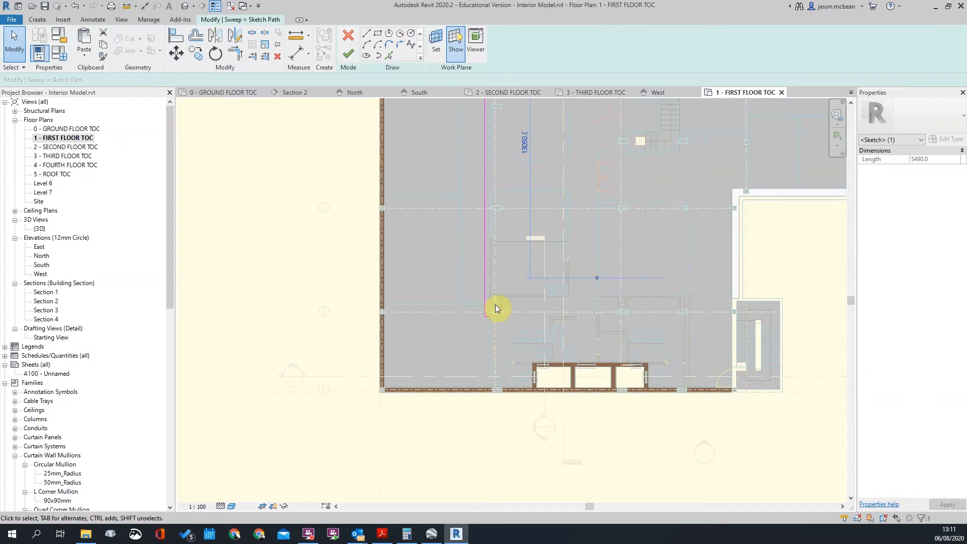
scroll(494, 306, "down", 4)
left_click(455, 145)
left_click_drag(455, 160, 463, 352)
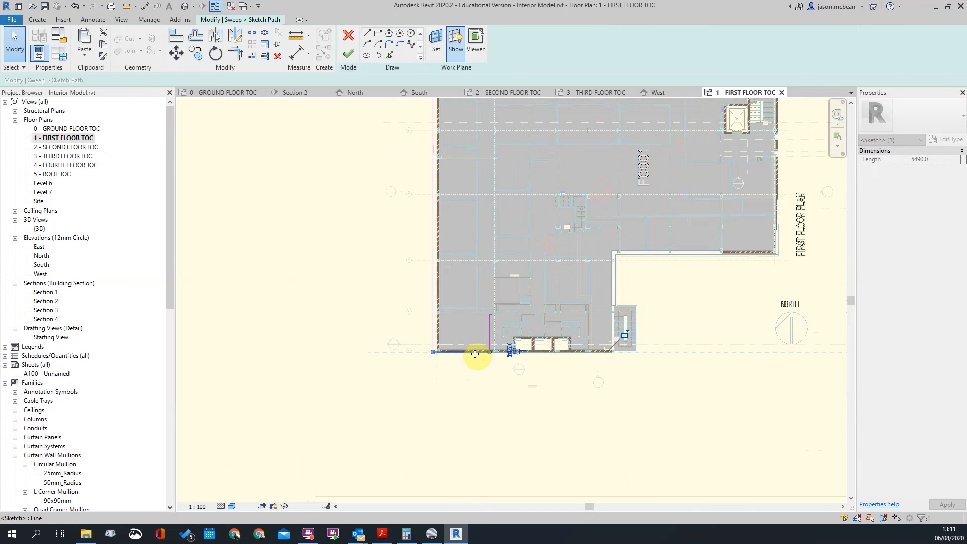
Delete the two short leftover path lines and check the 5490.0-long horizontal line
scroll(479, 352, "up", 1)
left_click_drag(484, 286, 527, 357)
key("Delete")
scroll(491, 356, "up", 3)
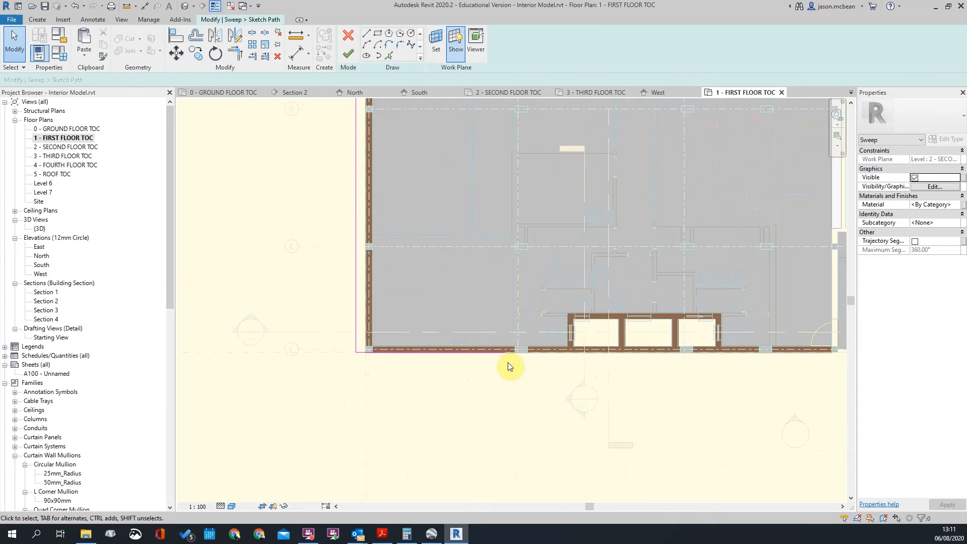
left_click(503, 352)
scroll(503, 353, "up", 5)
key("Escape")
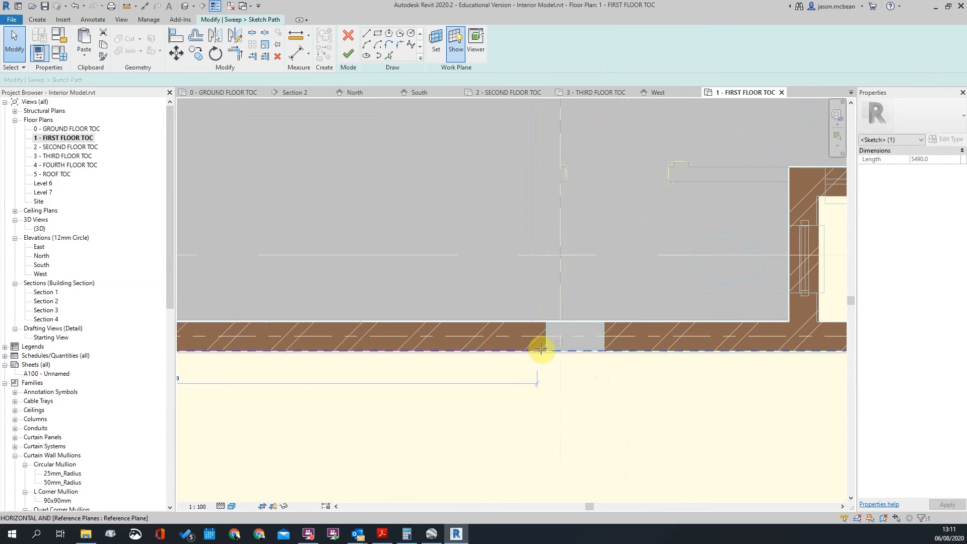
Zoom out to the whole floor plan and finish the path sketch
scroll(546, 350, "down", 6)
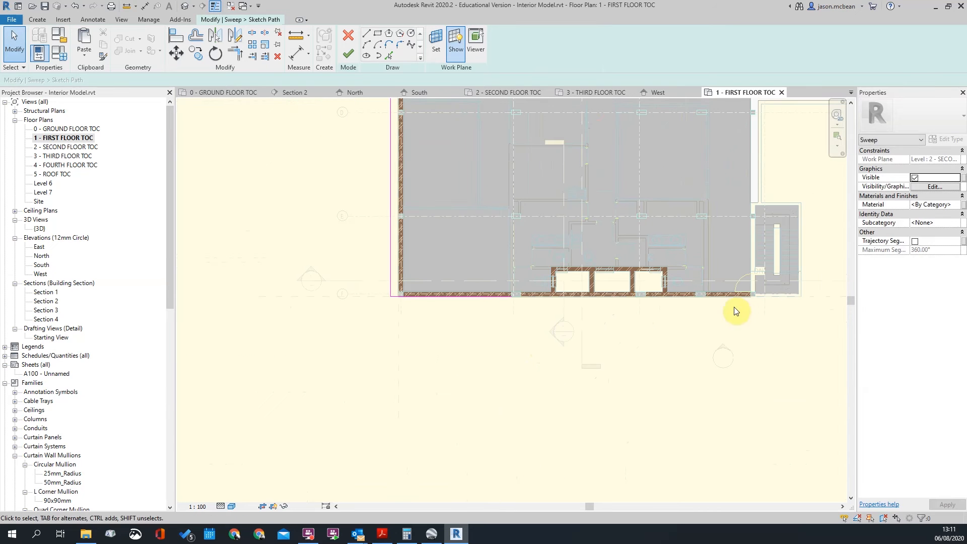
scroll(695, 298, "up", 1)
scroll(670, 328, "down", 3)
scroll(573, 310, "up", 3)
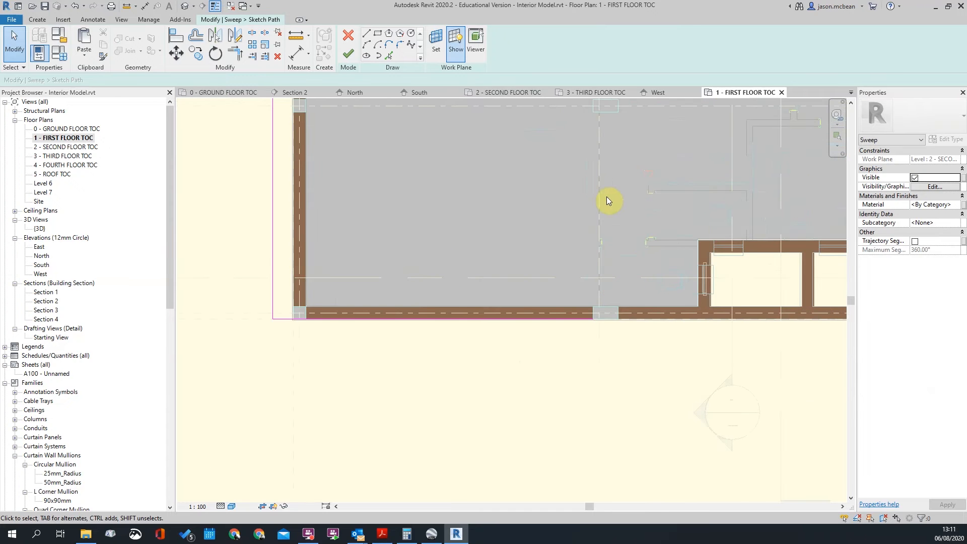
scroll(576, 328, "up", 2)
scroll(572, 328, "down", 5)
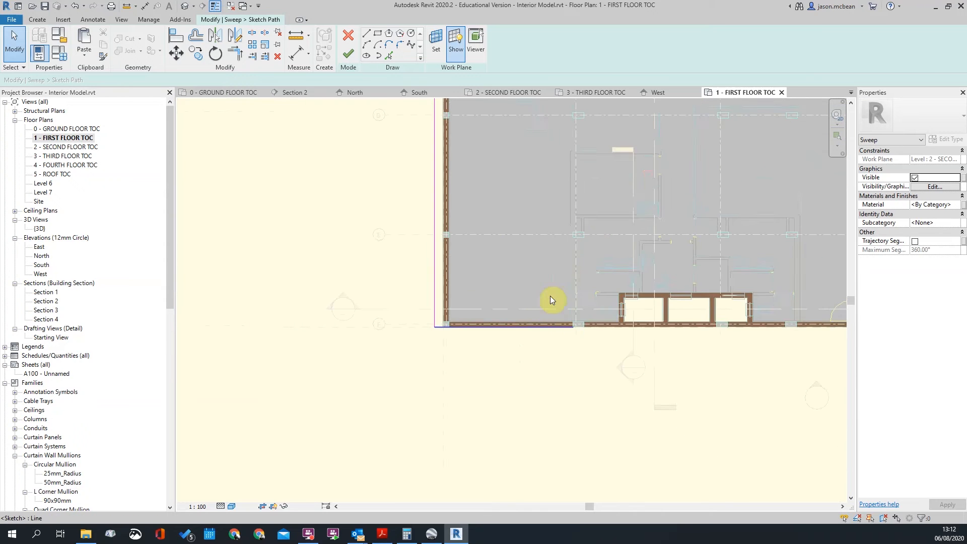
scroll(593, 238, "down", 3)
scroll(522, 210, "up", 1)
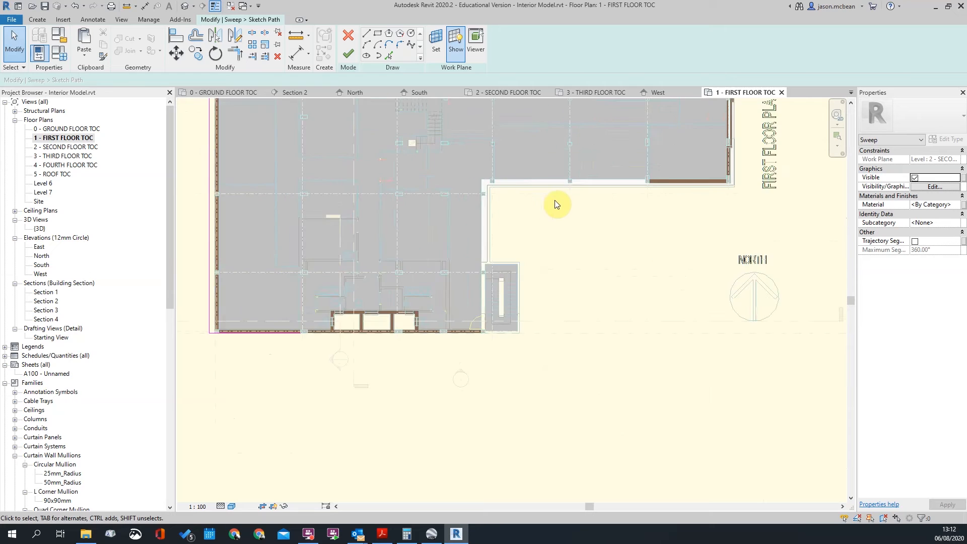
scroll(563, 219, "down", 1)
middle_click_drag(605, 165, 569, 244)
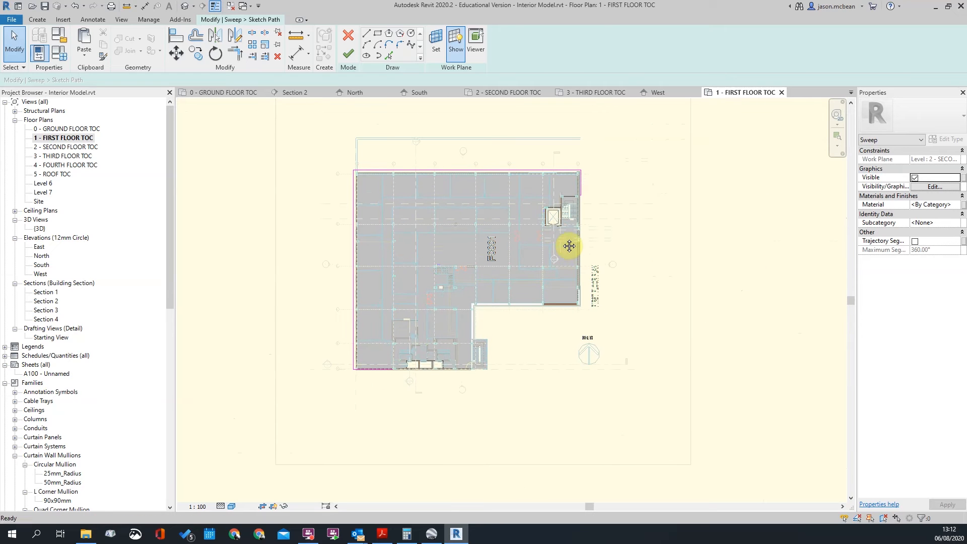
left_click(349, 54)
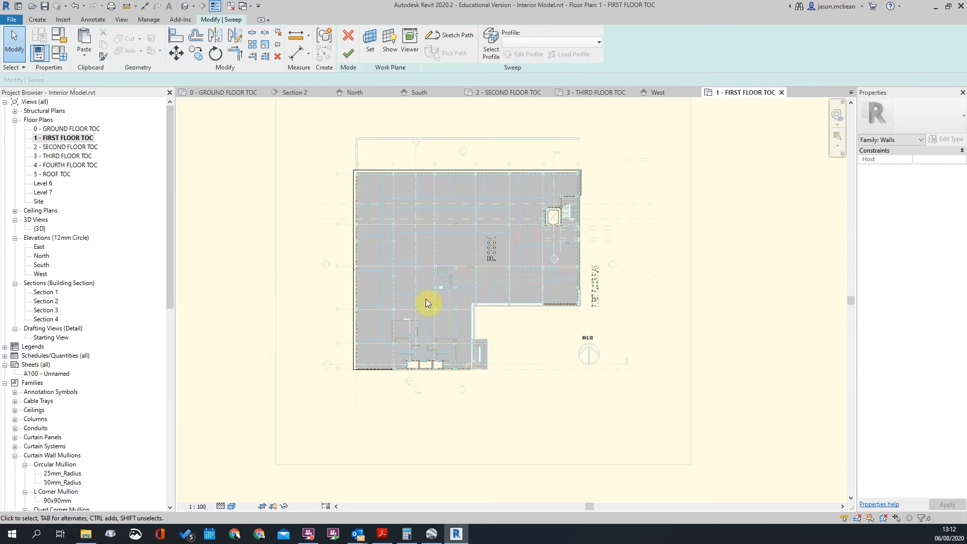
Finish the sweep edit and select the balcony band in the {3D} view
left_click(357, 54)
scroll(382, 192, "down", 2)
left_click(187, 6)
left_click(430, 364)
Orbit around the lowest balcony sweep running along the lower facade
middle_click_drag(427, 365, 383, 325, "shift")
scroll(671, 391, "up", 3)
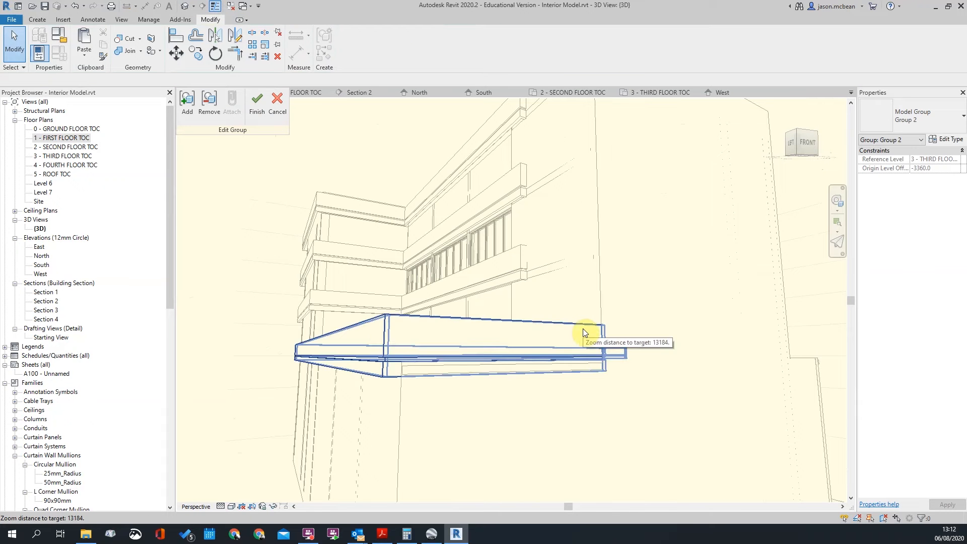
left_click(585, 333)
middle_click_drag(674, 352, 837, 340, "shift")
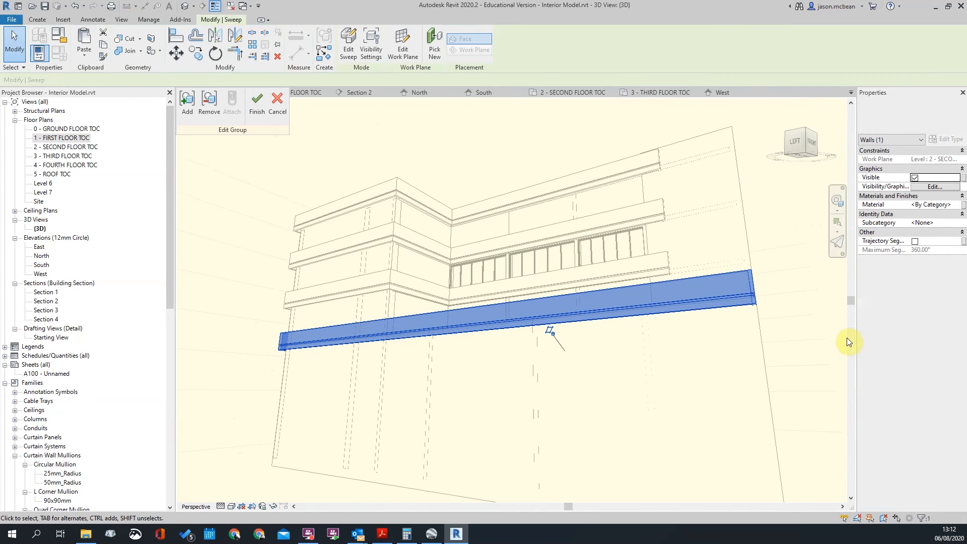
middle_click_drag(766, 233, 557, 398, "shift")
Reopen the courtyard-side balcony sweep's path sketch on the 1 - FIRST FLOOR TOC plan
middle_click_drag(617, 395, 461, 366, "shift")
left_click(461, 367)
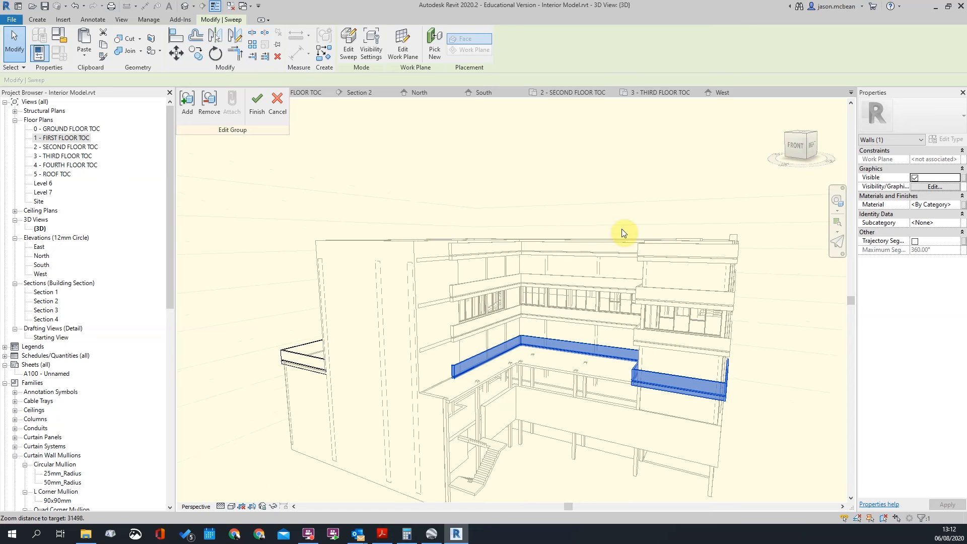
left_click(342, 51)
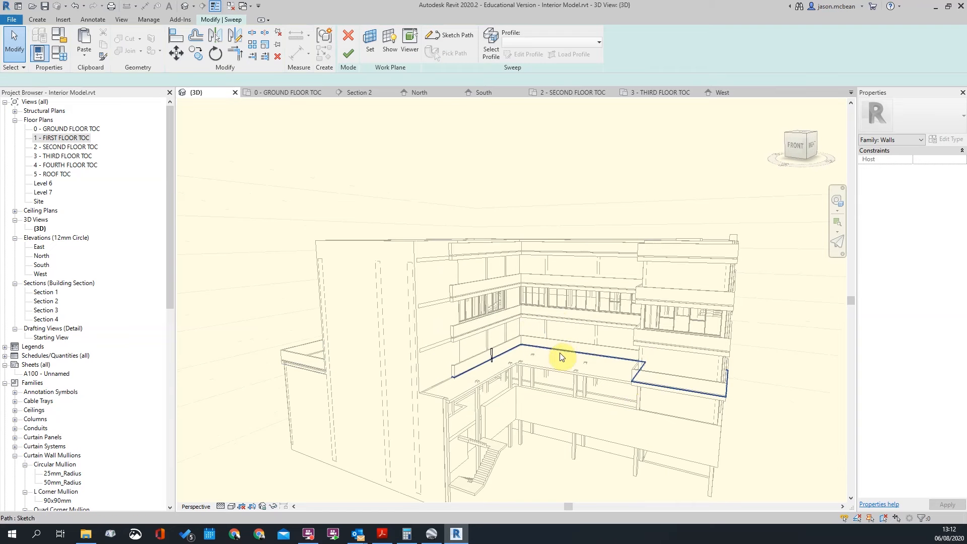
left_click(448, 35)
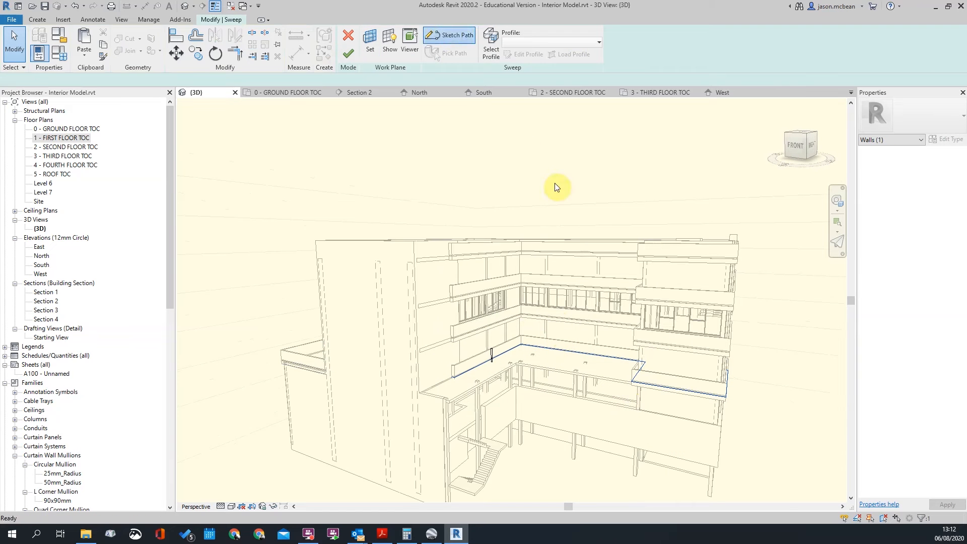
double_click(43, 139)
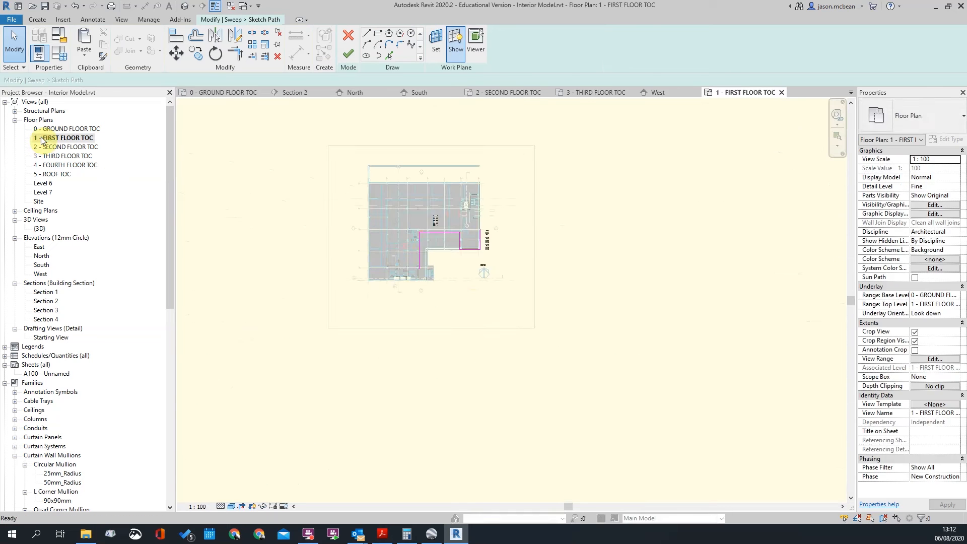
Delete the top and right vertical segments of the sweep path
scroll(398, 236, "up", 6)
scroll(600, 273, "up", 5)
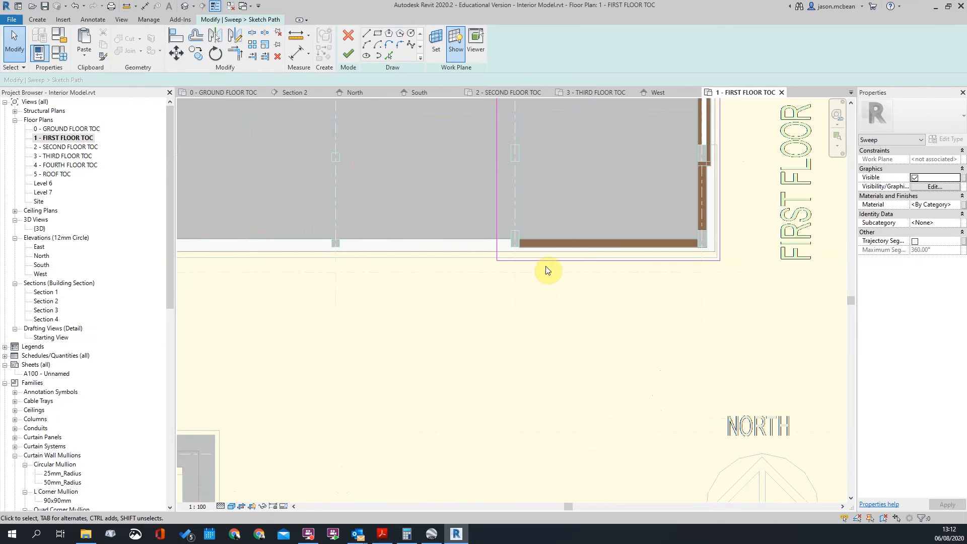
scroll(701, 295, "down", 4)
left_click(548, 166)
key("Delete")
left_click(585, 209)
key("Delete")
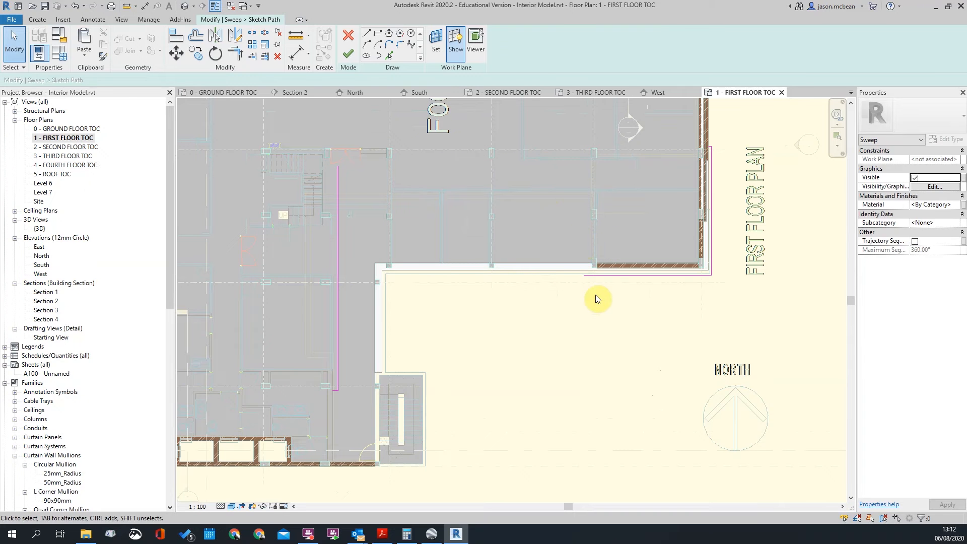
Trim the top and left path lines to a corner and move the left line onto the wall edge
left_click(599, 276)
left_click(339, 277)
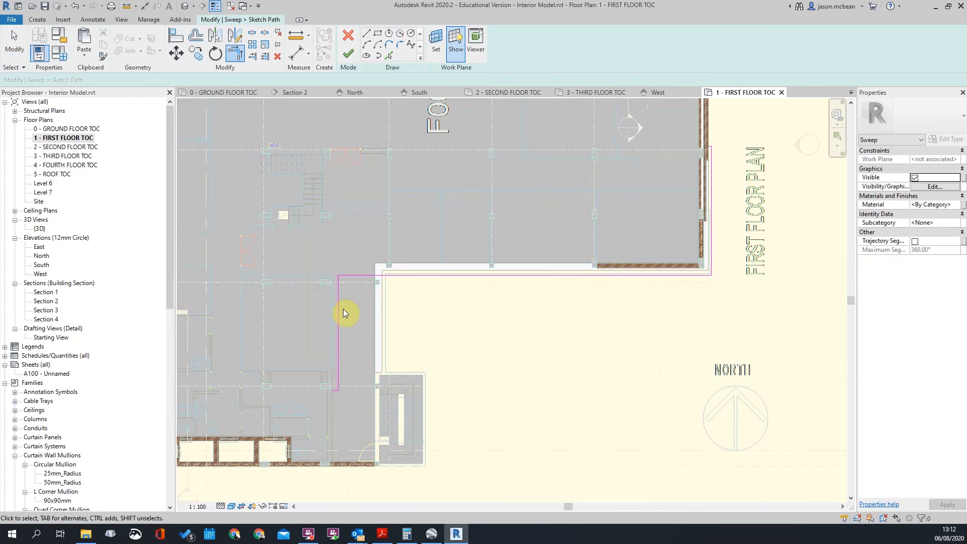
key("Escape")
left_click(339, 313)
left_click_drag(339, 313, 378, 314)
Move the bottom path line below the bottom wall and extend its left end
scroll(355, 398, "up", 2)
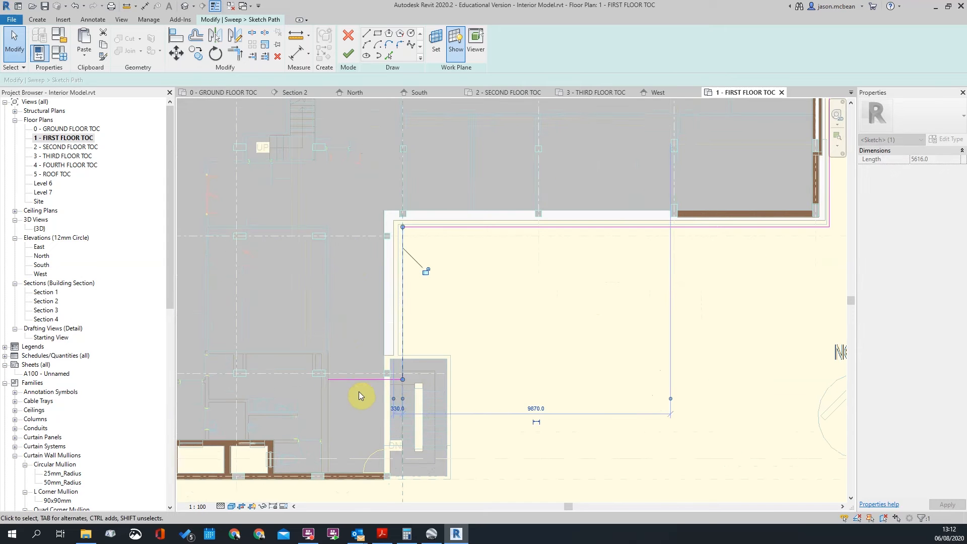
left_click(362, 380)
left_click_drag(361, 384, 349, 497)
scroll(295, 480, "up", 1)
middle_click_drag(295, 480, 434, 365)
scroll(435, 366, "up", 2)
left_click(516, 396)
left_click_drag(501, 394, 456, 397)
scroll(462, 398, "up", 2)
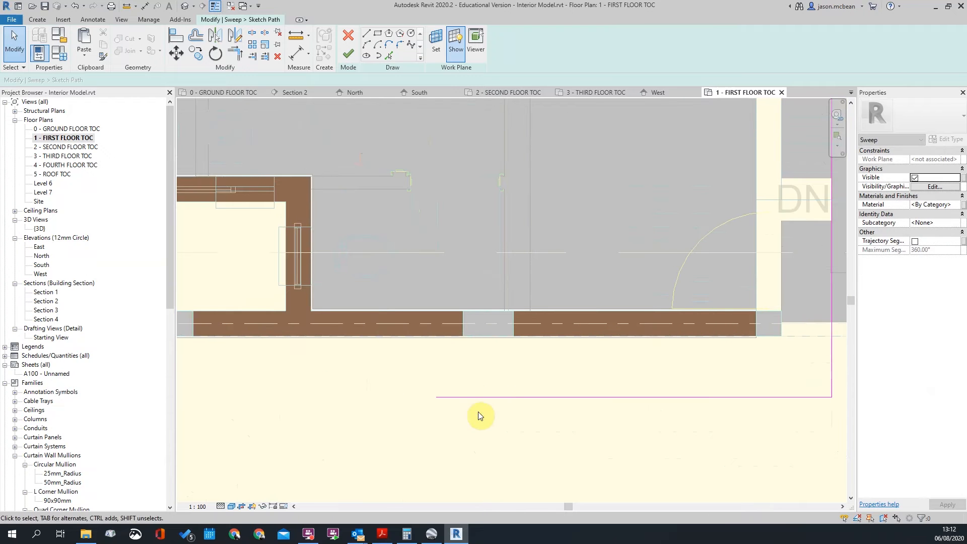
key("Escape")
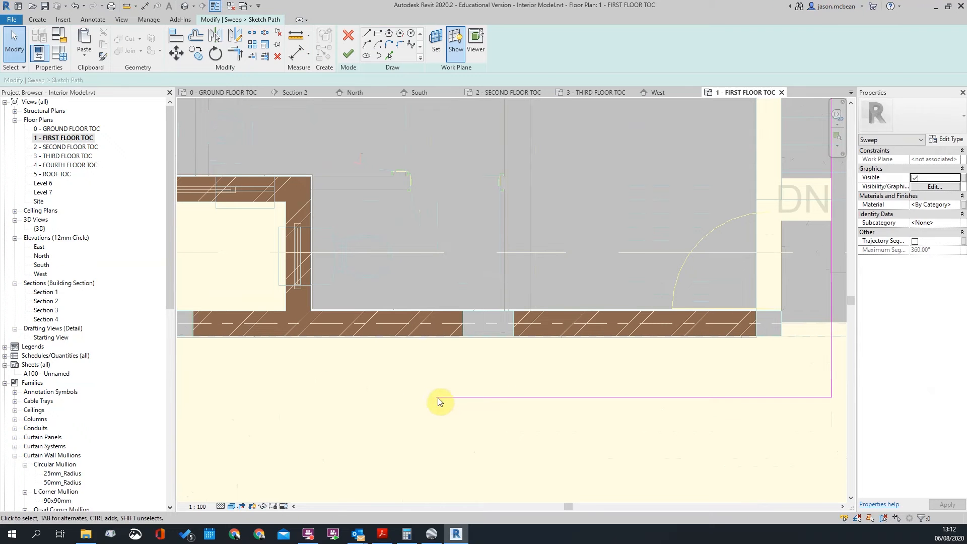
right_click(446, 397)
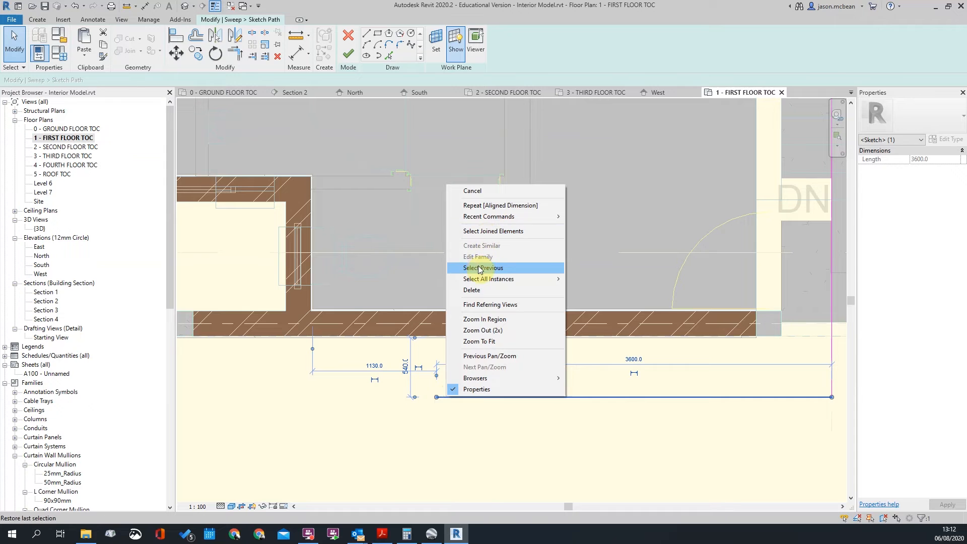
key("Escape")
Draw a new vertical path line from the wall corner down to the horizontal line
left_click(366, 33)
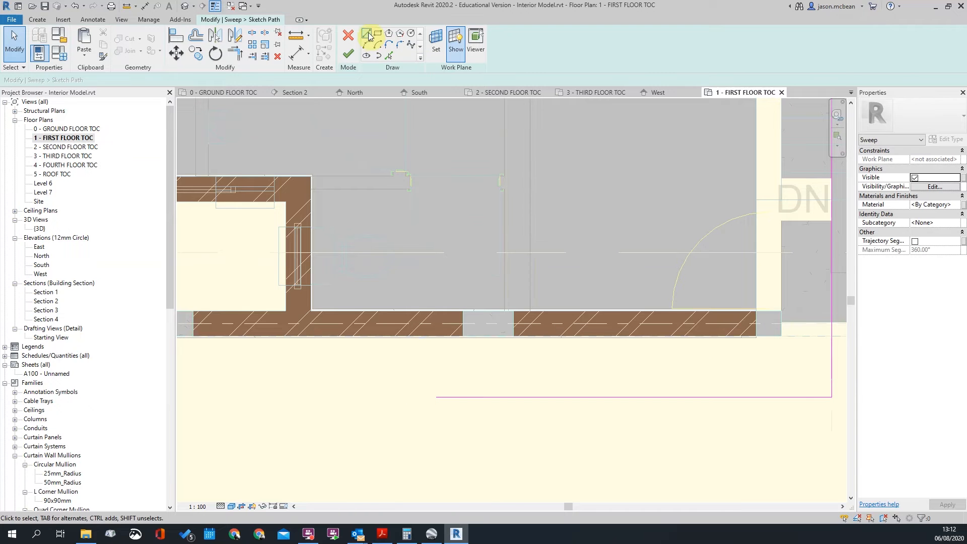
left_click(462, 336)
left_click(463, 397)
key("Escape")
key("Escape")
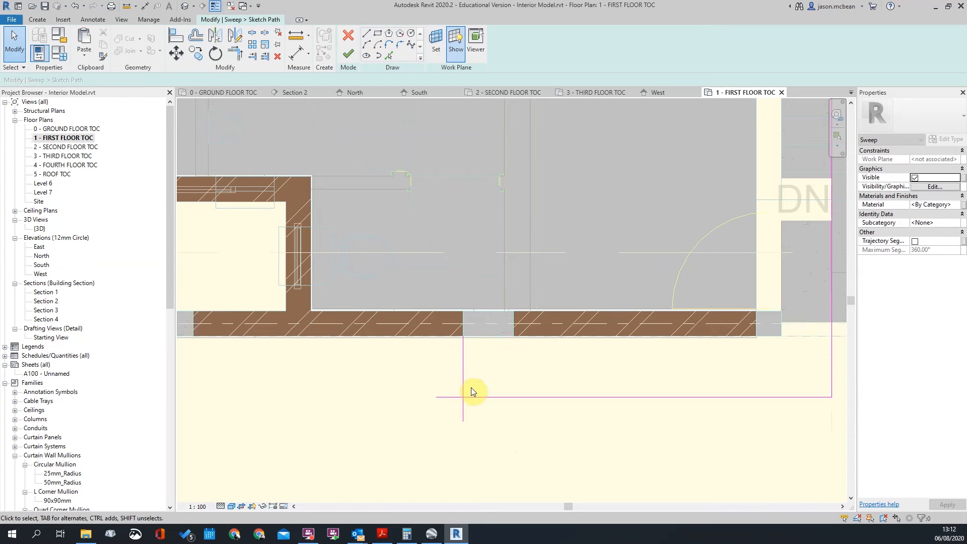
key("t")
key("r")
key("Escape")
Move the new vertical path line 115 sideways with MV
left_click(465, 371)
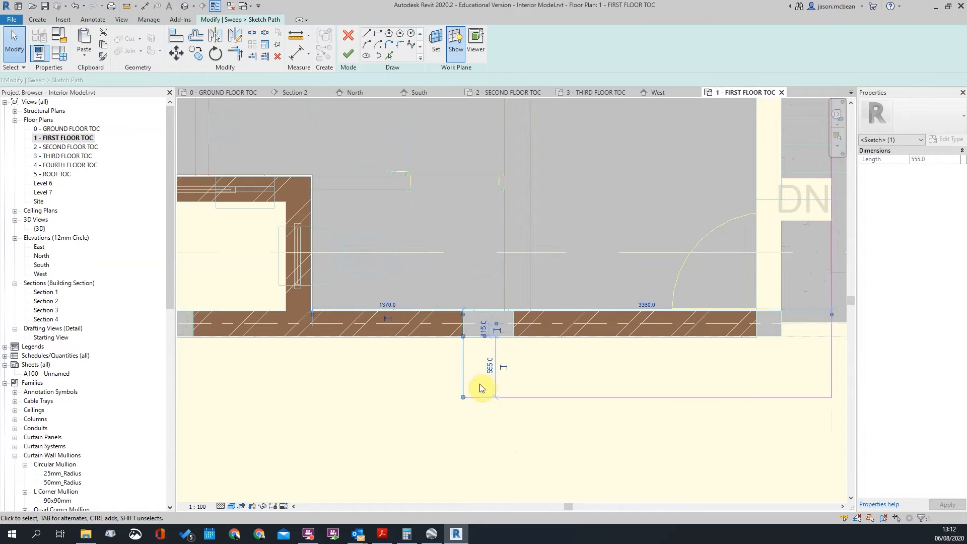
scroll(480, 385, "up", 2)
key("m")
key("v")
left_click(578, 373)
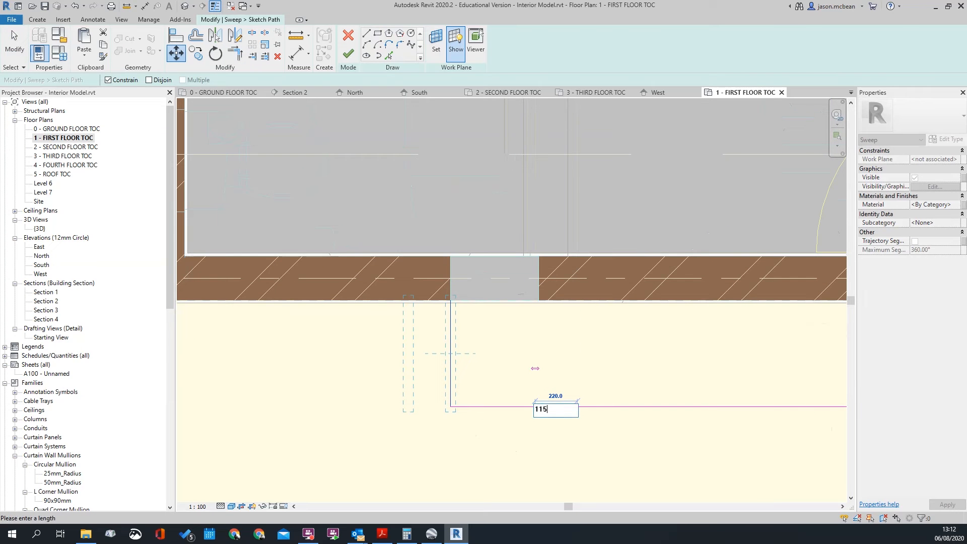
type("115")
key("Return")
scroll(591, 356, "down", 2)
scroll(549, 381, "down", 2)
Set the bottom horizontal path line 380 from the wall face
key("t")
key("r")
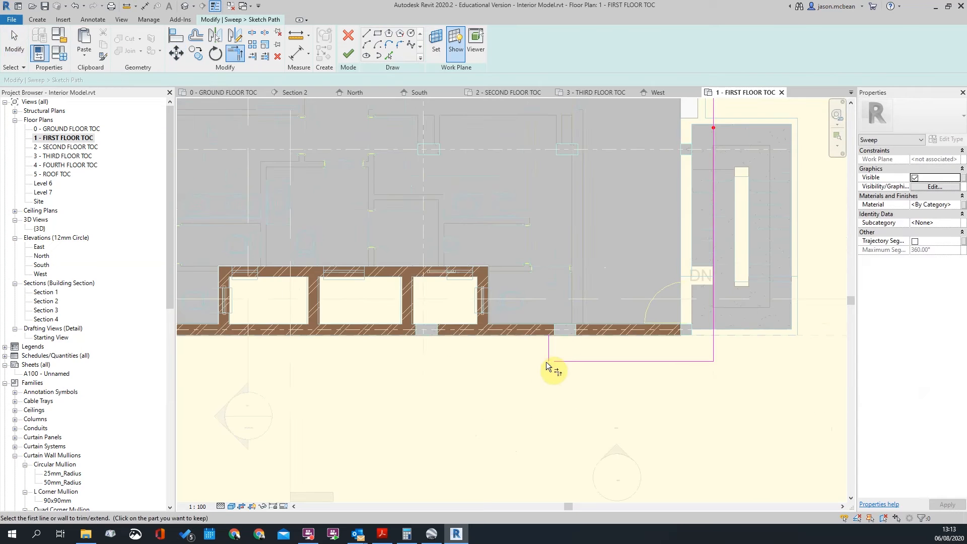
key("Escape")
left_click(636, 361)
scroll(636, 361, "up", 2)
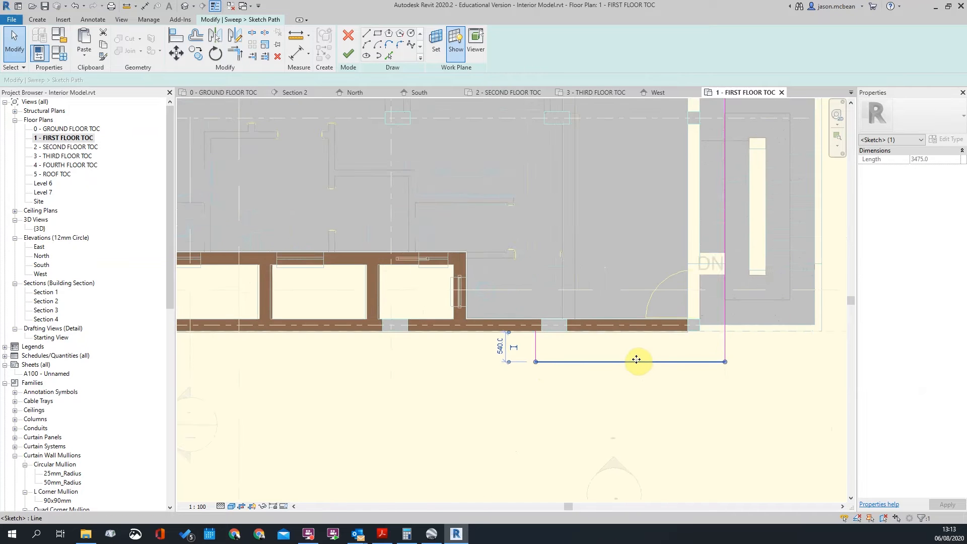
scroll(476, 342, "up", 3)
left_click_drag(471, 307, 554, 304)
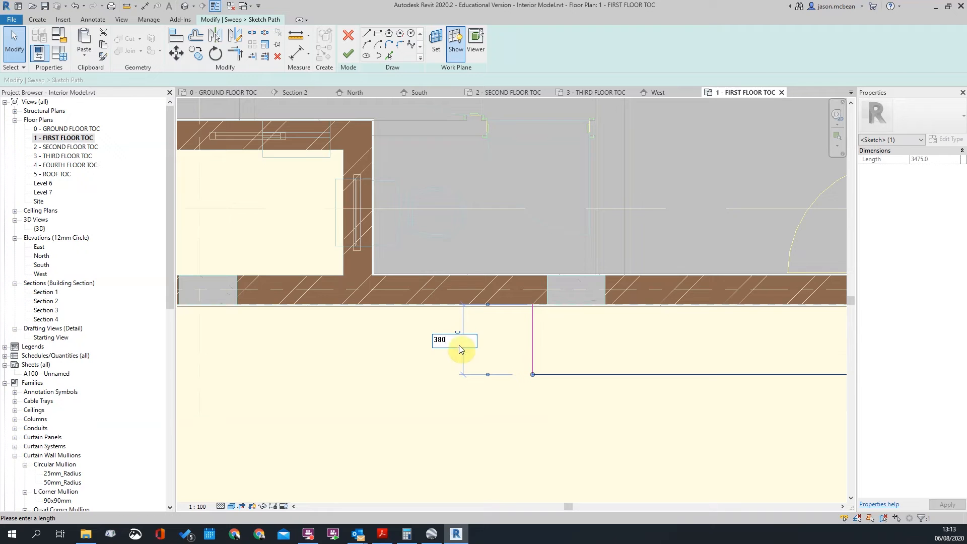
key("Return")
key("Escape")
Set the vertical path line beside the stair 380 from the wall edge
scroll(309, 406, "down", 7)
scroll(383, 286, "up", 2)
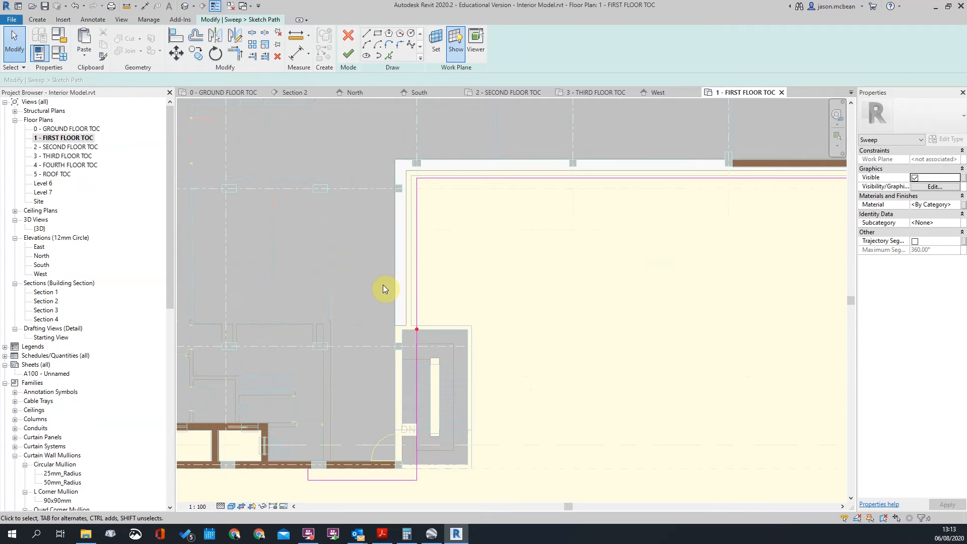
left_click(417, 275)
scroll(419, 500, "up", 3)
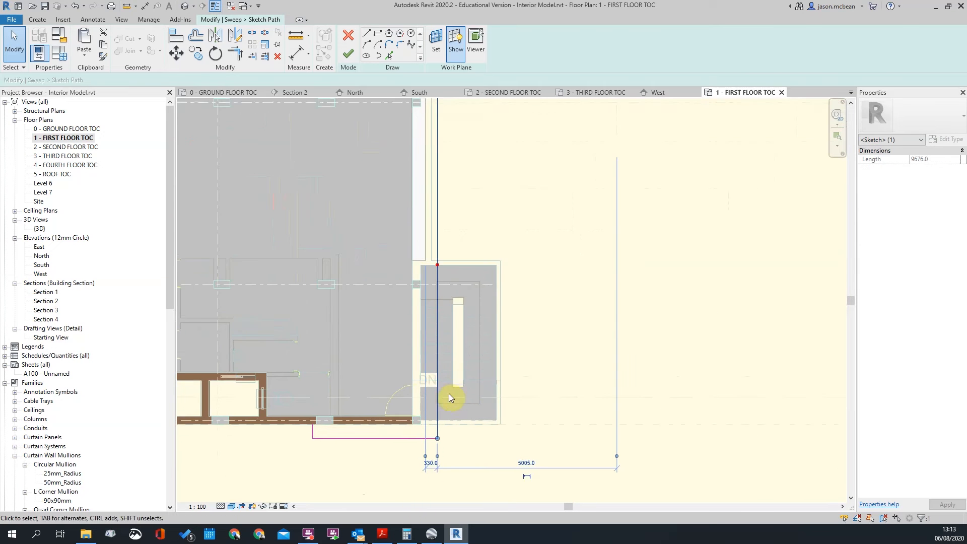
left_click_drag(425, 477, 418, 414)
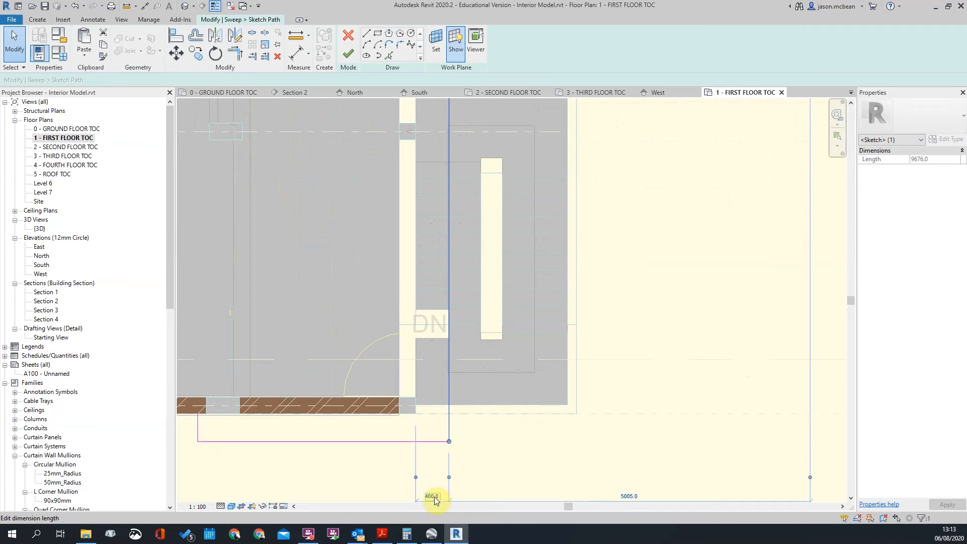
left_click(432, 497)
scroll(485, 451, "down", 6)
scroll(472, 477, "up", 5)
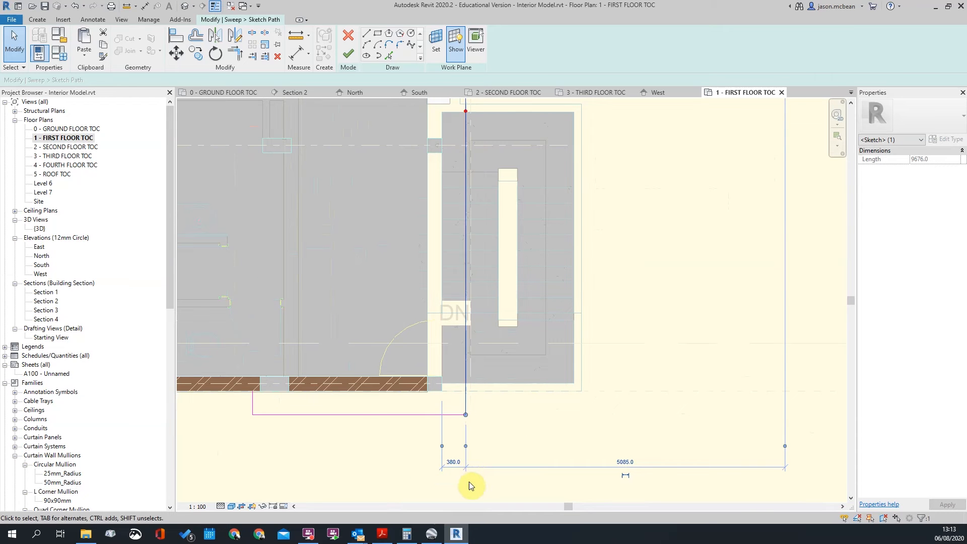
key("Return")
left_click(469, 482)
Zoom out and bring up Google Earth Street View for comparison
scroll(470, 482, "down", 4)
scroll(718, 253, "up", 3)
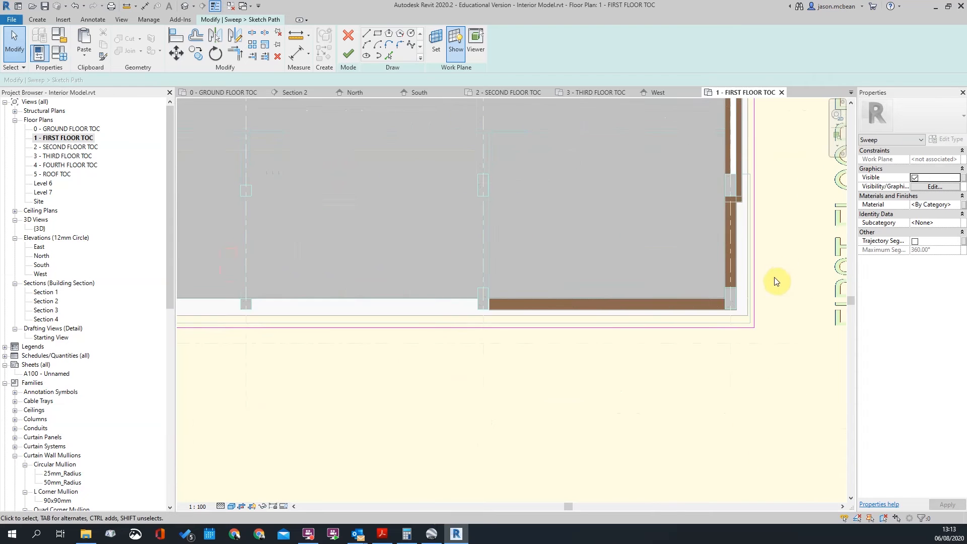
scroll(697, 311, "down", 4)
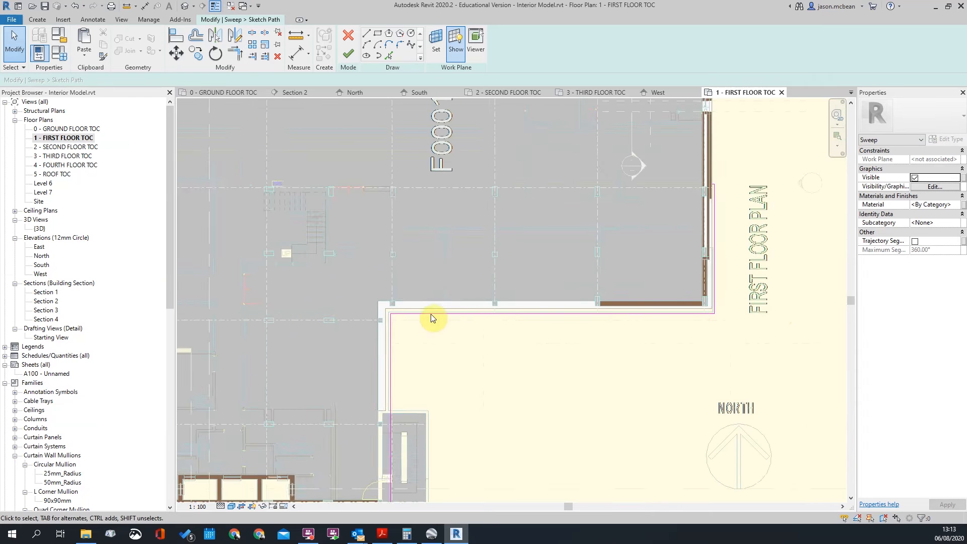
scroll(443, 317, "down", 2)
left_click(434, 538)
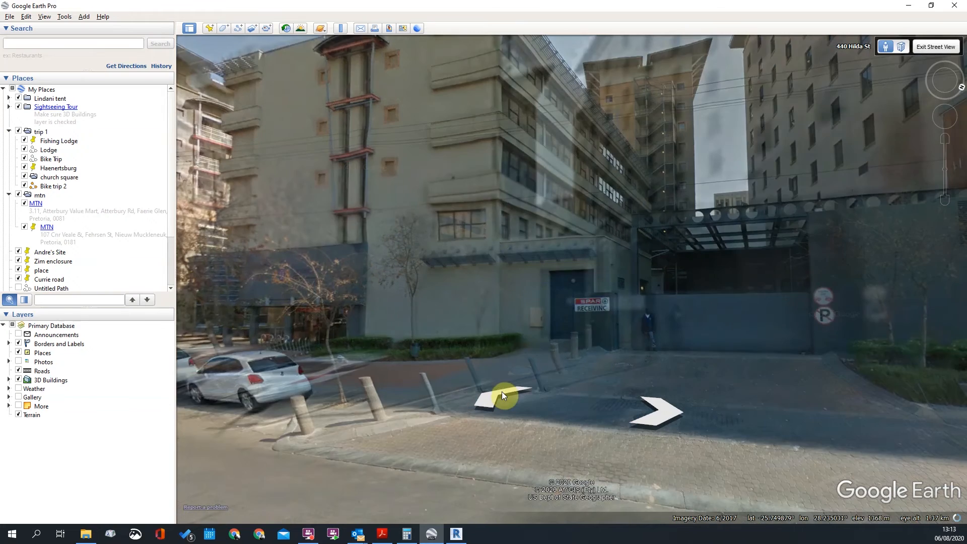
left_click(502, 391)
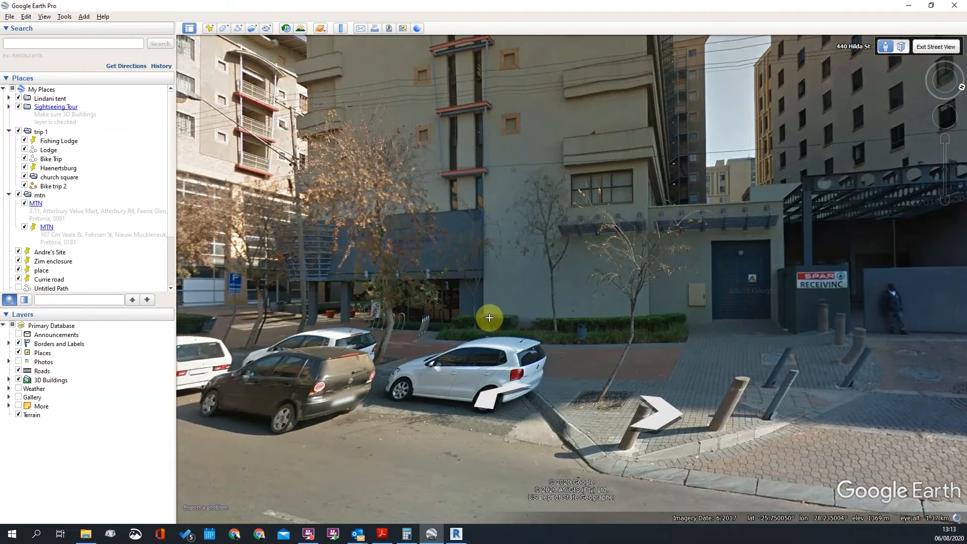
left_click(316, 363)
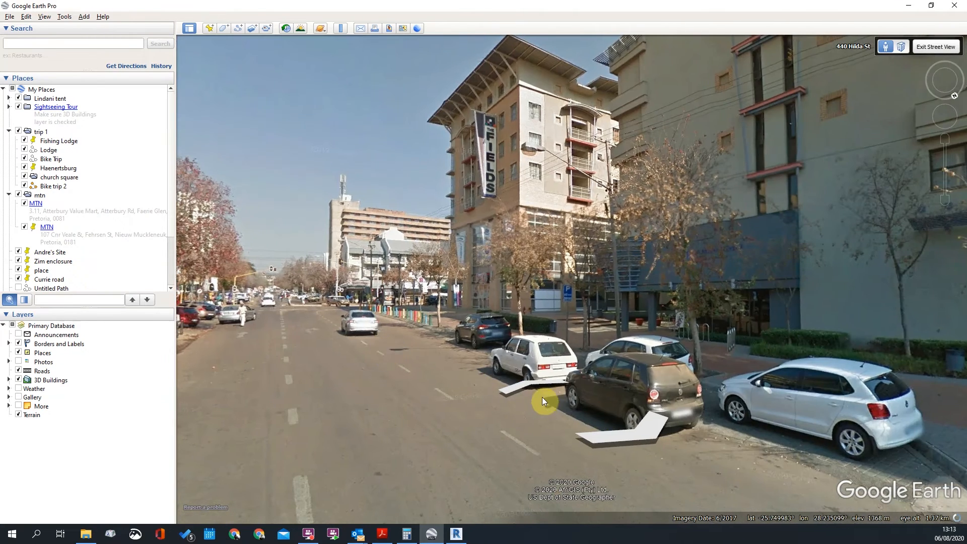
left_click(533, 385)
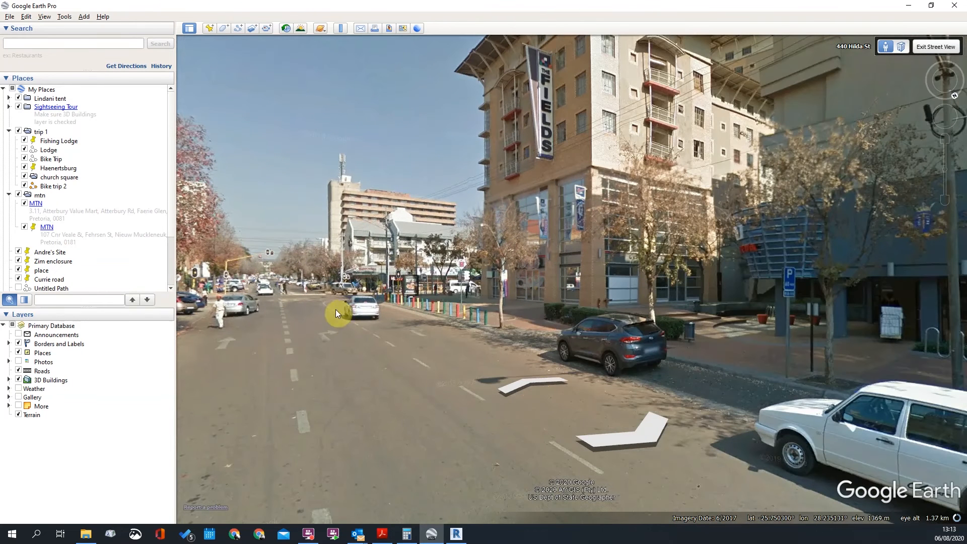
scroll(582, 272, "down", 3)
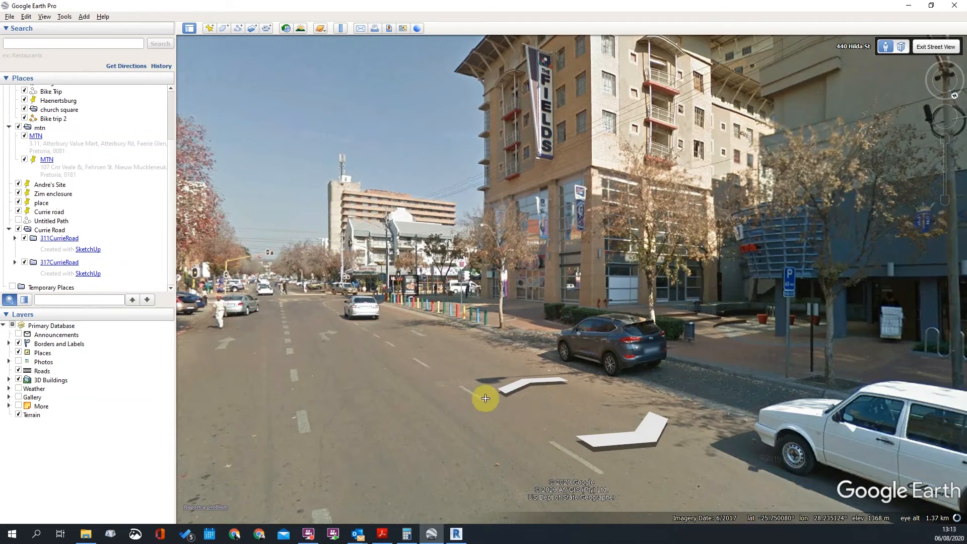
left_click(635, 426)
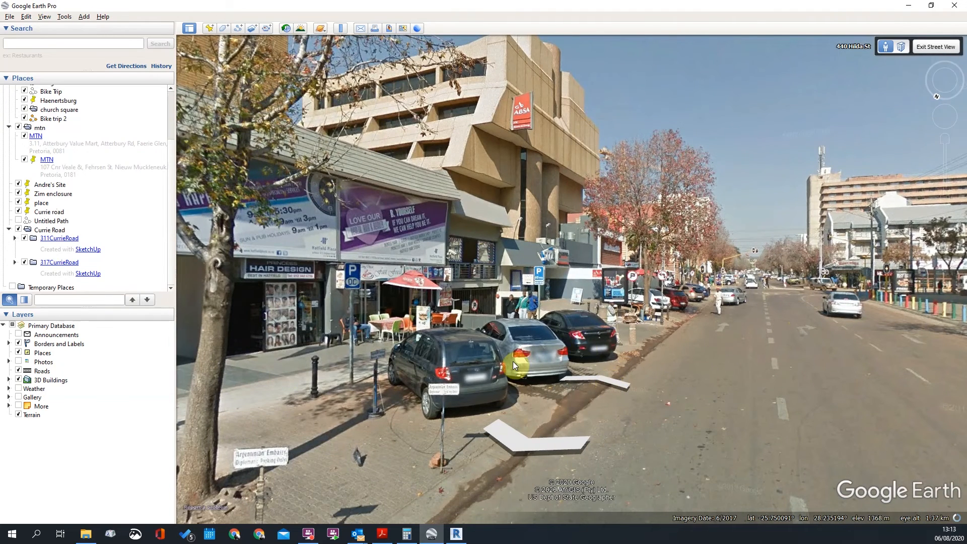
left_click(525, 385)
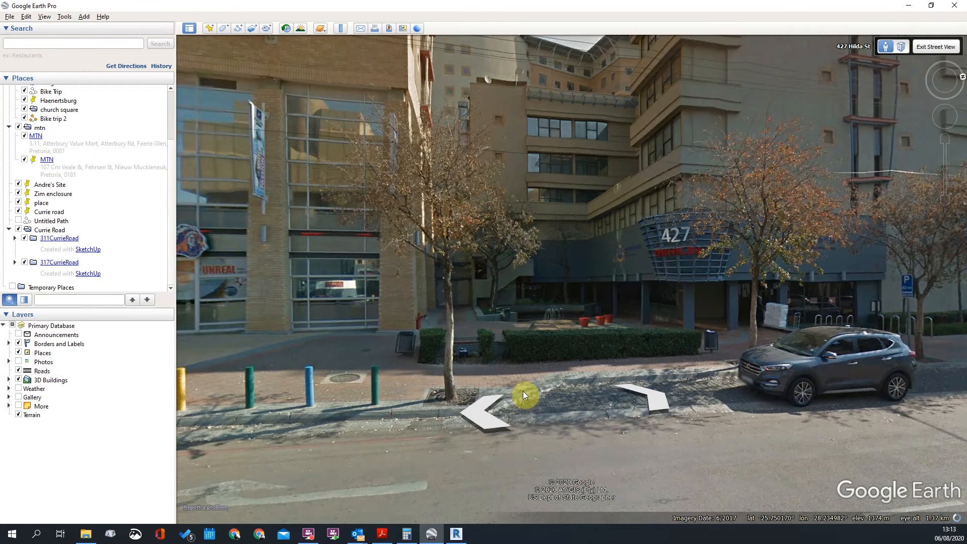
key("alt+Tab")
Pan along the first-floor plan to check the whole sweep path run
scroll(512, 365, "down", 2)
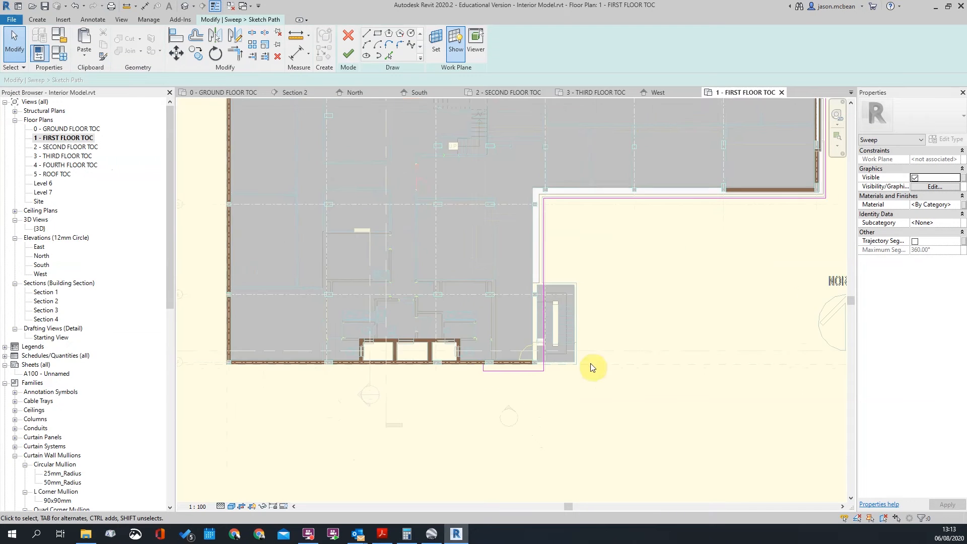
middle_click_drag(730, 274, 677, 310)
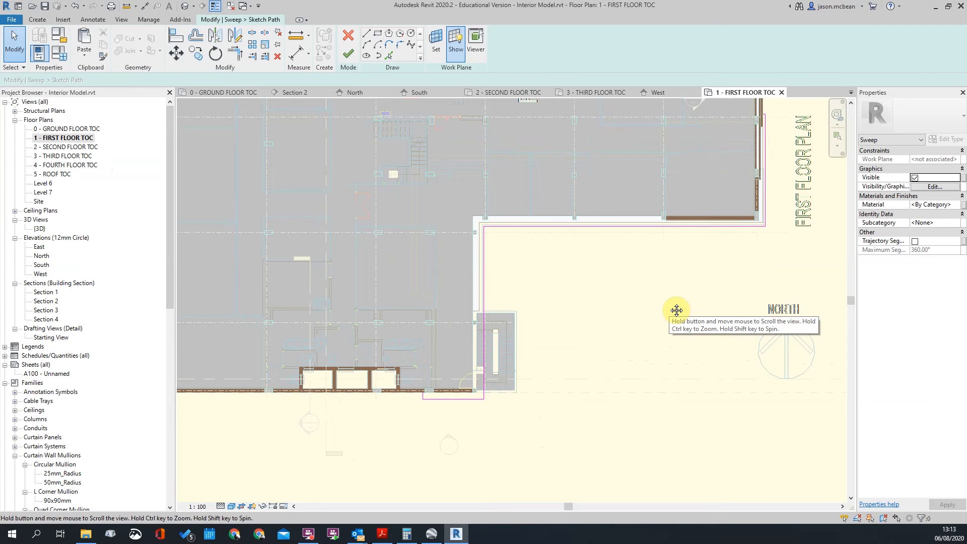
scroll(428, 383, "up", 5)
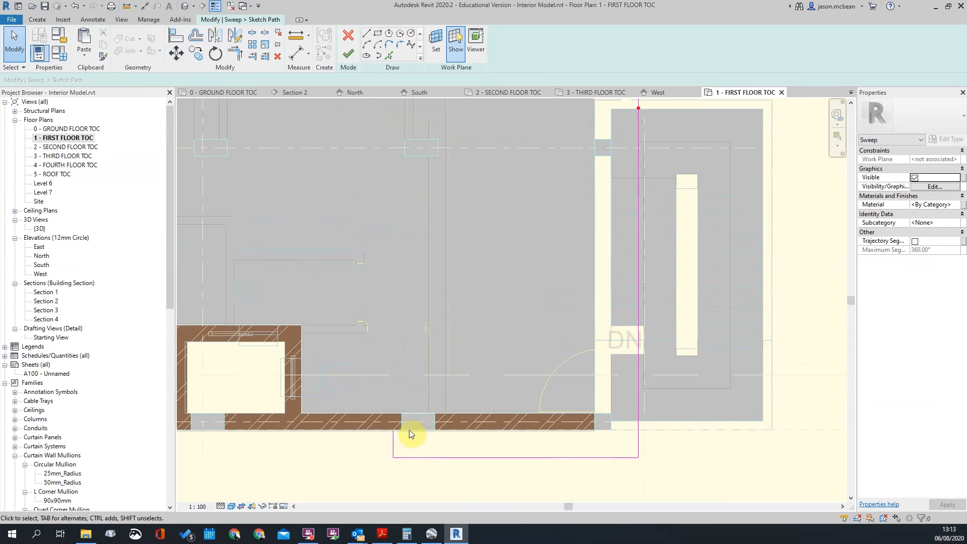
scroll(412, 435, "down", 3)
middle_click_drag(680, 279, 611, 391)
scroll(473, 278, "down", 2)
scroll(460, 425, "up", 1)
middle_click_drag(560, 323, 478, 391)
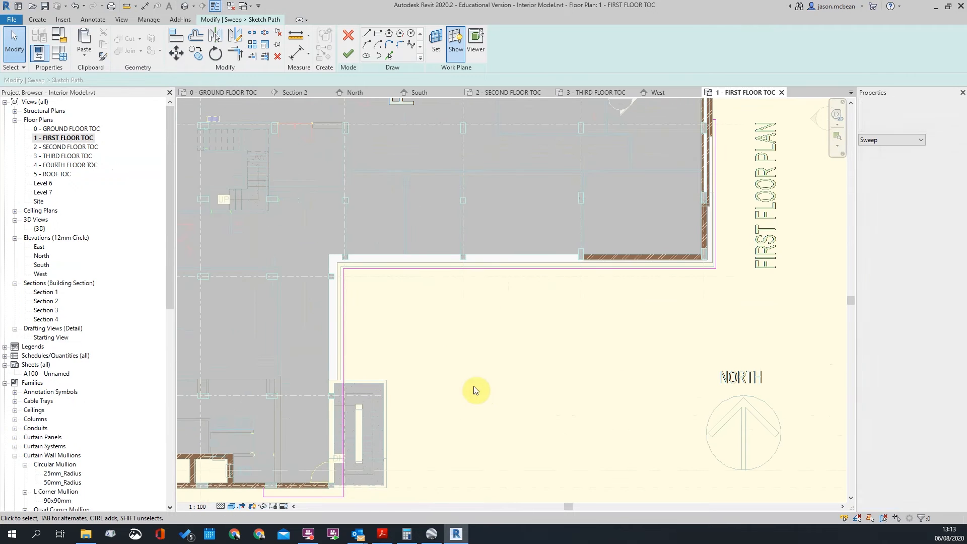
middle_click_drag(461, 337, 456, 367)
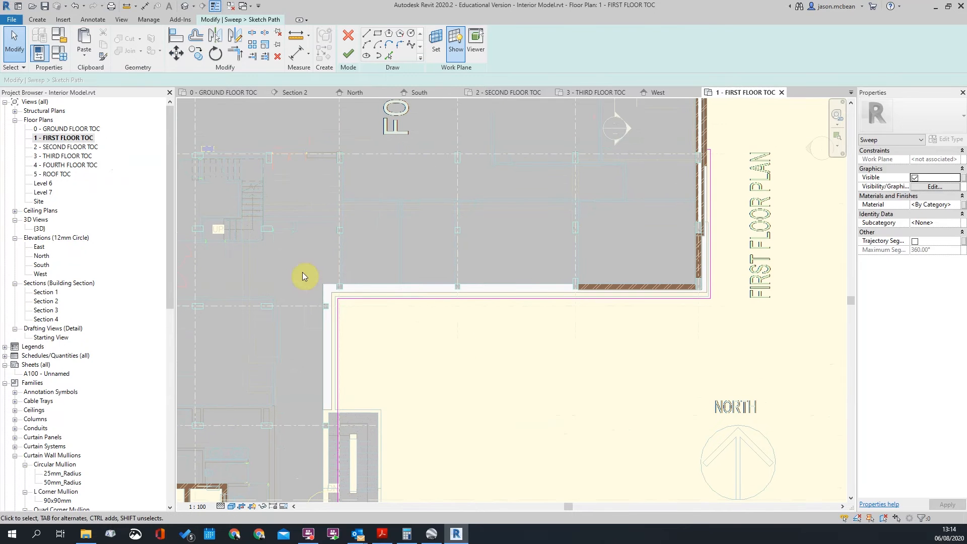
middle_click_drag(685, 235, 600, 387)
scroll(640, 292, "up", 5)
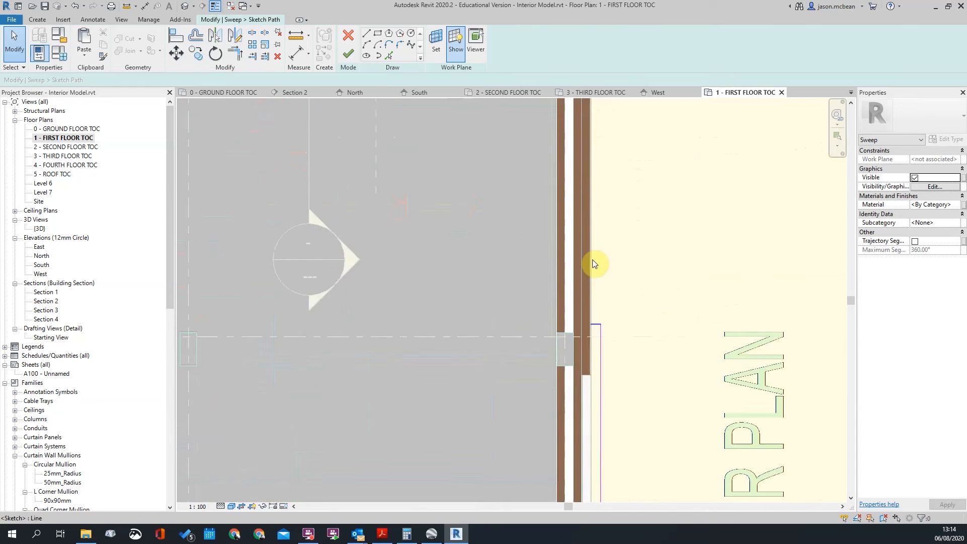
scroll(607, 251, "down", 7)
scroll(414, 372, "up", 6)
Check the vertical path line at the inner corner and finish the path sketch
left_click(274, 374)
middle_click_drag(303, 433, 505, 265)
scroll(524, 282, "down", 4)
scroll(509, 347, "up", 4)
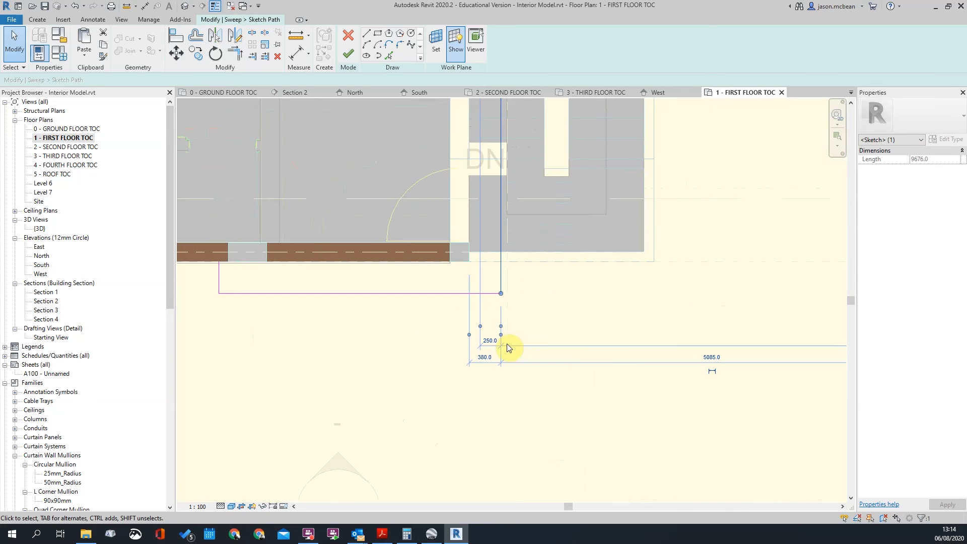
left_click(553, 323)
scroll(552, 323, "down", 3)
left_click(349, 52)
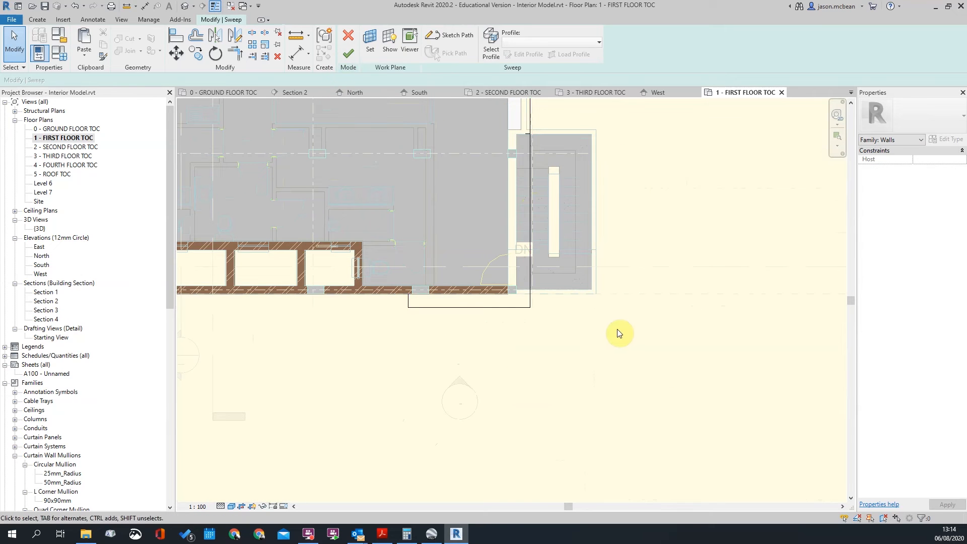
Discard the unsaved edits to the previous balcony sweep
scroll(620, 331, "down", 4)
left_click(347, 43)
key("Return")
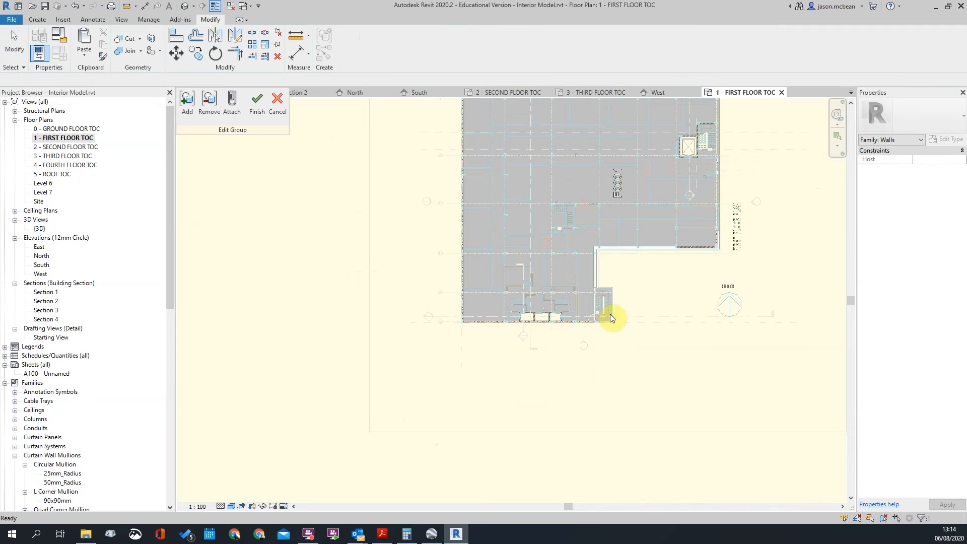
key("Escape")
In the default 3D view, select the lower balcony slab-edge sweep
left_click(186, 6)
middle_click_drag(402, 243, 563, 391, "shift")
scroll(451, 401, "up", 4)
scroll(562, 390, "down", 3)
middle_click_drag(456, 396, 617, 398, "shift")
scroll(530, 391, "up", 3)
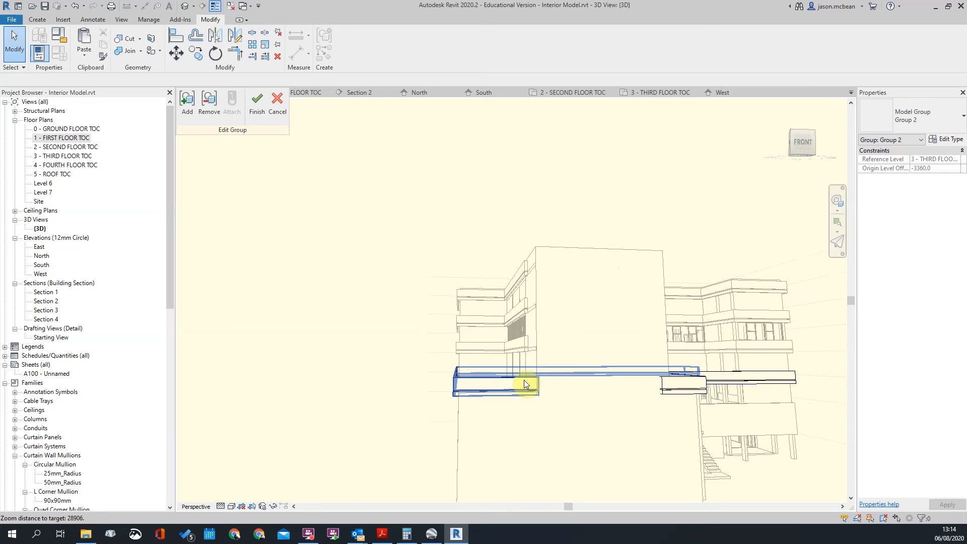
left_click(525, 384)
middle_click_drag(525, 384, 587, 350, "shift")
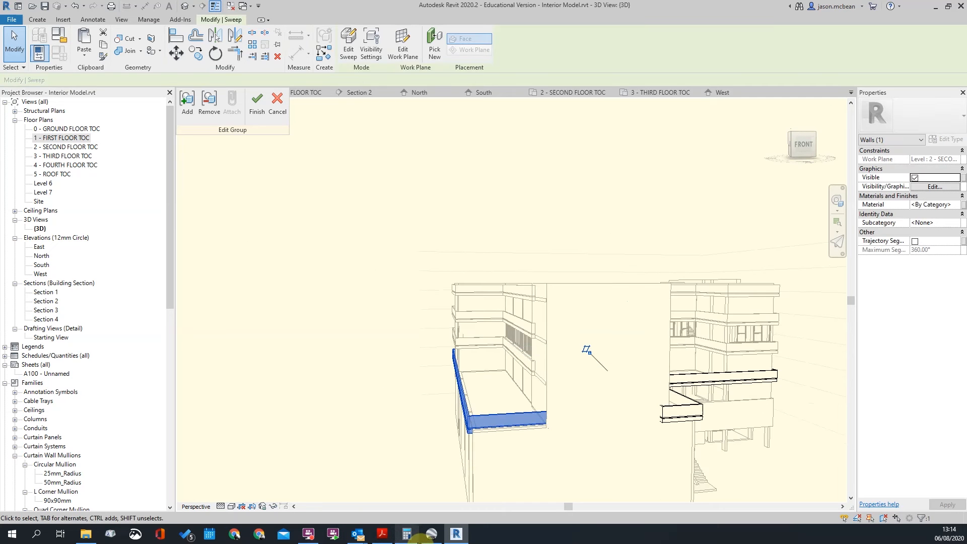
From the South elevation, start editing the sweep and switch to 1 - FIRST FLOOR TOC
double_click(39, 266)
scroll(716, 401, "up", 5)
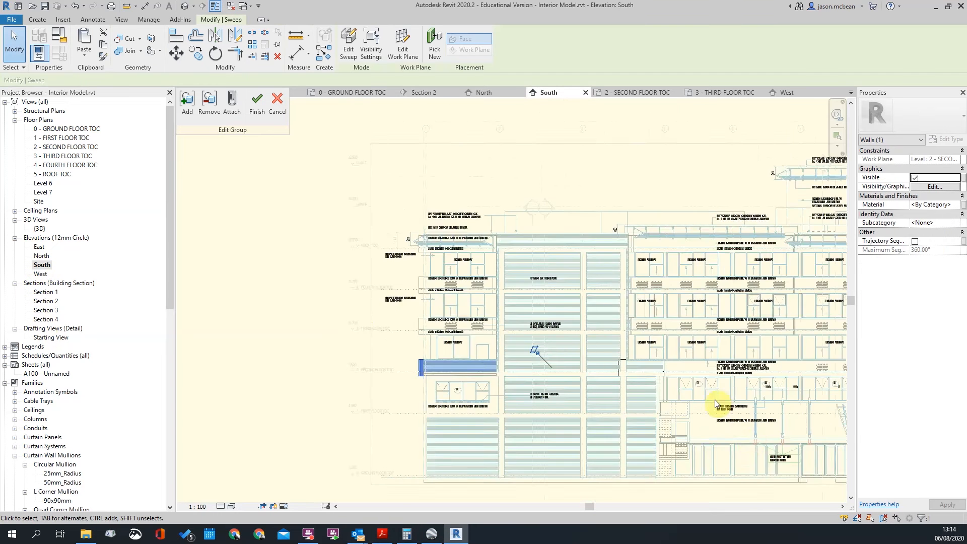
scroll(546, 333, "up", 4)
scroll(466, 366, "down", 2)
scroll(497, 328, "up", 3)
scroll(484, 333, "down", 6)
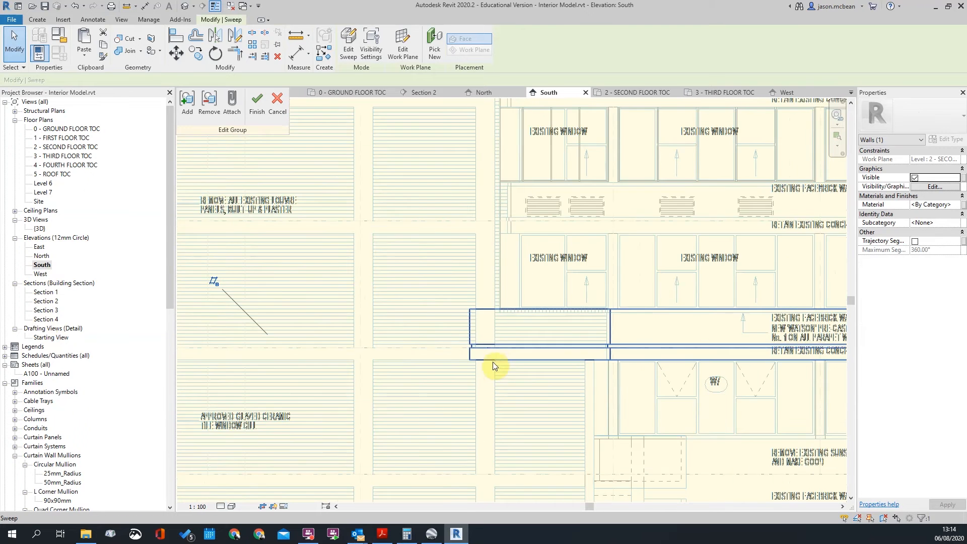
middle_click_drag(468, 338, 563, 350)
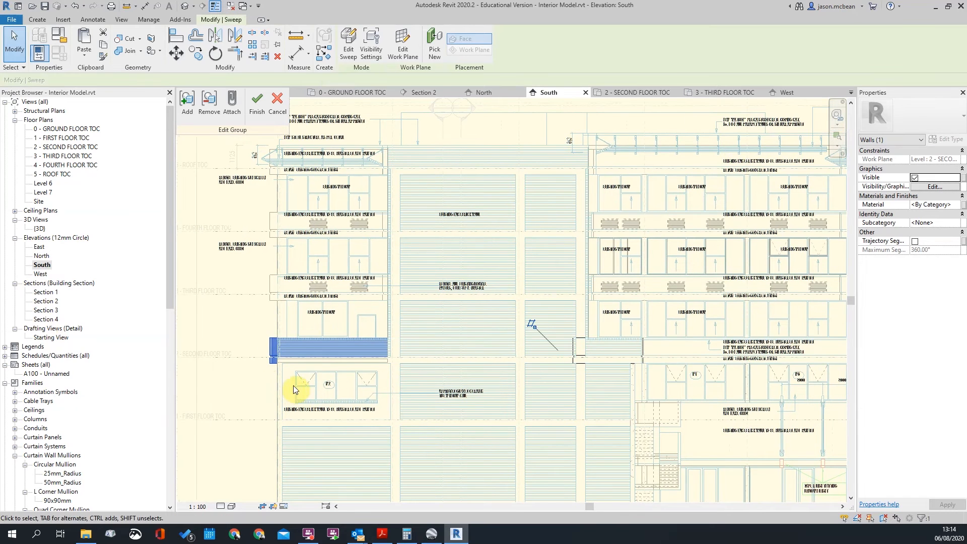
left_click(356, 44)
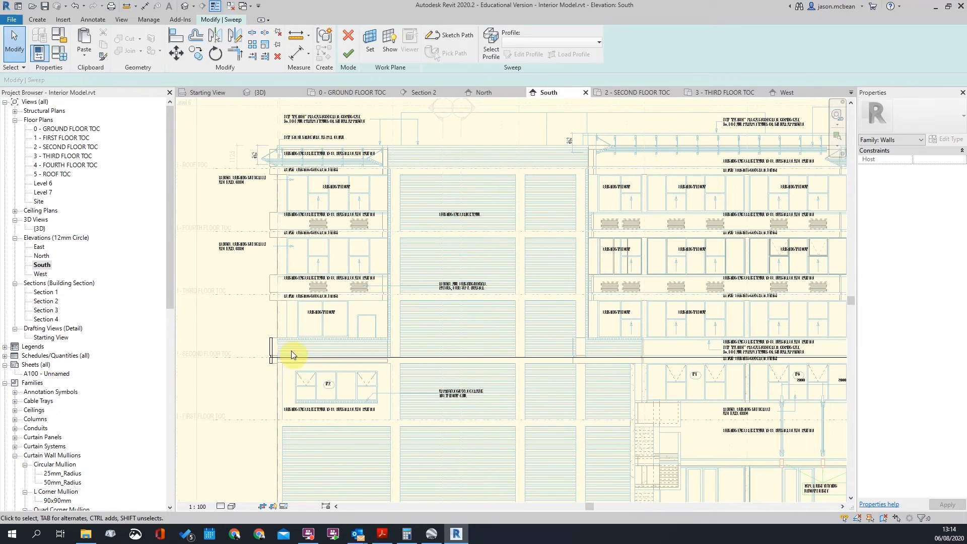
double_click(52, 137)
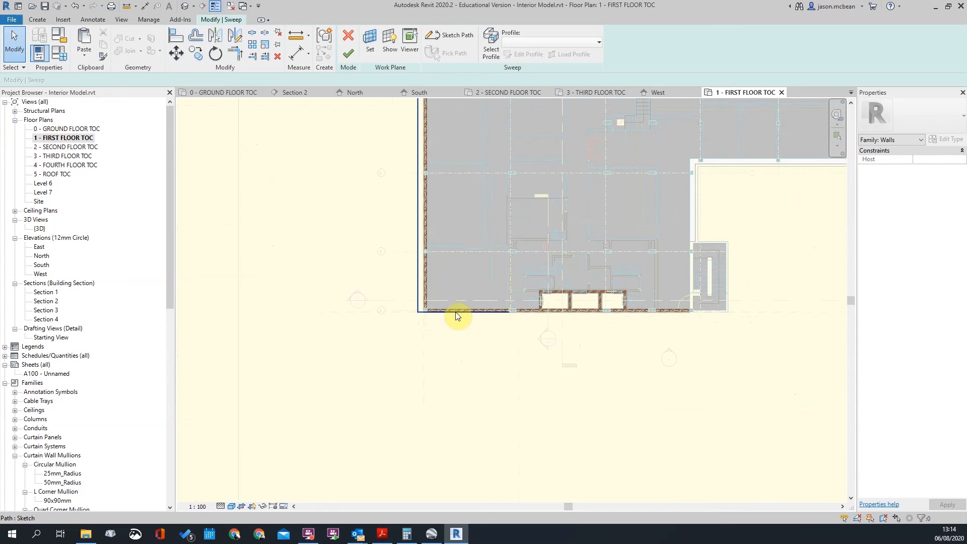
Enter the sweep's path sketch and drag the bottom path line below the wall
left_click(459, 317)
left_click(438, 39)
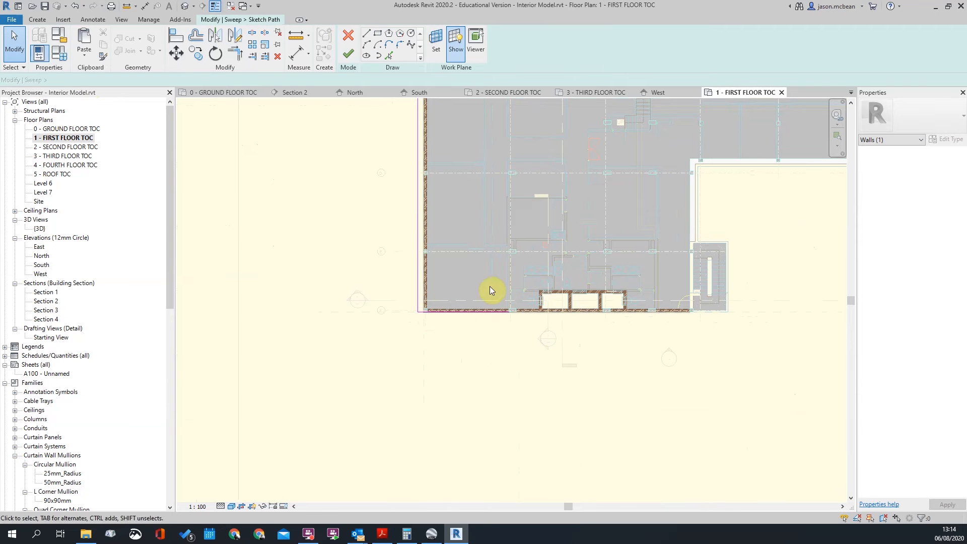
scroll(488, 298, "up", 3)
left_click(505, 332)
left_click_drag(504, 333, 505, 350)
scroll(558, 349, "up", 3)
left_click(557, 349)
Draw a vertical path line down from the column end and trim it to a corner (TR)
left_click(367, 35)
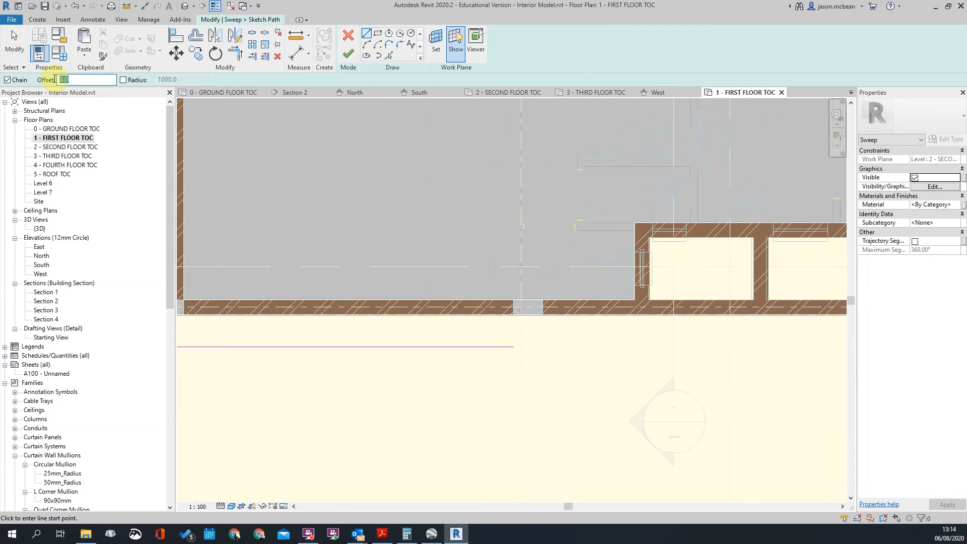
scroll(492, 334, "up", 3)
left_click(632, 281)
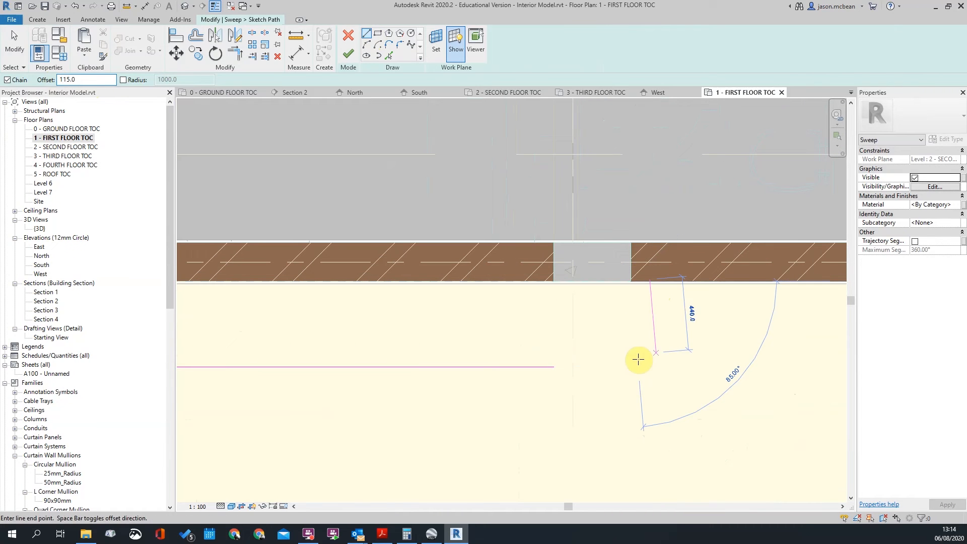
left_click(631, 403)
key("Escape")
key("Escape")
key("t")
key("r")
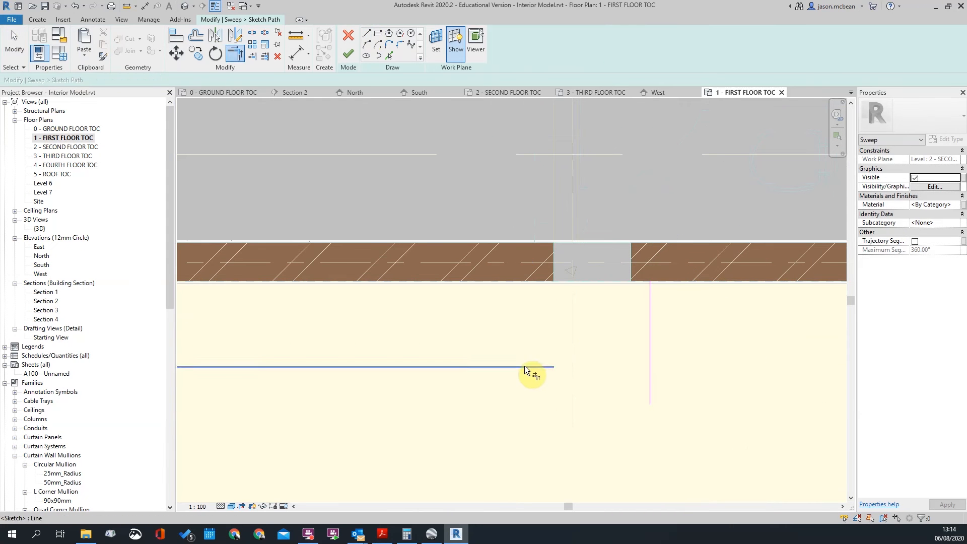
scroll(705, 333, "down", 3)
scroll(718, 382, "down", 1)
key("Escape")
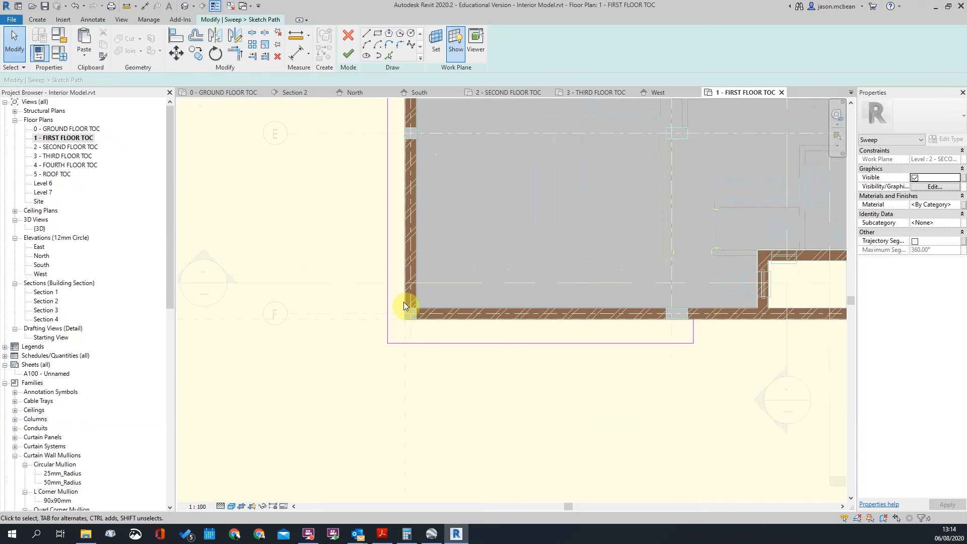
Set the bottom path line 80 mm off the wall face, then finish path, sweep and group
left_click(411, 344)
scroll(384, 328, "up", 3)
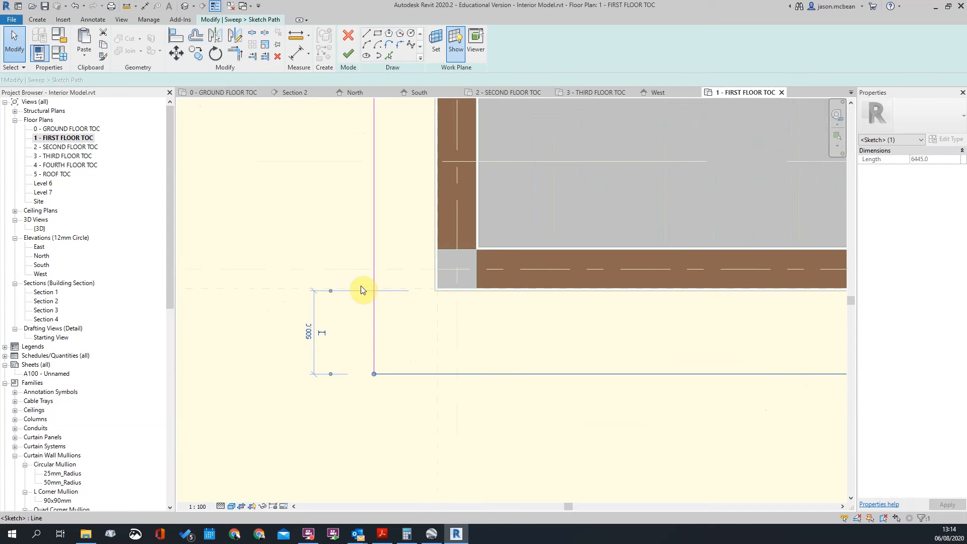
left_click_drag(469, 284, 467, 289)
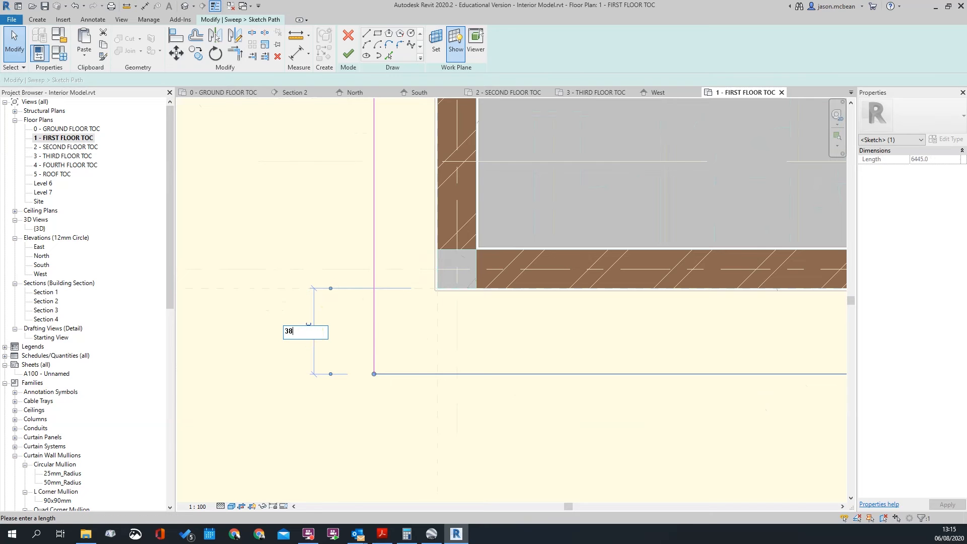
type("80")
key("Return")
left_click(311, 337)
scroll(401, 353, "down", 5)
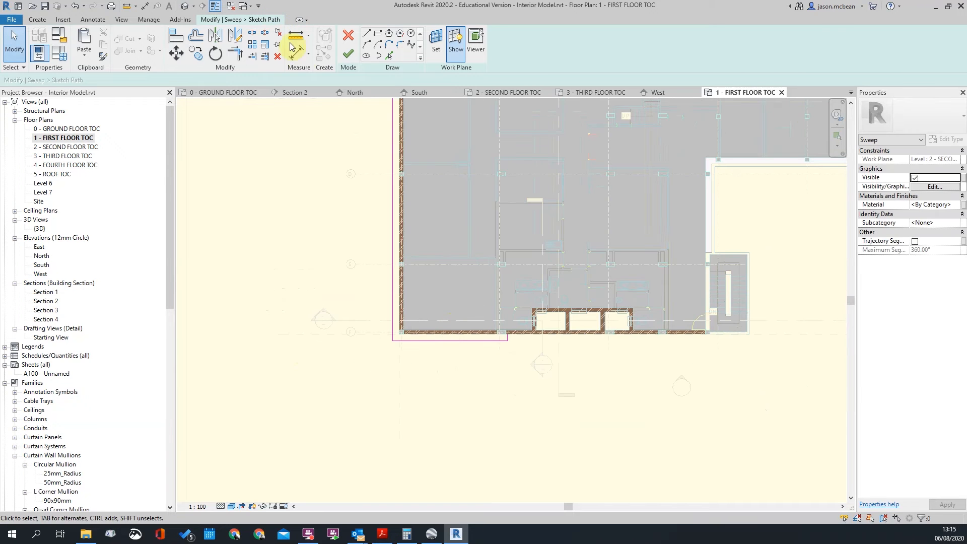
left_click(349, 53)
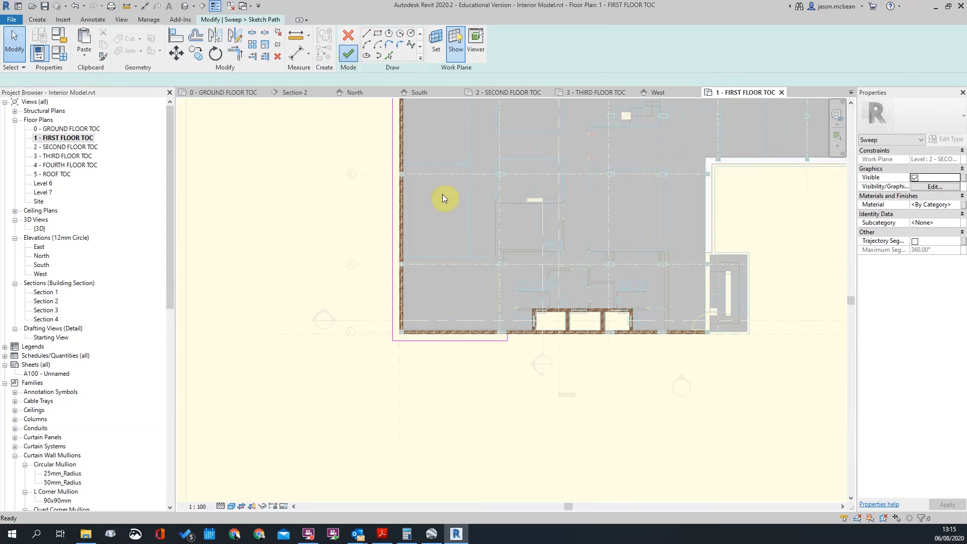
left_click(349, 54)
left_click(257, 105)
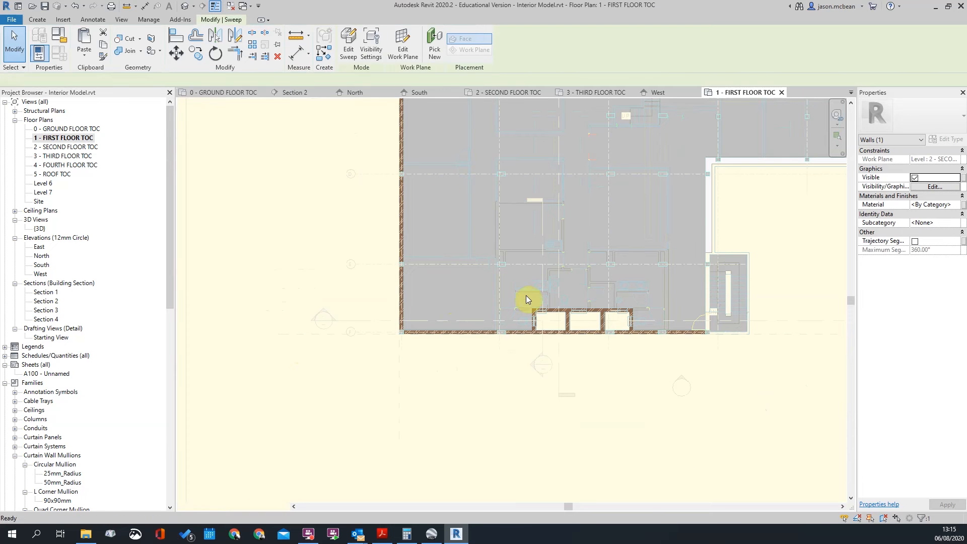
Return to the default 3D view and finish the in-place balcony model
key("Escape")
left_click(185, 6)
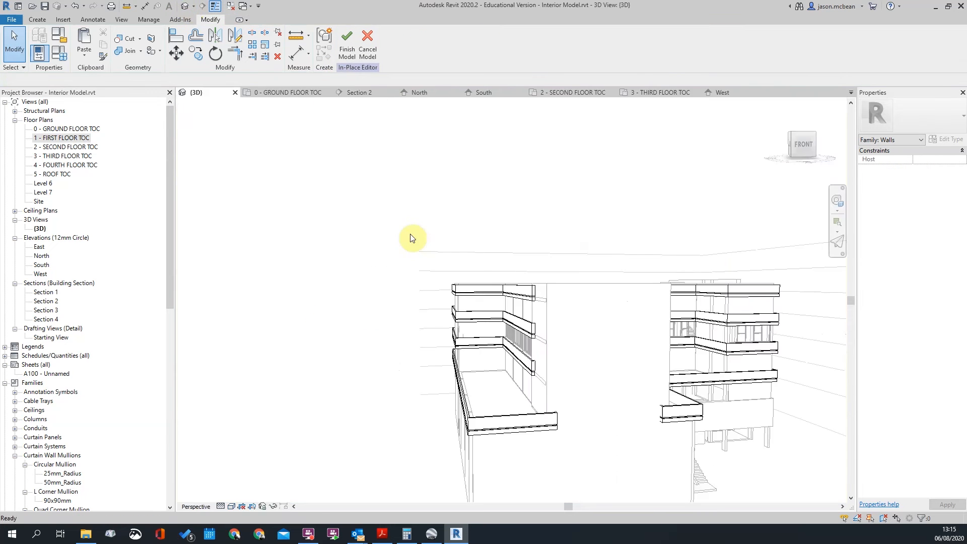
scroll(475, 356, "down", 2)
scroll(566, 409, "up", 4)
middle_click_drag(566, 409, 648, 461, "shift")
scroll(640, 453, "up", 3)
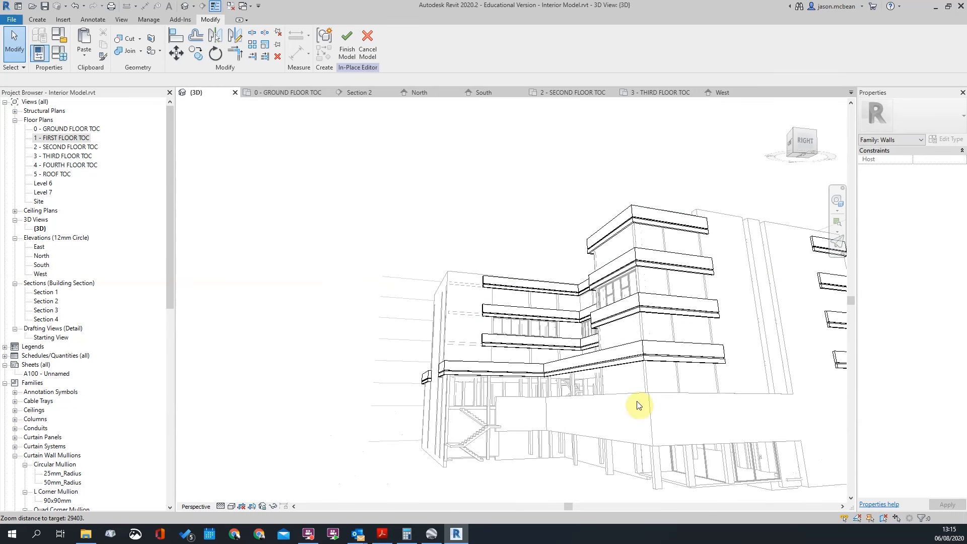
left_click(345, 53)
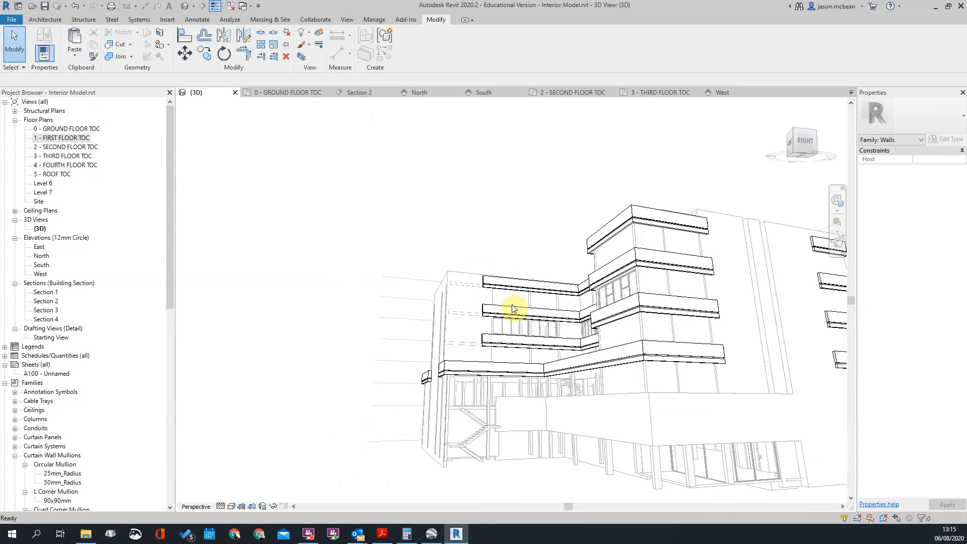
scroll(441, 288, "down", 3)
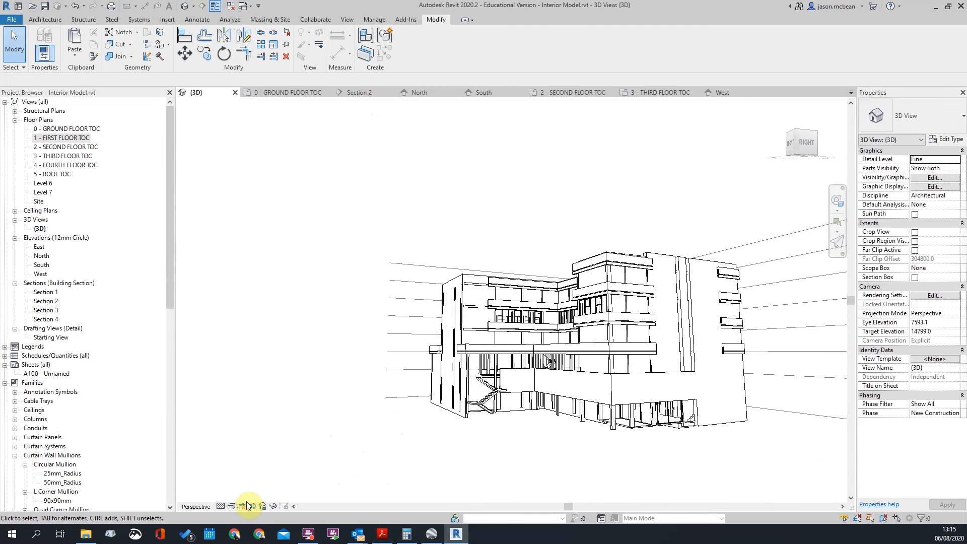
scroll(580, 363, "up", 2)
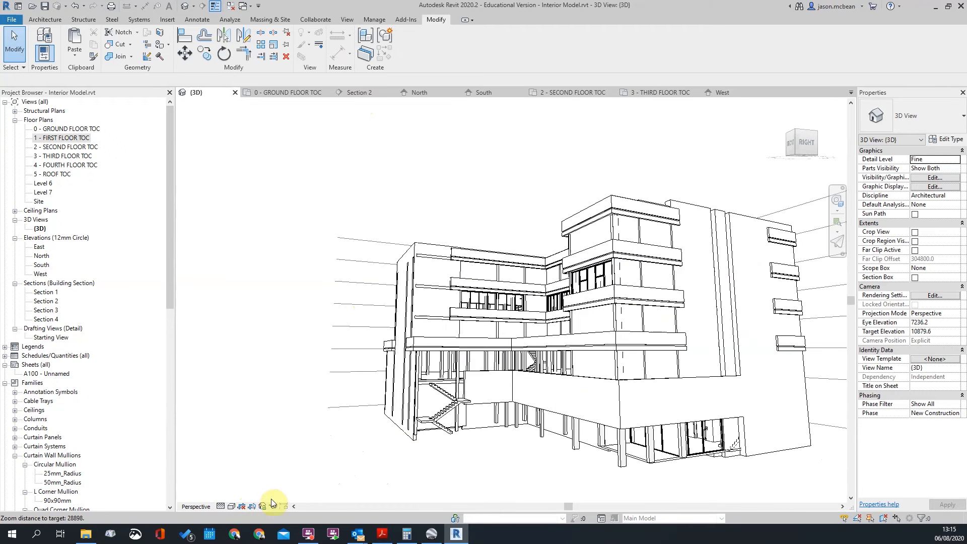
middle_click_drag(504, 324, 500, 320)
scroll(422, 239, "down", 2)
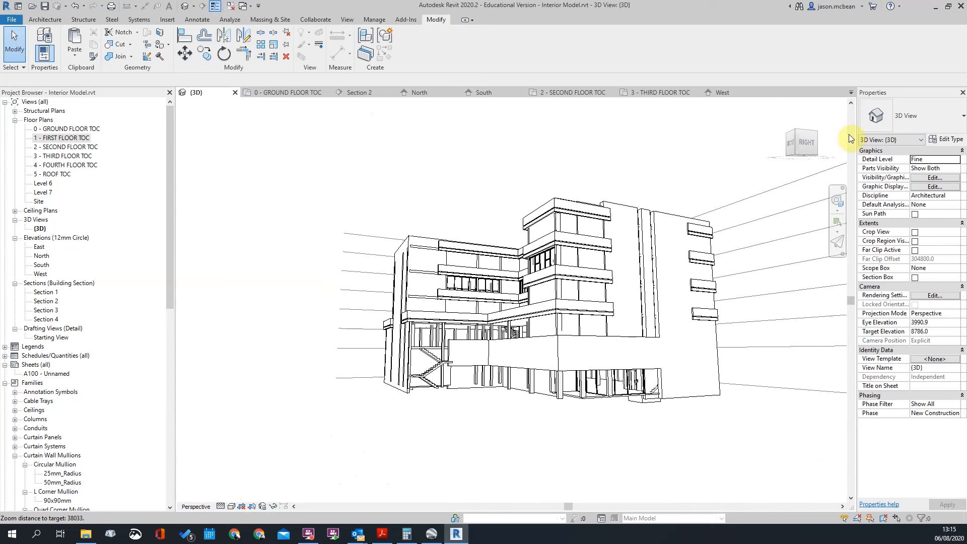
Switch the 3D view to orthographic and orbit up to see the roof
right_click(796, 147)
left_click(826, 202)
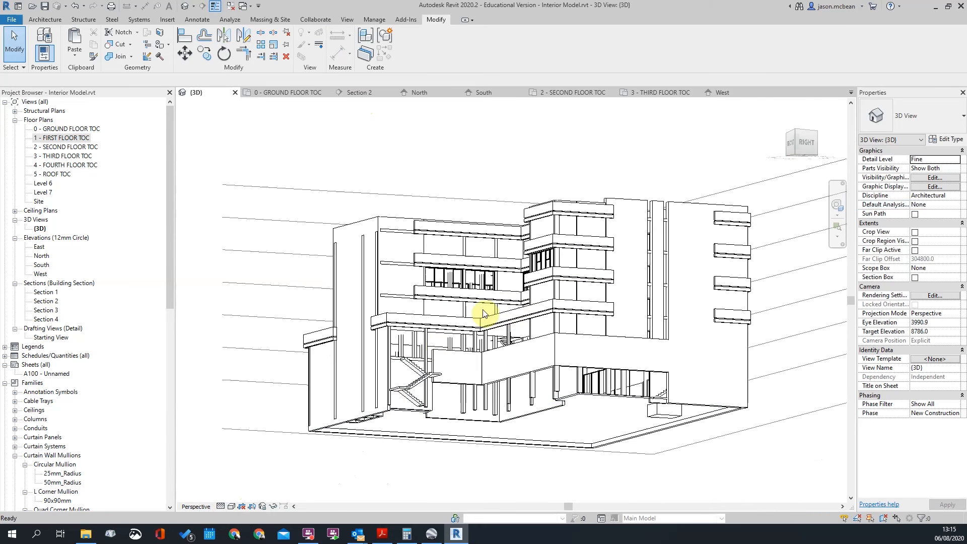
middle_click_drag(408, 373, 355, 451, "shift")
middle_click_drag(545, 459, 630, 409, "shift")
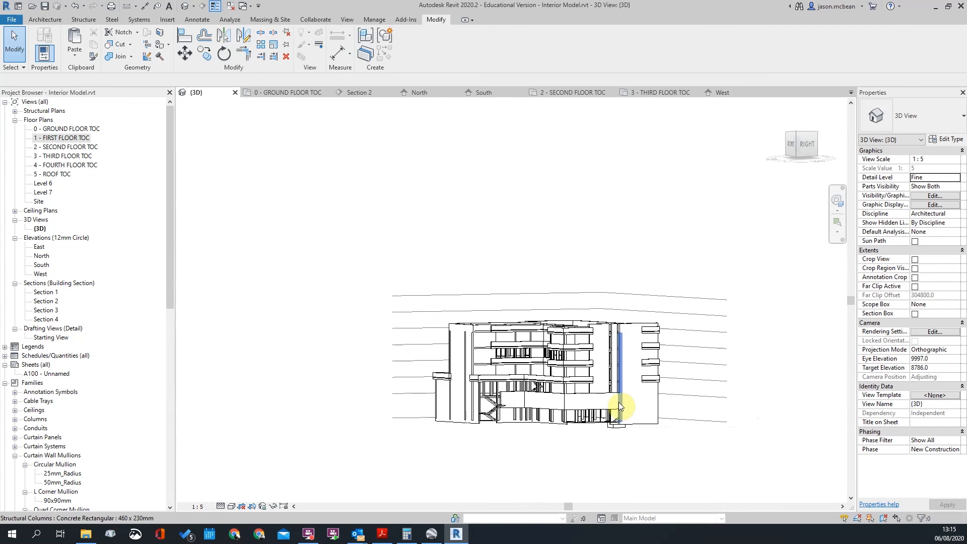
scroll(621, 407, "up", 3)
middle_click_drag(566, 300, 229, 520, "shift")
left_click(231, 506)
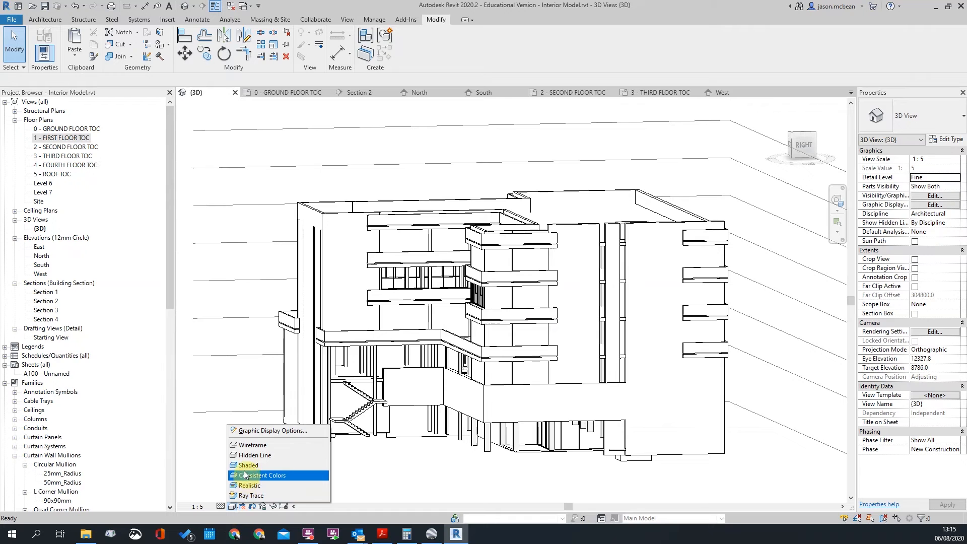
Change the 3D view's visual style from hidden line to Shaded
left_click(246, 465)
scroll(327, 361, "down", 3)
scroll(402, 339, "up", 4)
left_click(348, 19)
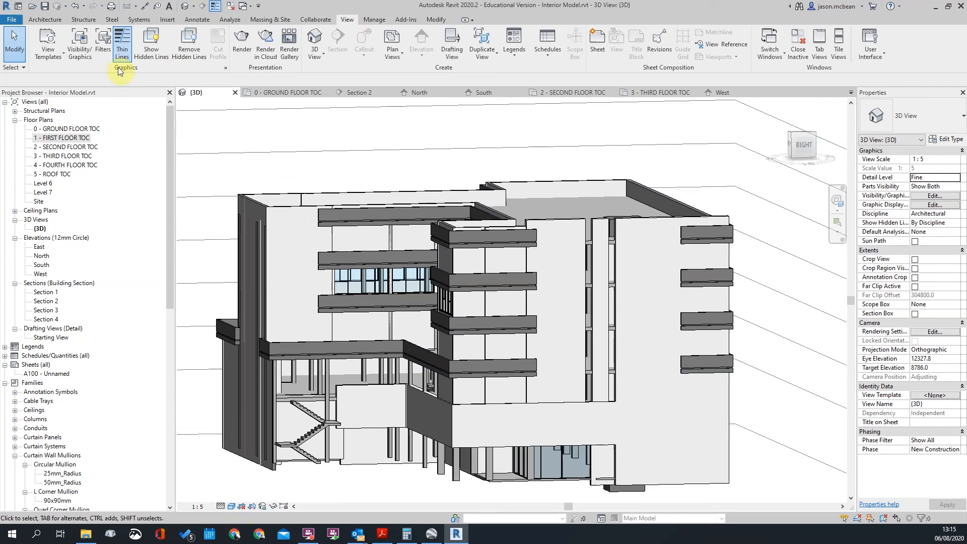
scroll(574, 221, "down", 3)
scroll(486, 296, "up", 5)
scroll(593, 268, "down", 3)
Switch the 3D view back to perspective and adjust view control bar options
right_click(815, 137)
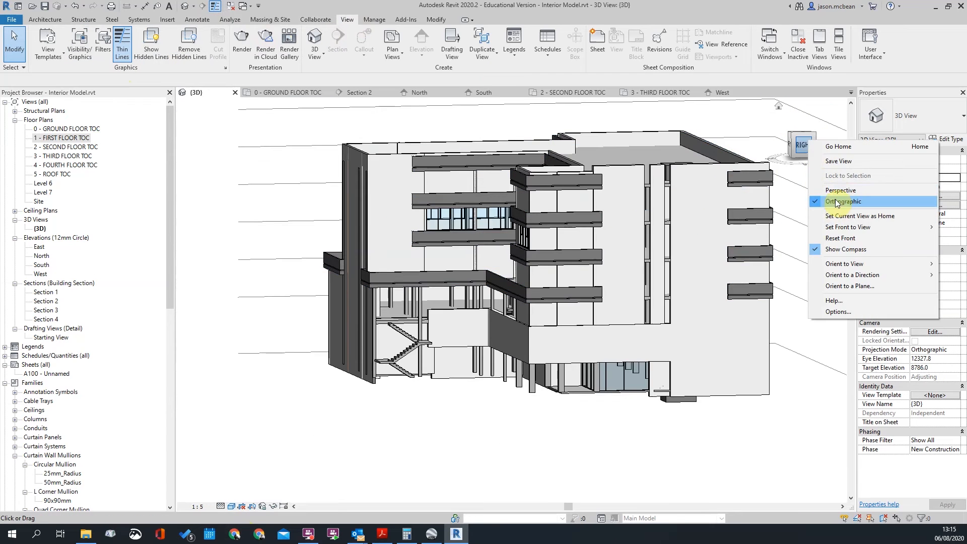
left_click(832, 192)
middle_click_drag(548, 267, 587, 181, "shift")
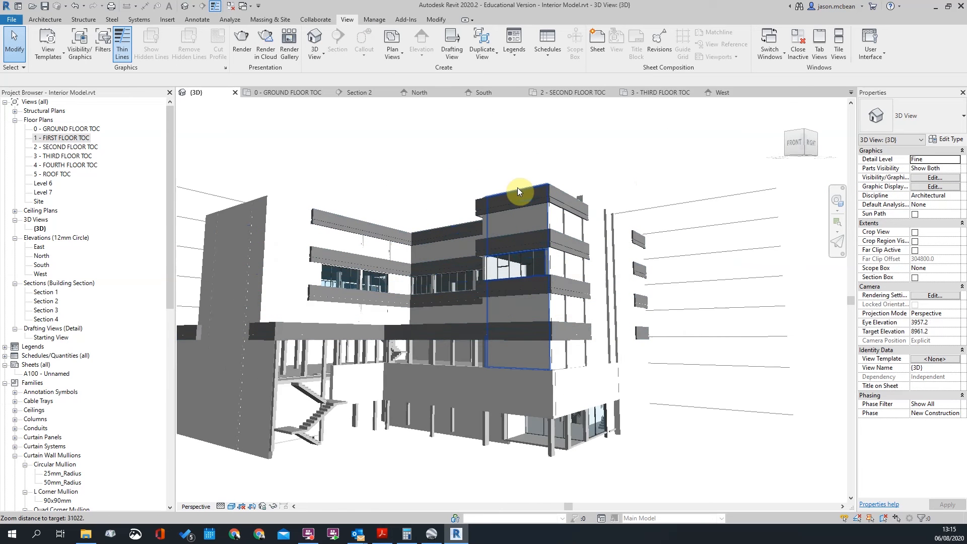
scroll(518, 188, "up", 3)
left_click(295, 506)
left_click(294, 506)
left_click(294, 507)
left_click(294, 507)
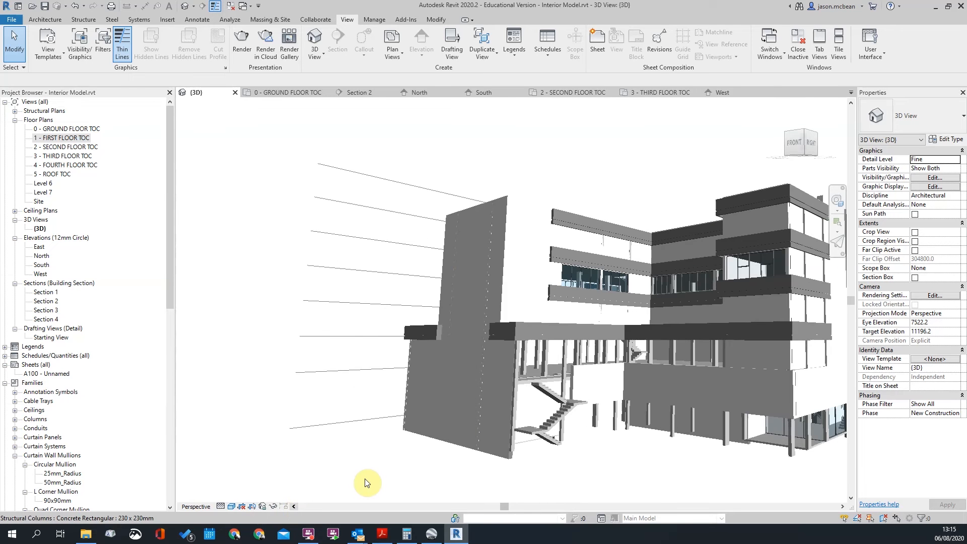
left_click(843, 507)
left_click(843, 506)
left_click(843, 506)
Open 1 - FIRST FLOOR TOC and toggle its shadows on and back off
scroll(735, 424, "down", 1)
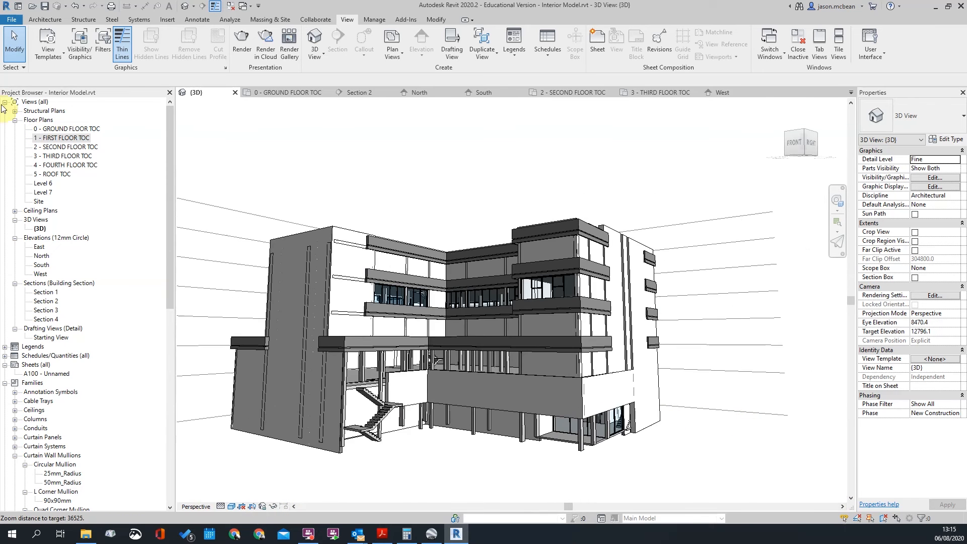
double_click(62, 138)
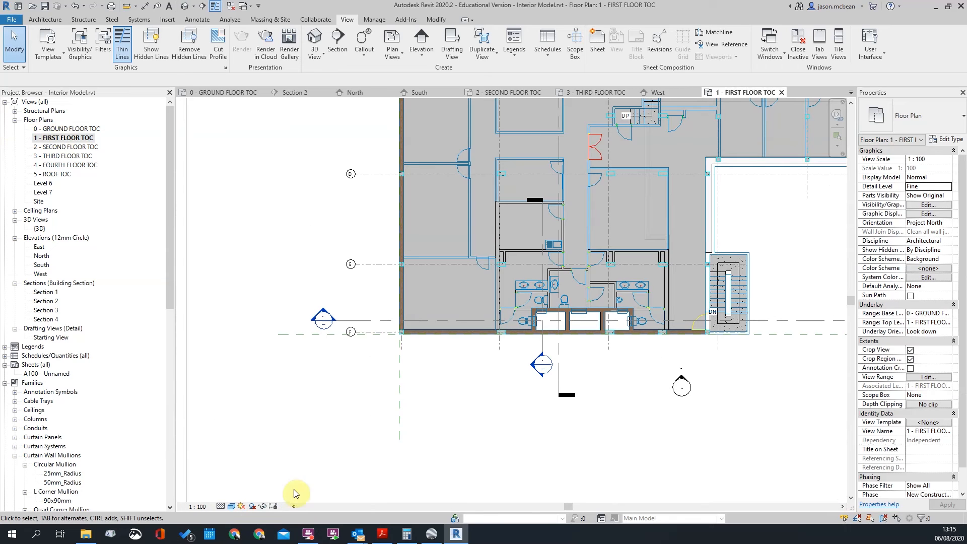
left_click(252, 506)
left_click(252, 507)
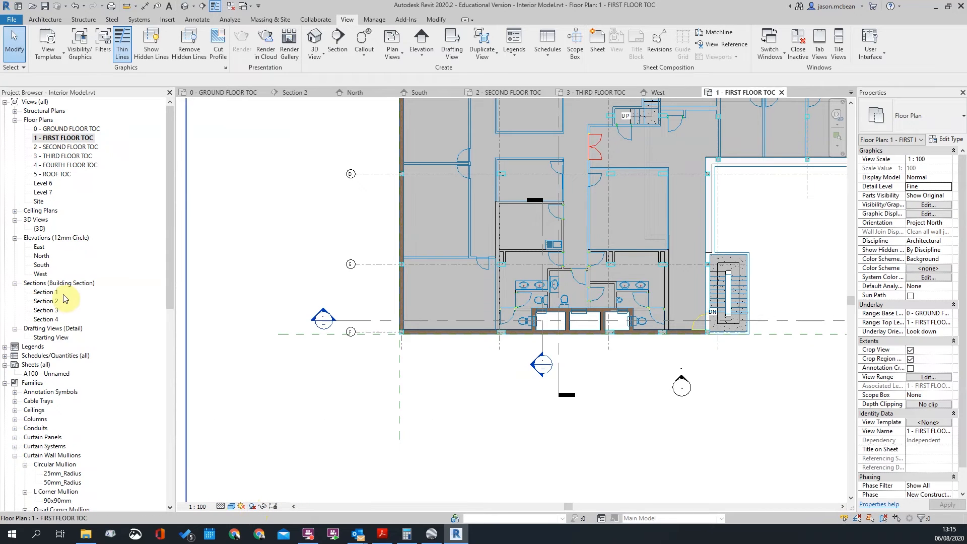
Turn shadows on in the default 3D view and orbit to a higher viewpoint
left_click(186, 6)
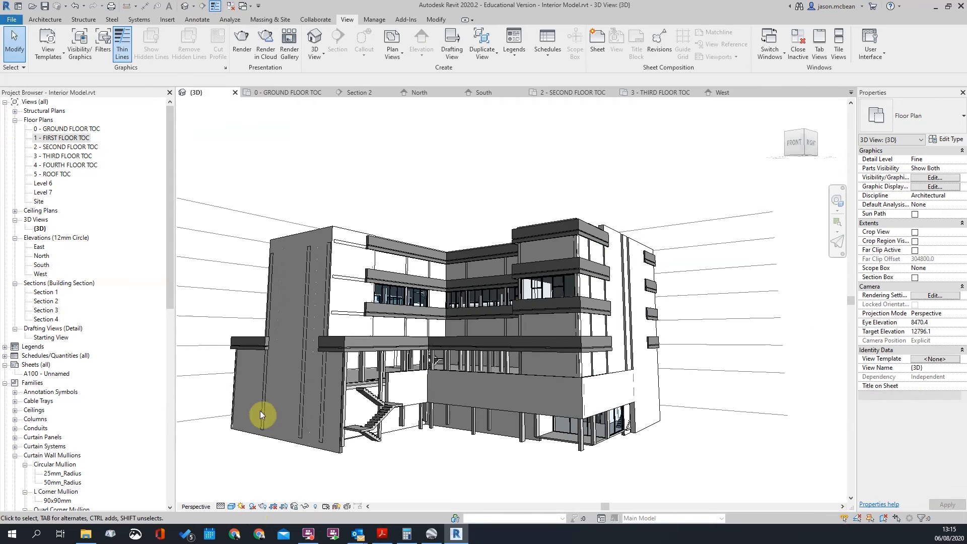
left_click(251, 507)
scroll(618, 370, "up", 2)
scroll(642, 356, "down", 1)
middle_click_drag(647, 359, 570, 336, "shift")
middle_click_drag(698, 309, 292, 161, "shift")
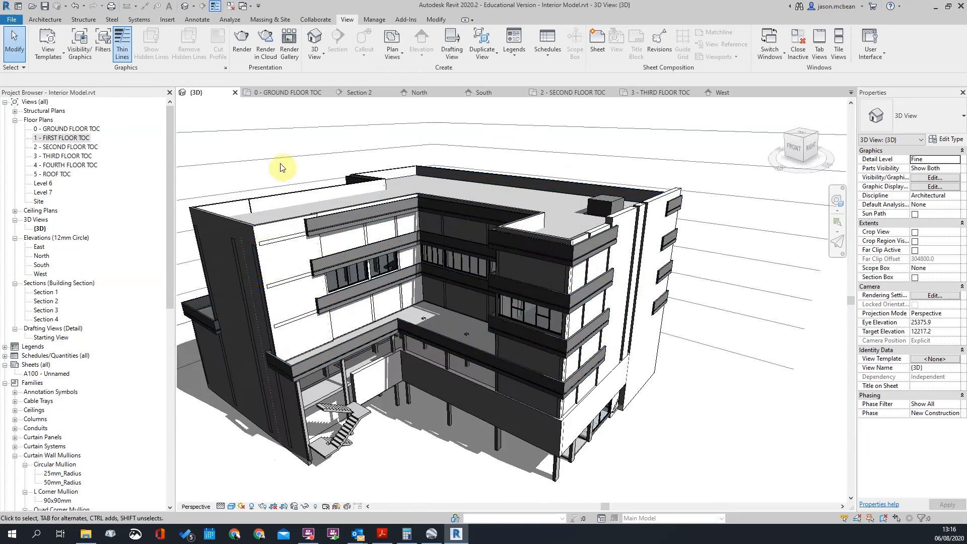
scroll(324, 335, "up", 4)
left_click(322, 339)
scroll(323, 339, "down", 5)
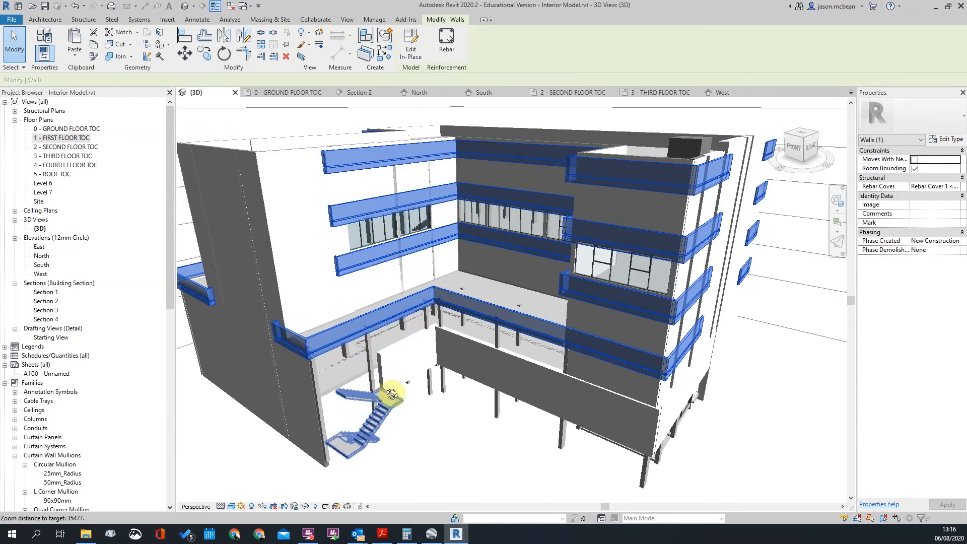
Orbit the shaded model from the front round to its right side and back
middle_click_drag(388, 384, 486, 360, "shift")
middle_click_drag(545, 359, 370, 370, "shift")
middle_click_drag(706, 280, 476, 259, "shift")
middle_click_drag(608, 192, 570, 218, "shift")
middle_click_drag(557, 303, 487, 389, "shift")
middle_click_drag(297, 389, 562, 450, "shift")
middle_click_drag(425, 420, 615, 360, "shift")
Orbit over the building and around the front stairs, then bring Google Earth Pro forward
scroll(635, 315, "up", 4)
left_click(628, 308)
middle_click_drag(715, 299, 688, 189, "shift")
scroll(688, 188, "up", 2)
key("Escape")
middle_click_drag(582, 217, 598, 361, "shift")
scroll(669, 403, "down", 4)
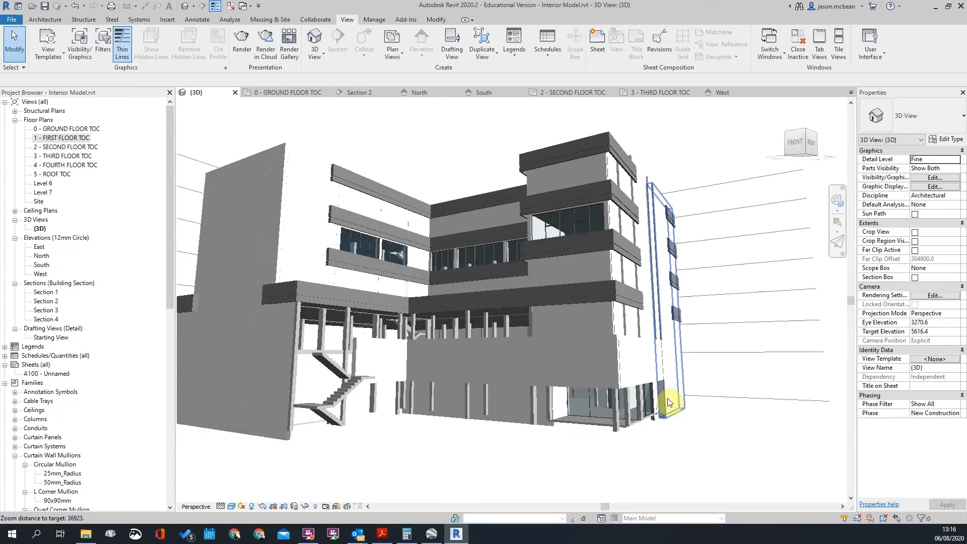
scroll(514, 424, "up", 5)
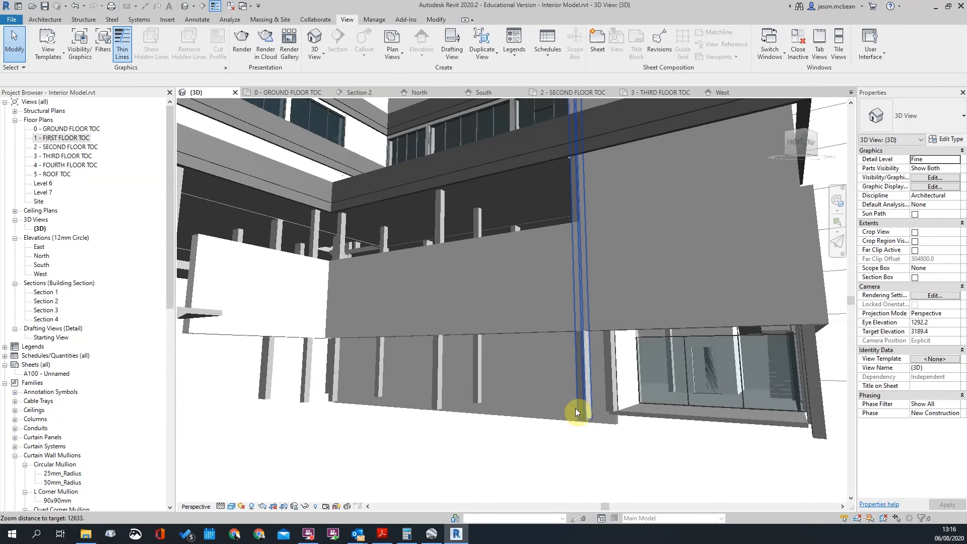
middle_click_drag(575, 408, 419, 367, "shift")
scroll(419, 367, "down", 1)
scroll(420, 365, "down", 2)
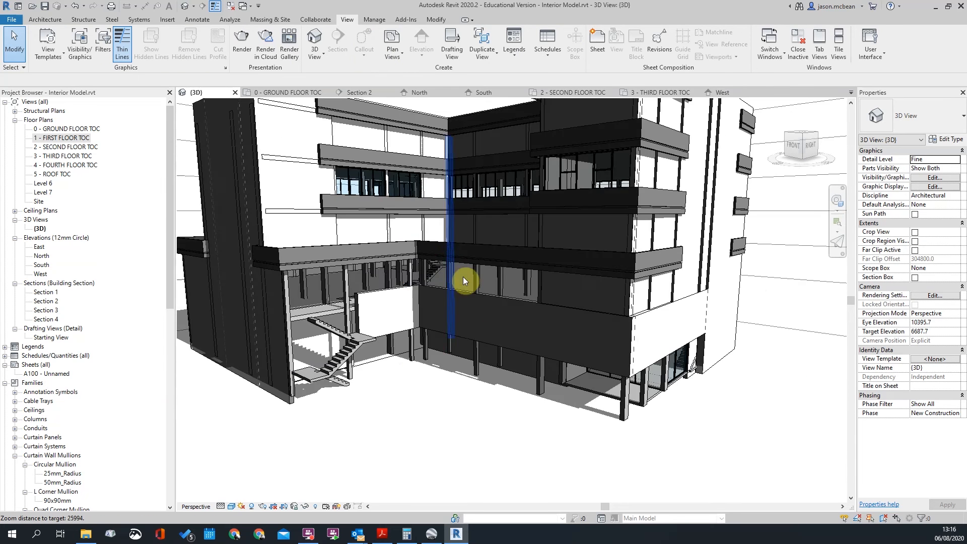
scroll(497, 365, "down", 2)
middle_click_drag(498, 365, 471, 346, "shift")
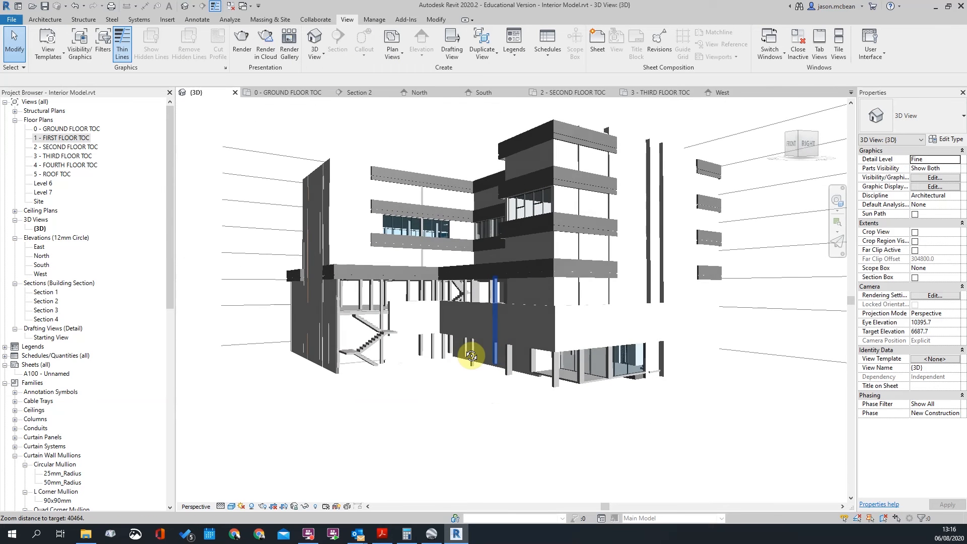
left_click(433, 534)
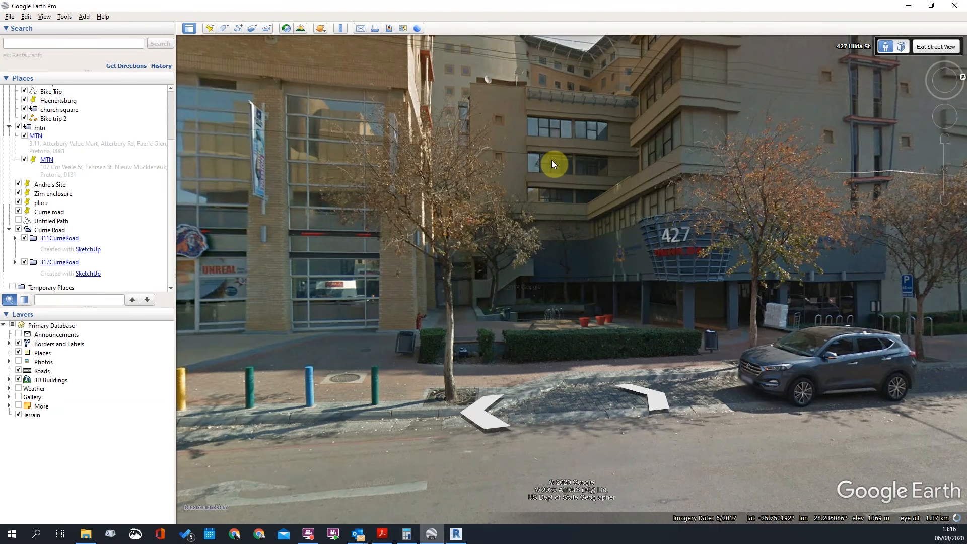
Back in Revit, select and inspect the Feature Balcony bands from above
key("alt+Tab")
middle_click_drag(603, 289, 636, 323, "shift")
scroll(651, 154, "up", 2)
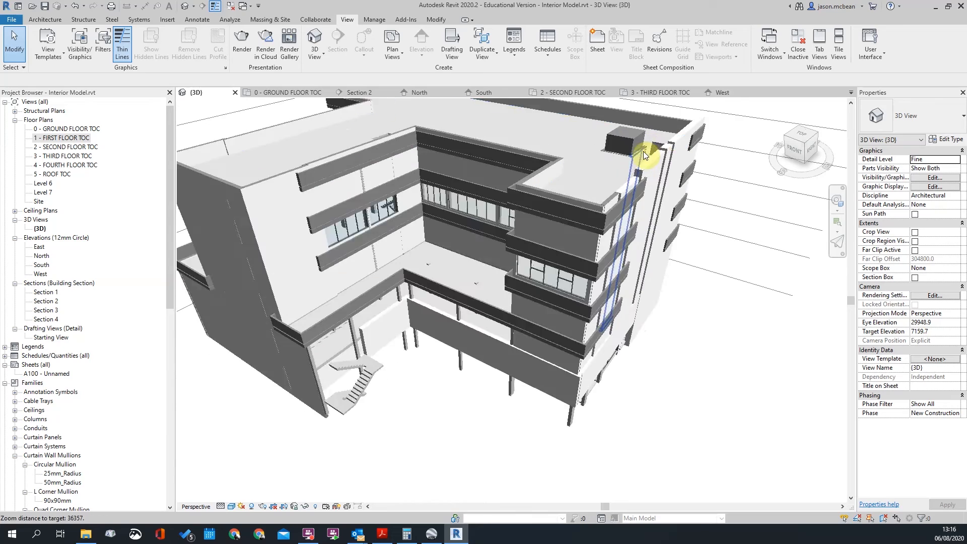
scroll(604, 269, "up", 3)
left_click(598, 232)
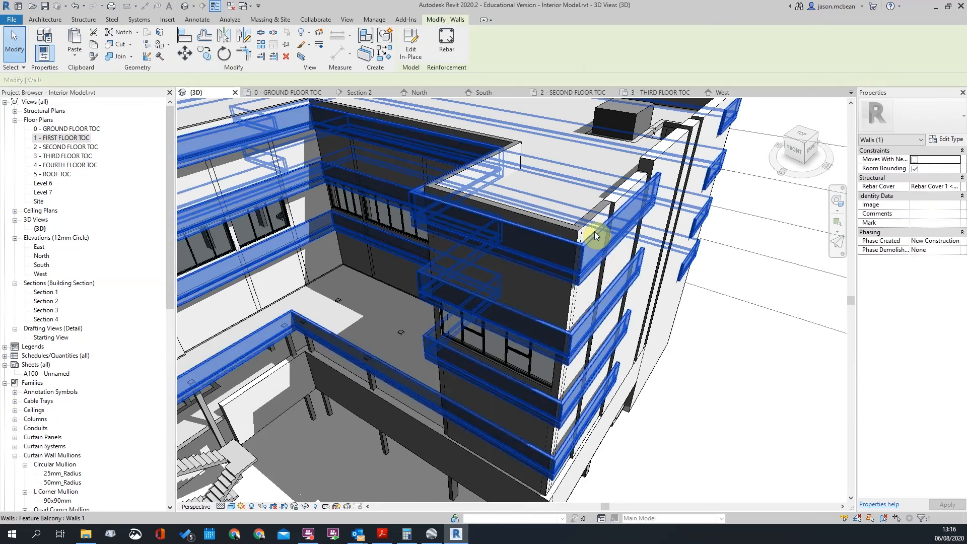
scroll(598, 231, "down", 2)
left_click(711, 365)
Orbit the model again, then tilt Google Earth's Street View up to the upper floors
scroll(515, 171, "down", 2)
middle_click_drag(494, 363, 446, 365, "shift")
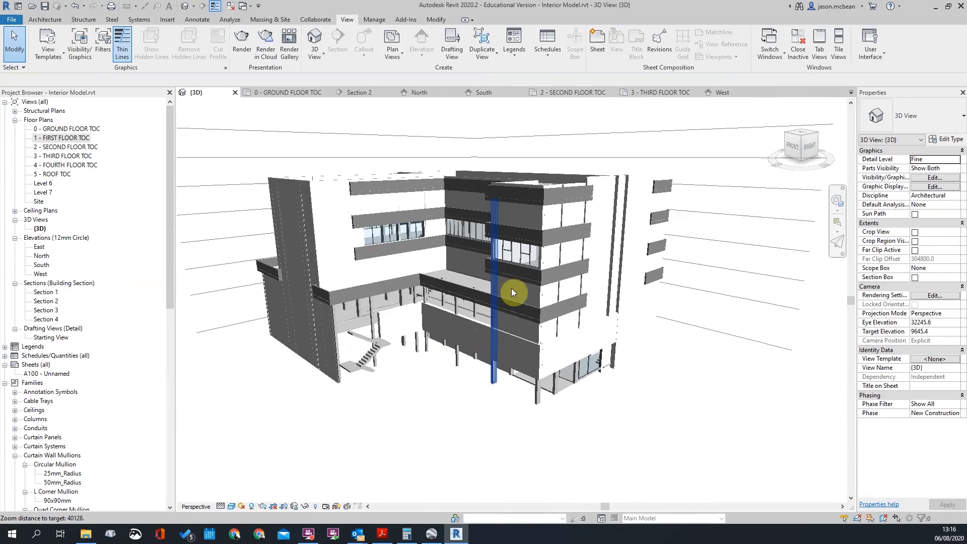
middle_click_drag(513, 293, 510, 252, "shift")
left_click(433, 534)
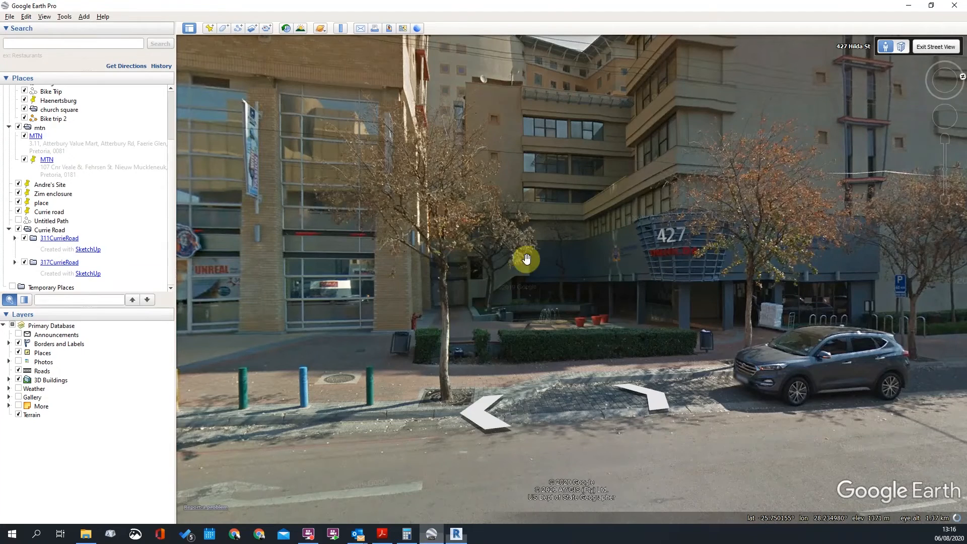
left_click_drag(618, 195, 562, 276)
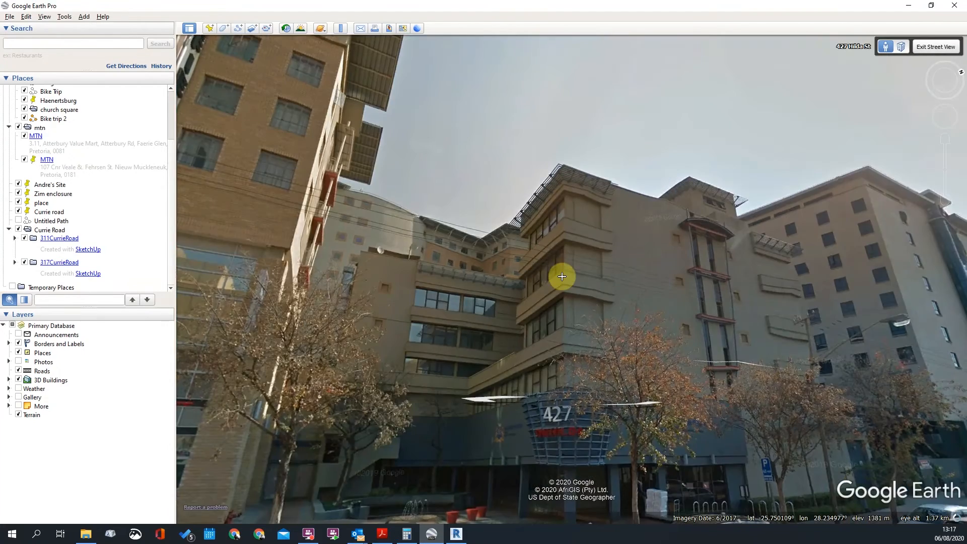
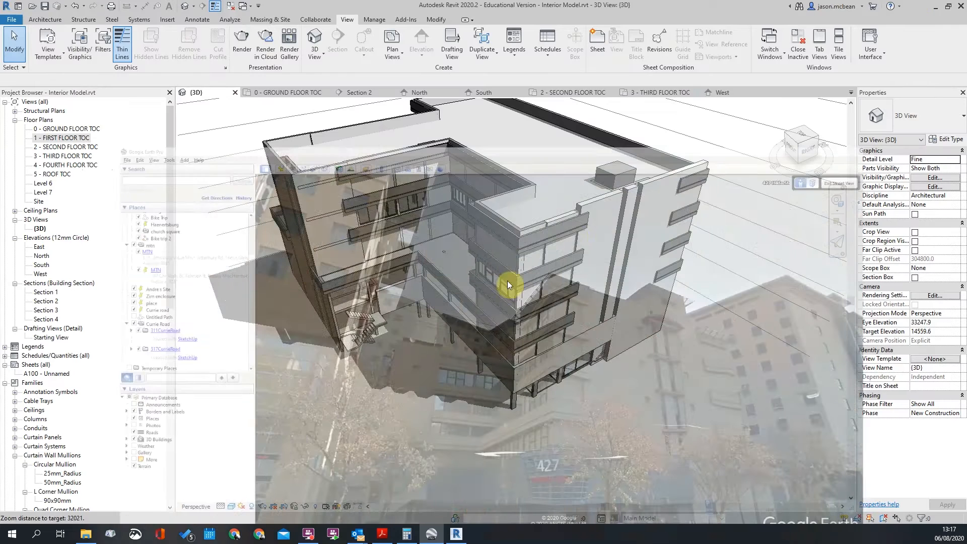
Orbit the Revit 3D model up to a raised isometric view of the building
middle_click_drag(504, 281, 604, 362, "shift")
middle_click_drag(511, 370, 659, 270, "shift")
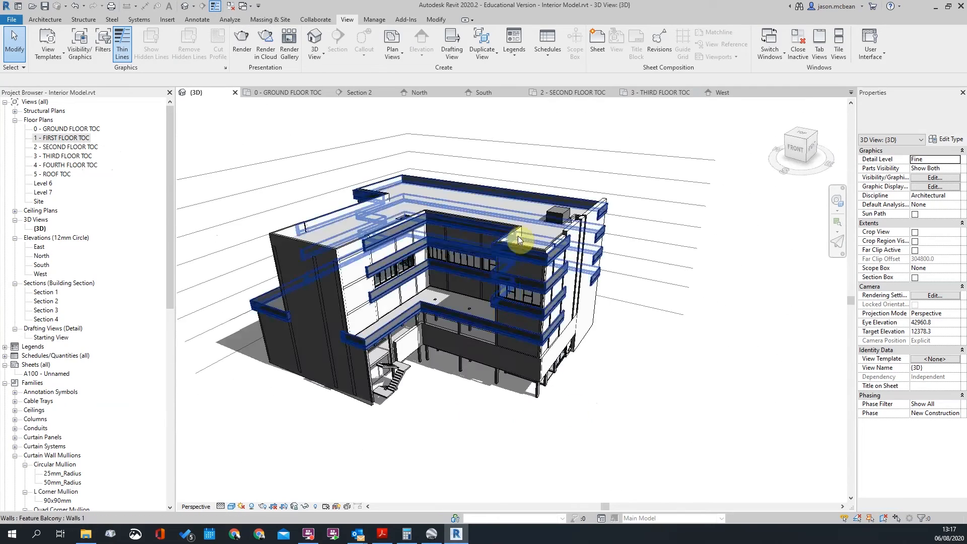
scroll(639, 345, "up", 8)
left_click(536, 251)
scroll(536, 251, "down", 2)
left_click(719, 402)
scroll(688, 326, "down", 2)
middle_click_drag(687, 356, 549, 296, "shift")
scroll(548, 295, "down", 3)
middle_click_drag(508, 365, 678, 393, "shift")
scroll(521, 303, "up", 2)
scroll(521, 303, "up", 3)
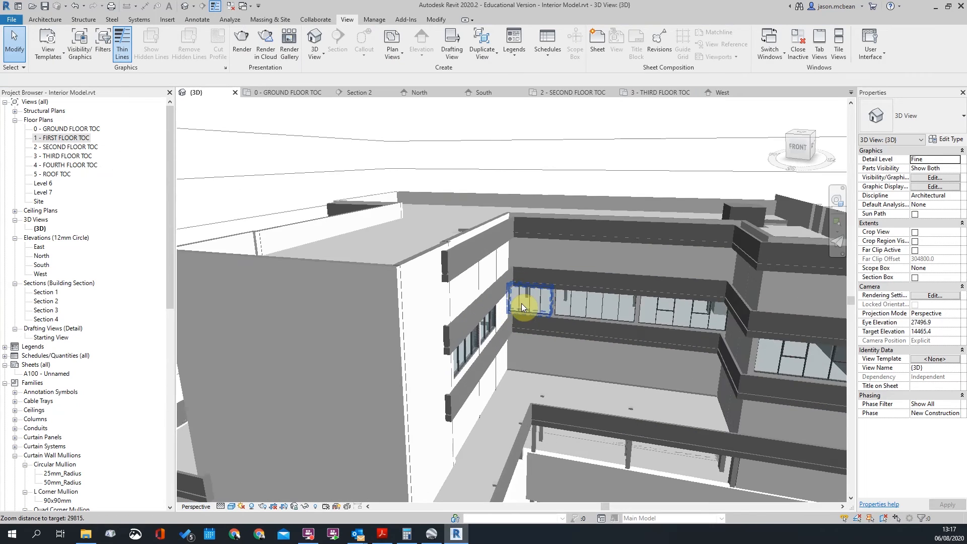
scroll(428, 296, "up", 2)
scroll(442, 230, "down", 2)
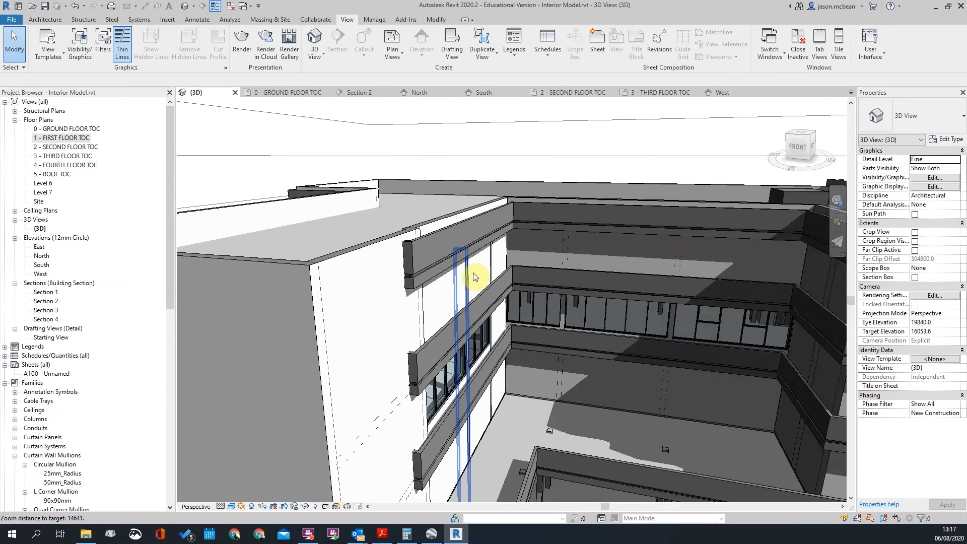
scroll(432, 265, "down", 3)
middle_click_drag(411, 378, 582, 375, "shift")
middle_click_drag(642, 376, 645, 452, "shift")
scroll(656, 443, "down", 2)
middle_click_drag(728, 411, 437, 385, "shift")
middle_click_drag(746, 390, 737, 426, "shift")
scroll(670, 388, "down", 2)
scroll(724, 376, "up", 2)
scroll(605, 297, "up", 5)
left_click(635, 313)
scroll(635, 313, "down", 1)
left_click(697, 274)
scroll(350, 384, "down", 2)
scroll(328, 385, "up", 4)
left_click(339, 387)
scroll(343, 386, "down", 1)
middle_click_drag(433, 347, 380, 358)
scroll(641, 367, "up", 1)
scroll(579, 375, "up", 3)
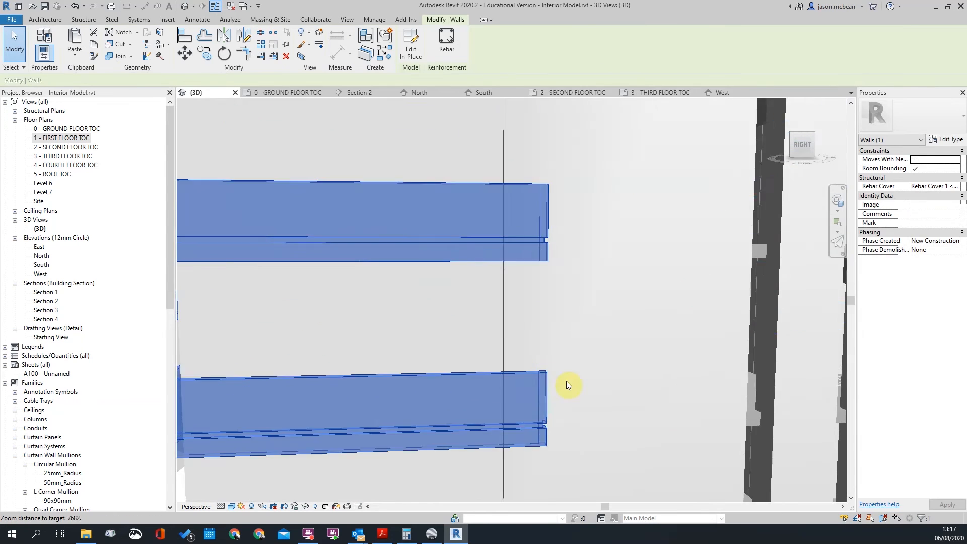
scroll(566, 380, "down", 4)
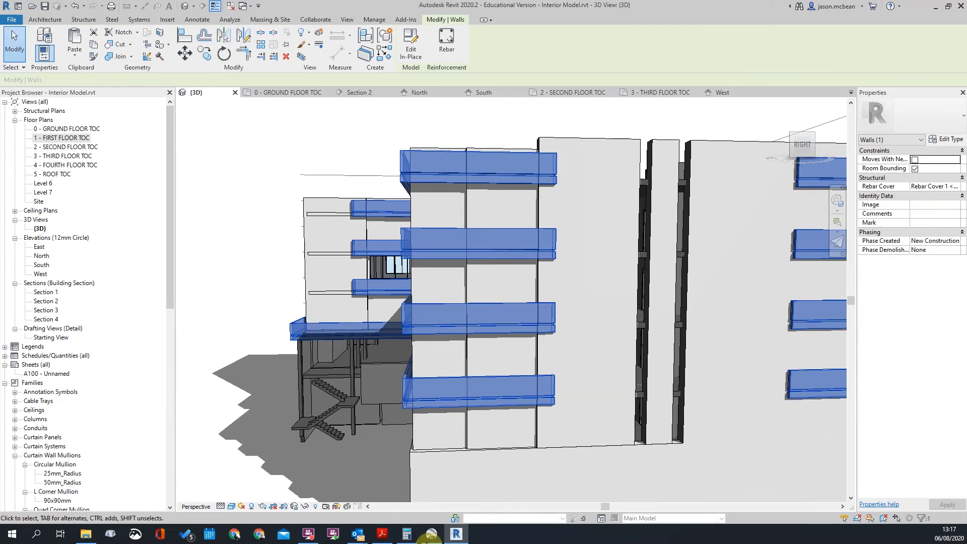
scroll(529, 431, "up", 1)
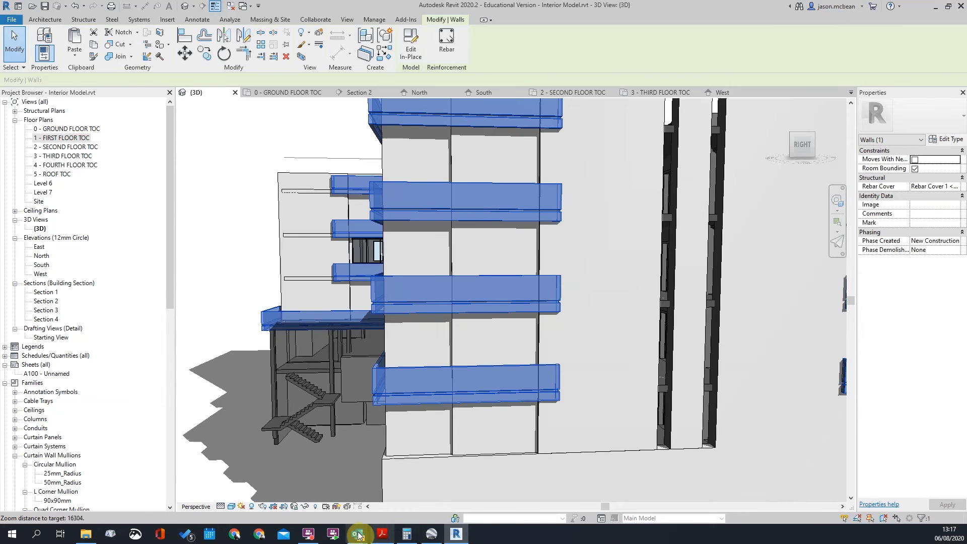
scroll(460, 389, "down", 4)
middle_click_drag(465, 402, 605, 362, "shift")
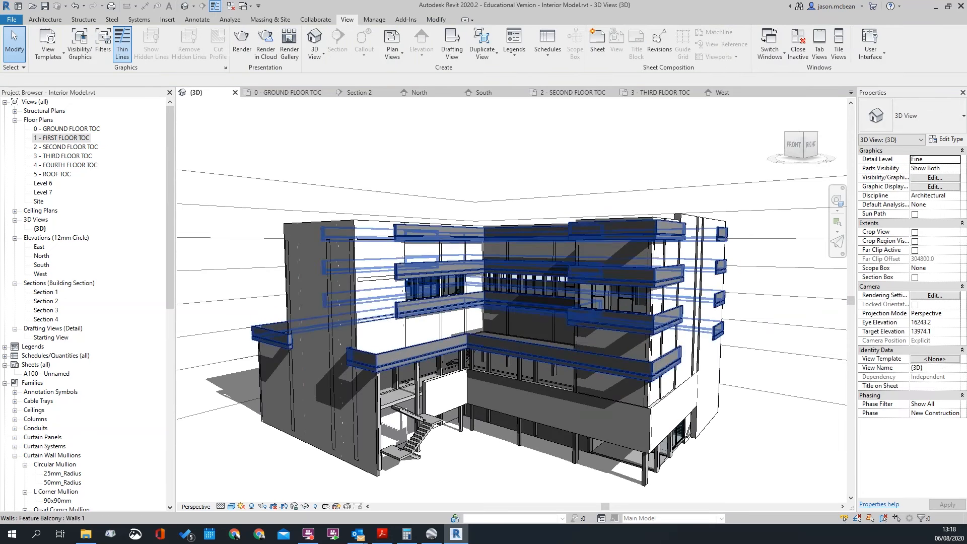
left_click(513, 348)
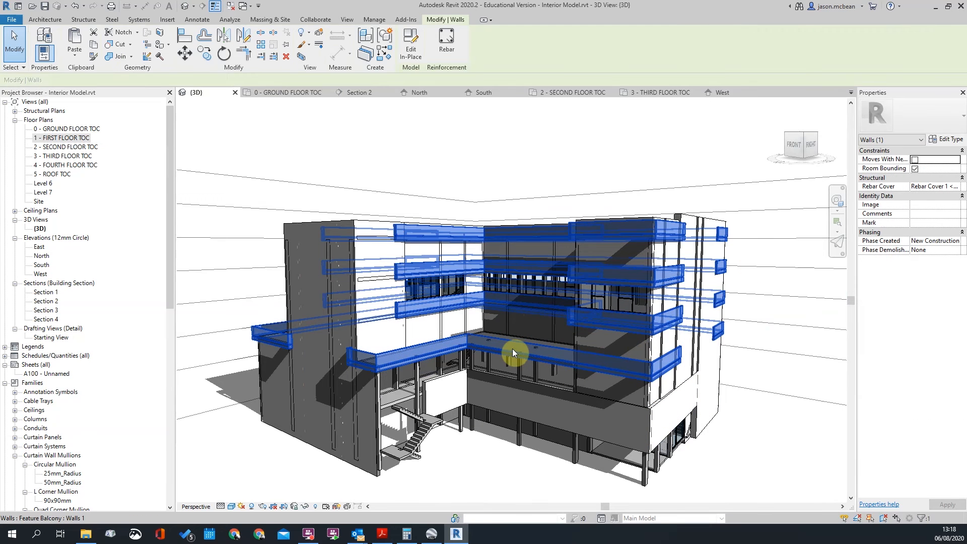
Edit the third-floor balcony model group and start a new Sweep form
double_click(512, 349)
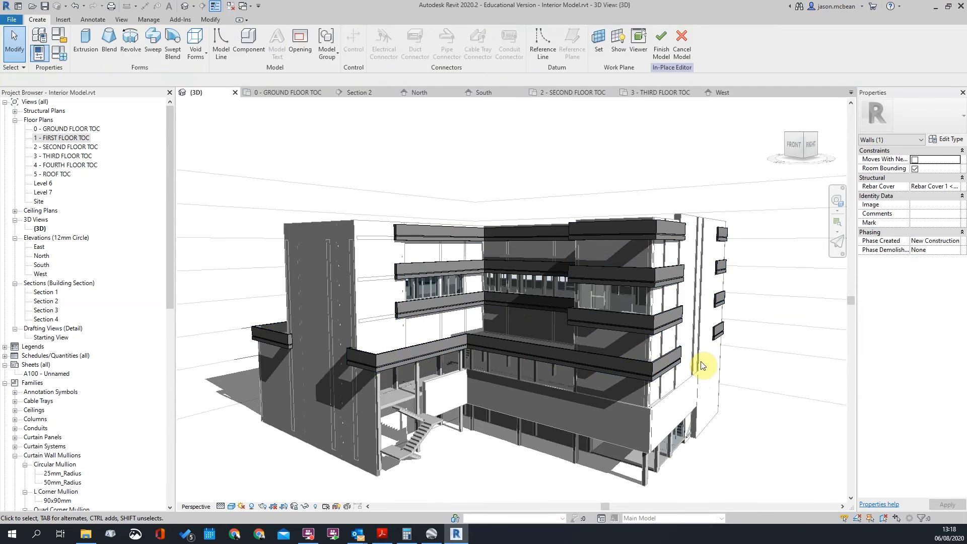
scroll(697, 362, "up", 4)
left_click(649, 346)
scroll(580, 328, "up", 3)
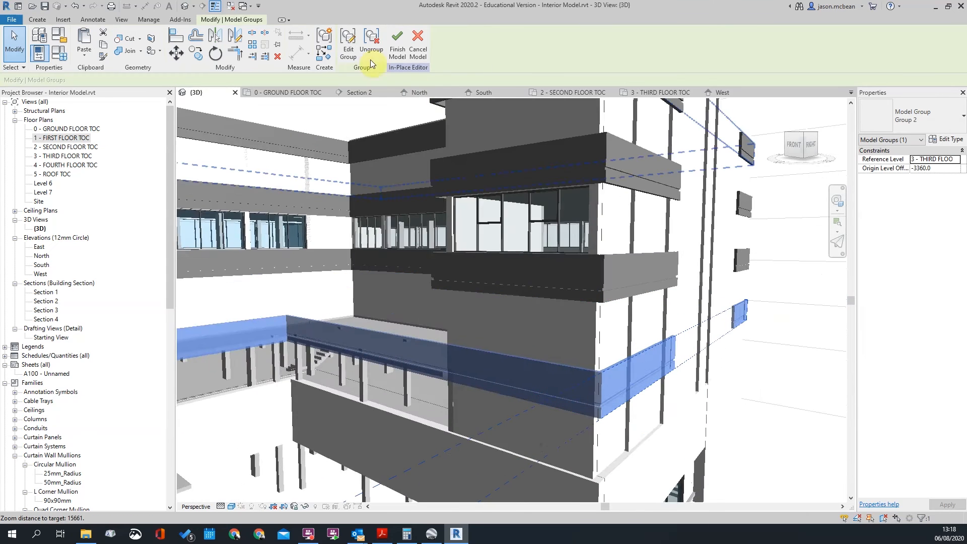
scroll(683, 349, "up", 2)
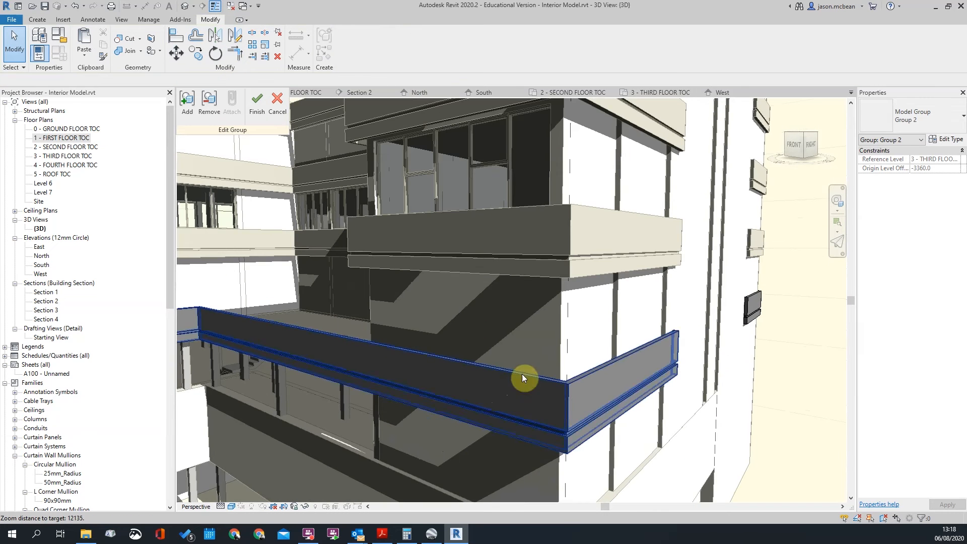
left_click(40, 19)
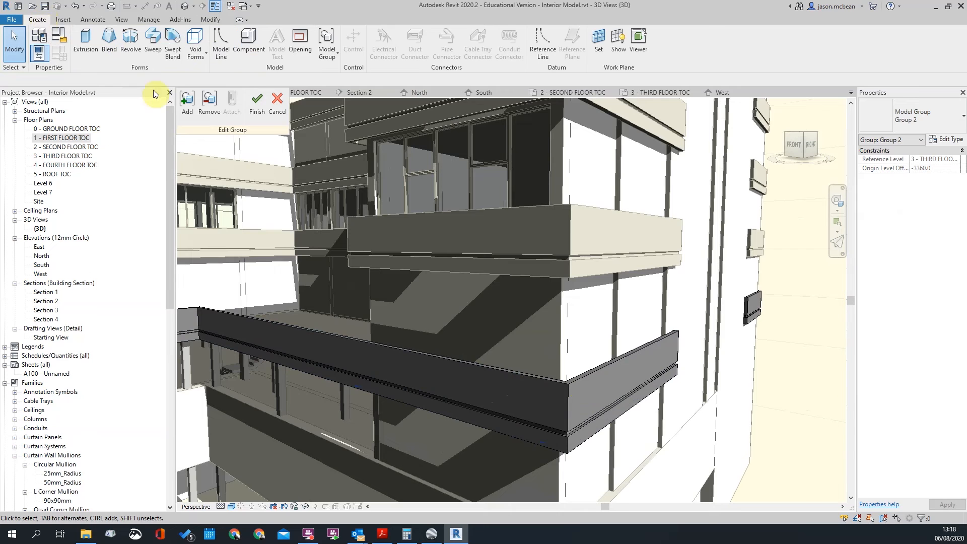
left_click(154, 43)
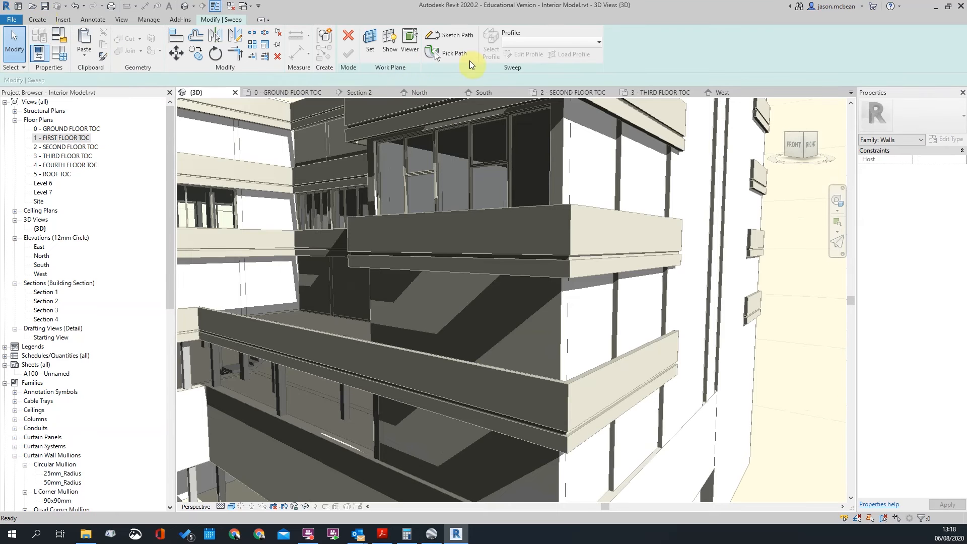
Pick the balcony's first top edges at its end as the sweep path
left_click(610, 367)
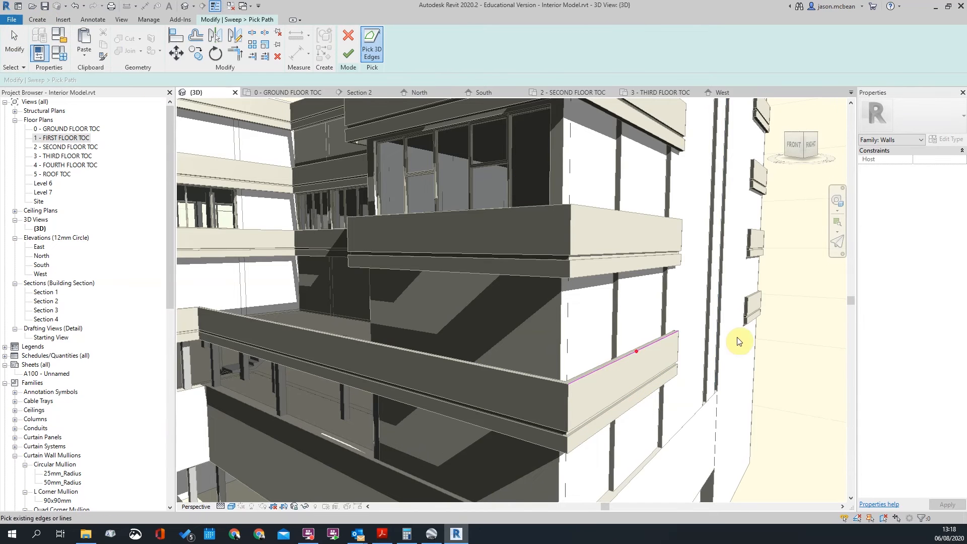
scroll(609, 330, "up", 5)
middle_click_drag(639, 345, 486, 377, "shift")
scroll(487, 377, "up", 2)
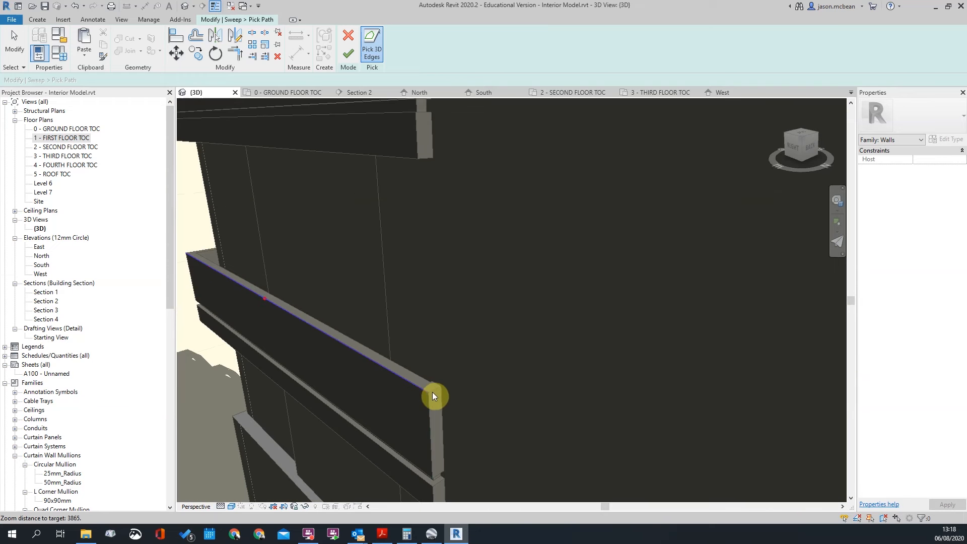
left_click(433, 391)
middle_click_drag(622, 337, 518, 353, "shift")
scroll(712, 307, "down", 5)
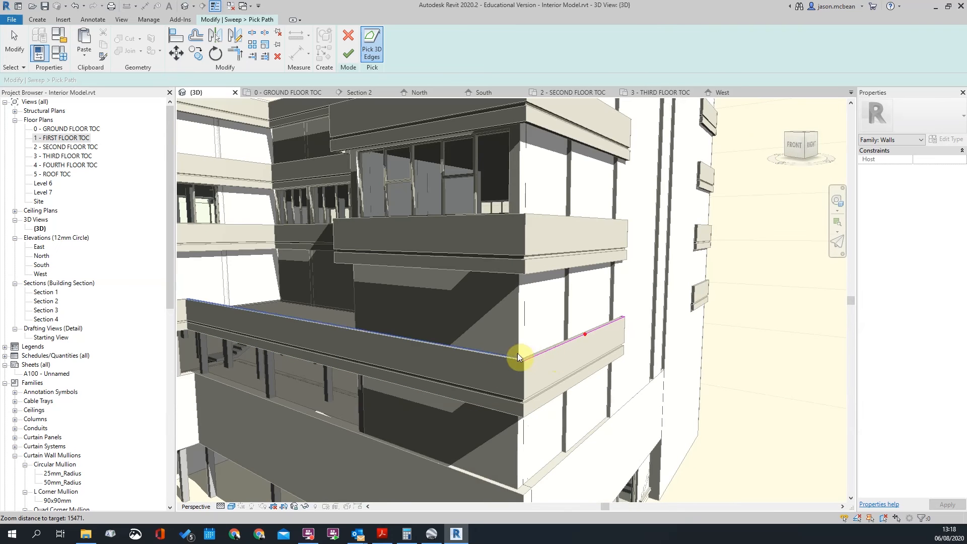
scroll(508, 358, "down", 2)
scroll(487, 327, "up", 3)
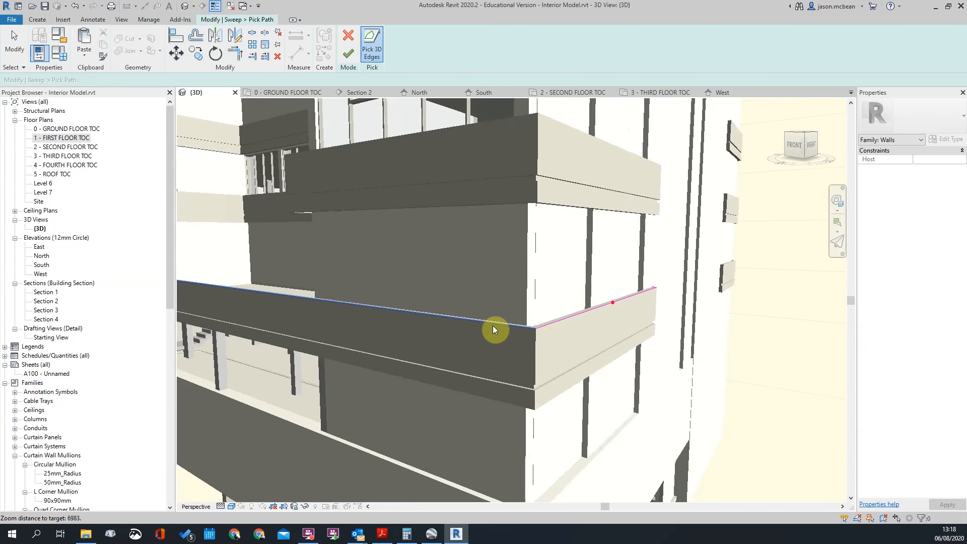
Add the corner, front and short left return top edges to the path
left_click(502, 325)
scroll(721, 340, "down", 5)
scroll(452, 308, "up", 3)
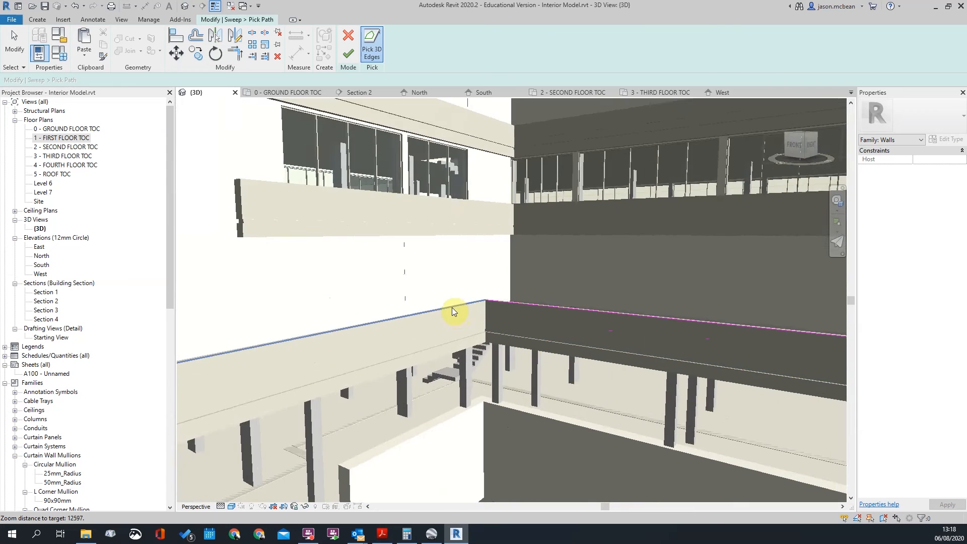
middle_click_drag(455, 307, 210, 373, "shift")
scroll(432, 375, "up", 2)
left_click(432, 375)
scroll(211, 373, "up", 2)
scroll(212, 372, "up", 1)
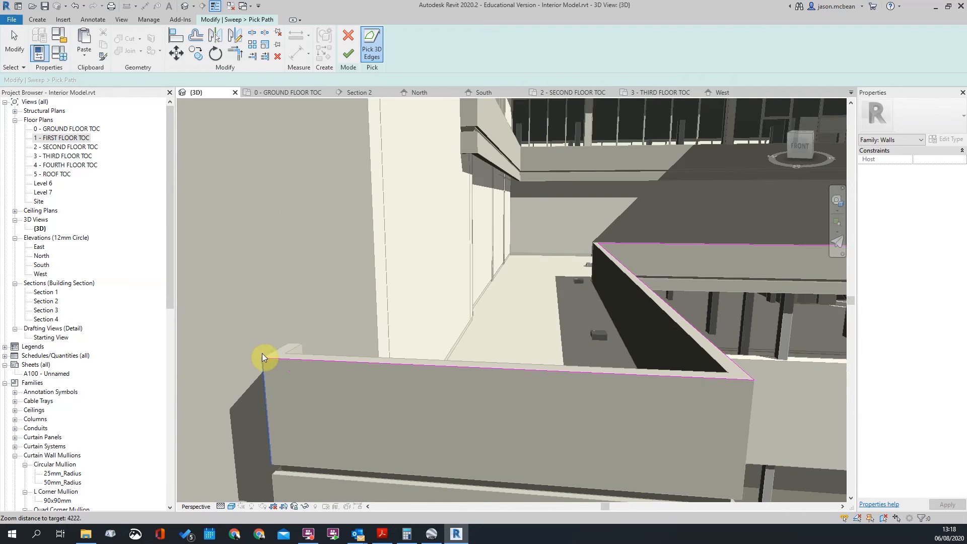
left_click(271, 353)
scroll(268, 332, "down", 3)
key("Escape")
Finish the sweep path and select the sweep's profile
scroll(353, 328, "down", 3)
middle_click_drag(320, 340, 262, 287, "shift")
scroll(262, 288, "down", 2)
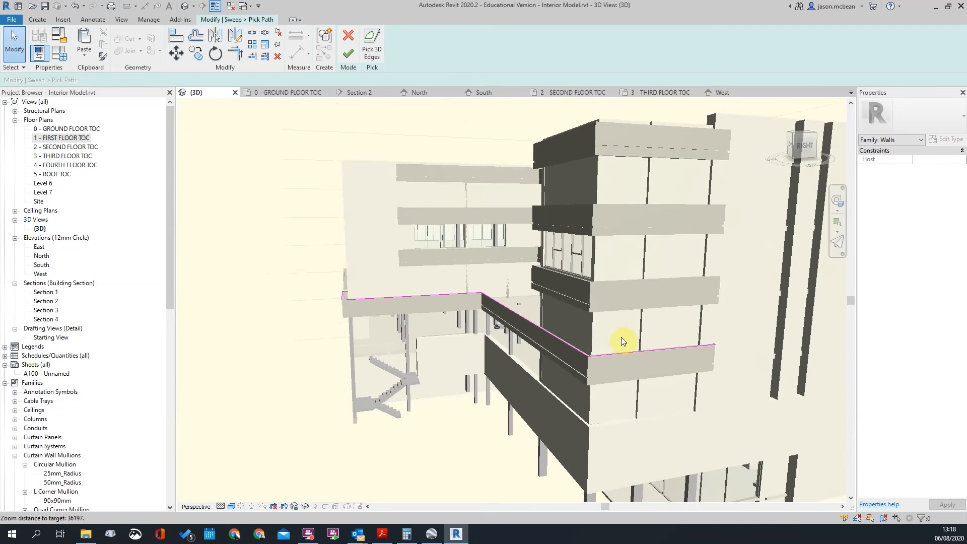
scroll(616, 323, "up", 4)
scroll(484, 323, "up", 3)
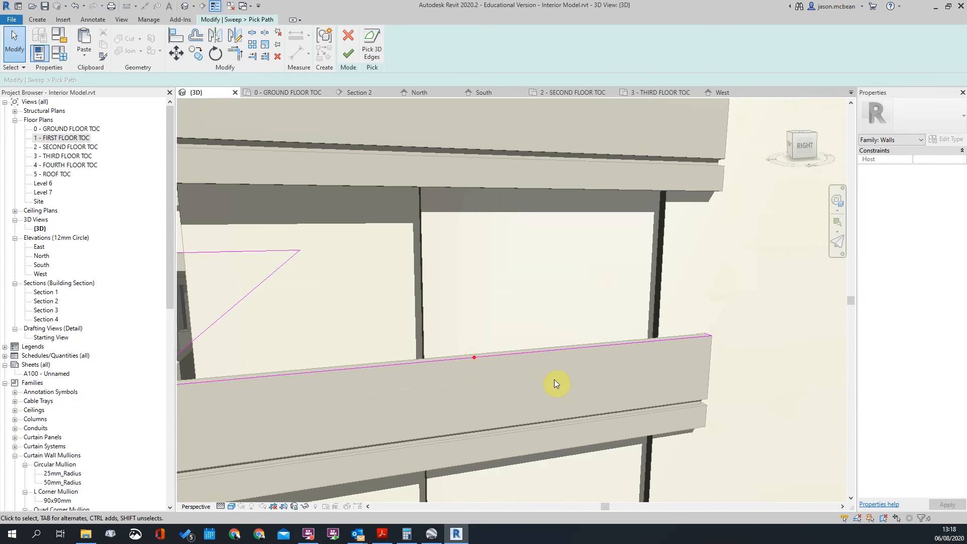
middle_click_drag(547, 368, 451, 373, "shift")
left_click(349, 54)
left_click(456, 349)
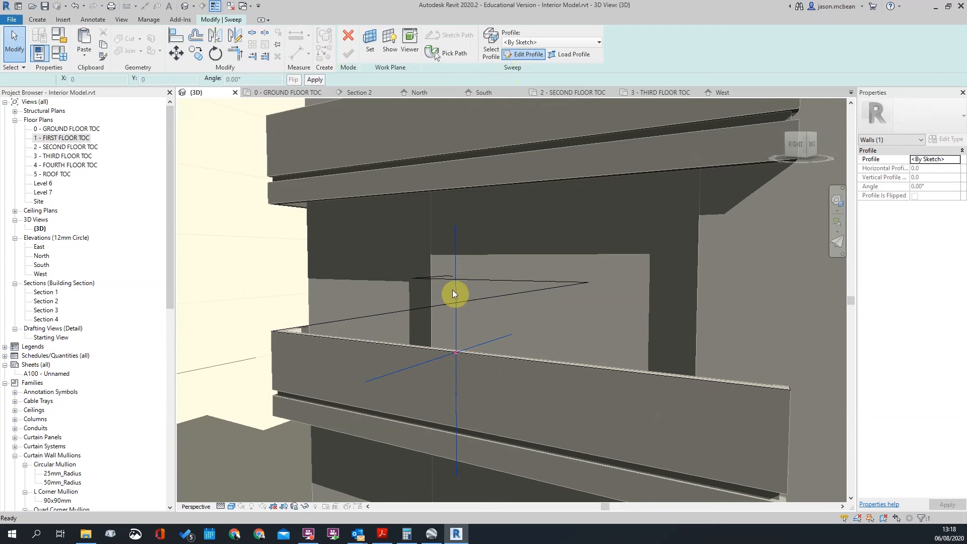
Start editing the sweep profile and open the Workplane Viewer, moved aside
left_click(524, 54)
scroll(453, 320, "up", 4)
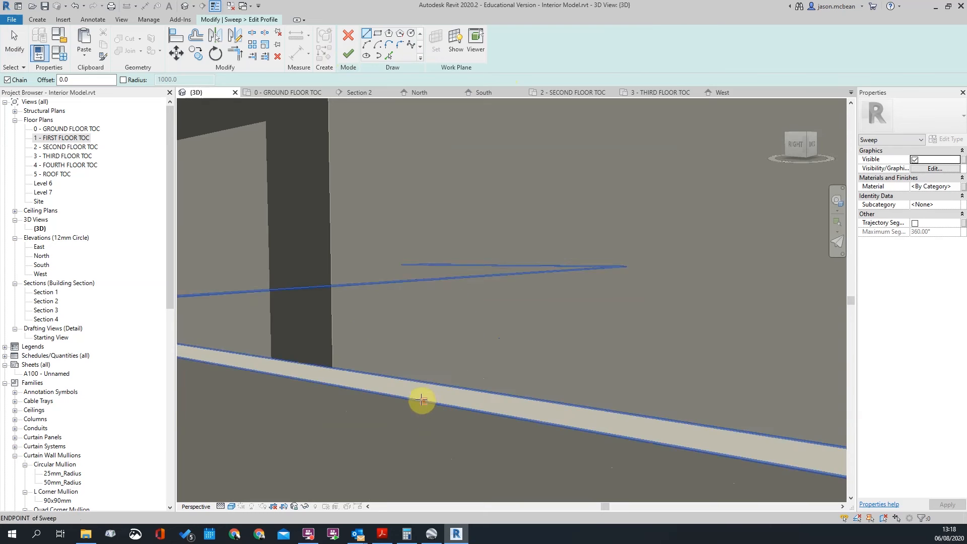
left_click(422, 400)
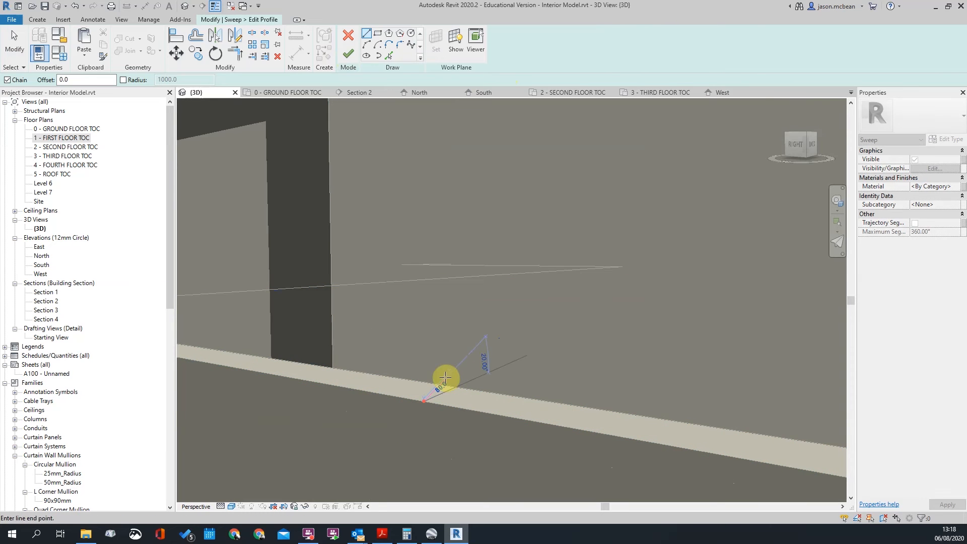
scroll(447, 378, "down", 5)
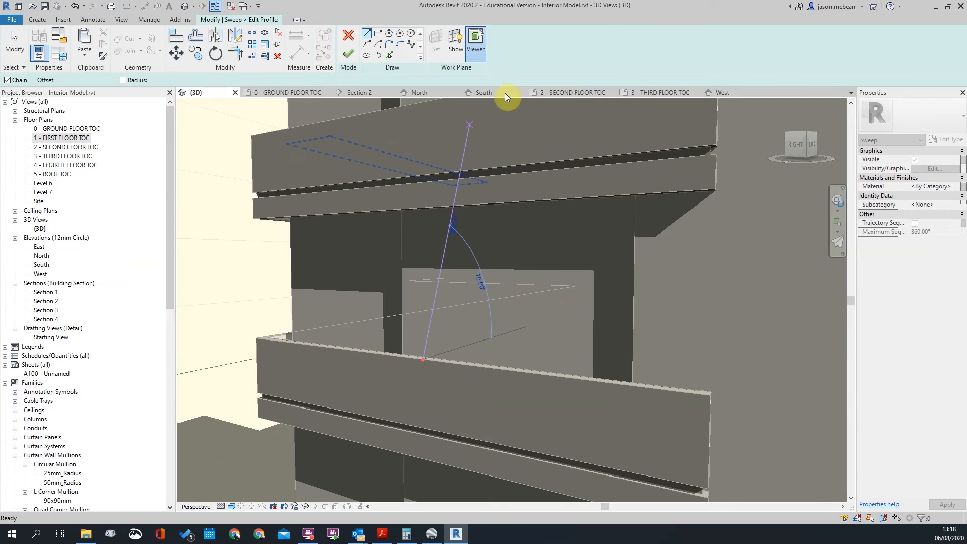
left_click(476, 39)
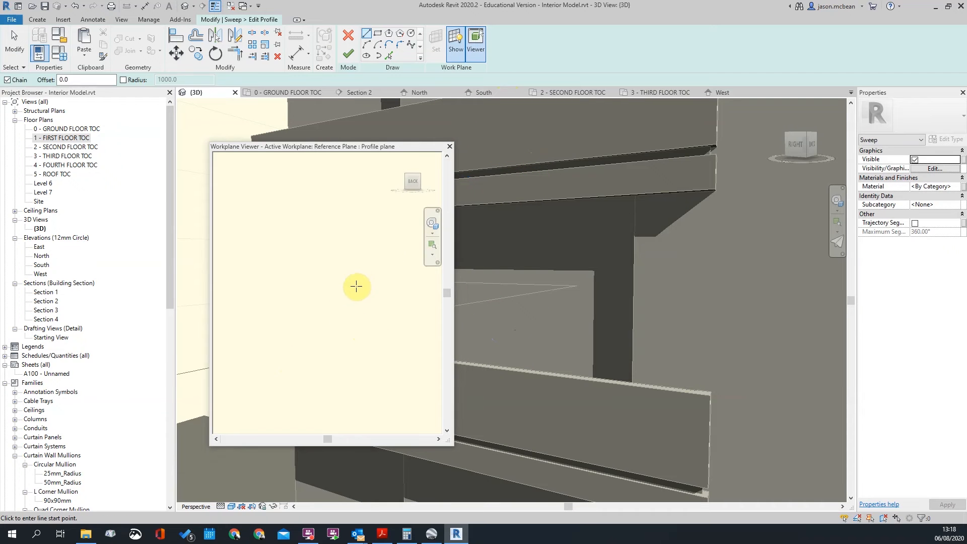
left_click_drag(413, 147, 882, 111)
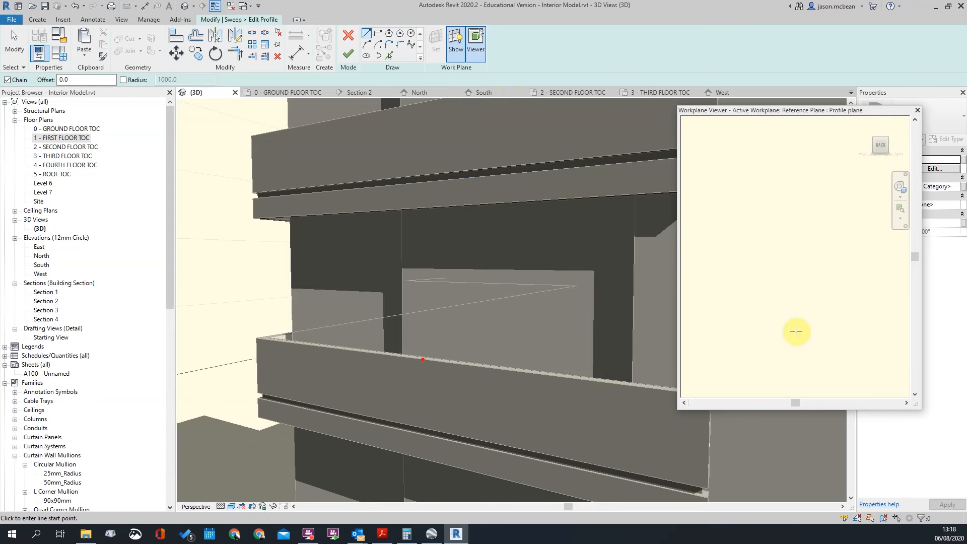
left_click(684, 403)
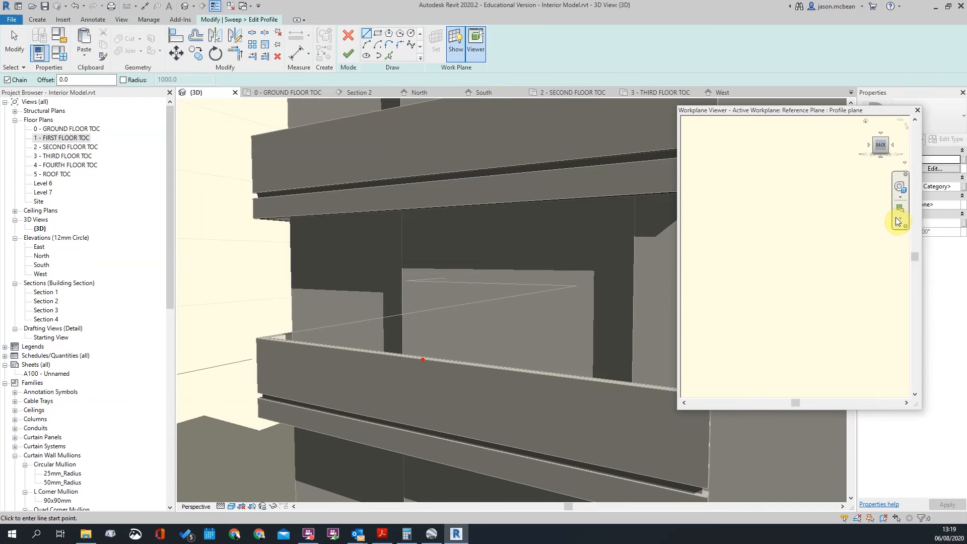
scroll(424, 359, "up", 3)
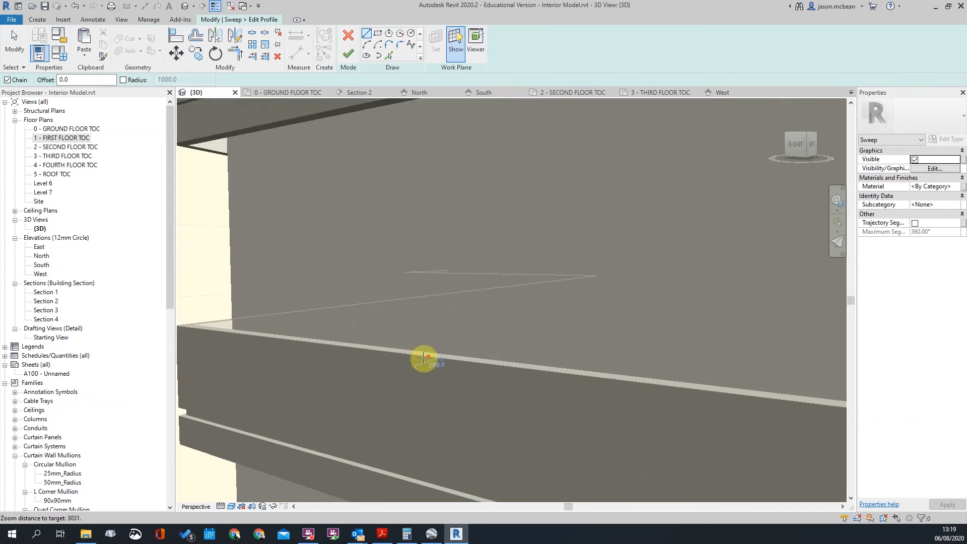
scroll(433, 354, "down", 2)
Switch the 3D view to orthographic and look along the balcony edge from behind
right_click(803, 150)
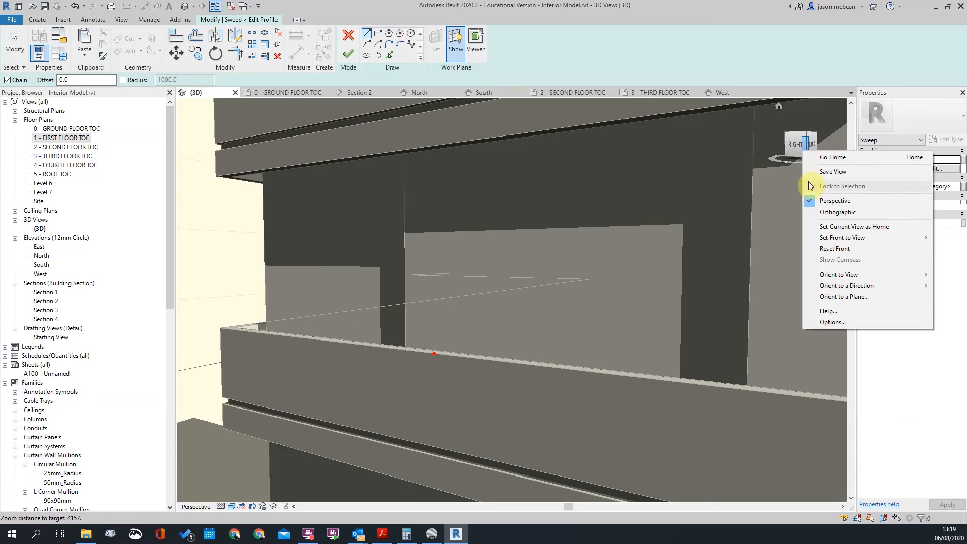
left_click(827, 207)
middle_click_drag(567, 313, 522, 332, "shift")
scroll(522, 331, "up", 3)
left_click(420, 305)
scroll(421, 302, "up", 3)
left_click(395, 146)
Draw the rectangular profile outline with straight line segments at the sweep endpoint
left_click(370, 34)
left_click(411, 295)
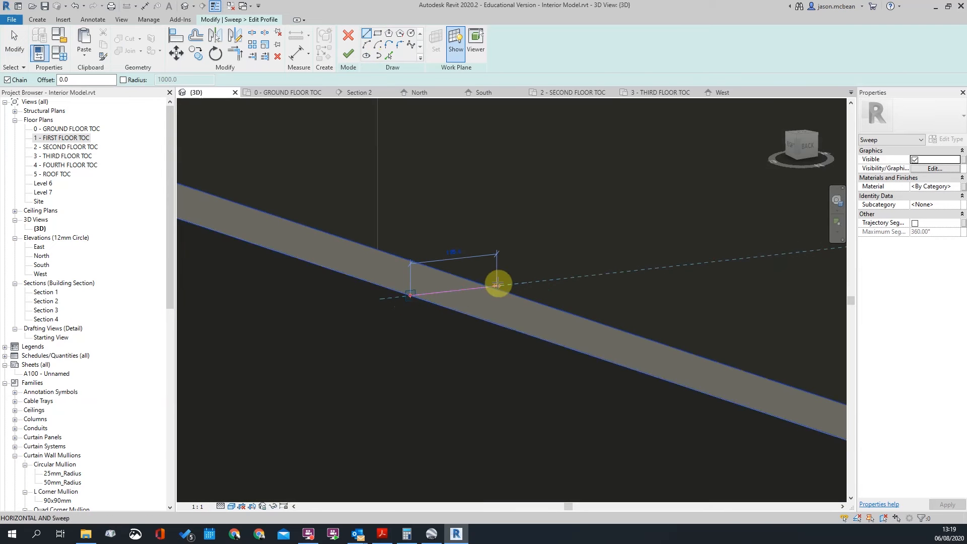
left_click(495, 285)
scroll(491, 287, "up", 2)
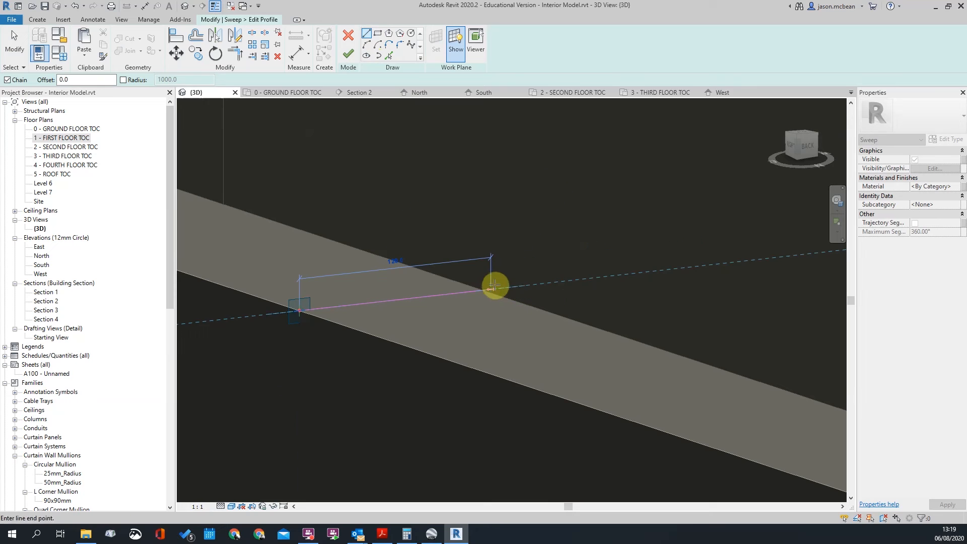
left_click(492, 227)
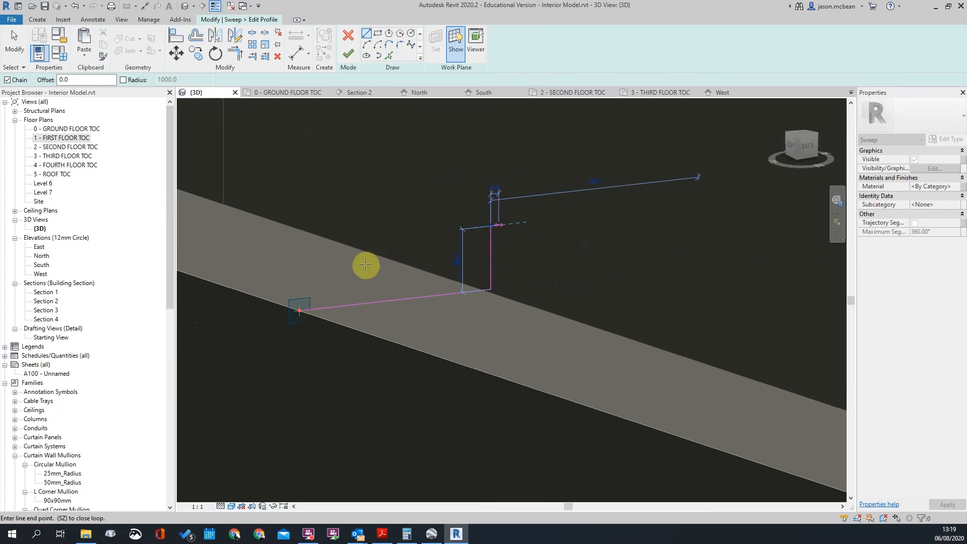
left_click(294, 272)
scroll(287, 313, "up", 2)
left_click(298, 307)
key("Escape")
key("Escape")
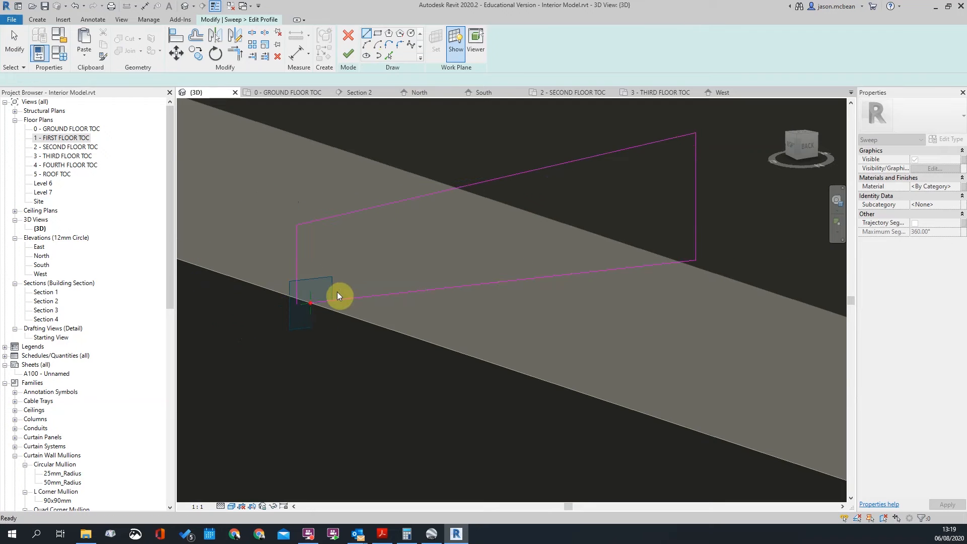
scroll(338, 292, "down", 2)
Join the left and bottom profile lines into a corner with TR, then try a 50 length
key("t")
key("r")
left_click(315, 278)
left_click(365, 291)
key("Escape")
key("Escape")
scroll(322, 243, "down", 2)
scroll(324, 263, "up", 2)
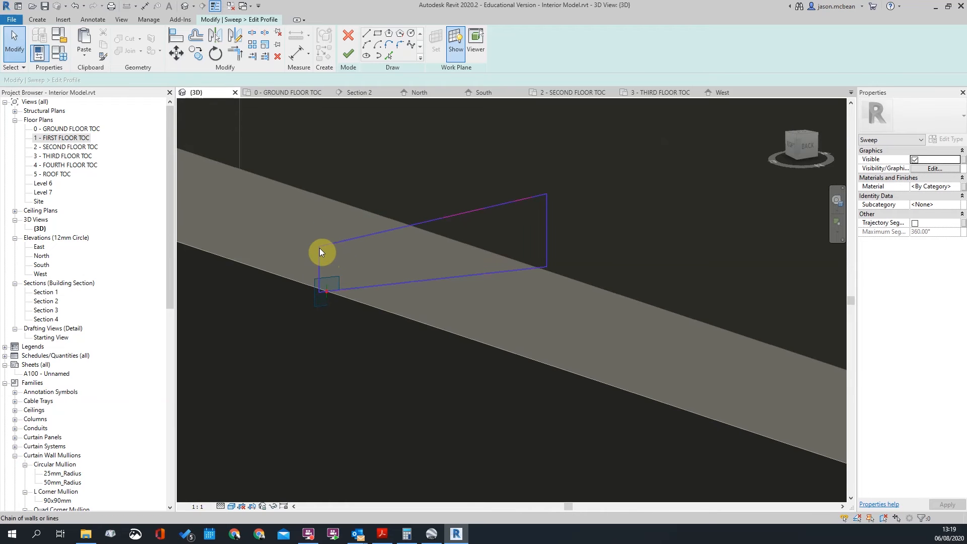
scroll(334, 276, "up", 1)
left_click(339, 265)
key("Return")
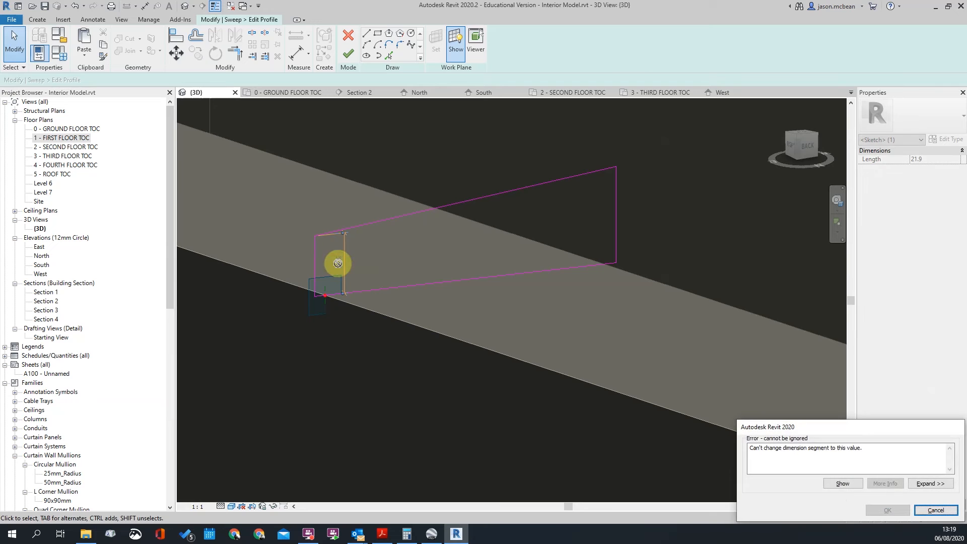
key("Escape")
Delete the top profile line and draw a new vertical line in its place
left_click(344, 230)
key("Delete")
left_click(316, 238)
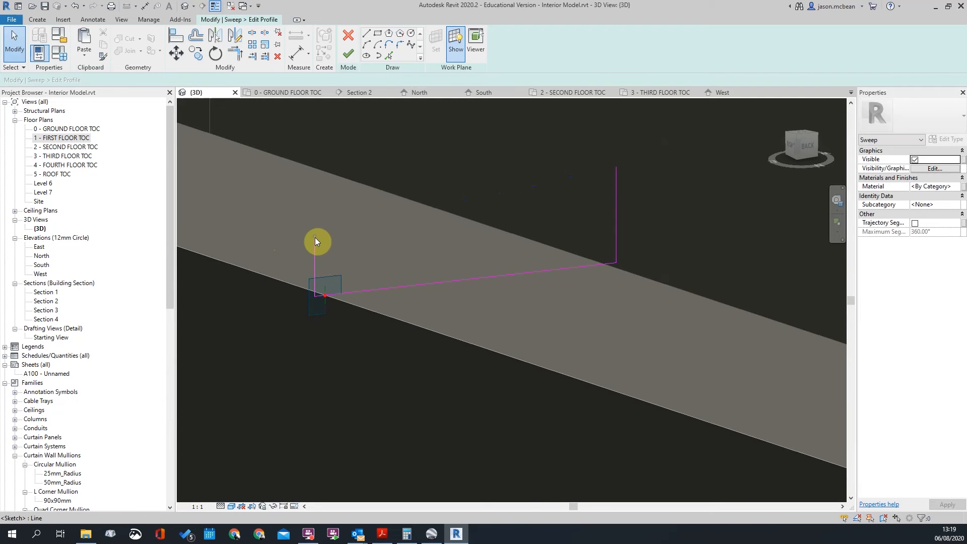
left_click(333, 266)
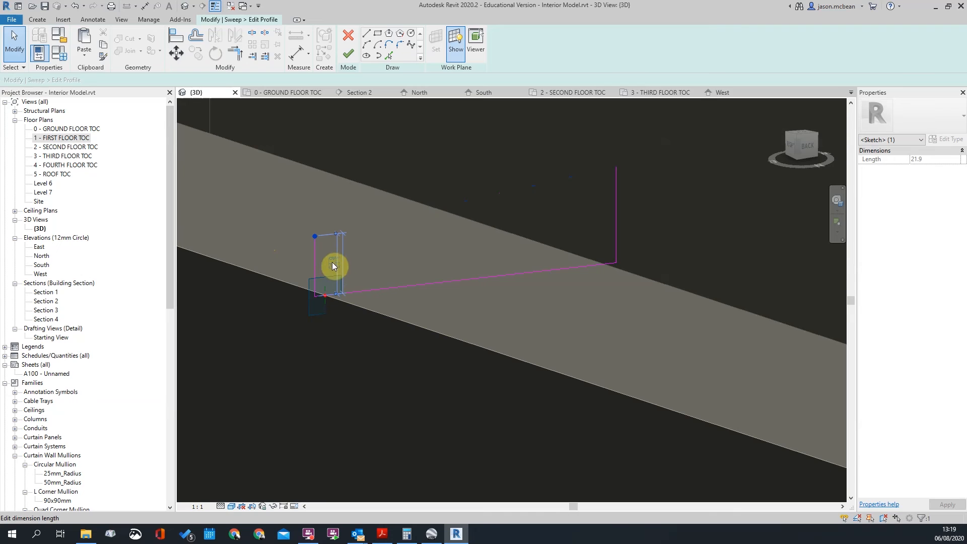
scroll(352, 226, "down", 2)
left_click(456, 222)
key("Tab")
left_click(465, 201)
left_click(482, 217)
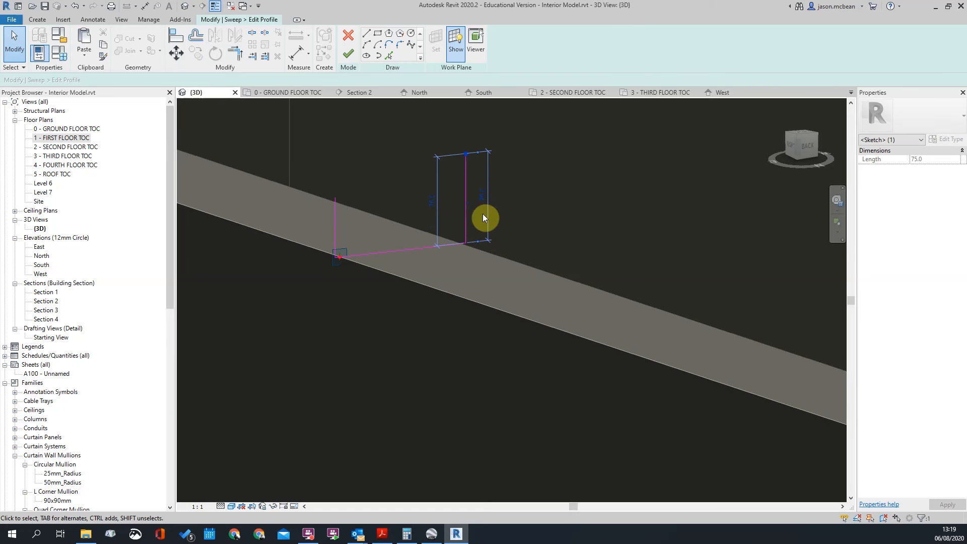
key("Escape")
scroll(528, 207, "down", 2)
Shorten the right vertical profile line from 75.0 to 60
mouse_move(554, 248)
middle_mouse_down("shift")
mouse_move(523, 246)
mouse_move(560, 232)
middle_mouse_up("shift")
scroll(466, 225, "up", 3)
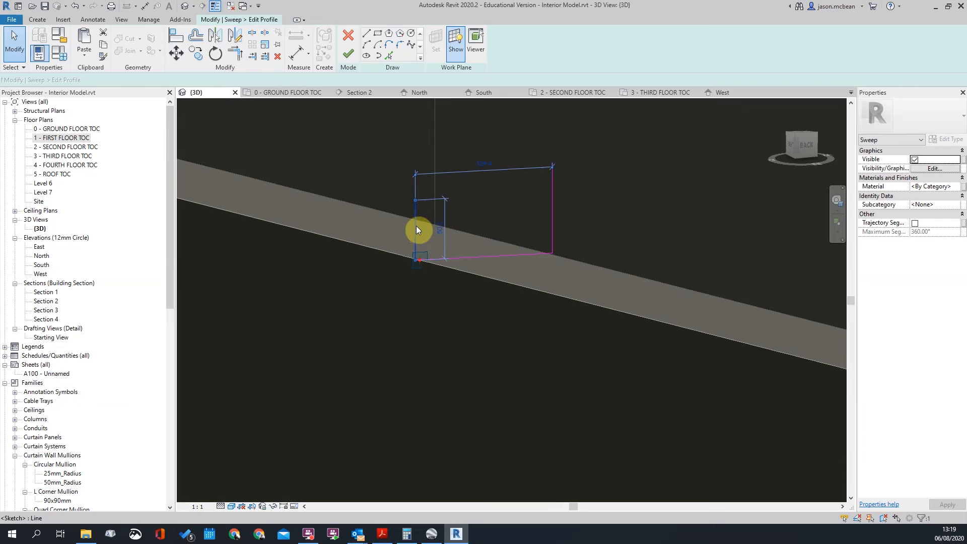
left_click(416, 226)
left_click(554, 177)
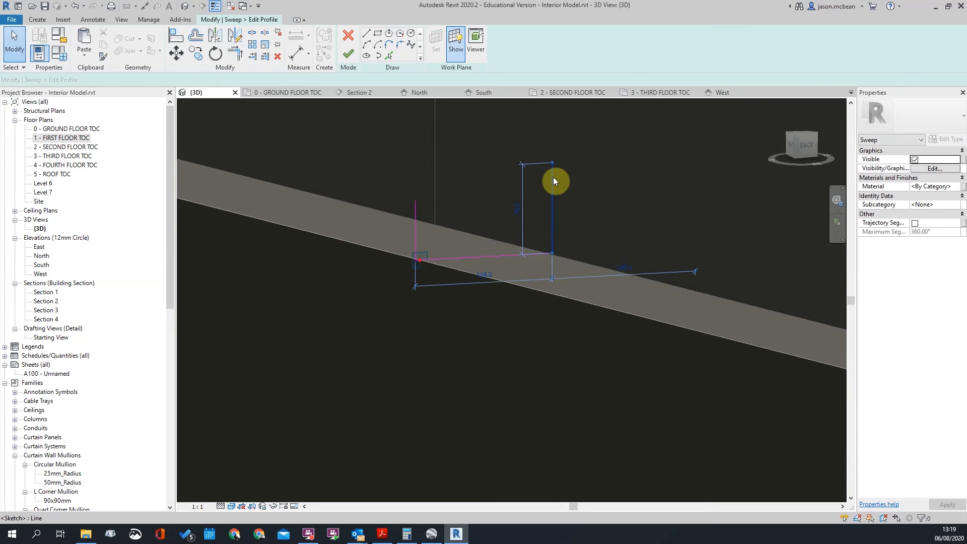
left_click(553, 177)
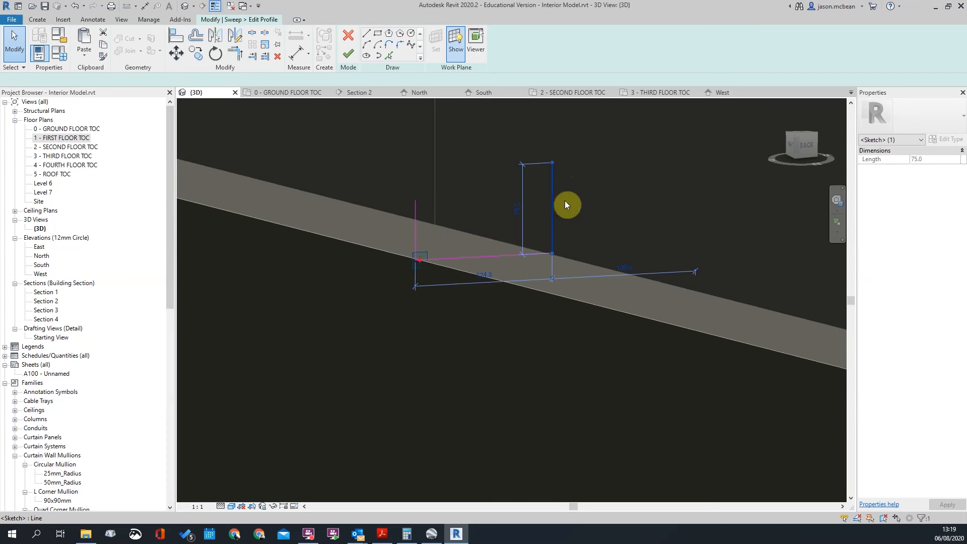
key("Escape")
scroll(502, 202, "down", 1)
left_click(502, 202)
left_click(523, 230)
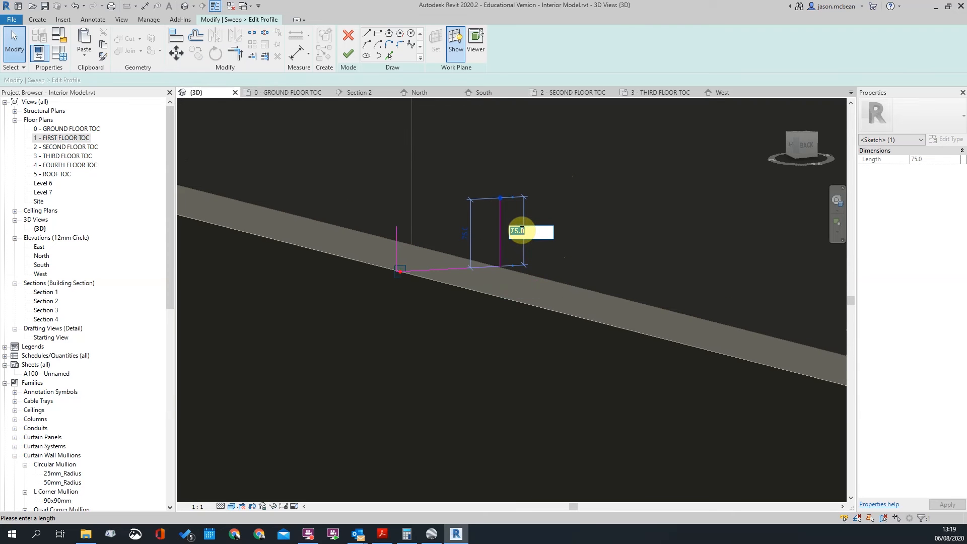
type("60")
key("Return")
key("Escape")
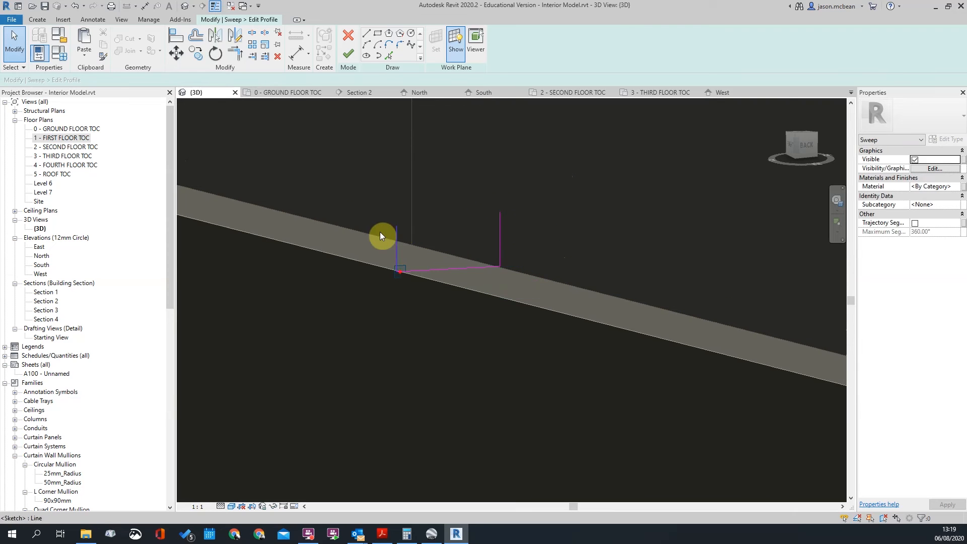
Place the left vertical profile line 25 from the slab edge
left_click(398, 230)
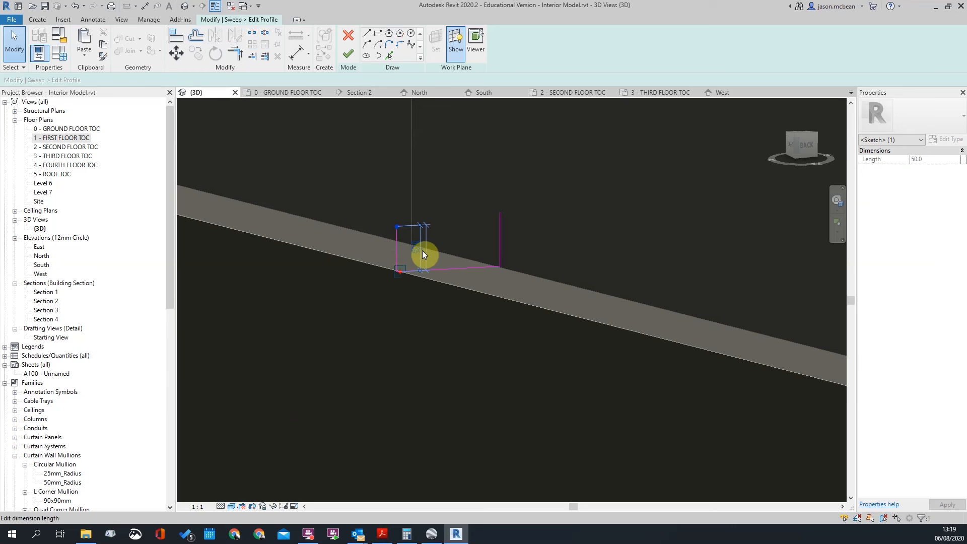
key("Escape")
scroll(396, 256, "up", 2)
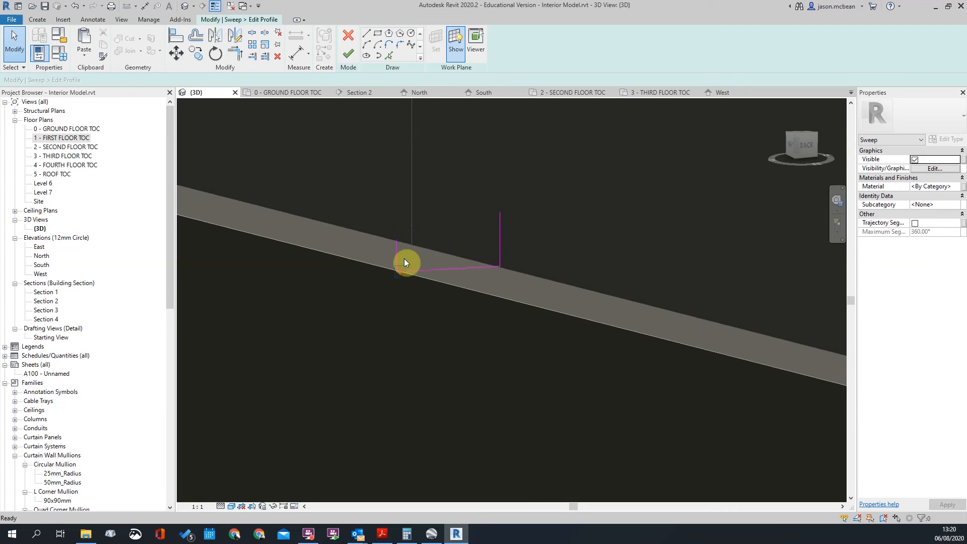
left_click(398, 255)
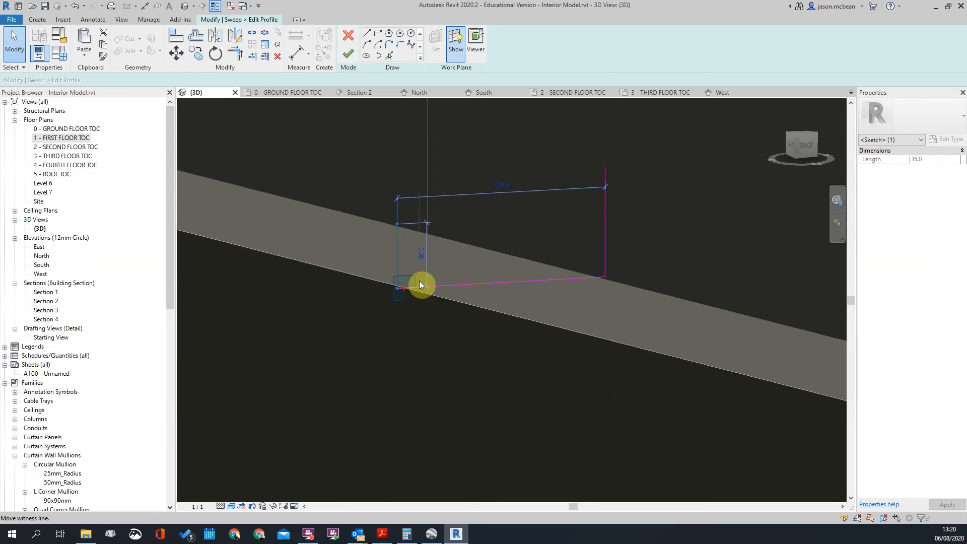
scroll(411, 282, "up", 2)
scroll(431, 316, "down", 2)
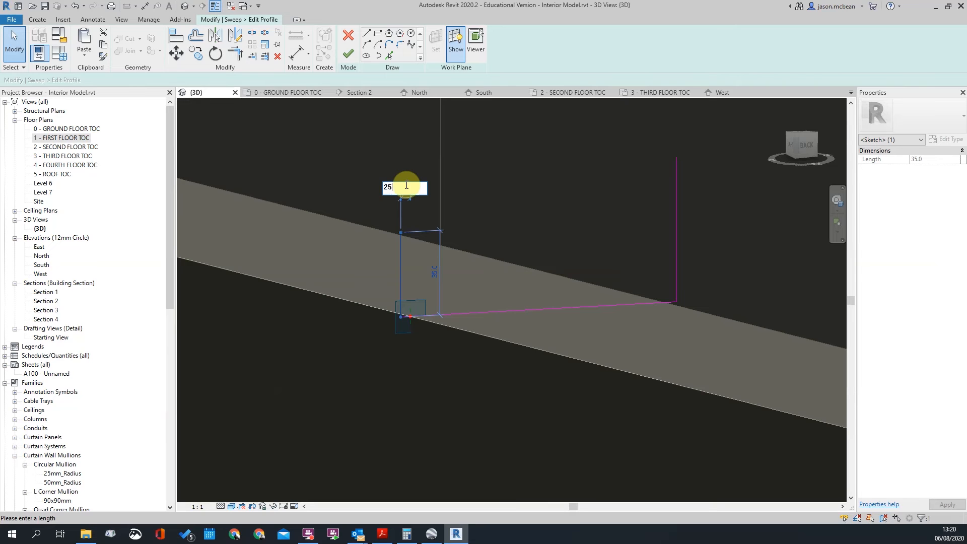
key("Return")
scroll(417, 230, "down", 2)
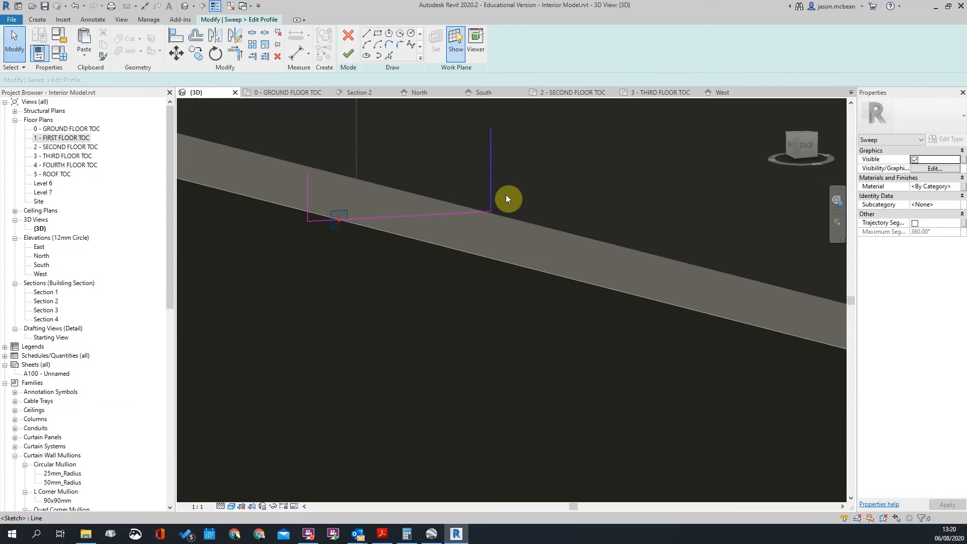
left_click(492, 196)
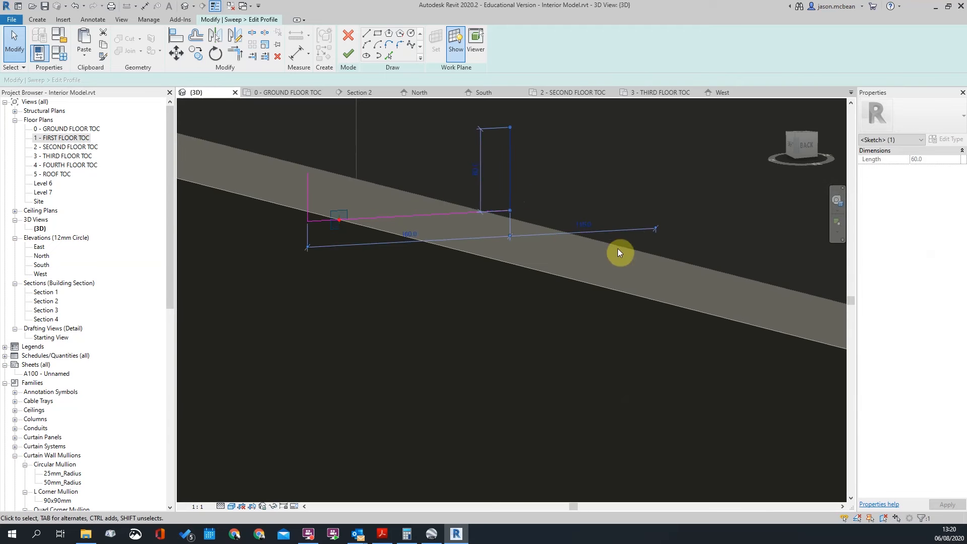
left_click_drag(533, 230, 524, 229)
type("25")
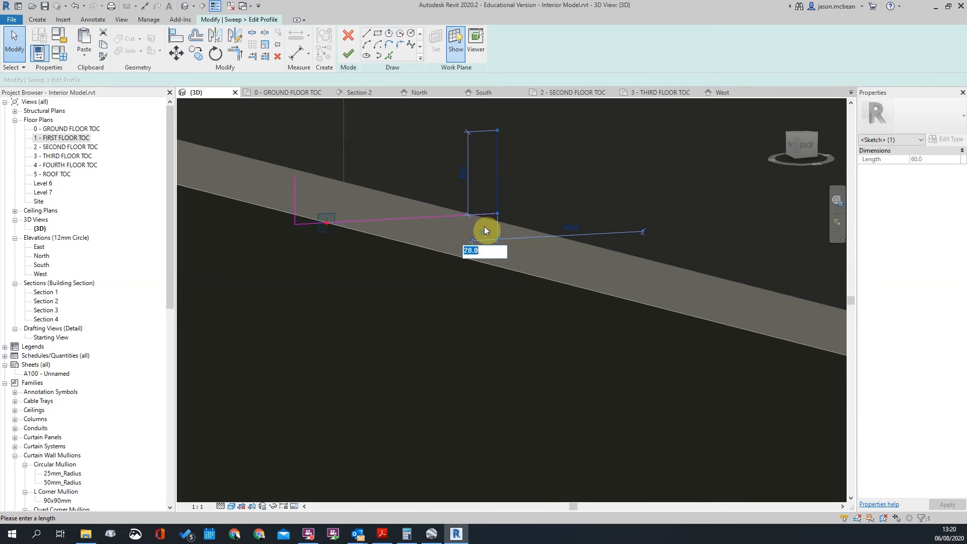
key("Return")
key("Escape")
scroll(467, 223, "down", 1)
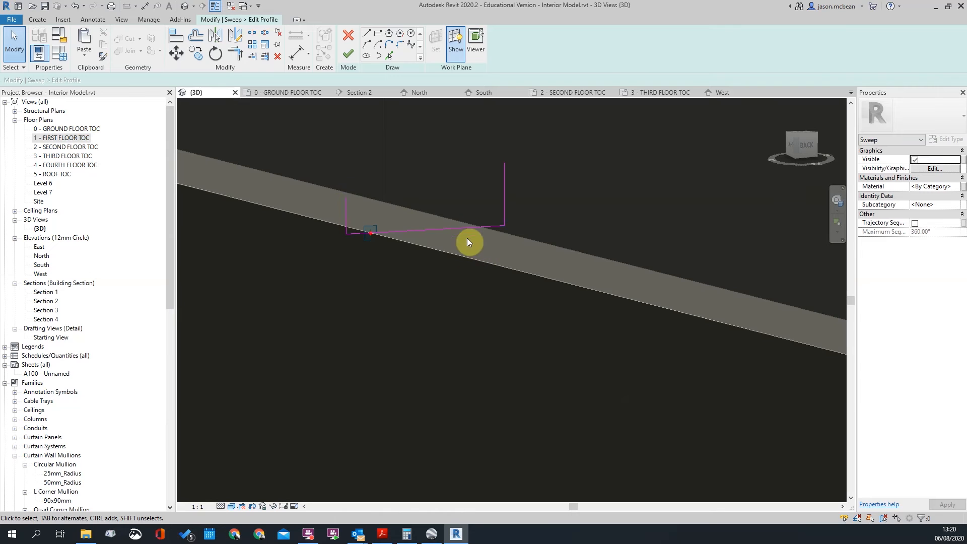
Finish the profile sketch and the sweep, which reports it can't be created
left_click(365, 35)
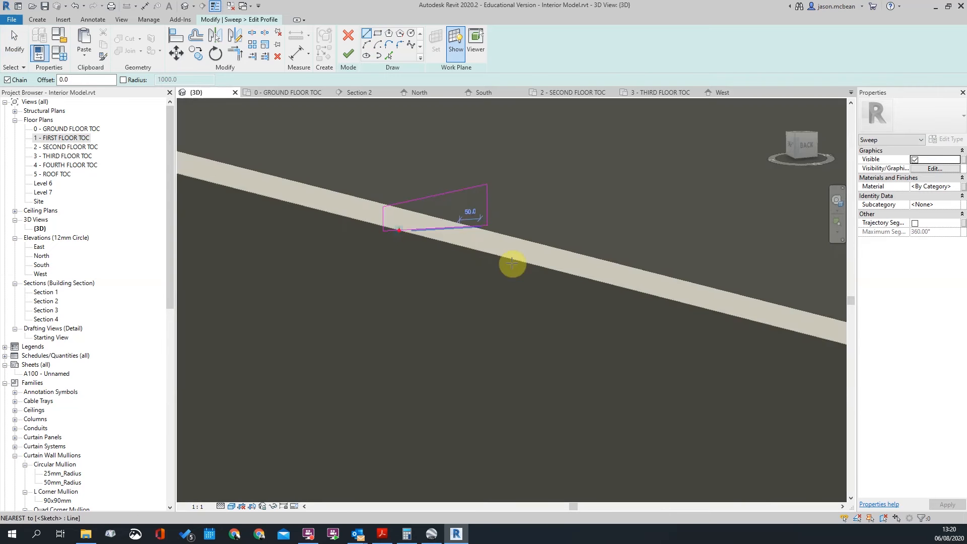
left_click(349, 53)
left_click(348, 53)
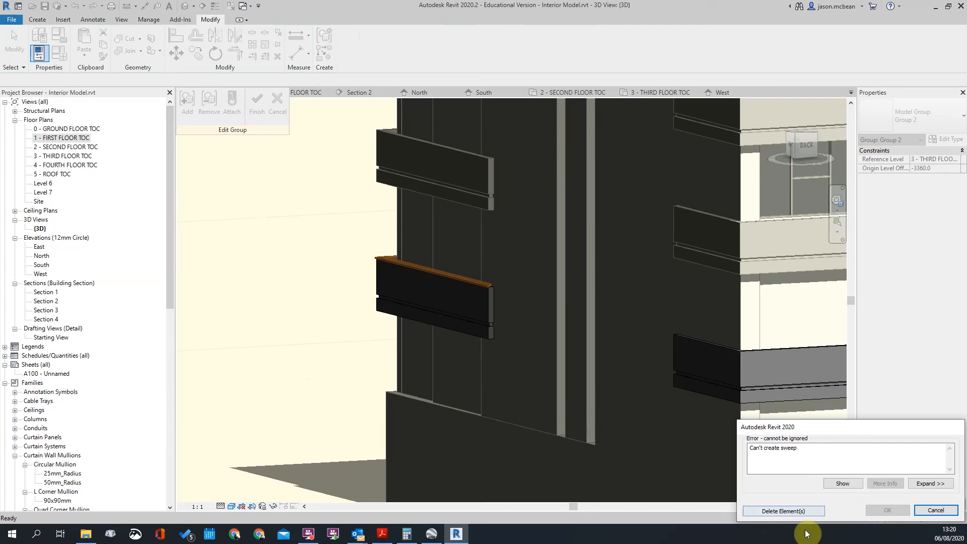
Clear the sweep error with Delete Element(s), undo, and reopen the sweep's settings
left_click(784, 511)
scroll(477, 304, "up", 6)
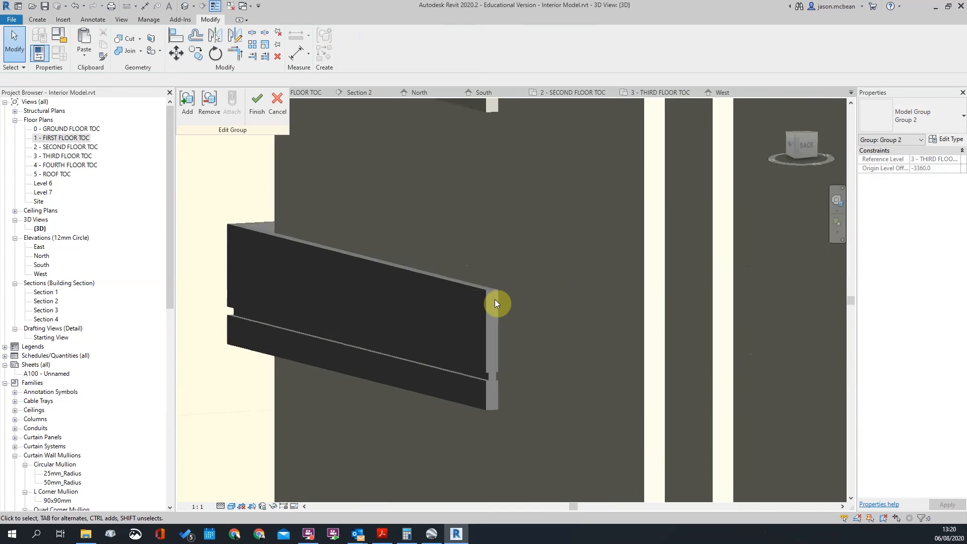
key("ctrl+z")
left_click(465, 228)
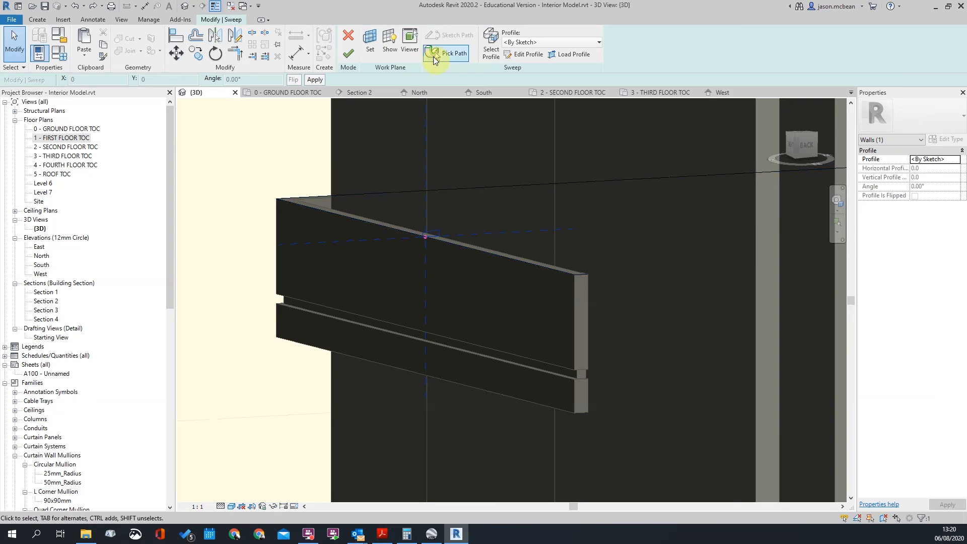
Pick a new sweep path along the wall's top edge and finish the sweep
left_click(443, 53)
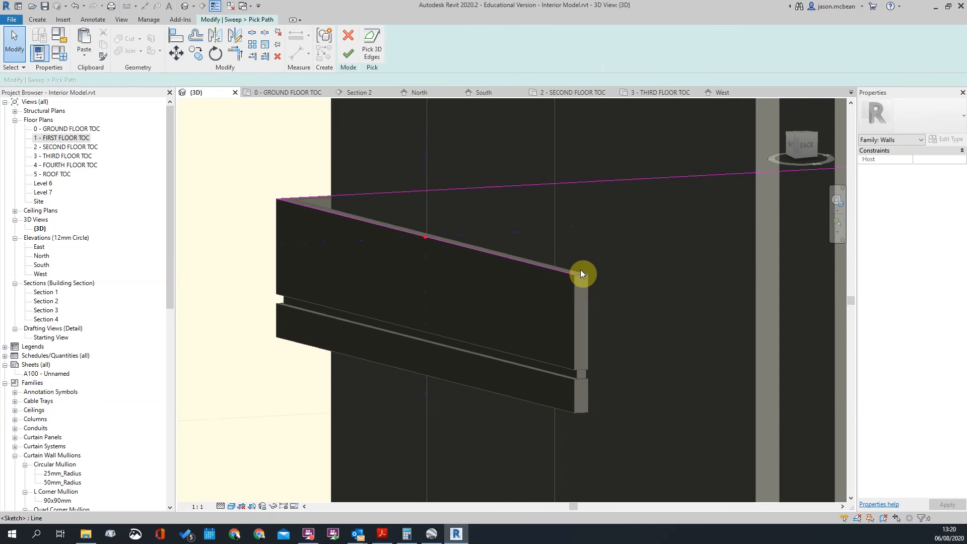
scroll(519, 302, "down", 6)
middle_click_drag(519, 314, 695, 358, "shift")
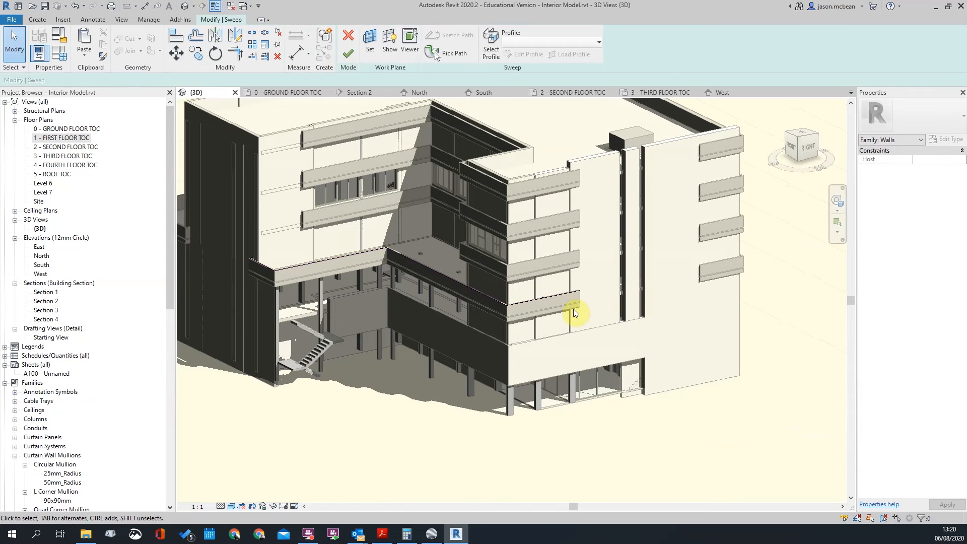
scroll(561, 303, "up", 3)
left_click(348, 54)
left_click(645, 280)
scroll(618, 274, "up", 7)
Orbit around the balcony, selecting the capping sweep to check it follows the top edges
left_click(529, 287)
scroll(532, 283, "down", 4)
middle_click_drag(694, 361, 483, 346, "shift")
middle_click_drag(391, 244, 391, 397, "shift")
scroll(391, 398, "up", 2)
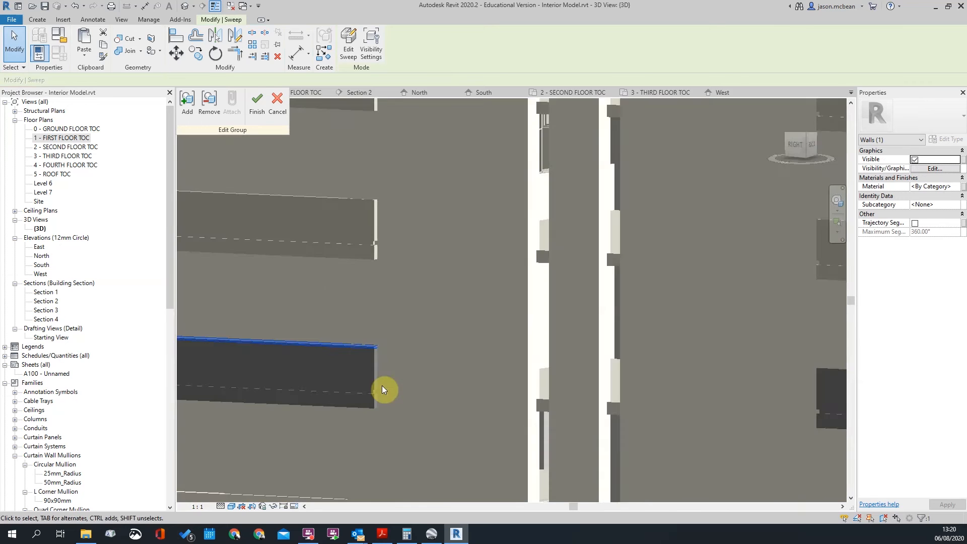
scroll(675, 393, "down", 4)
left_click(694, 387)
scroll(519, 387, "up", 4)
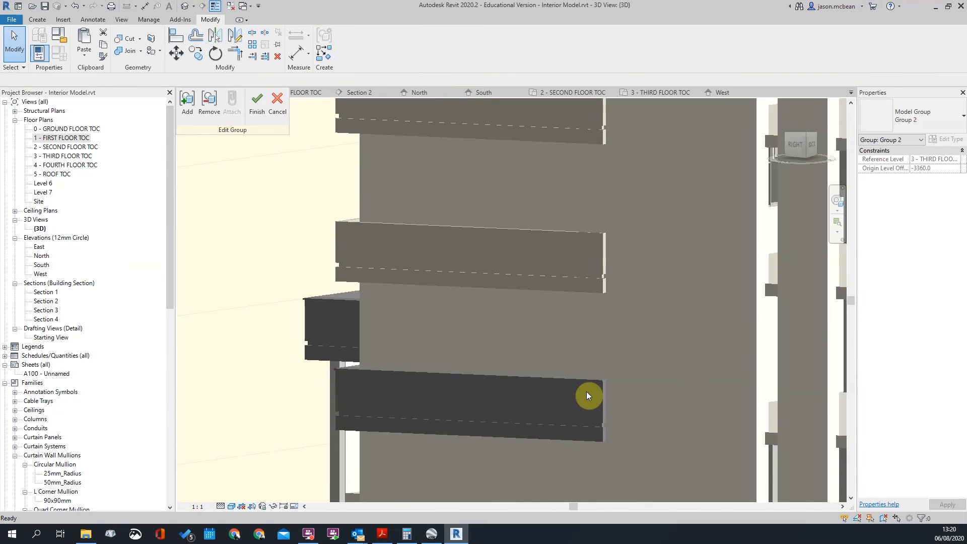
left_click(588, 391)
scroll(580, 393, "up", 2)
scroll(675, 327, "down", 5)
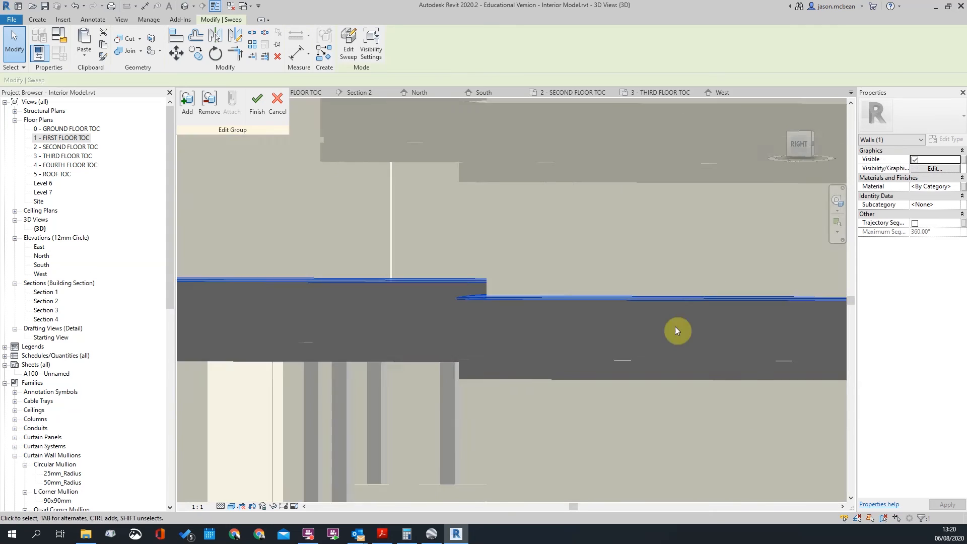
middle_click_drag(514, 348, 597, 372, "shift")
left_click(315, 317)
scroll(387, 348, "up", 6)
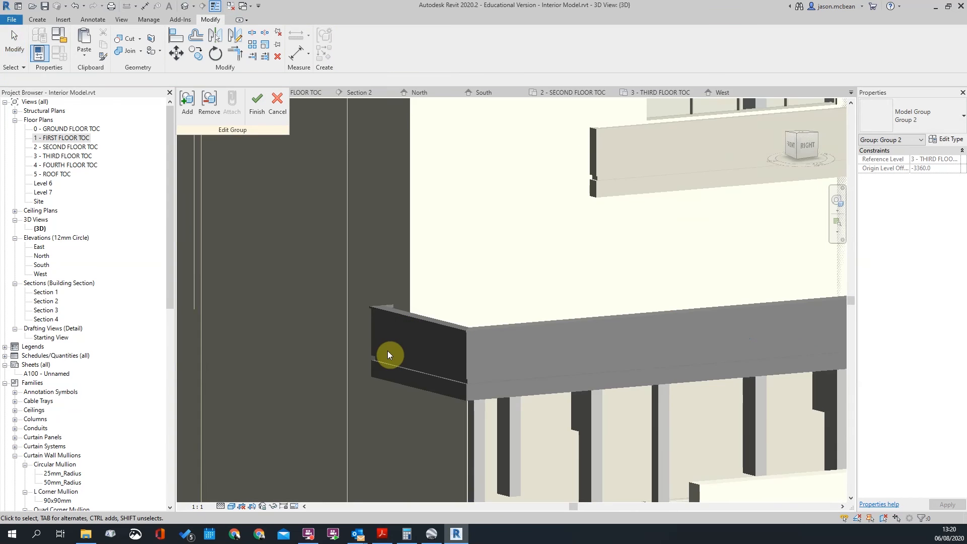
scroll(386, 347, "down", 5)
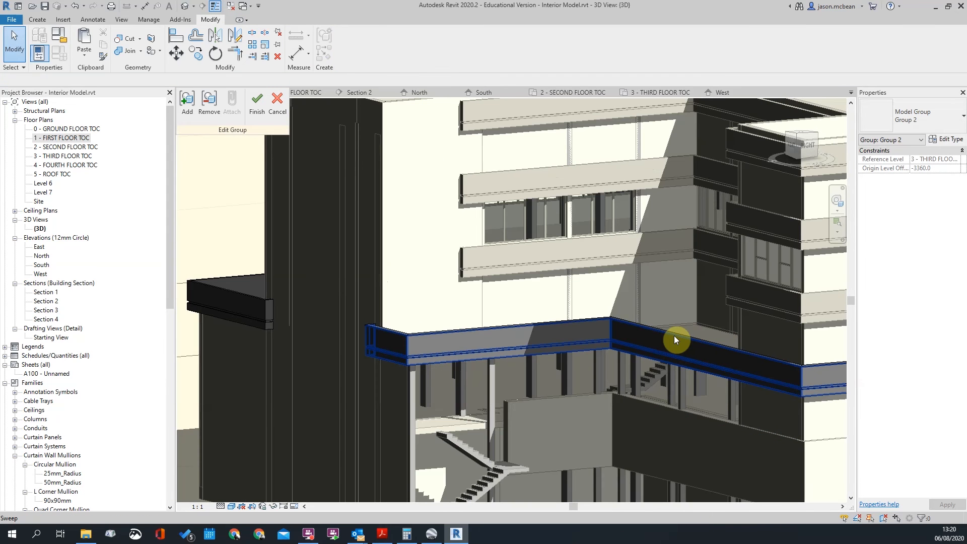
Start a new sweep with Create Similar and orbit to the building's back-left corner
right_click(674, 336)
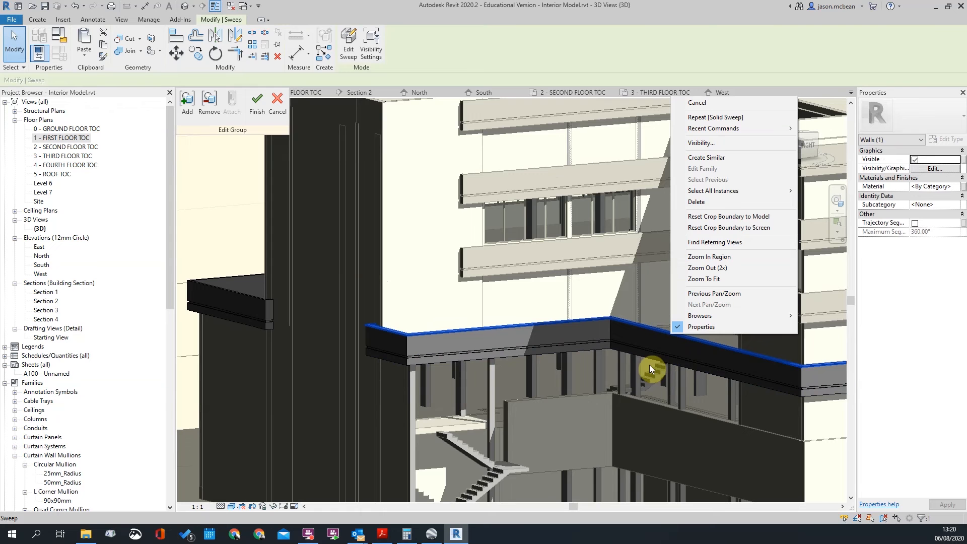
left_click(721, 162)
scroll(556, 353, "down", 5)
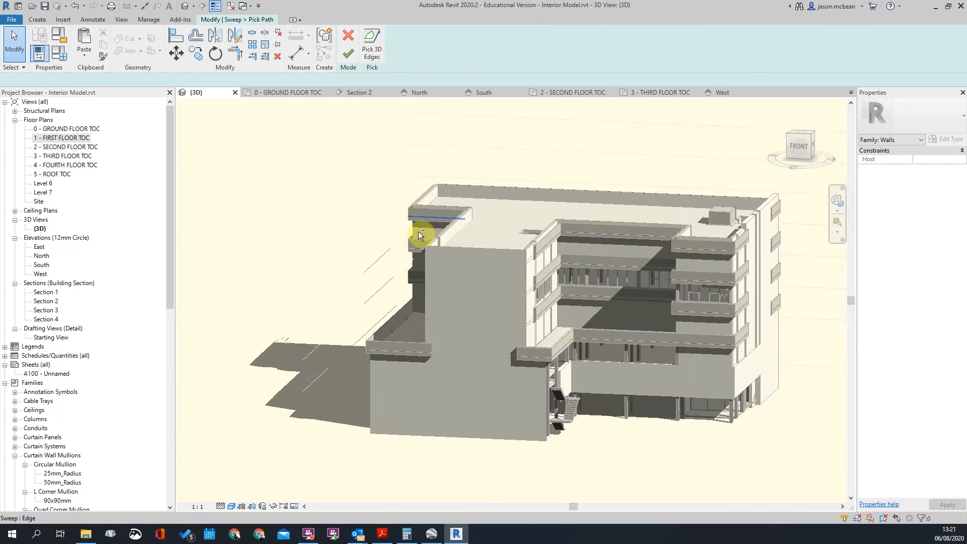
scroll(420, 233, "up", 4)
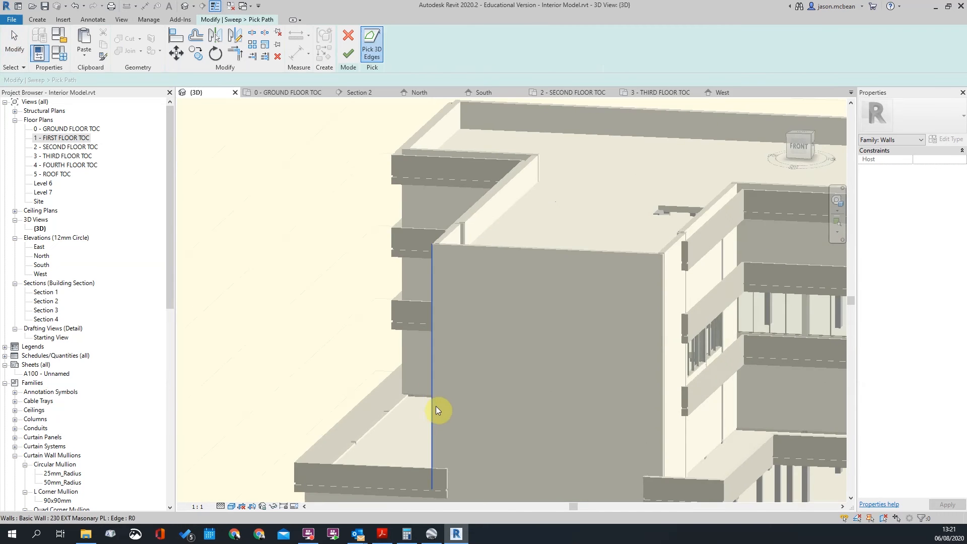
middle_click_drag(433, 411, 443, 272)
scroll(443, 272, "up", 3)
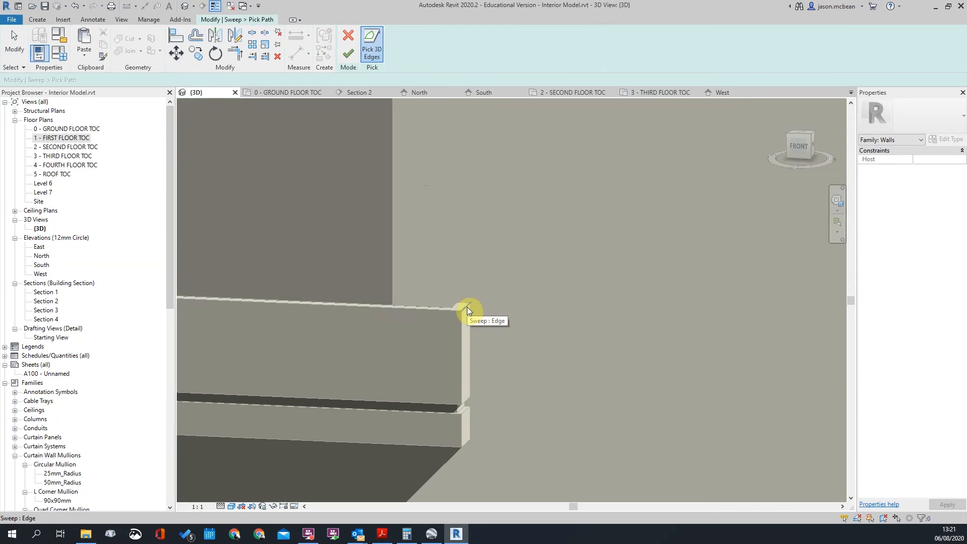
scroll(605, 286, "down", 2)
scroll(605, 286, "down", 3)
middle_click_drag(473, 292, 588, 332, "shift")
middle_click_drag(453, 320, 642, 328, "shift")
middle_click_drag(489, 325, 358, 292, "shift")
scroll(481, 318, "up", 3)
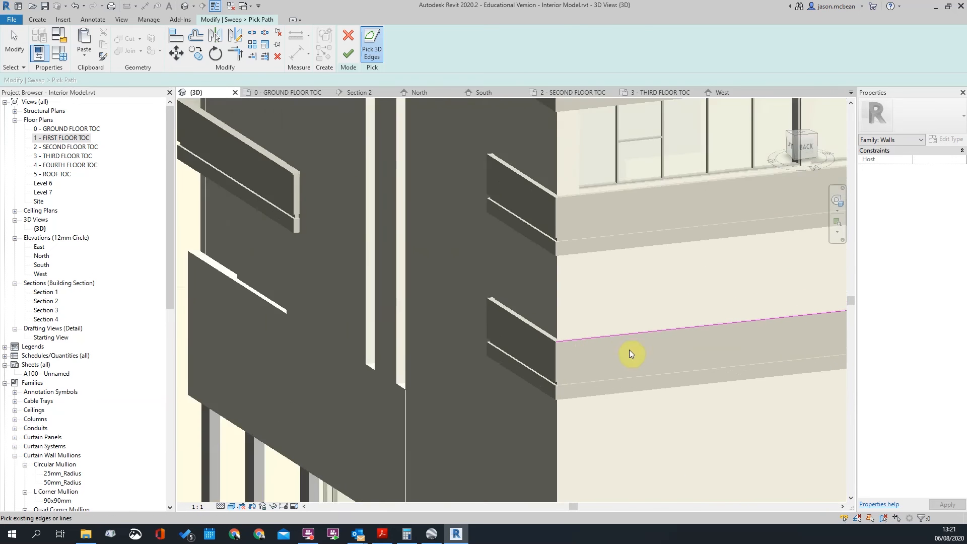
scroll(630, 355, "up", 3)
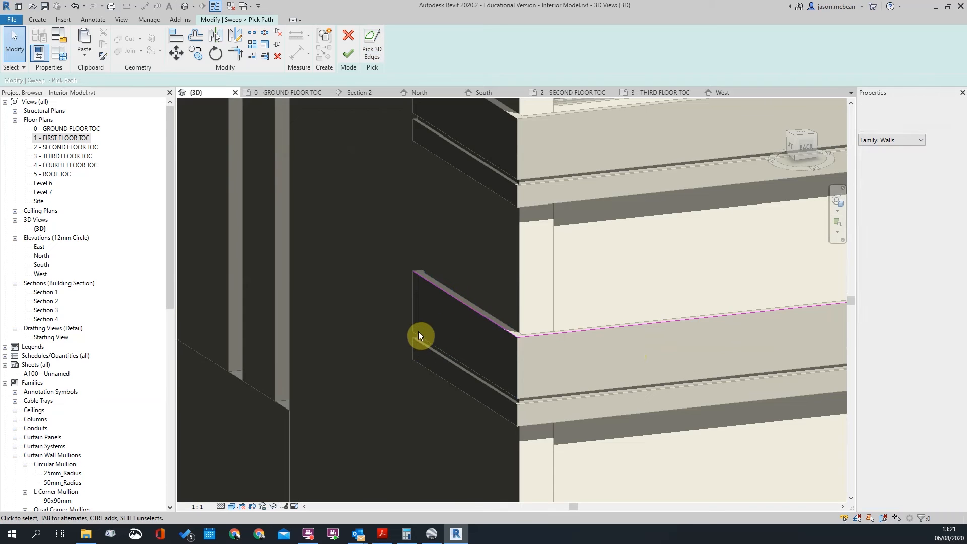
scroll(418, 335, "down", 4)
scroll(588, 364, "down", 3)
middle_click_drag(587, 364, 272, 373, "shift")
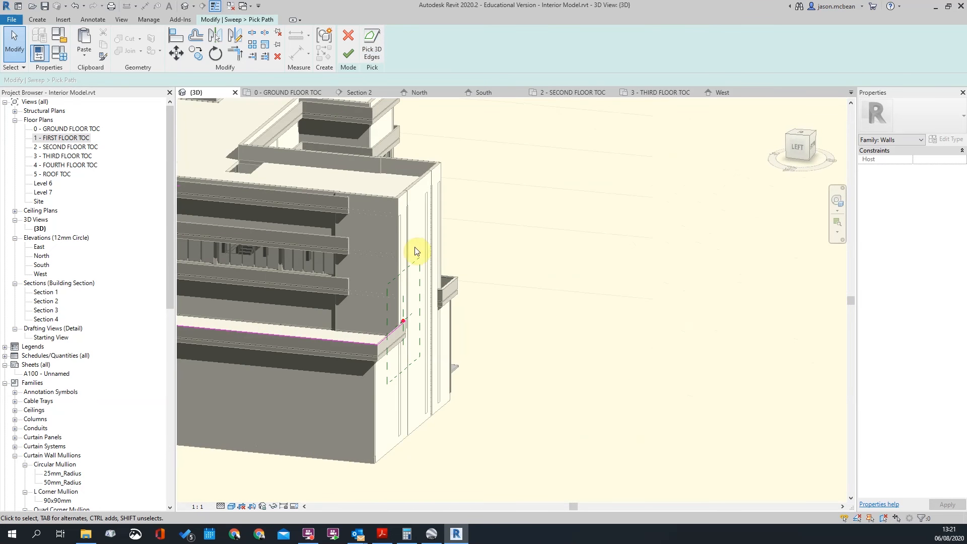
Finish the initial path, then use Pick Path to add the ledge's top corner edge
left_click(349, 54)
scroll(402, 322, "up", 4)
scroll(442, 307, "up", 3)
middle_click_drag(442, 307, 442, 330)
scroll(486, 288, "down", 4)
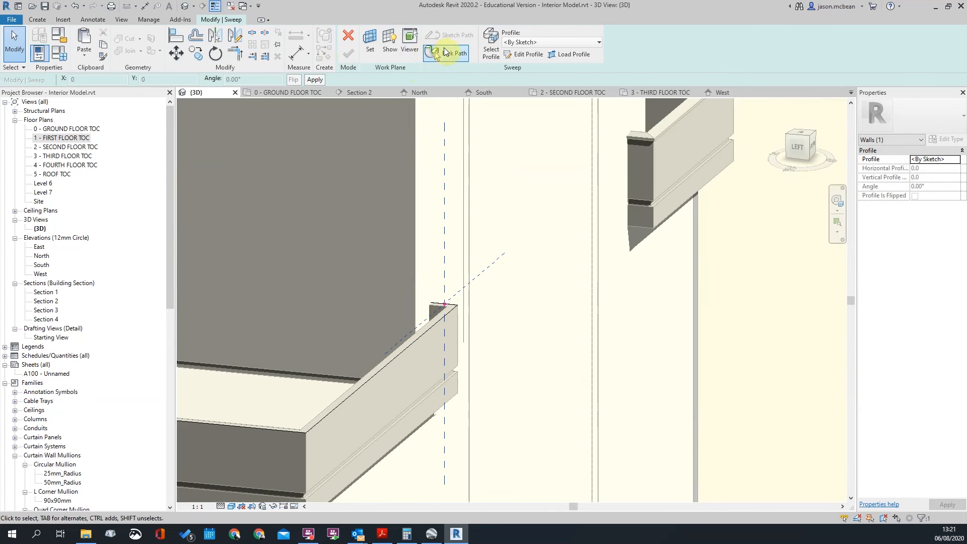
left_click(445, 52)
scroll(445, 308, "up", 2)
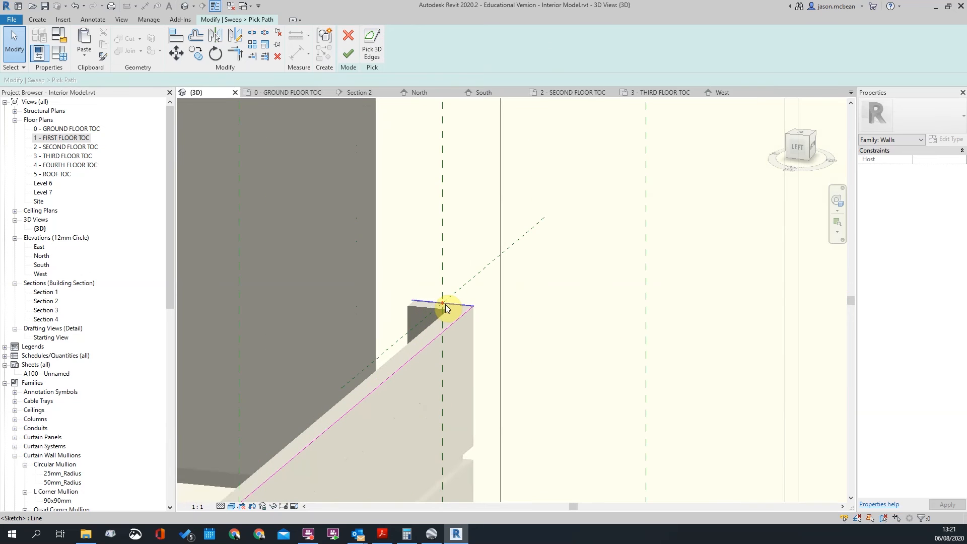
left_click(443, 305)
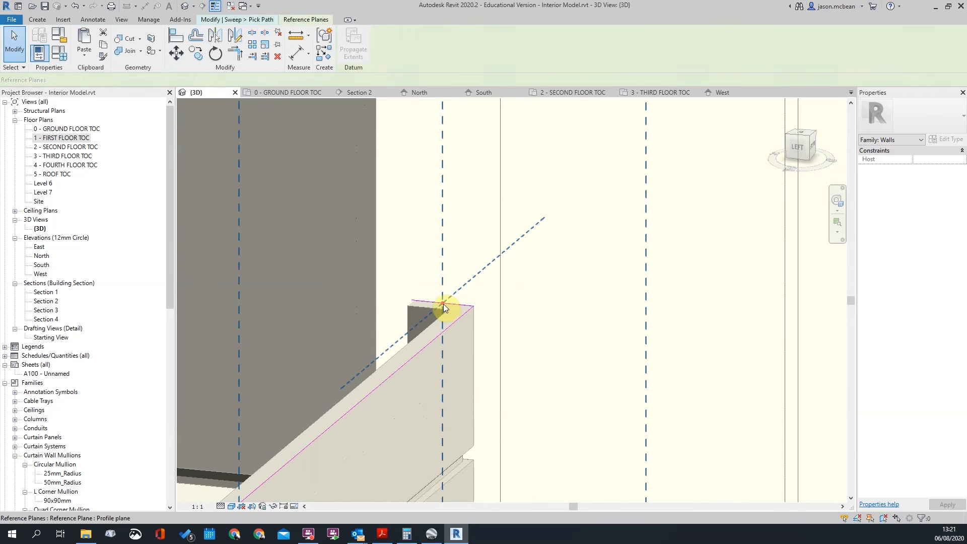
scroll(461, 358, "down", 4)
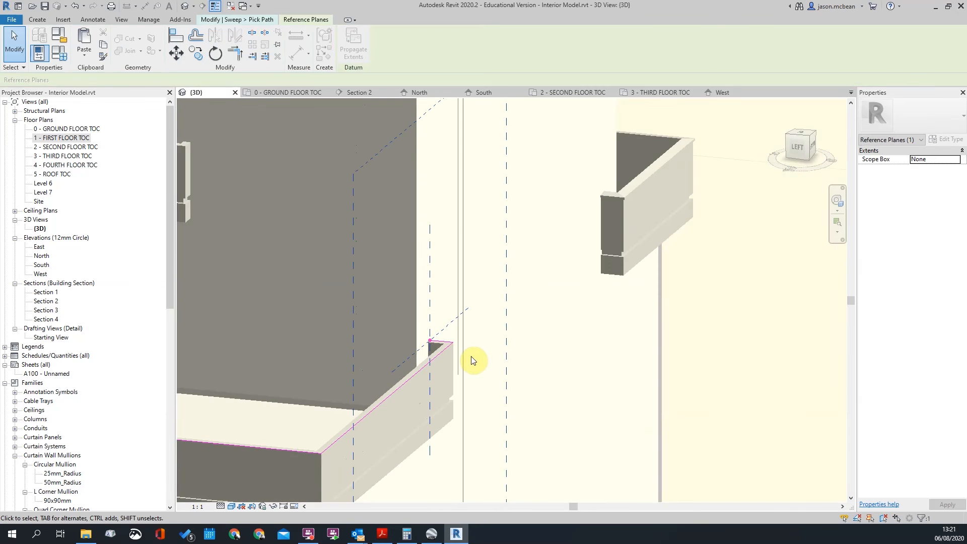
middle_click_drag(473, 361, 424, 397, "shift")
scroll(528, 380, "down", 2)
scroll(518, 375, "down", 3)
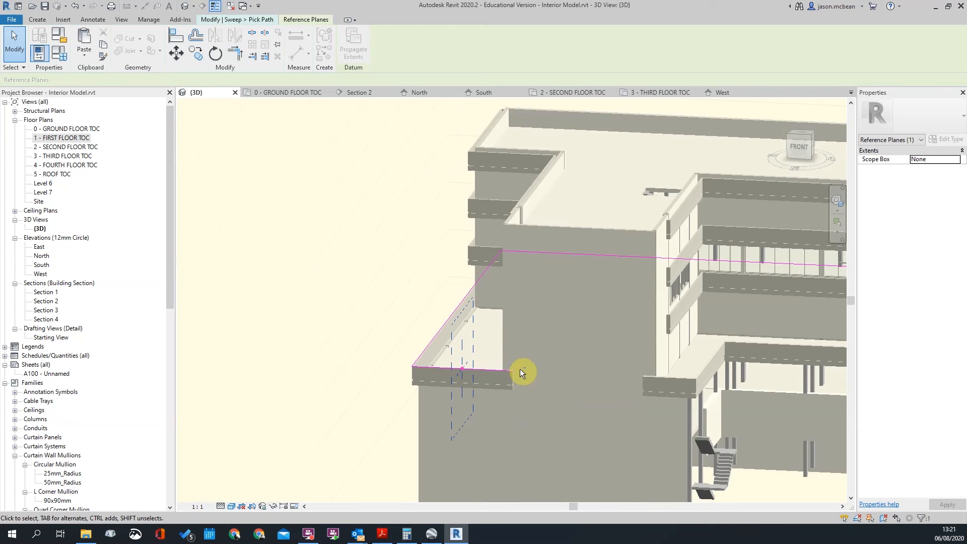
middle_click_drag(520, 370, 368, 244, "shift")
key("Escape")
scroll(473, 335, "up", 4)
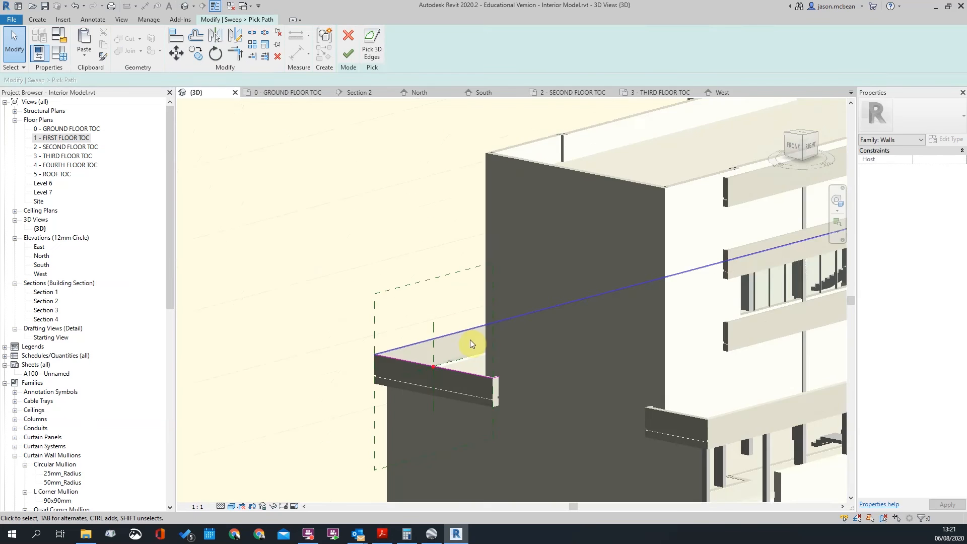
Finish the sweep path and keep the sketched profile option for the profile
left_click(347, 57)
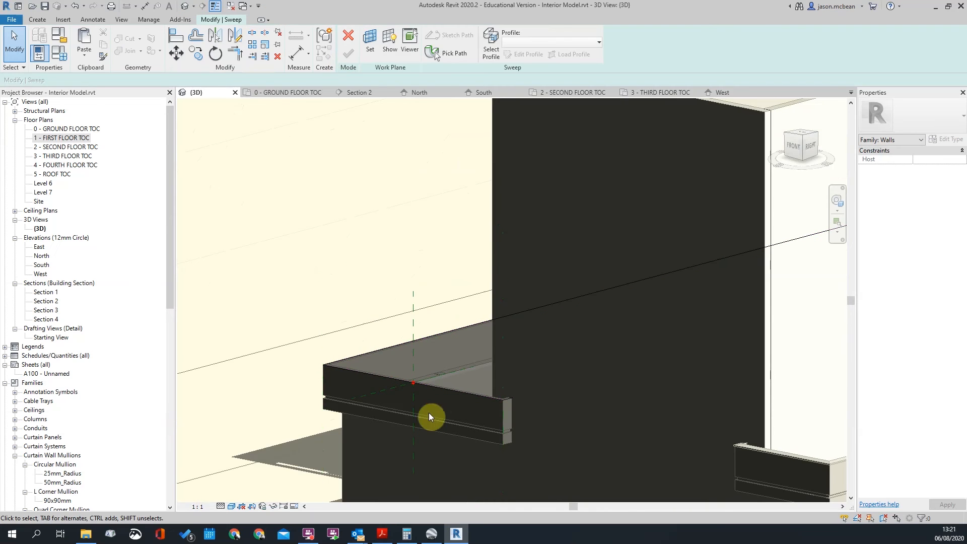
left_click(553, 42)
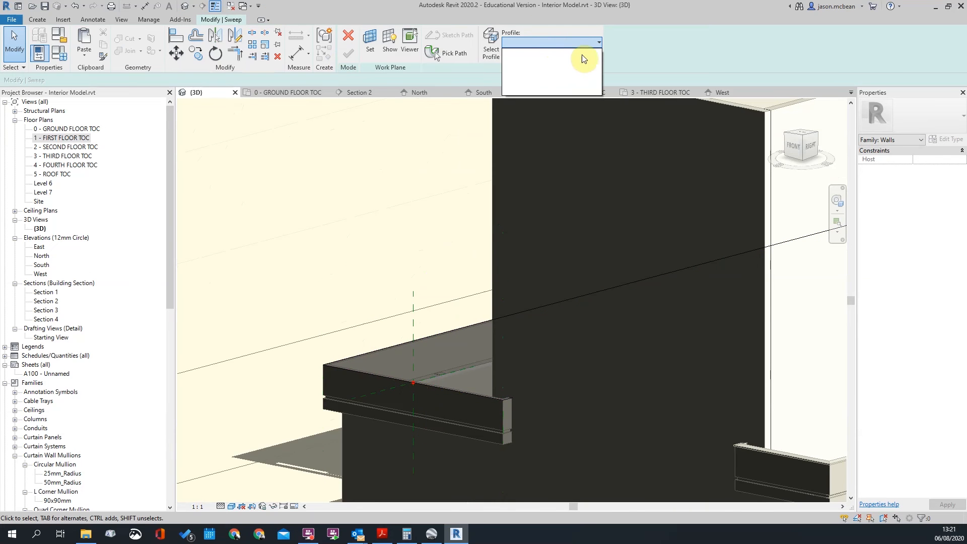
left_click(599, 45)
left_click(597, 44)
left_click(596, 45)
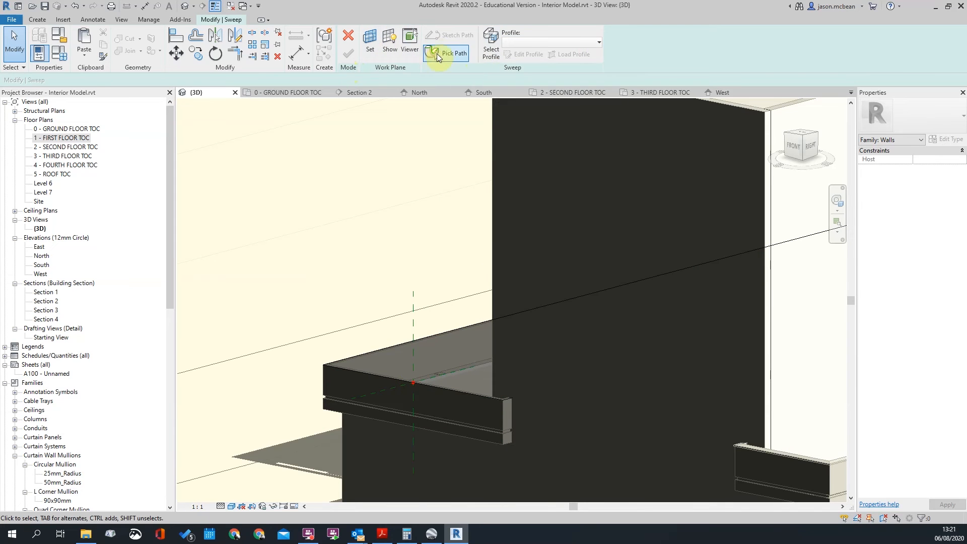
scroll(447, 299, "down", 5)
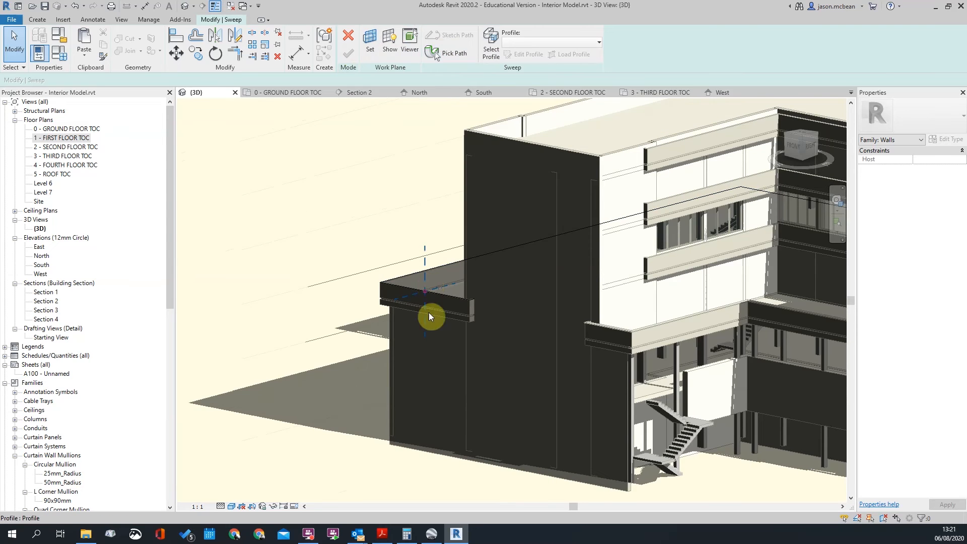
left_click(493, 45)
left_click(557, 41)
left_click(560, 34)
Sketch a closed four-line profile loop at the path point and finish the profile
left_click(529, 55)
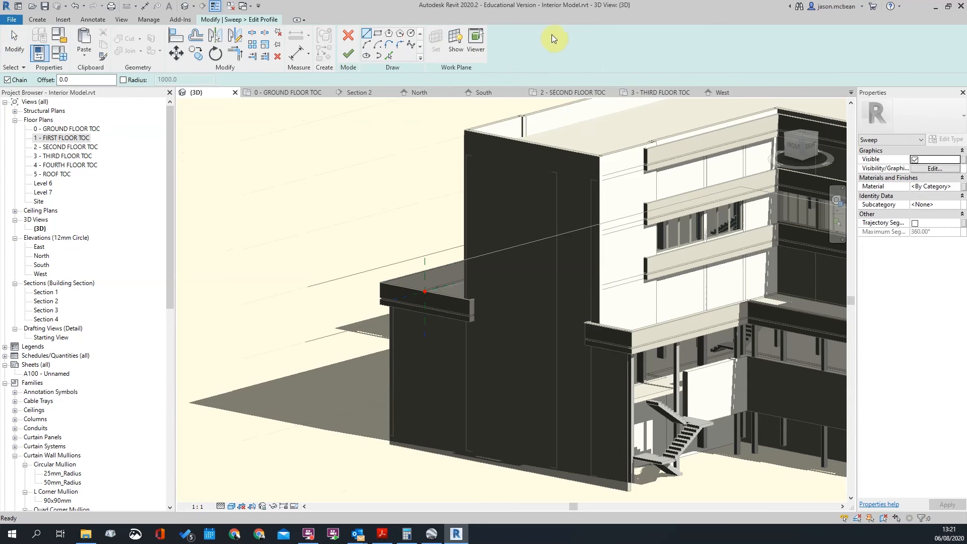
scroll(424, 292, "up", 5)
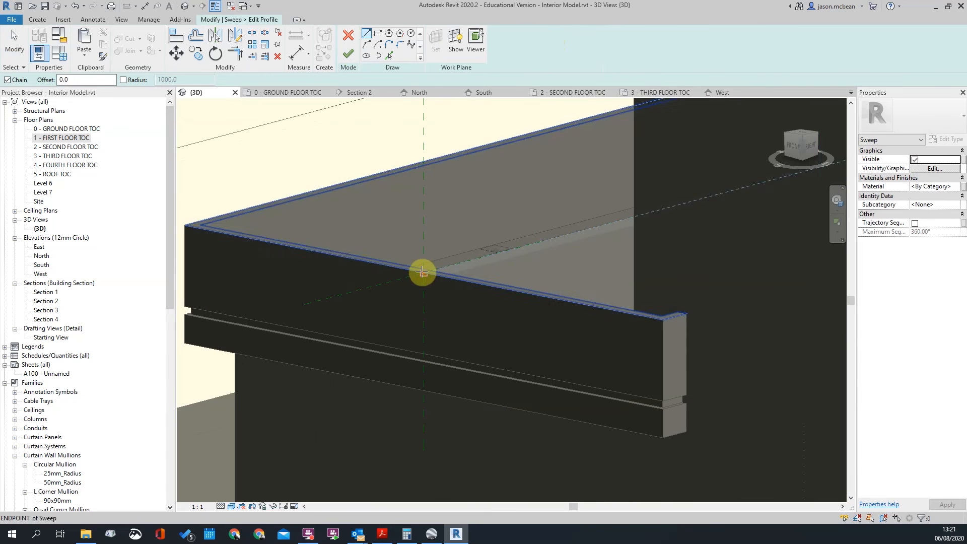
scroll(427, 269, "up", 6)
left_click(398, 294)
left_click(467, 277)
left_click(468, 257)
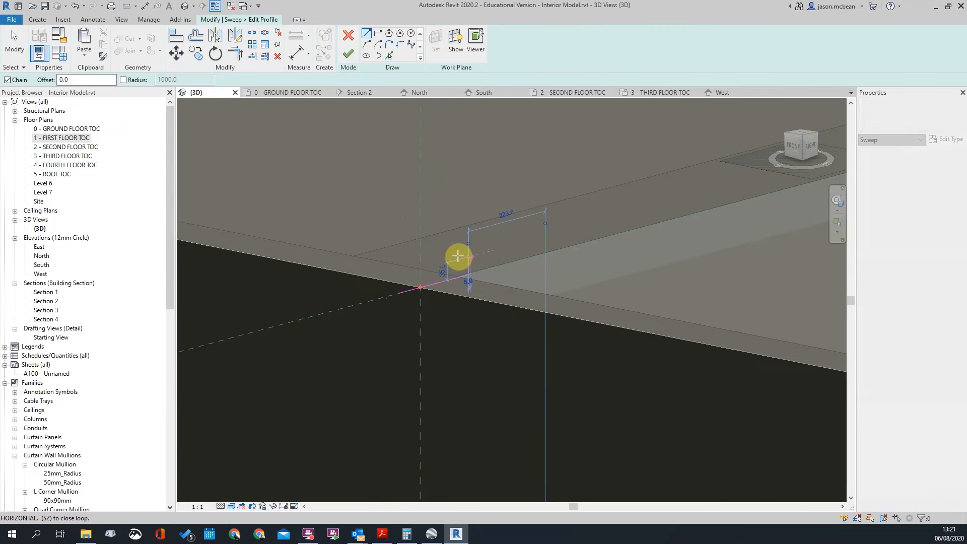
left_click(404, 272)
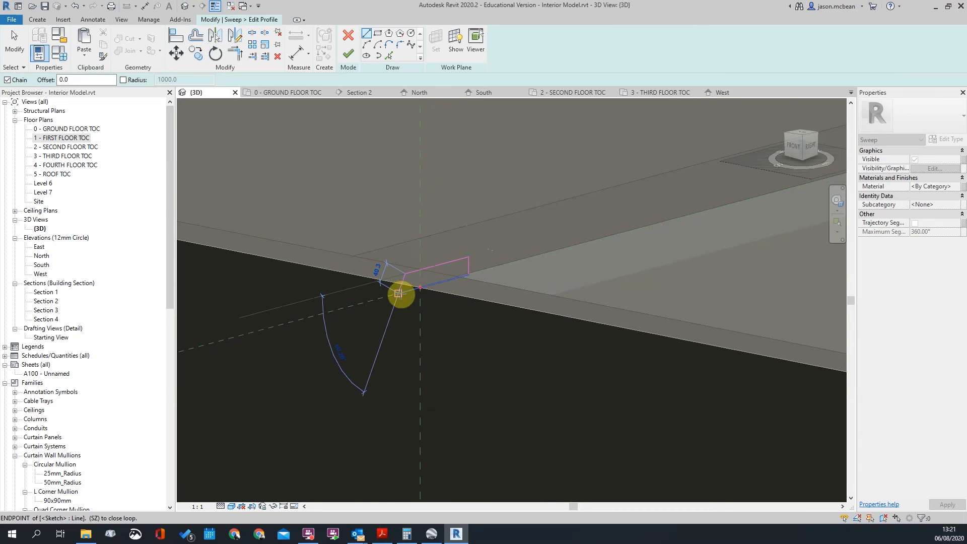
left_click(399, 292)
left_click(348, 55)
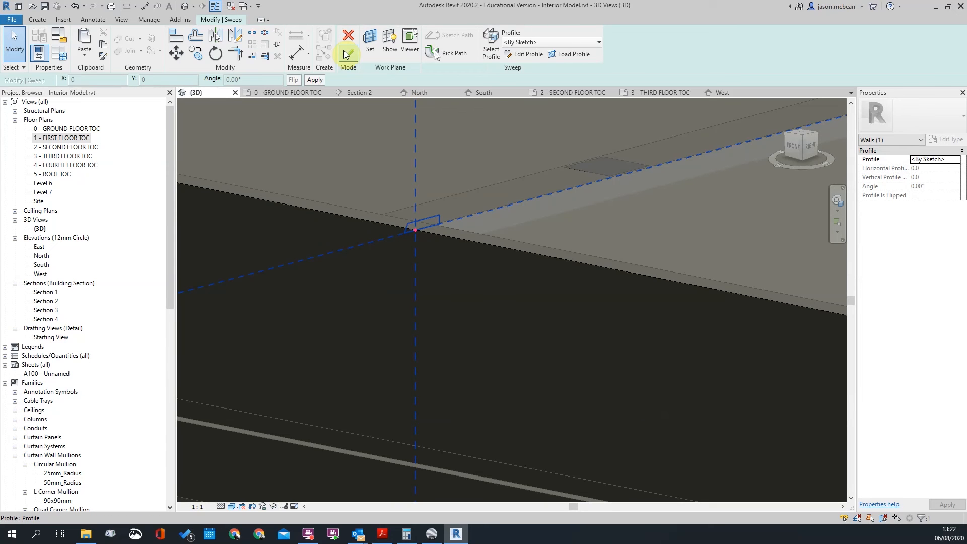
Finish the new ledge sweep and pan the view to the left
left_click(347, 55)
scroll(410, 285, "down", 5)
left_click(411, 284)
scroll(534, 305, "down", 3)
middle_click_drag(533, 305, 136, 337)
scroll(289, 286, "down", 2)
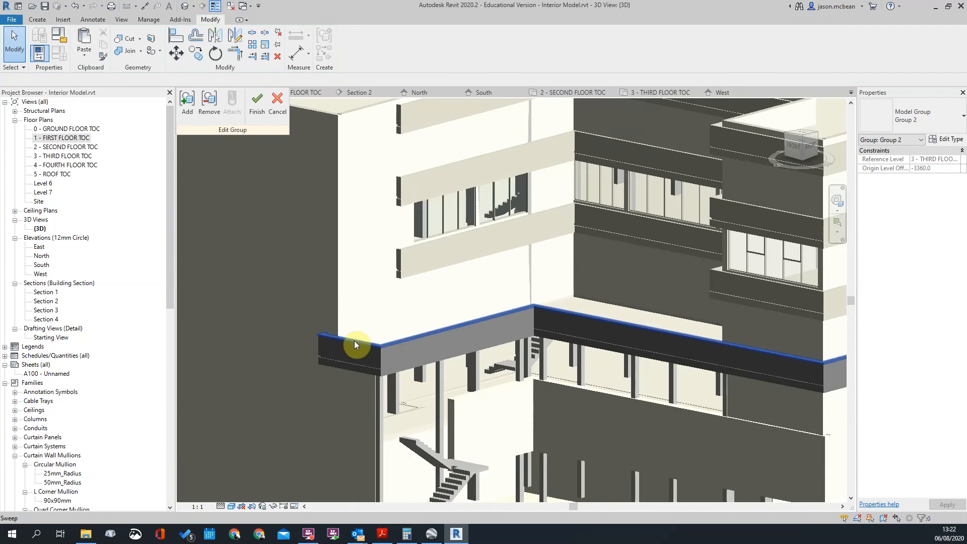
scroll(355, 342, "up", 2)
Open the balcony rail sweep and copy its profile elements to the clipboard
left_click(391, 350)
left_click(348, 46)
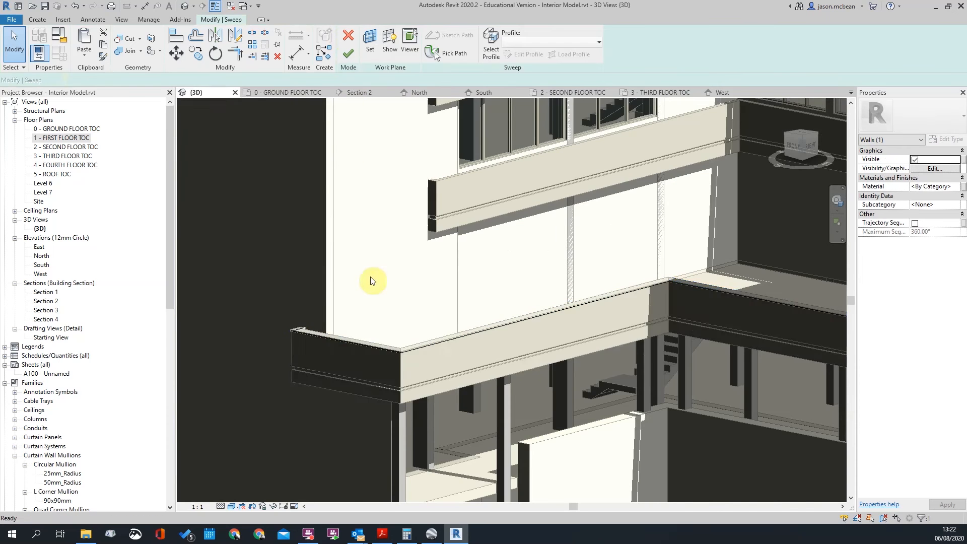
scroll(371, 274, "down", 5)
left_click(431, 58)
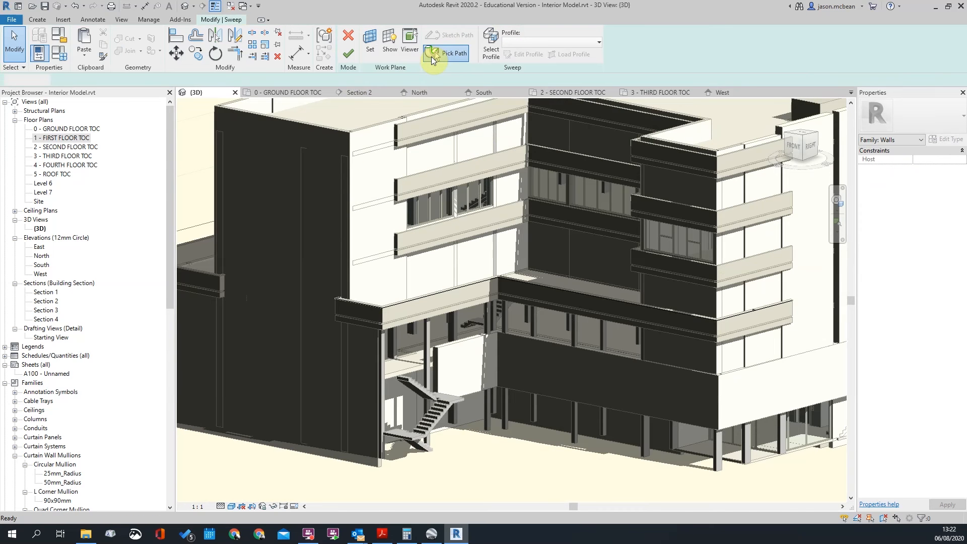
left_click(356, 36)
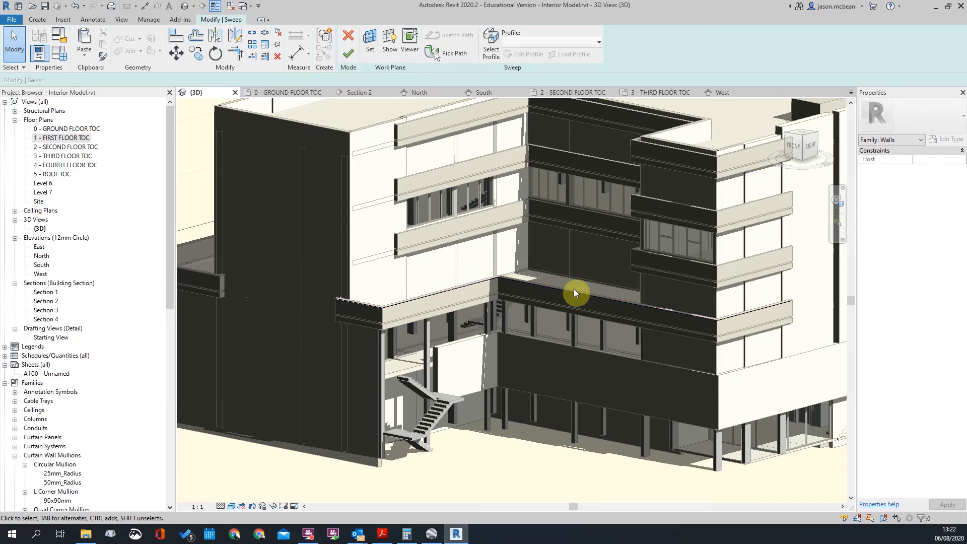
left_click(501, 39)
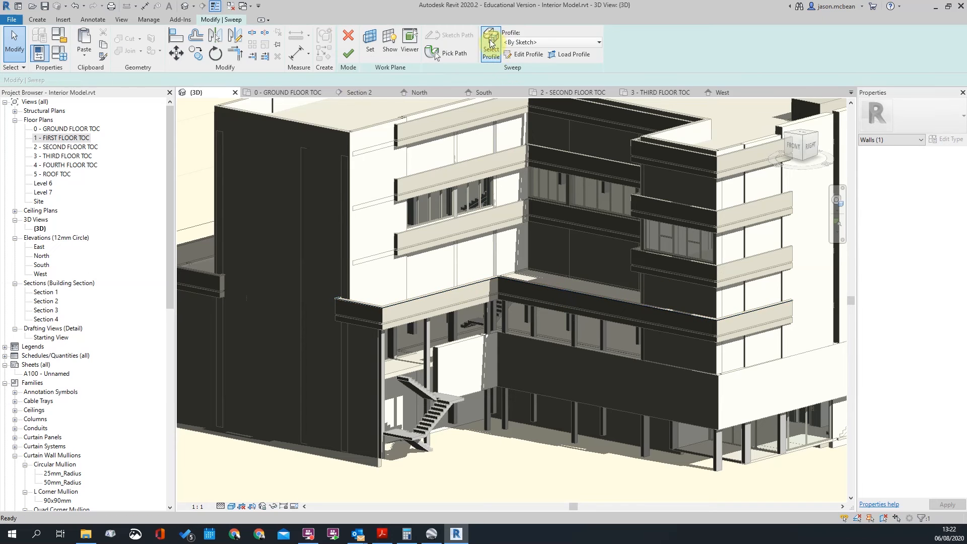
scroll(787, 319, "up", 5)
left_click_drag(605, 227, 727, 318)
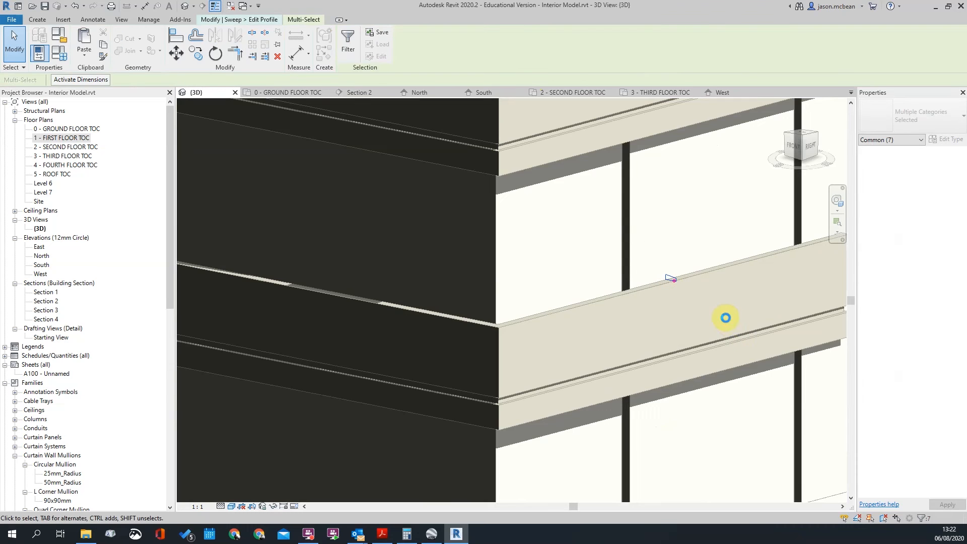
key("ctrl+c")
Paste the copied profile lines and finish the rail sweep edits
left_click(650, 254)
scroll(670, 277, "up", 3)
key("Tab")
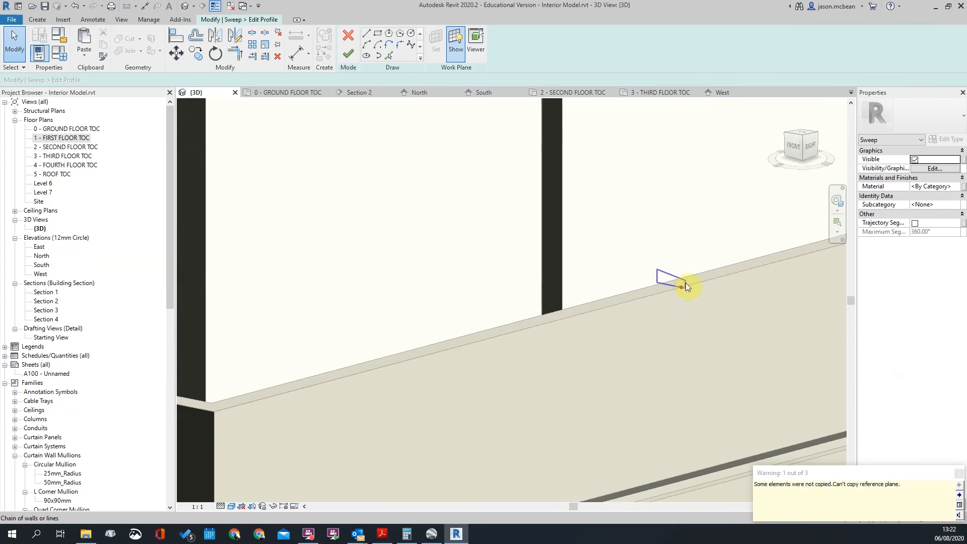
scroll(741, 283, "down", 10)
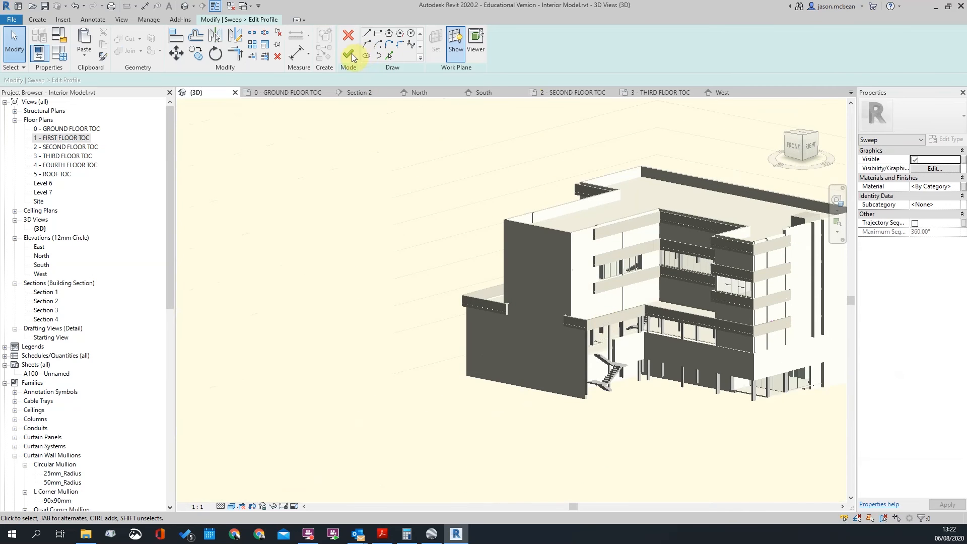
left_click(353, 53)
left_click(347, 56)
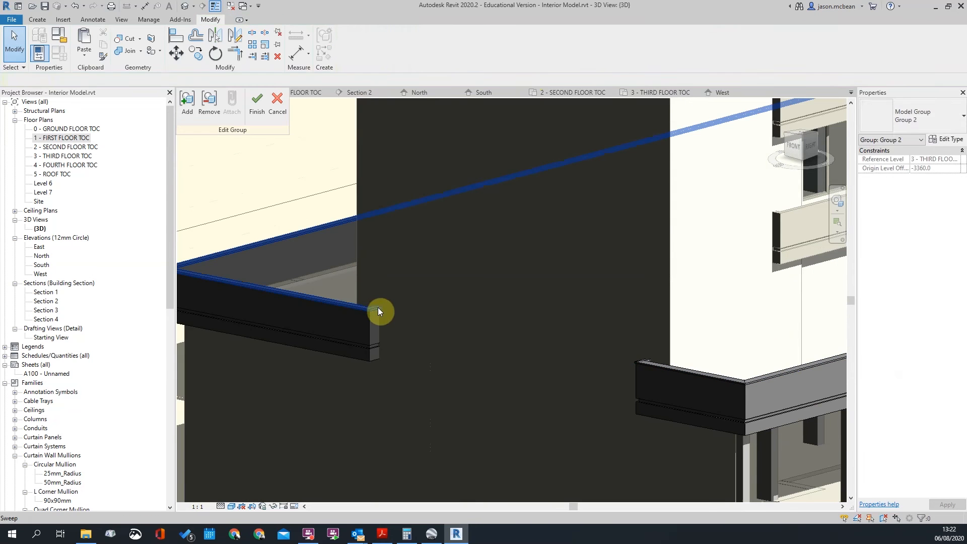
Reopen the balcony sweep for editing and switch to its profile
left_click(378, 307)
left_click(351, 46)
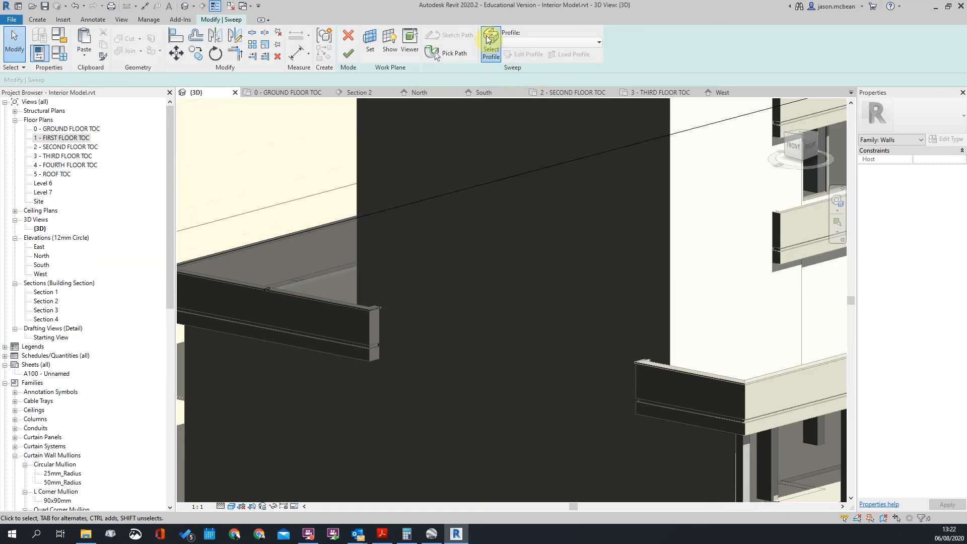
left_click(489, 41)
Edit the profile, paste the copied profile at the profile point, and select its lines
left_click(528, 55)
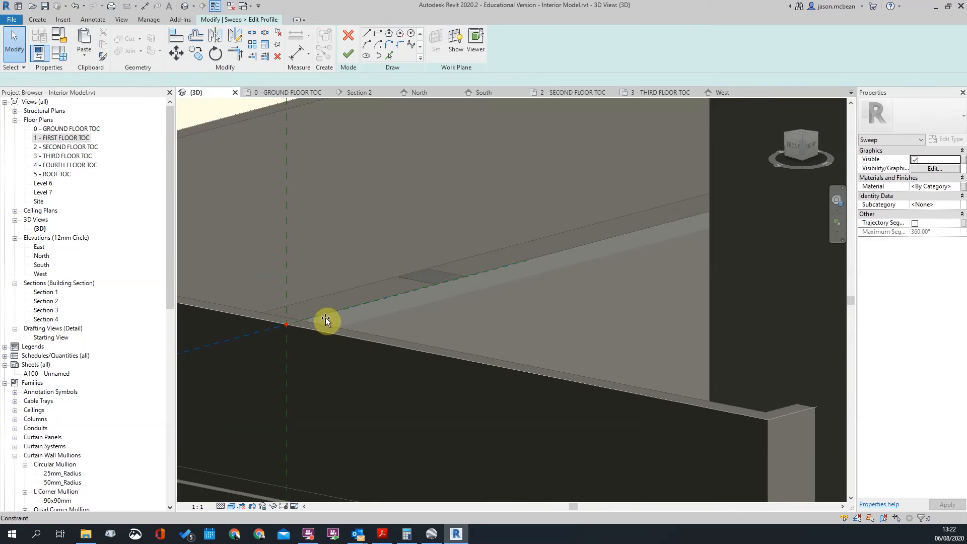
scroll(323, 290, "down", 3)
scroll(335, 280, "up", 1)
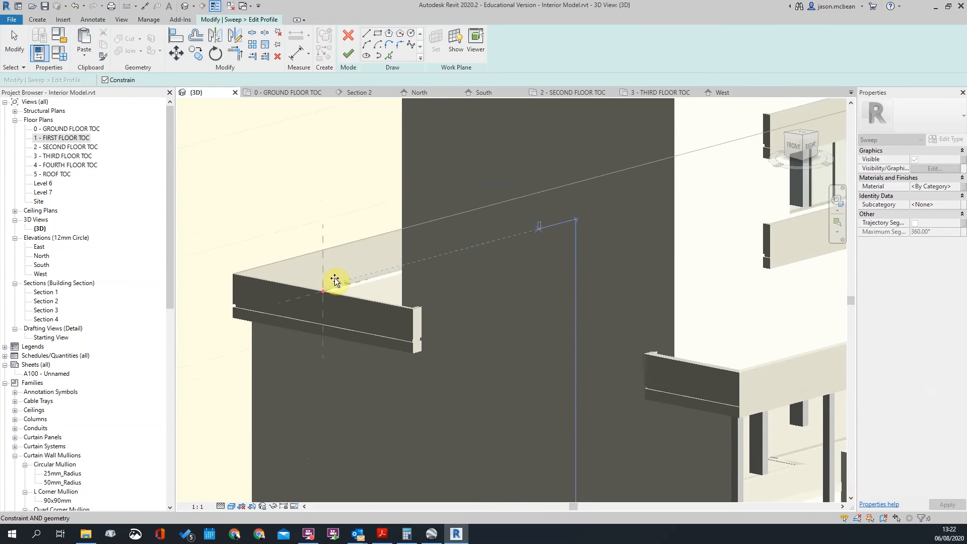
left_click(335, 279)
scroll(522, 246, "up", 6)
scroll(521, 244, "up", 3)
left_click_drag(477, 177, 544, 313)
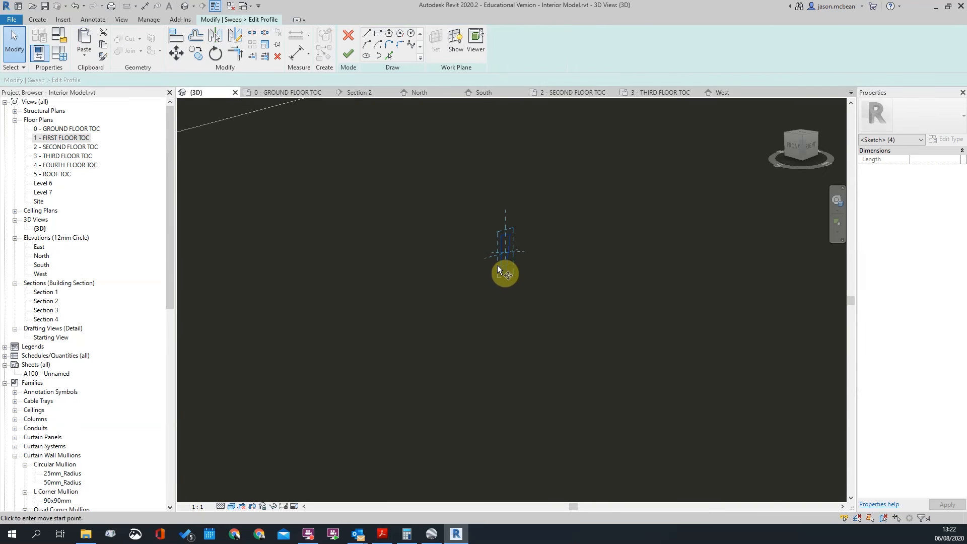
Move the pasted profile with MV onto the parapet reference corner
key("m")
key("v")
left_click(501, 273)
scroll(597, 244, "down", 6)
scroll(340, 330, "up", 7)
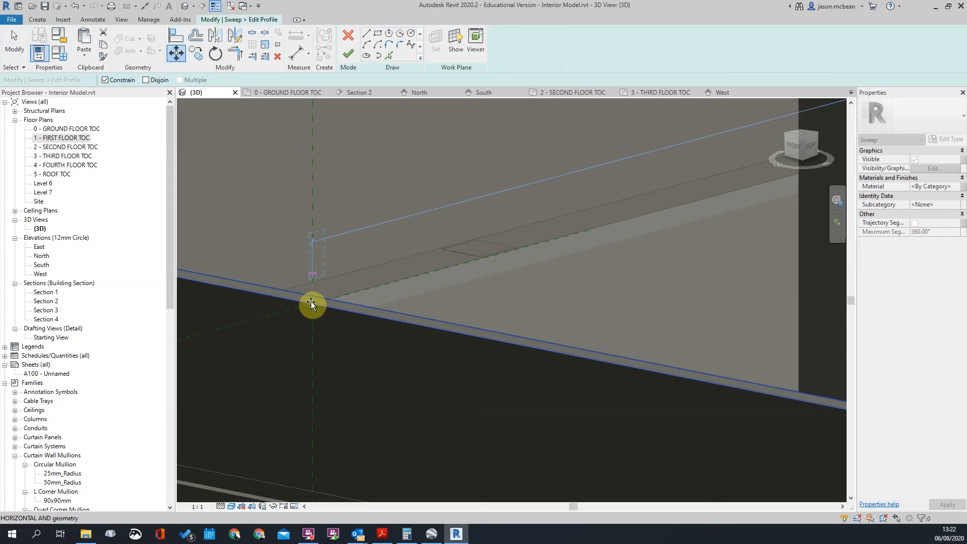
left_click(311, 303)
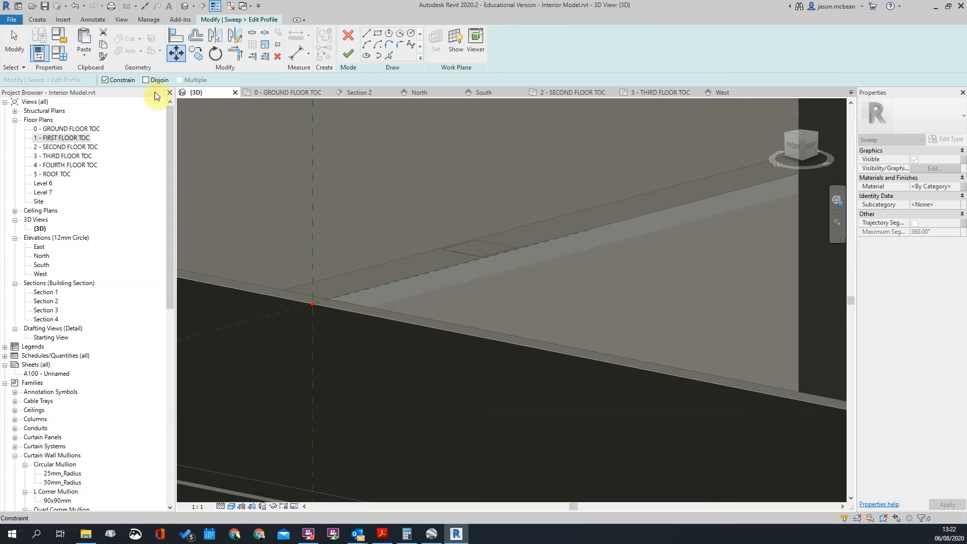
left_click(313, 304)
scroll(338, 299, "up", 3)
Rotate the profile 90° about its bottom corner
left_click(215, 53)
left_click_drag(294, 277, 288, 316)
left_click(296, 285)
left_click(286, 198)
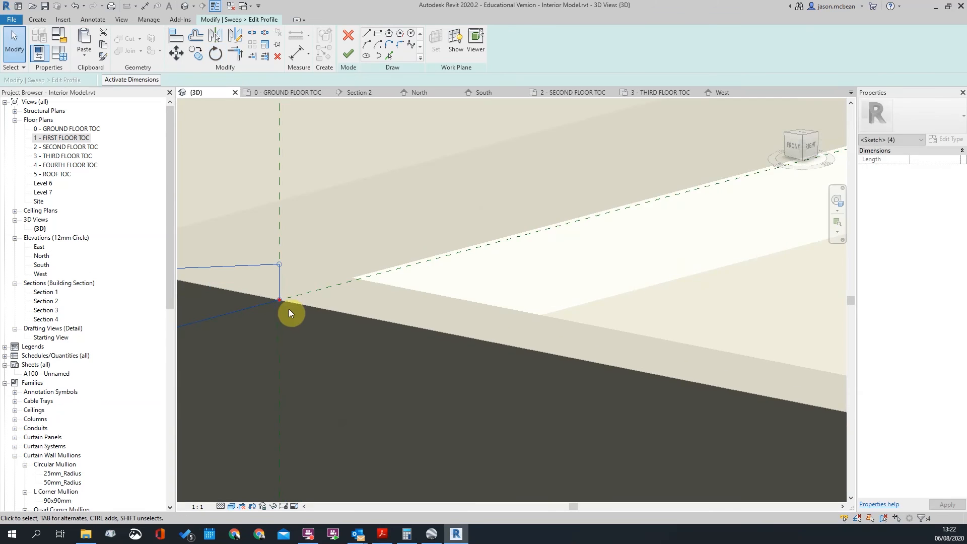
Move the profile 25 from its corner
key("m")
key("v")
left_click(280, 308)
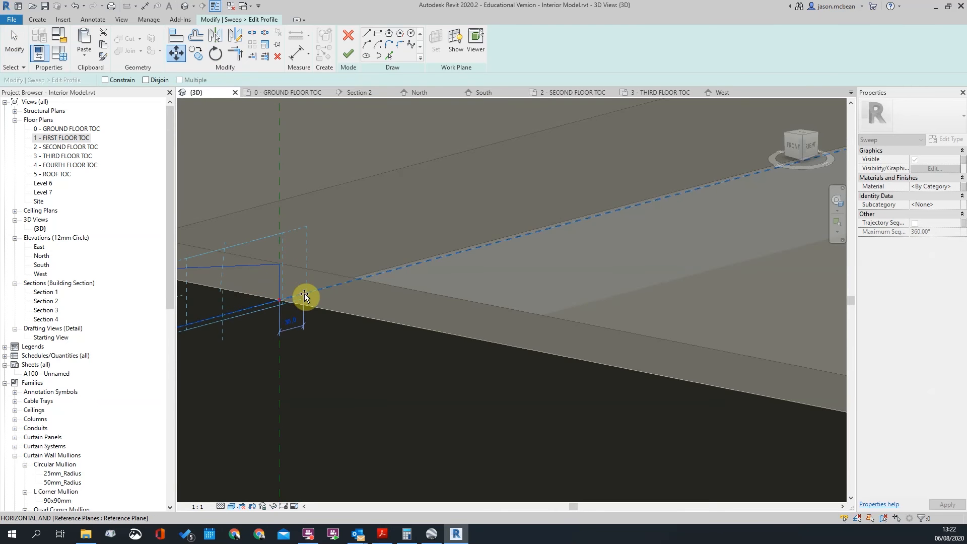
type("25")
key("Return")
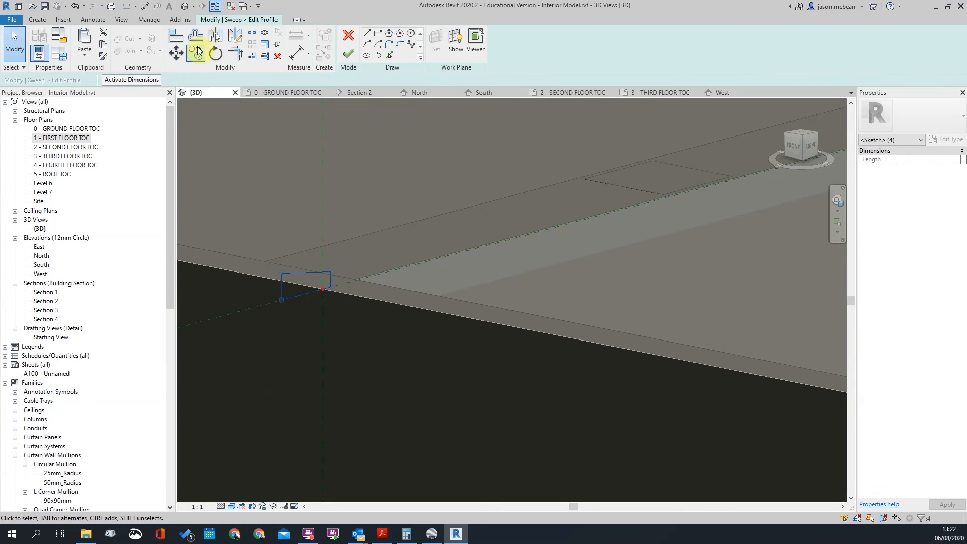
Mirror the profile across the vertical reference plane without keeping a copy
left_click(215, 38)
left_click(104, 81)
left_click(325, 329)
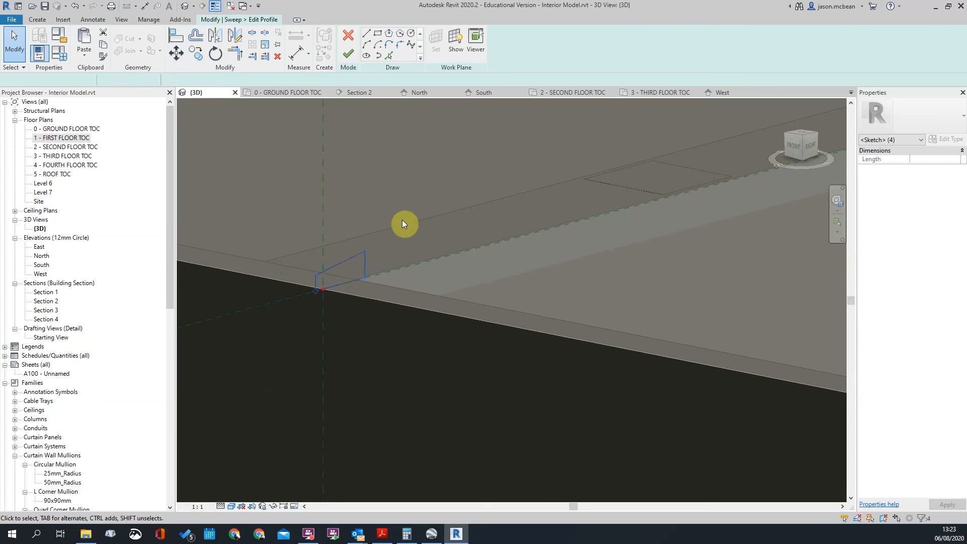
Copy the profile lines to the clipboard, then finish the profile and the sweep
left_click_drag(249, 173, 412, 331)
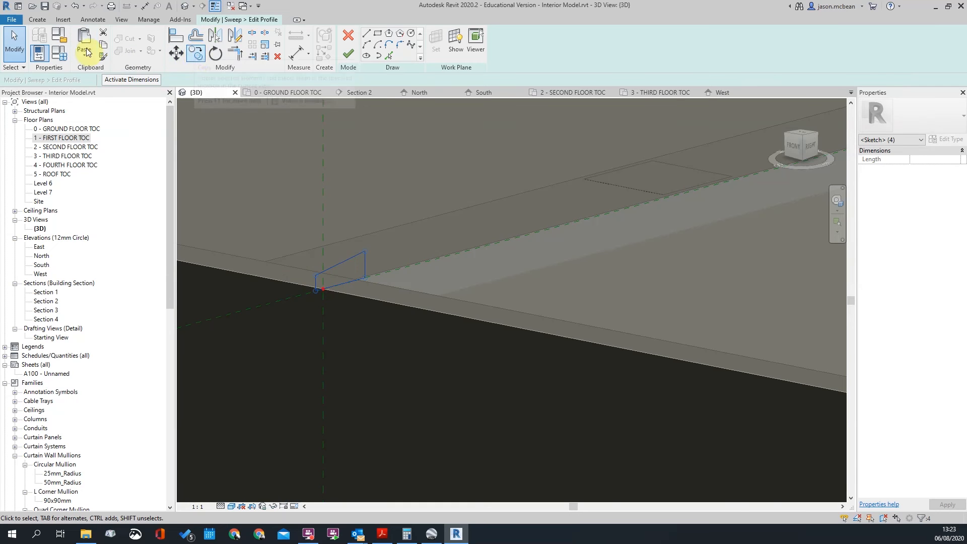
left_click(103, 45)
left_click(278, 228)
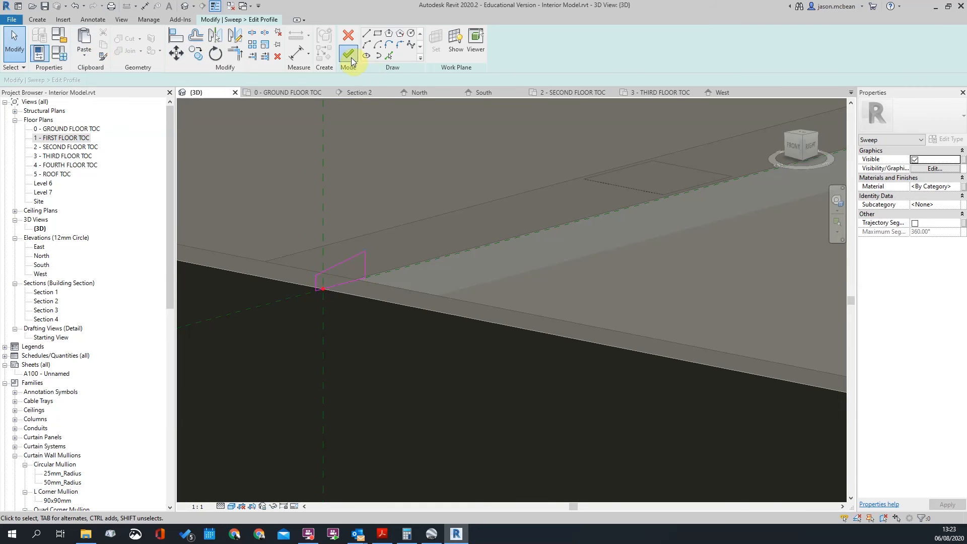
left_click(351, 60)
left_click(350, 60)
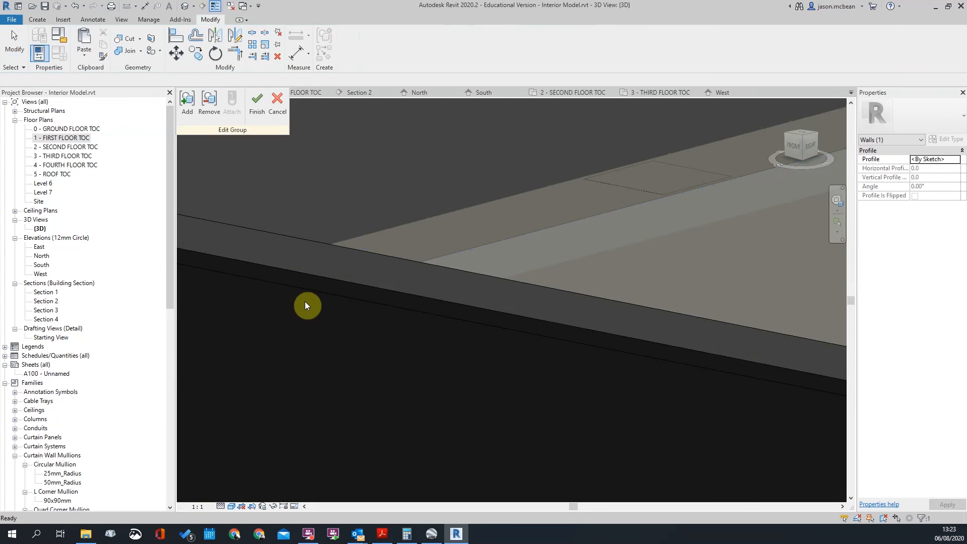
Finish the model group, select the parapet and ledge sweeps, and finish the in-place model
scroll(470, 348, "down", 5)
left_click(258, 107)
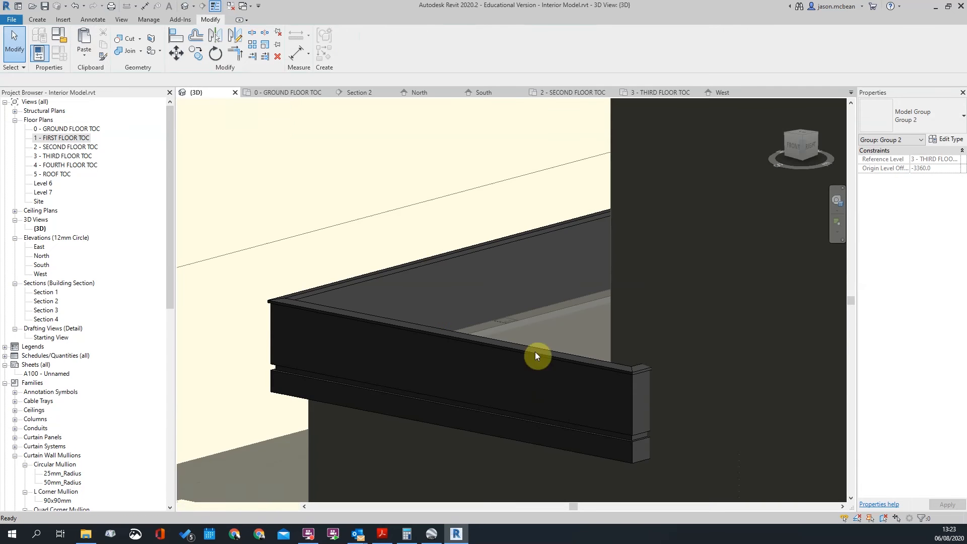
scroll(422, 284, "down", 5)
scroll(393, 315, "up", 5)
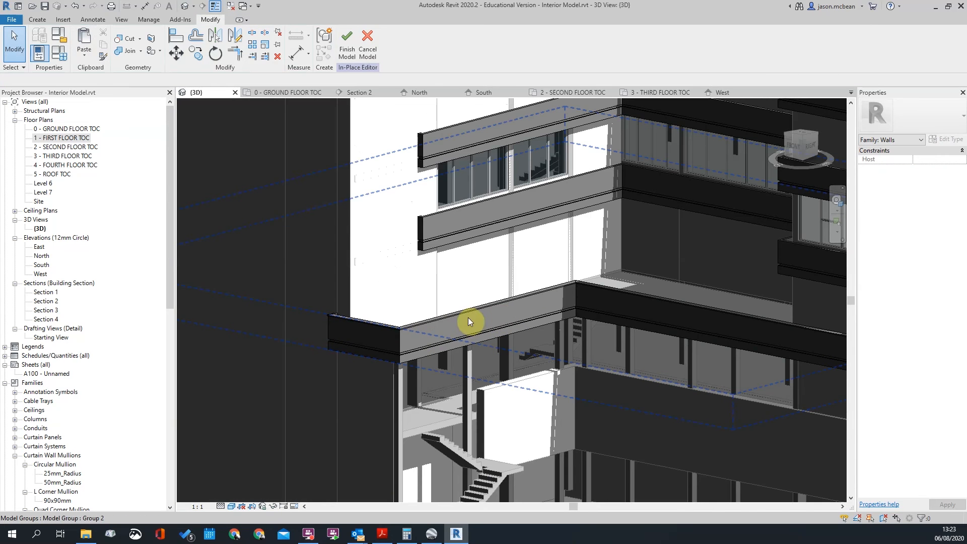
left_click(464, 314)
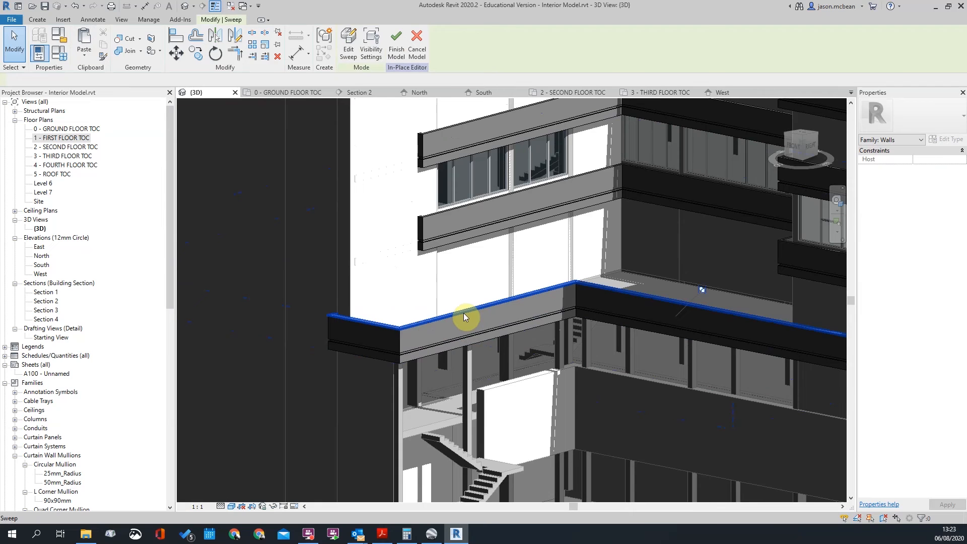
scroll(464, 313, "down", 5)
scroll(367, 283, "up", 5)
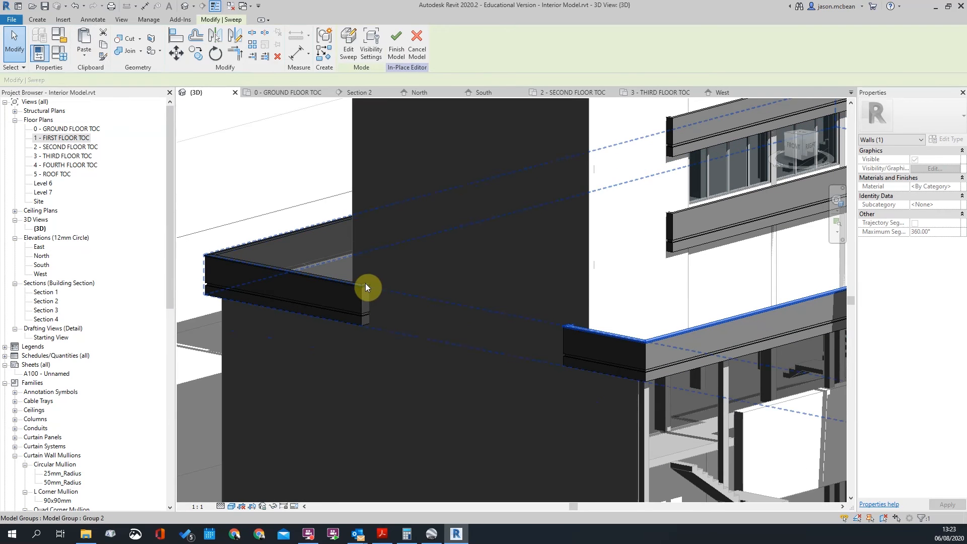
left_click(367, 286, "ctrl")
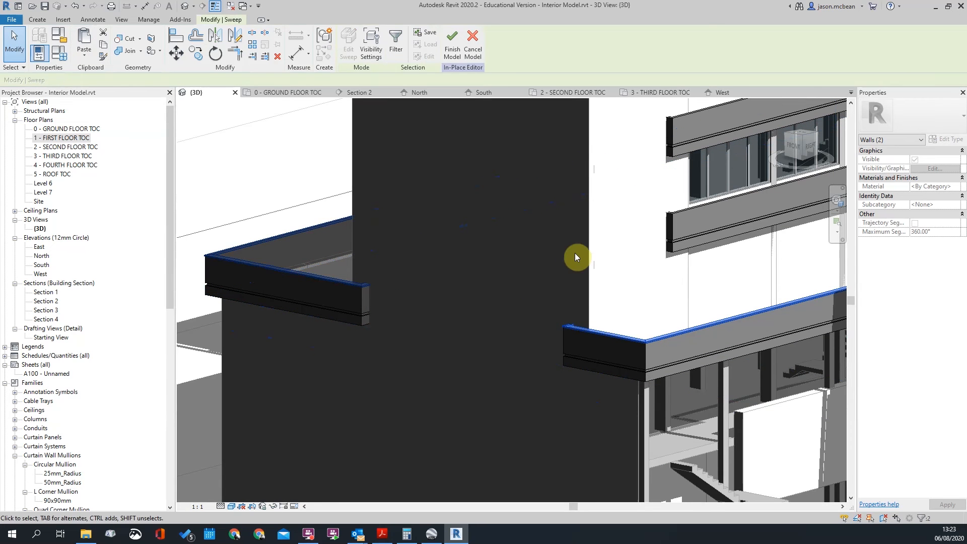
scroll(412, 256, "down", 8)
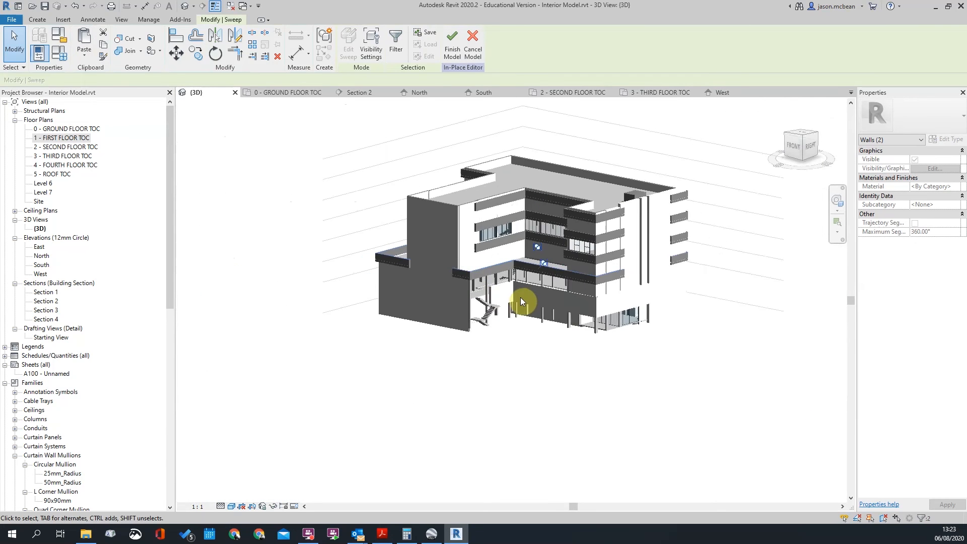
scroll(521, 297, "up", 3)
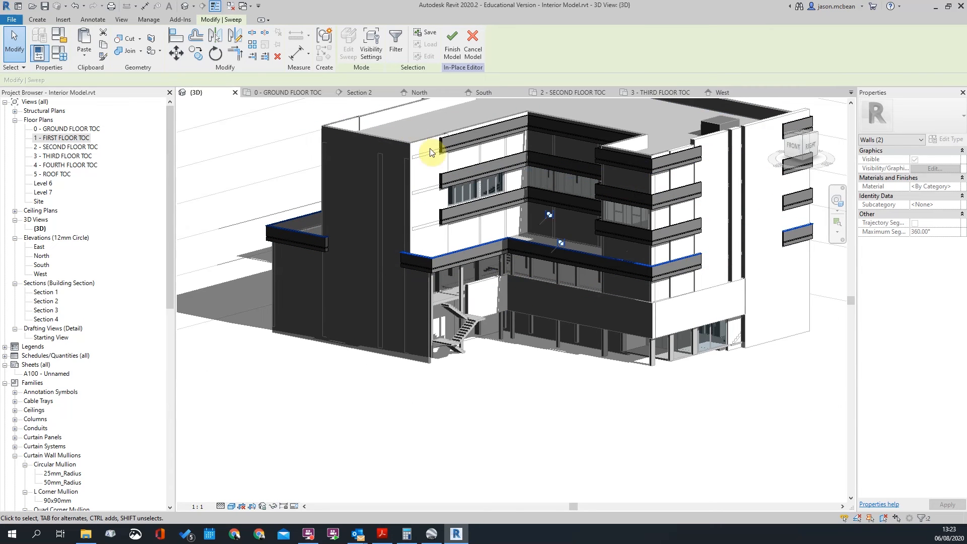
left_click(452, 46)
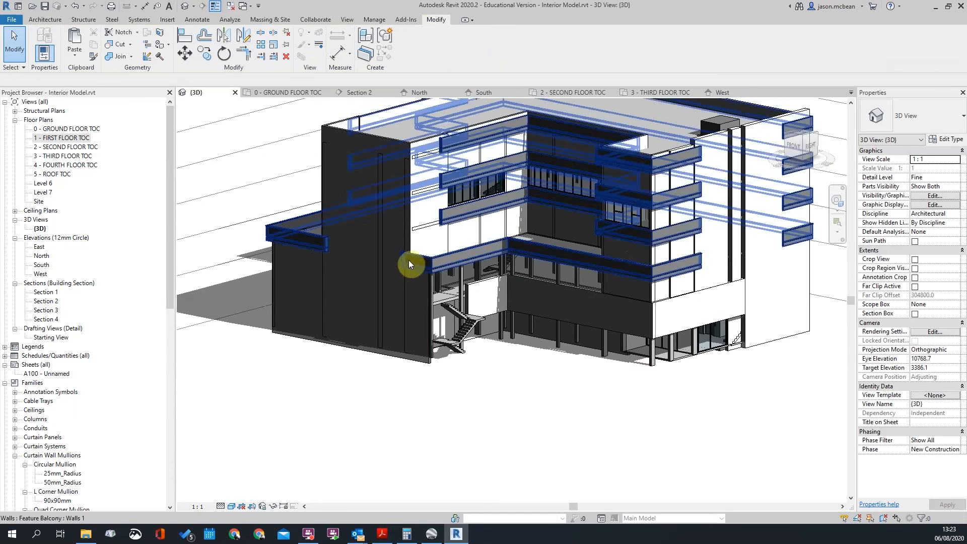
Select the corner Feature Balcony wall and open its in-place model
scroll(408, 267, "up", 5)
left_click(452, 263)
key("Escape")
scroll(450, 261, "down", 4)
scroll(618, 252, "up", 4)
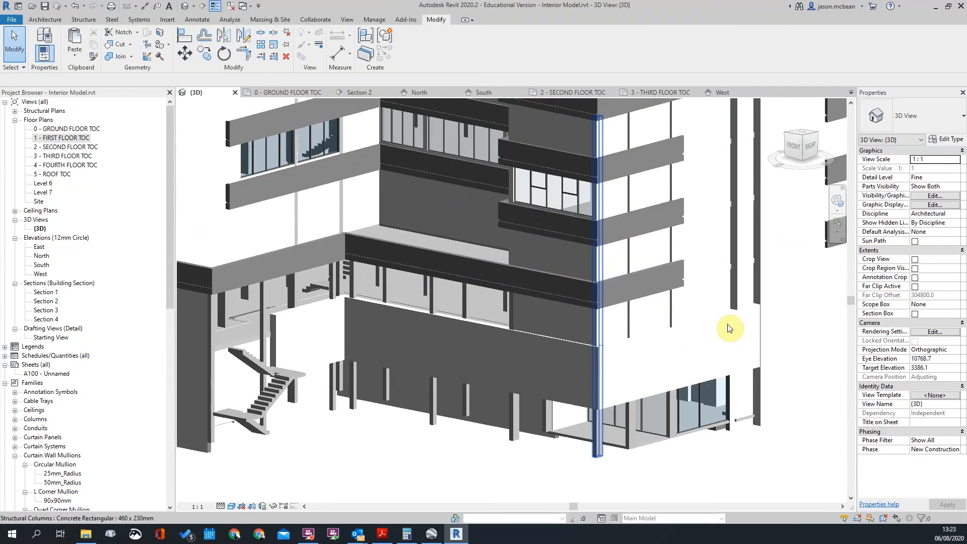
scroll(638, 234, "up", 5)
left_click(682, 206)
left_click(691, 222)
double_click(628, 209)
Edit Model Group 1 and paste the copied elements Aligned to Same Place
left_click(622, 211)
left_click(350, 50)
left_click(89, 59)
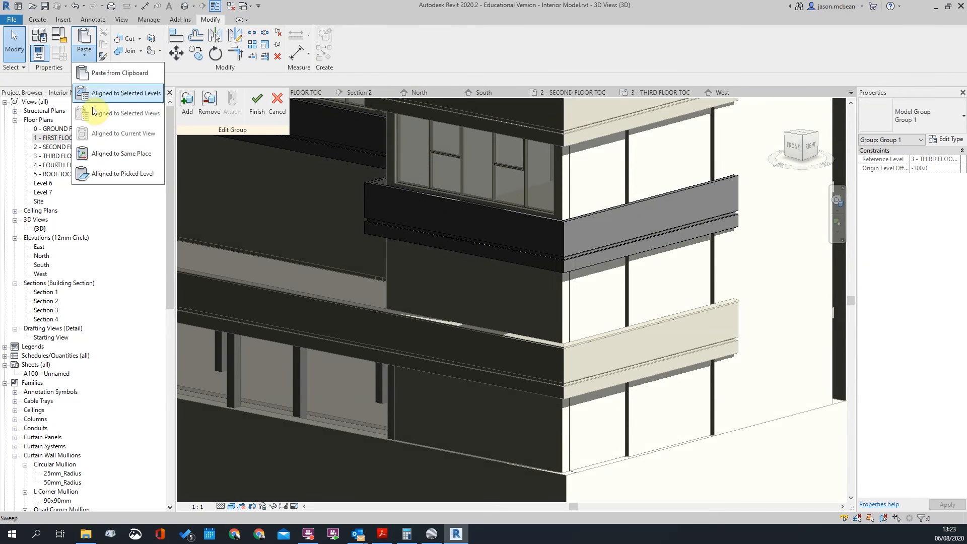
left_click(109, 158)
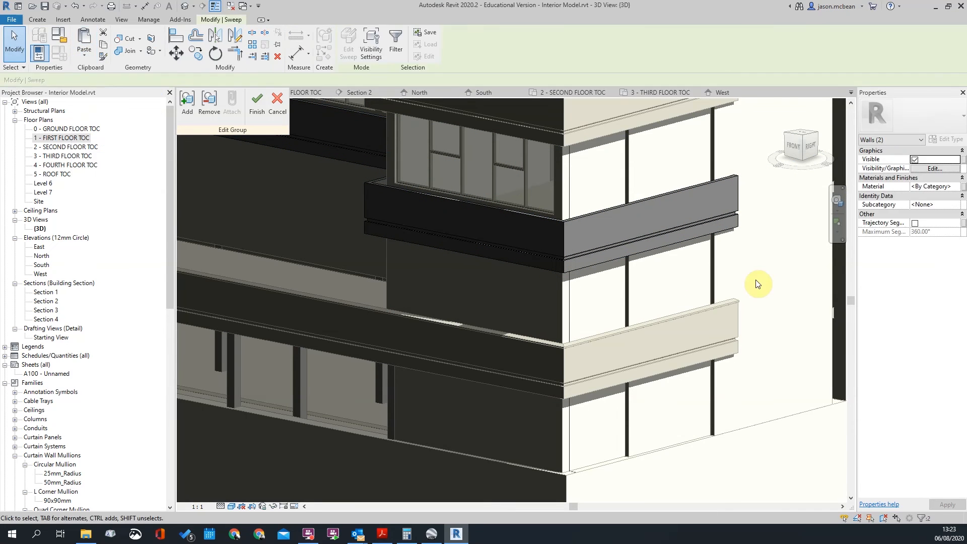
left_click(612, 288)
scroll(735, 156, "up", 2)
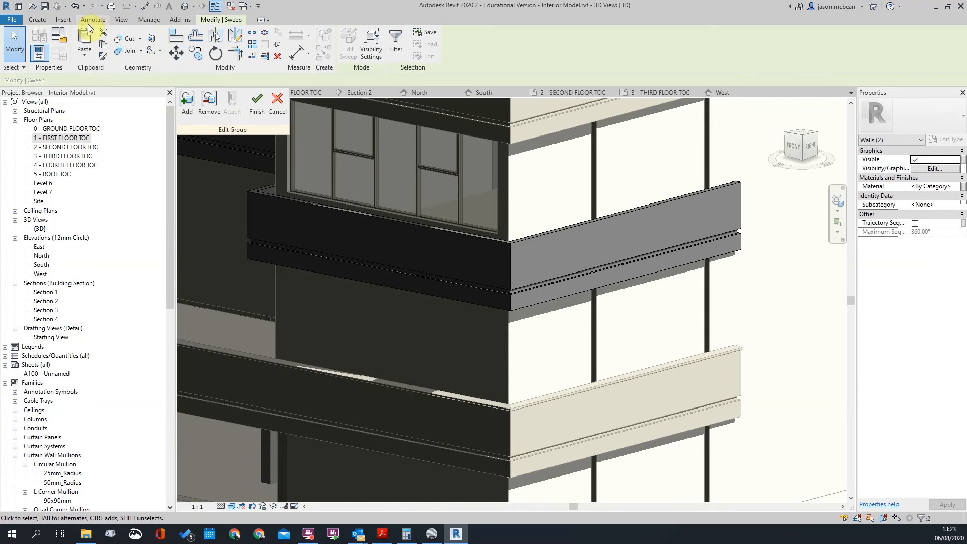
Start a new in-place sweep and pick the wall's top edge as its path
left_click(89, 22)
left_click(36, 21)
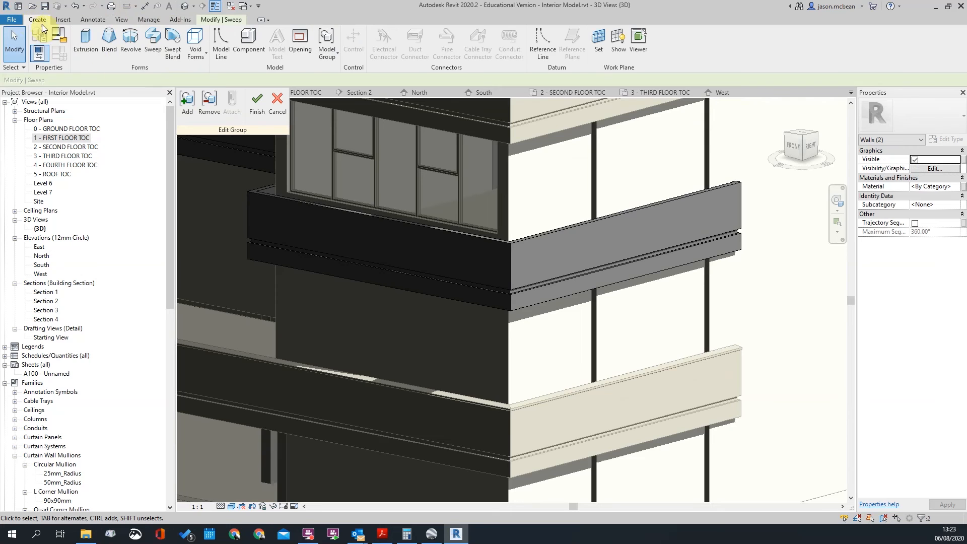
left_click(153, 43)
scroll(493, 229, "up", 4)
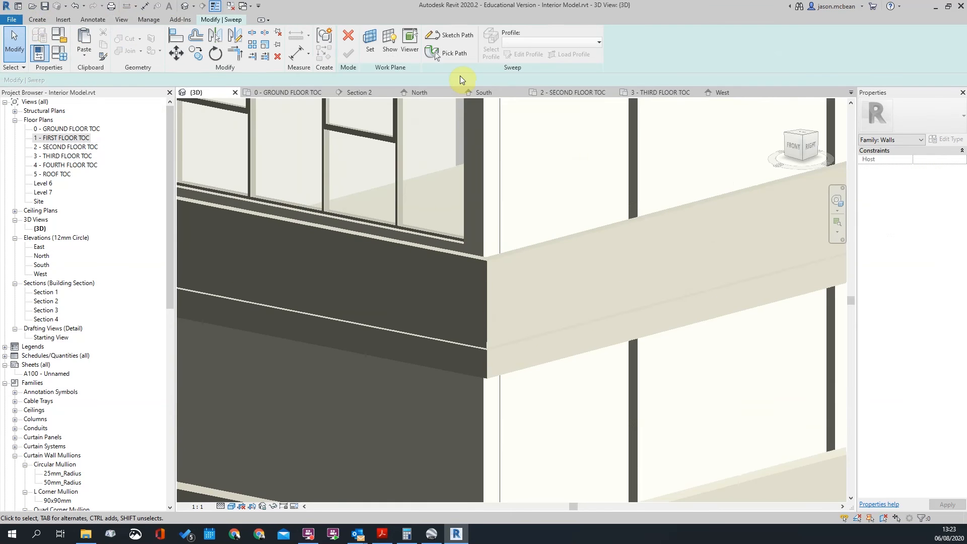
left_click(454, 53)
left_click(517, 250)
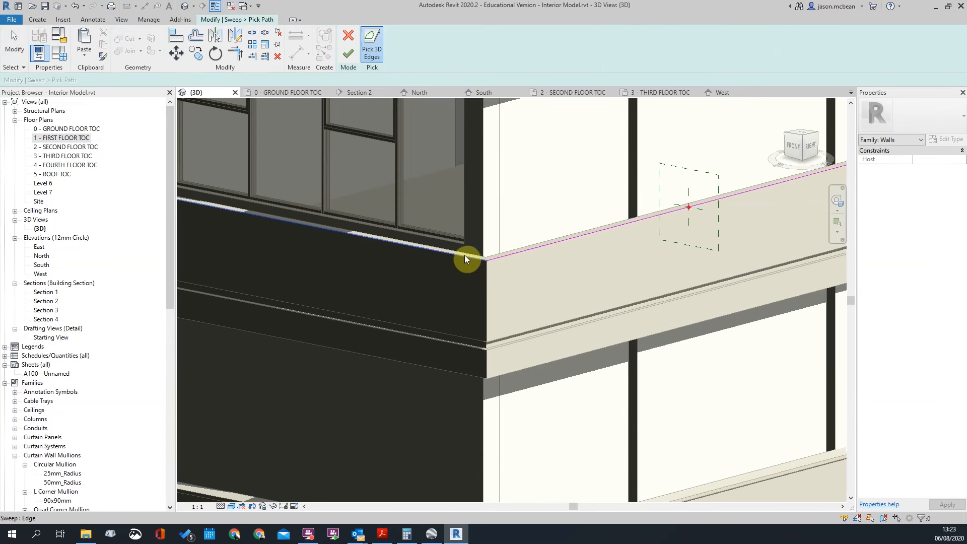
Add the parapet edge and the left ledge edge to the sweep path
scroll(466, 254, "down", 4)
scroll(559, 302, "up", 6)
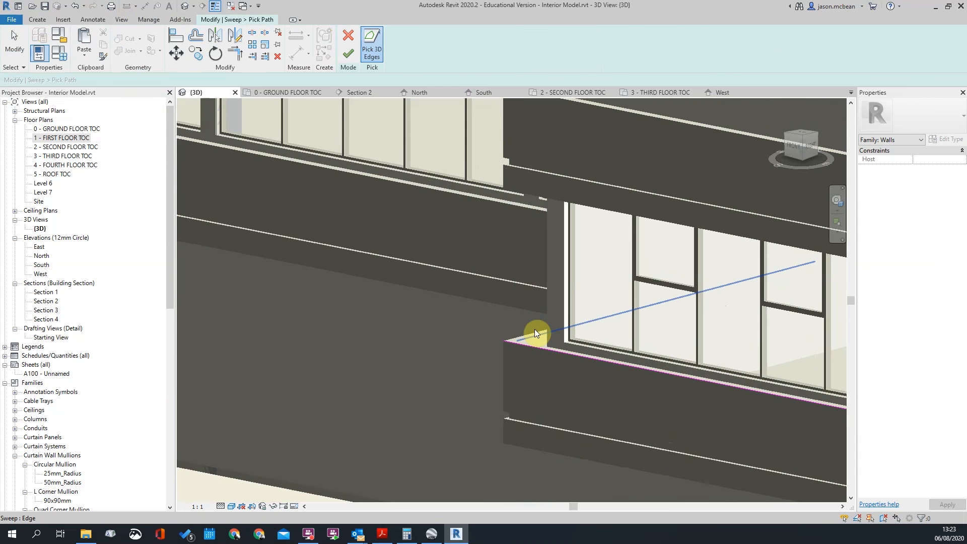
scroll(536, 330, "down", 4)
middle_click_drag(437, 355, 557, 350, "shift")
middle_click_drag(443, 146, 476, 259)
scroll(477, 261, "up", 3)
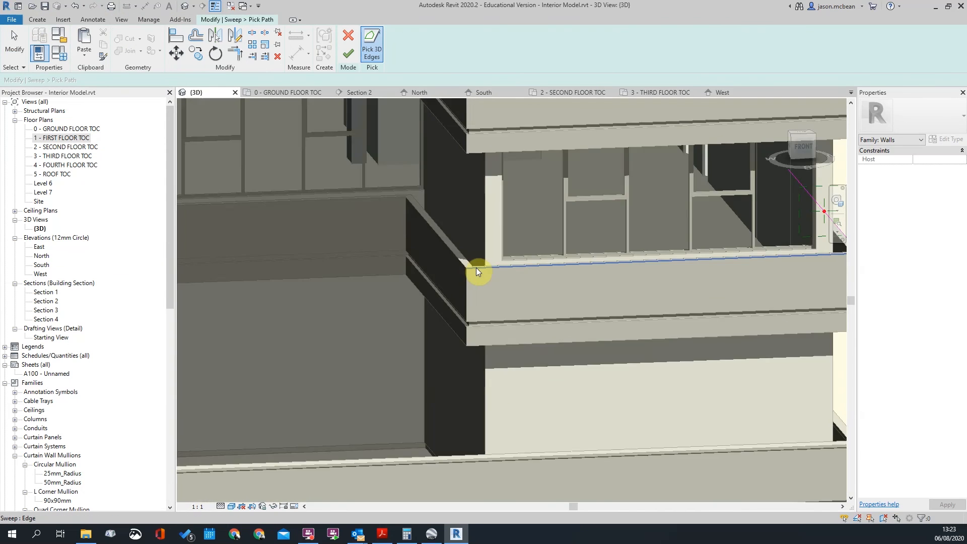
left_click(396, 198)
scroll(581, 257, "down", 5)
middle_click_drag(578, 336, 464, 312, "shift")
scroll(497, 303, "up", 5)
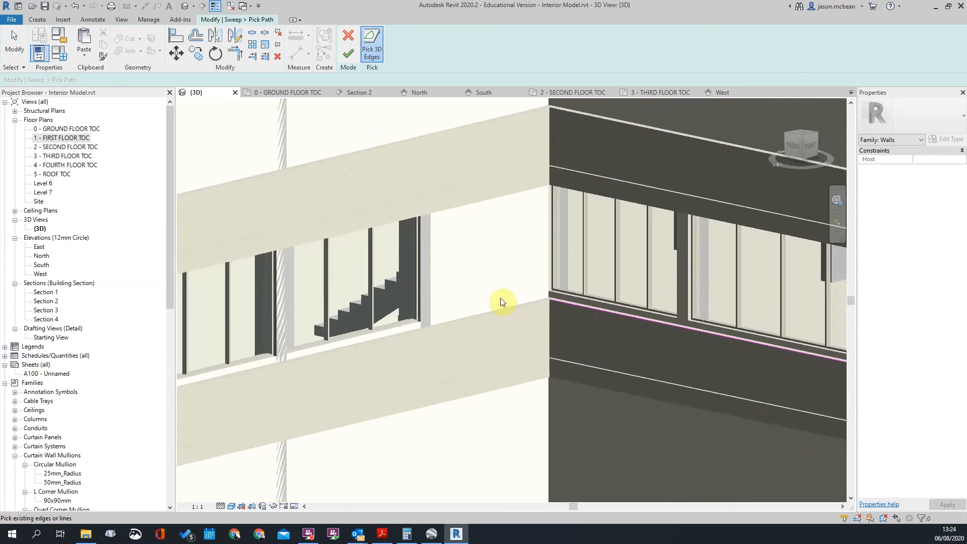
left_click(507, 314)
Review the picked path in 3D and finish it, leaving the profile ready to edit
scroll(321, 351, "down", 2)
scroll(376, 362, "up", 4)
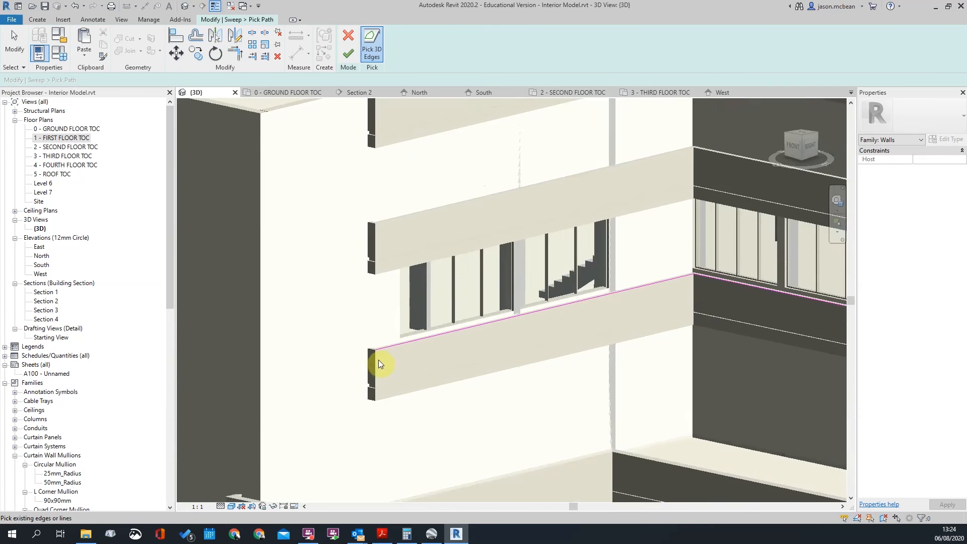
scroll(332, 315, "down", 2)
scroll(332, 314, "down", 3)
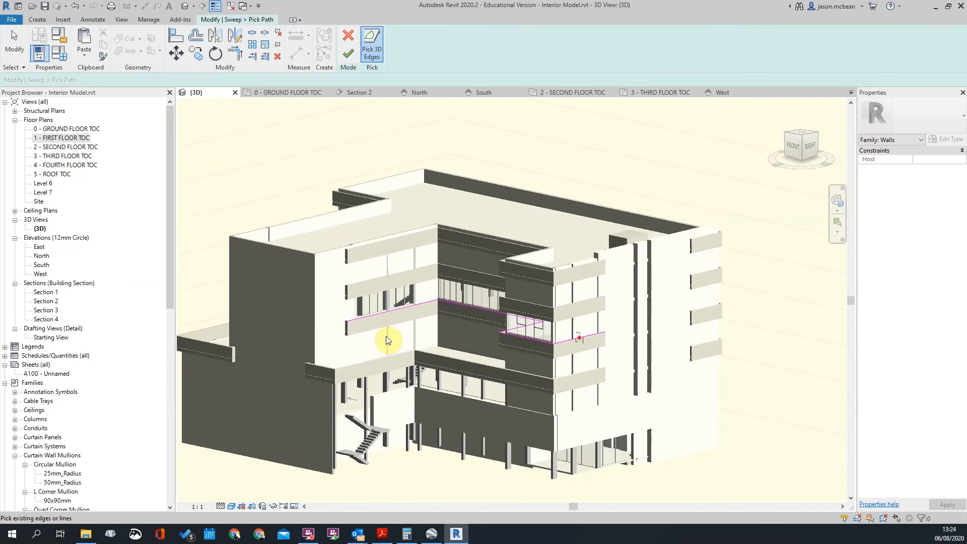
middle_click_drag(606, 361, 482, 280, "shift")
scroll(482, 279, "down", 2)
left_click(349, 54)
scroll(476, 310, "up", 7)
scroll(477, 213, "up", 3)
Open the sweep profile for editing, dismissing a failed paste attempt
left_click(519, 55)
left_click(85, 54)
scroll(472, 300, "up", 4)
scroll(352, 250, "down", 2)
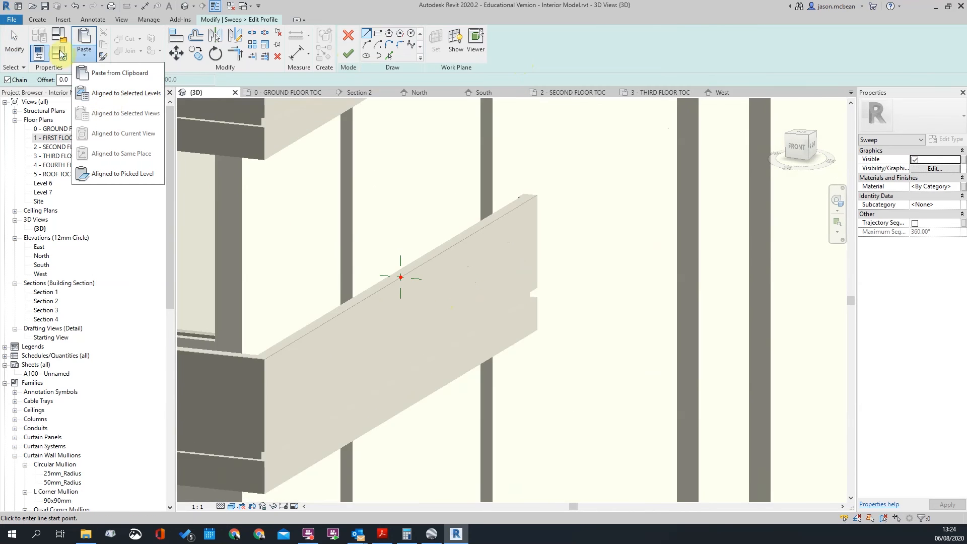
key("ctrl+v")
key("Escape")
Orbit and shift the view onto the balcony ledges where the profile is drawn
scroll(488, 248, "down", 5)
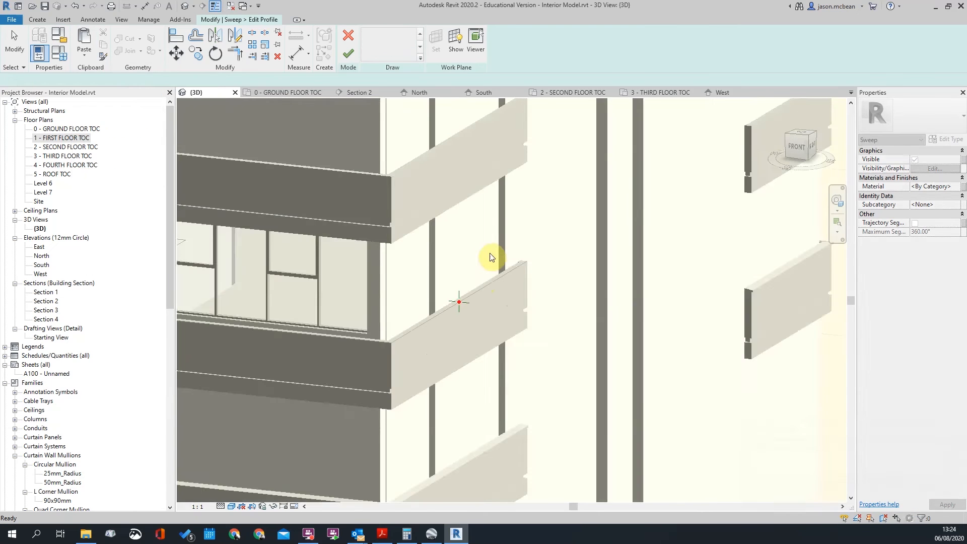
scroll(474, 275, "up", 2)
scroll(484, 279, "up", 2)
scroll(495, 288, "down", 3)
scroll(476, 277, "up", 5)
scroll(483, 281, "down", 3)
scroll(510, 332, "up", 2)
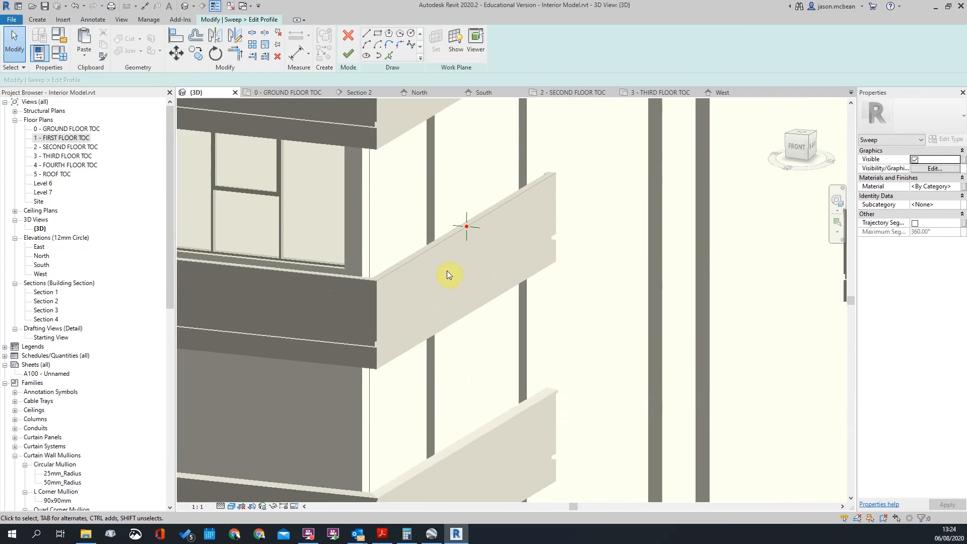
scroll(612, 404, "down", 4)
middle_click_drag(613, 404, 547, 393, "shift")
scroll(541, 321, "down", 4)
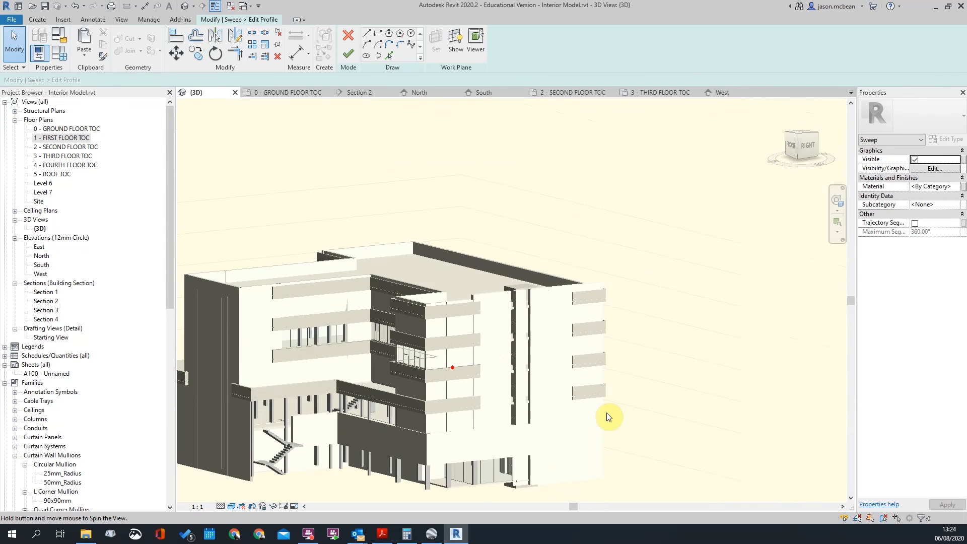
middle_click_drag(606, 413, 561, 398, "shift")
scroll(560, 326, "up", 5)
scroll(561, 326, "down", 3)
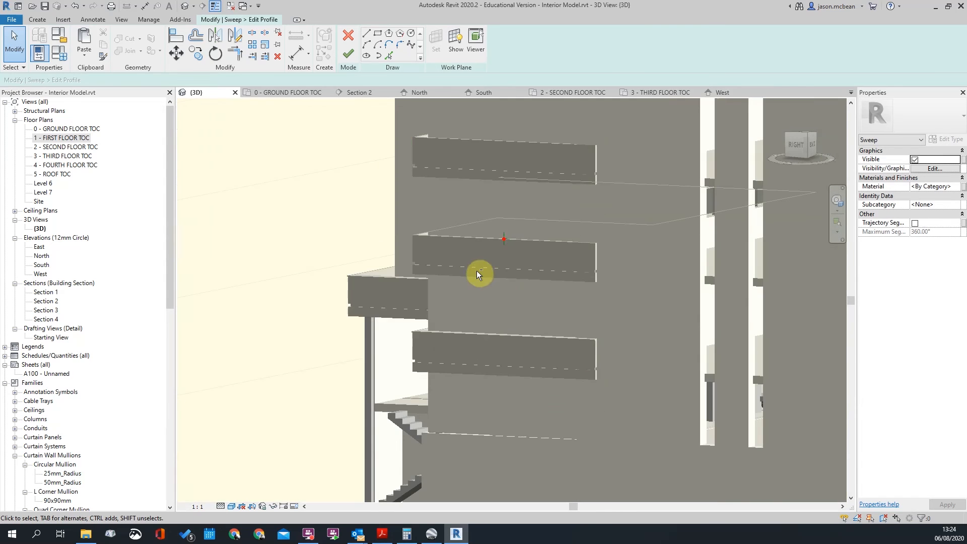
middle_click_drag(482, 270, 444, 277, "shift")
middle_click_drag(373, 261, 682, 260)
scroll(504, 252, "up", 6)
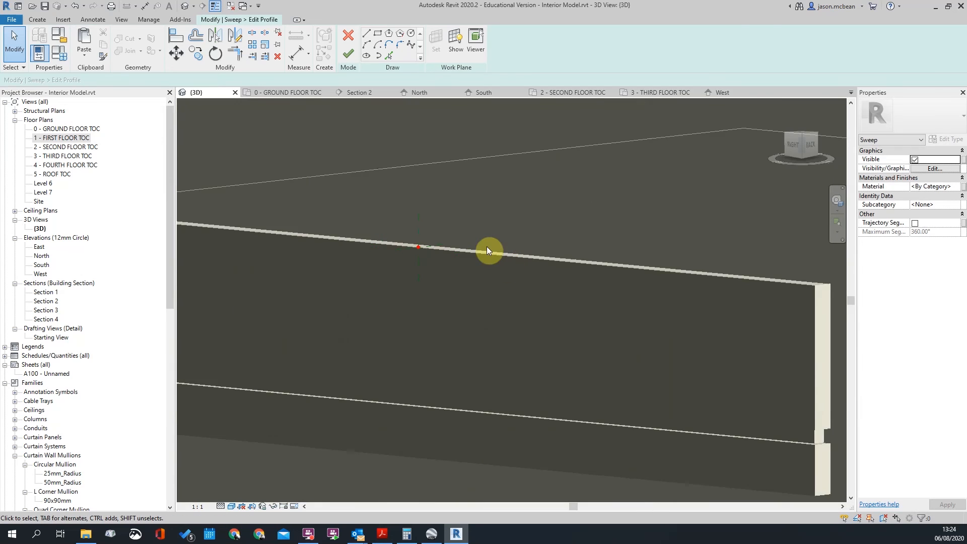
Draw the profile lines from the red reference point: bottom, right vertical, sloped top, left vertical
left_click(366, 34)
scroll(434, 257, "up", 5)
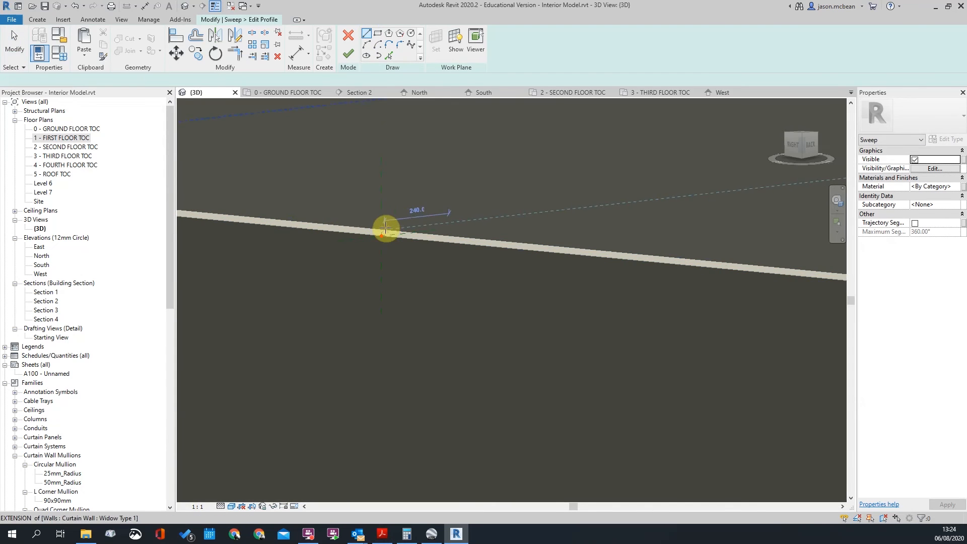
left_click(399, 236)
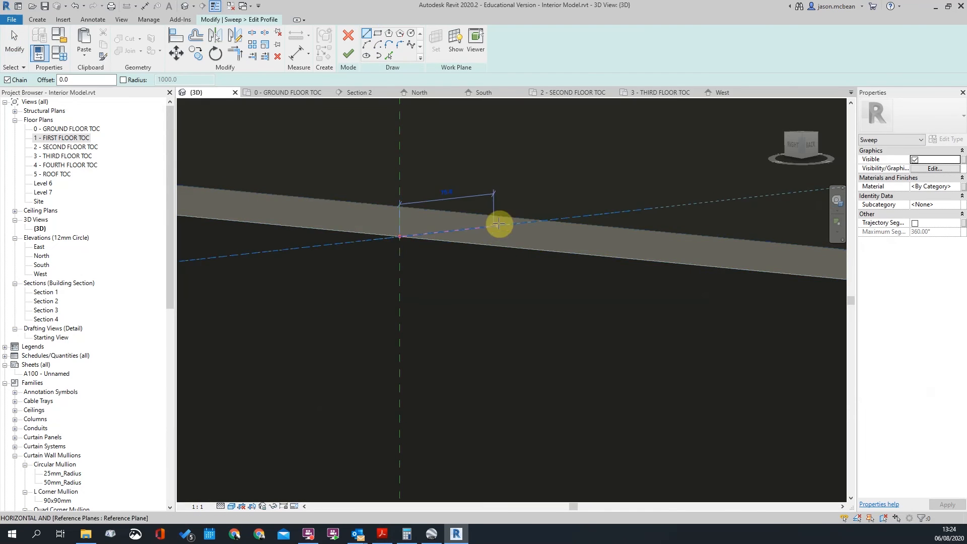
left_click(569, 218)
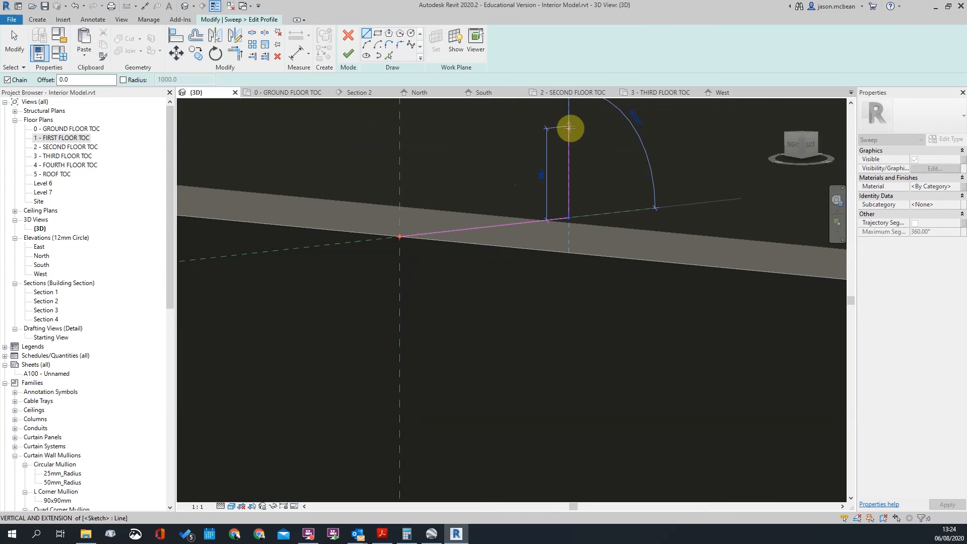
left_click(569, 127)
left_click(350, 172)
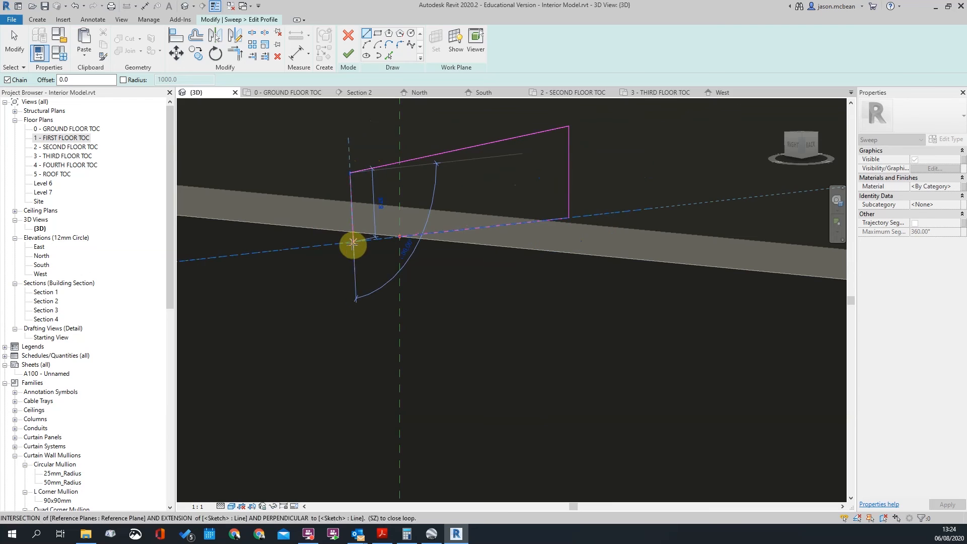
left_click(350, 244)
key("Escape")
Close the profile's open corner with Trim/Extend to Corner (TR)
key("t")
key("r")
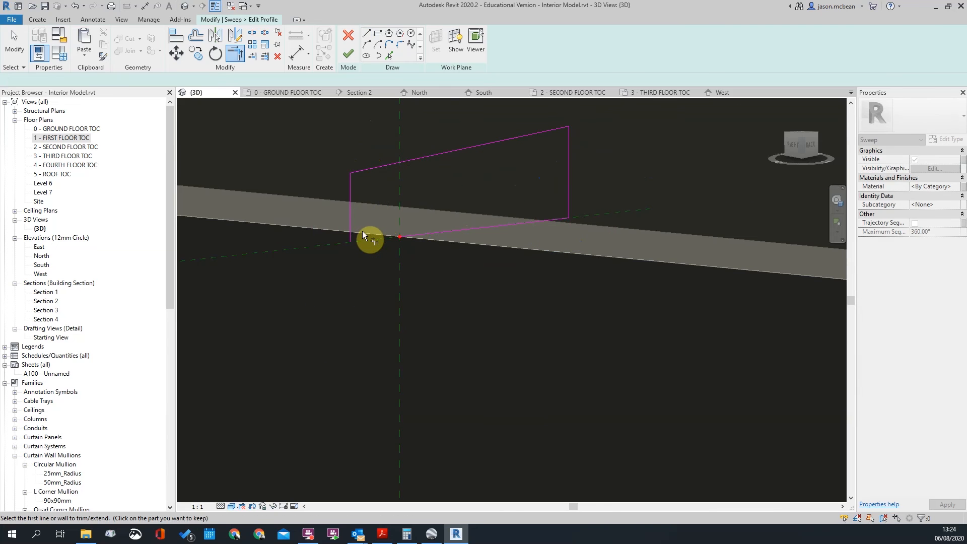
left_click(352, 230)
left_click(397, 237)
scroll(453, 257, "down", 3)
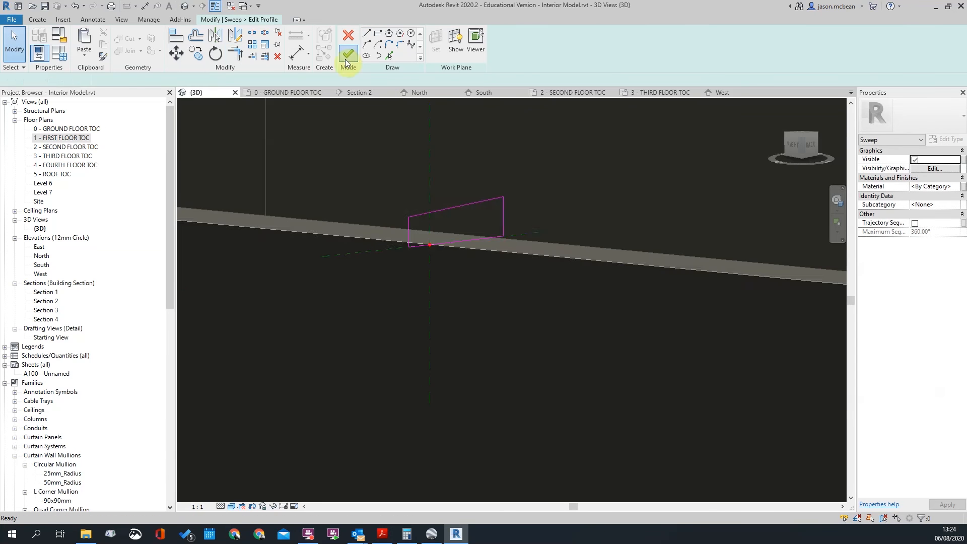
Finish the profile sketch and complete the balcony sweep, then deselect it
left_click(348, 54)
left_click(348, 54)
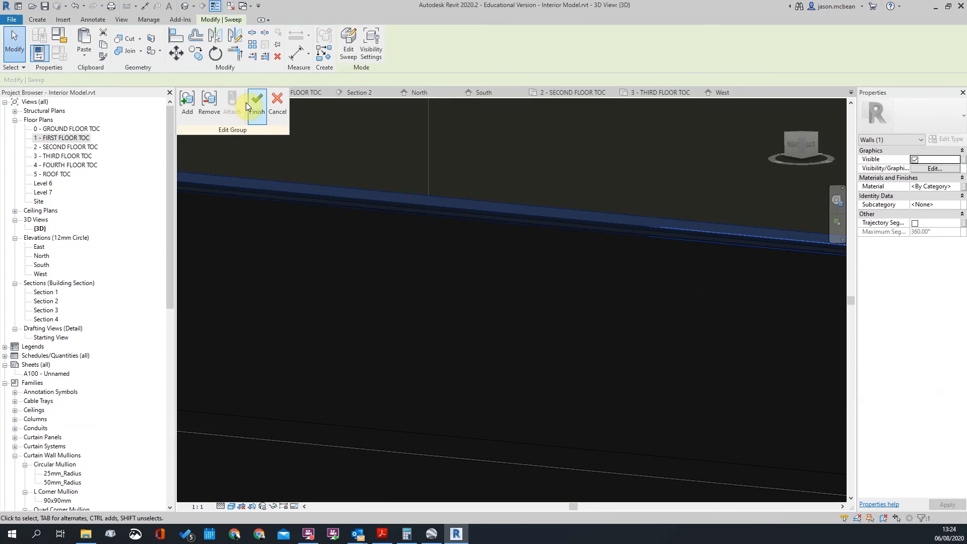
scroll(574, 313, "up", 5)
key("Escape")
scroll(605, 303, "down", 4)
scroll(654, 248, "up", 4)
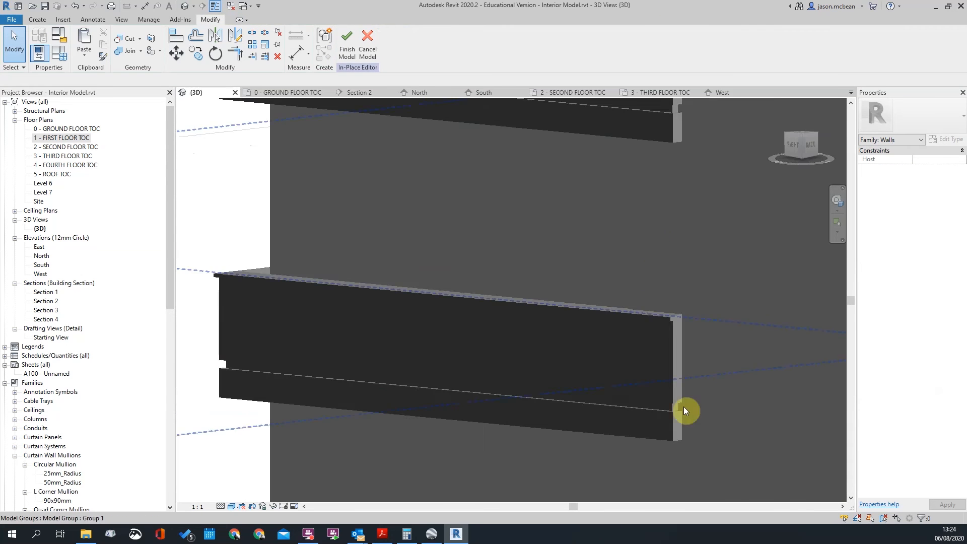
Inspect the newly created sweep, then deselect it
scroll(670, 454, "down", 3)
scroll(673, 409, "up", 4)
left_click(673, 390)
scroll(673, 389, "down", 4)
middle_click_drag(672, 388, 574, 292)
key("Escape")
Inside the lower balcony's model group, edit and finish the sweep profile, then close the group
left_click(573, 321)
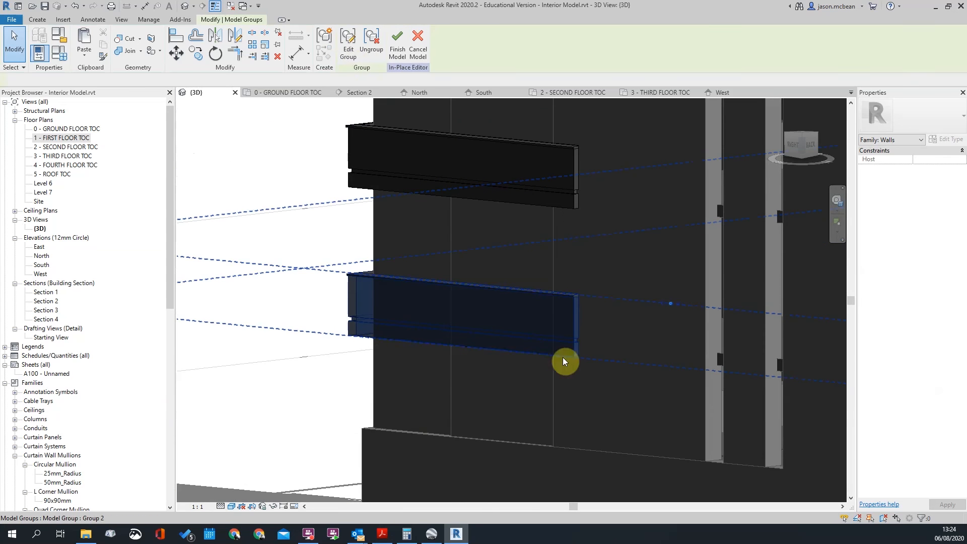
left_click(346, 54)
left_click(578, 294)
left_click(355, 46)
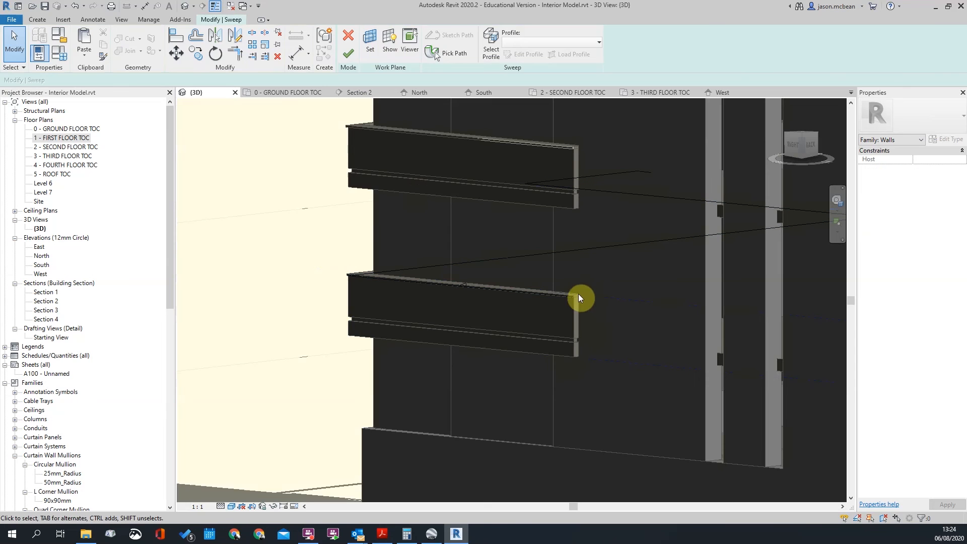
left_click(456, 286)
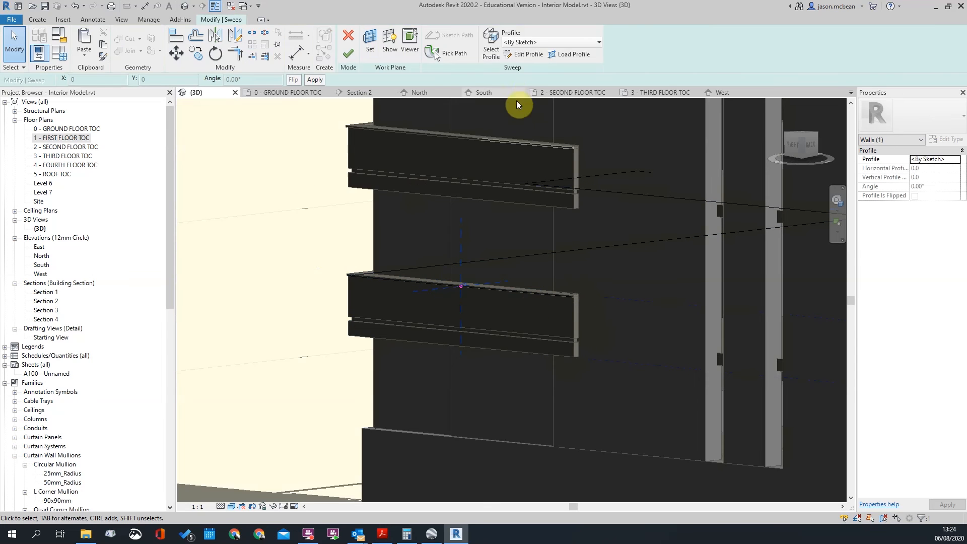
left_click(528, 54)
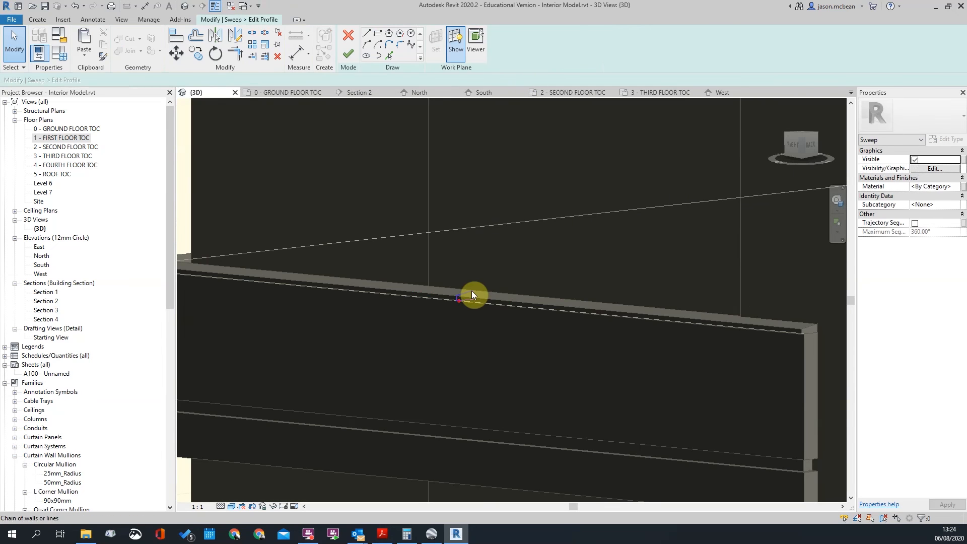
left_click(349, 54)
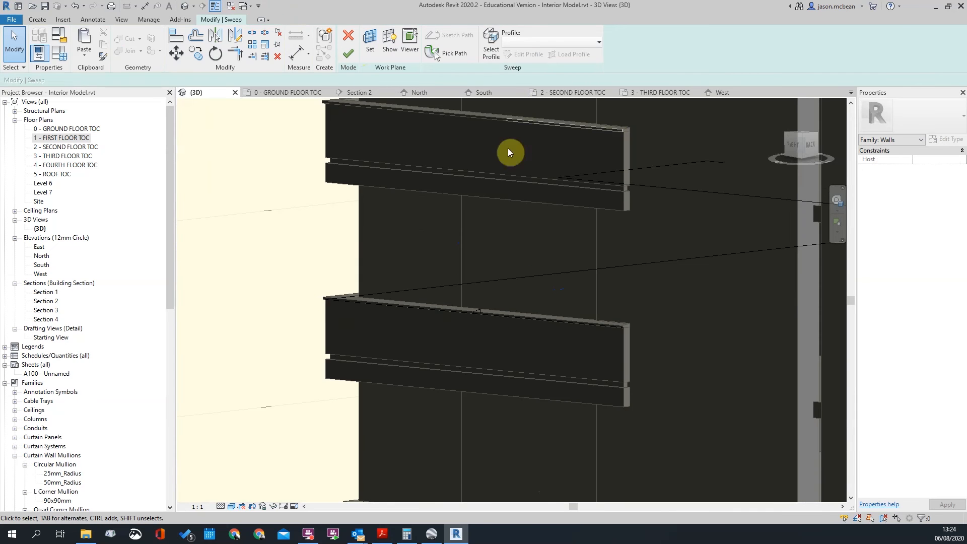
left_click(347, 57)
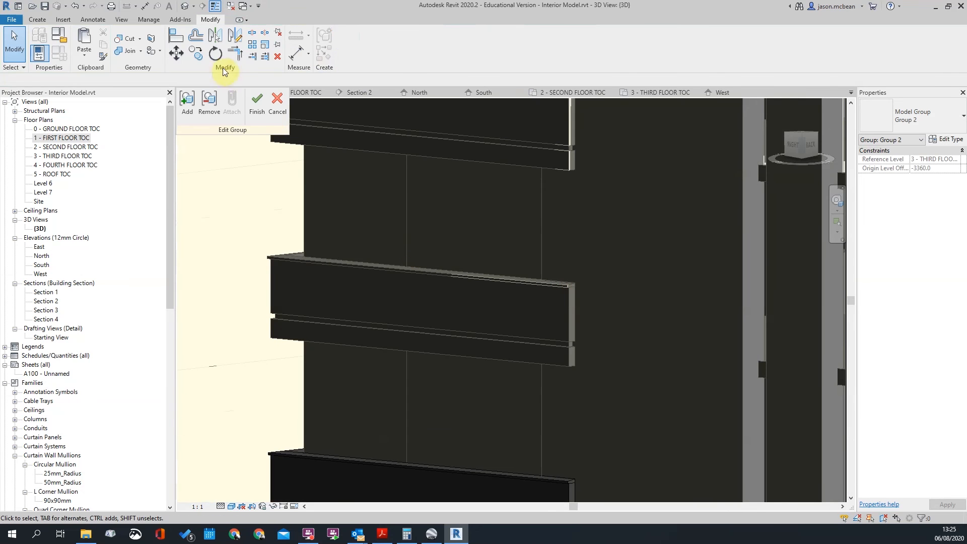
left_click(257, 101)
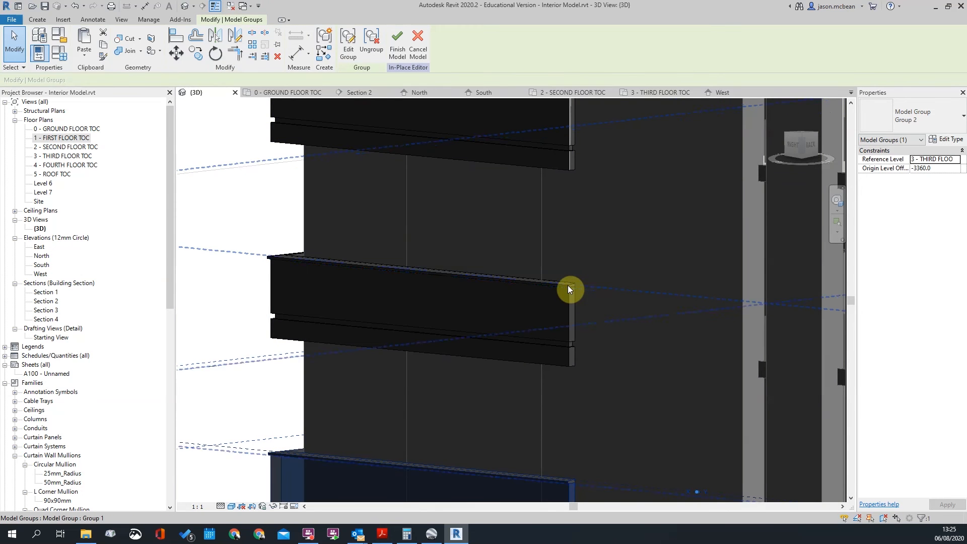
Abandon the next balcony sweep's profile edit after the group error, then select Model Group 1
left_click(570, 289)
left_click(350, 50)
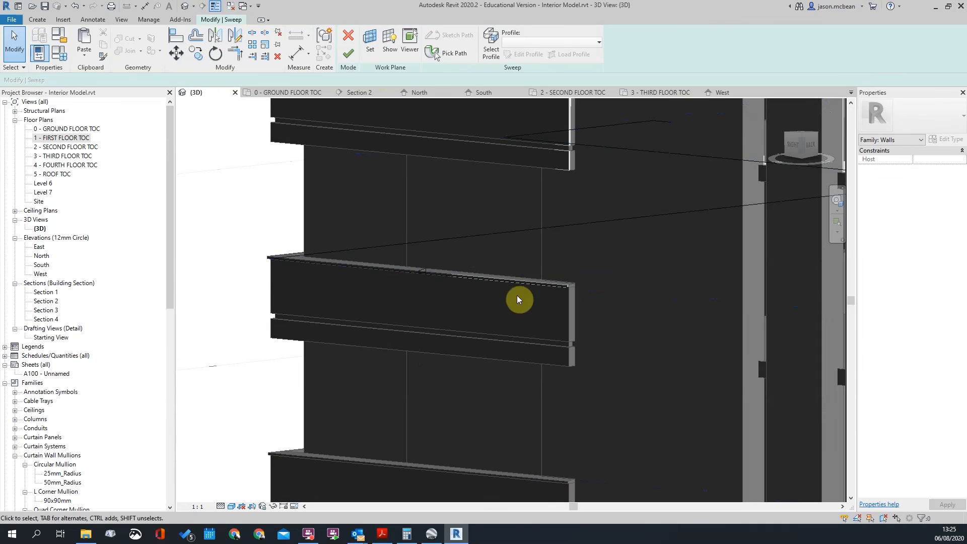
left_click(422, 270)
left_click(527, 54)
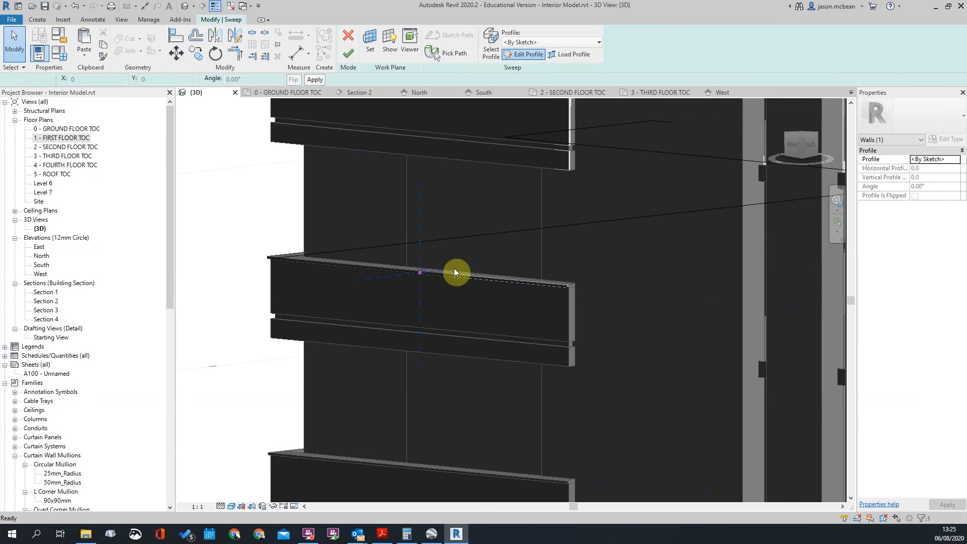
scroll(418, 276, "up", 3)
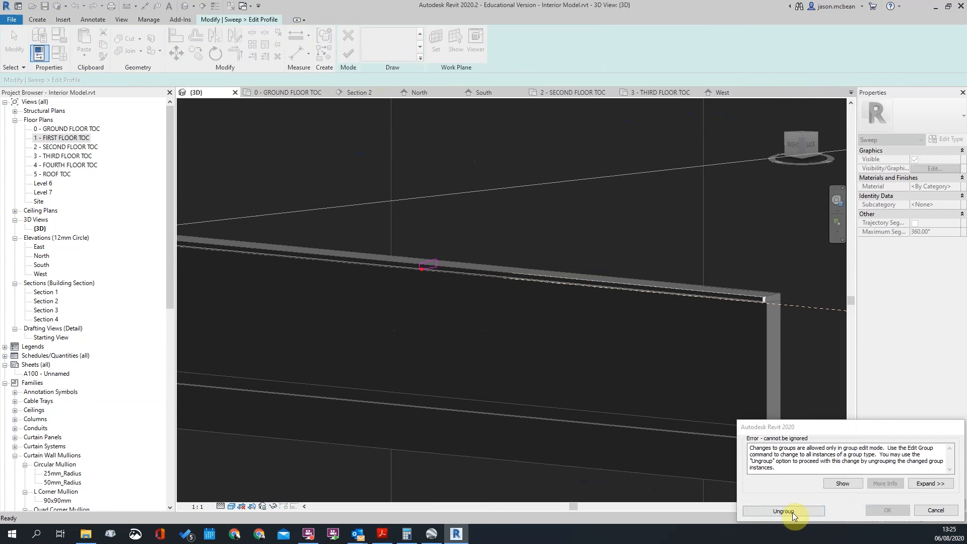
scroll(545, 223, "down", 3)
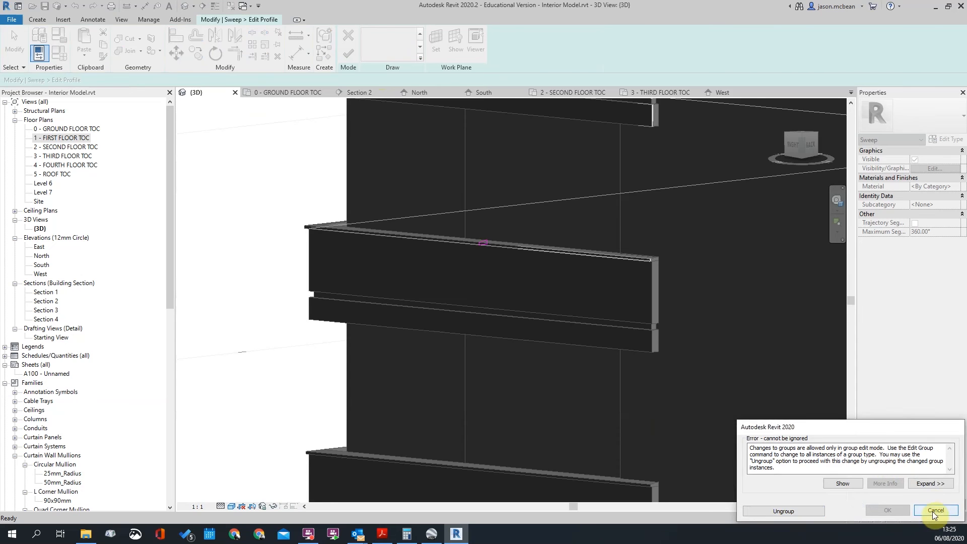
left_click(936, 511)
scroll(571, 231, "down", 3)
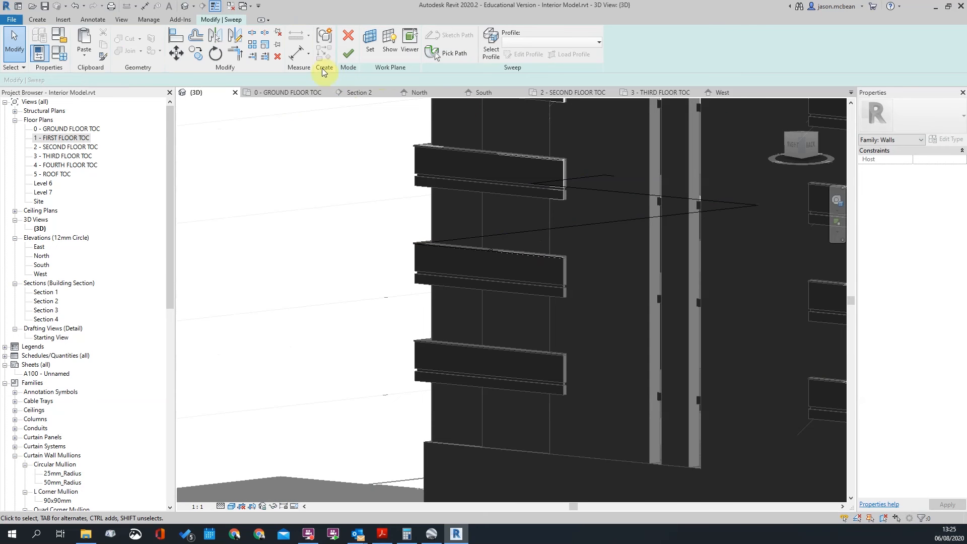
left_click(349, 40)
scroll(580, 304, "up", 3)
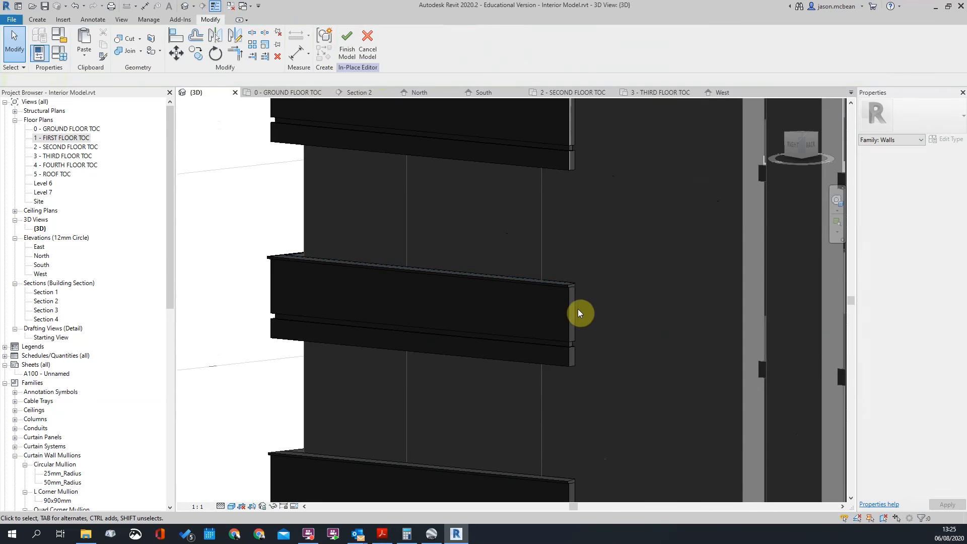
left_click(573, 316)
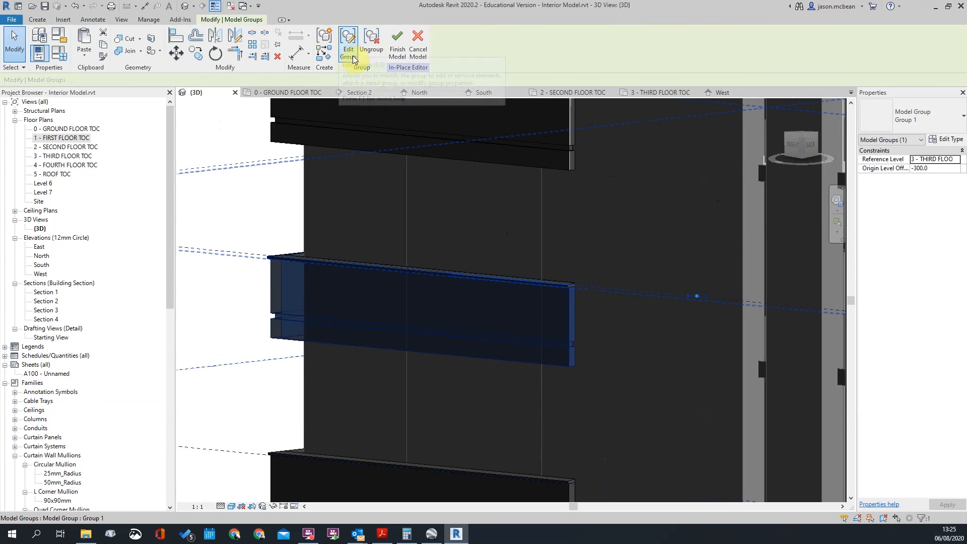
Enter Model Group 1 editing and open the balcony sweep's profile sketch
left_click(348, 40)
left_click(570, 285)
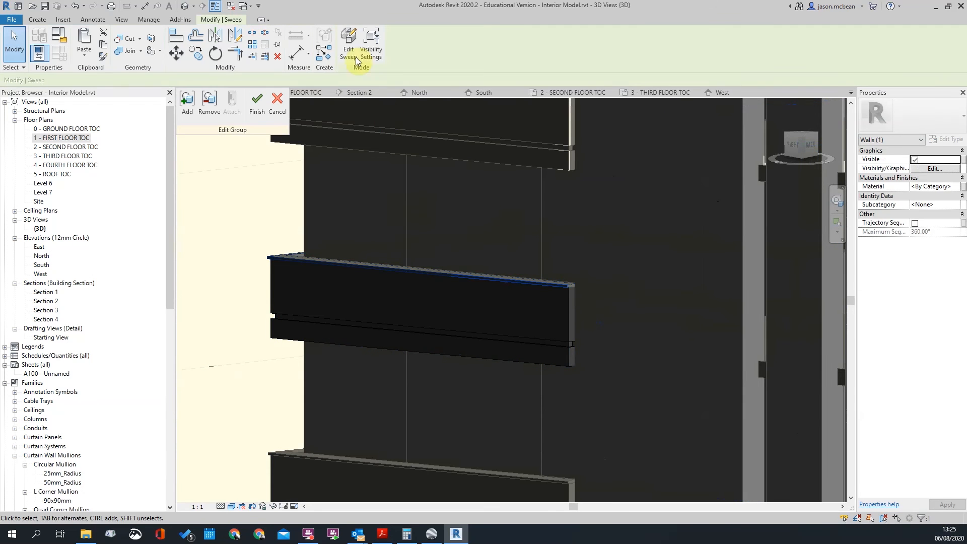
left_click(349, 40)
scroll(304, 286, "up", 5)
left_click(343, 282)
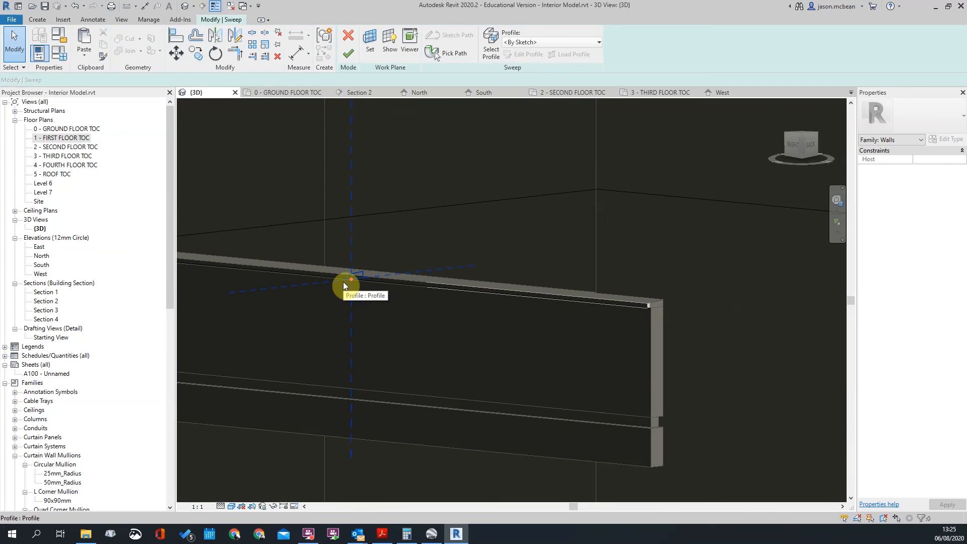
left_click(520, 54)
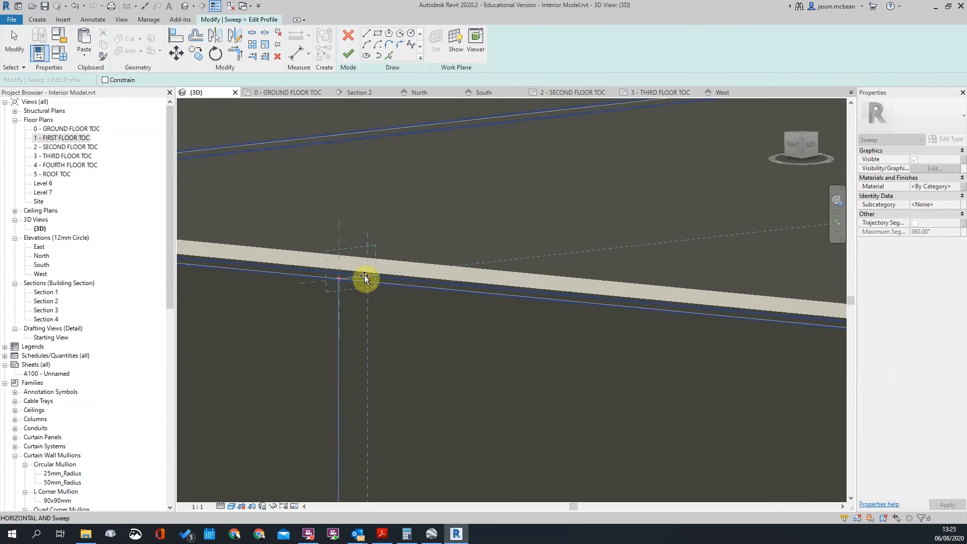
Paste the copied profile into the sketch, move it to a new spot, then deselect it
key("ctrl+v")
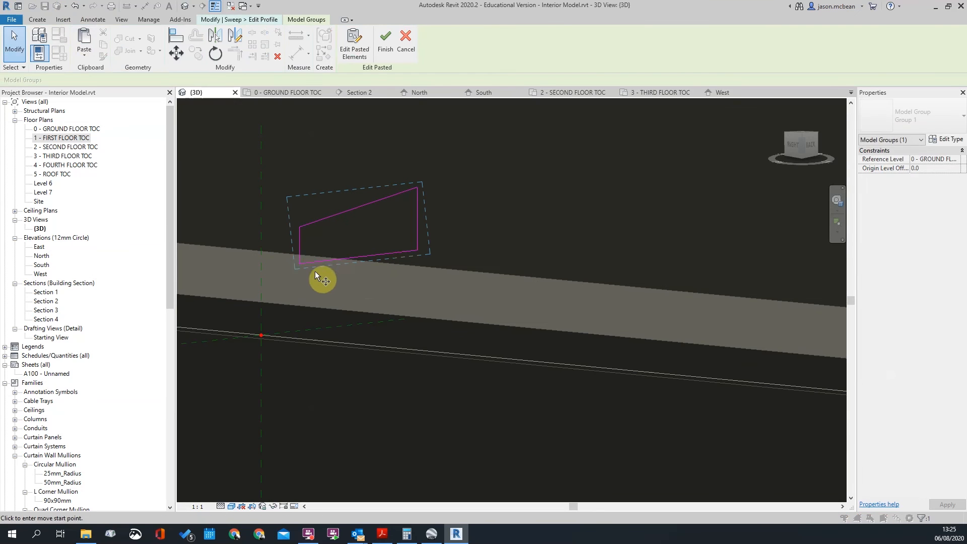
key("m")
key("v")
left_click(301, 263)
scroll(263, 341, "up", 4)
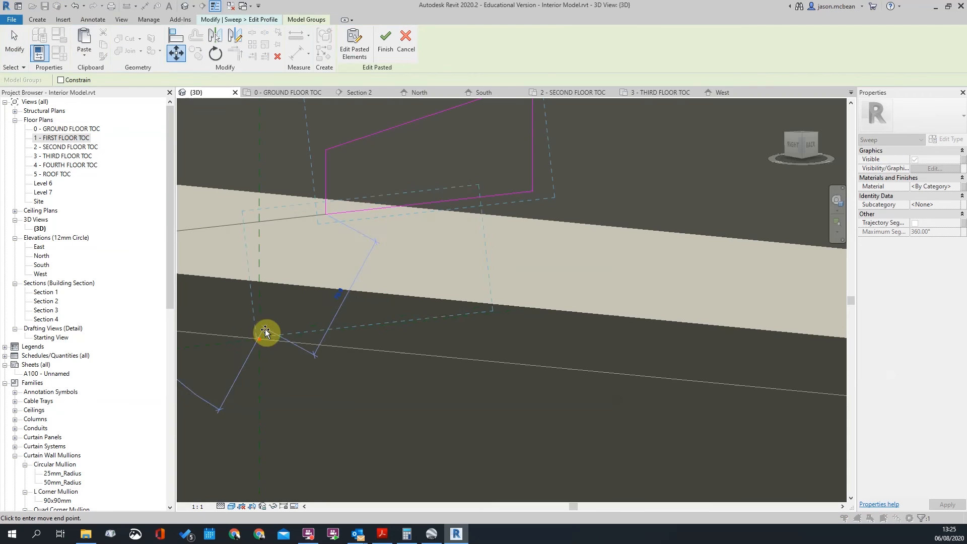
scroll(260, 342, "up", 3)
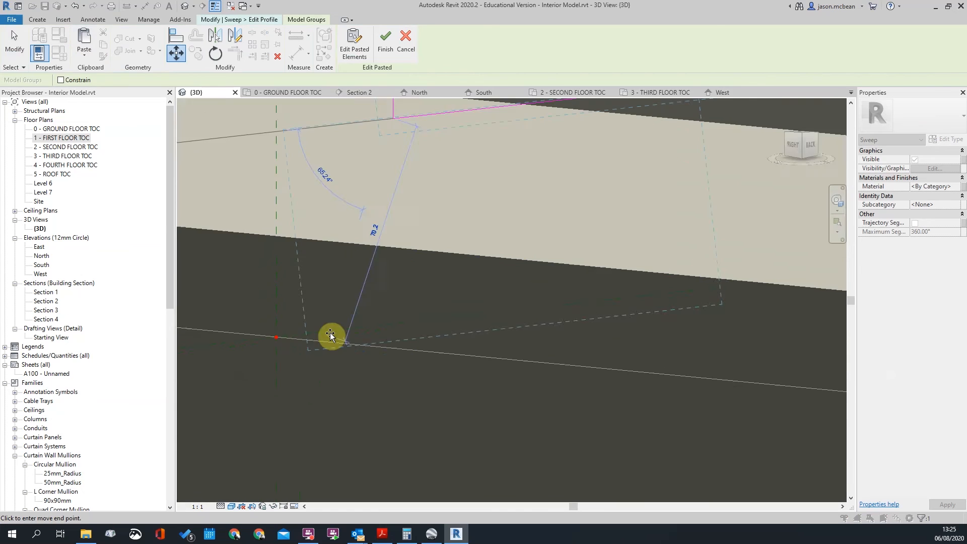
scroll(331, 333, "down", 3)
left_click(481, 291)
middle_click_drag(478, 314, 515, 305, "shift")
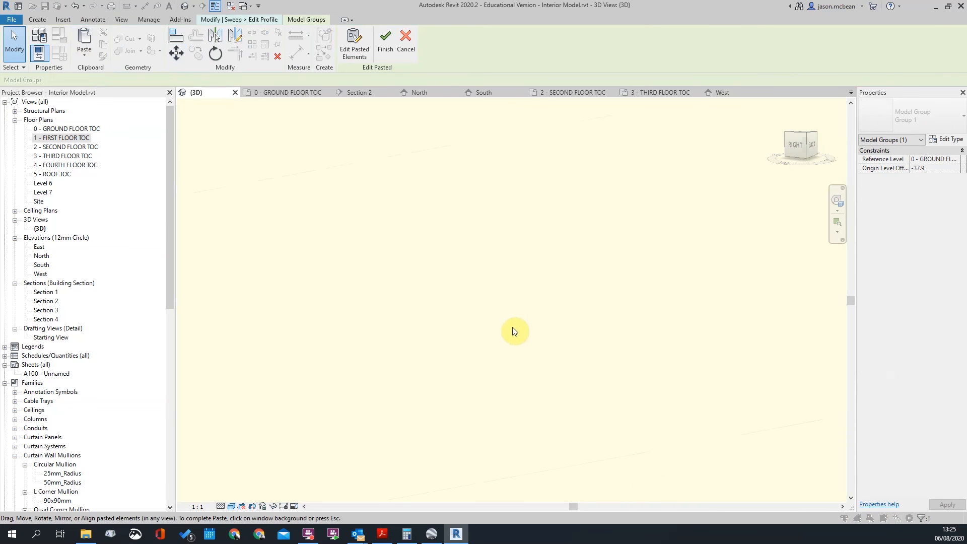
scroll(588, 393, "down", 5)
middle_click_drag(604, 394, 615, 395, "shift")
scroll(524, 350, "up", 10)
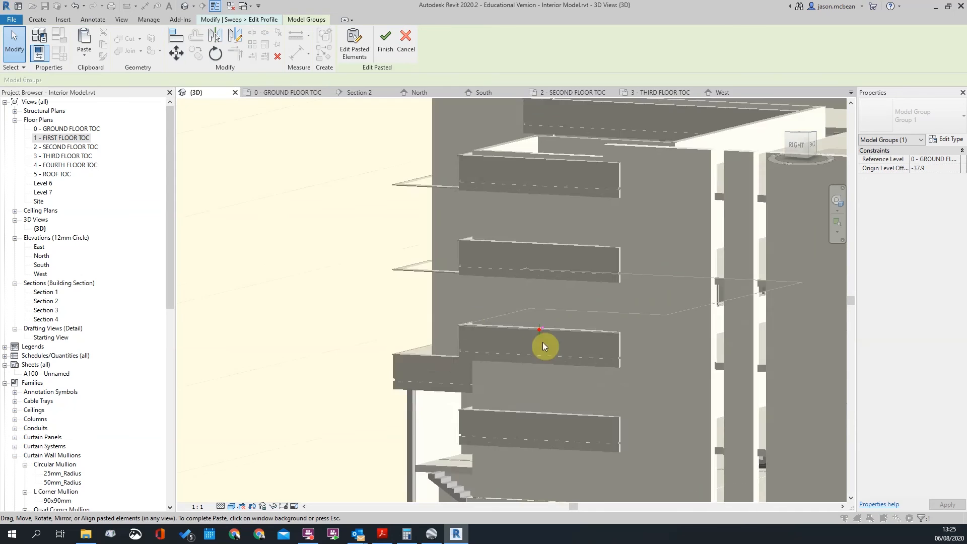
scroll(596, 332, "up", 2)
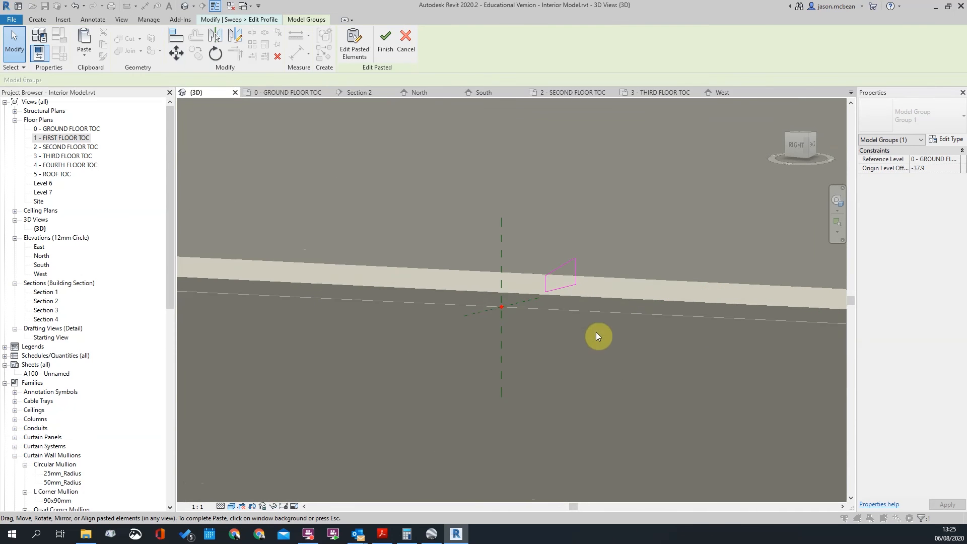
left_click(552, 302)
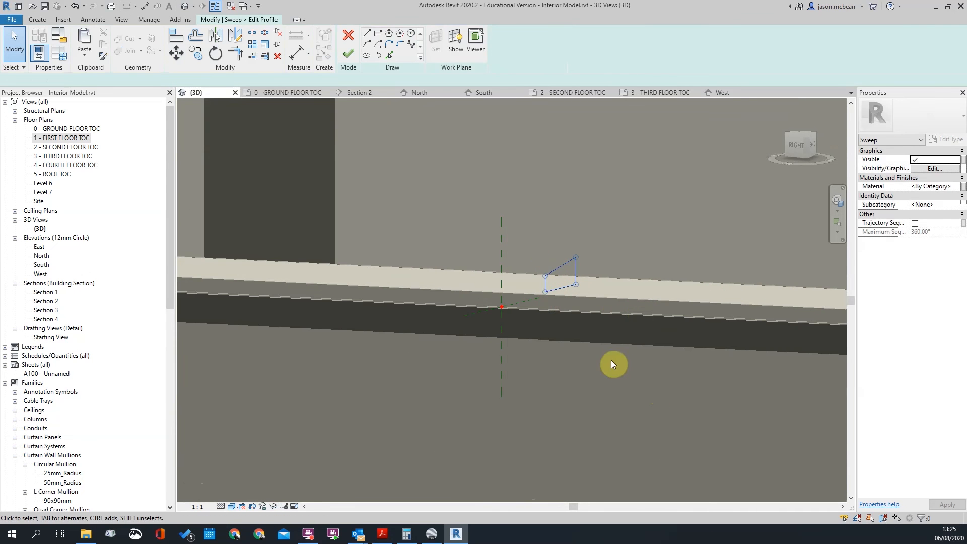
Move all the profile sketch lines to a new position and check their work plane
left_click_drag(506, 200, 657, 387)
scroll(574, 316, "up", 2)
key("m")
key("v")
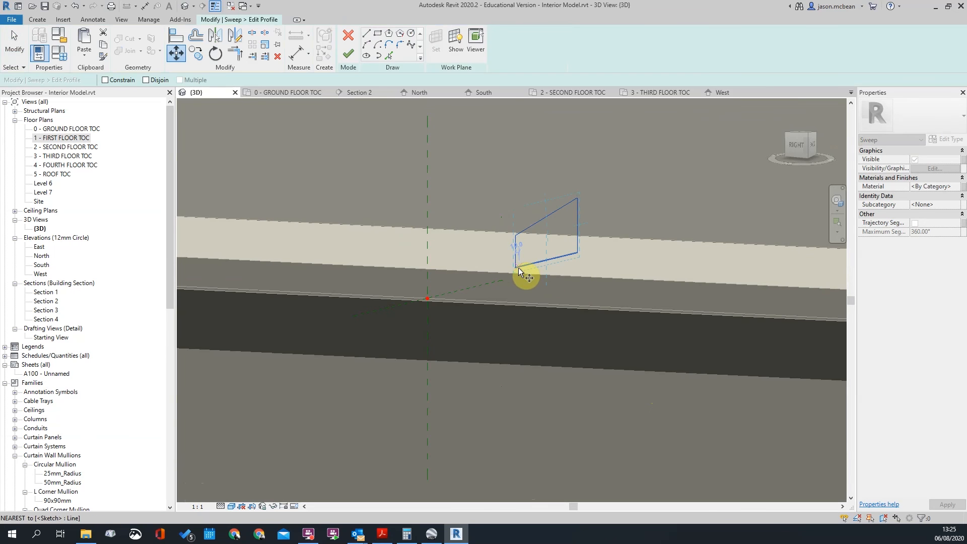
left_click(519, 271)
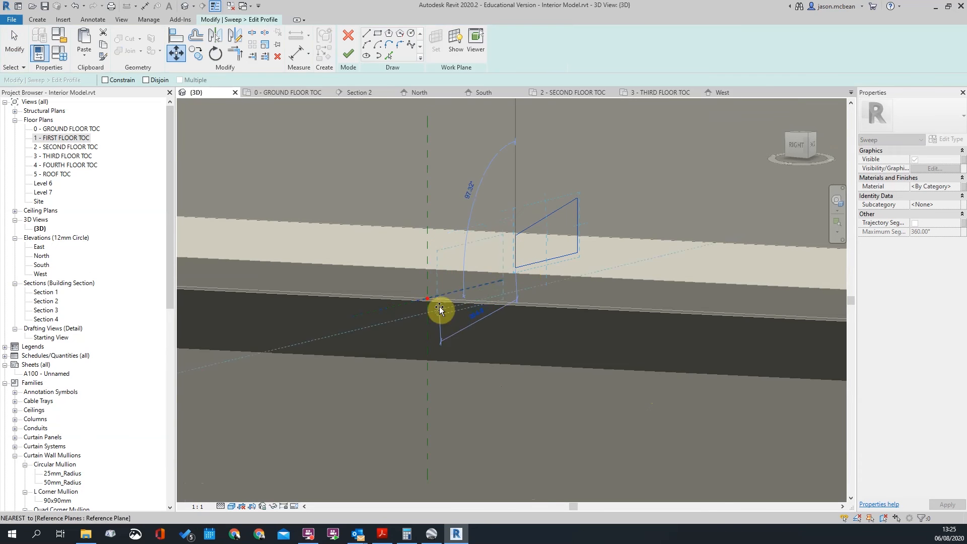
scroll(440, 310, "up", 2)
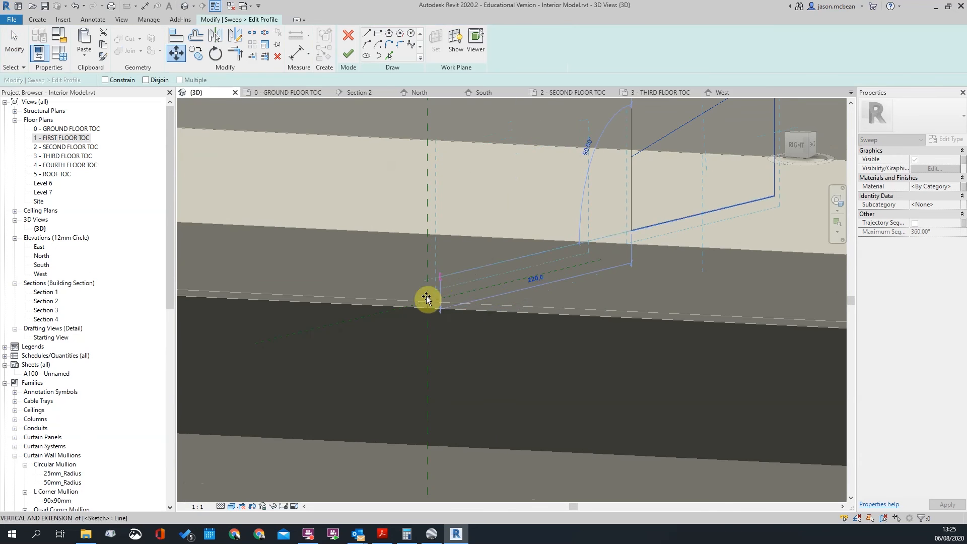
scroll(430, 322, "down", 3)
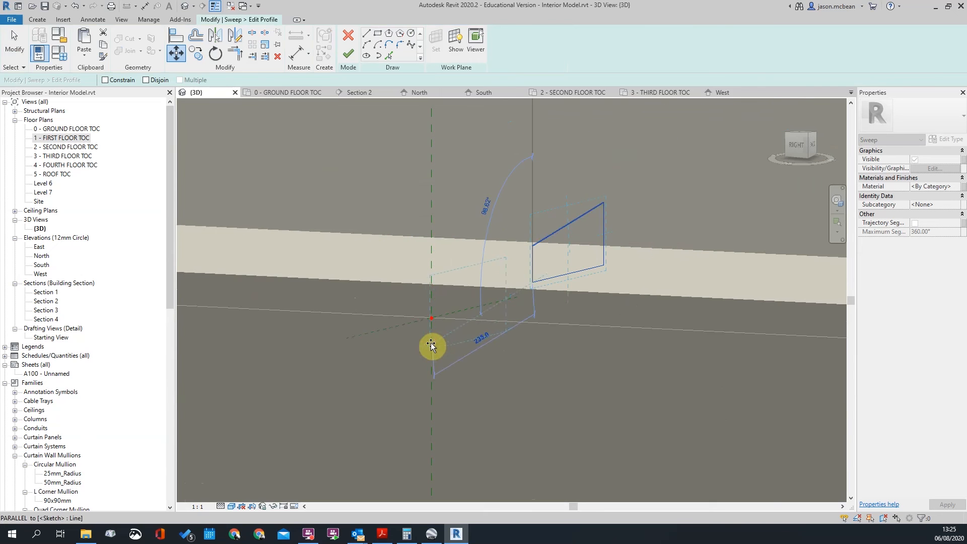
left_click(418, 329)
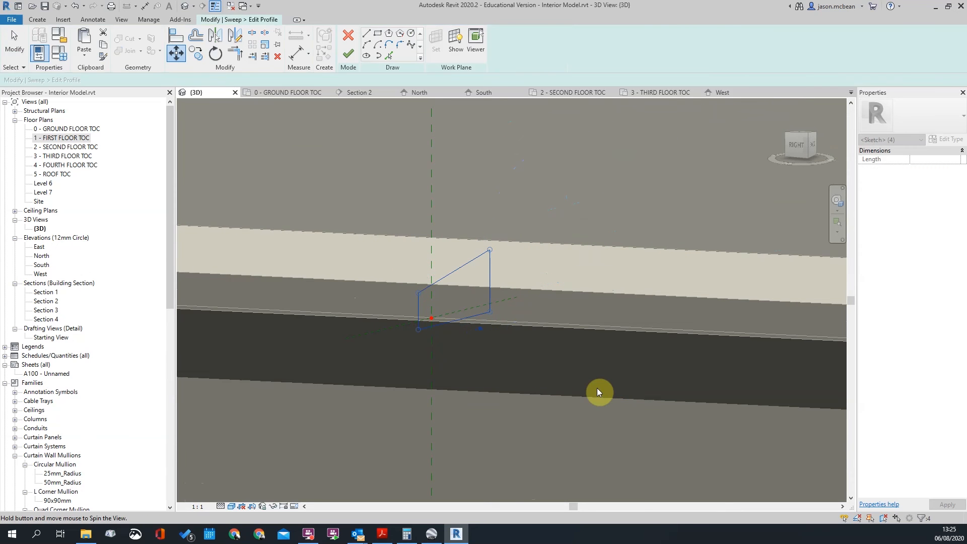
left_click(456, 40)
left_click(475, 43)
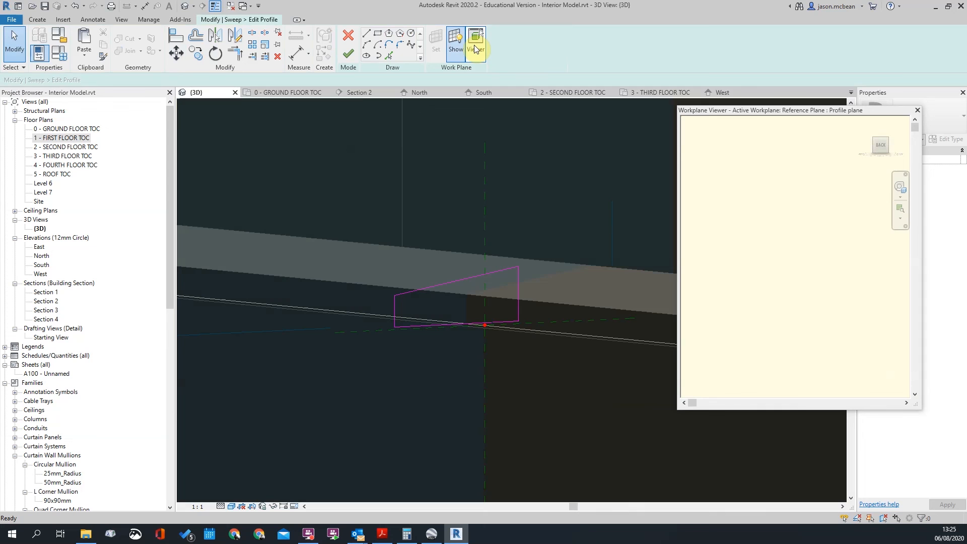
left_click(918, 110)
Facing the building's back, snap the four profile lines' lower-left corner to the vertical reference plane
scroll(486, 322, "up", 5)
scroll(577, 342, "down", 4)
middle_click_drag(579, 345, 544, 309, "shift")
scroll(544, 308, "down", 10)
scroll(355, 283, "down", 3)
middle_click_drag(446, 318, 402, 305, "shift")
scroll(402, 304, "up", 8)
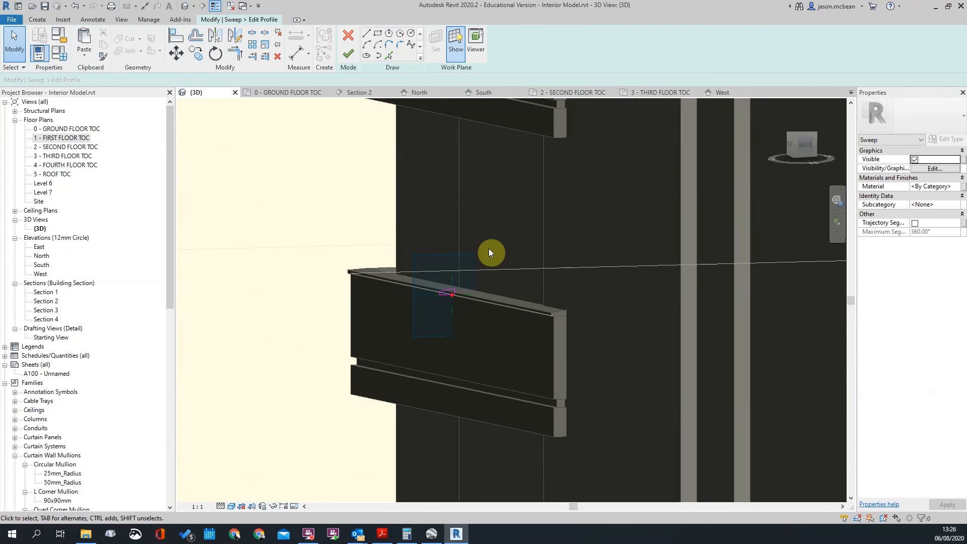
left_click(802, 145)
scroll(452, 295, "up", 5)
scroll(452, 295, "up", 5)
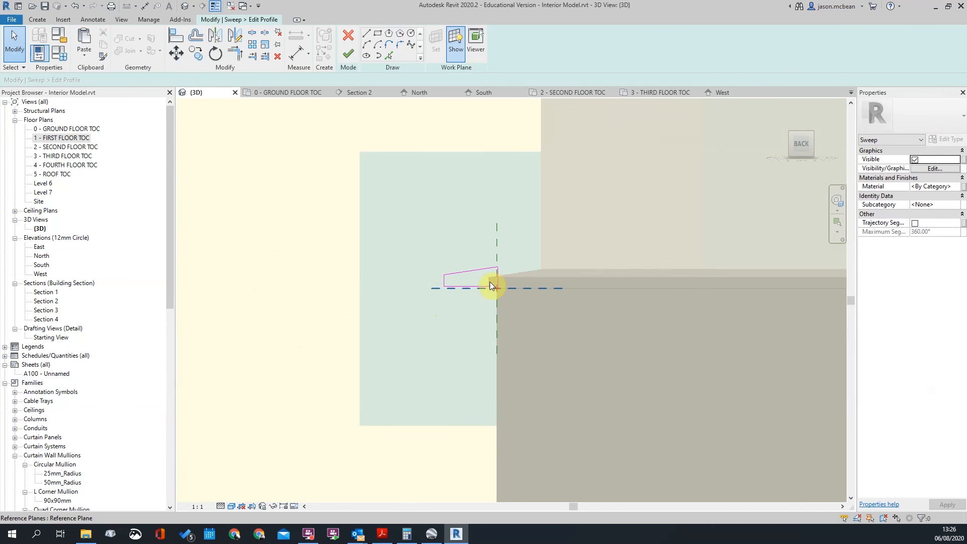
scroll(488, 280, "up", 3)
scroll(477, 259, "down", 2)
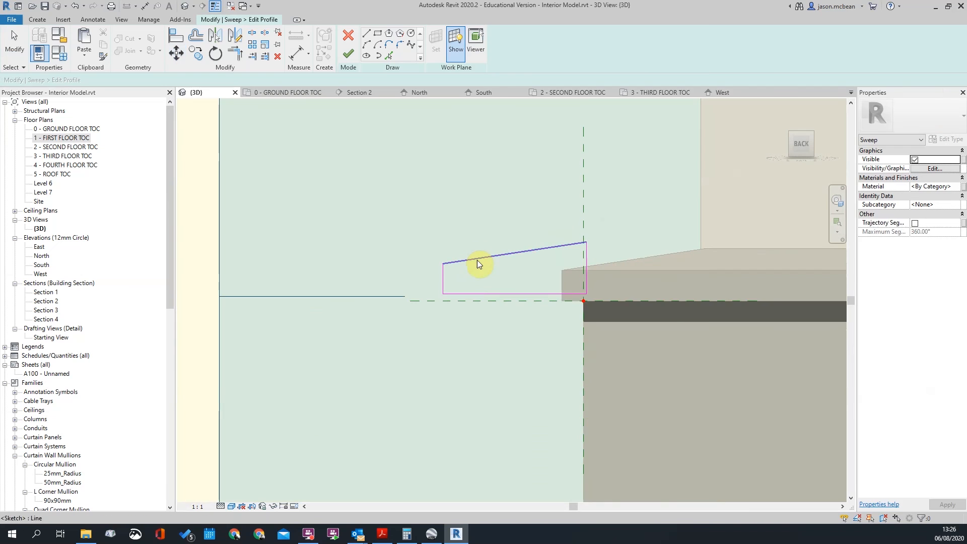
left_click(476, 259)
scroll(453, 301, "up", 3)
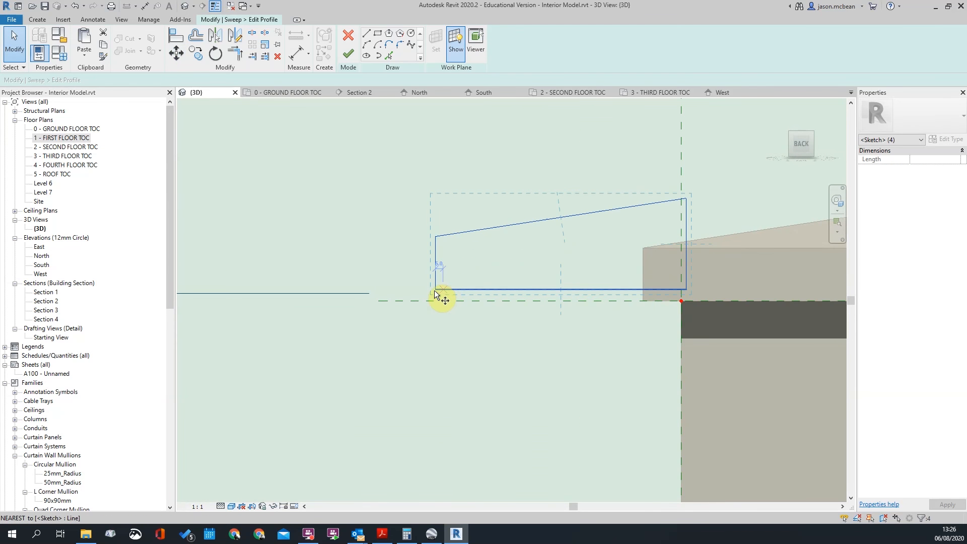
left_click(435, 290)
left_click(682, 216)
Move the profile onto the wall's top corner and finish the profile sketch
scroll(721, 258, "up", 1)
middle_click_drag(721, 258, 638, 254)
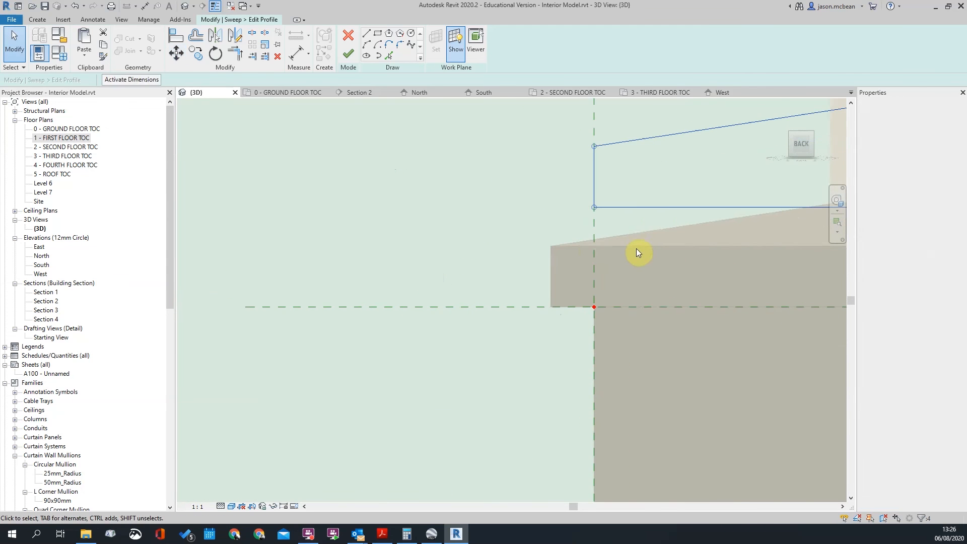
key("m")
key("v")
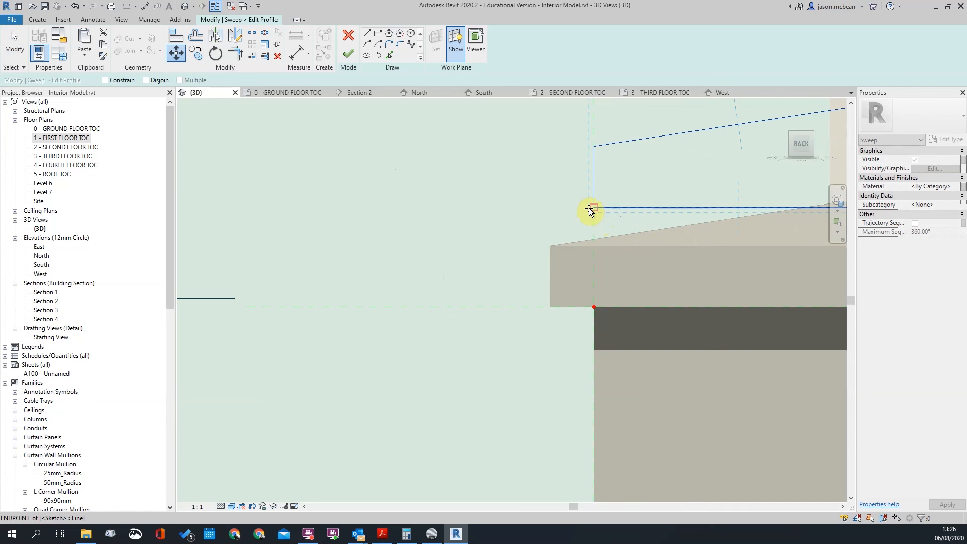
left_click(594, 207)
left_click(595, 307)
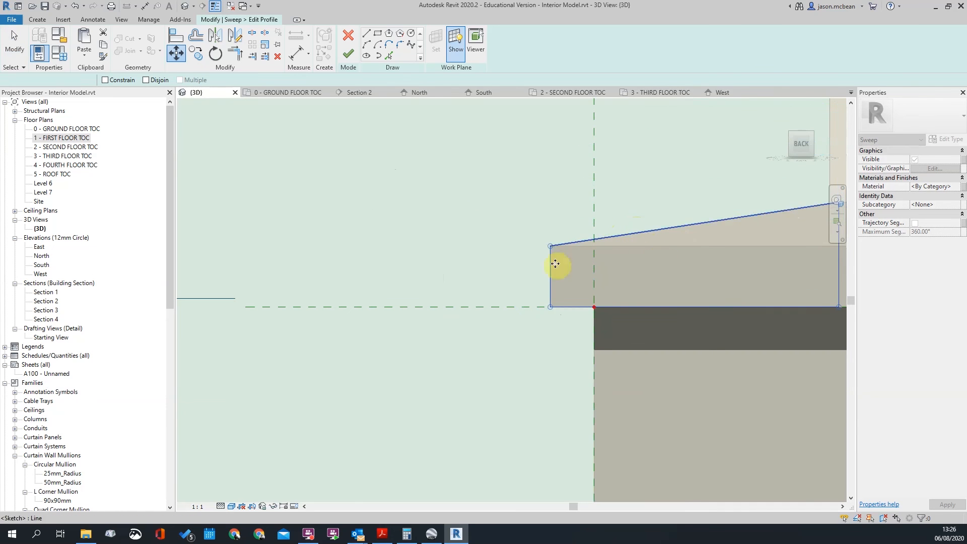
scroll(555, 263, "down", 5)
key("Escape")
key("Escape")
left_click(349, 54)
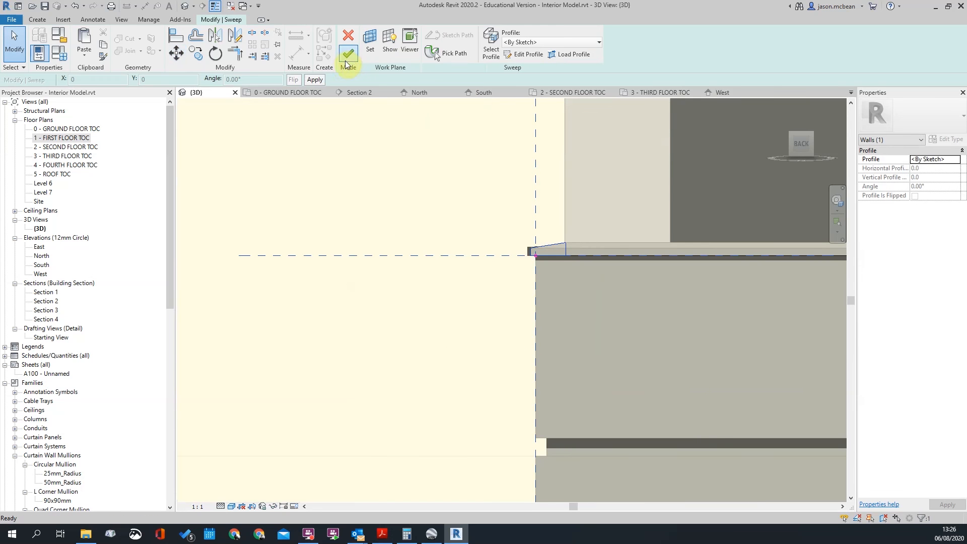
Finish the sweep and dismiss the resulting sweep error to keep editing
left_click(344, 59)
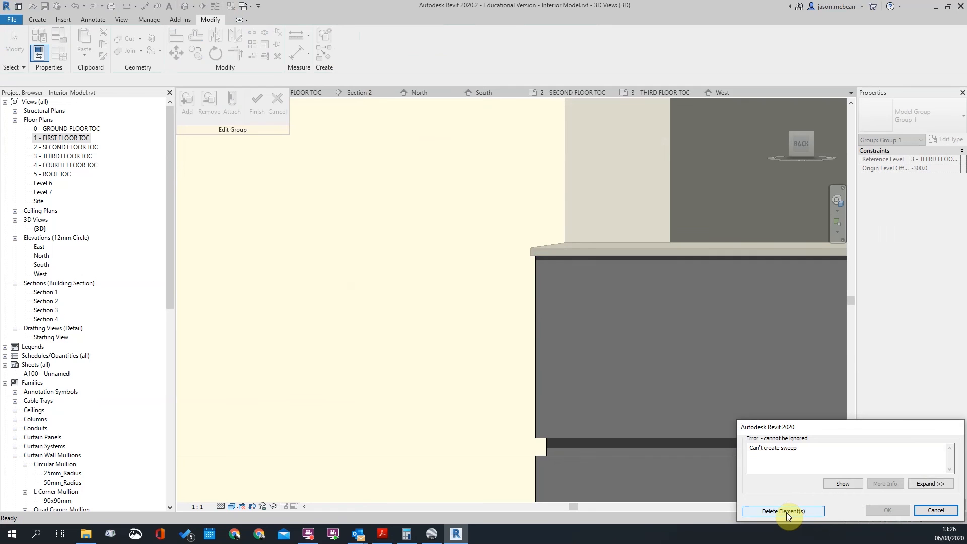
left_click(936, 511)
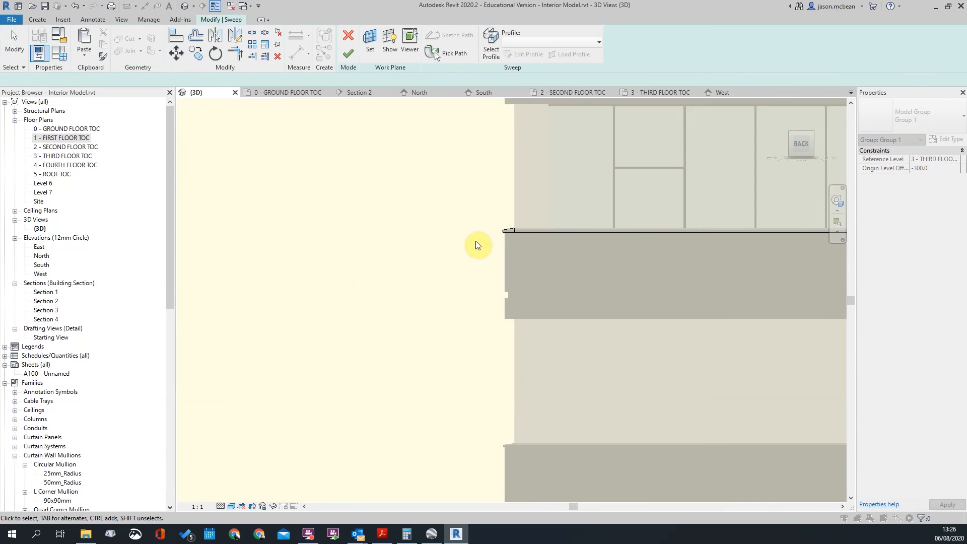
middle_click_drag(586, 242, 387, 164, "shift")
scroll(617, 307, "up", 4)
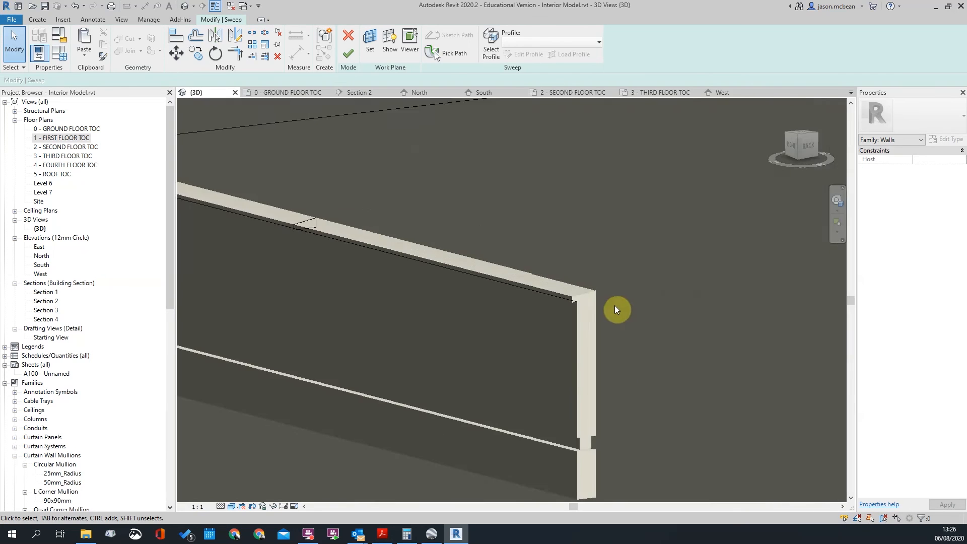
scroll(614, 305, "down", 4)
scroll(534, 287, "up", 2)
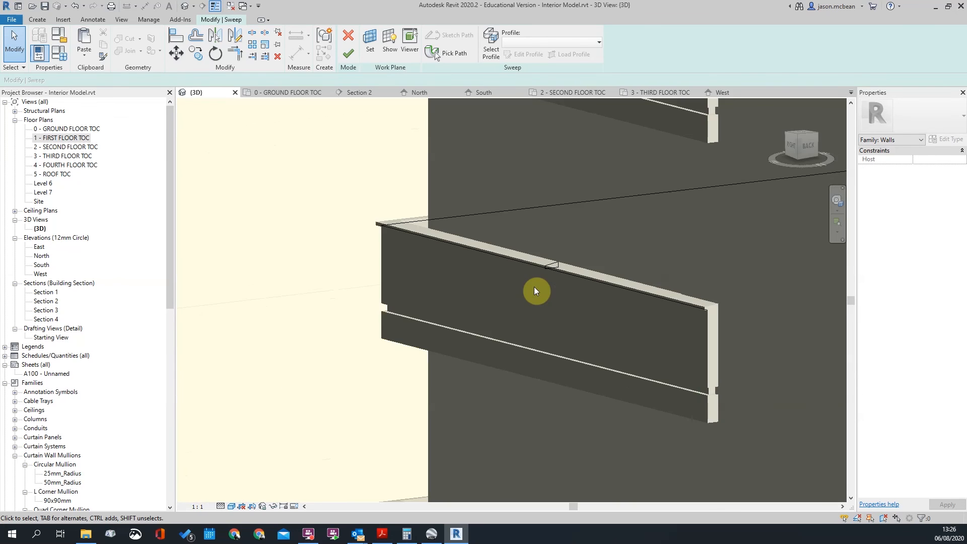
scroll(484, 247, "down", 2)
Re-pick the sweep path, finish the sweep again, and delete the elements that failed
left_click(489, 249)
scroll(492, 253, "down", 1)
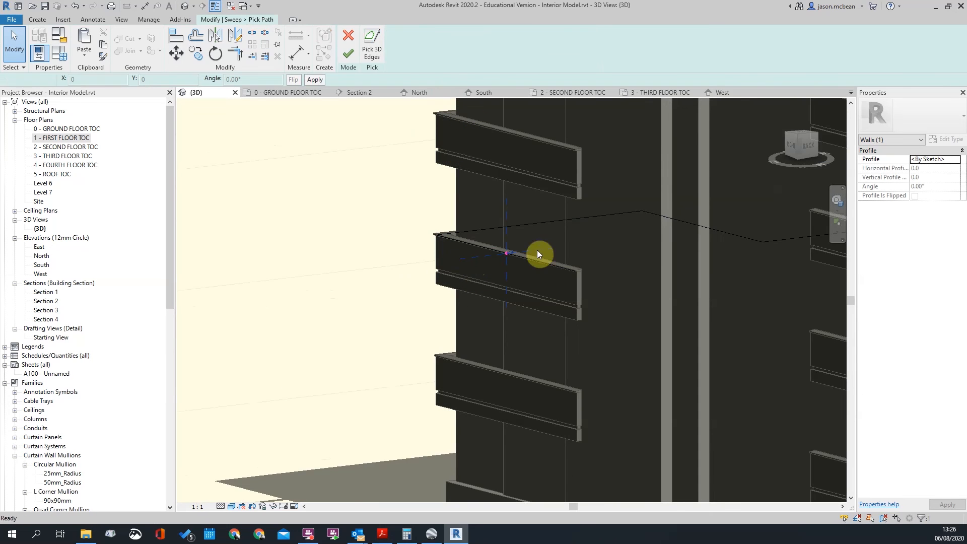
scroll(524, 282, "down", 5)
scroll(653, 323, "up", 5)
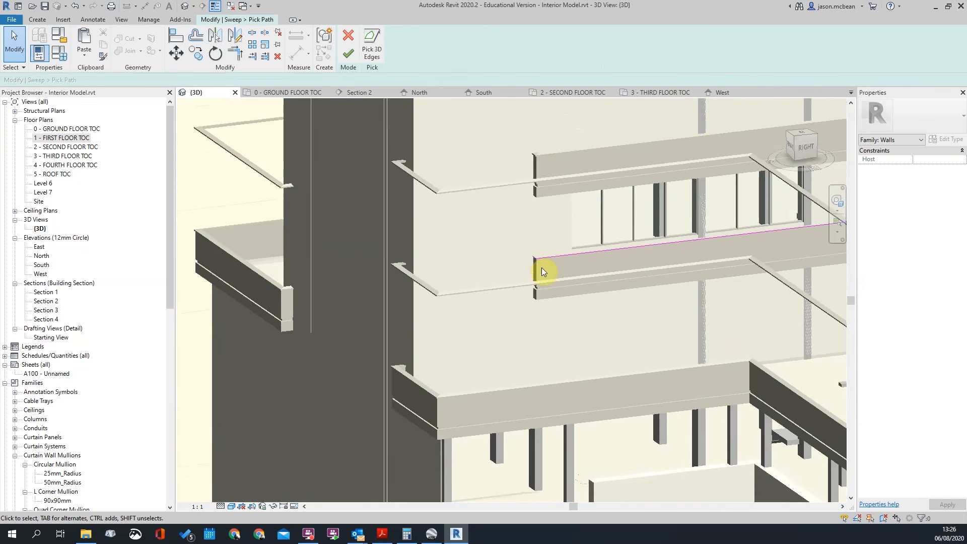
scroll(520, 242, "up", 3)
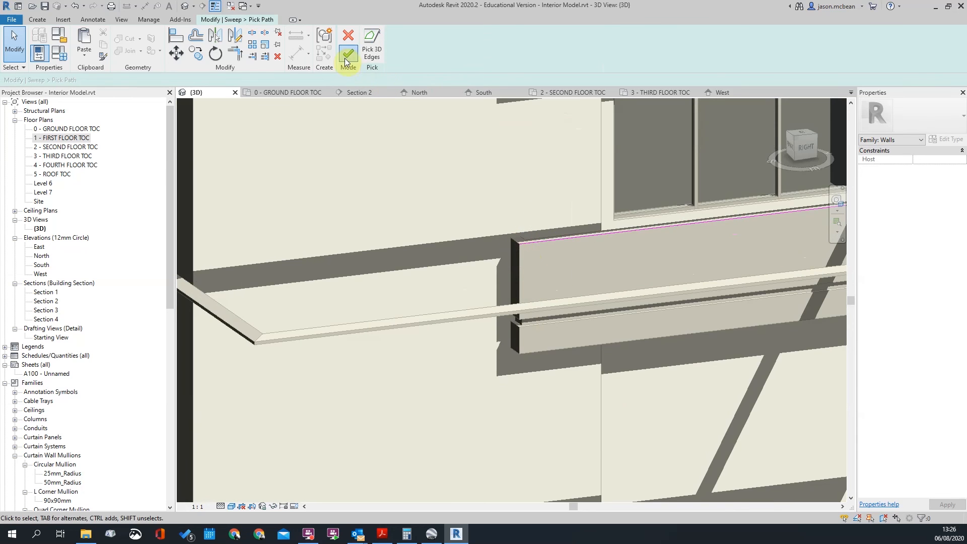
left_click(347, 62)
scroll(485, 259, "down", 3)
left_click(348, 52)
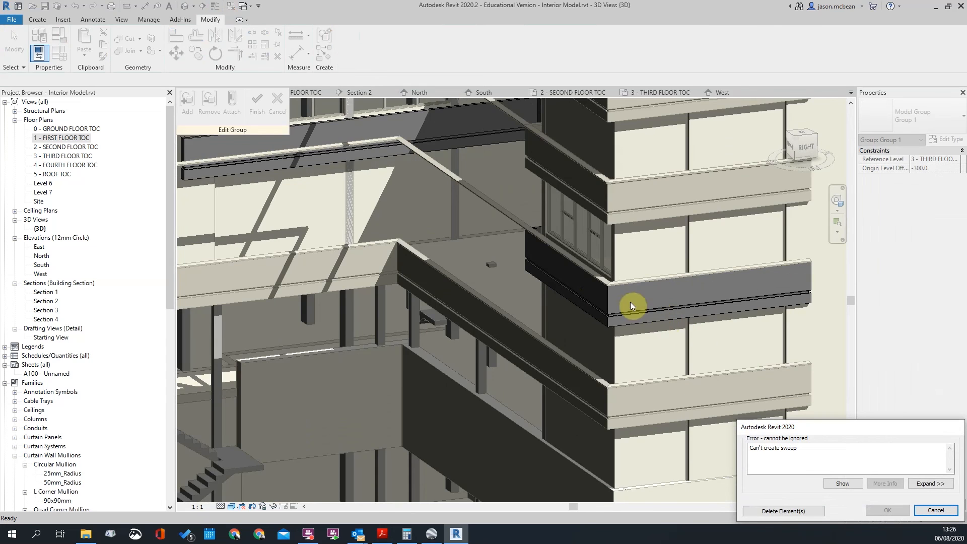
scroll(630, 305, "down", 3)
scroll(557, 320, "up", 4)
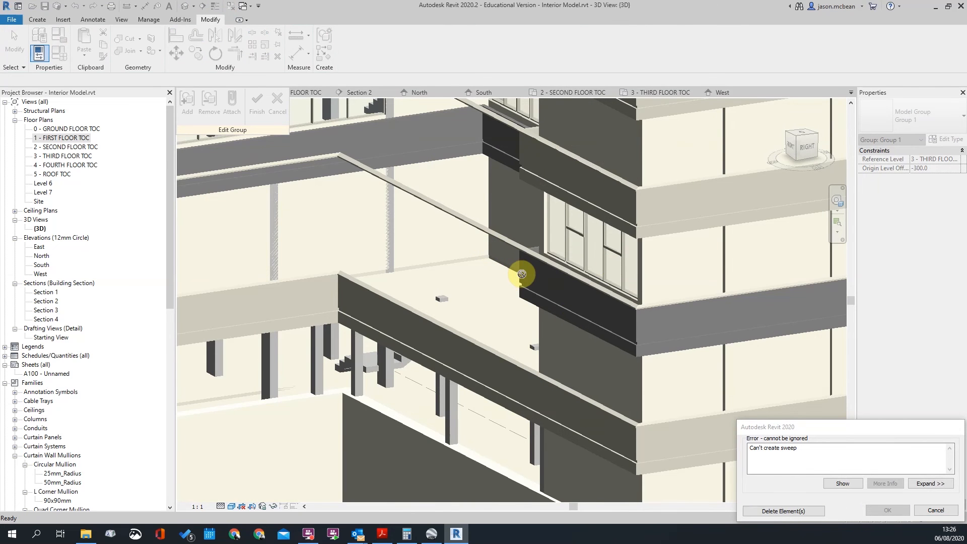
scroll(522, 274, "down", 4)
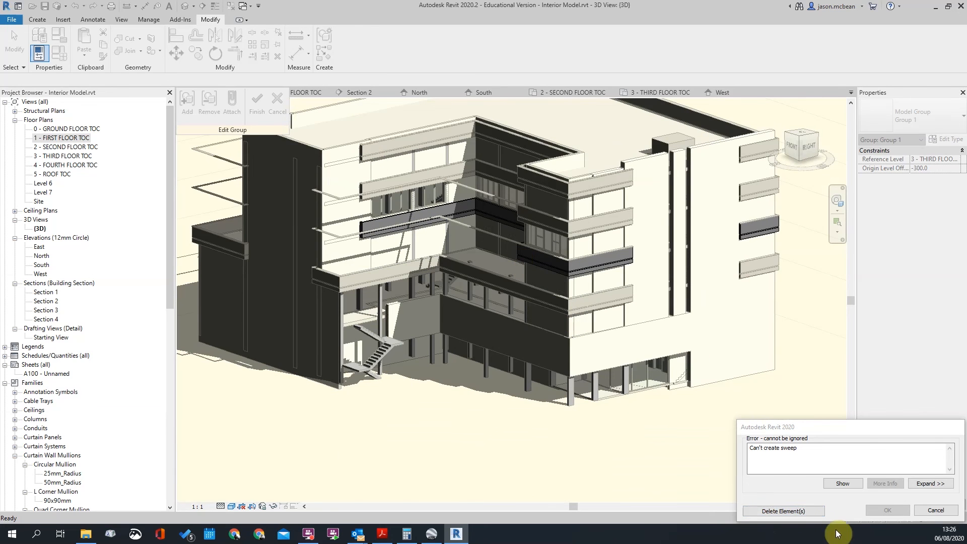
left_click(782, 512)
Bring the corner balcony into view and confirm the picked sweep path
scroll(542, 248, "up", 5)
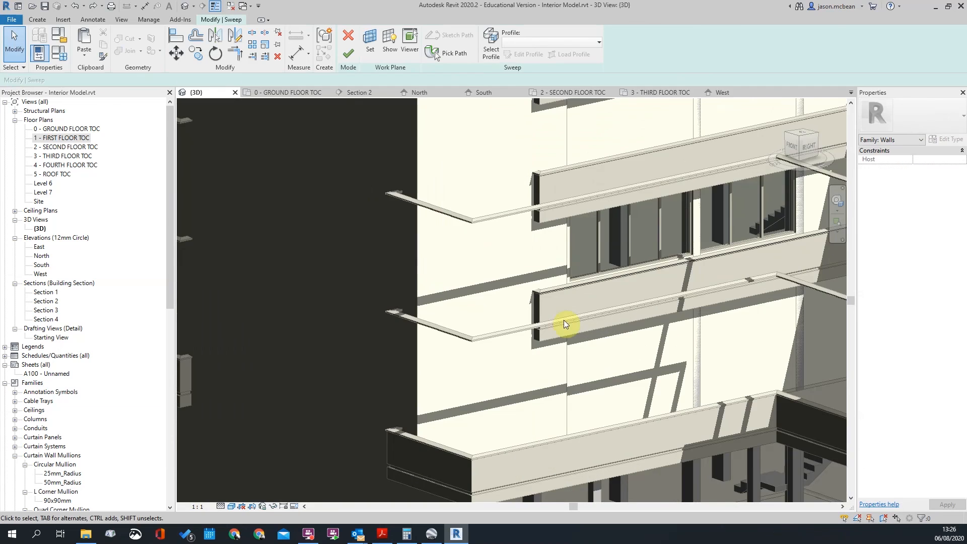
scroll(534, 311, "down", 6)
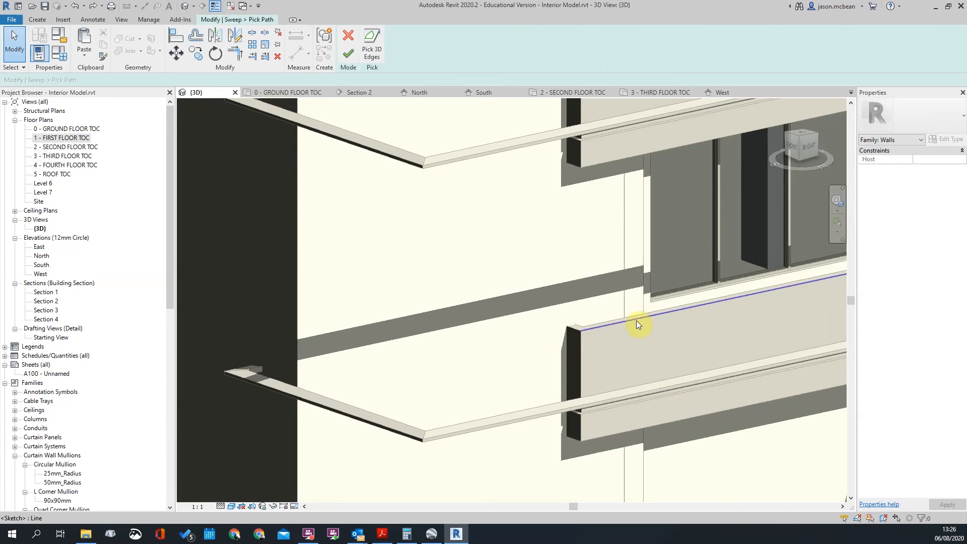
scroll(636, 320, "down", 5)
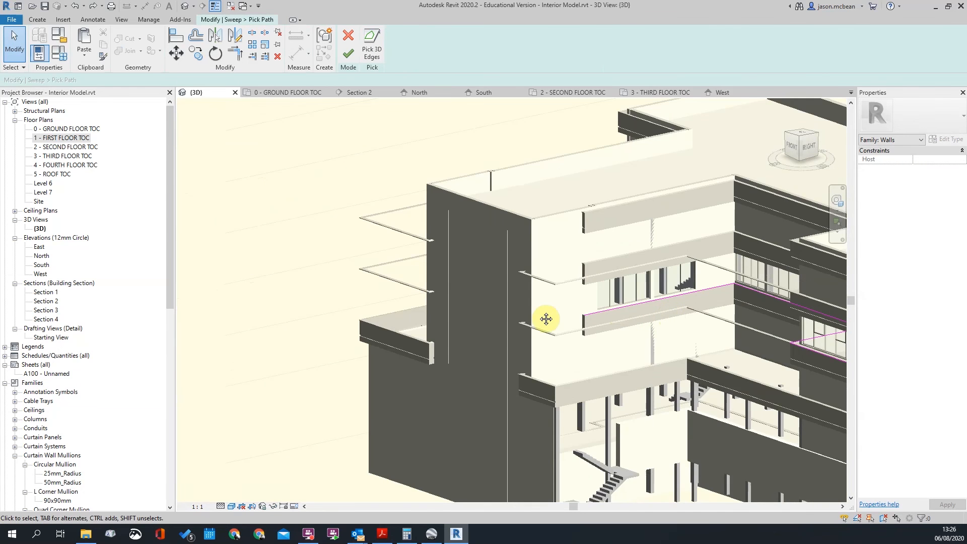
middle_click_drag(546, 319, 256, 303)
scroll(541, 322, "up", 3)
scroll(683, 370, "up", 3)
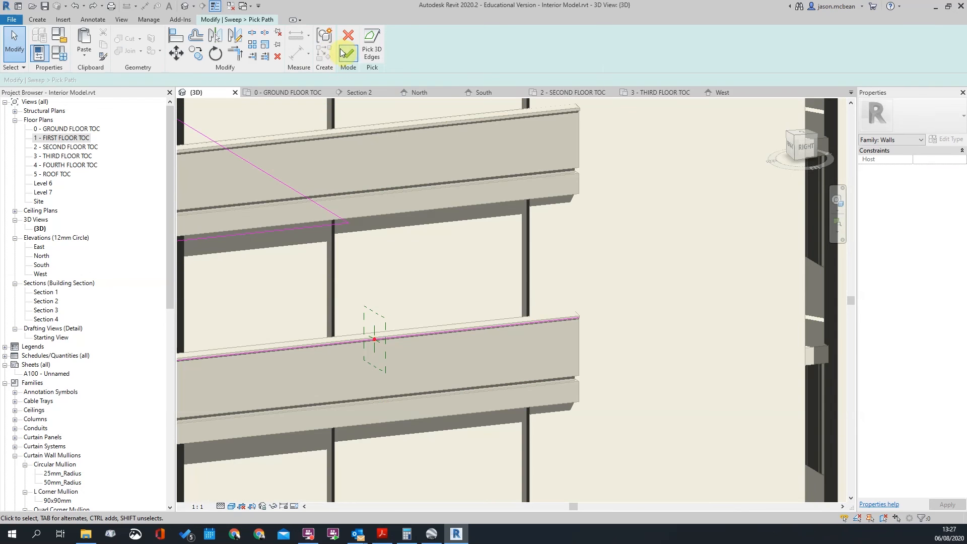
left_click(349, 54)
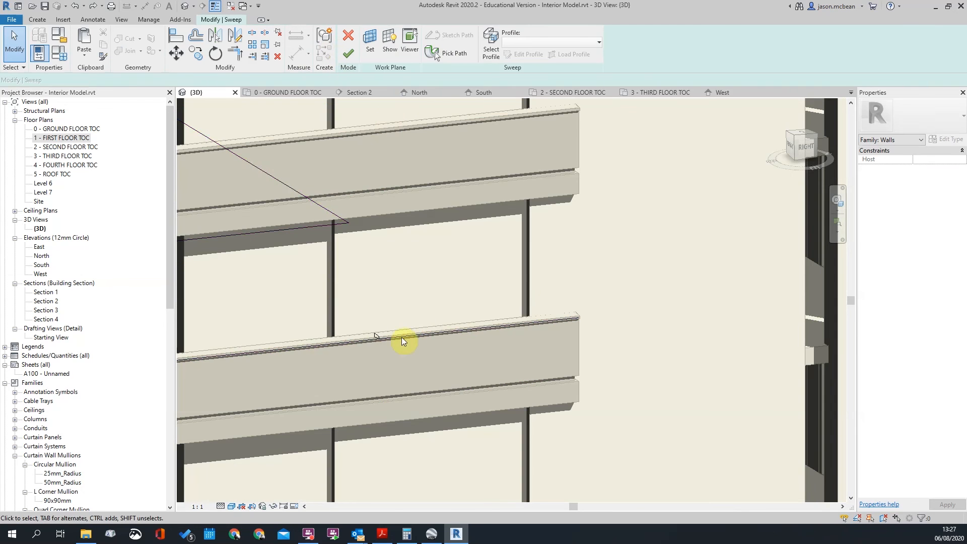
Orbit to face the wall straight on and select the sweep's sketched profile
left_click(383, 337)
scroll(534, 331, "down", 4)
middle_click_drag(485, 366, 676, 408, "shift")
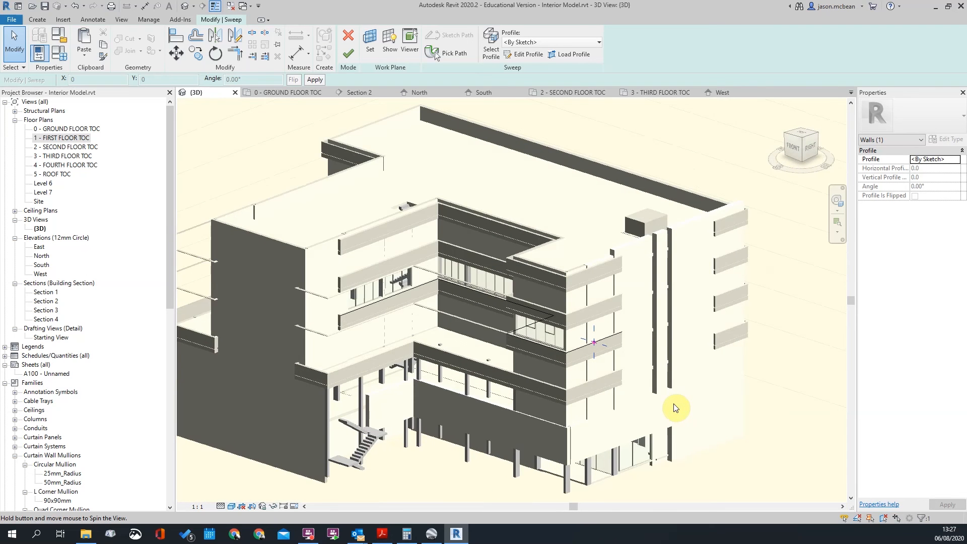
scroll(593, 343, "up", 10)
middle_click_drag(722, 328, 461, 301, "shift")
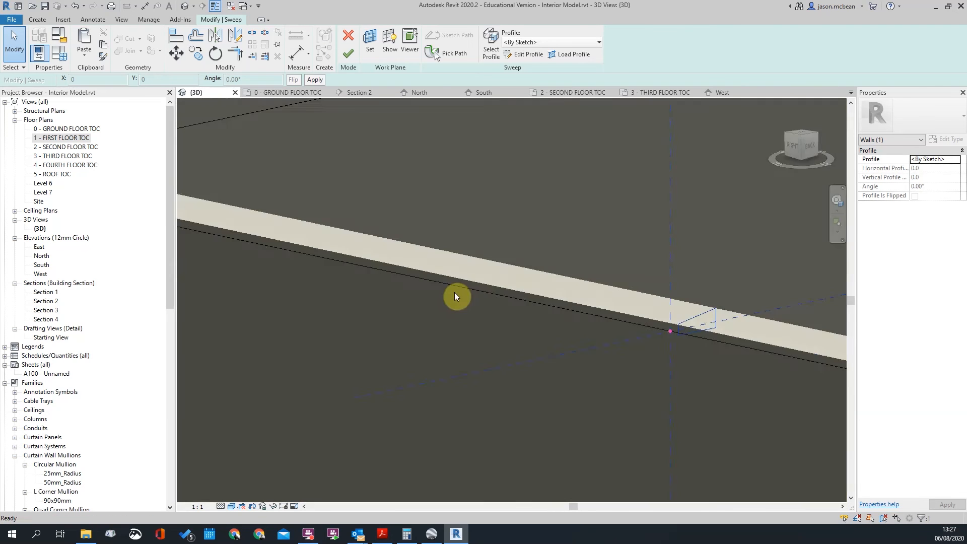
scroll(651, 301, "up", 2)
scroll(651, 301, "down", 2)
middle_click_drag(651, 303, 643, 336, "shift")
left_click(636, 334)
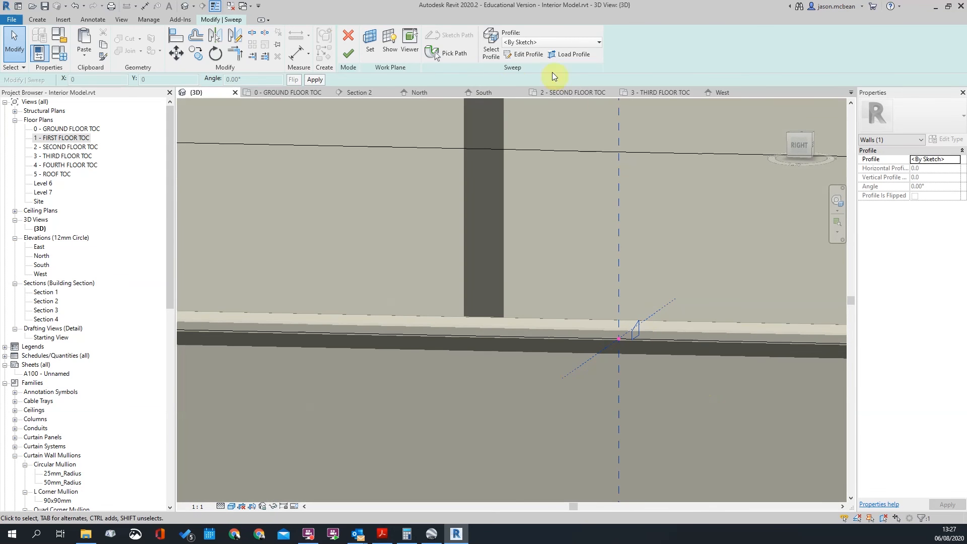
Open the profile sketch and move its four lines to the path endpoint
left_click(514, 55)
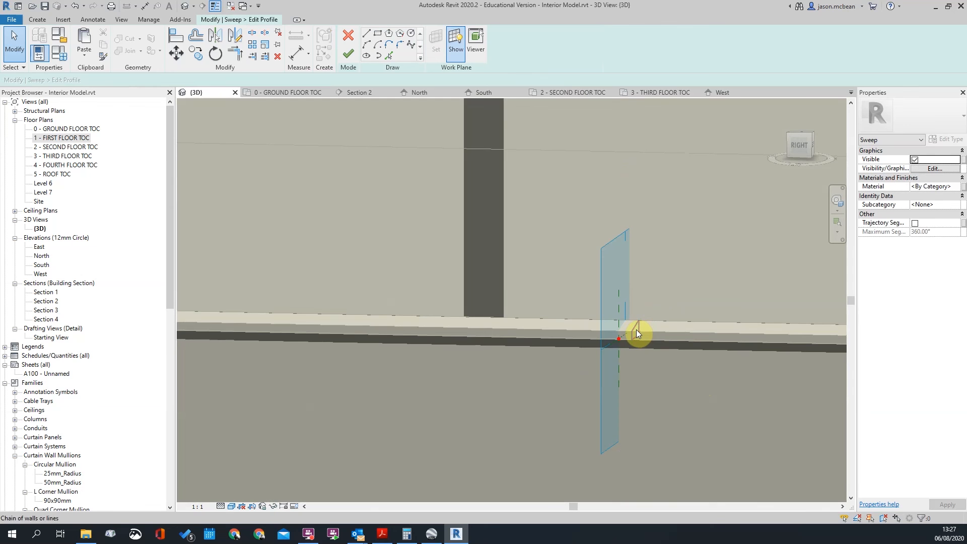
left_click(637, 330)
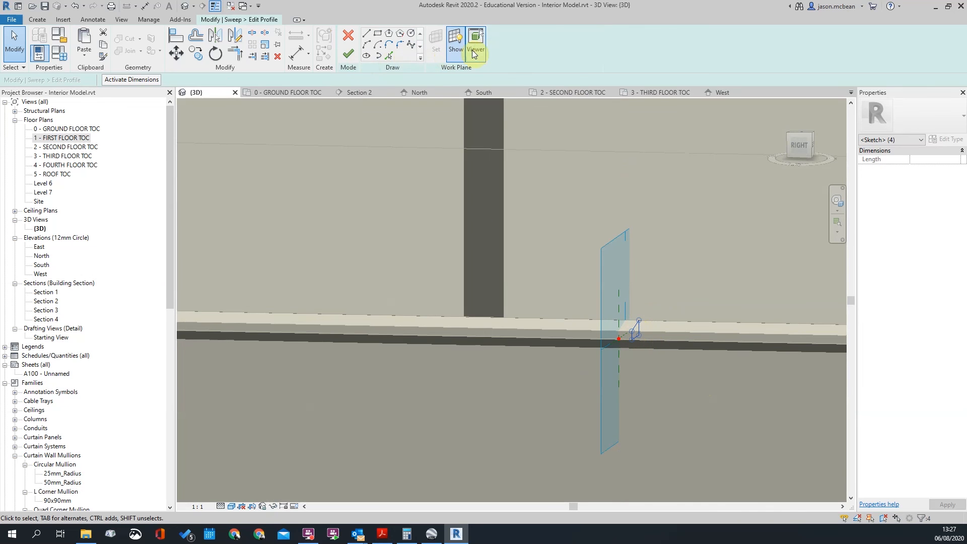
scroll(643, 302, "down", 3)
middle_click_drag(643, 301, 651, 375, "shift")
scroll(639, 320, "up", 6)
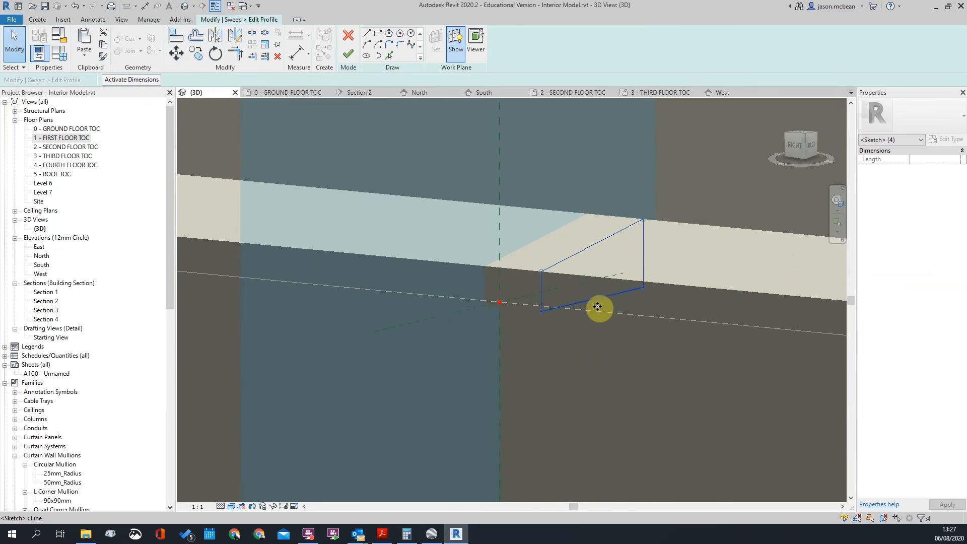
key("m")
key("v")
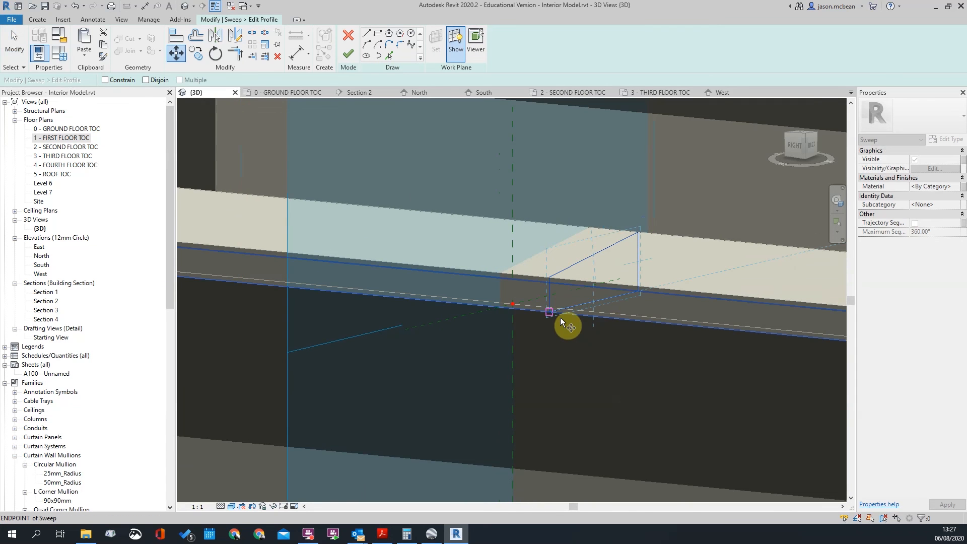
left_click(548, 310)
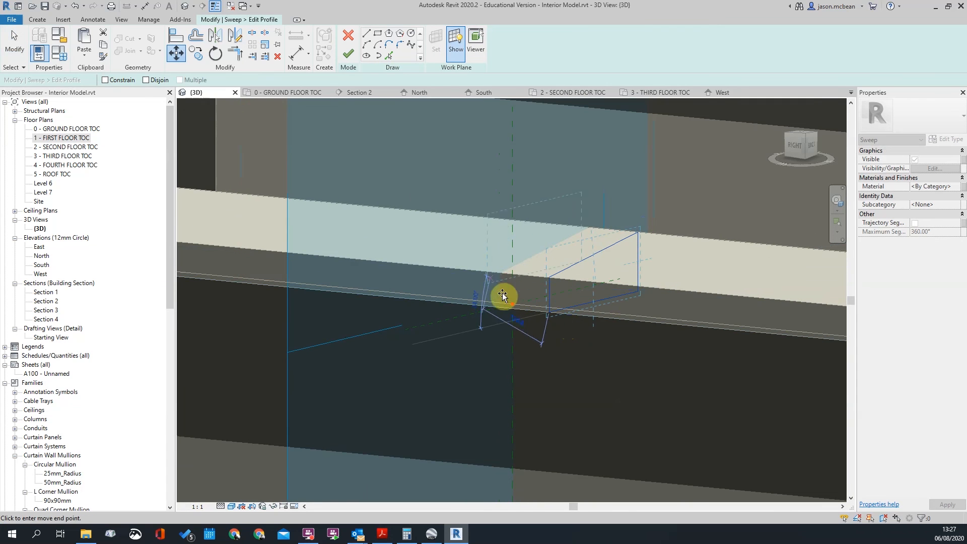
left_click(512, 305)
mouse_move(512, 304)
middle_mouse_down("shift")
mouse_move(512, 395)
mouse_move(574, 398)
middle_mouse_up("shift")
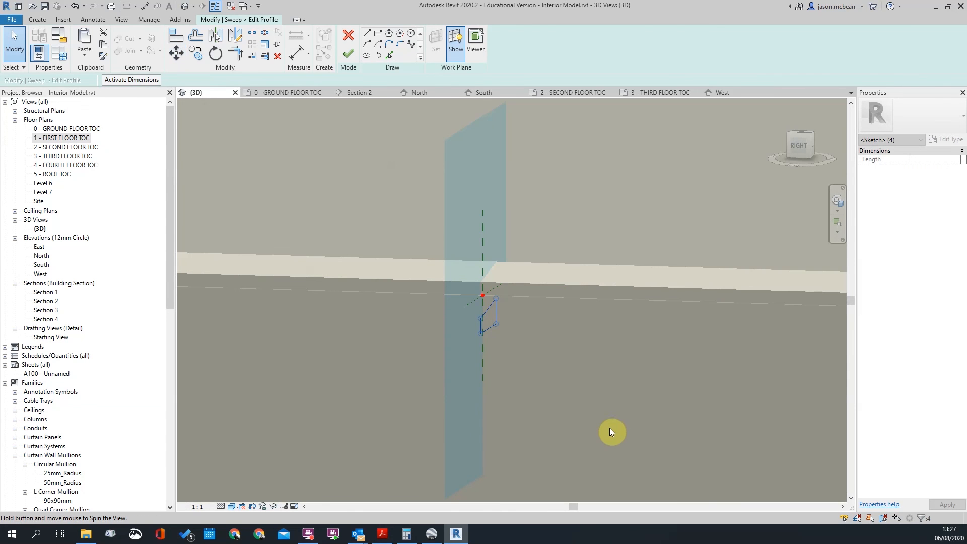
Cut the four profile lines to the clipboard and bring the profile plane into view
key("Delete")
middle_click_drag(600, 329, 519, 343, "shift")
scroll(519, 343, "down", 3)
scroll(574, 277, "up", 4)
scroll(533, 331, "down", 5)
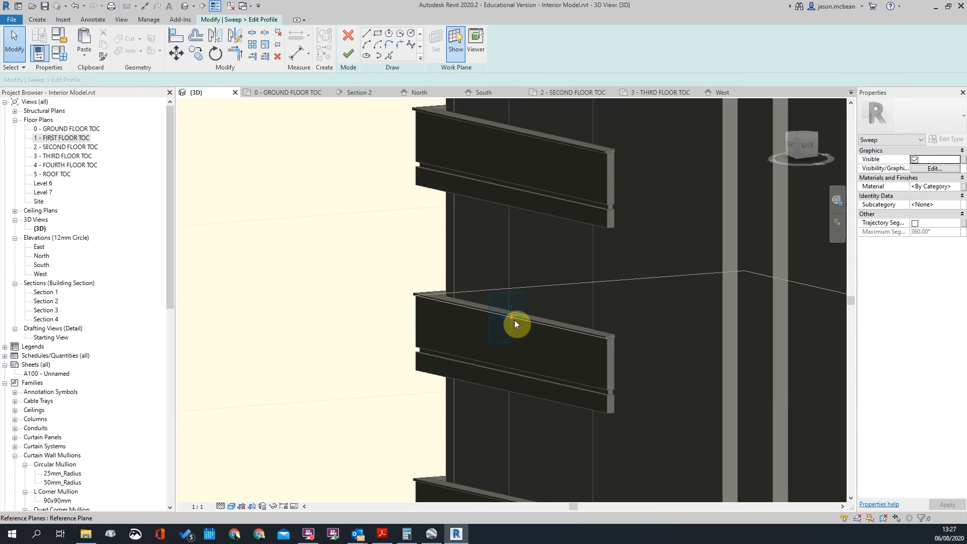
scroll(512, 322, "down", 3)
scroll(502, 310, "up", 3)
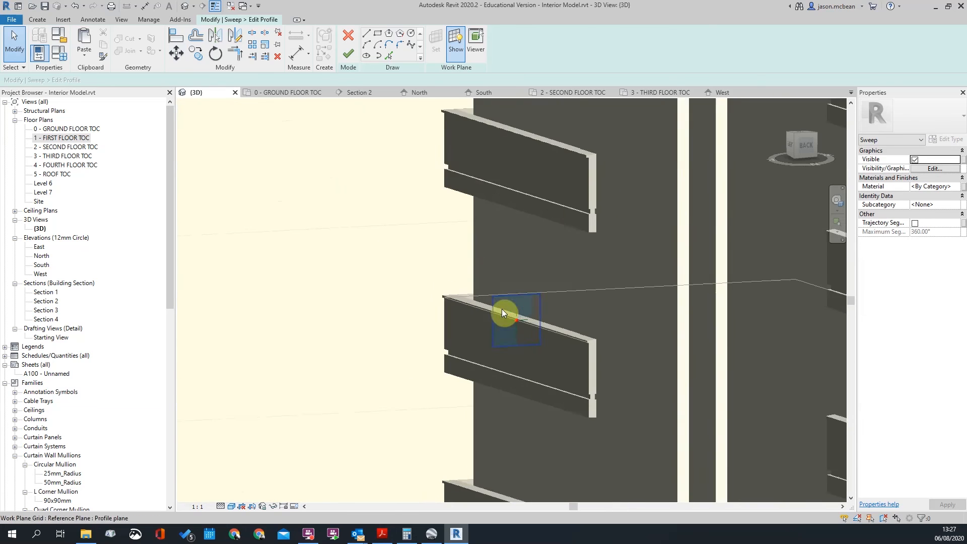
scroll(502, 310, "up", 5)
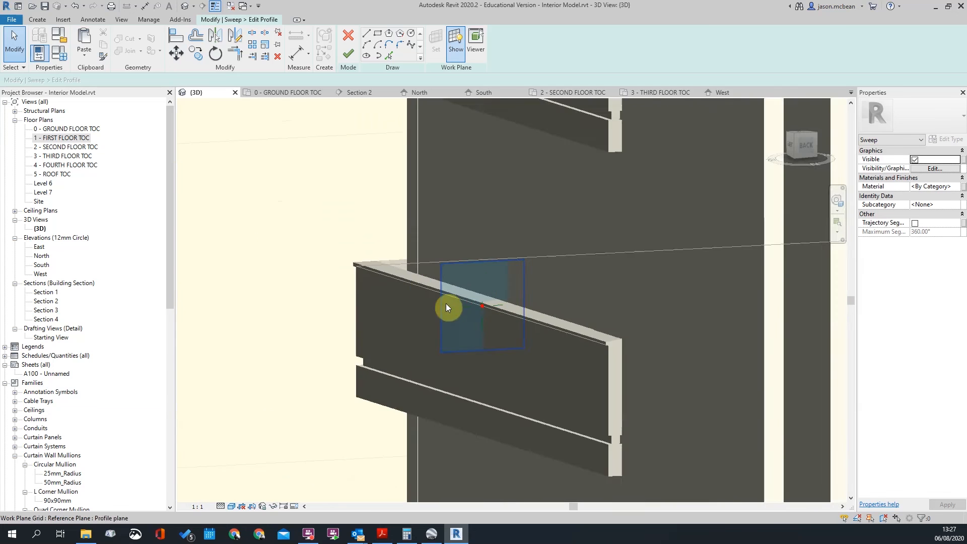
scroll(461, 304, "down", 3)
scroll(581, 329, "up", 4)
scroll(360, 283, "up", 3)
middle_click_drag(345, 222, 409, 207)
left_click(428, 230)
left_click(471, 181)
Paste the profile lines from the clipboard at the reference plane's midpoint
left_click(86, 56)
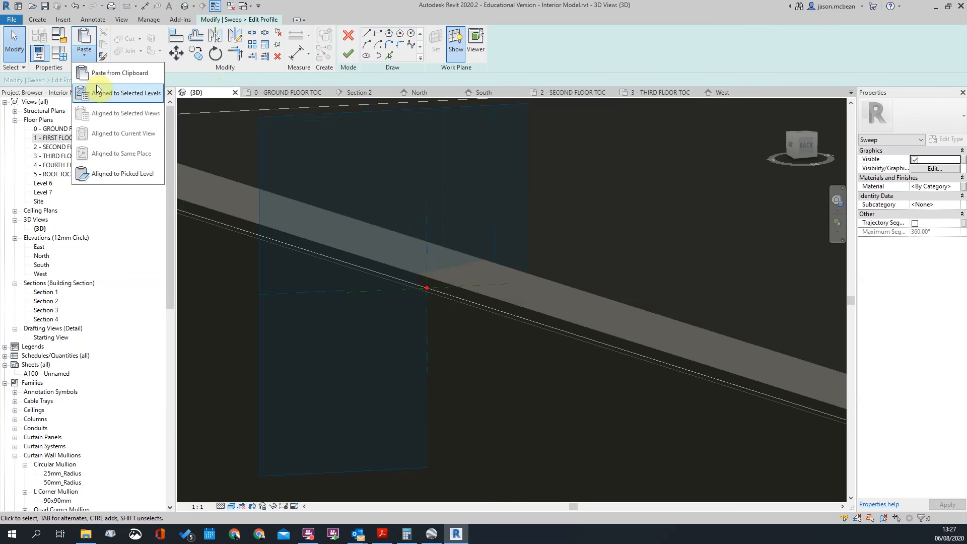
left_click(121, 93)
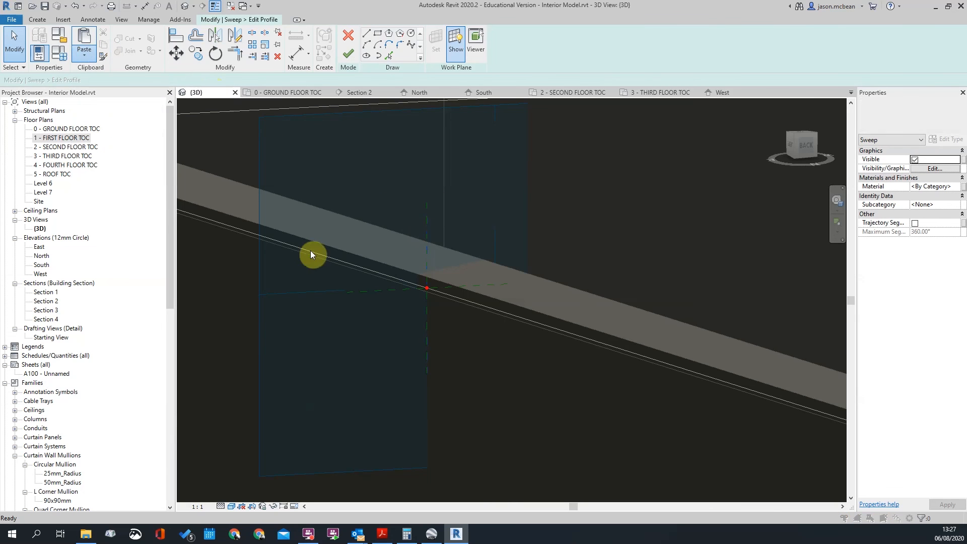
left_click(520, 339)
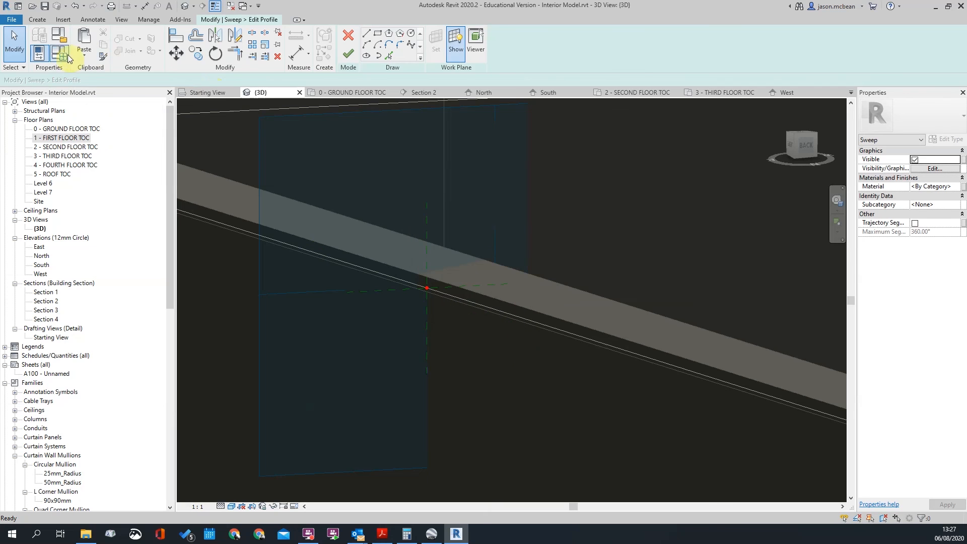
left_click(85, 37)
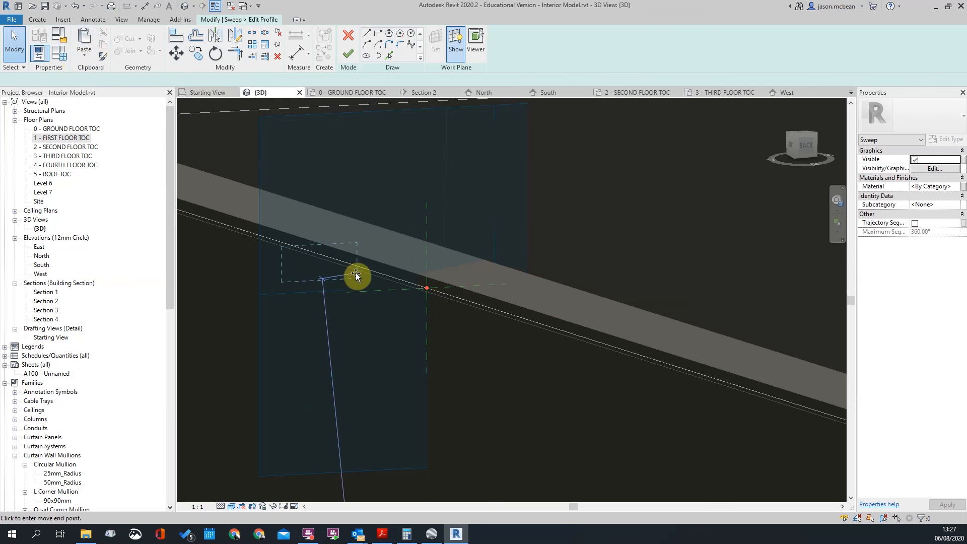
left_click(424, 287)
scroll(386, 313, "up", 2)
scroll(443, 298, "down", 2)
mouse_move(521, 296)
middle_mouse_down()
mouse_move(551, 307)
mouse_move(524, 308)
middle_mouse_up()
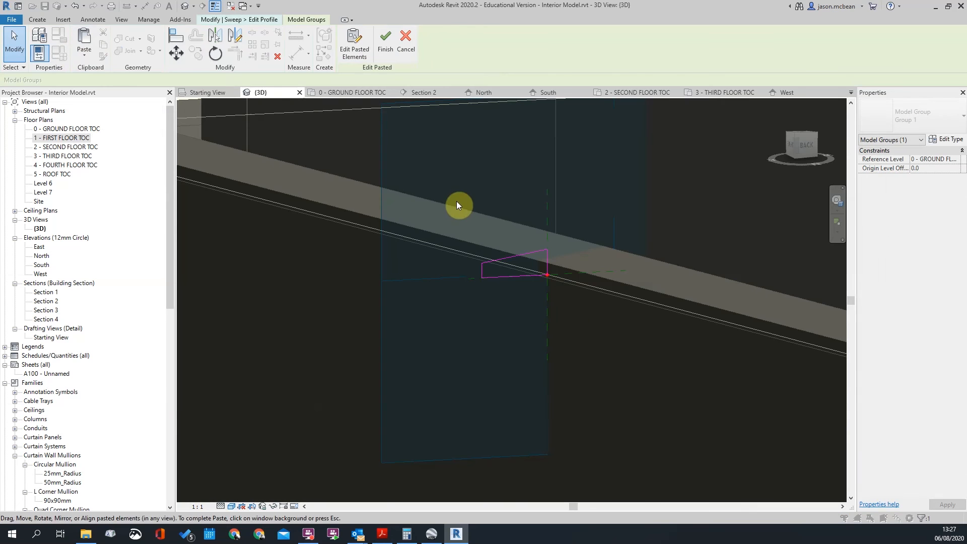
left_click(386, 40)
Move the pasted profile's corner onto the path endpoint and finish the profile
scroll(583, 307, "up", 2)
key("m")
key("v")
left_click(378, 253)
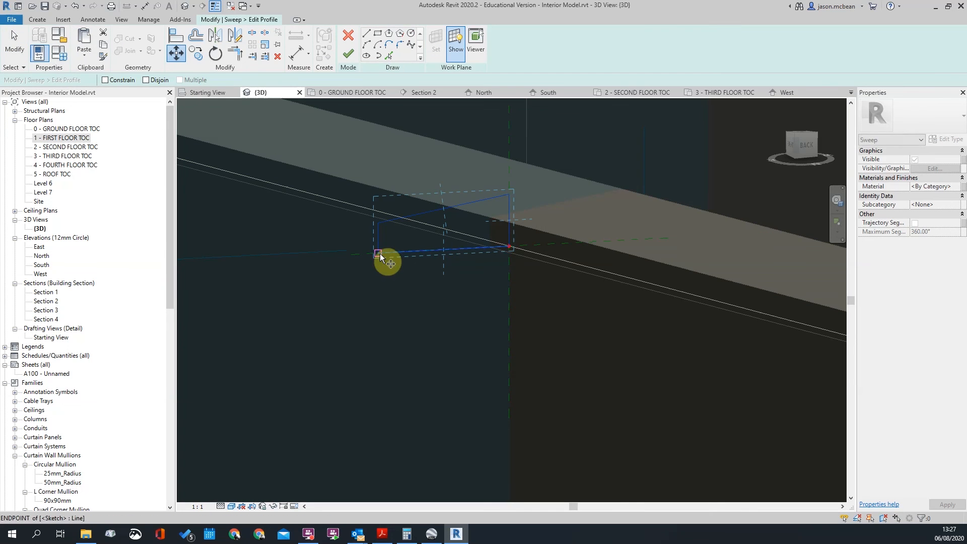
left_click(585, 323)
scroll(533, 261, "up", 2)
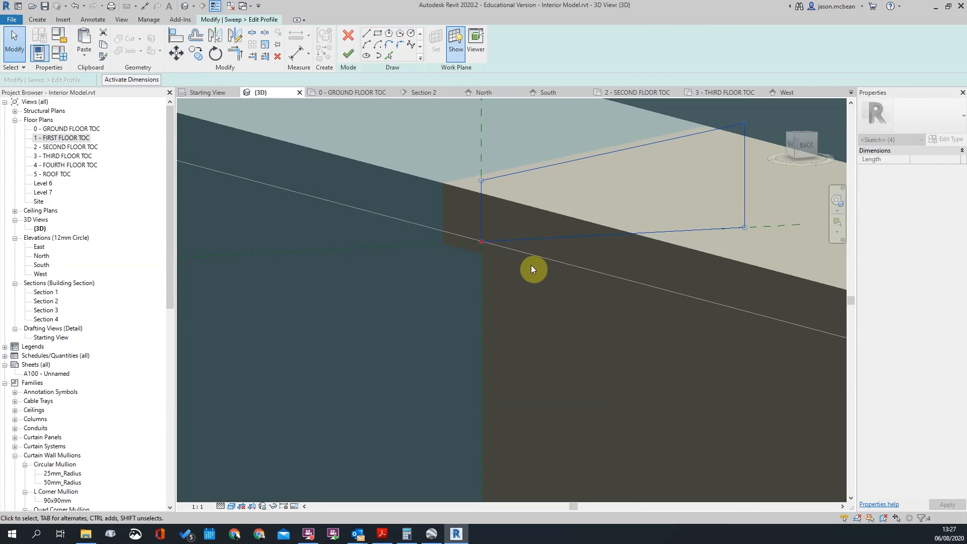
left_click(505, 242)
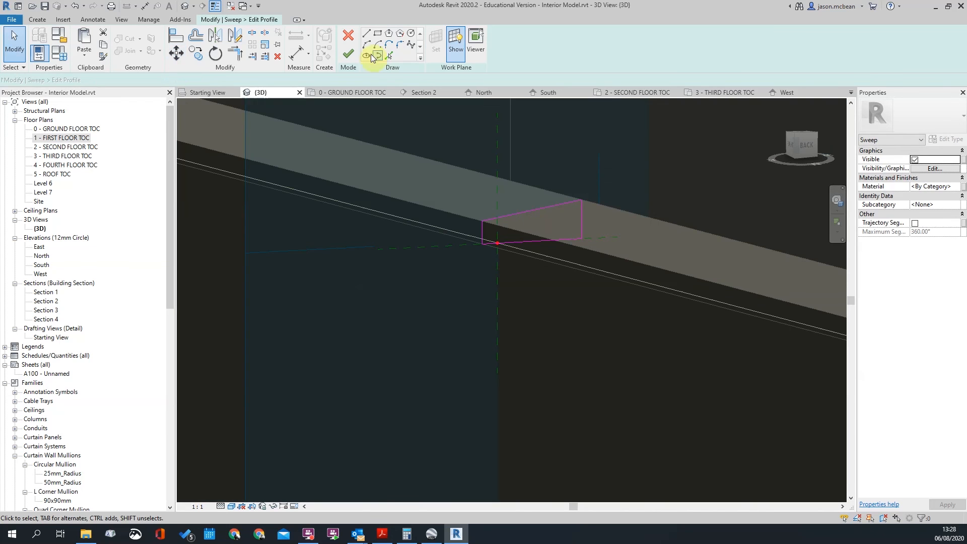
left_click(348, 53)
scroll(540, 253, "down", 2)
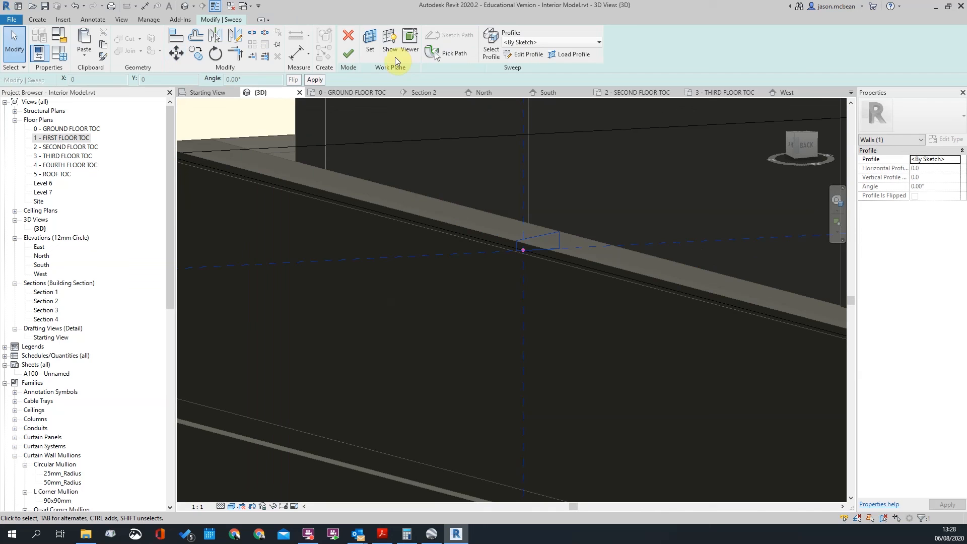
Finish editing the balcony sweep and clear its selection
left_click(349, 54)
scroll(583, 341, "down", 5)
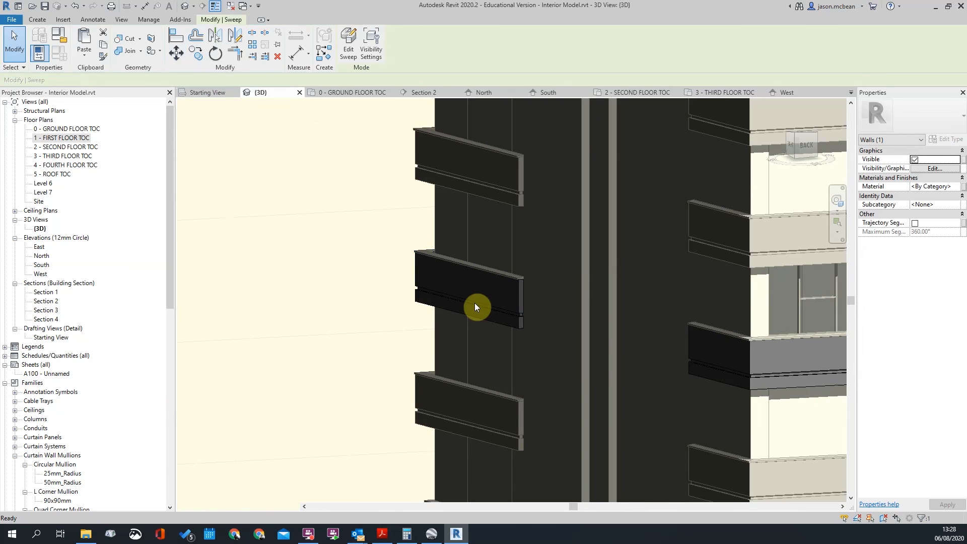
key("Escape")
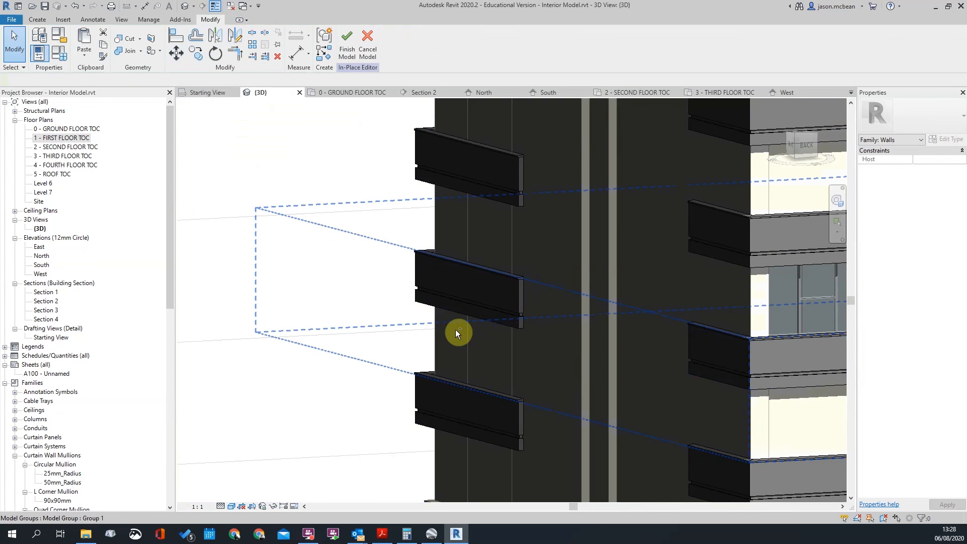
scroll(458, 332, "down", 5)
Orbit around the building to inspect the balcony model group's facade
middle_click_drag(687, 341, 548, 327, "shift")
scroll(563, 323, "up", 8)
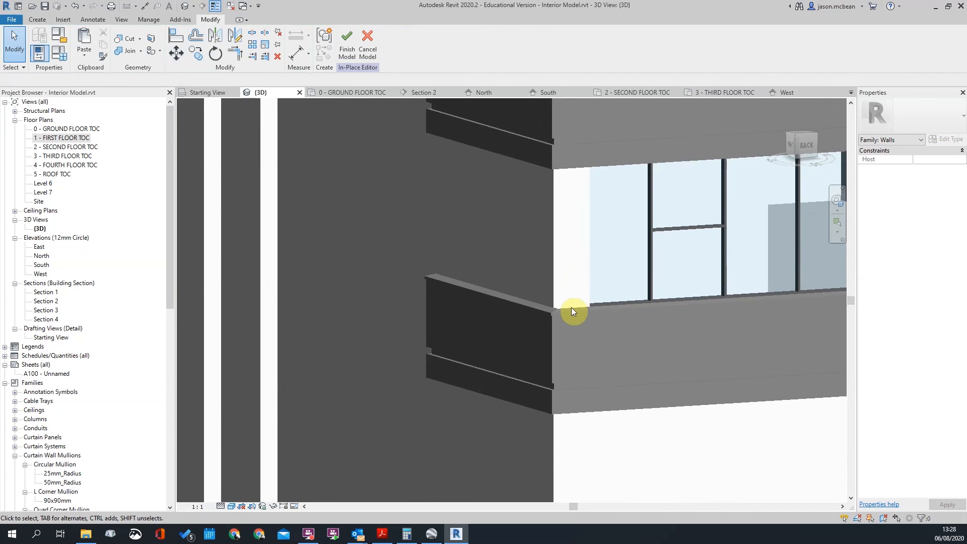
left_click(571, 308)
scroll(522, 300, "down", 8)
middle_click_drag(485, 329, 626, 296, "shift")
scroll(560, 305, "up", 6)
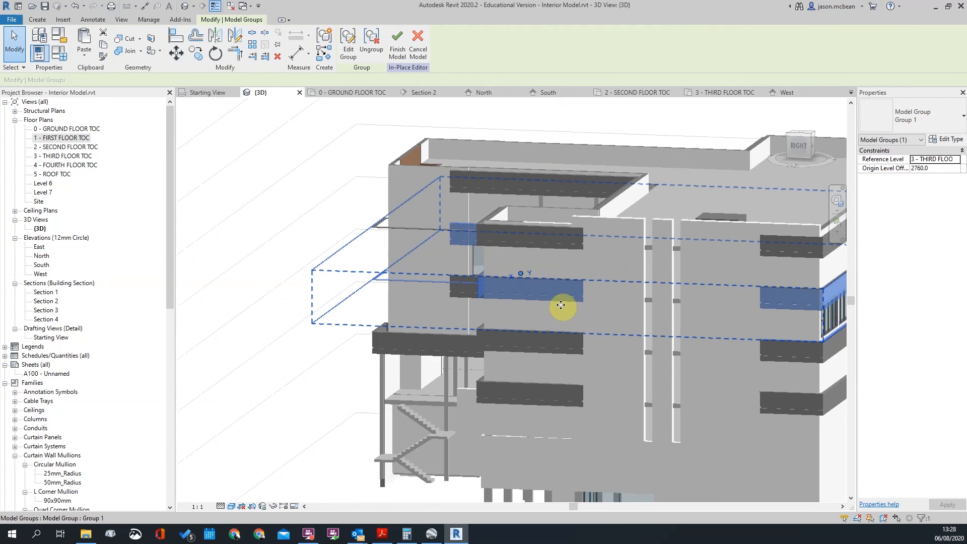
scroll(561, 305, "up", 3)
key("Escape")
Select the third-floor balcony Model Group 1 from an elevated front-right view
scroll(585, 358, "down", 4)
middle_click_drag(539, 390, 704, 324, "shift")
scroll(573, 264, "up", 5)
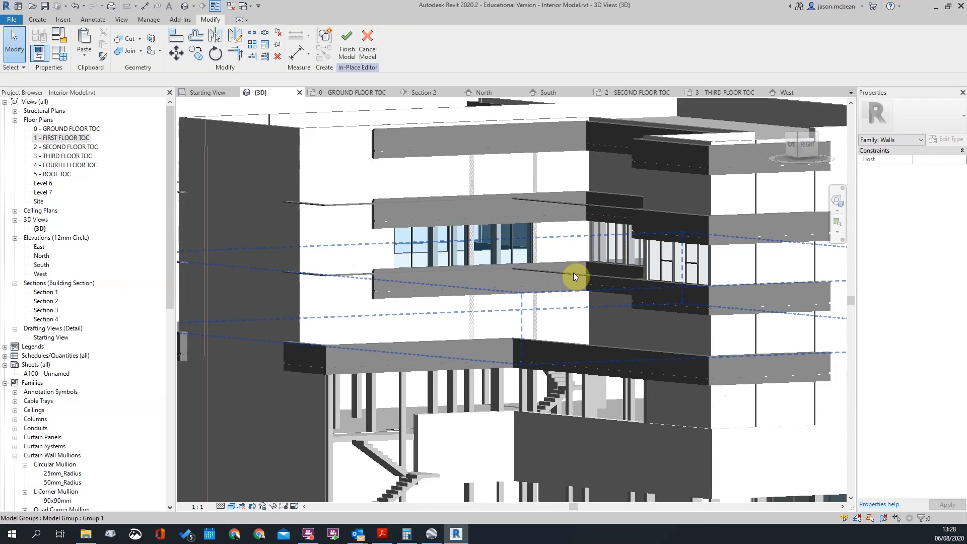
left_click(574, 273)
scroll(604, 287, "down", 3)
middle_click_drag(633, 298, 661, 352, "shift")
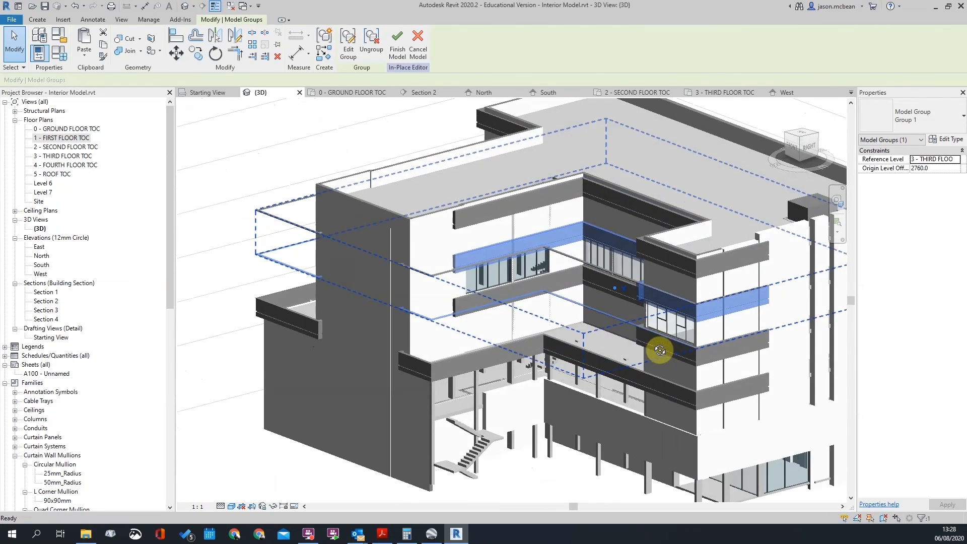
Briefly enter Model Group 1's group edit, then close it and clear the selection
left_click(348, 50)
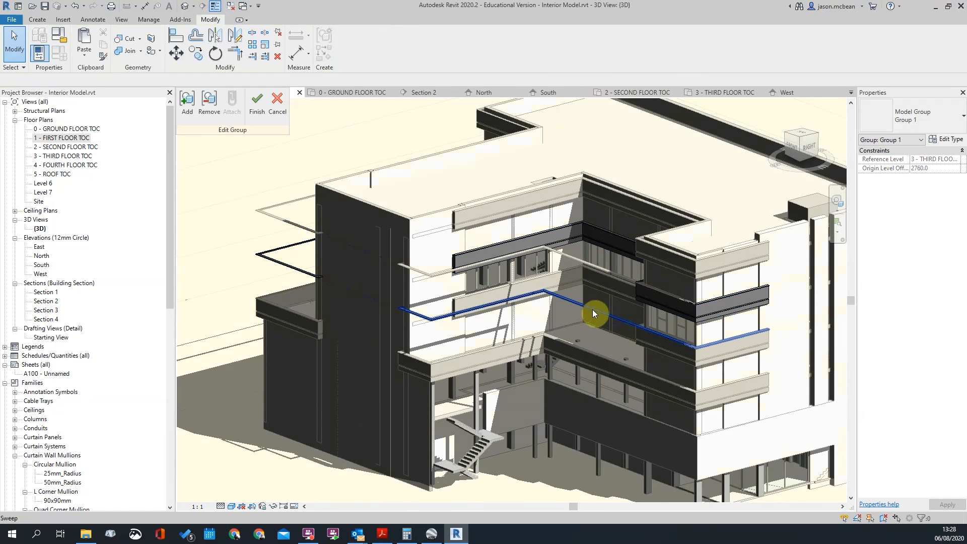
scroll(597, 260, "down", 3)
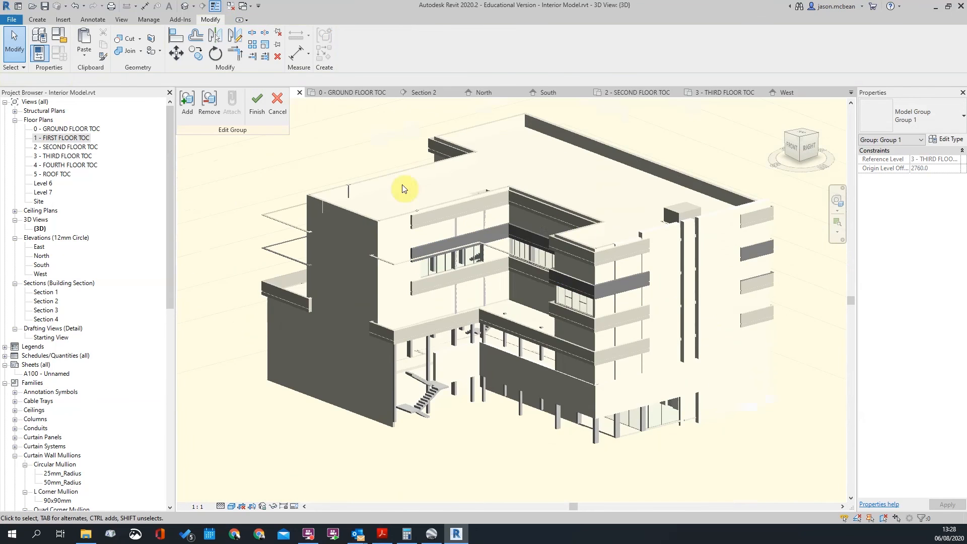
left_click(257, 104)
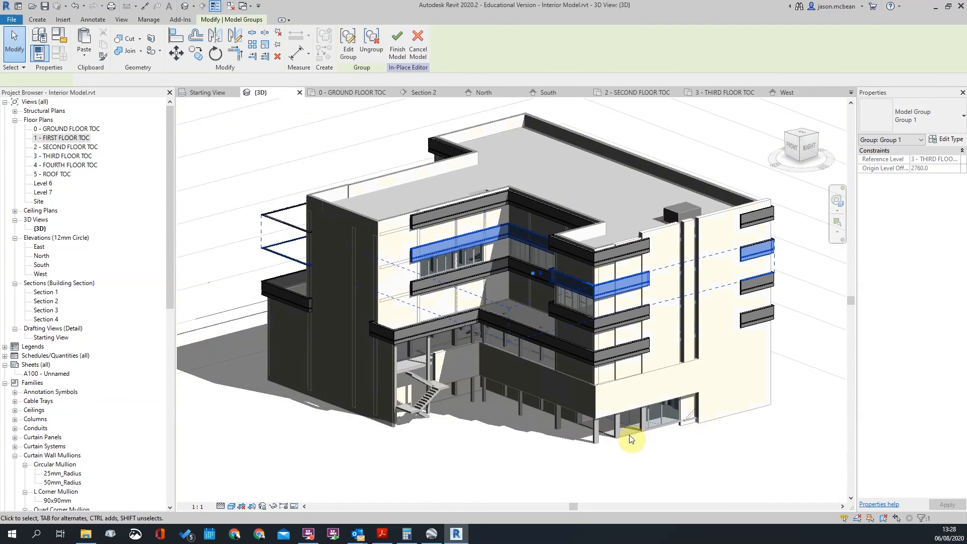
left_click(746, 421)
Enter the balcony band's group, pick its sweep, then cancel the group edit unchanged
middle_click_drag(740, 358, 551, 334, "shift")
scroll(492, 324, "up", 8)
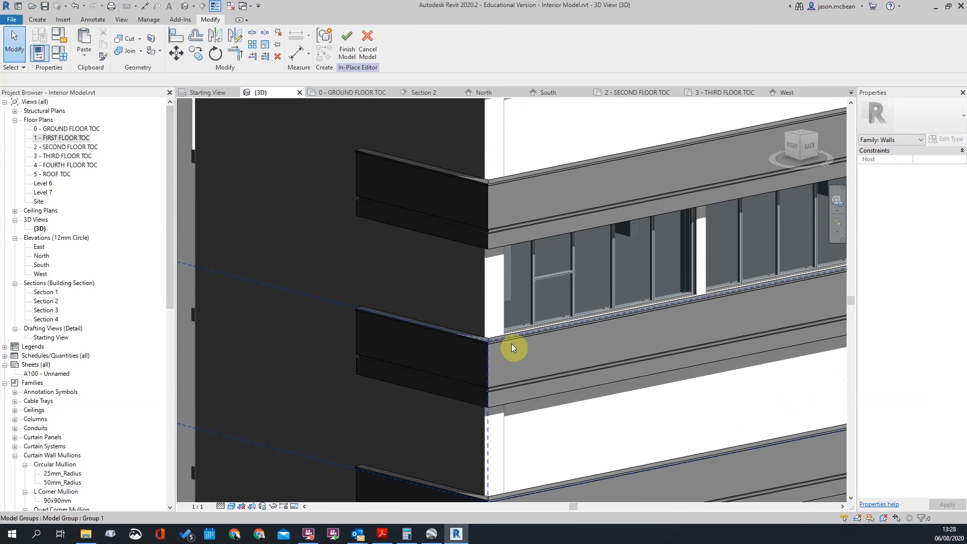
left_click(506, 337)
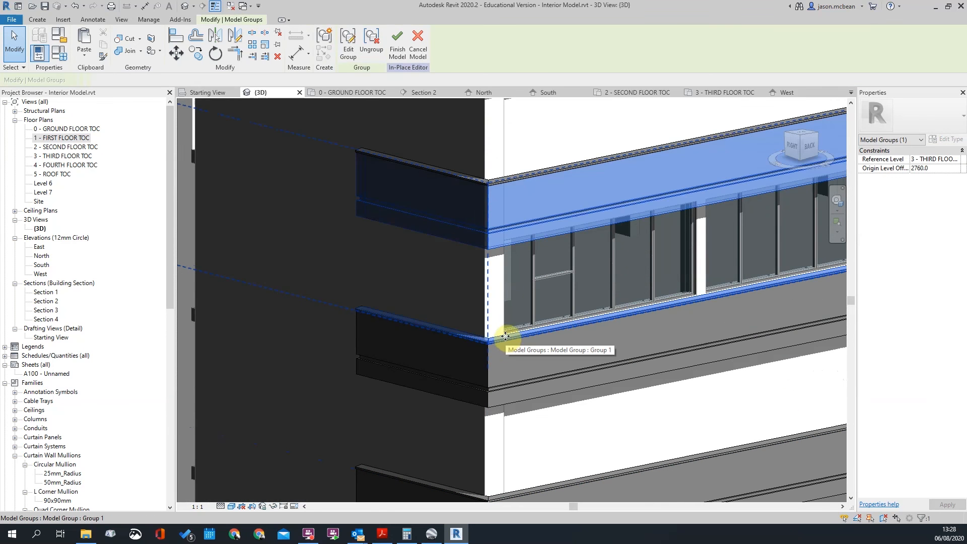
scroll(506, 337, "down", 3)
left_click(348, 41)
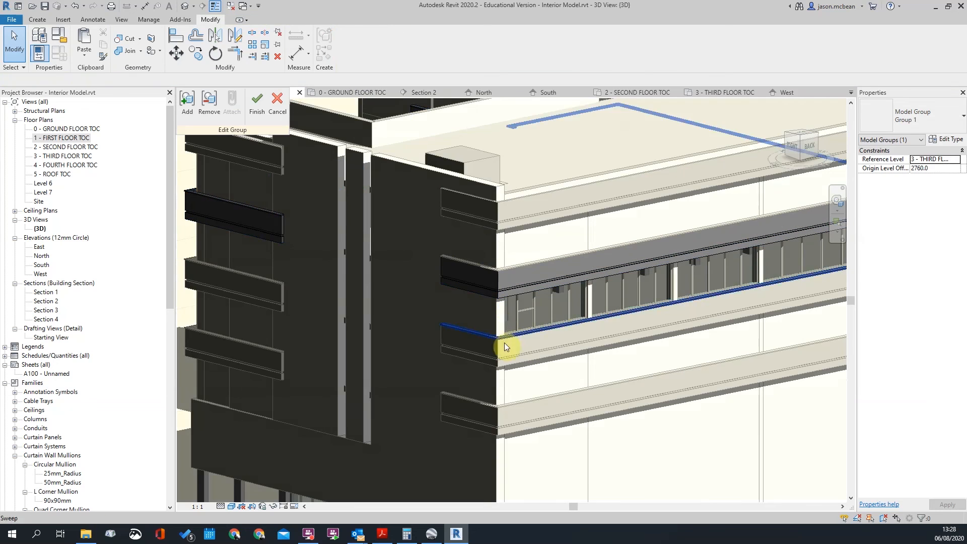
left_click(506, 335)
scroll(507, 336, "down", 4)
middle_click_drag(736, 358, 682, 440, "shift")
left_click(744, 447)
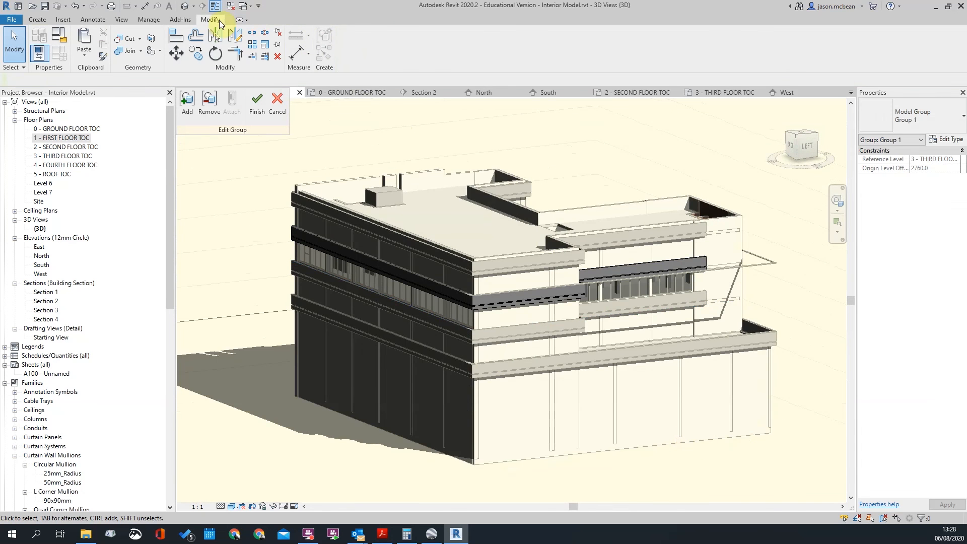
left_click(269, 106)
Orbit and zoom round to the front-right of the building
double_click(590, 312)
middle_click_drag(590, 312, 716, 391, "shift")
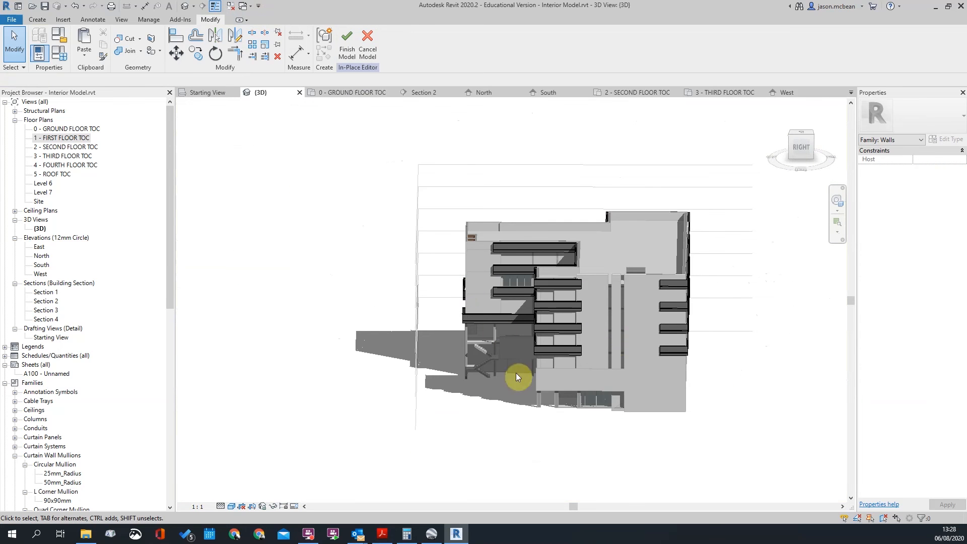
middle_click_drag(477, 349, 452, 276, "shift")
scroll(452, 277, "up", 5)
scroll(454, 277, "down", 2)
scroll(627, 234, "up", 2)
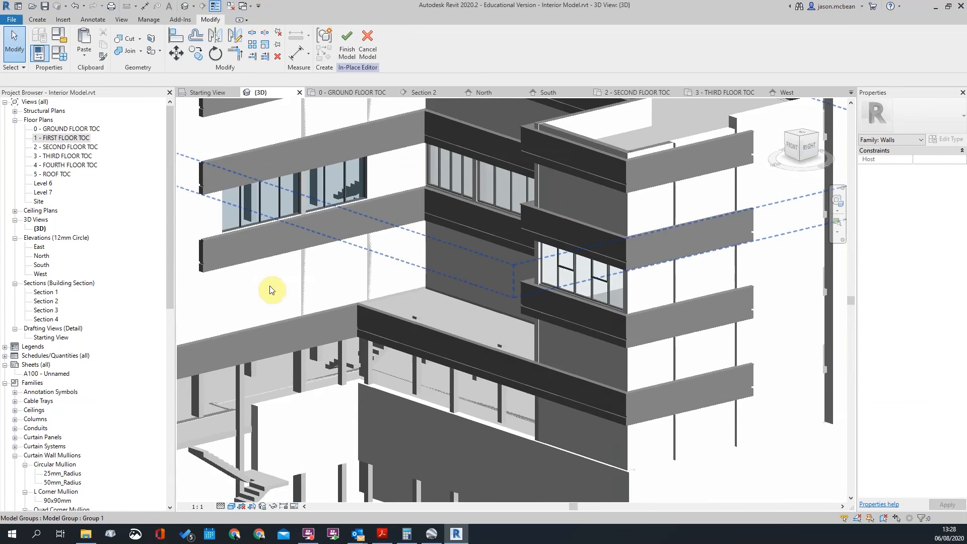
scroll(312, 284, "down", 1)
scroll(639, 244, "up", 4)
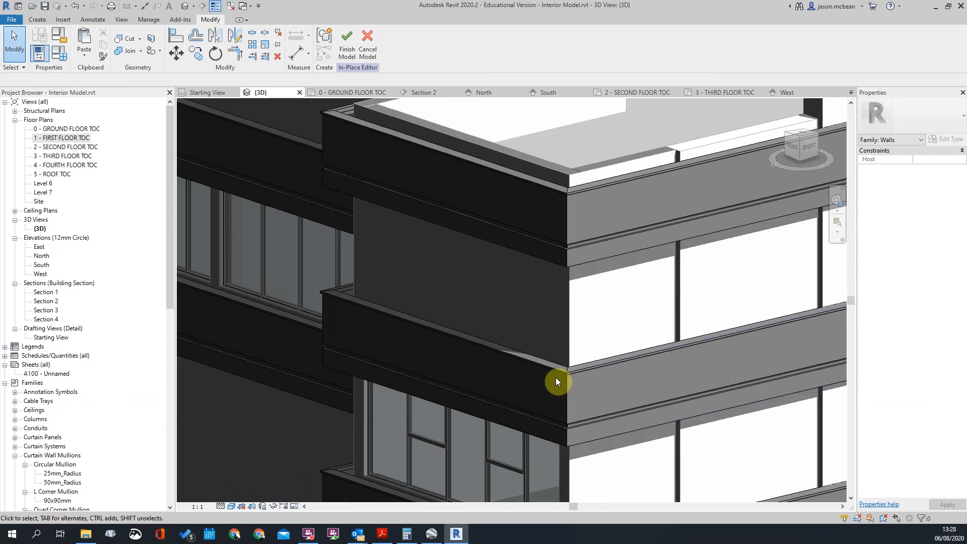
scroll(557, 423, "down", 2)
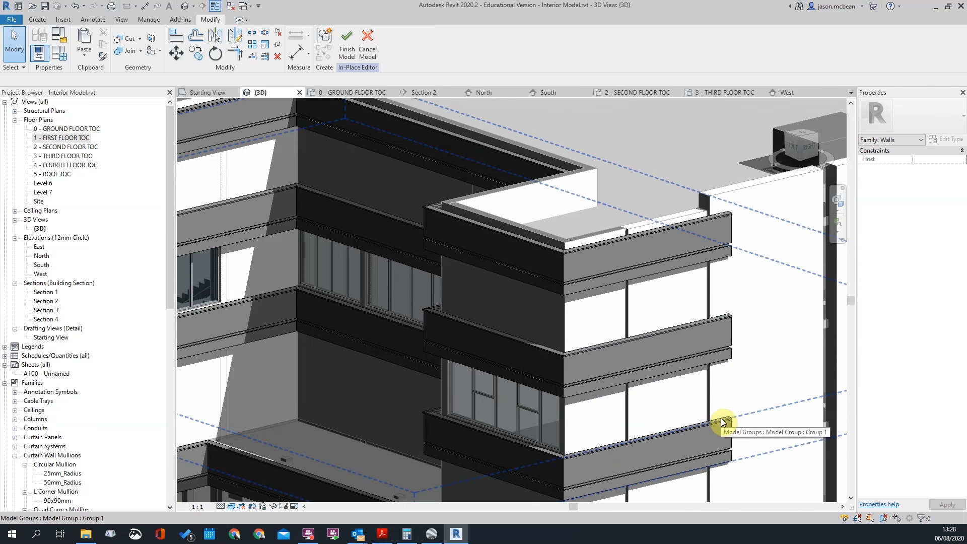
scroll(600, 285, "down", 2)
scroll(262, 187, "up", 5)
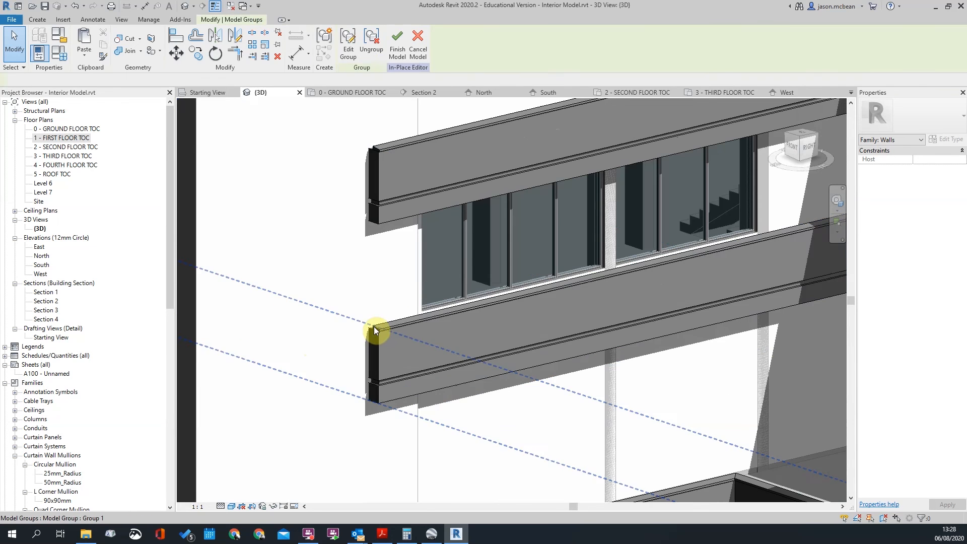
Edit the balcony band's model group and select the sweep at the band's end
left_click(374, 327)
left_click(348, 44)
scroll(387, 328, "up", 2)
left_click(380, 327)
Re-pick the sweep path along the band's top edge and finish the sweep
left_click(346, 45)
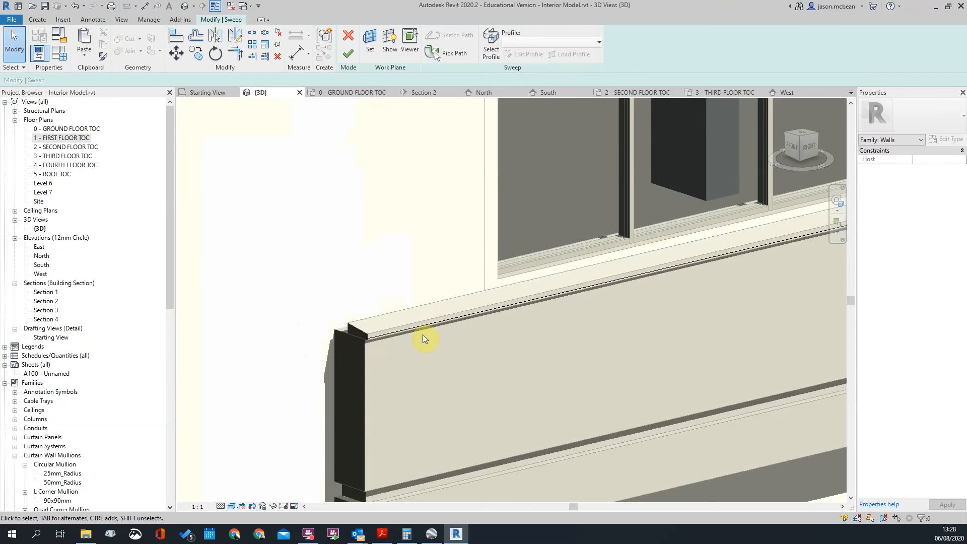
left_click(456, 48)
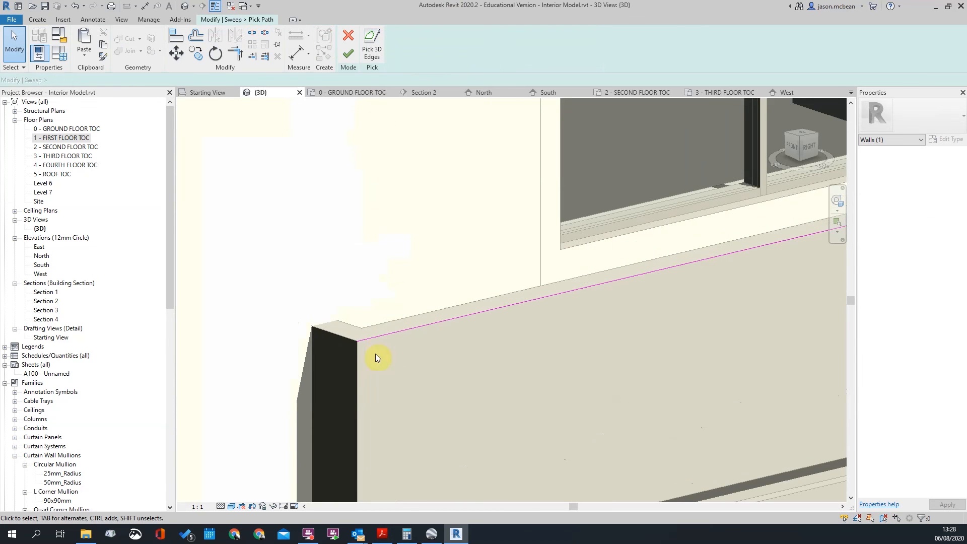
scroll(375, 332, "down", 3)
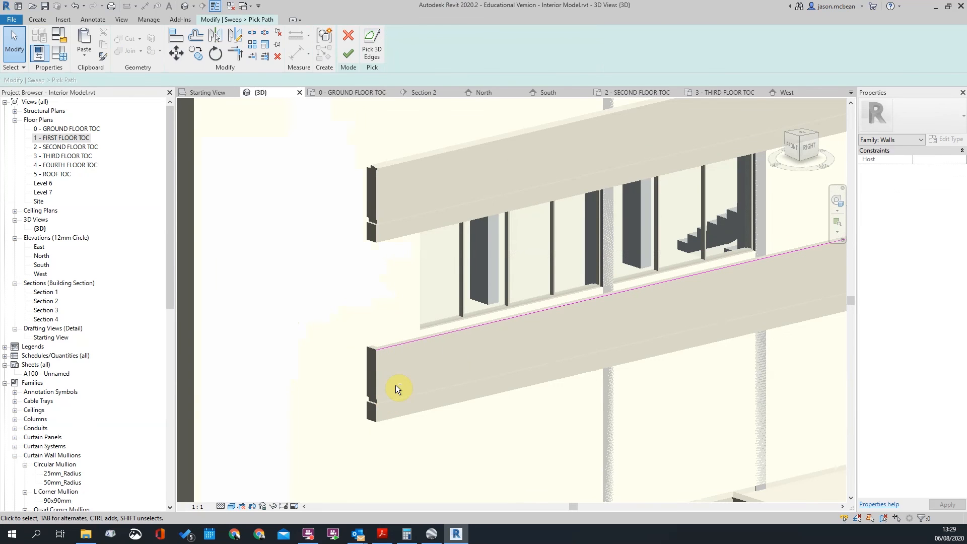
scroll(388, 353, "down", 5)
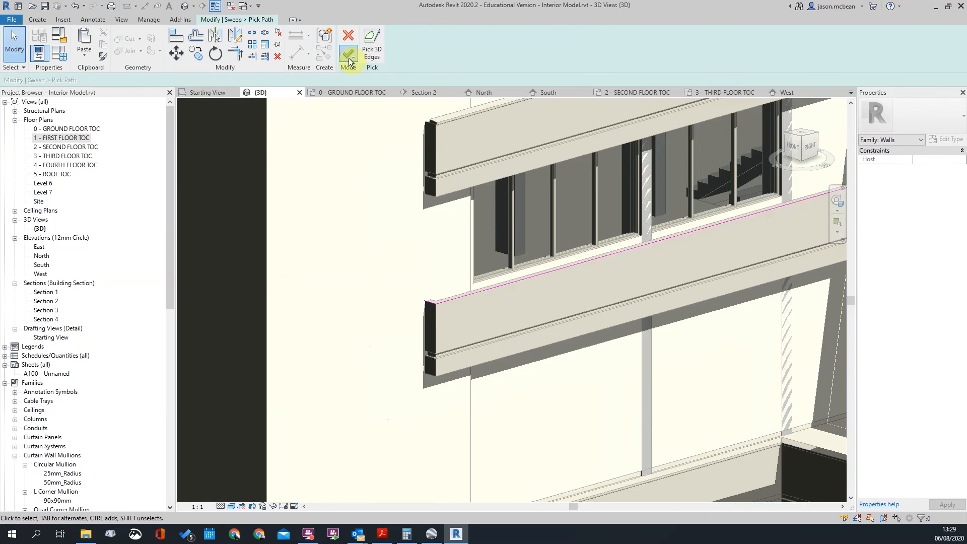
left_click(348, 55)
left_click(348, 56)
left_click(411, 249)
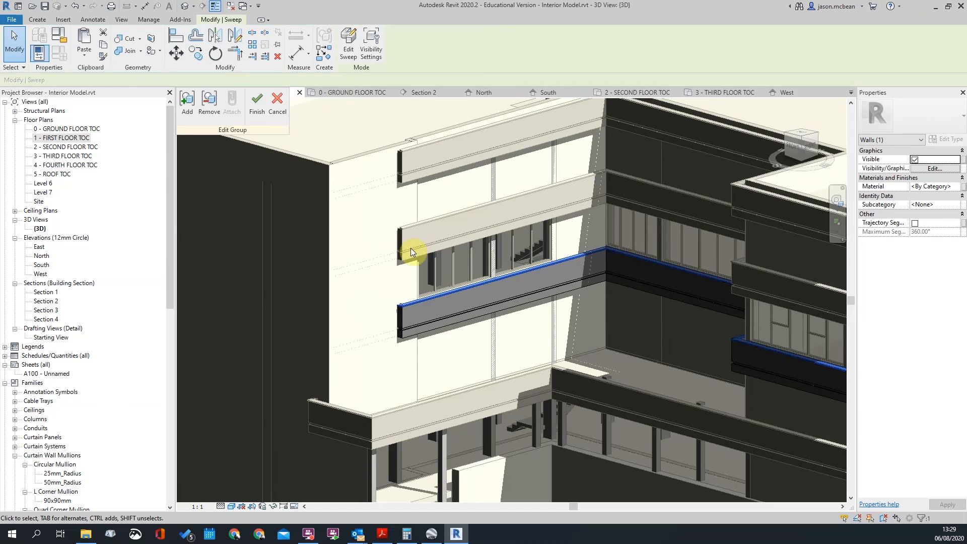
Finish the group edit, accepting the warning that removes outside references
left_click(257, 103)
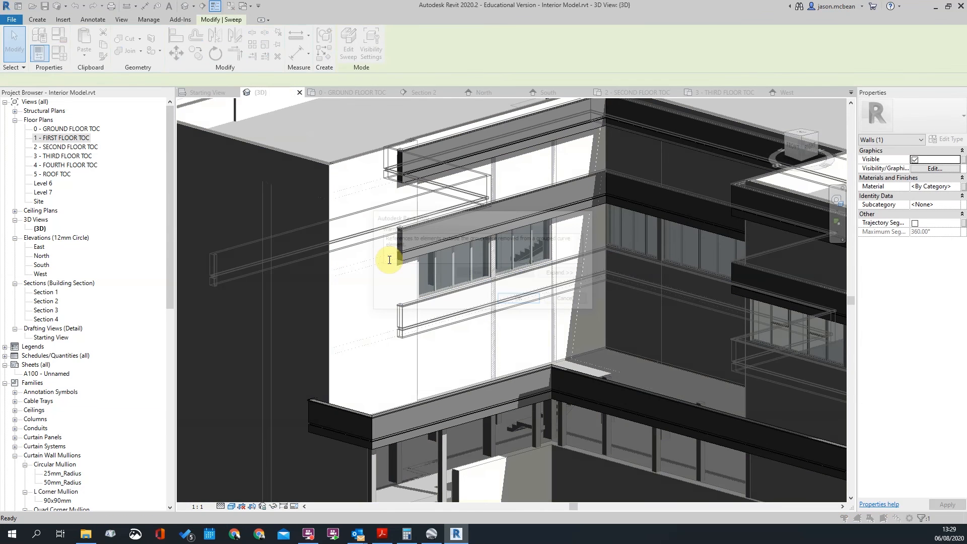
left_click(523, 300)
key("Escape")
scroll(409, 303, "up", 2)
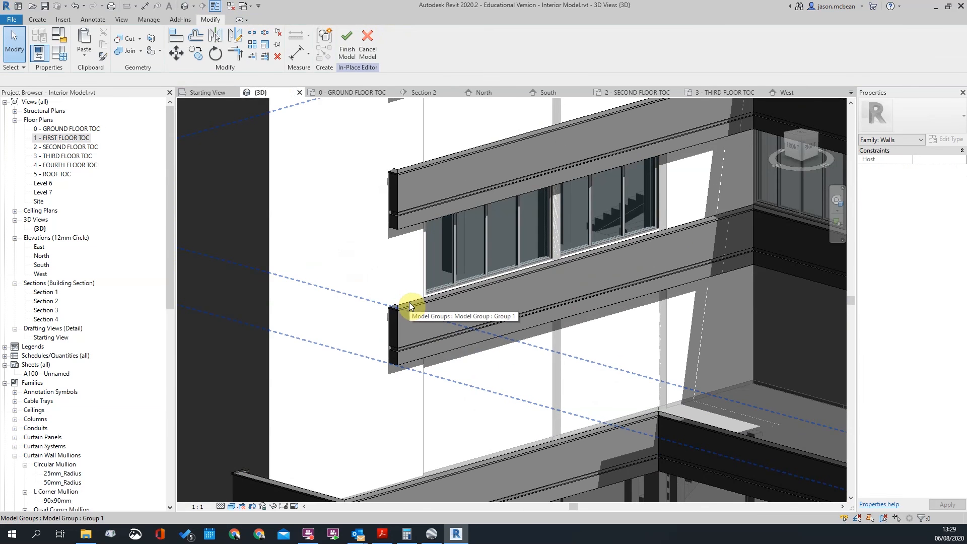
scroll(371, 306, "down", 6)
scroll(528, 320, "up", 4)
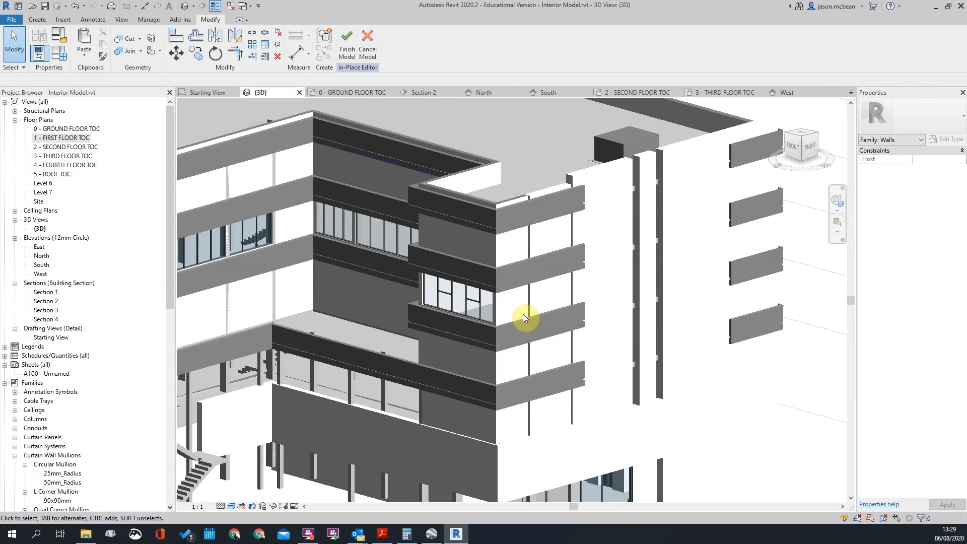
scroll(523, 313, "up", 3)
Select the balcony model group to check the result, then clear the selection
left_click(717, 303)
scroll(618, 282, "down", 6)
scroll(573, 338, "up", 2)
scroll(658, 285, "up", 3)
key("Escape")
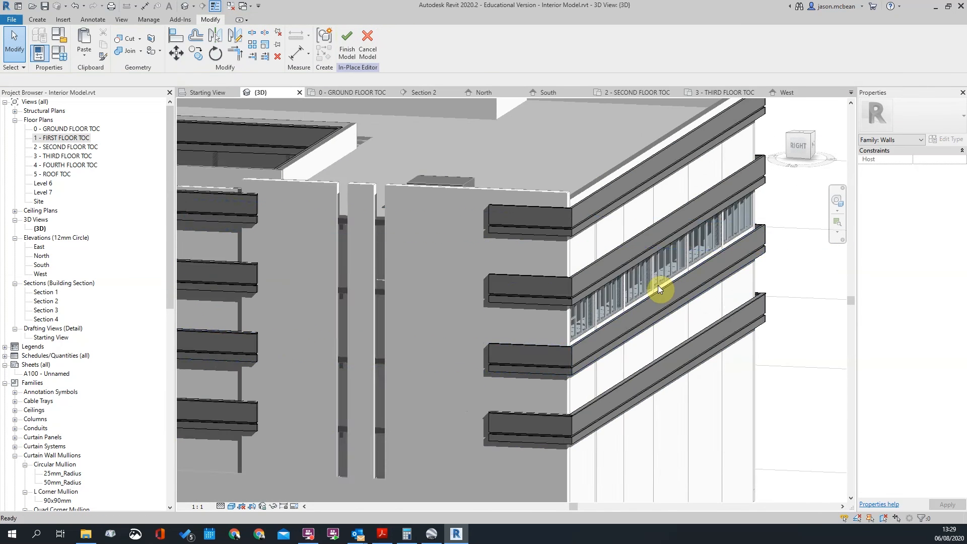
scroll(658, 285, "down", 5)
scroll(458, 313, "up", 2)
Inspect the sweep inside the lower band's Group 2, then close the group edit
left_click(457, 314)
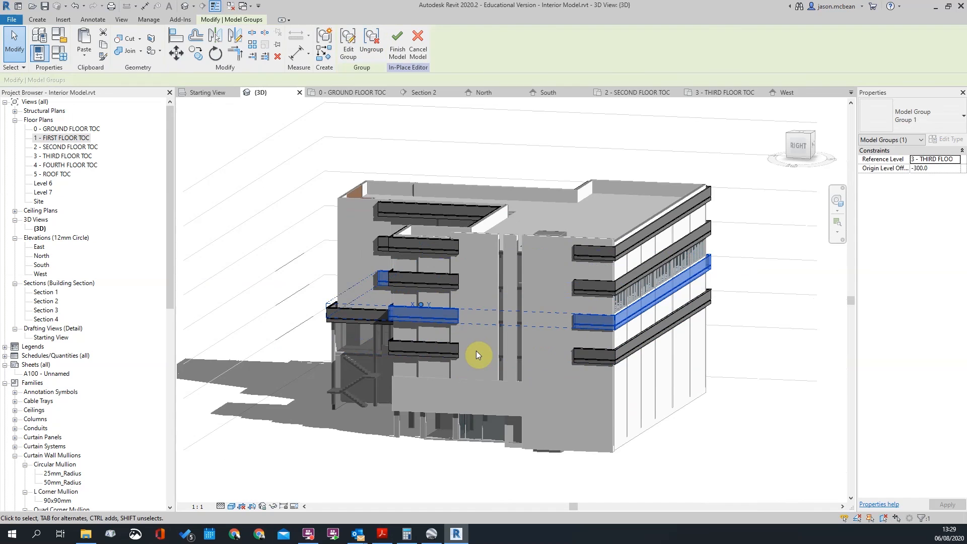
scroll(500, 365, "up", 5)
key("Escape")
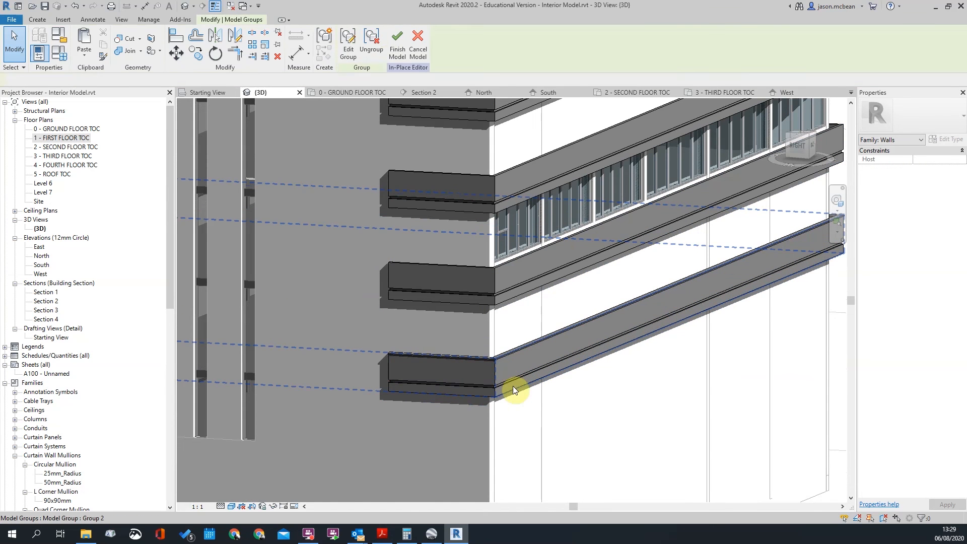
left_click(513, 386)
left_click(342, 51)
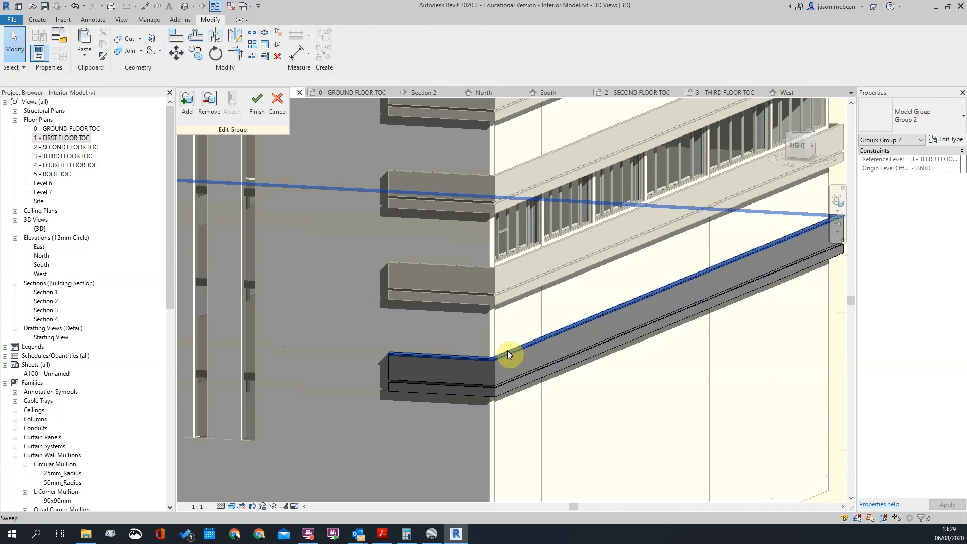
left_click(511, 352)
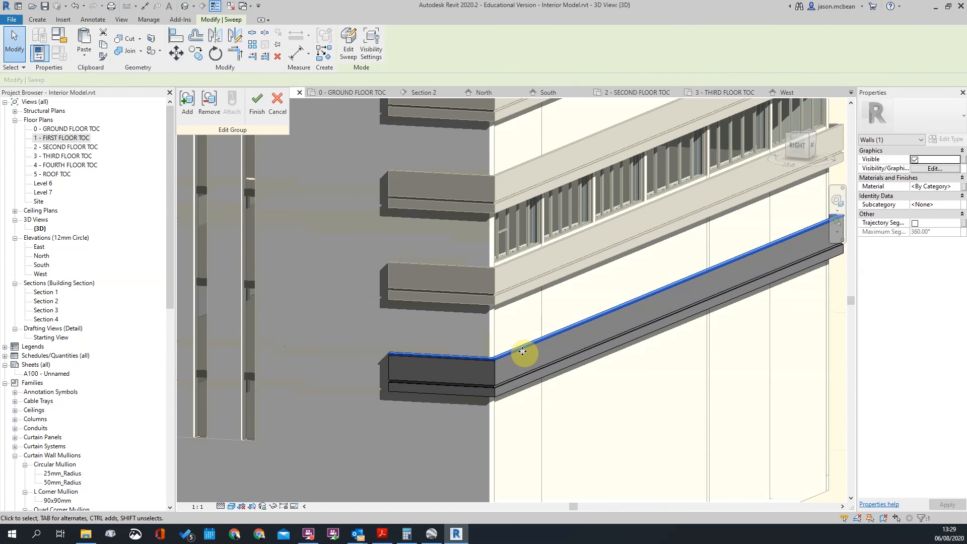
left_click(257, 100)
left_click(610, 377)
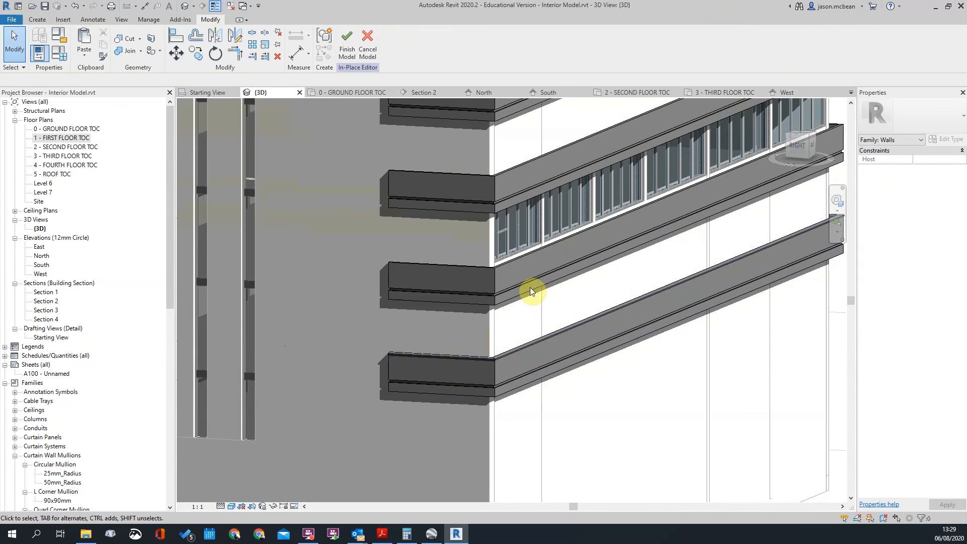
Open and close the upper balcony band's model group without changes
left_click(503, 262)
left_click(346, 48)
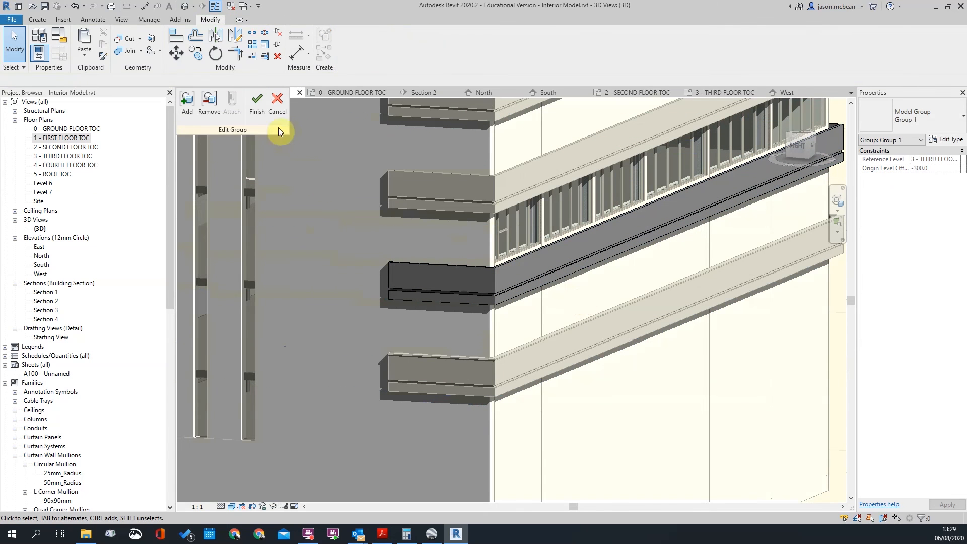
left_click(251, 116)
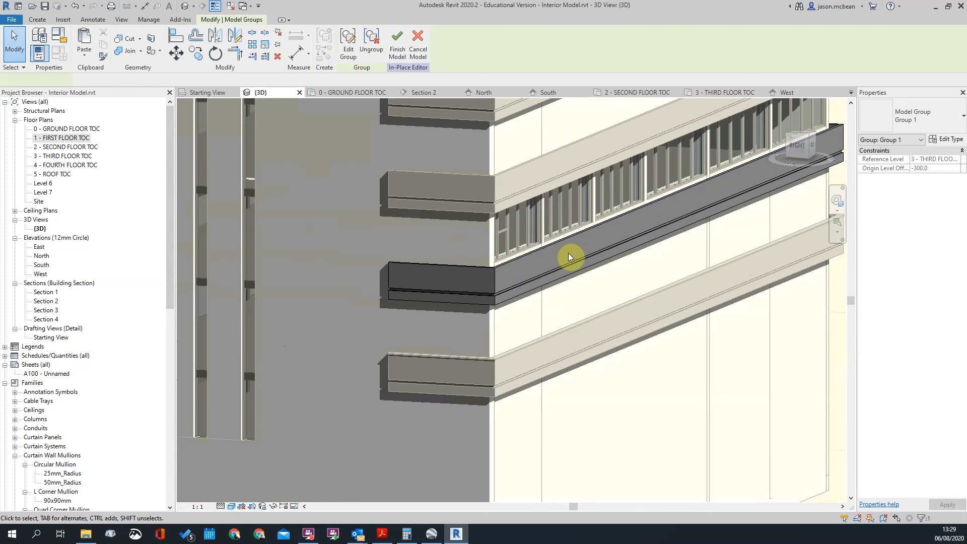
scroll(569, 253, "down", 4)
Edit the balcony sweep model group and paste a placed copy of the sweep into it
left_click(519, 285)
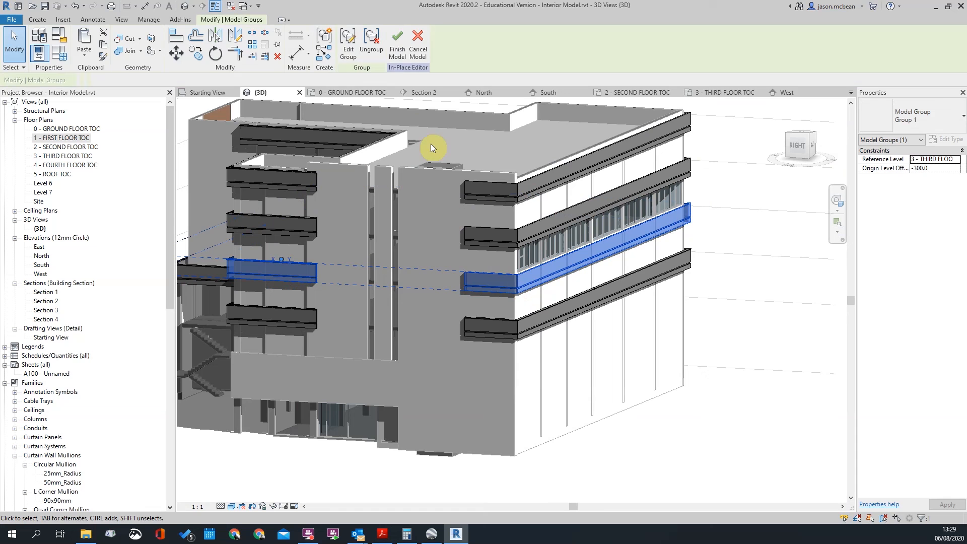
left_click(347, 45)
left_click(85, 39)
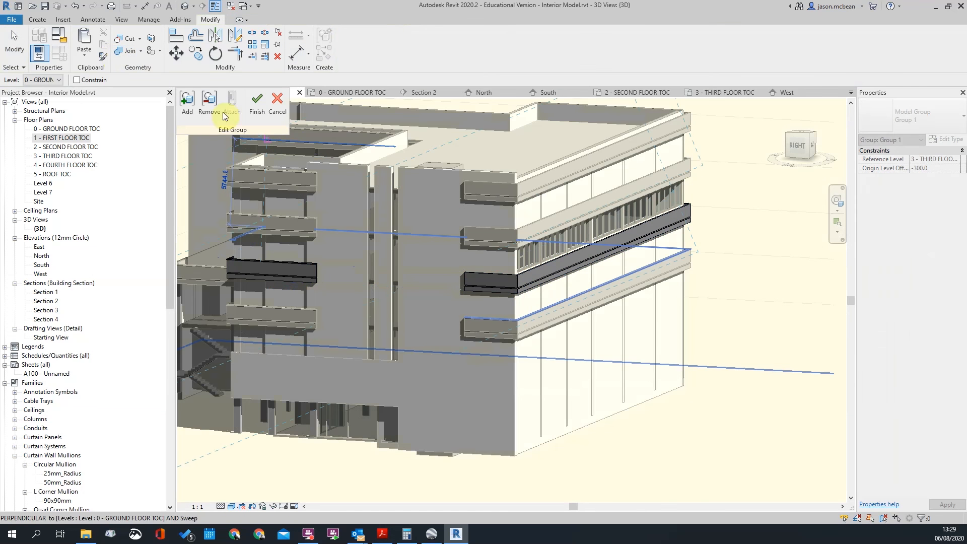
left_click(509, 274)
scroll(574, 296, "down", 3)
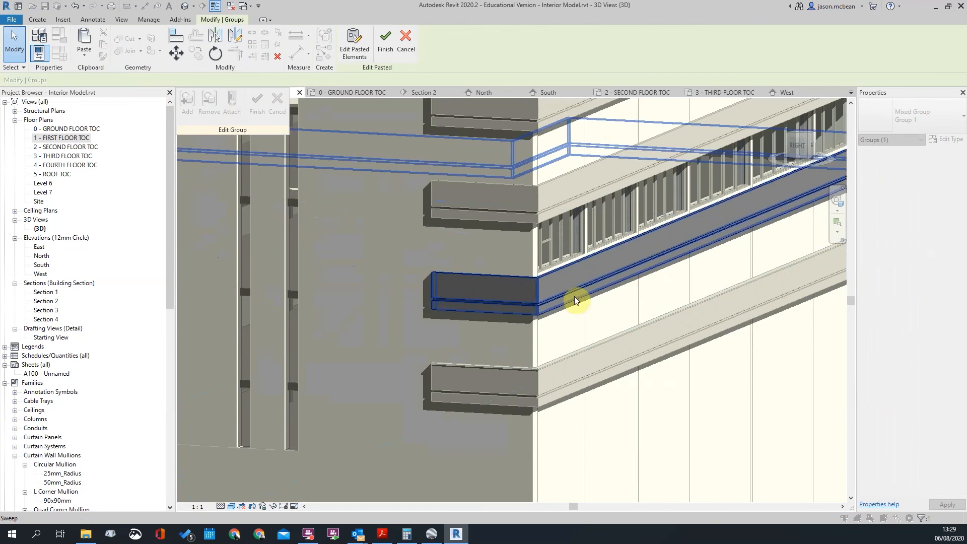
left_click(746, 438)
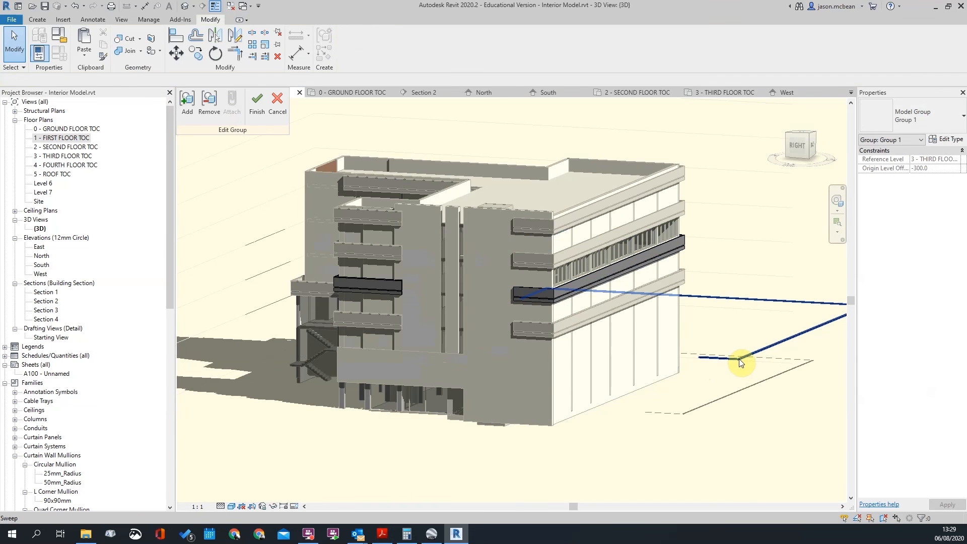
middle_click_drag(726, 303, 667, 310, "shift")
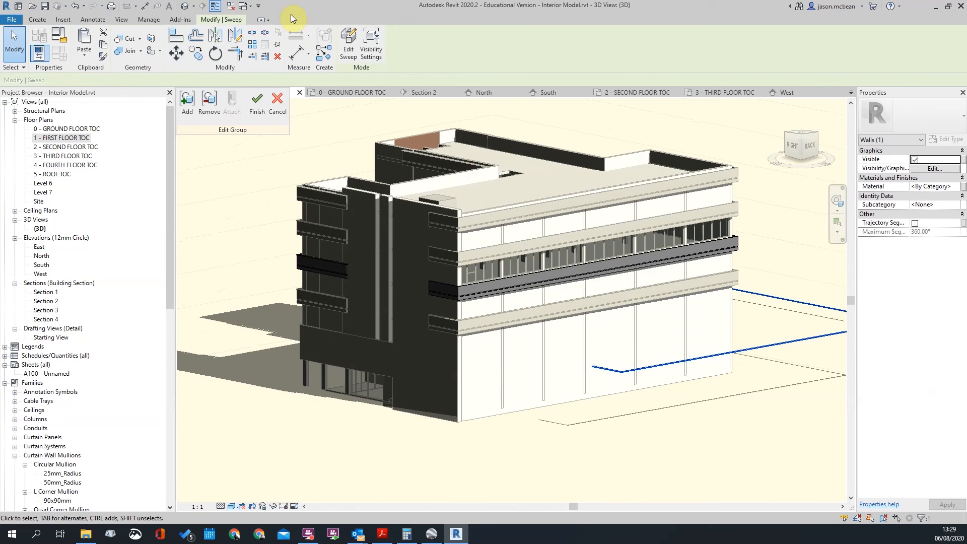
Open the pasted sweep's path for editing and window-select its existing path lines
left_click(349, 50)
scroll(633, 317, "down", 3)
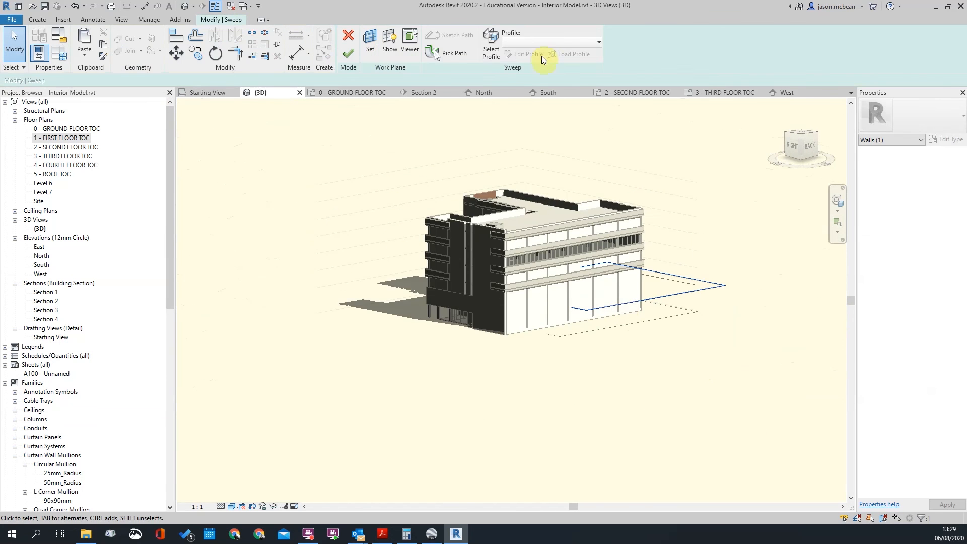
left_click(447, 56)
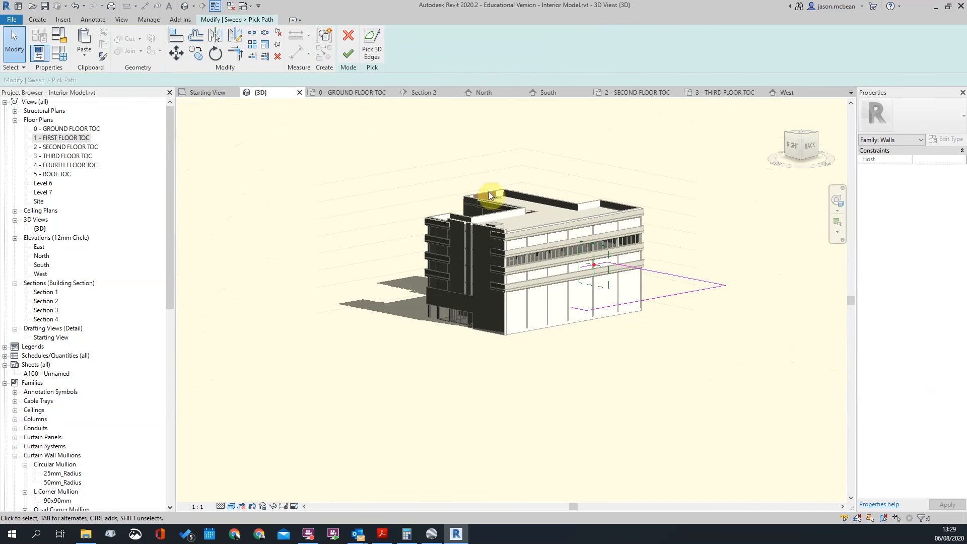
left_click_drag(476, 181, 813, 397)
scroll(590, 310, "up", 3)
middle_click_drag(570, 316, 603, 324)
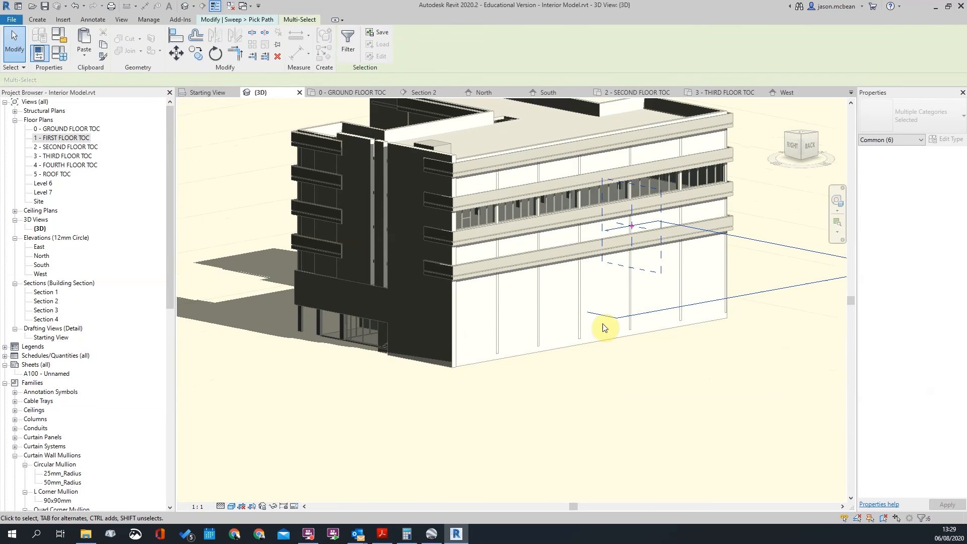
left_click_drag(503, 163, 698, 390)
left_click_drag(684, 323, 686, 324)
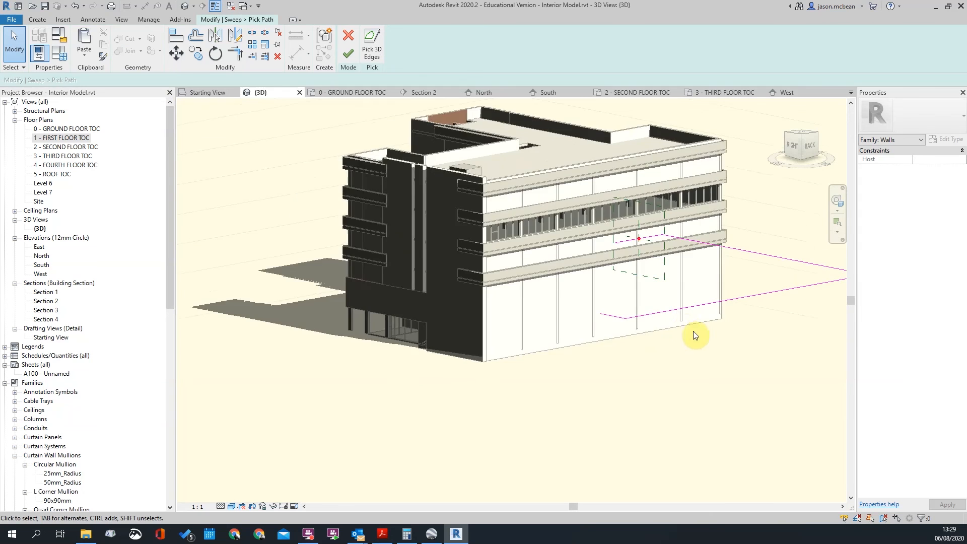
scroll(555, 252, "down", 3)
left_click_drag(518, 226, 761, 380)
left_click(761, 381)
scroll(538, 278, "up", 4)
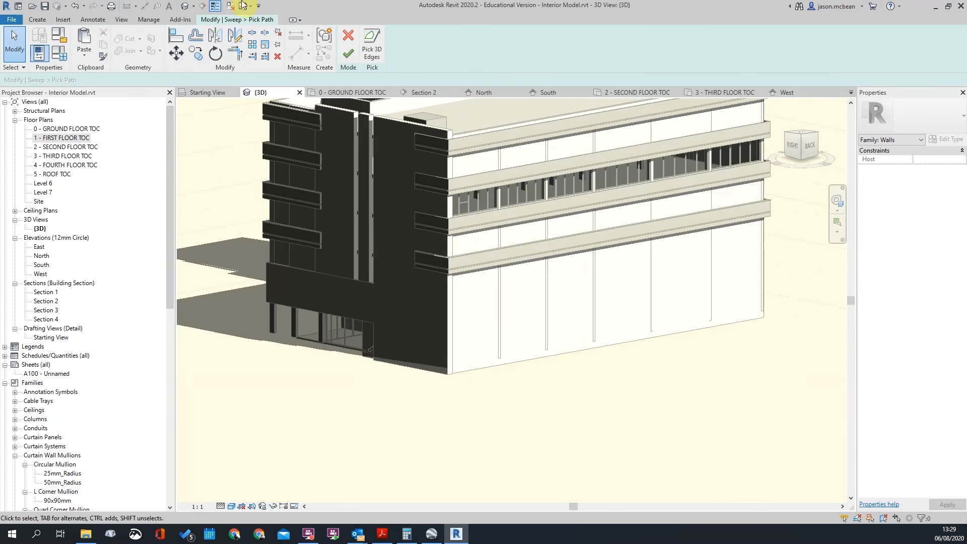
Pick the balcony's long top edge, corner edge and wall top edge as 3D-edge path
left_click(381, 45)
scroll(421, 249, "up", 5)
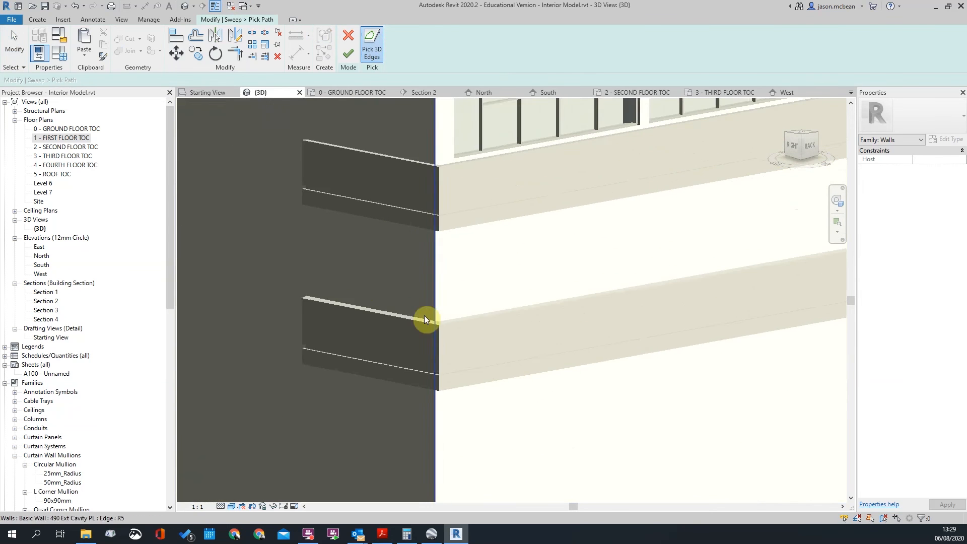
middle_click_drag(411, 260, 434, 263, "shift")
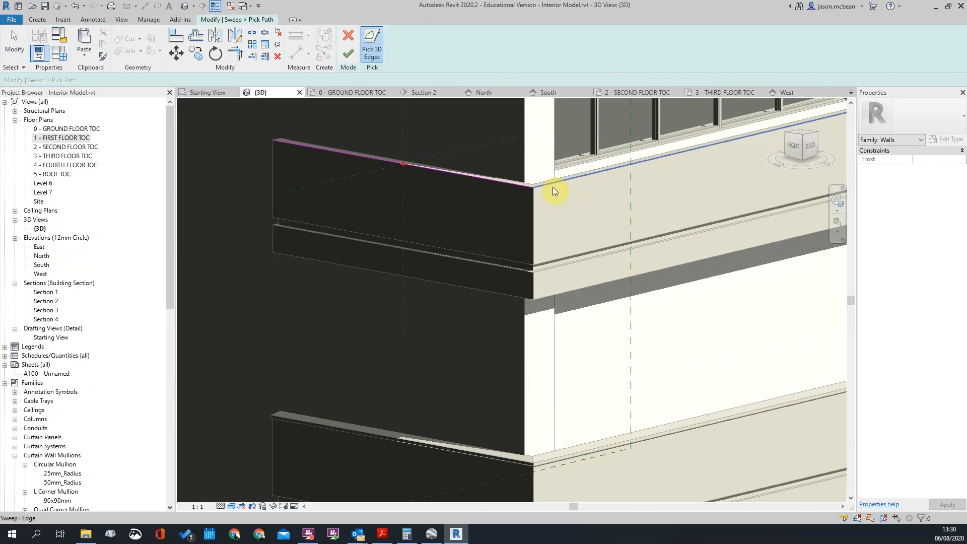
left_click(552, 186)
scroll(271, 228, "down", 5)
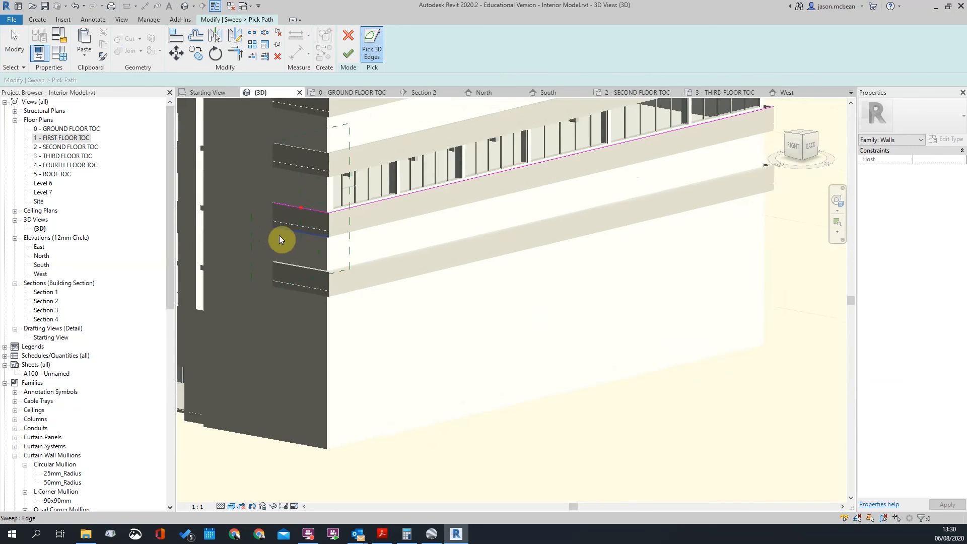
scroll(271, 228, "down", 5)
middle_click_drag(603, 283, 378, 282, "shift")
middle_click_drag(467, 255, 393, 257, "shift")
scroll(517, 261, "up", 5)
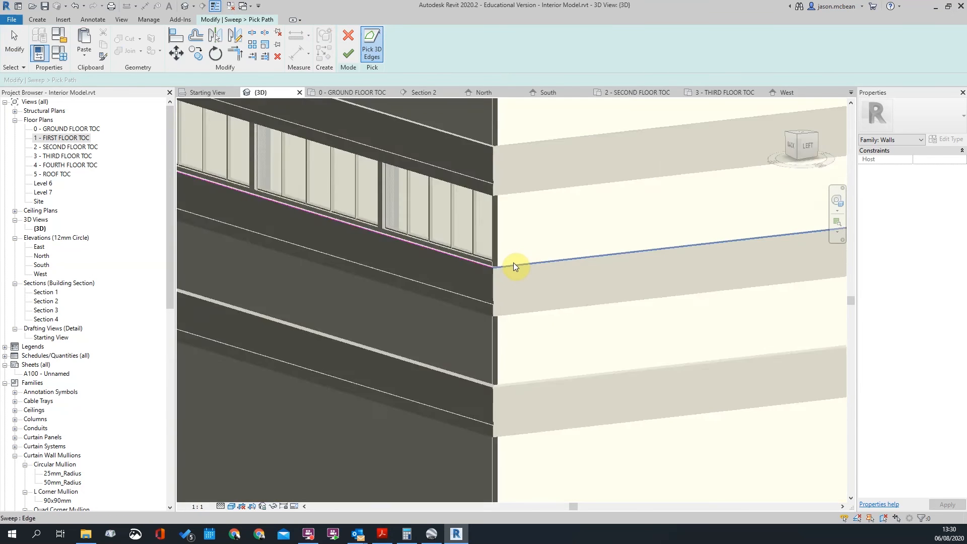
left_click(513, 263)
scroll(513, 263, "down", 5)
middle_click_drag(627, 277, 497, 297, "shift")
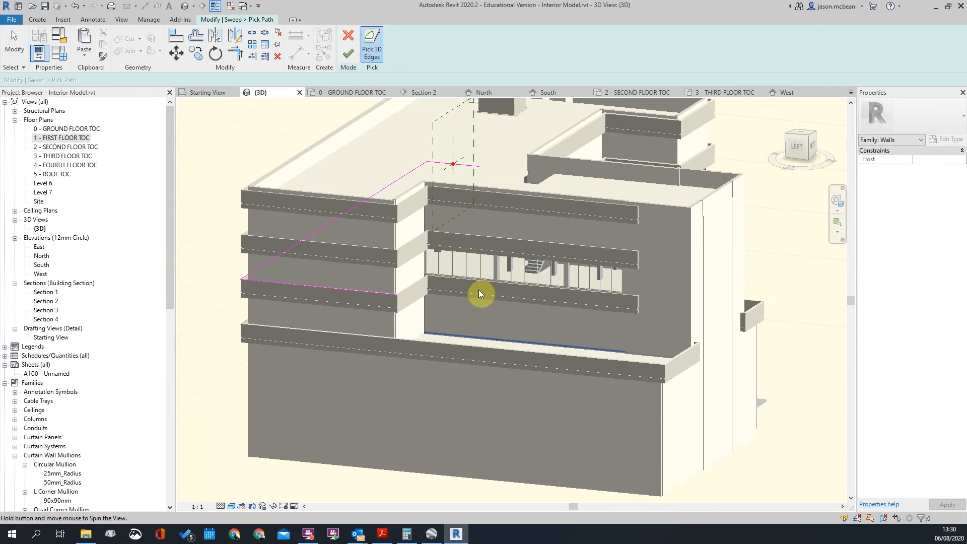
scroll(479, 294, "up", 5)
left_click(593, 251)
scroll(374, 222, "down", 5)
scroll(616, 256, "up", 5)
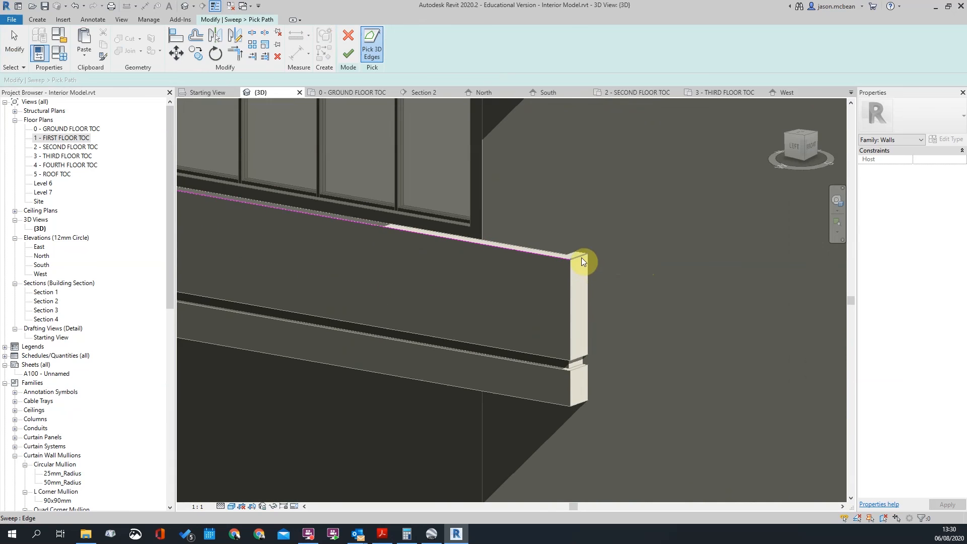
Finish the path, the sweep and the Model Group 1 edit
left_click(348, 54)
scroll(654, 233, "up", 3)
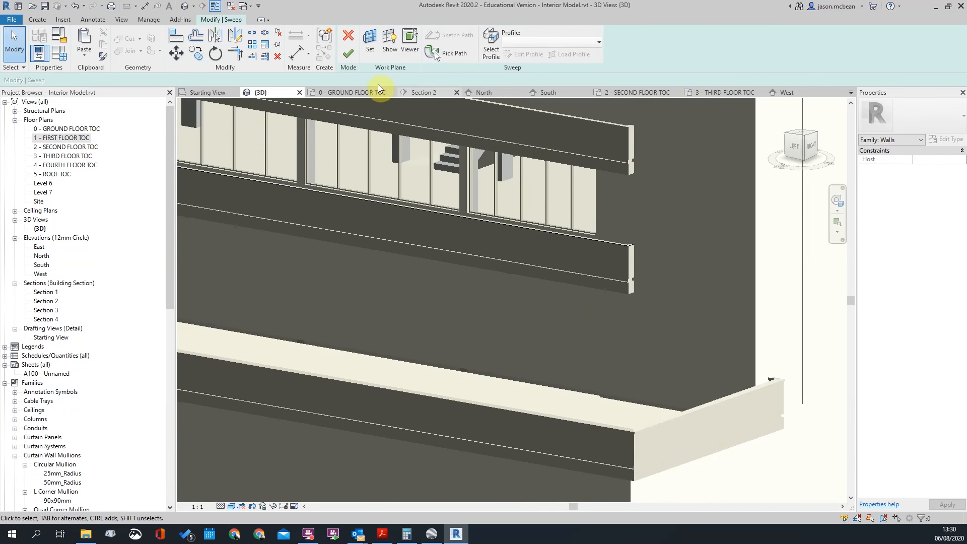
scroll(557, 318, "down", 5)
middle_click_drag(557, 318, 640, 313, "shift")
scroll(400, 252, "up", 8)
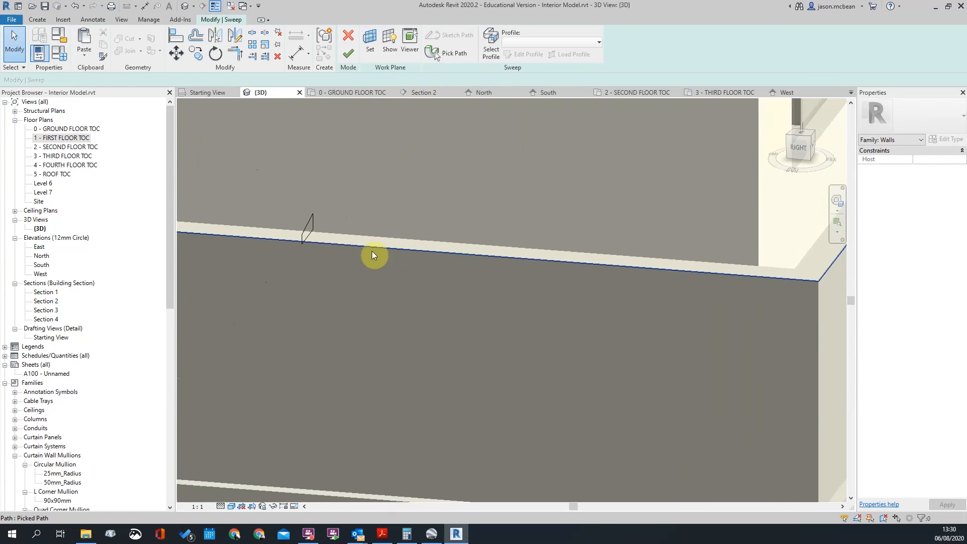
left_click(348, 54)
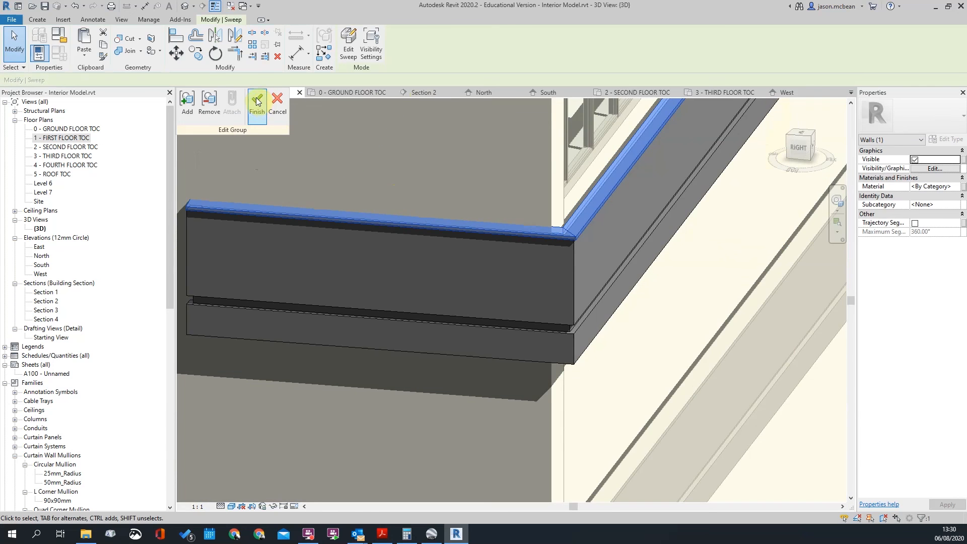
left_click(257, 102)
Clear the selection and view the building square-on from the right via the ViewCube
scroll(529, 281, "down", 5)
key("Escape")
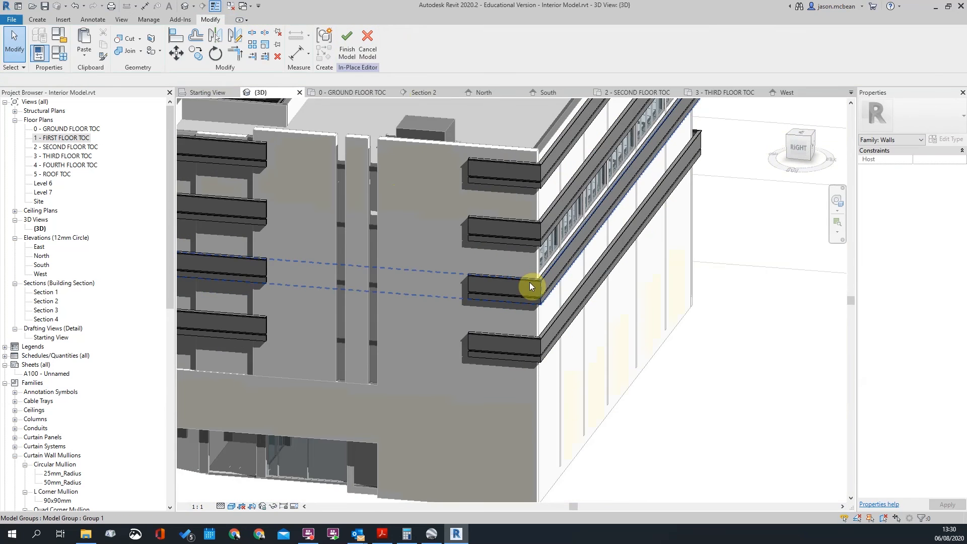
scroll(530, 286, "down", 5)
scroll(499, 350, "up", 6)
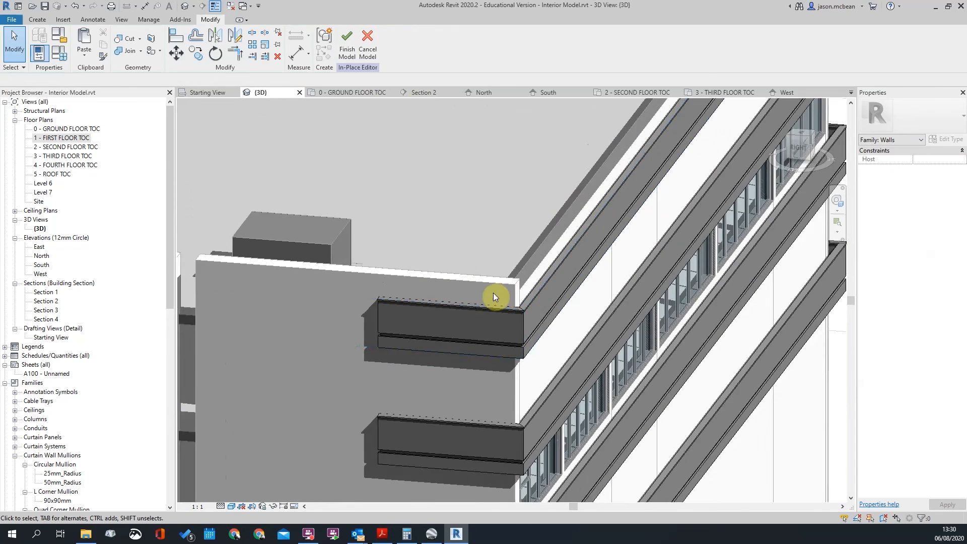
scroll(502, 293, "up", 4)
scroll(520, 362, "down", 7)
middle_click_drag(520, 362, 599, 372, "shift")
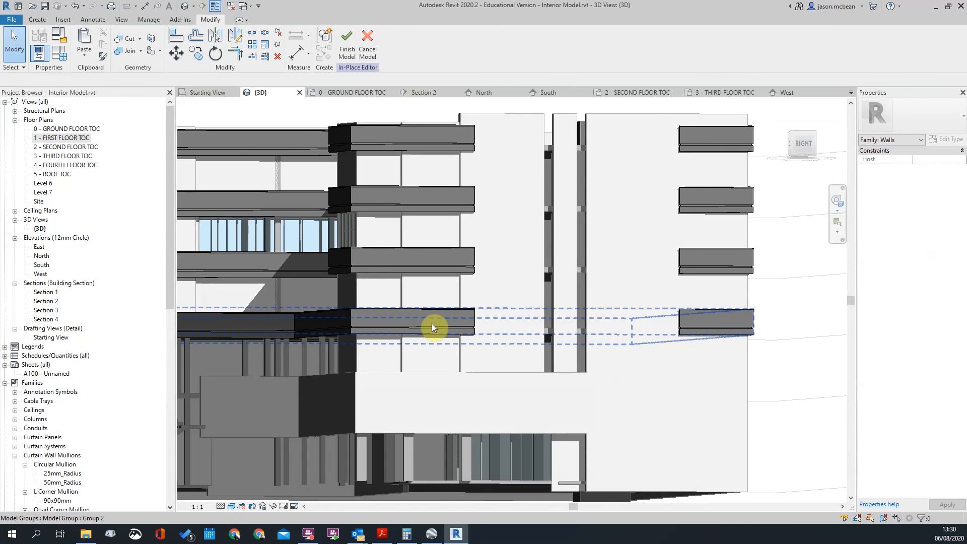
scroll(429, 323, "down", 4)
left_click(804, 143)
right_click(798, 143)
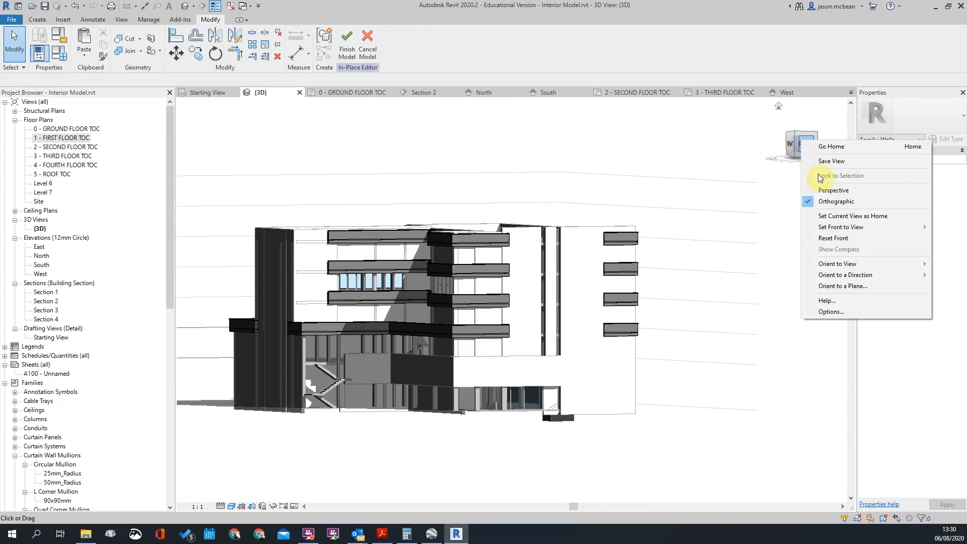